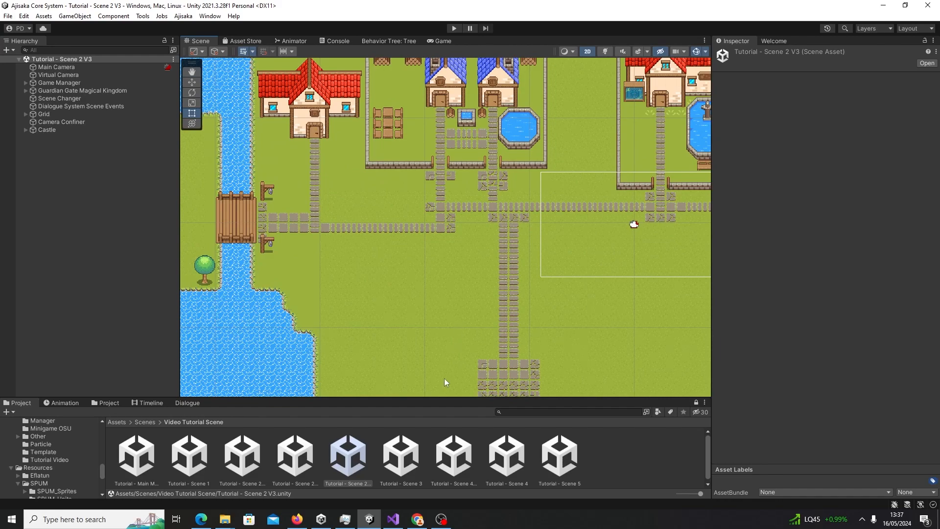
mouse_move(437, 519)
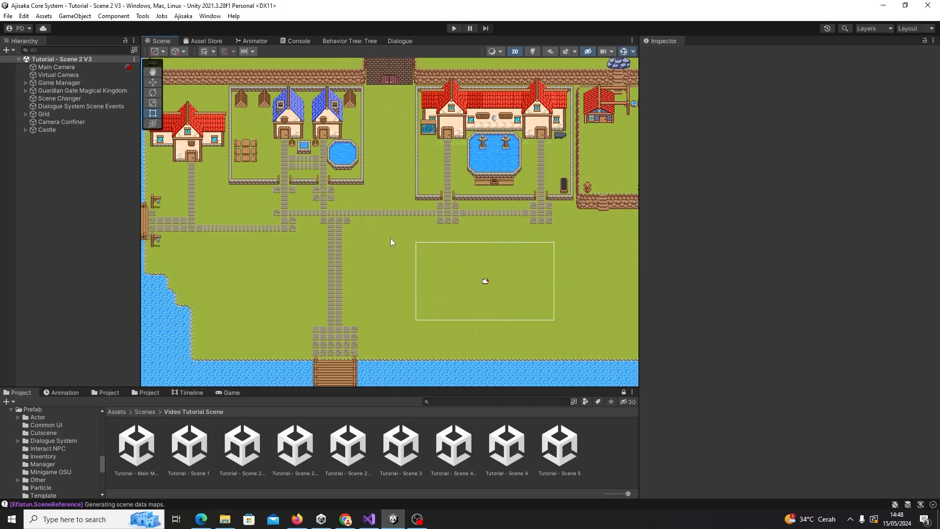
middle_click_drag(396, 237, 369, 241)
scroll(367, 257, "up", 2)
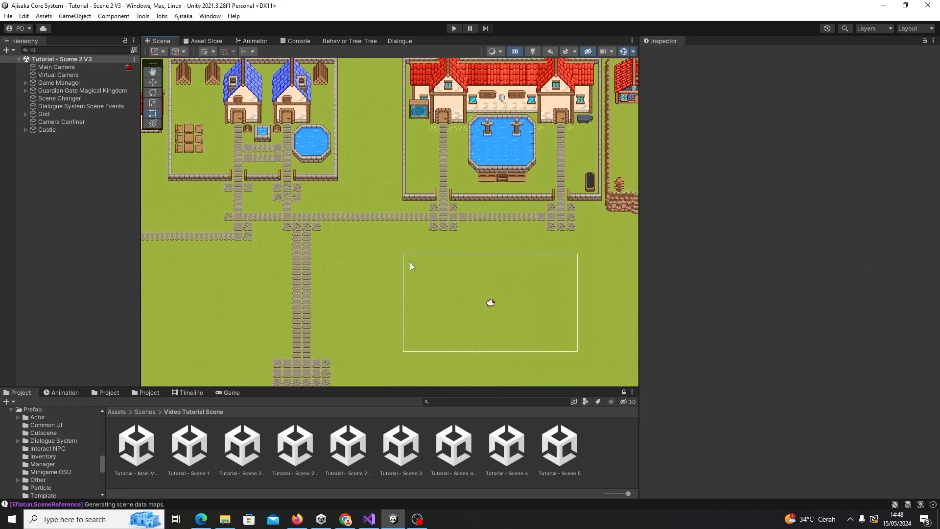
middle_click_drag(400, 225, 397, 249)
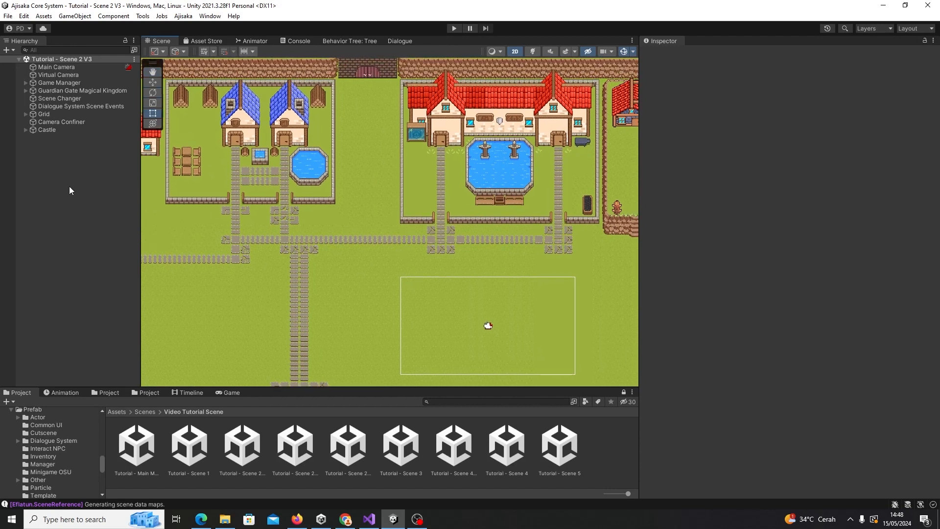
- Enable Play Cutscene On Start in the Game Manager object's Game Manager With Cutscene script
left_click(69, 83)
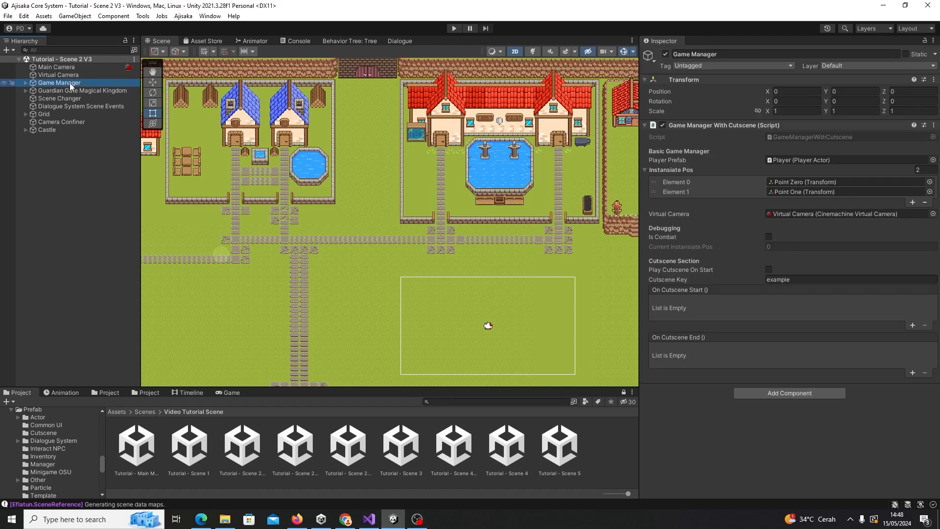
middle_click_drag(307, 197, 319, 216)
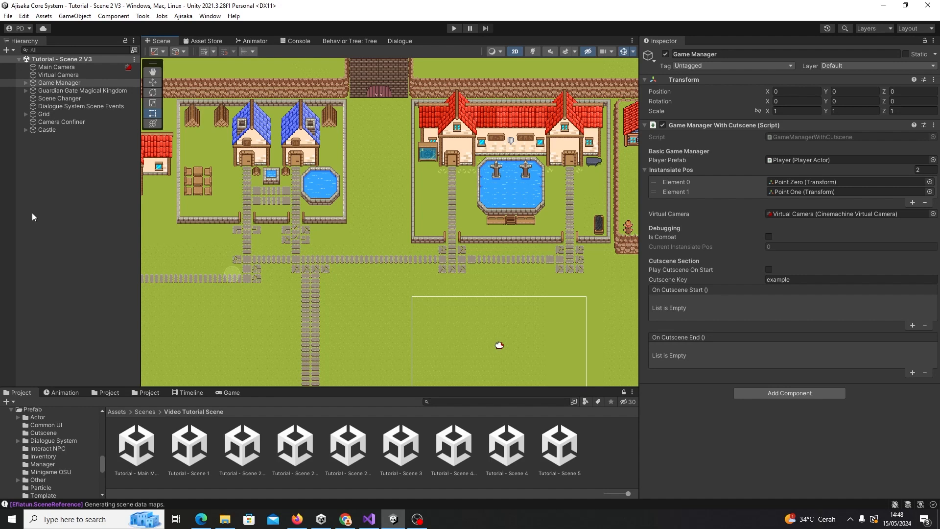
left_click(72, 83)
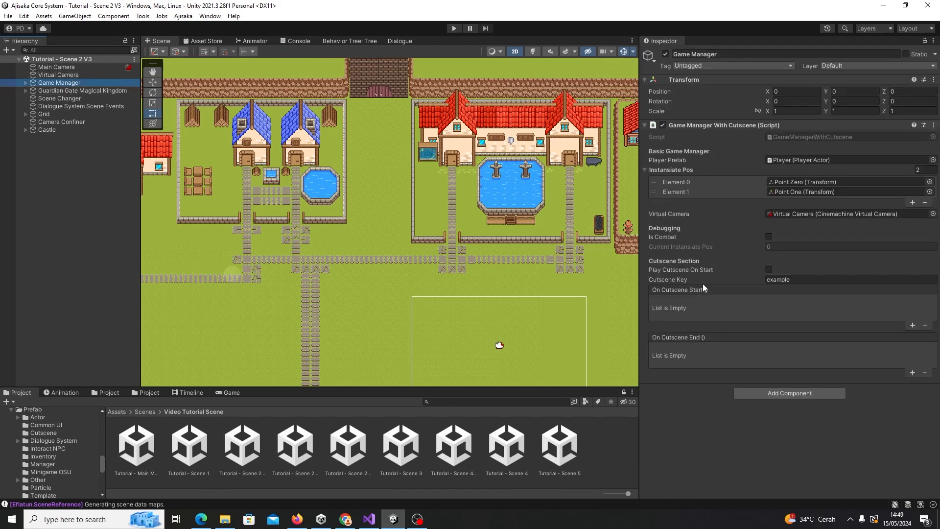
left_click(741, 128)
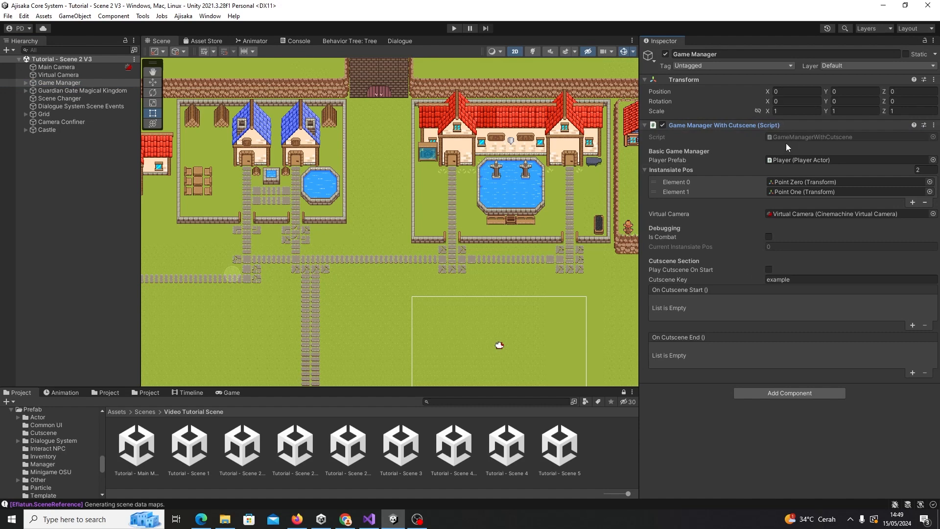
left_click(769, 270)
left_click(91, 182)
right_click(40, 164)
key("Escape")
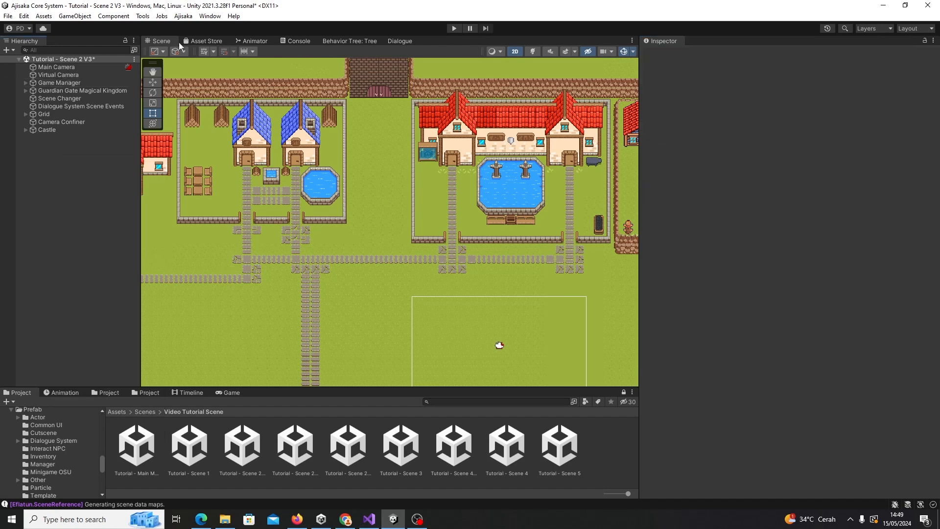
- Add a basic object of type Template_Cutscene_Ending_And_Change_Scene to the scene with the Ajisaka object setup tool
left_click(184, 16)
mouse_move(193, 27)
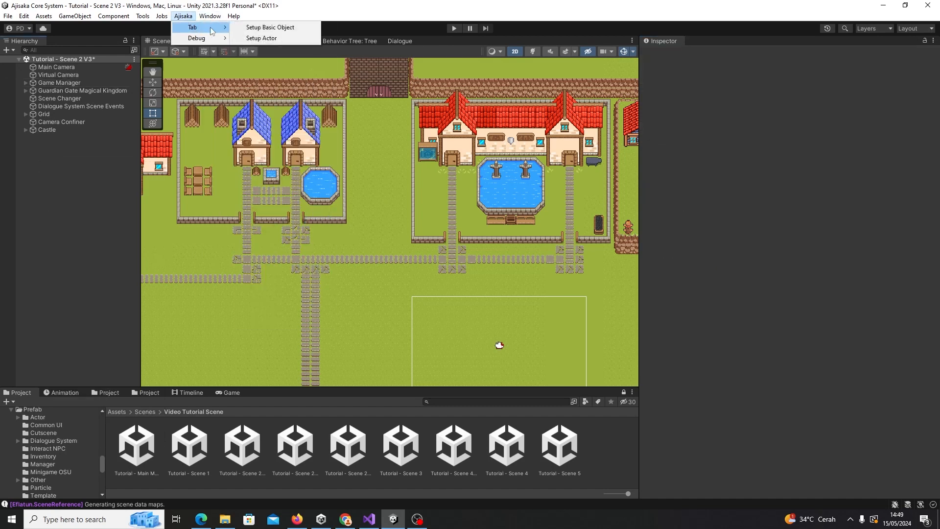
left_click(266, 28)
left_click(319, 197)
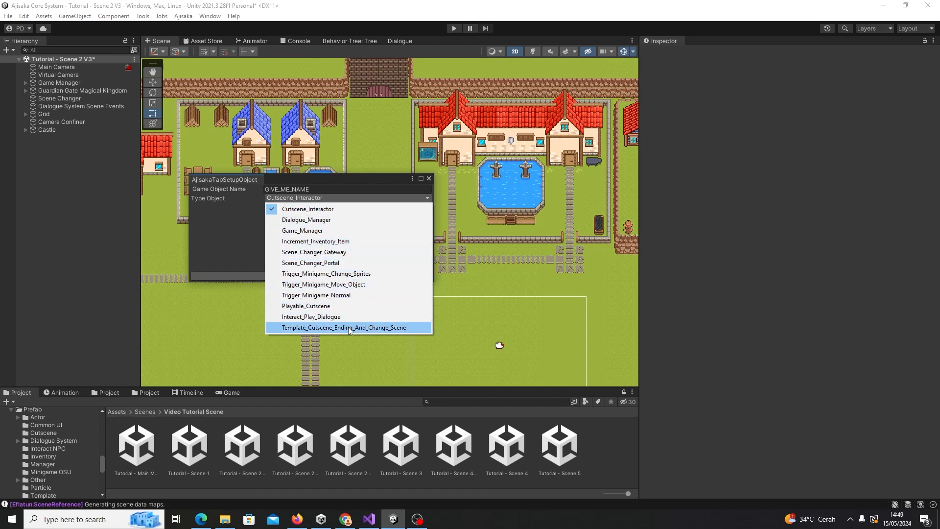
left_click(372, 328)
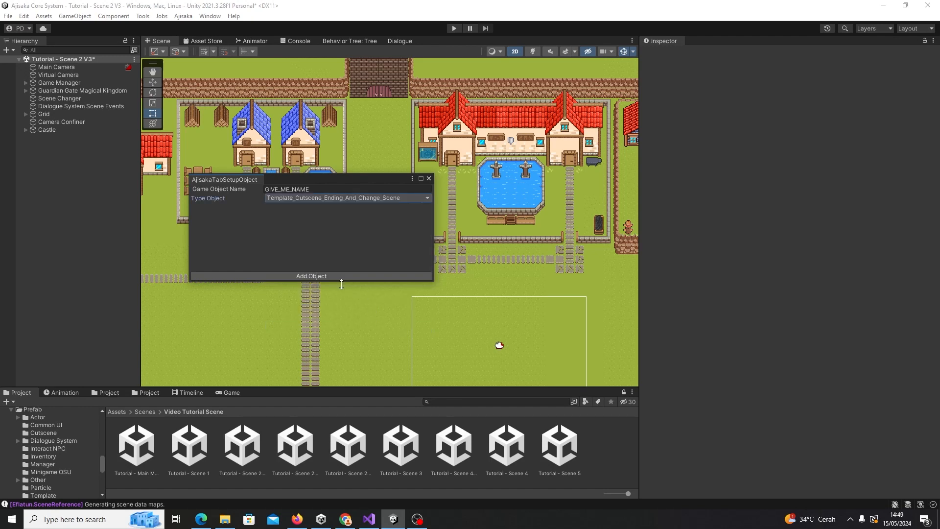
left_click(333, 277)
left_click(428, 179)
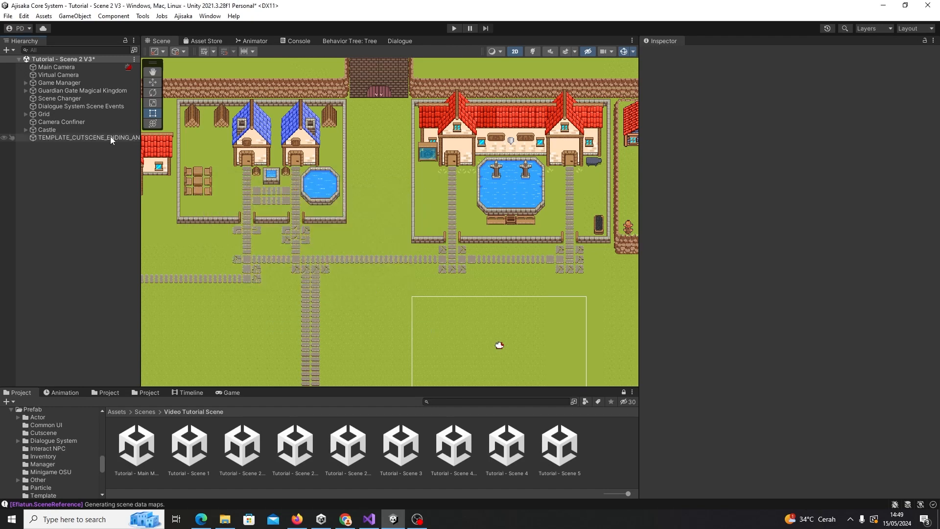
- Examine the cutscene-ending template's start and end events, Base Scene Changer and Force Set Player Controller settings
left_click(108, 136)
scroll(780, 293, "down", 3)
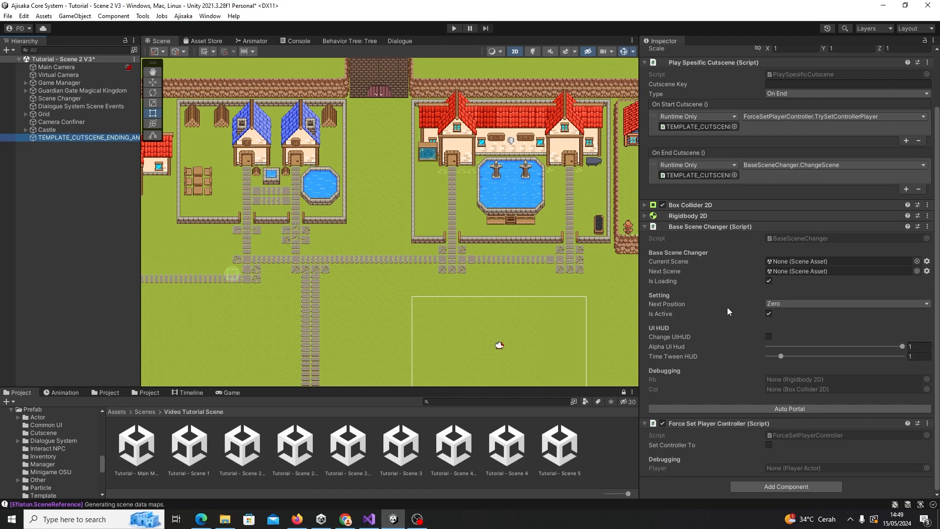
scroll(729, 314, "up", 3)
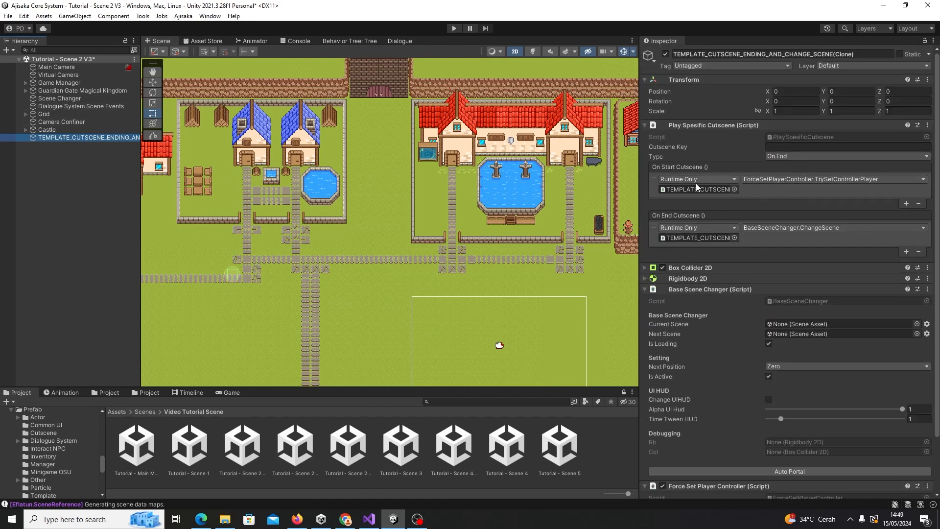
left_click(708, 237)
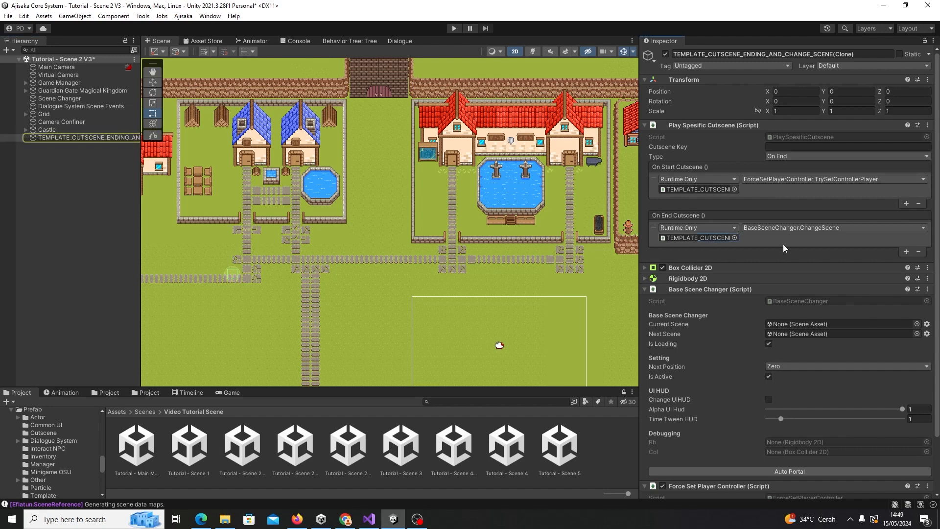
left_click(690, 190)
scroll(797, 362, "down", 3)
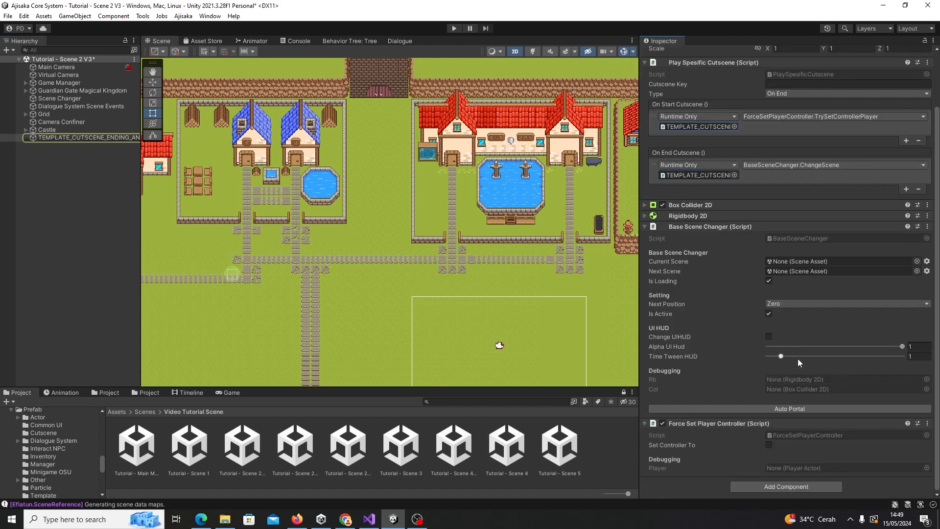
- Delete the cutscene-ending and change-scene template object from the scene
left_click(118, 218)
left_click(62, 137)
key("Delete")
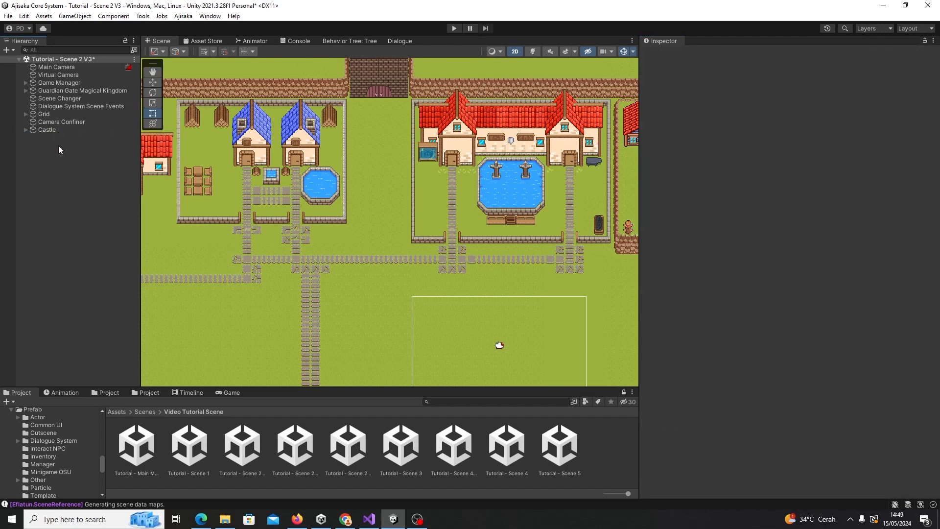
- Run the Load Main Menu Scene debug scenario, and stop play mode to return to the tutorial scene
left_click(183, 16)
mouse_move(213, 39)
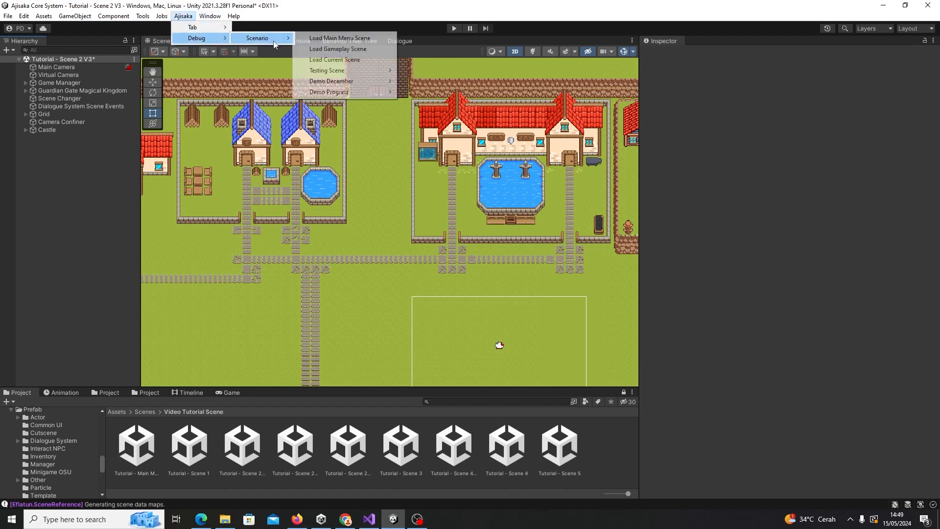
left_click(318, 39)
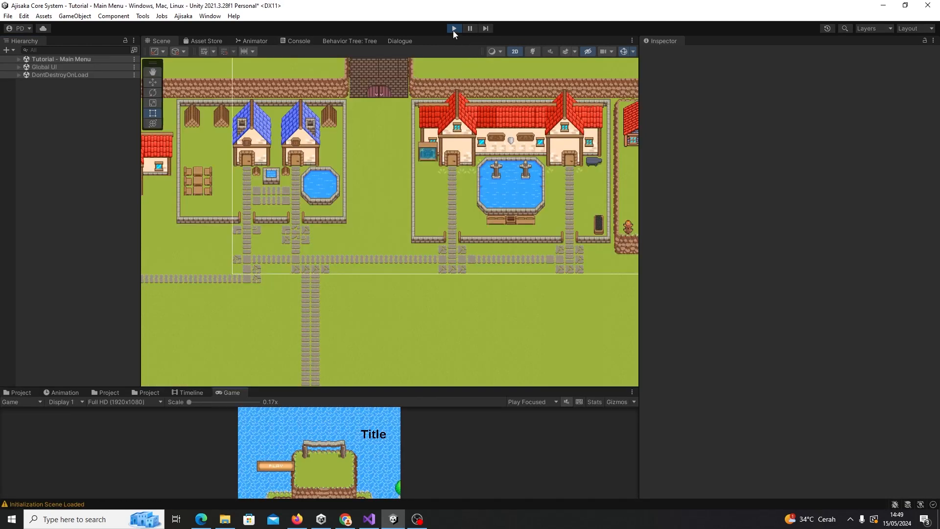
left_click(453, 28)
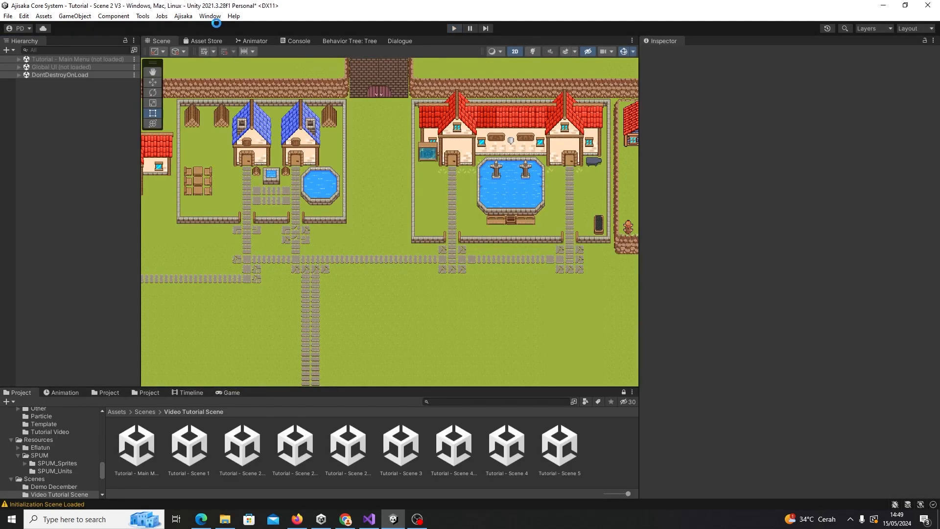
left_click(211, 18)
mouse_move(184, 18)
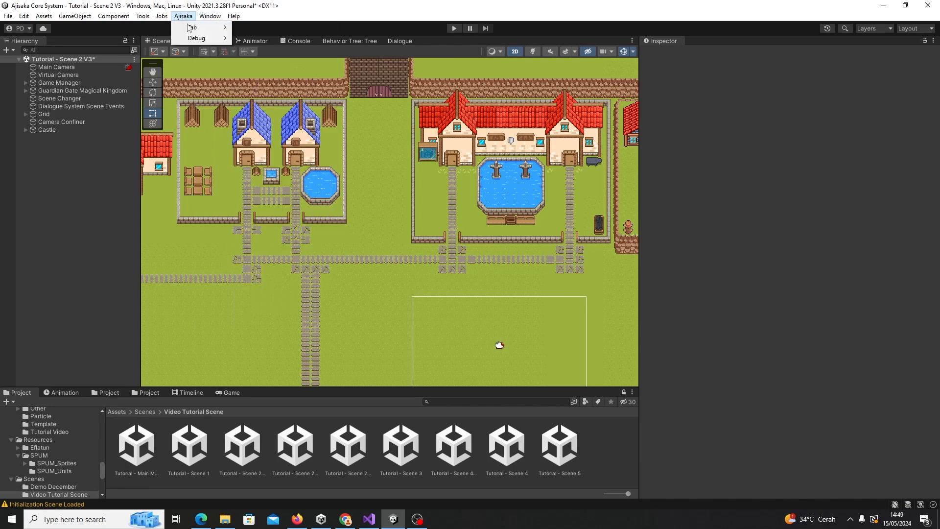
mouse_move(196, 38)
mouse_move(259, 39)
mouse_move(340, 39)
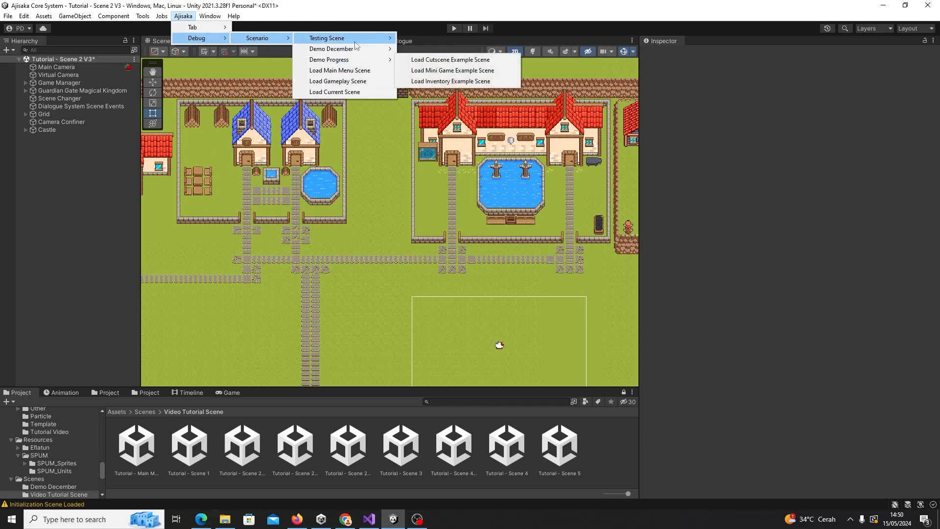
left_click(95, 166)
- Add a basic object of type Cutscene_Interactor to the scene with the Ajisaka object setup tool
left_click(180, 18)
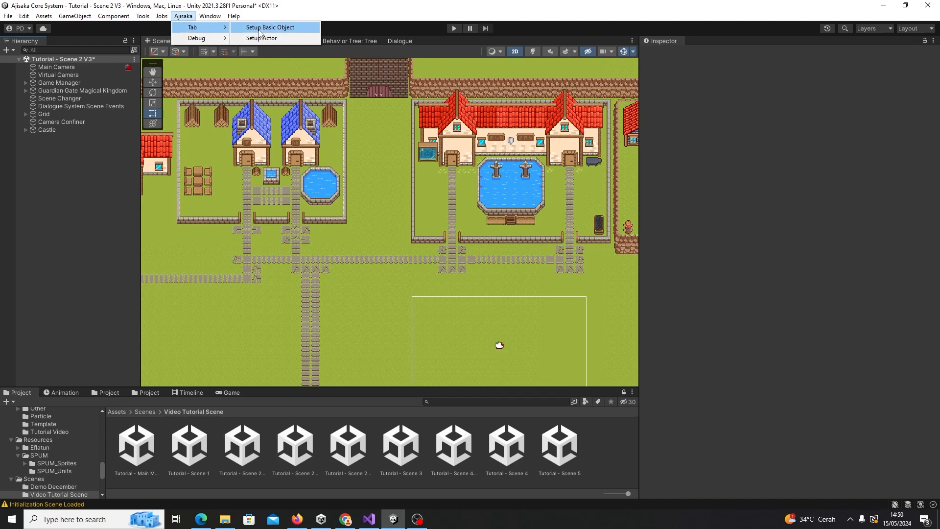
left_click(260, 27)
left_click(318, 198)
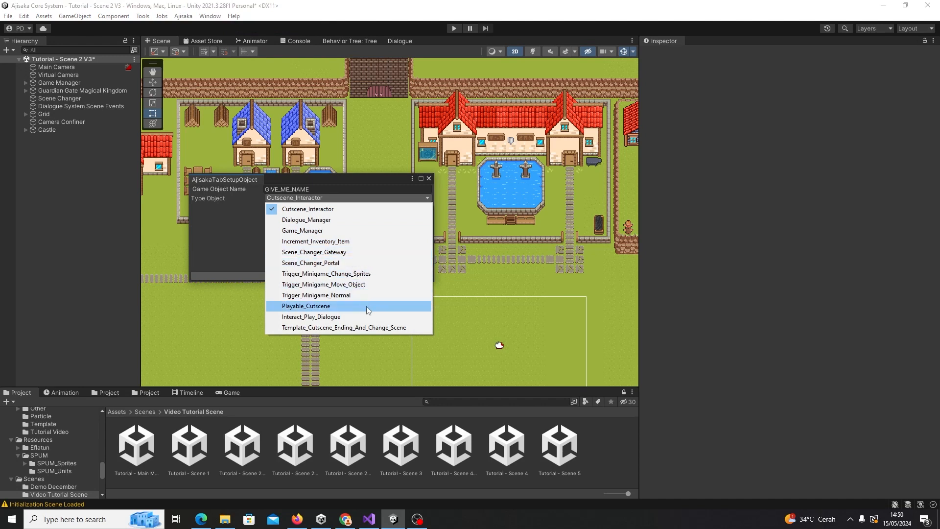
left_click(341, 215)
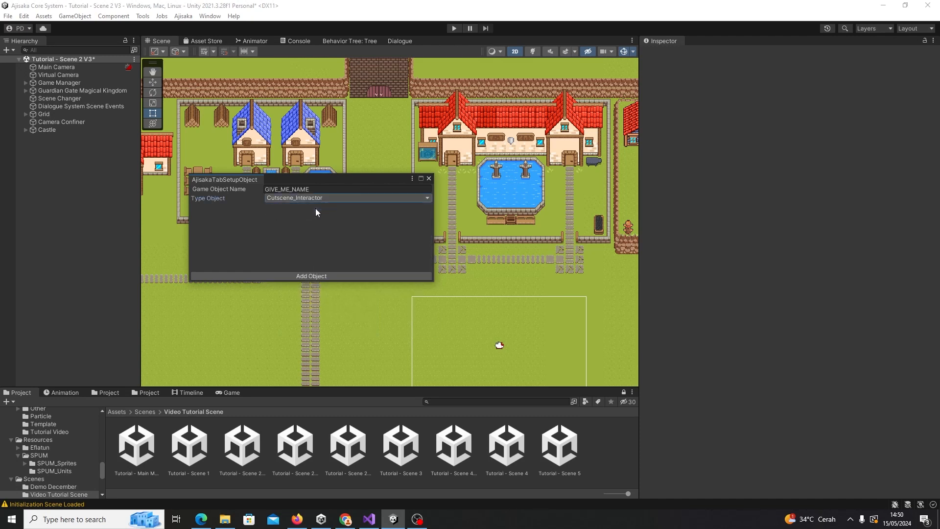
left_click(289, 197)
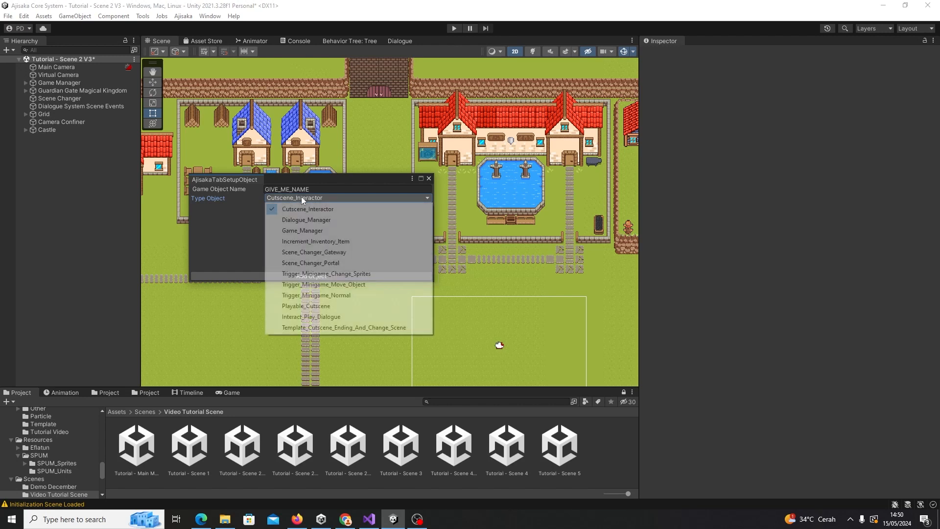
left_click(302, 207)
left_click(301, 272)
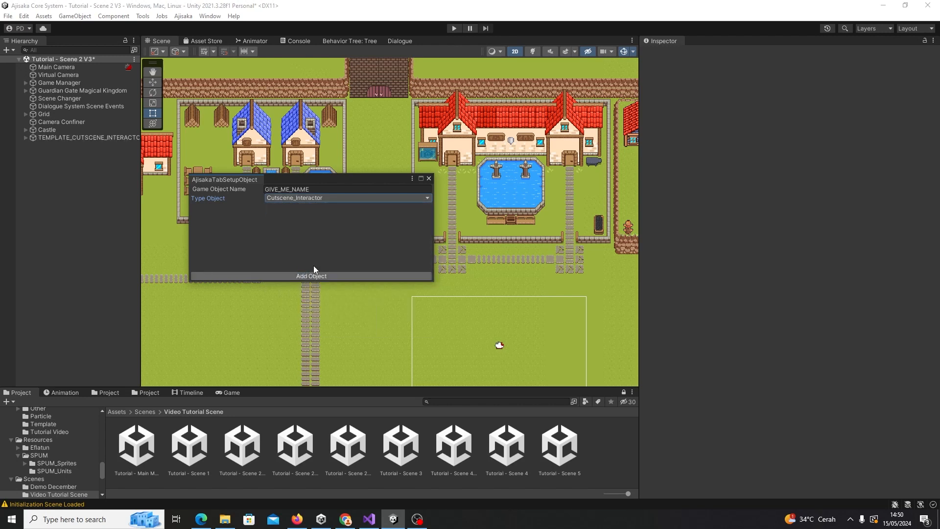
left_click(428, 178)
- Expand the cutscene interactor template, inspect its Cutscene Interactor child and collapse the child's Dialogue System Trigger component
left_click(122, 139)
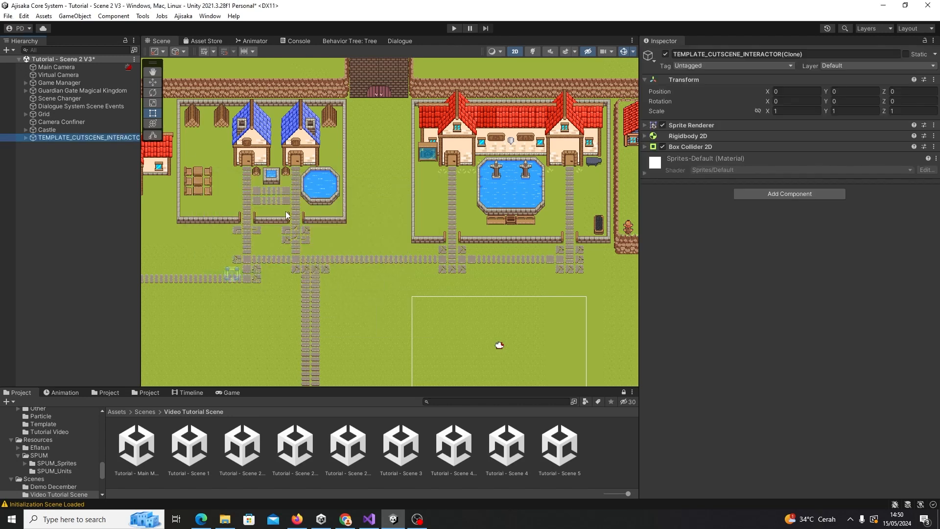
middle_click_drag(347, 219, 398, 201)
left_click(26, 138)
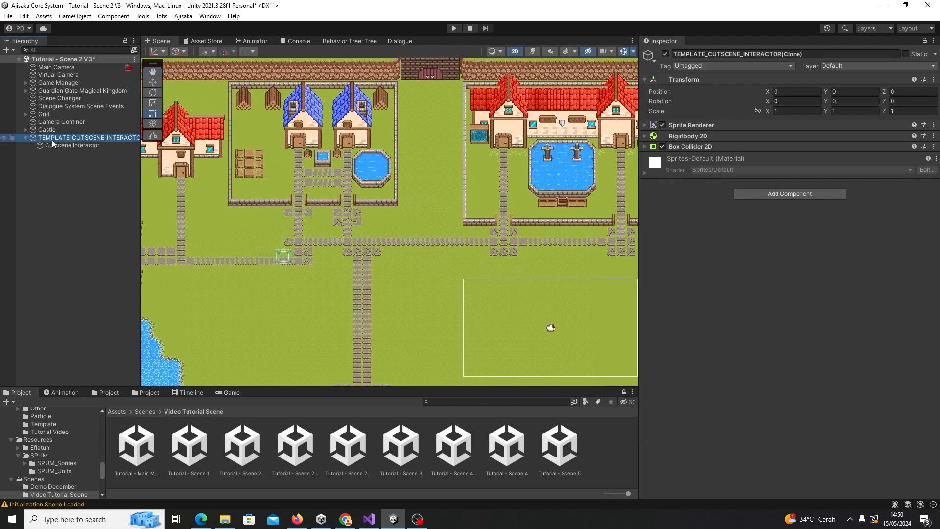
left_click(61, 144)
middle_click_drag(336, 219, 346, 191)
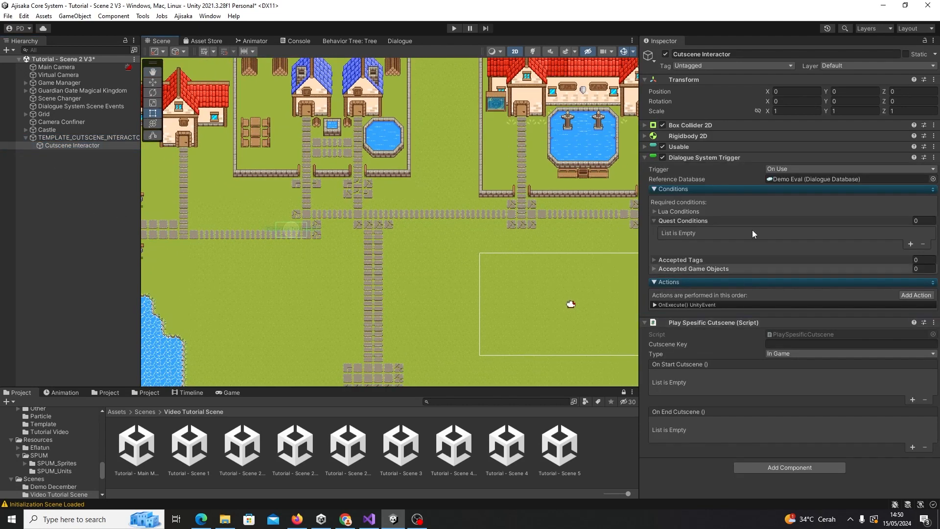
left_click(709, 159)
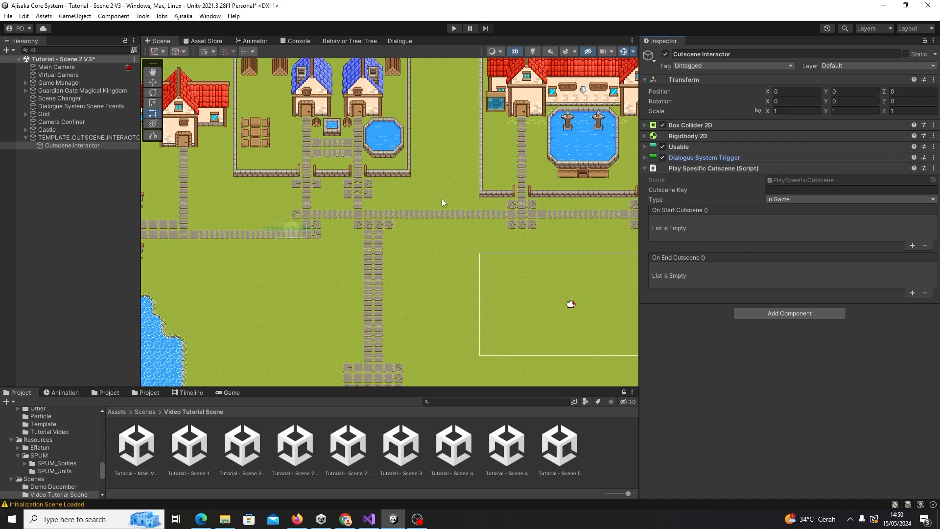
- Examine the cutscene interactor template and its Cutscene Interactor child up close on the village path
middle_click_drag(442, 199, 468, 204)
scroll(469, 204, "up", 1)
middle_click_drag(387, 214, 457, 204)
scroll(471, 206, "up", 1)
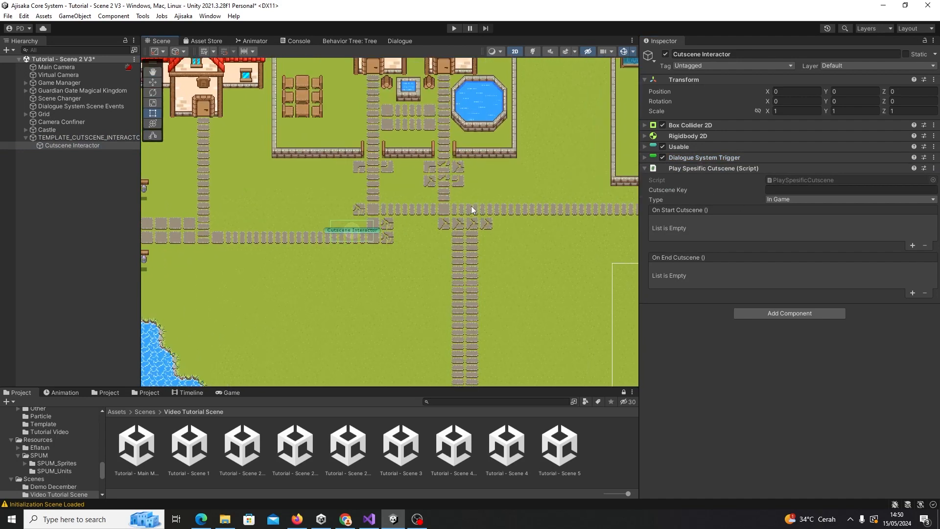
left_click(71, 137)
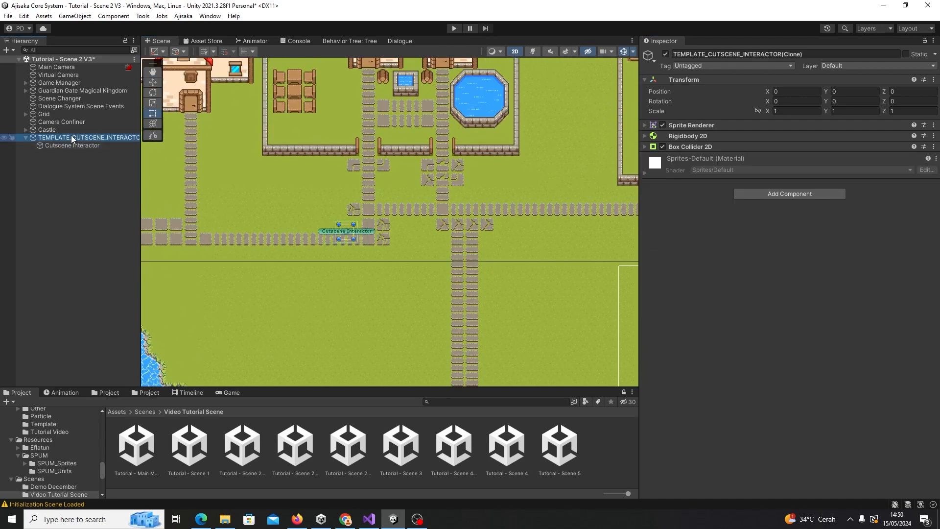
left_click(72, 145)
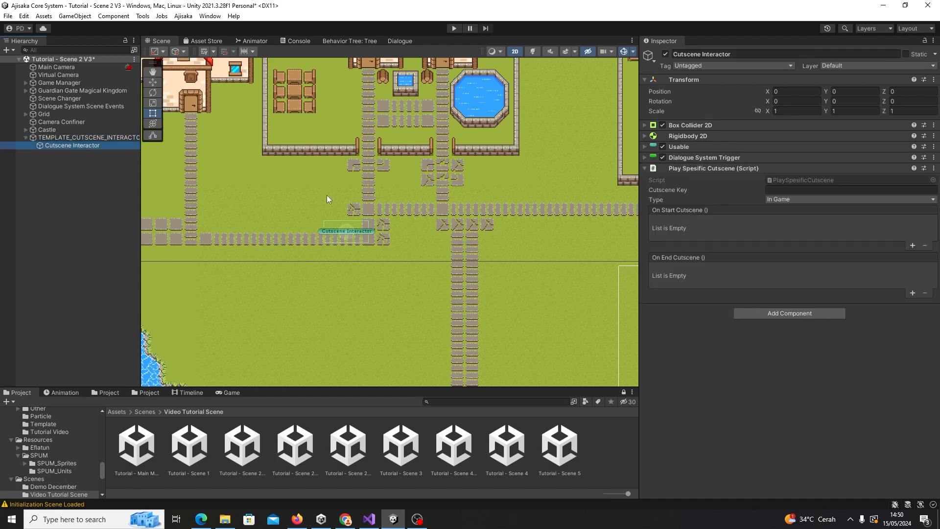
middle_click_drag(327, 195, 386, 183)
scroll(400, 184, "up", 1)
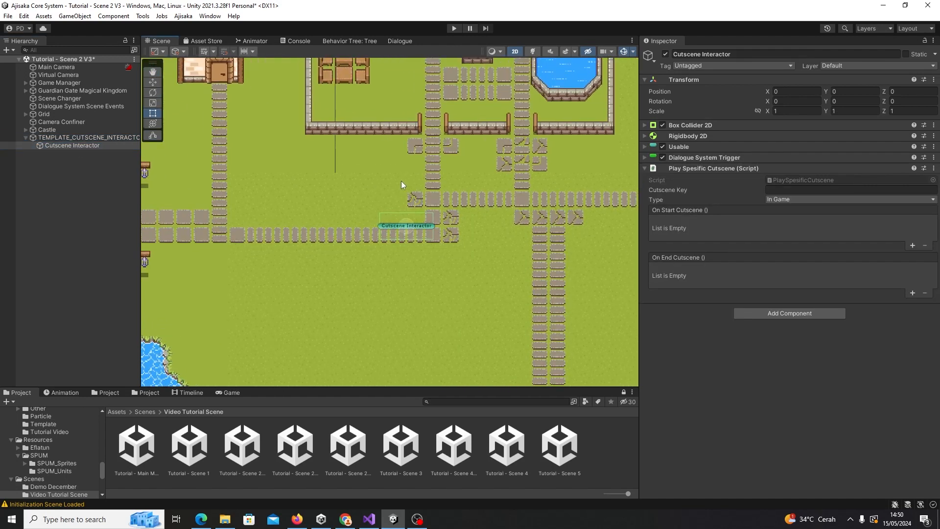
- Inspect the Cutscene Interactor's Dialogue System Trigger component, including its OnExecute event, and collapse the component
left_click(715, 168)
left_click(715, 167)
left_click(714, 158)
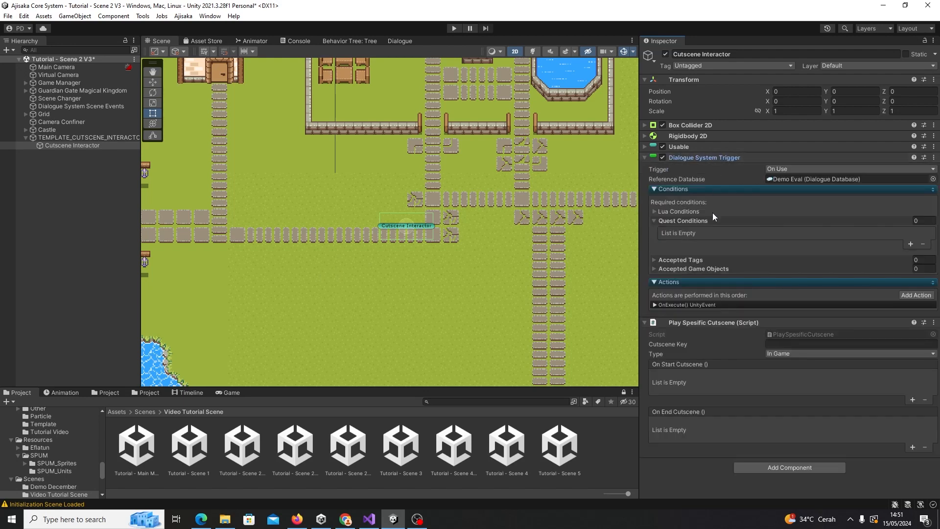
left_click(724, 302)
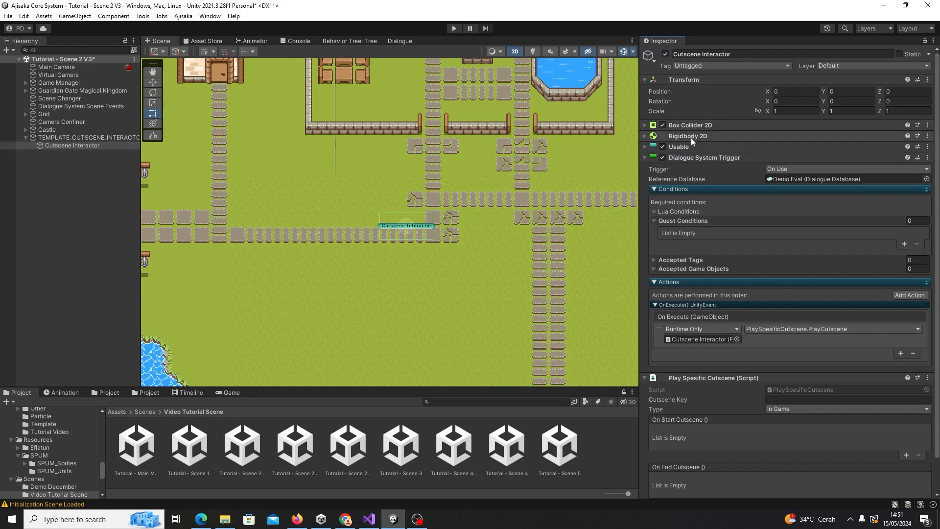
left_click(697, 157)
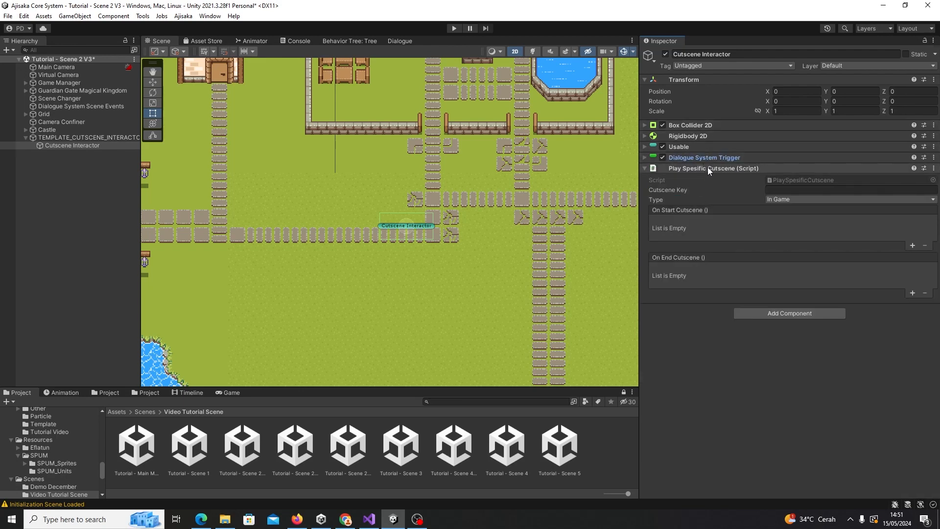
- Open the PlaySpesificCutscene script in Visual Studio, locate its PlayCutscene method and return to Unity
double_click(774, 179)
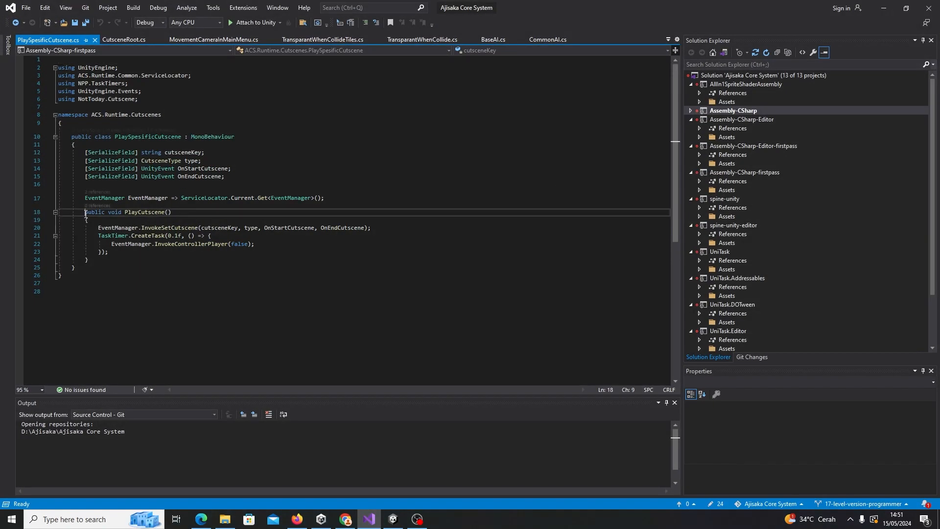
left_click(188, 213)
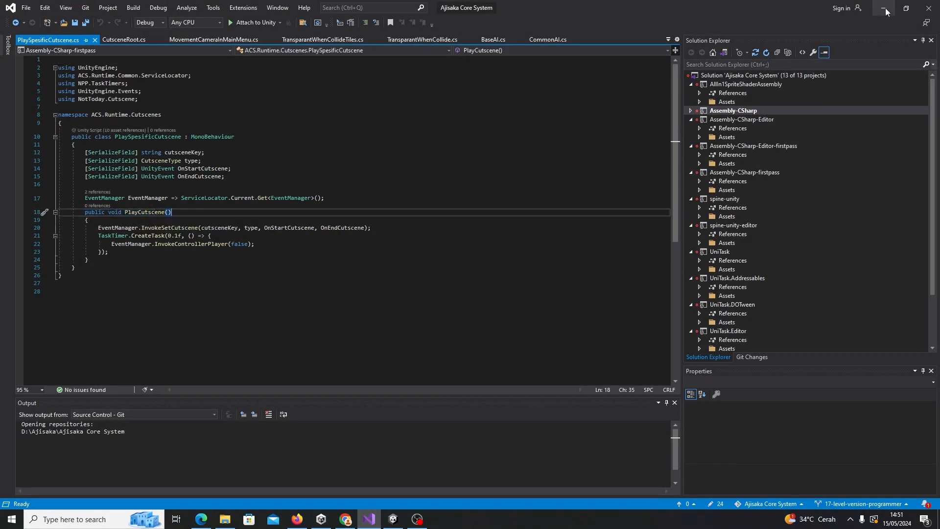
left_click(884, 8)
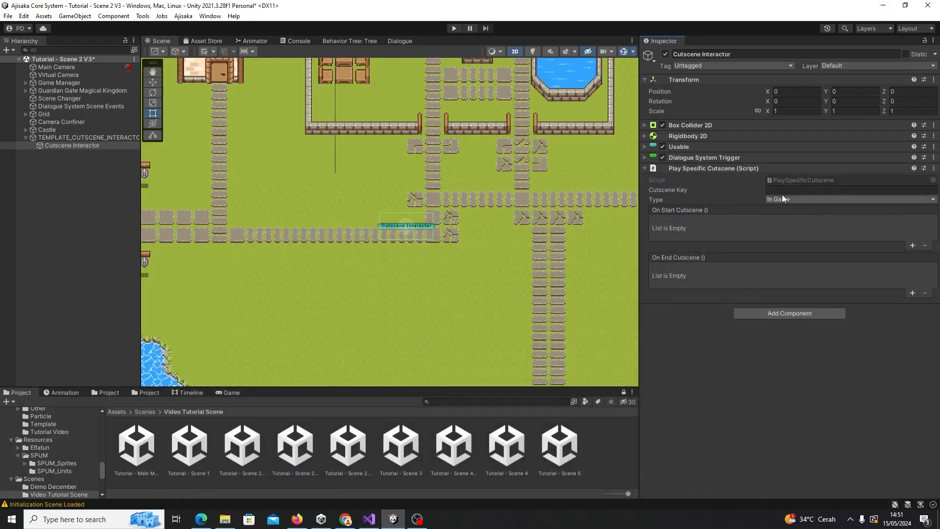
- Check the PlaySpesificCutscene.PlayCutscene entry in the Dialogue System Trigger's OnExecute event, and collapse the component
left_click(688, 157)
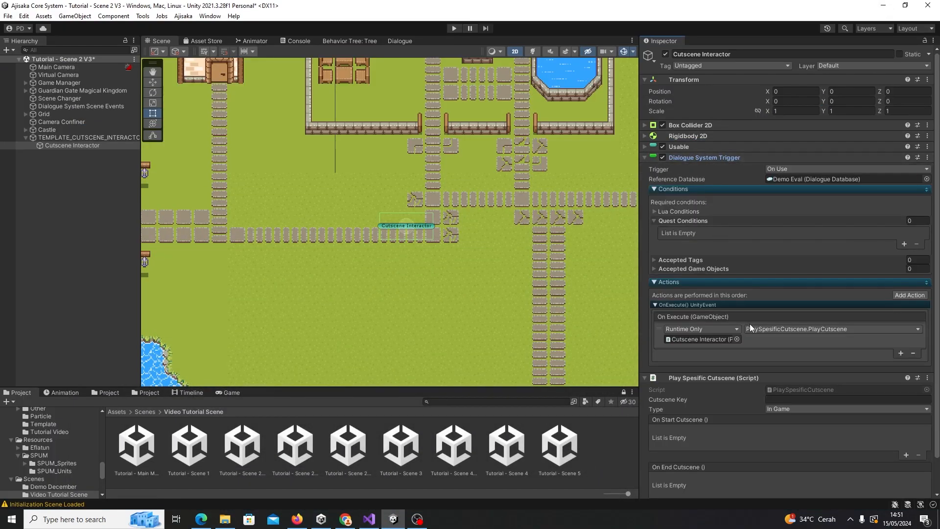
scroll(745, 334, "down", 2)
left_click(803, 300)
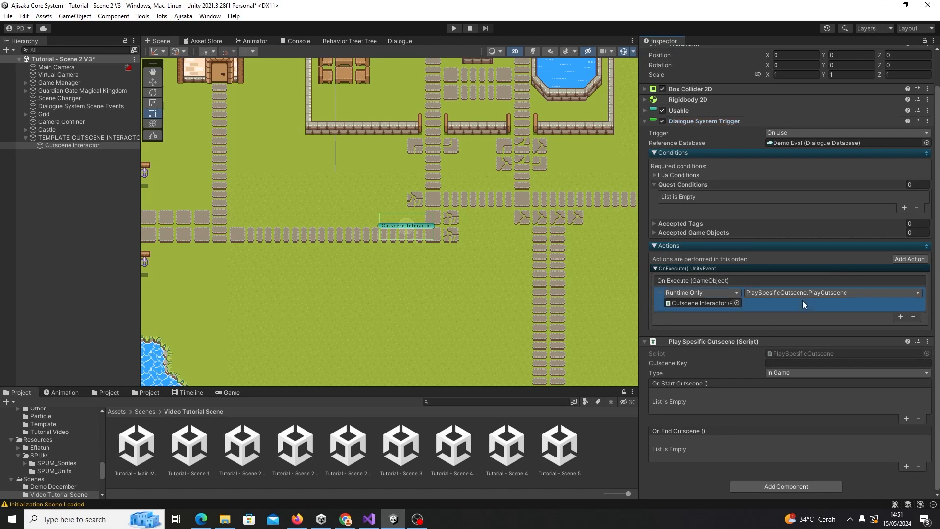
scroll(711, 235, "up", 2)
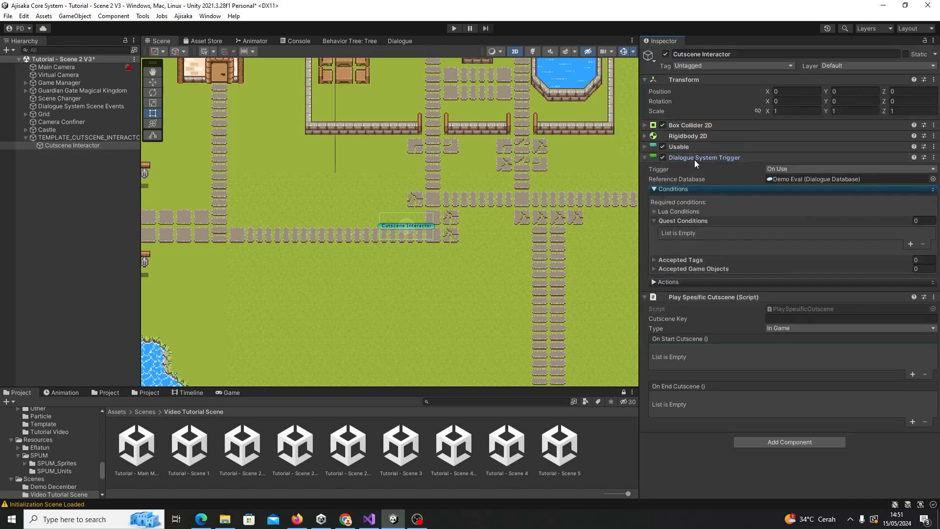
left_click(694, 159)
- Collapse the cutscene interactor template in the scene hierarchy, deselect it and make the project asset area taller
left_click(90, 137)
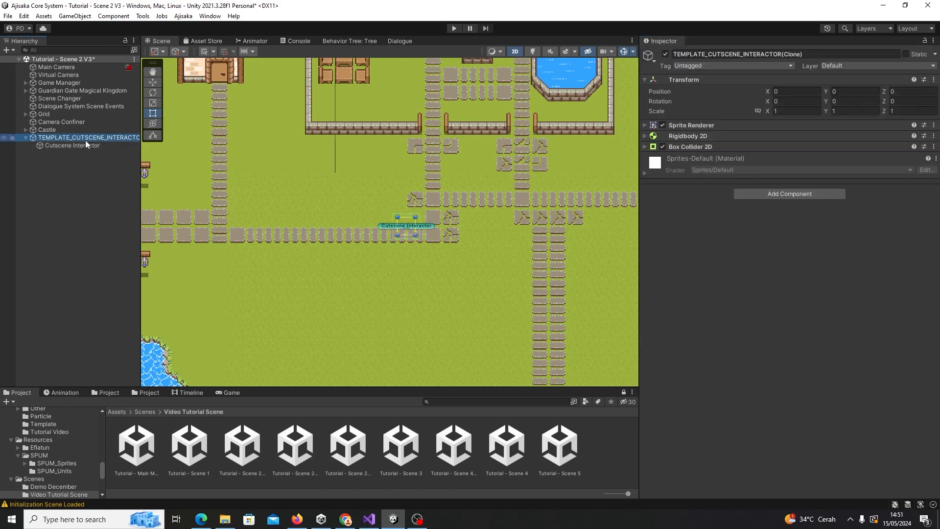
left_click(25, 138)
left_click(25, 163)
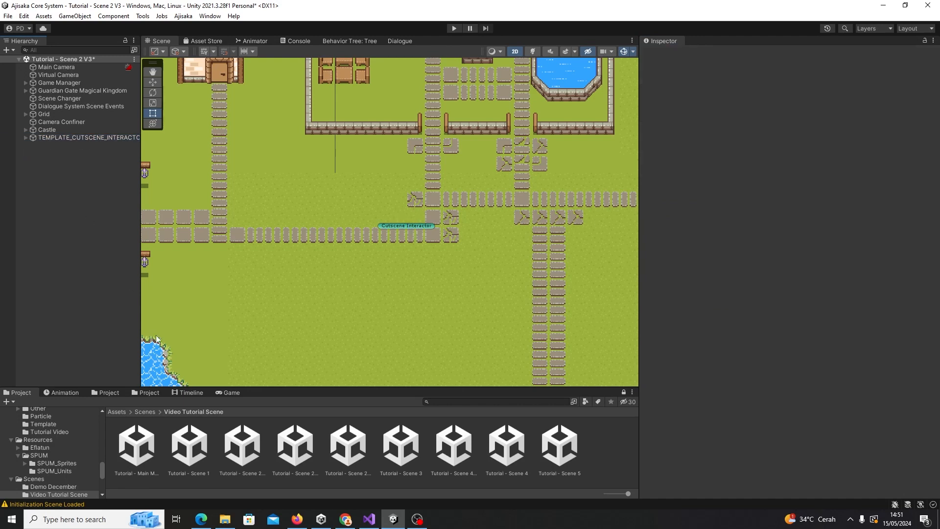
left_click_drag(255, 387, 262, 330)
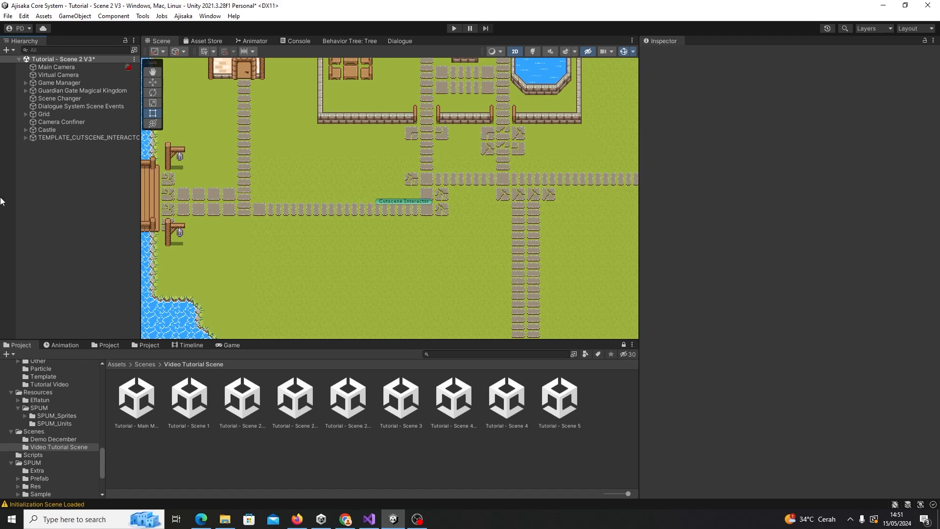
- Delete the cutscene interactor template from the scene
double_click(71, 137)
scroll(323, 235, "up", 2)
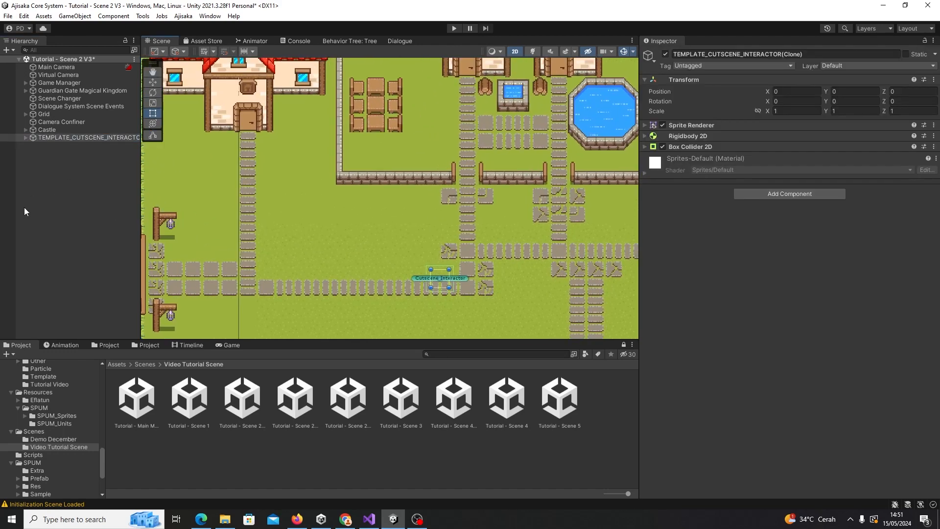
left_click(68, 138)
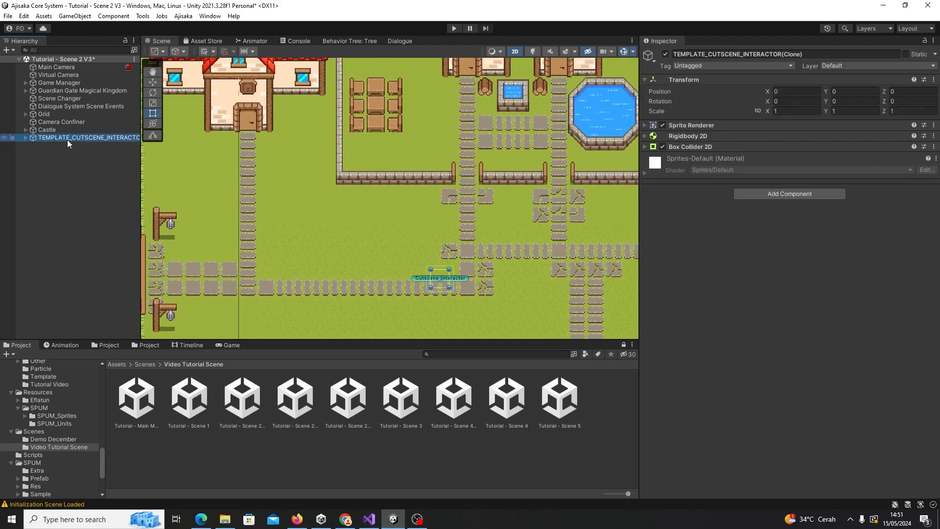
key("Delete")
- Select the Game Manager and inspect the Cutscene Section settings of its Game Manager With Cutscene script
left_click(86, 85)
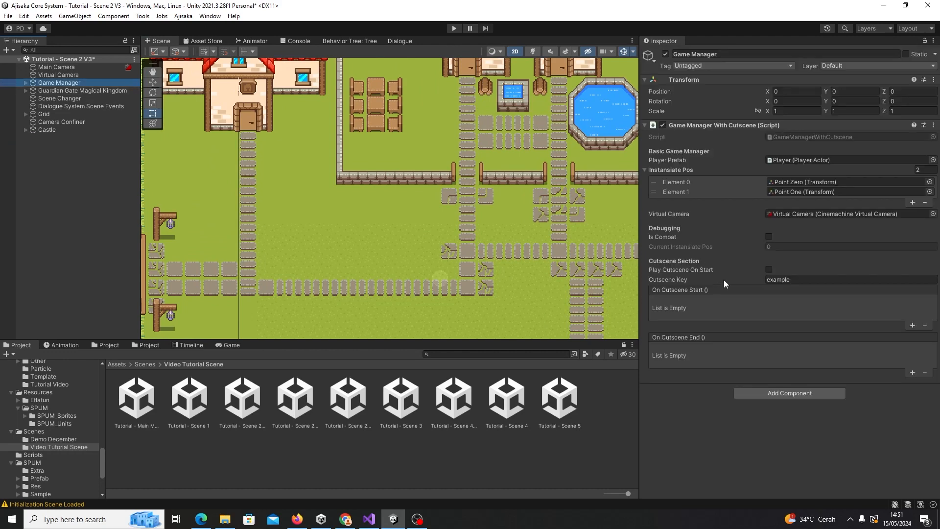
middle_click_drag(464, 166, 464, 167)
middle_click_drag(492, 254, 419, 254)
scroll(419, 254, "down", 1)
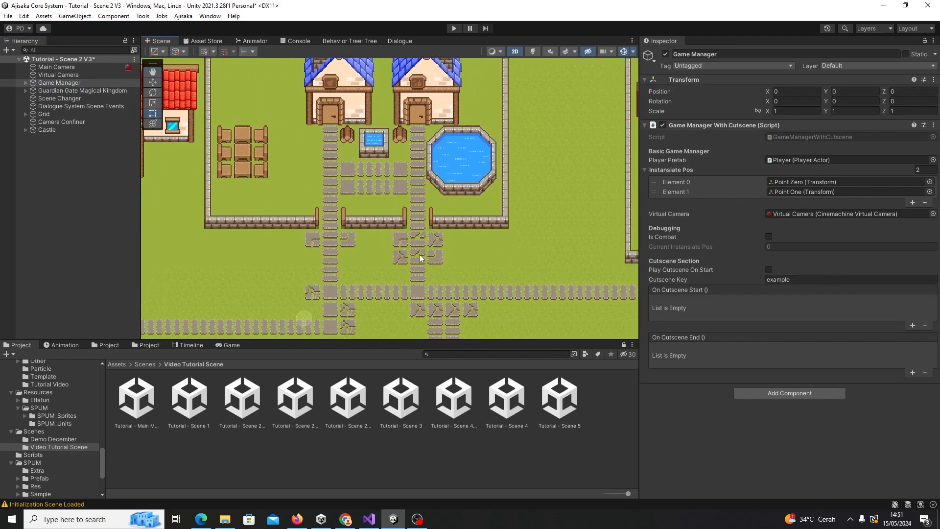
middle_click_drag(492, 232, 373, 254)
scroll(374, 254, "down", 2)
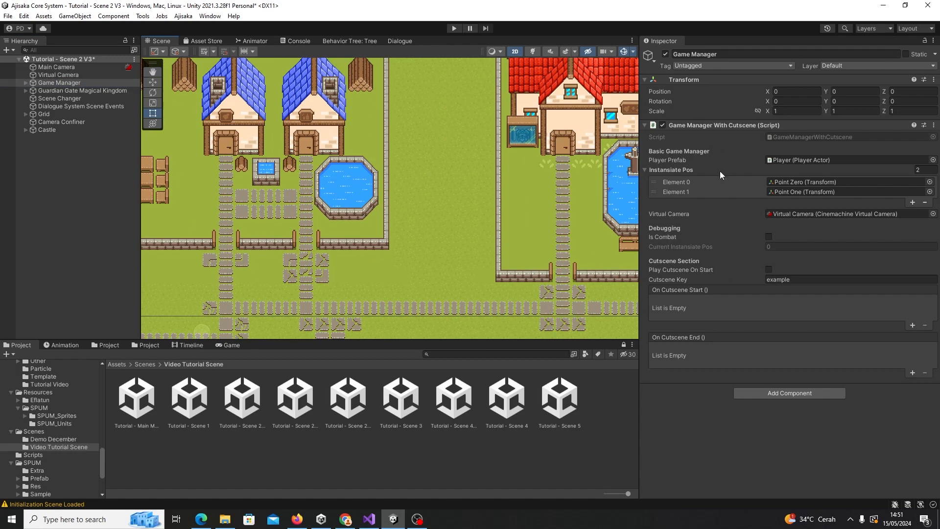
left_click(768, 272)
- Add a Play Spesific Cutscene script component to the Game Manager
left_click(754, 389)
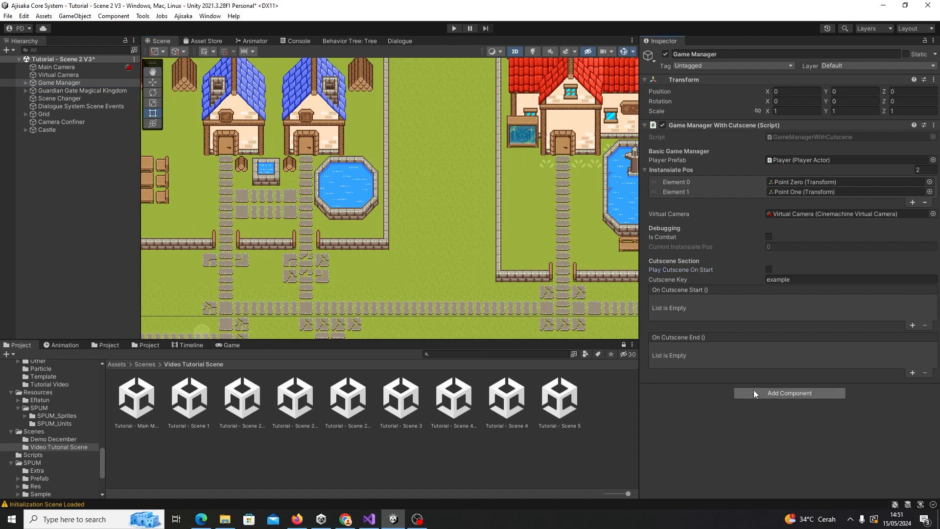
type("play")
type("s")
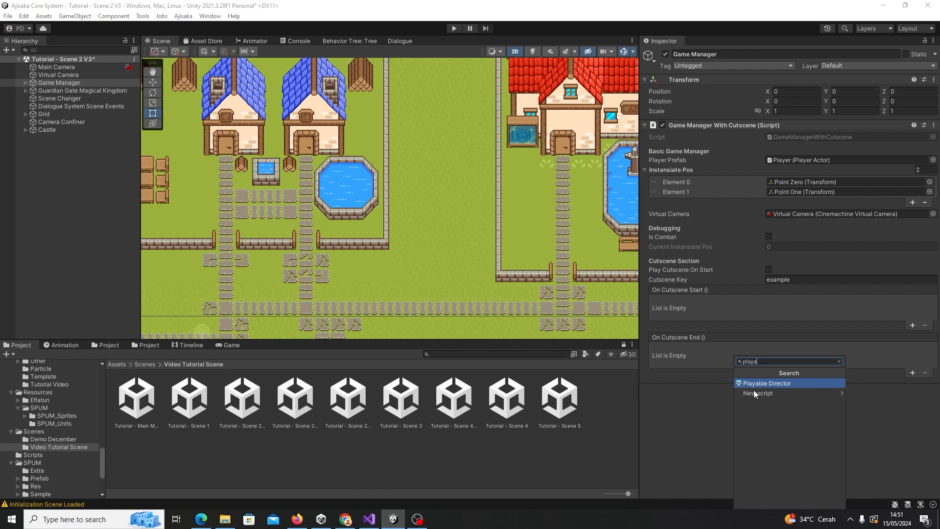
key("BackSpace")
type("sp")
key("Return")
scroll(754, 390, "down", 2)
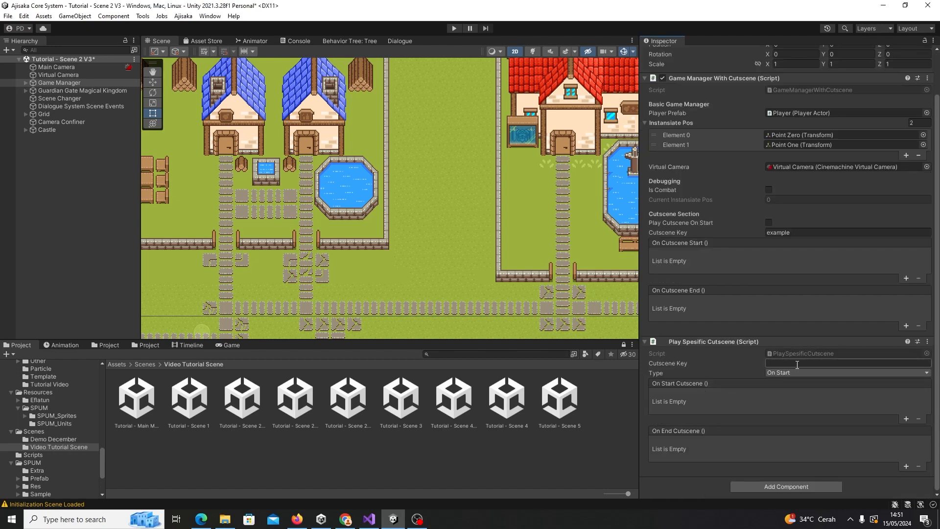
- Review the PlayCutscene method of the Game Manager's Play Spesific Cutscene script in Visual Studio, and return to Unity
left_click(725, 342)
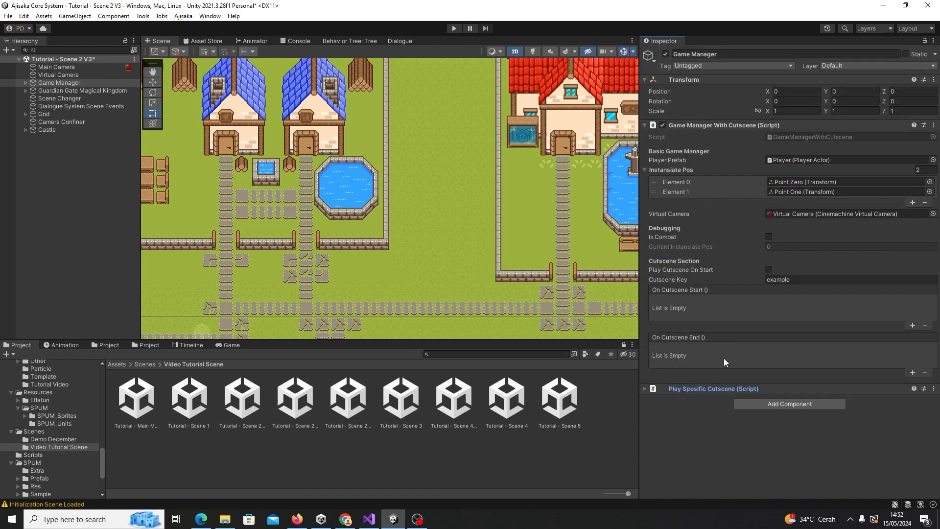
left_click_drag(709, 393, 703, 386)
scroll(703, 386, "down", 2)
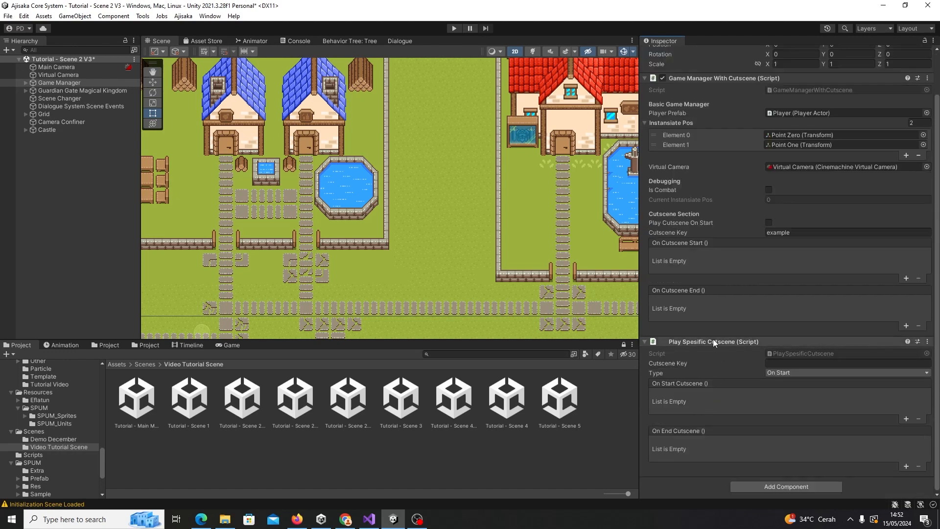
double_click(790, 353)
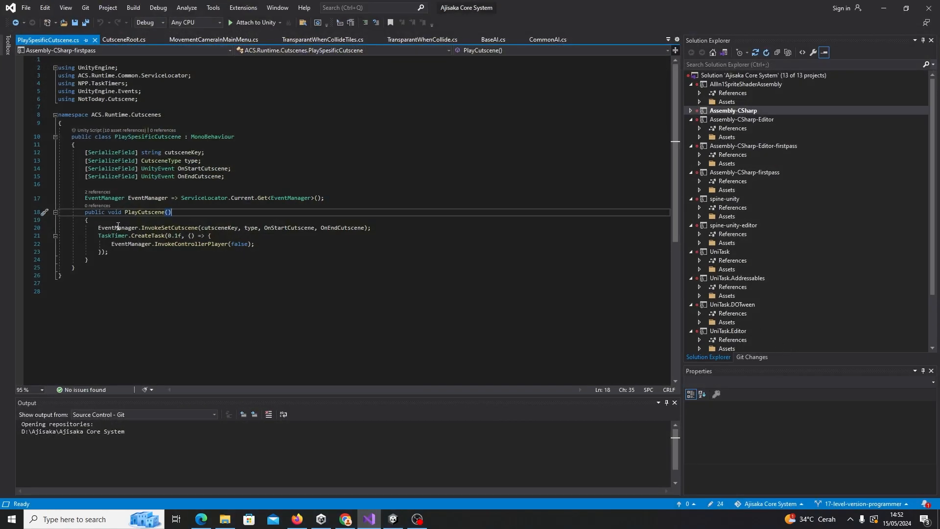
double_click(130, 212)
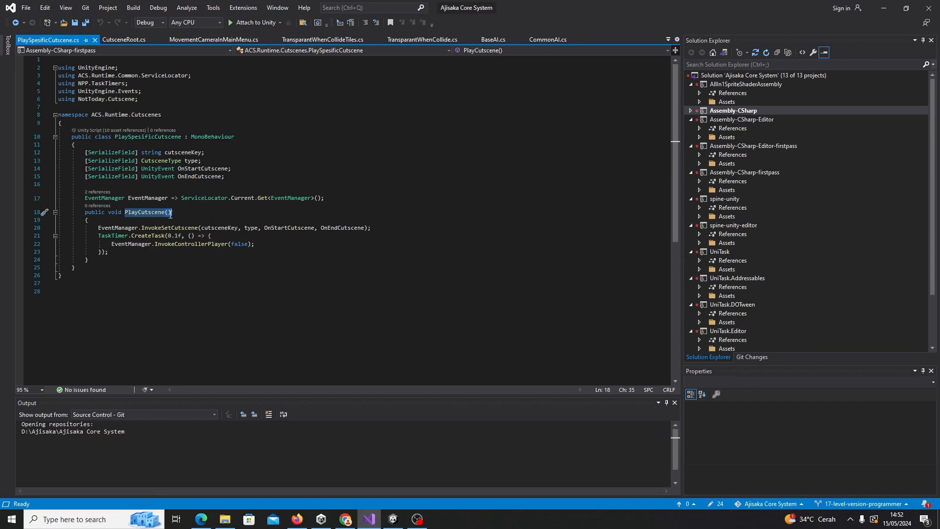
left_click(274, 244)
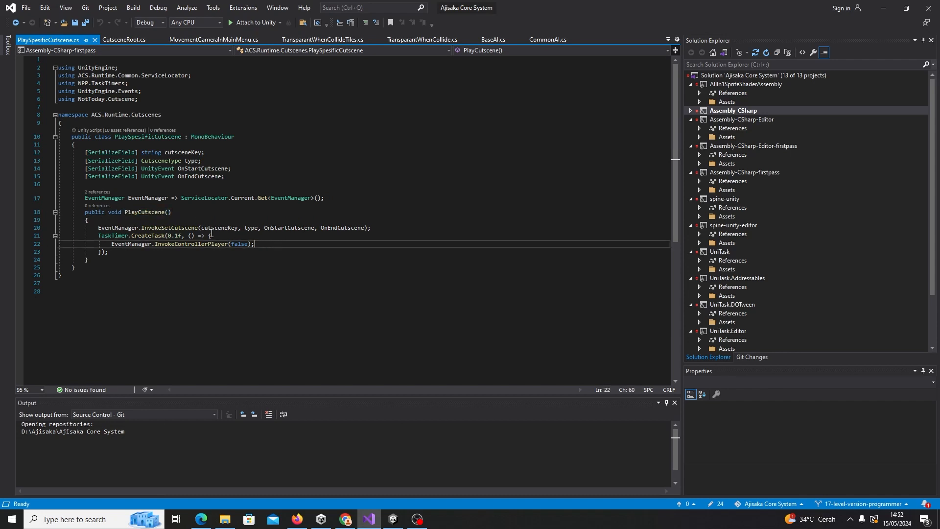
left_click(200, 212)
left_click(889, 13)
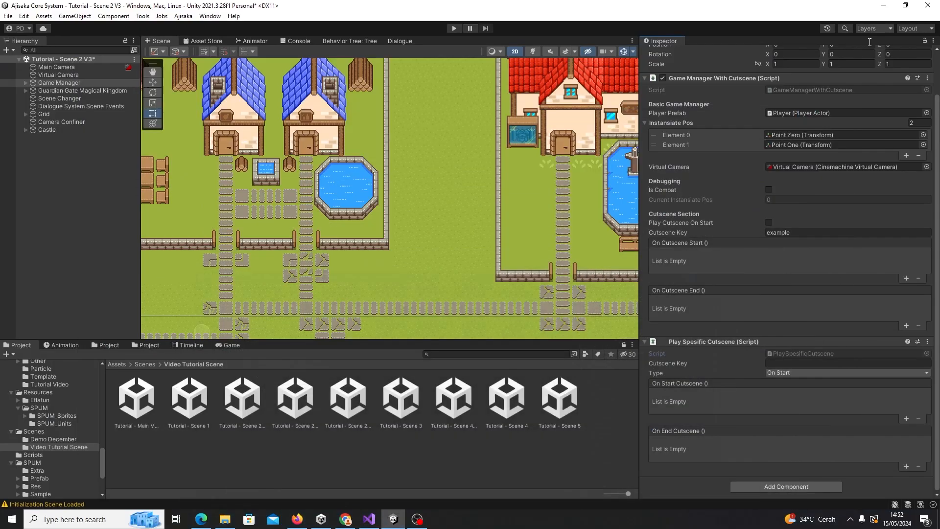
- Remove the Play Spesific Cutscene component from the Game Manager and save the scene
left_click(710, 340)
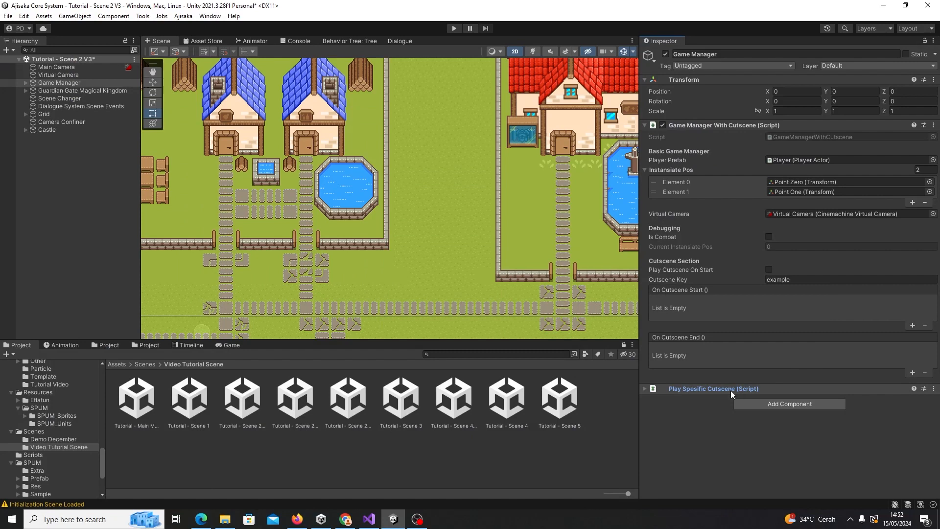
left_click(702, 389)
right_click(700, 387)
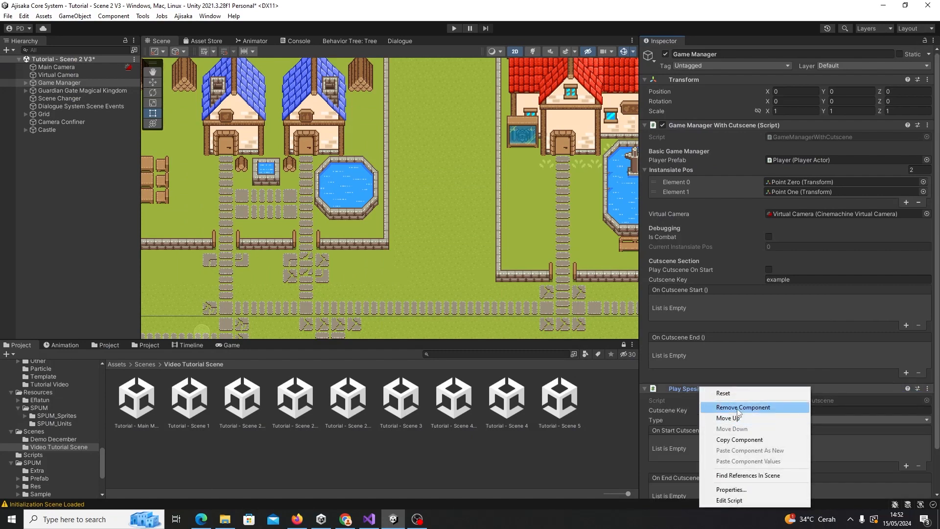
left_click(738, 408)
left_click(74, 212)
key("ctrl+s")
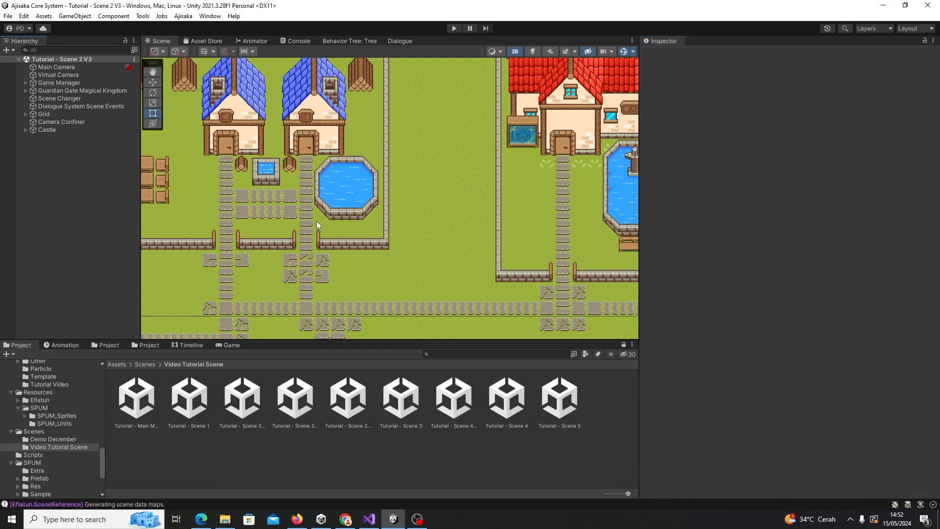
- Add a basic object of type Playable_Cutscene with the Ajisaka object setup tool, and select the new template in the scene
middle_click_drag(388, 229, 439, 199)
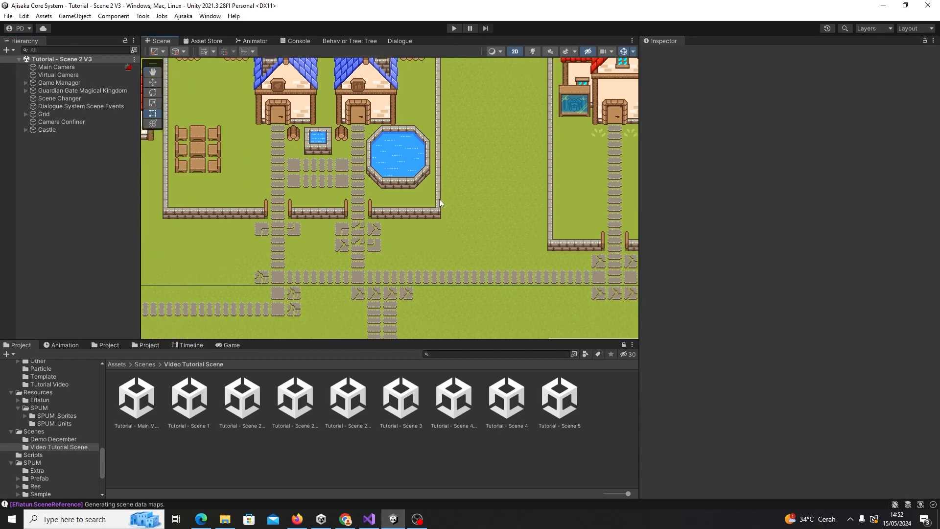
left_click(183, 16)
mouse_move(210, 27)
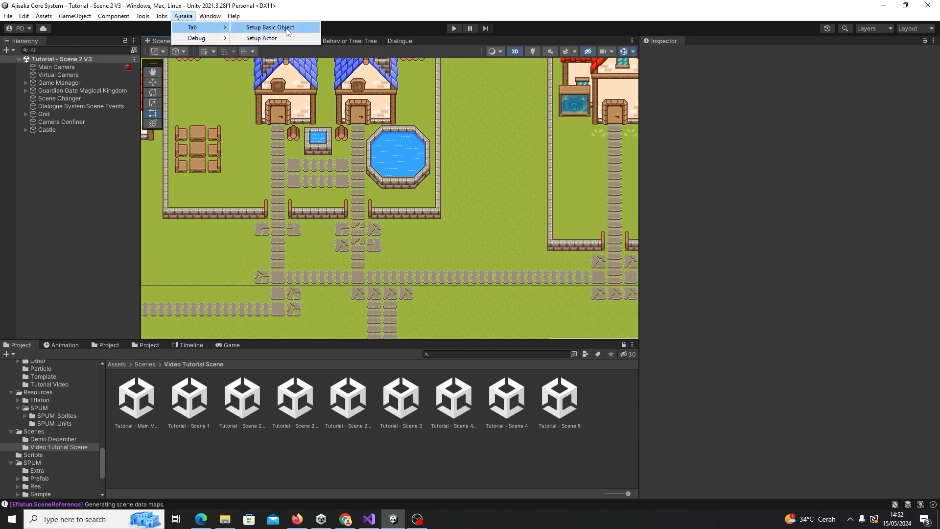
left_click(269, 28)
left_click(307, 198)
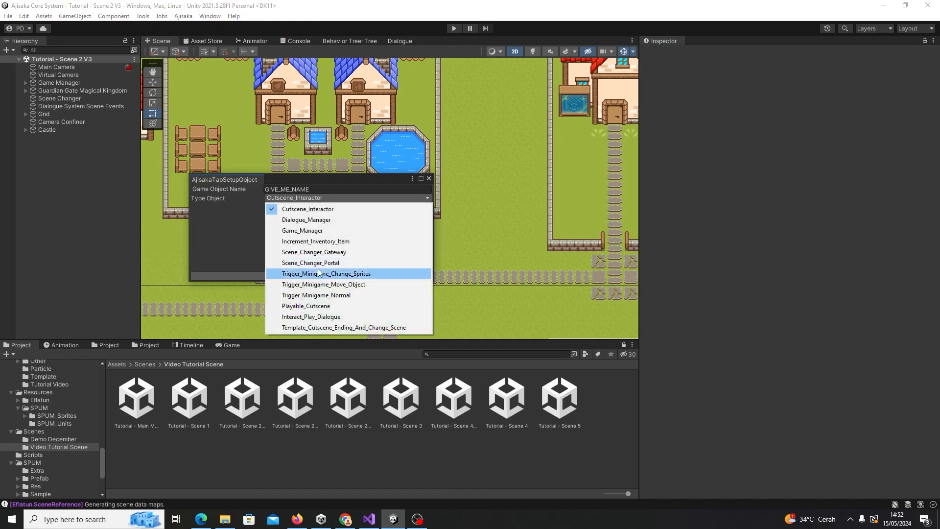
left_click(333, 305)
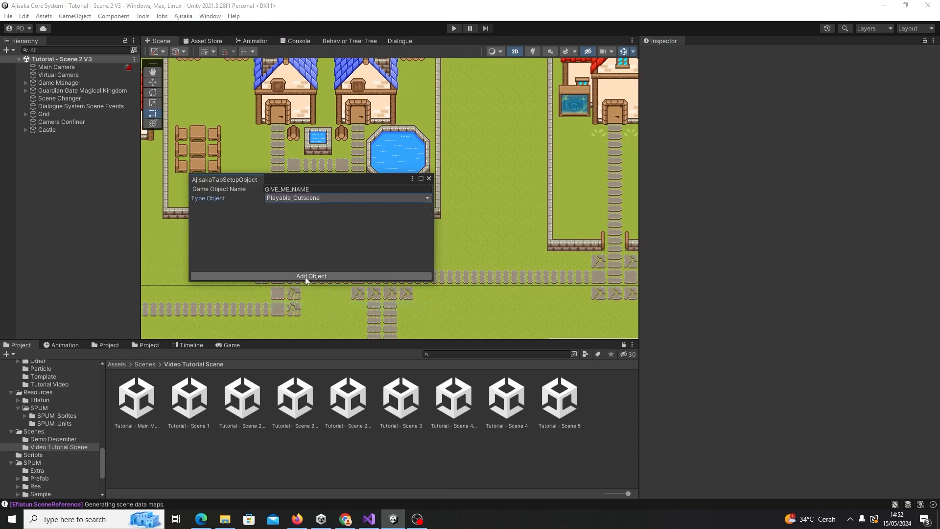
left_click(305, 276)
left_click(429, 178)
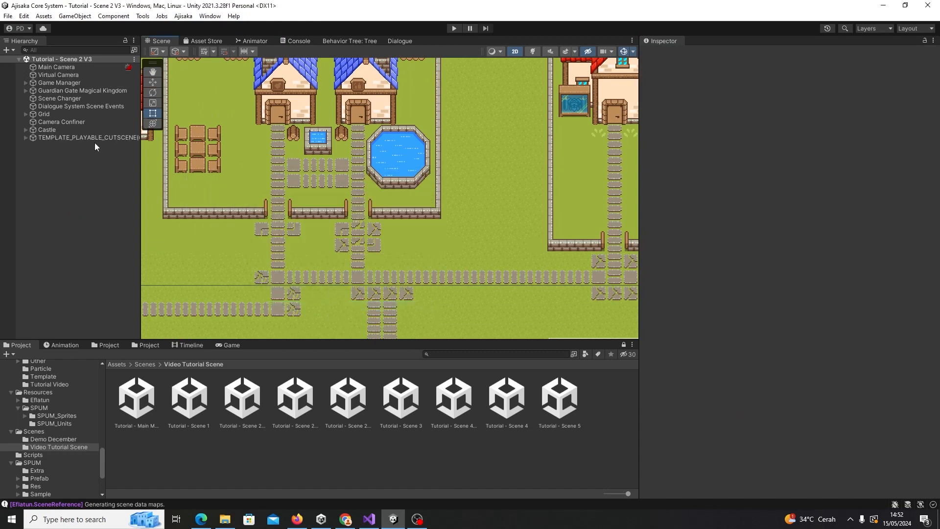
left_click(89, 137)
scroll(422, 208, "down", 1)
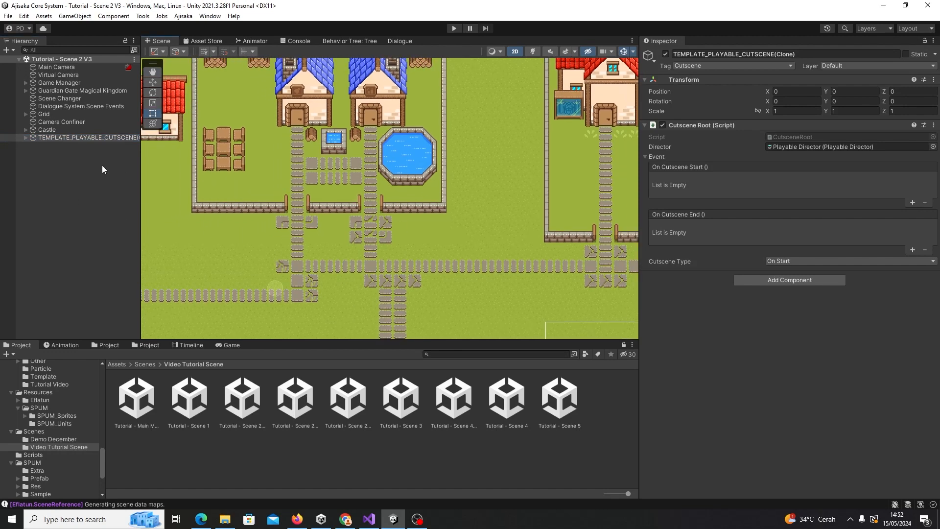
- Frame the playable cutscene template in the scene with the Move tool active, and inspect its Playable Director child and its root components
double_click(87, 138)
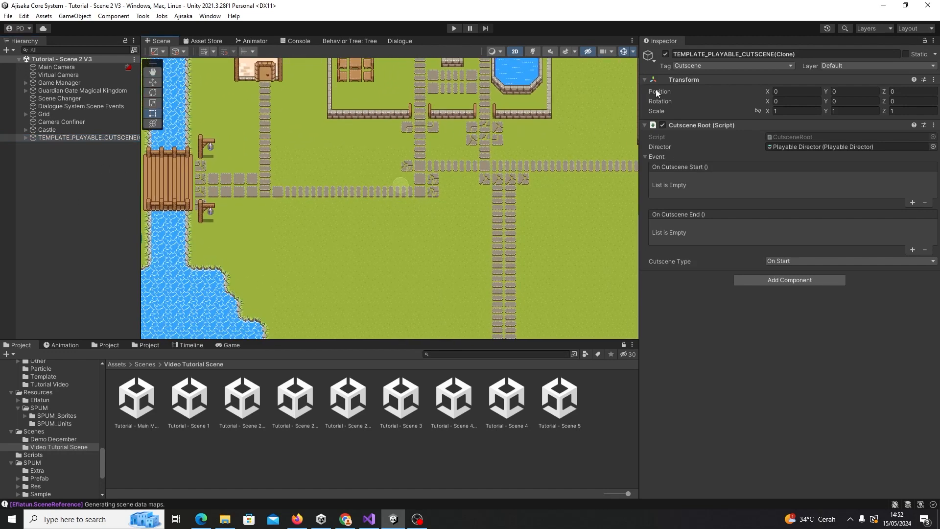
left_click(153, 82)
left_click(26, 138)
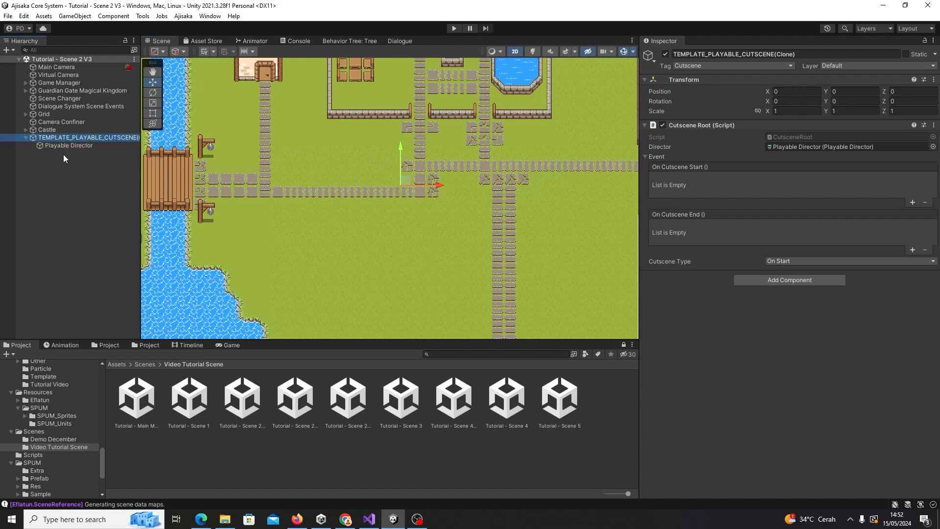
left_click(59, 146)
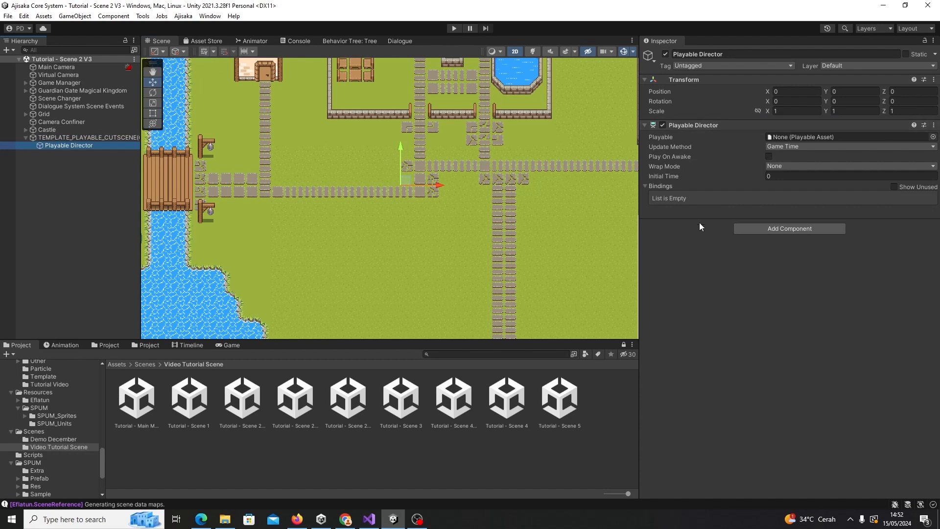
left_click(109, 136)
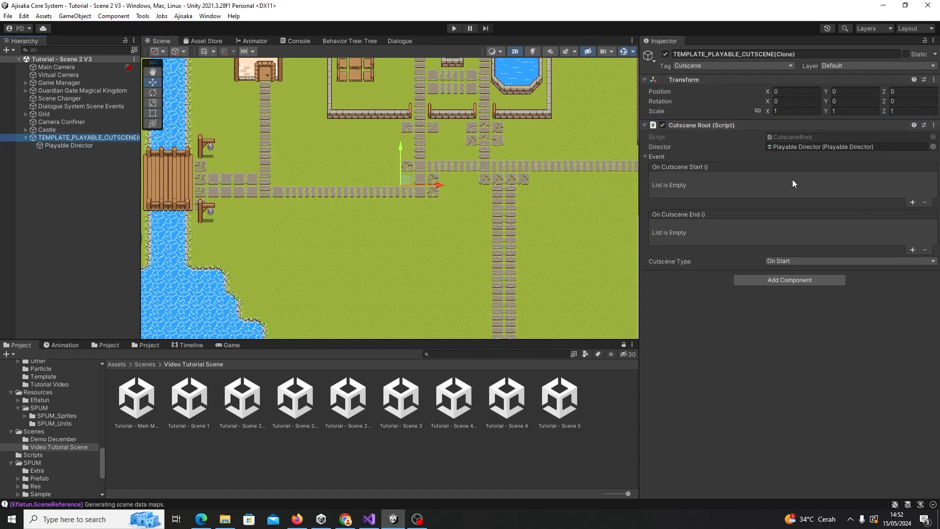
scroll(541, 201, "down", 2)
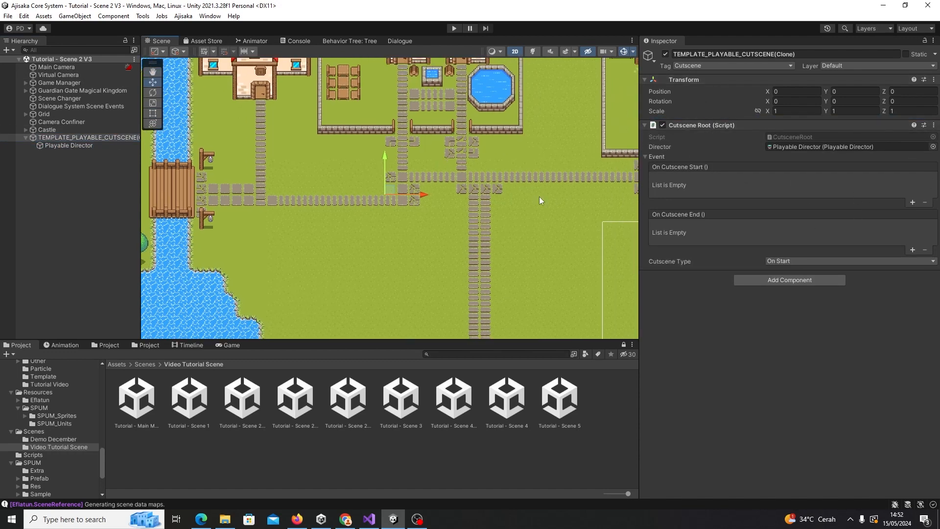
- Examine the Cutscene Root's Director reference and its Event section with the cutscene start and end events
left_click(806, 146)
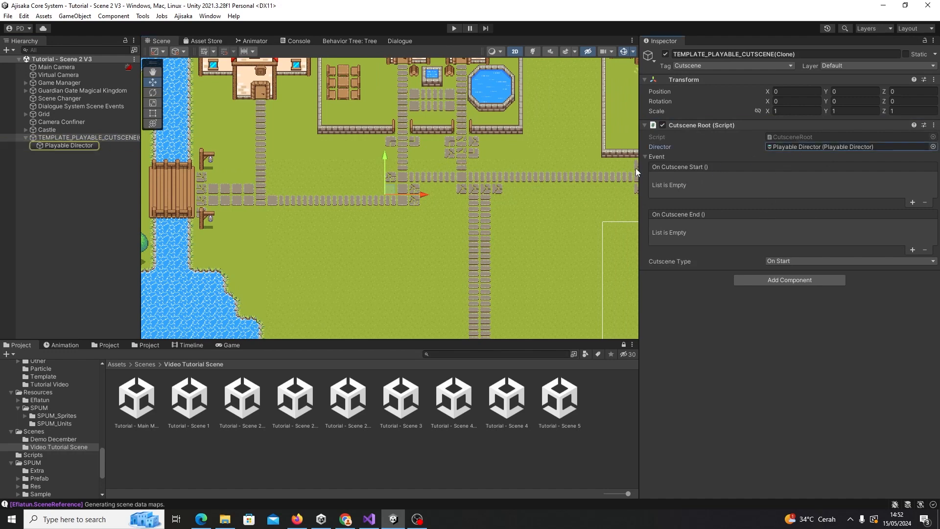
left_click(656, 154)
left_click(655, 154)
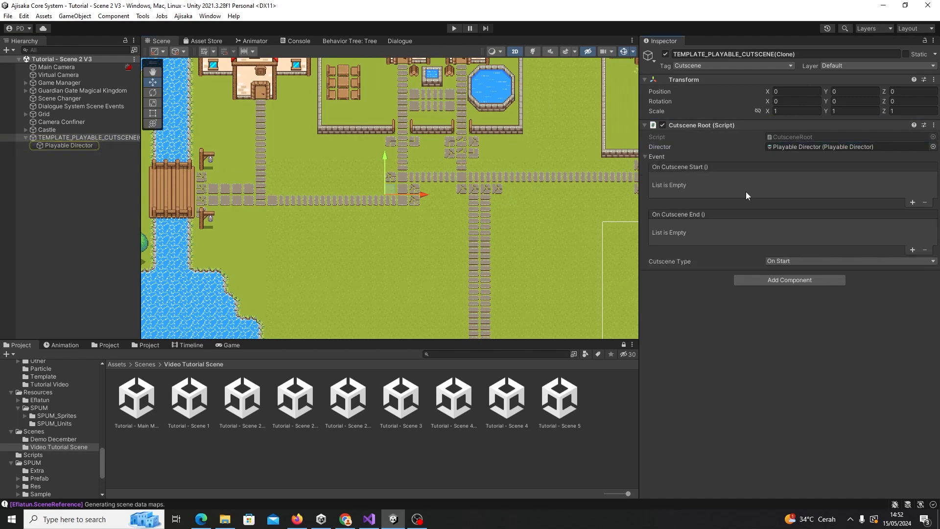
left_click(658, 155)
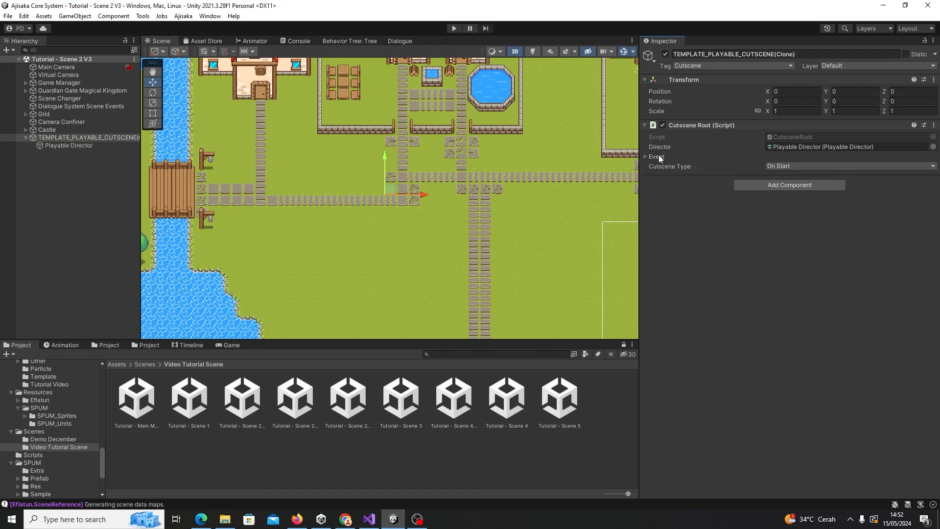
left_click(659, 155)
left_click(659, 155)
left_click(659, 155)
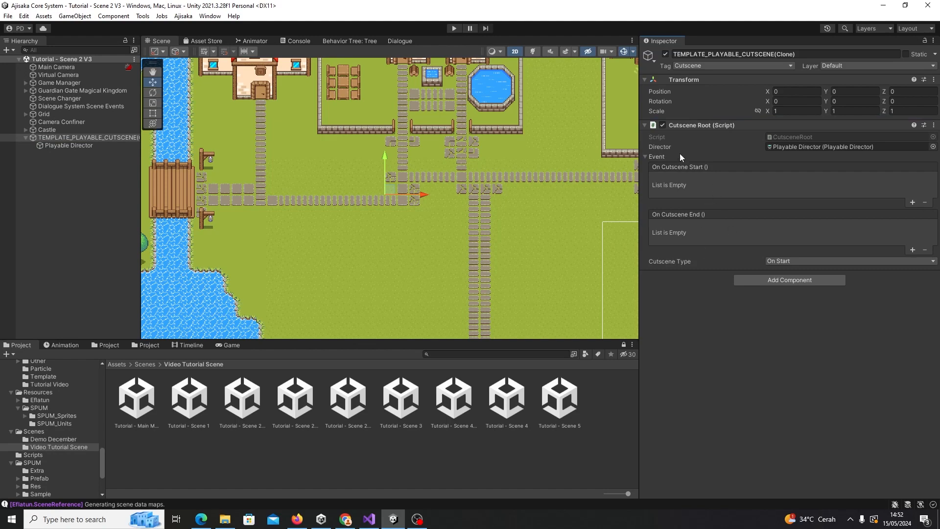
- Open the CutsceneRoot script in Visual Studio and insert a [ReadOnly] attribute wrapped in #if UNITY_EDITOR and #endif above the Director field
double_click(807, 137)
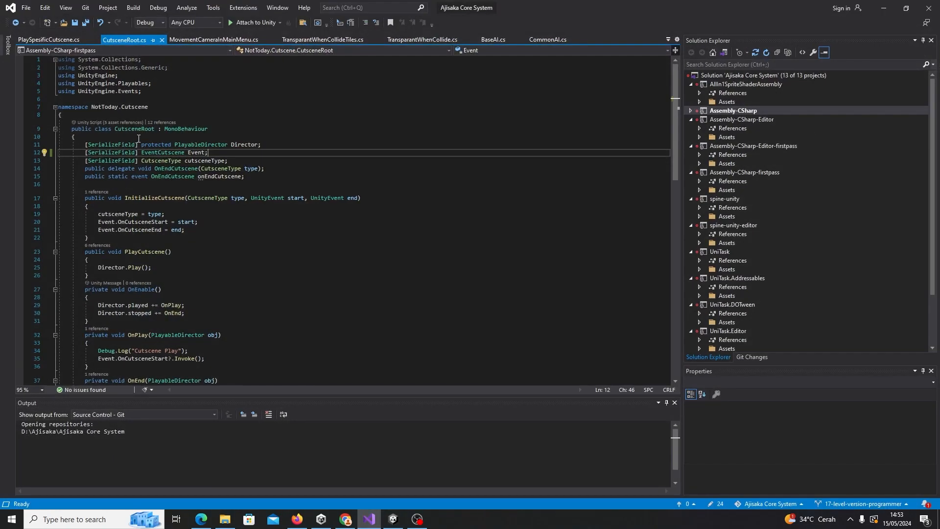
key("Up")
key("Up")
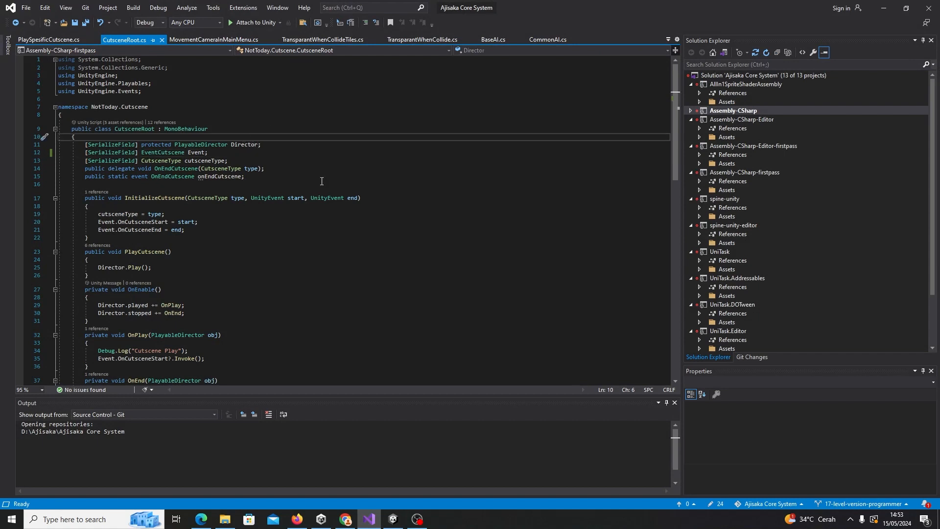
key("Down")
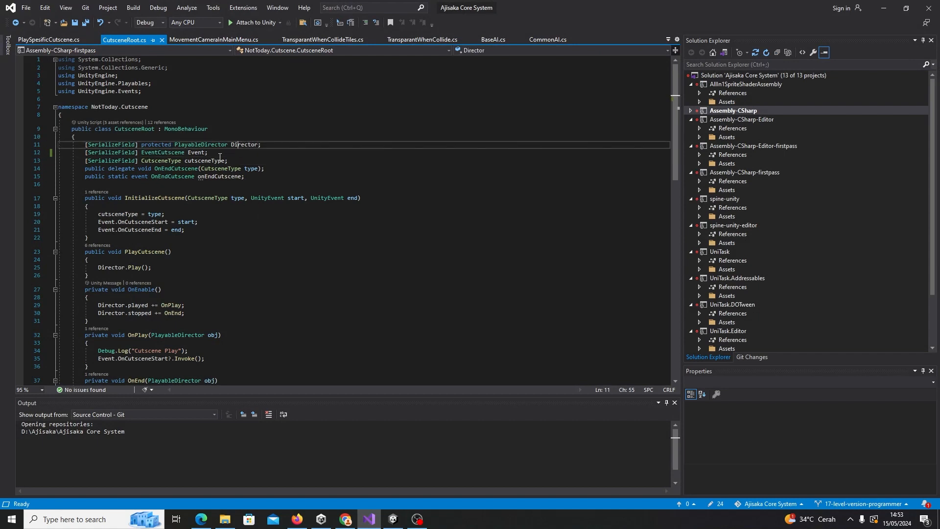
key("Down")
key("Up")
key("Up")
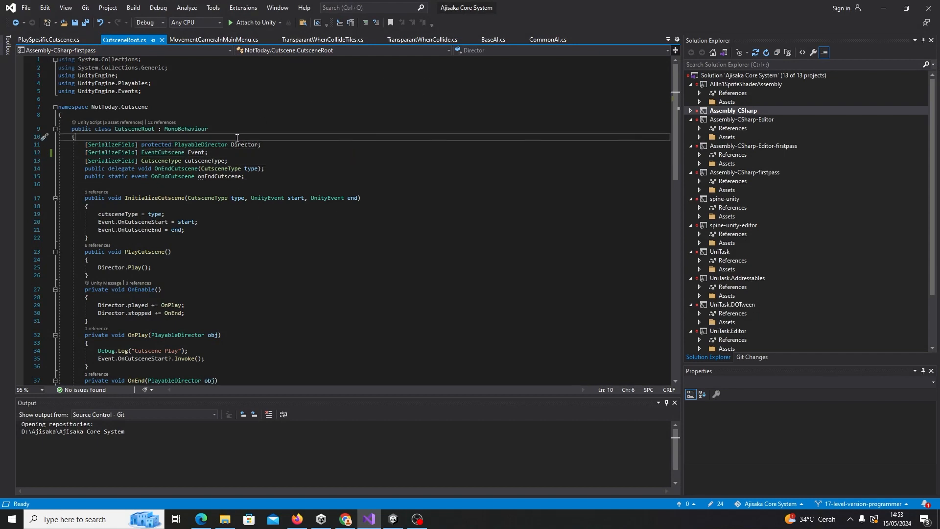
type("#if UNITY_EDITOR [ReadOnly] #endif")
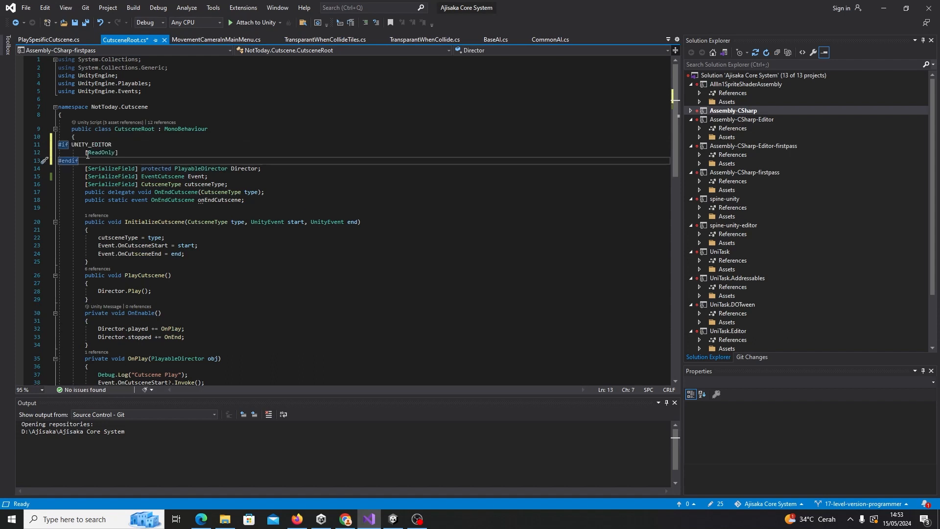
- Insert the same UNITY_EDITOR-wrapped [ReadOnly] block above the Event and cutsceneType fields, save the script, and return to Unity
key("Down")
key("End")
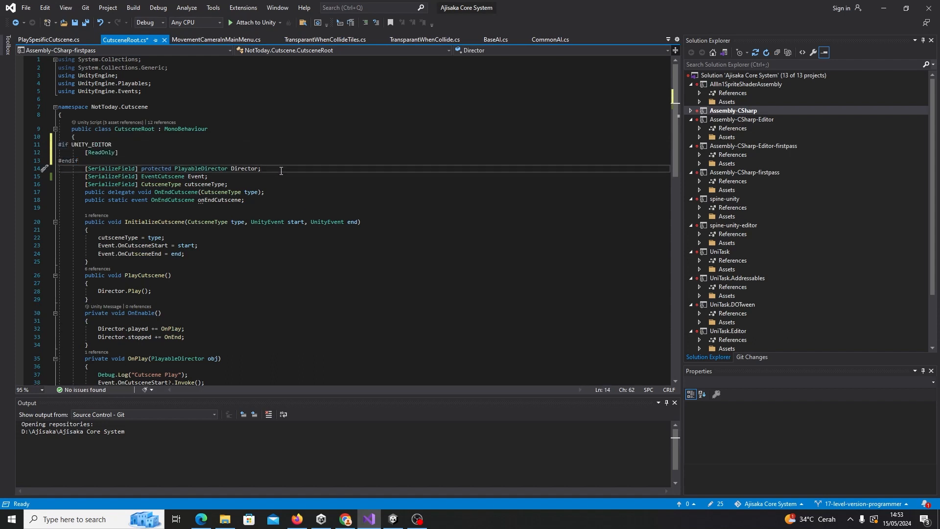
type("#if UNITY_EDITOR [ReadOnly] #endif")
key("Down")
key("End")
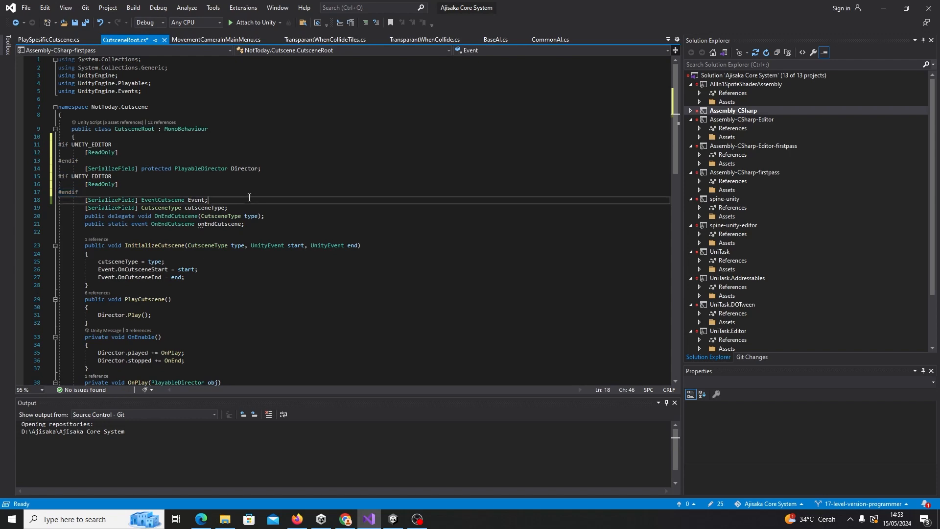
type("#if UNITY_EDITOR [ReadOnly] #endif")
key("ctrl+s")
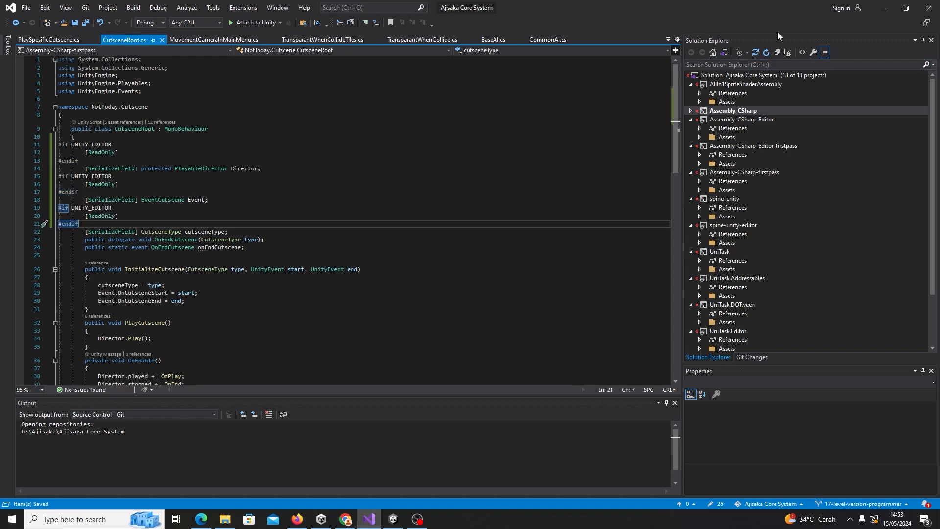
left_click(884, 8)
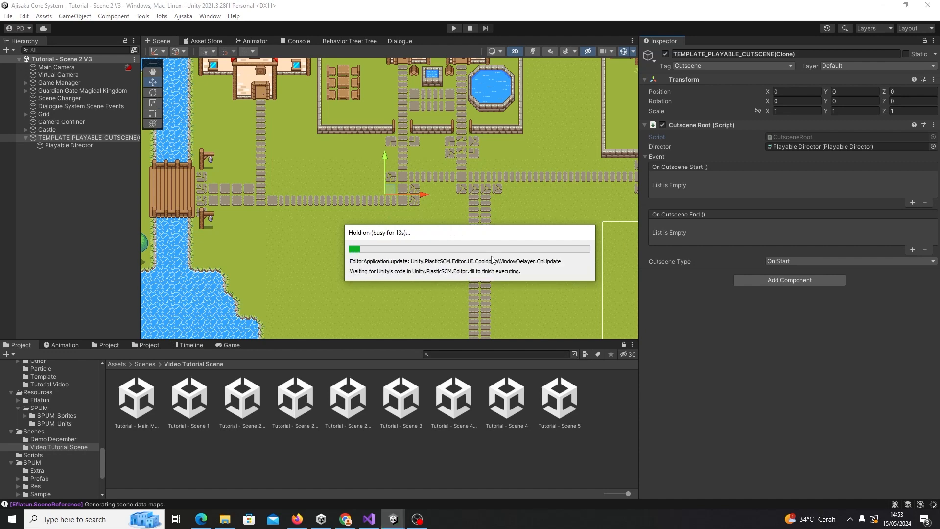
- Compare the template's Cutscene Root component with its child's Playable Director component, and adjust the height of the Project area
left_click(98, 145)
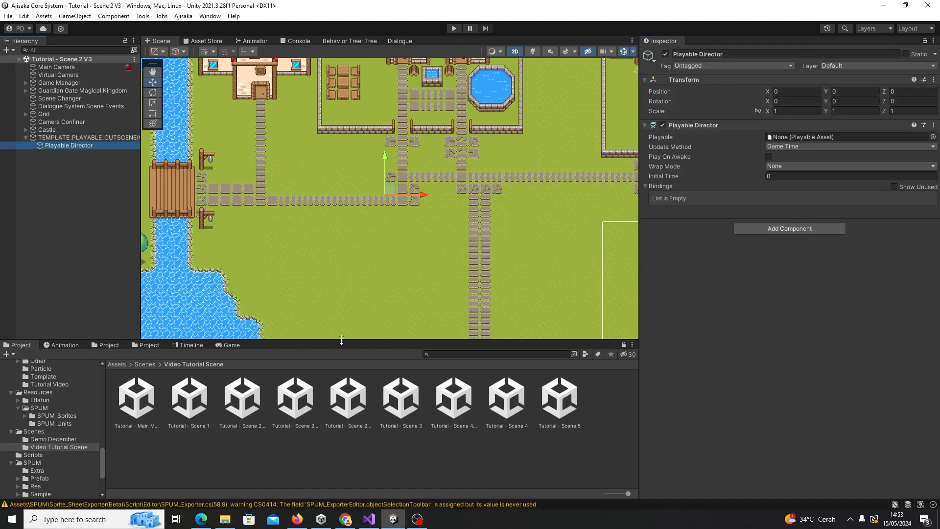
left_click_drag(341, 339, 348, 257)
left_click(40, 195)
left_click(80, 145)
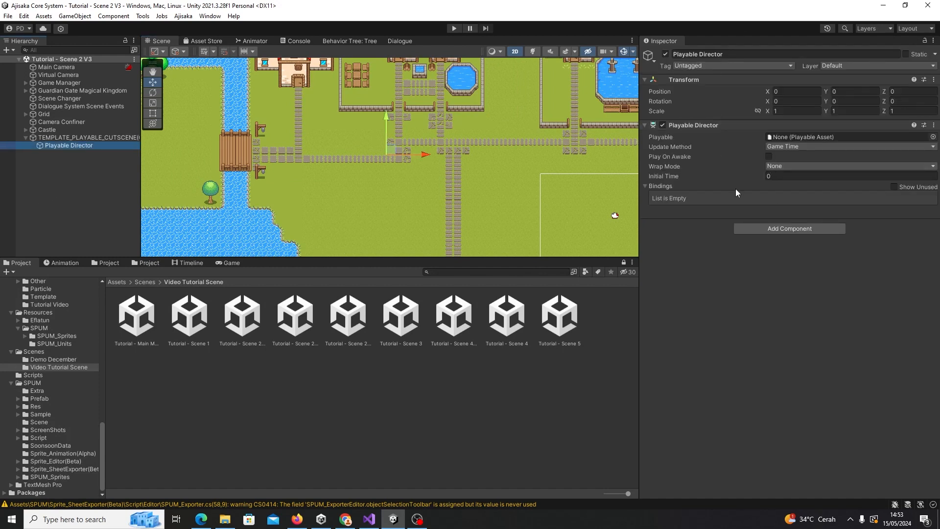
left_click(87, 159)
left_click(63, 132)
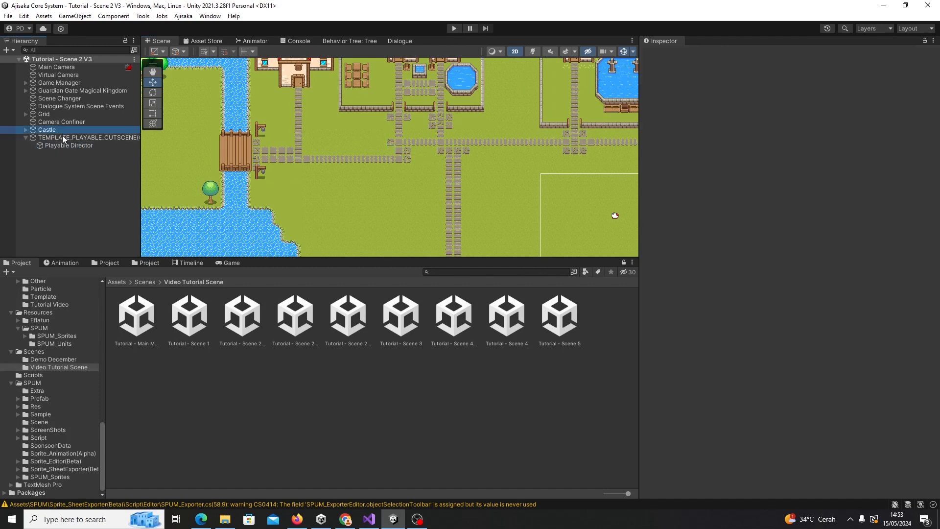
left_click(63, 138)
left_click(63, 145)
left_click(57, 139)
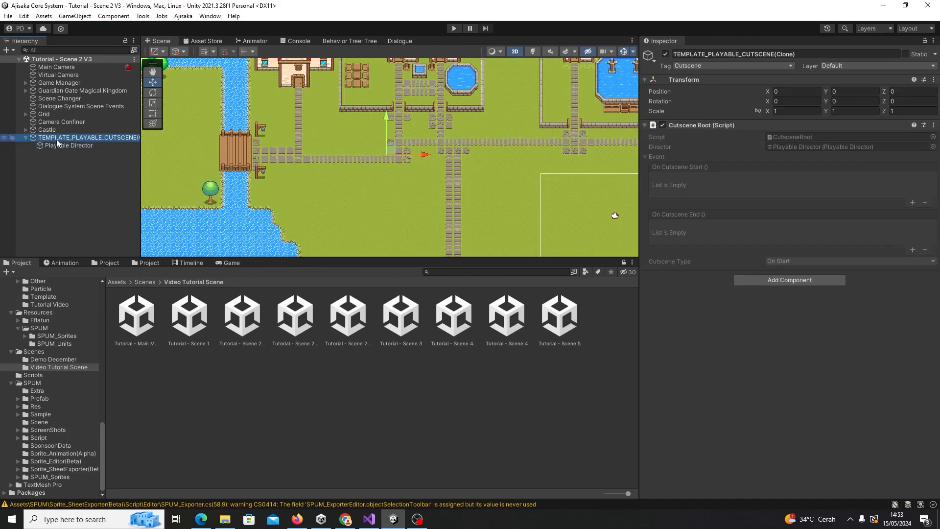
left_click(63, 148)
middle_click_drag(422, 232, 432, 242)
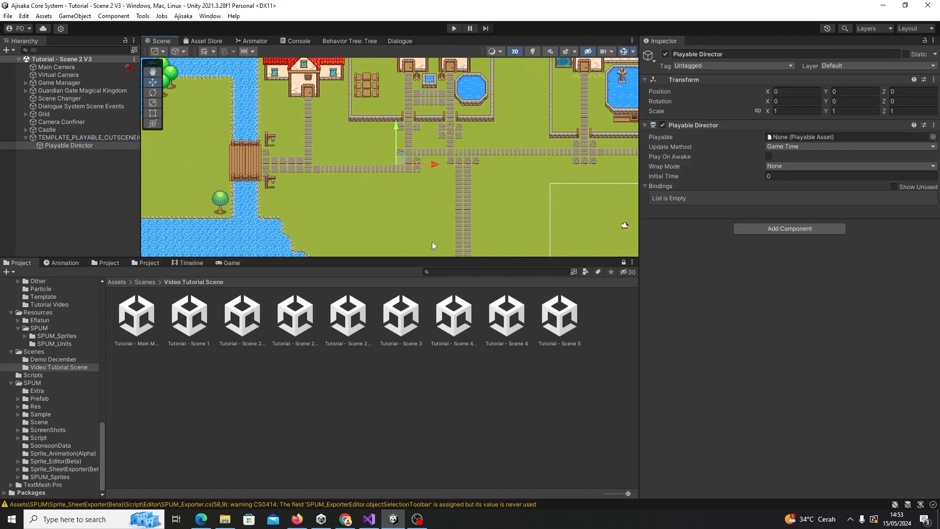
left_click_drag(432, 258, 432, 308)
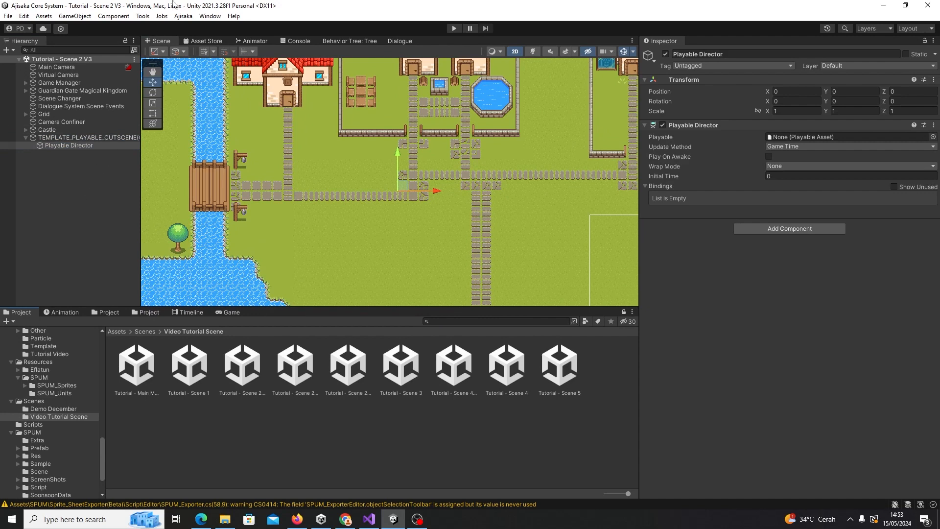
- Open the Timeline window and check it for the cutscene template and its Playable Director child, leaving the child selected
left_click(210, 16)
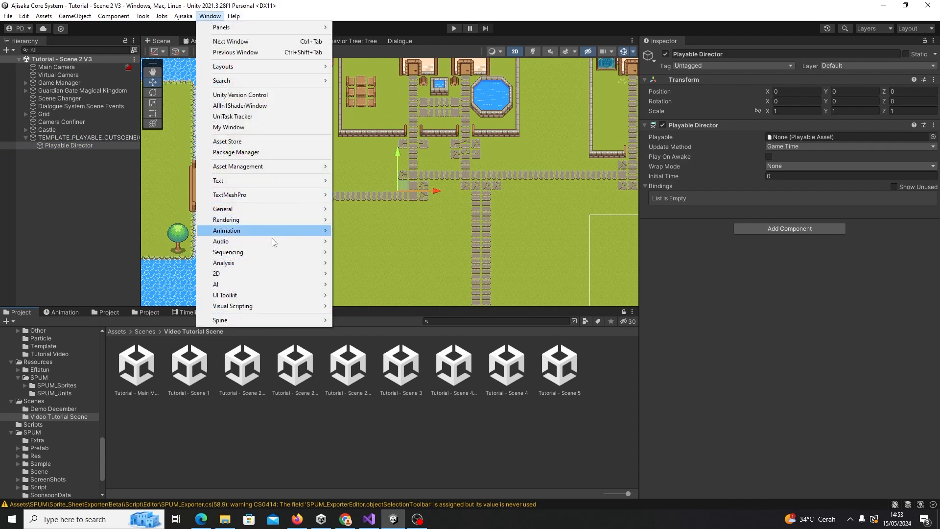
mouse_move(275, 254)
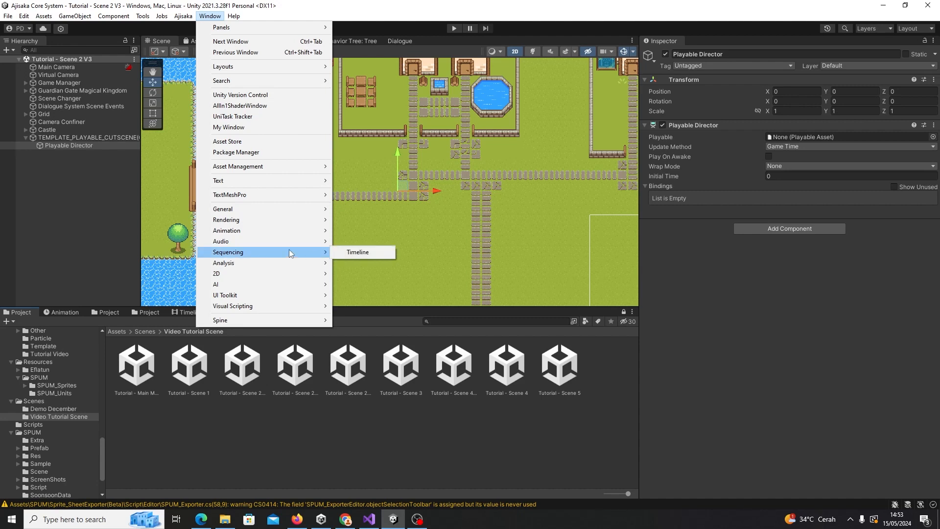
left_click(351, 251)
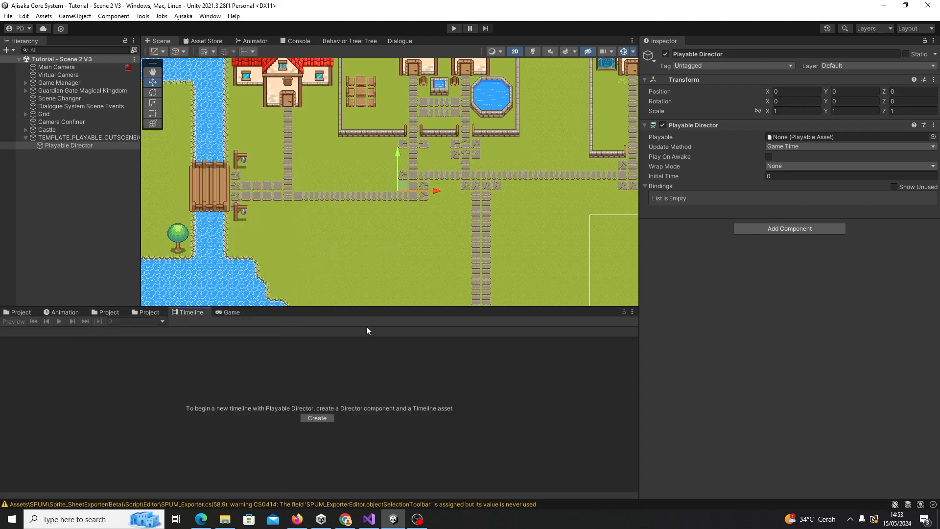
left_click(77, 137)
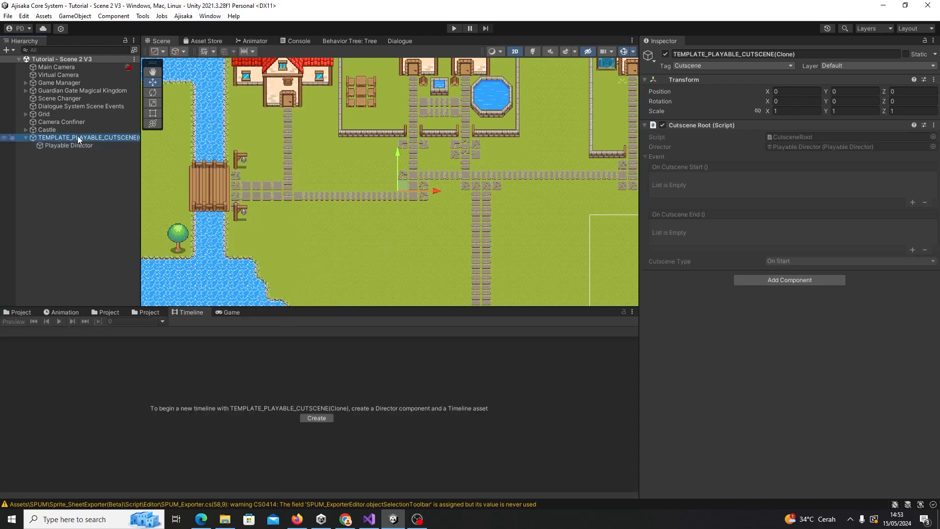
left_click(78, 145)
left_click(79, 138)
left_click(78, 145)
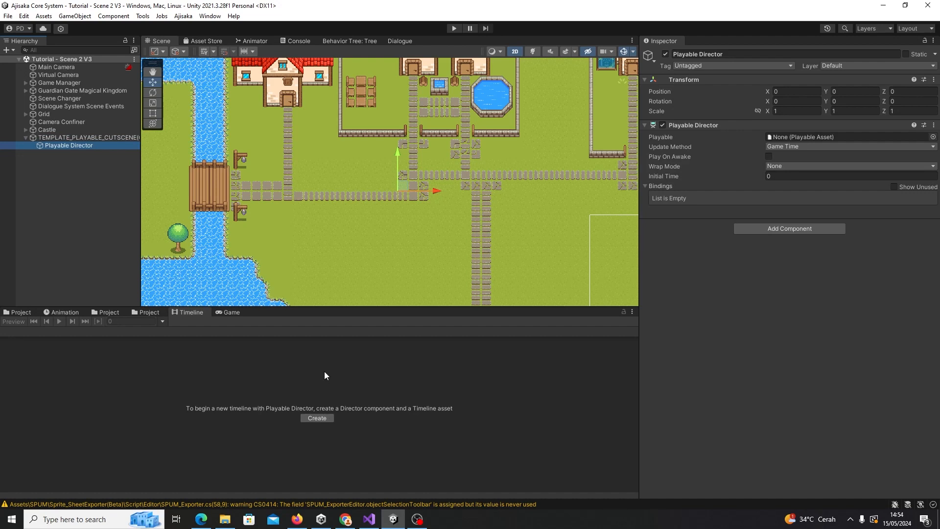
- Enlarge the Timeline and Project area, and bring up the project browser that shows the Scenes folder
left_click_drag(313, 311, 149, 251)
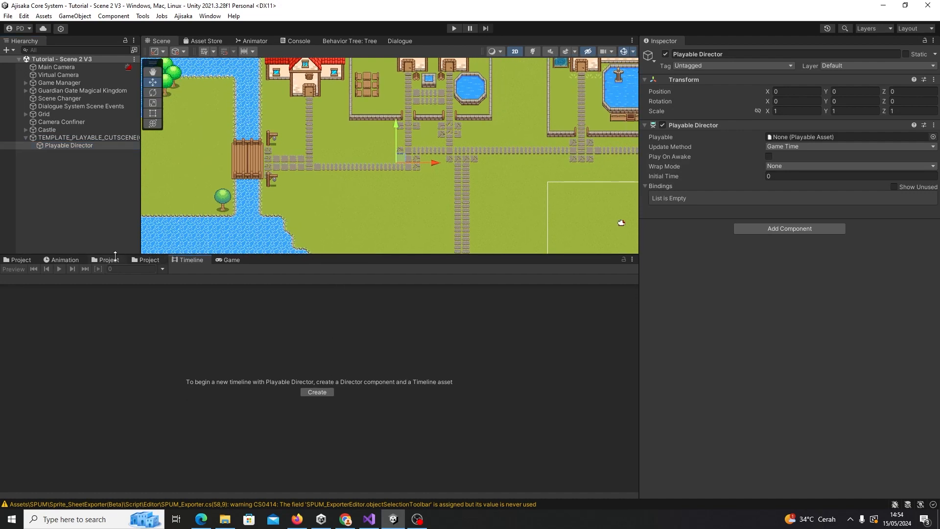
left_click(110, 260)
left_click(146, 260)
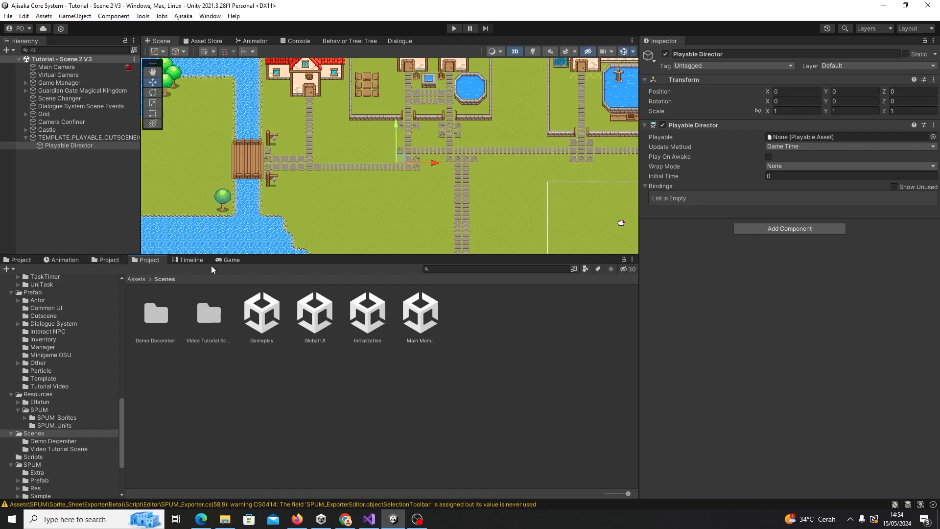
left_click(190, 260)
left_click(150, 260)
left_click(116, 261)
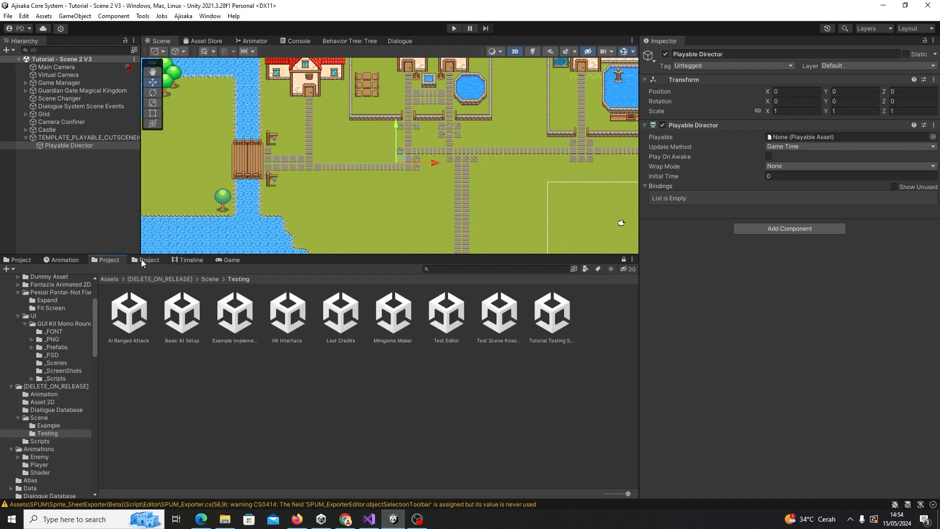
left_click(141, 260)
- Look into the Playable Asset folder from the Assets root, and return to the Assets root
left_click(134, 278)
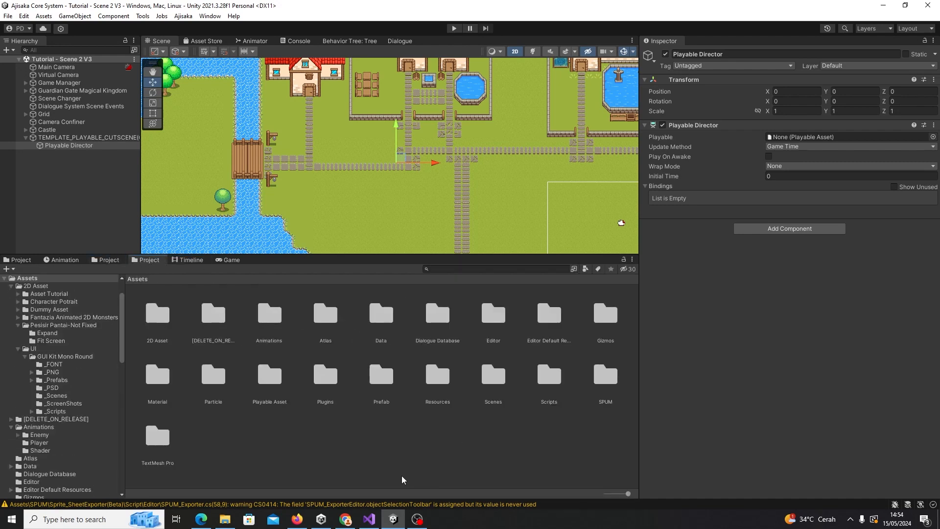
double_click(273, 386)
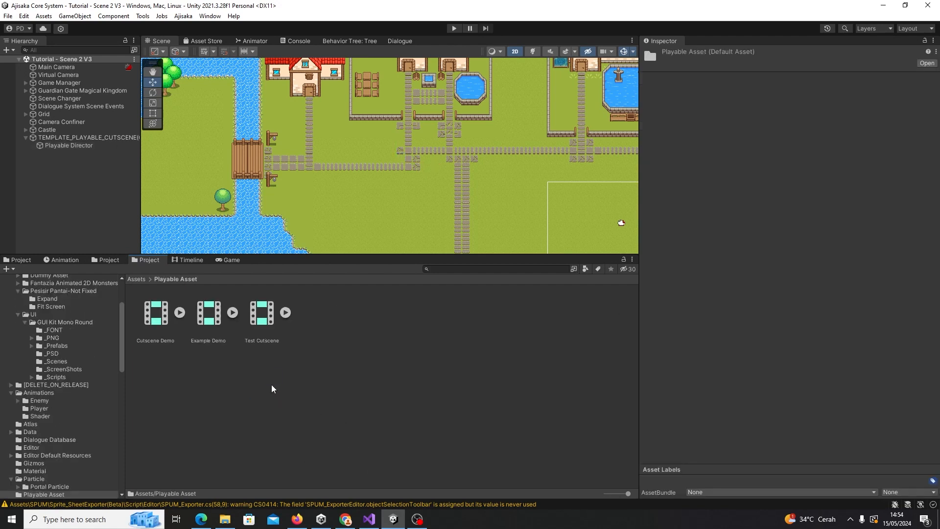
left_click(136, 278)
left_click(210, 352)
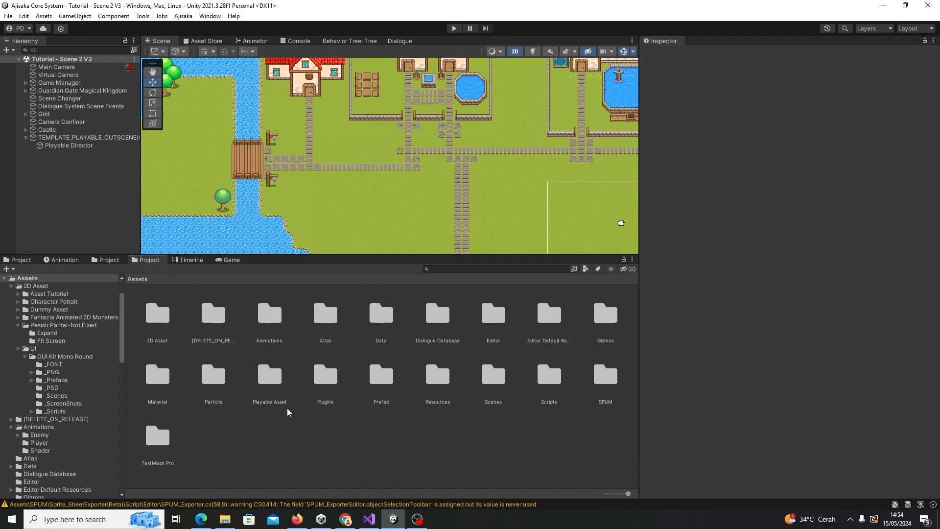
- Create a folder named Tutorial Playable Asset inside the Playable Asset folder
double_click(274, 383)
right_click(281, 417)
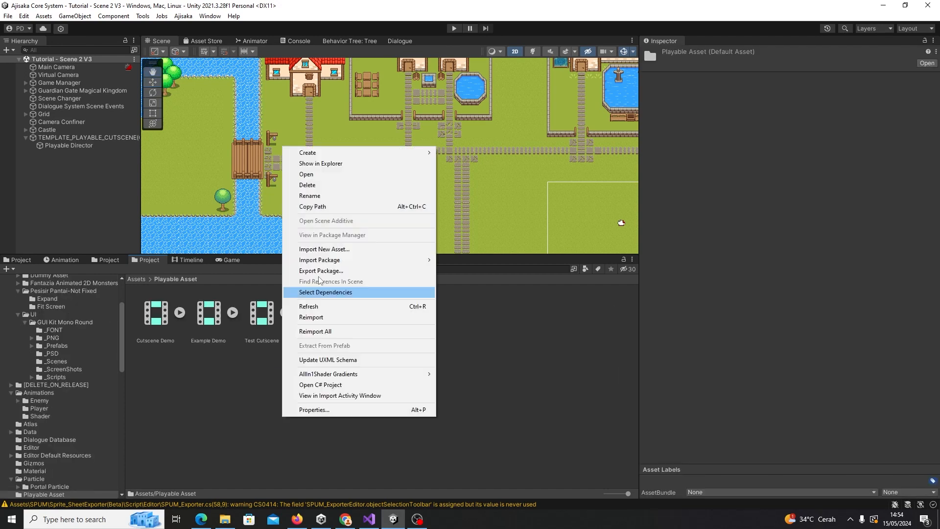
mouse_move(353, 154)
left_click(467, 48)
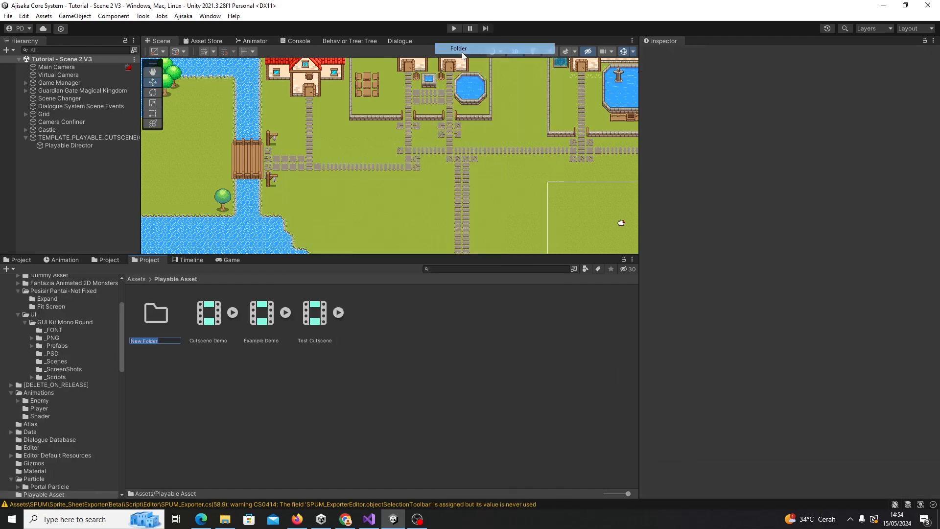
type("Tutorial P")
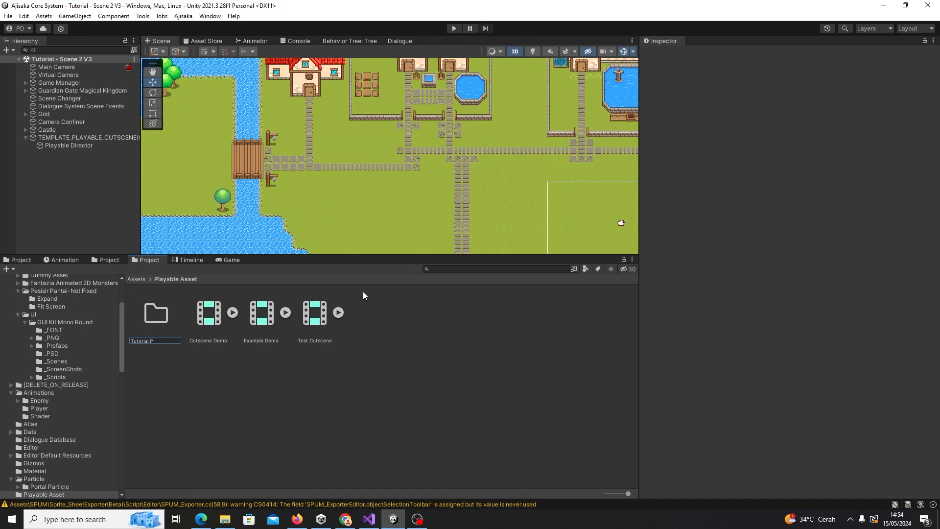
type("layable Asset")
key("Return")
- Create a Timeline asset named Scene 2 V 3 inside the Tutorial Playable Asset folder
double_click(162, 322)
left_click(225, 373)
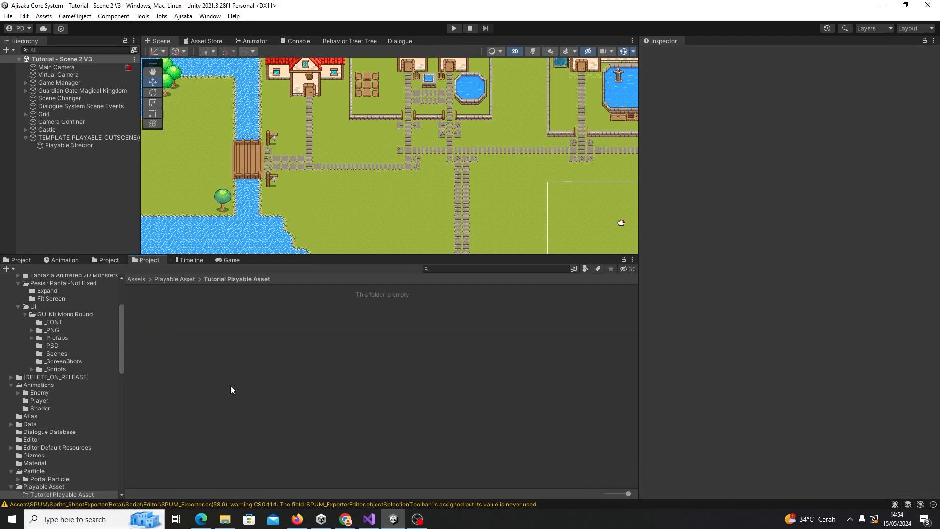
right_click(241, 402)
mouse_move(319, 140)
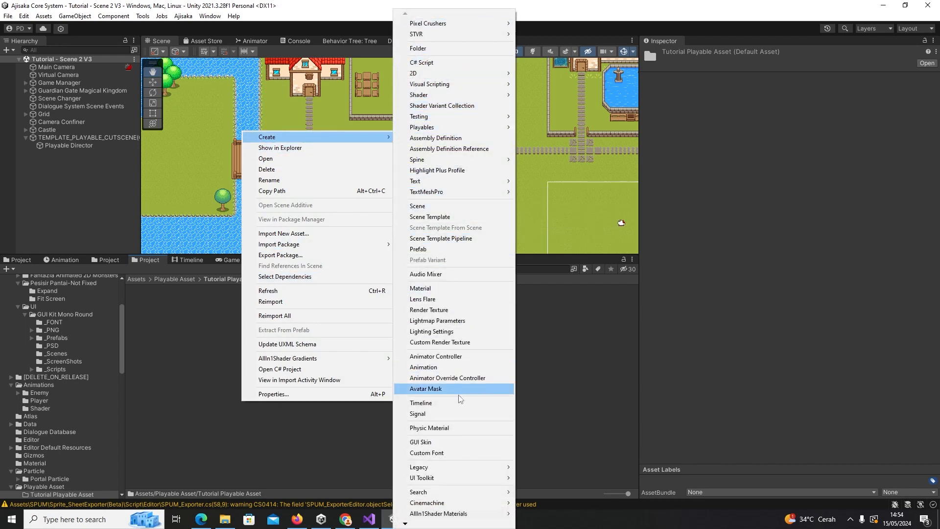
left_click(431, 403)
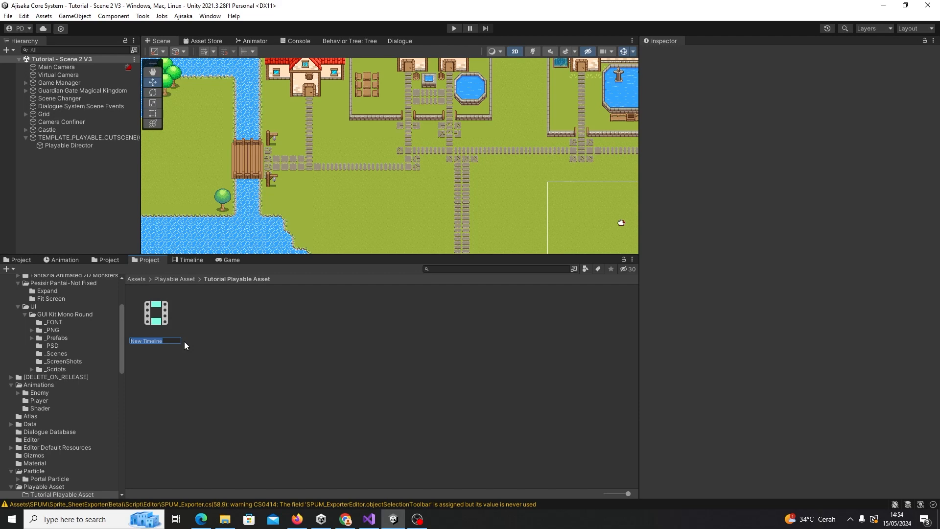
type("Scene 2 V 3")
key("Return")
- Assign the Scene 2 V 3 timeline asset as the Playable of the Playable Director child, and enlarge the Scene view
left_click(81, 145)
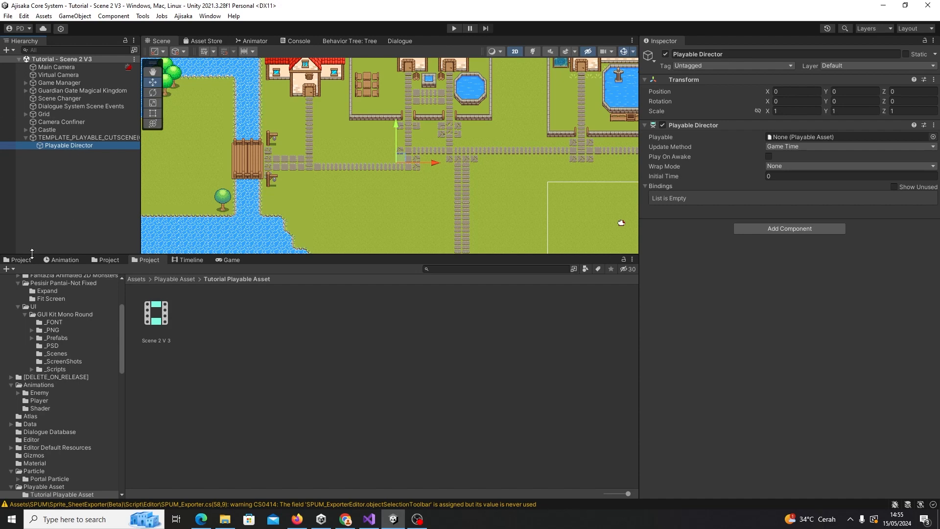
left_click(933, 137)
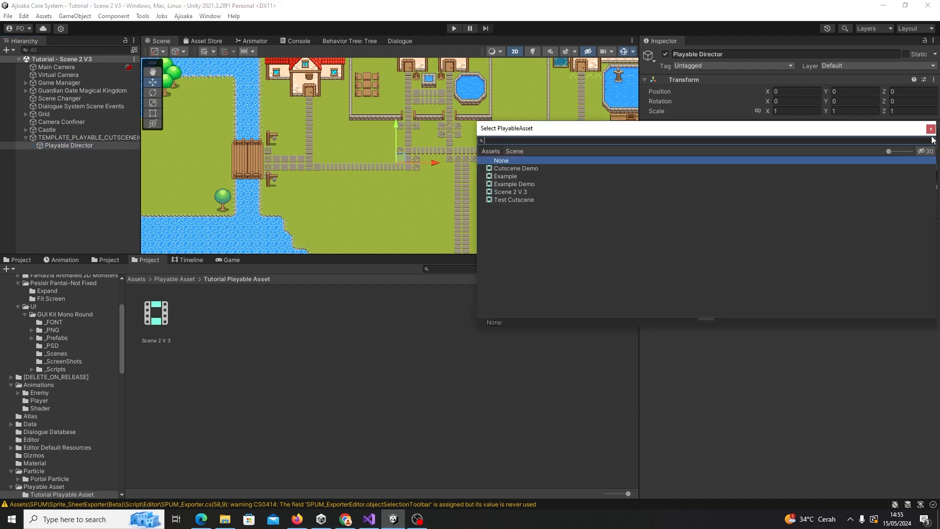
double_click(520, 193)
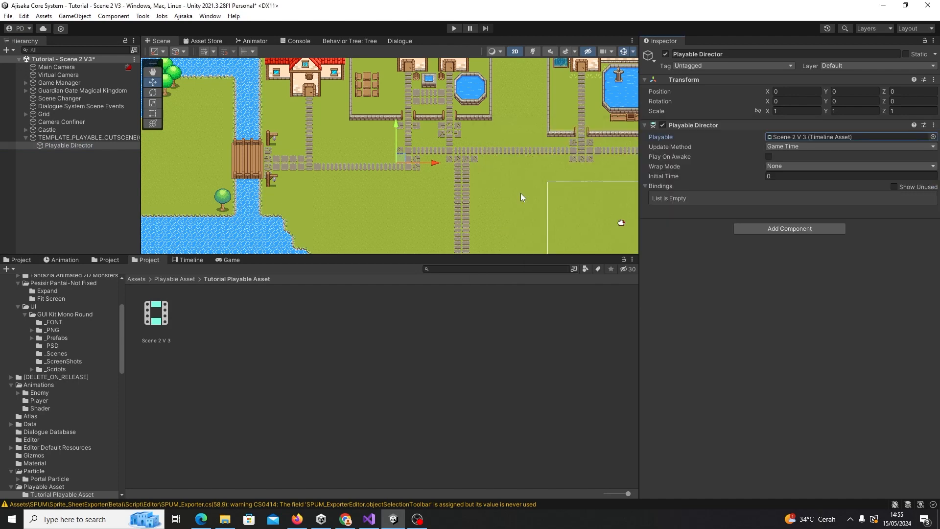
double_click(524, 161)
left_click_drag(162, 324, 810, 138)
left_click_drag(283, 256, 283, 300)
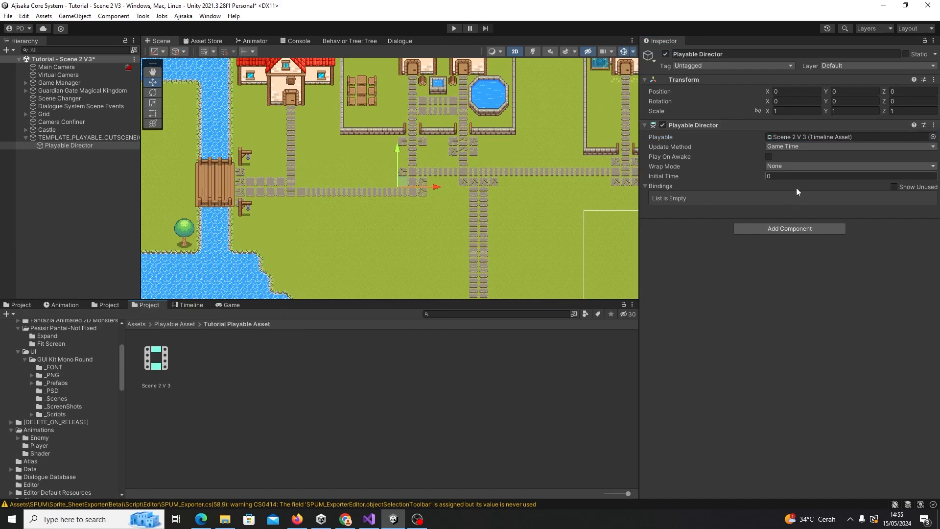
- Collapse the Playable Director's Bindings and review its Update Method options, keeping Game Time
left_click(662, 185)
left_click(783, 148)
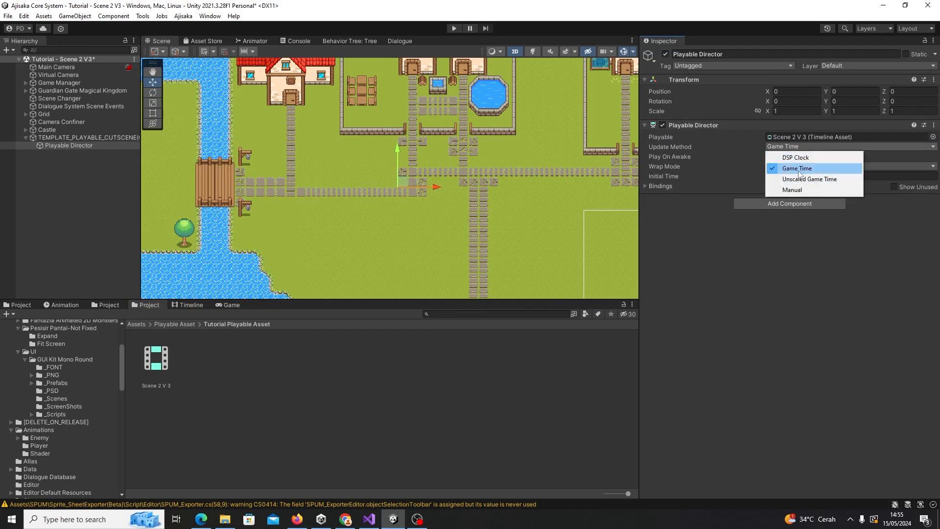
left_click(786, 163)
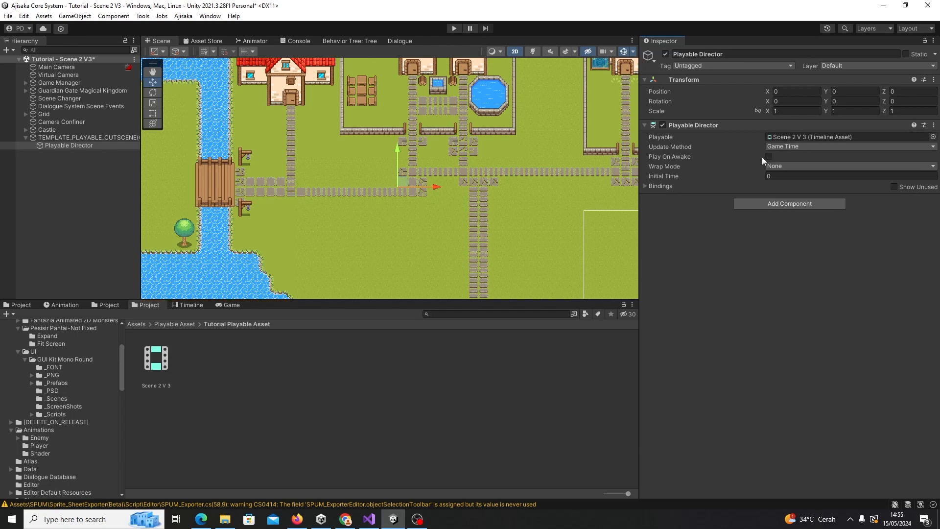
left_click(661, 186)
left_click(664, 186)
- Compare the cutscene template with its Playable Director child in the Inspector and the Timeline window, leaving the child selected
left_click(98, 137)
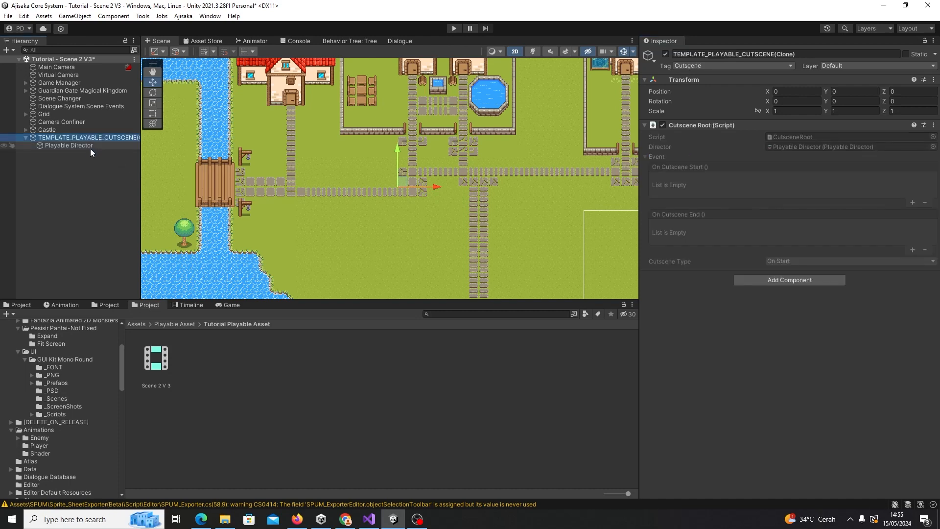
left_click(86, 146)
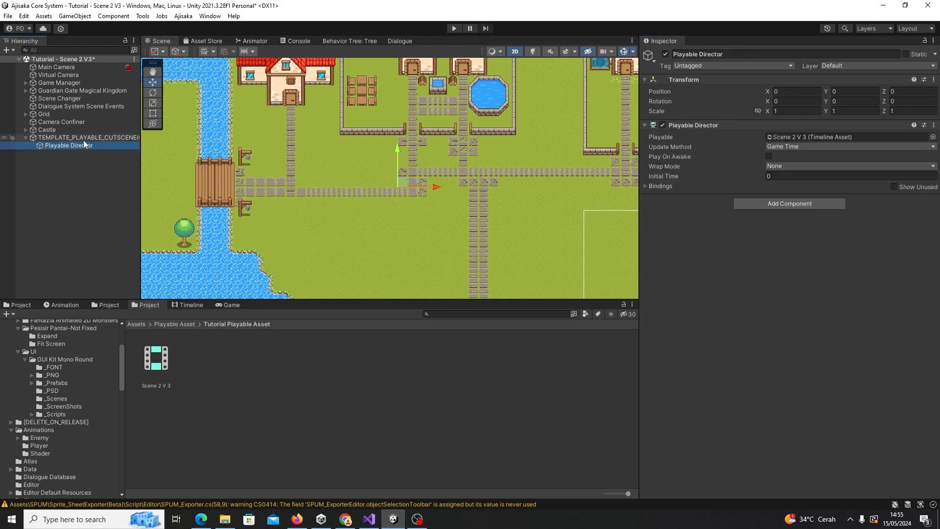
left_click(83, 137)
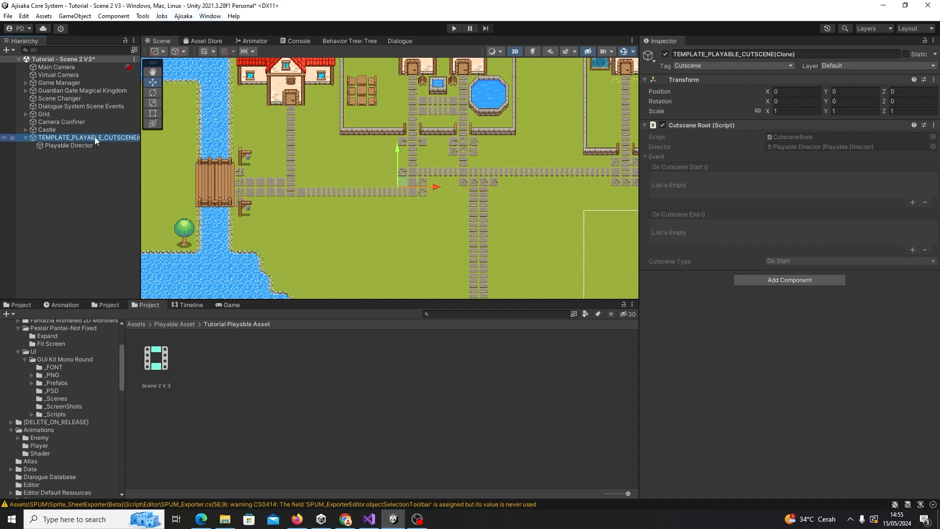
left_click(100, 144)
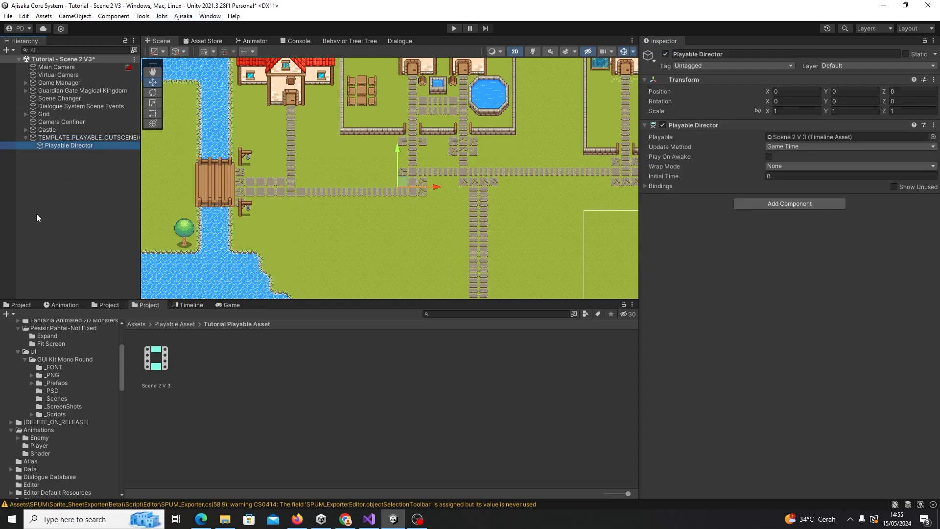
left_click(189, 305)
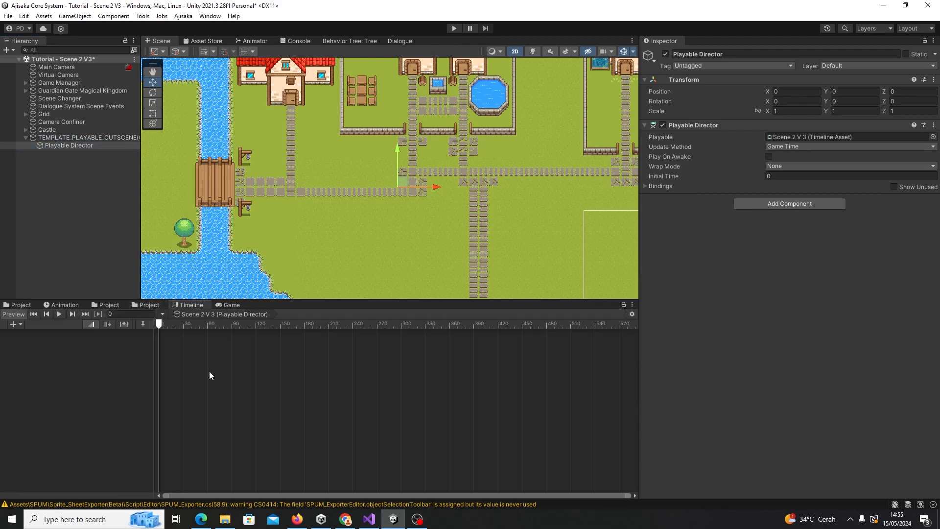
left_click_drag(163, 325, 56, 328)
left_click(69, 138)
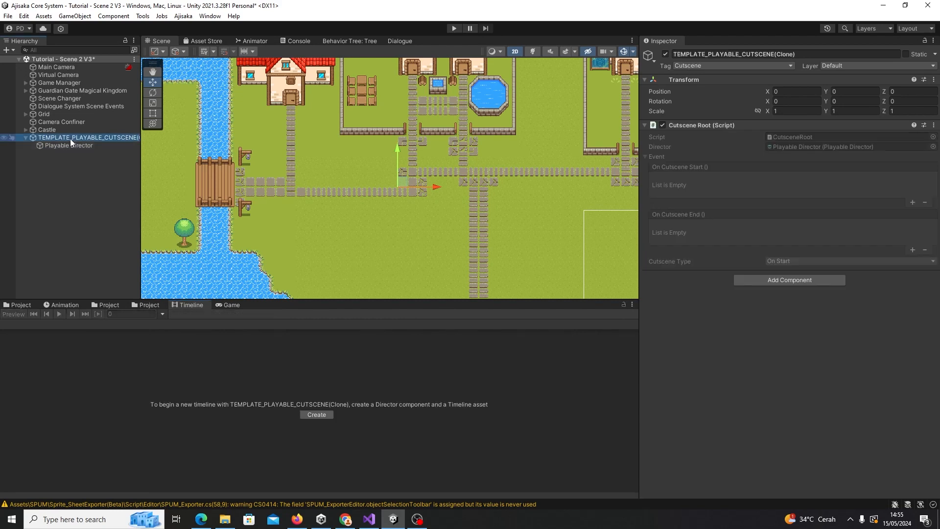
left_click(76, 145)
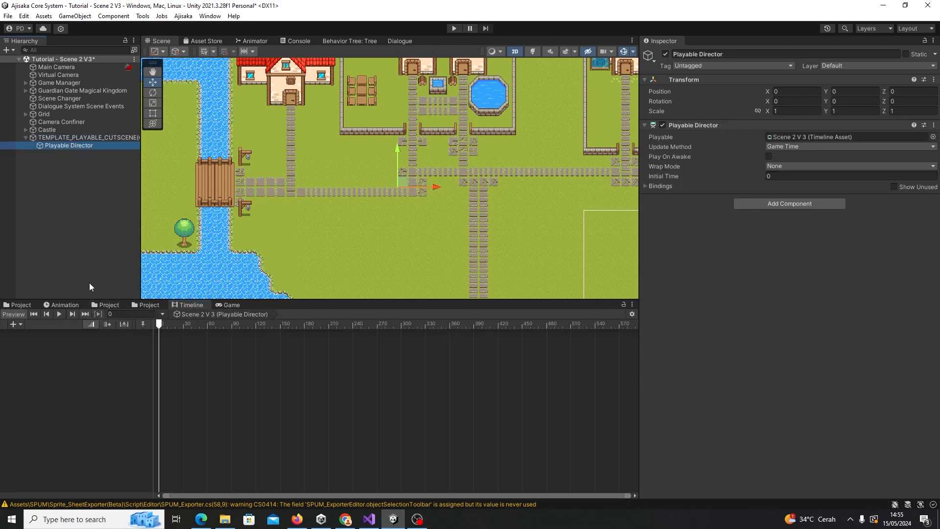
- Lock the Timeline window on the Playable Director's Scene 2 V 3 timeline, and clear and restore the selection to test the lock
left_click(623, 305)
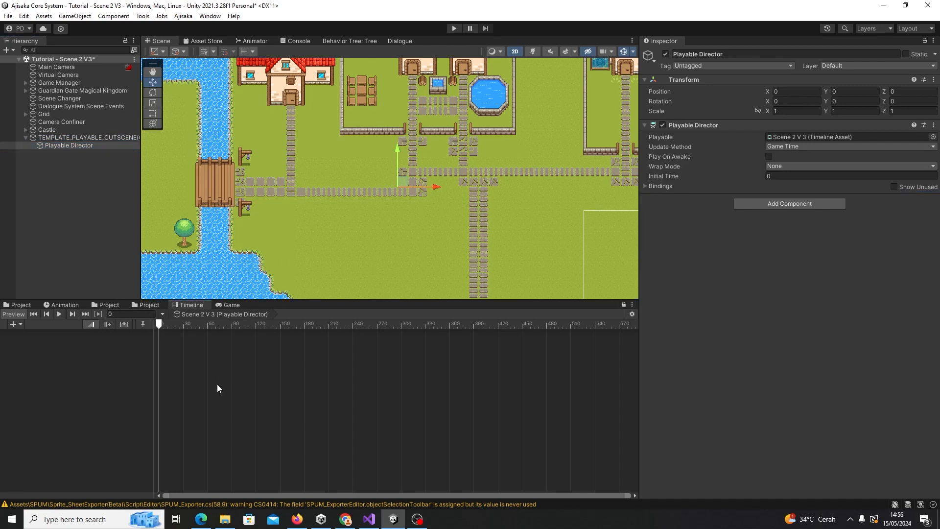
left_click_drag(161, 322, 104, 352)
scroll(420, 166, "down", 2)
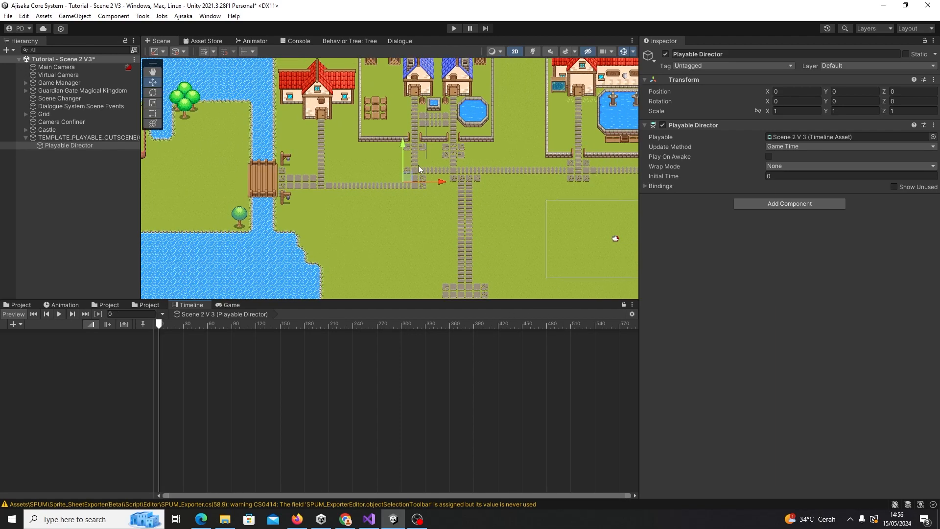
middle_click_drag(498, 152, 476, 178)
scroll(483, 174, "up", 2)
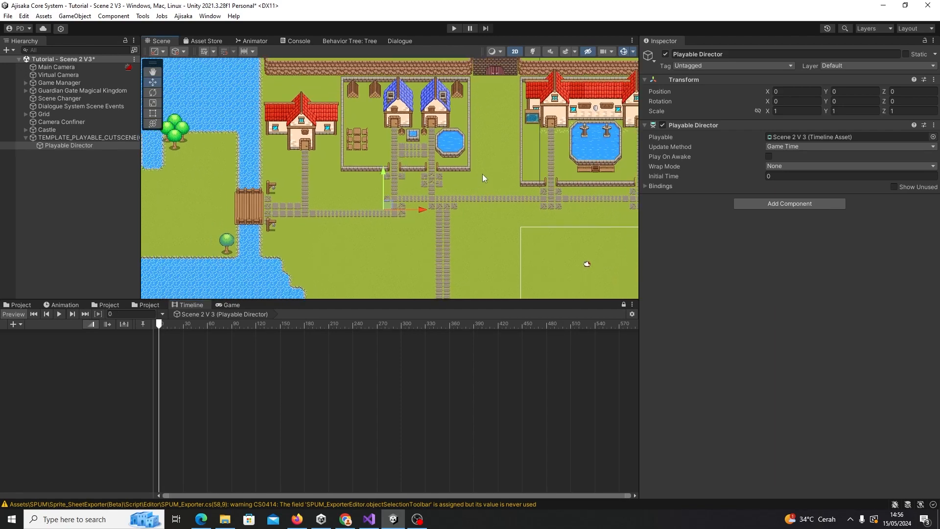
left_click(82, 180)
left_click(73, 145)
scroll(489, 209, "up", 2)
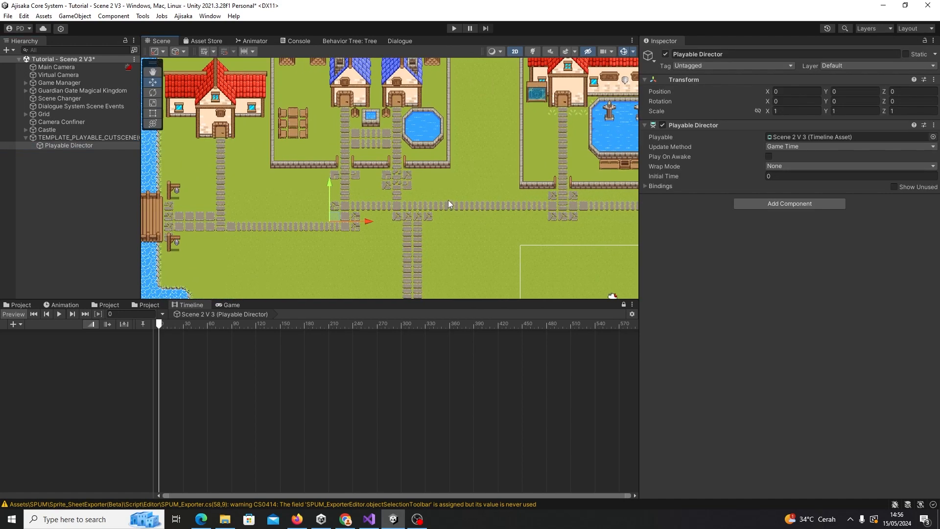
scroll(448, 200, "down", 1)
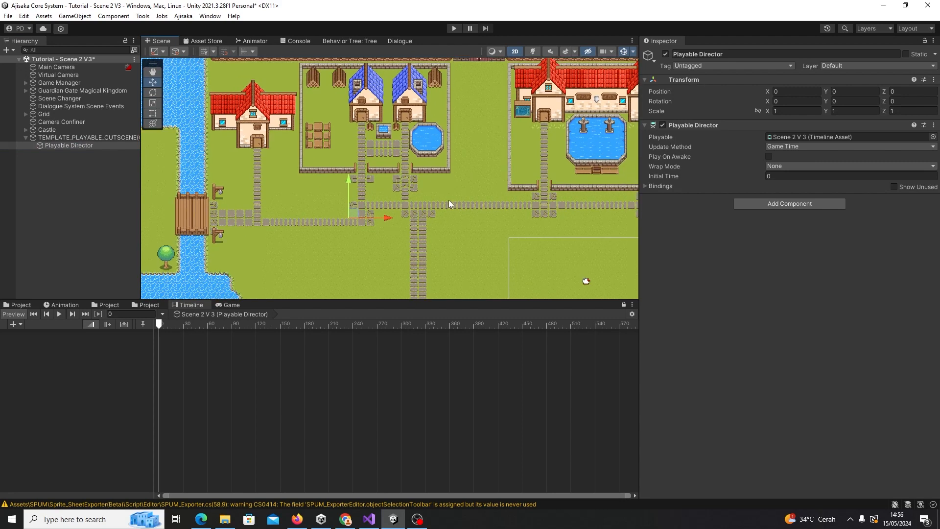
left_click(69, 146)
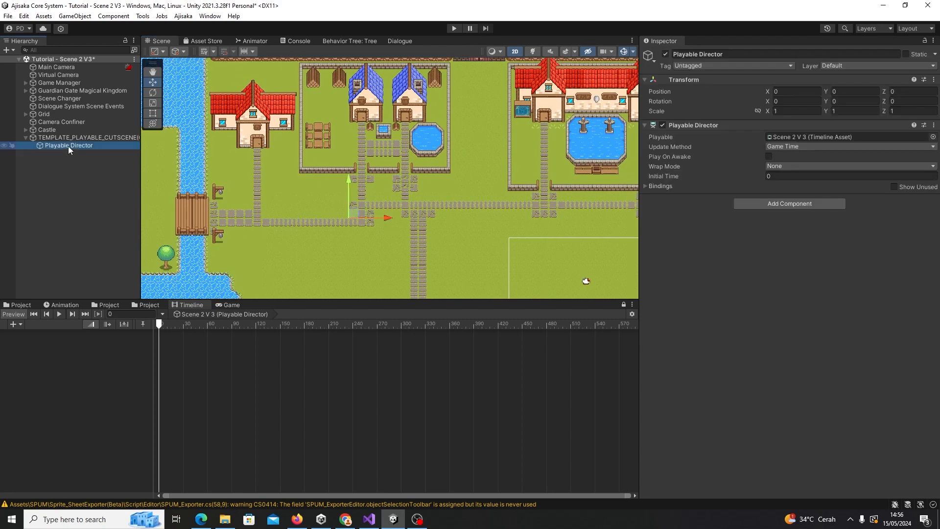
left_click(76, 175)
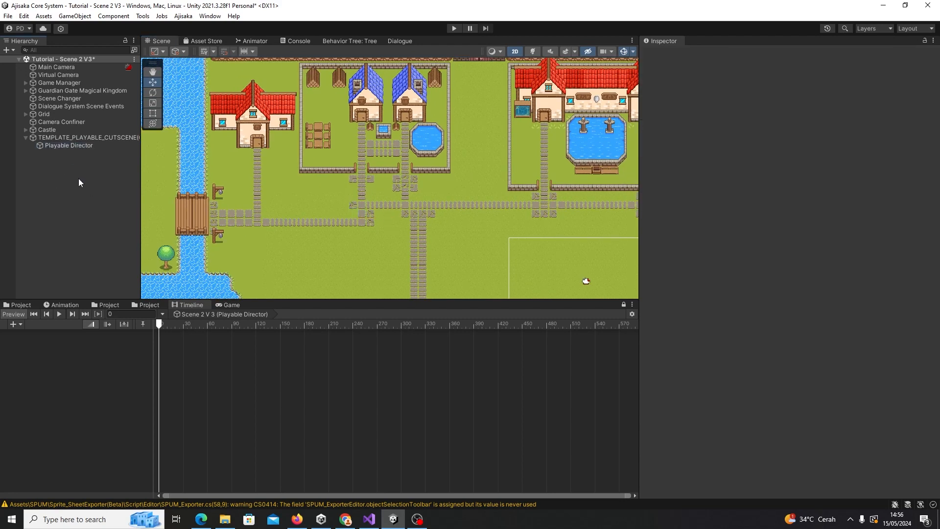
left_click(74, 145)
left_click_drag(74, 145, 722, 251)
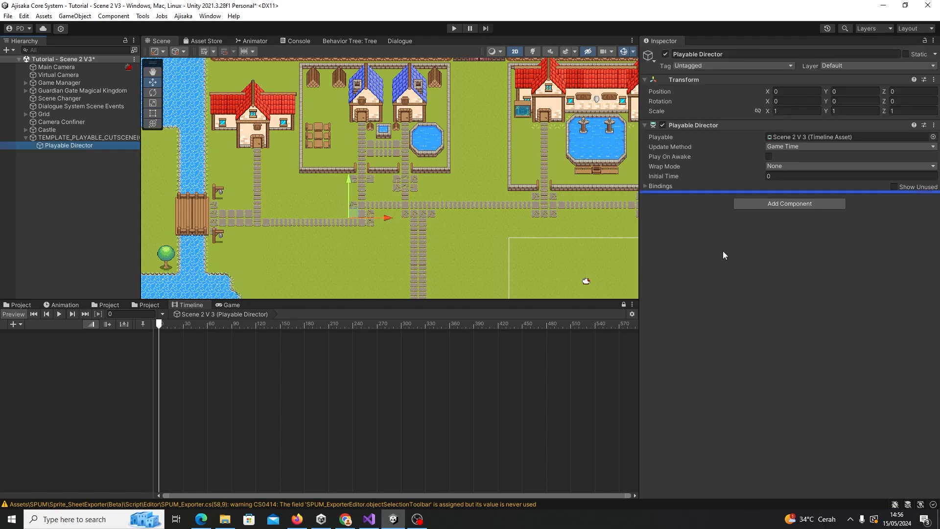
left_click_drag(667, 189, 665, 185)
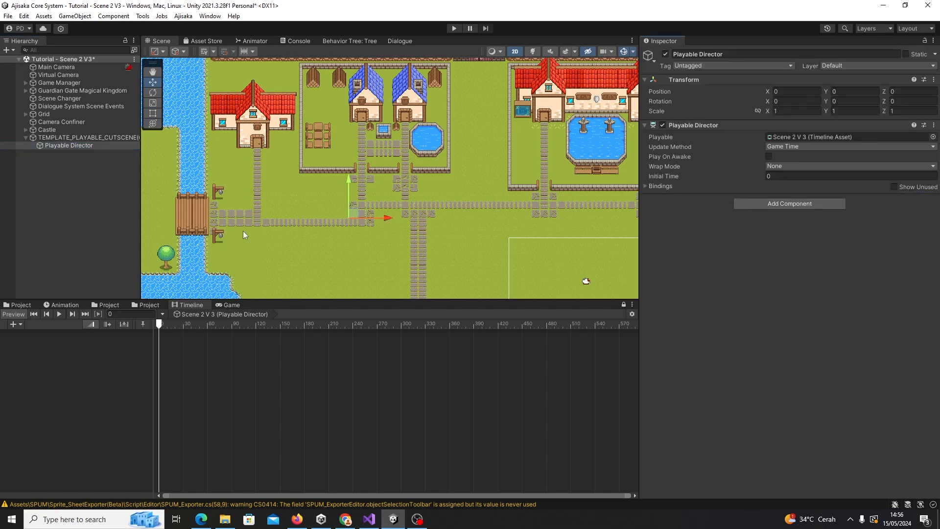
left_click(69, 176)
double_click(63, 145)
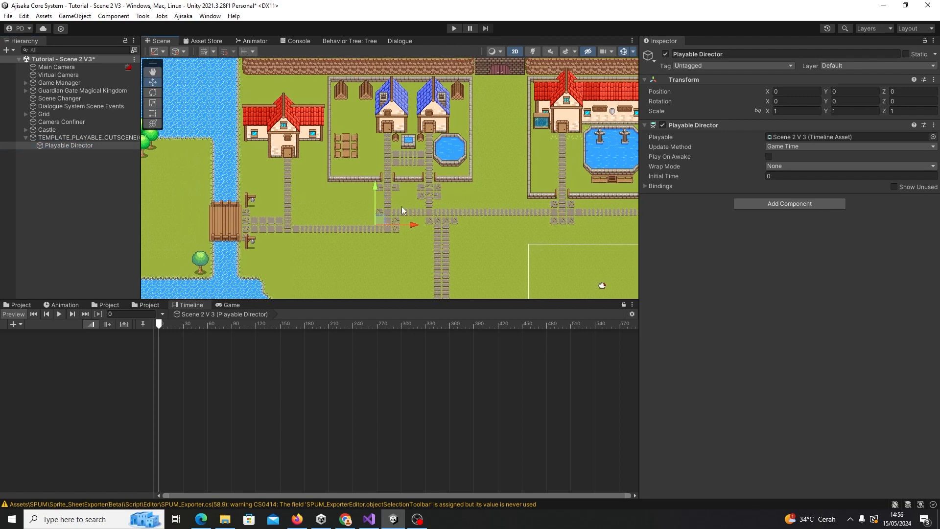
left_click(66, 175)
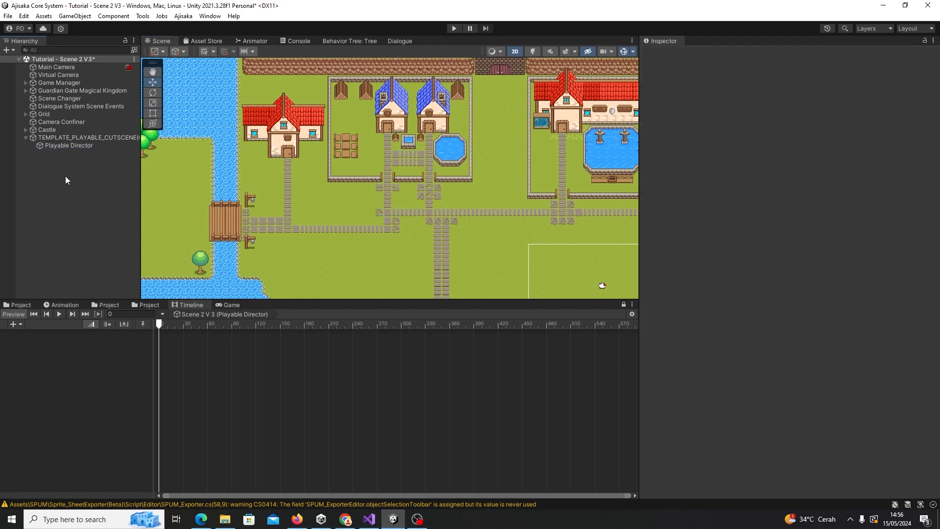
- Look through the Game view and the project browsers, and return to the Timeline window
left_click(229, 305)
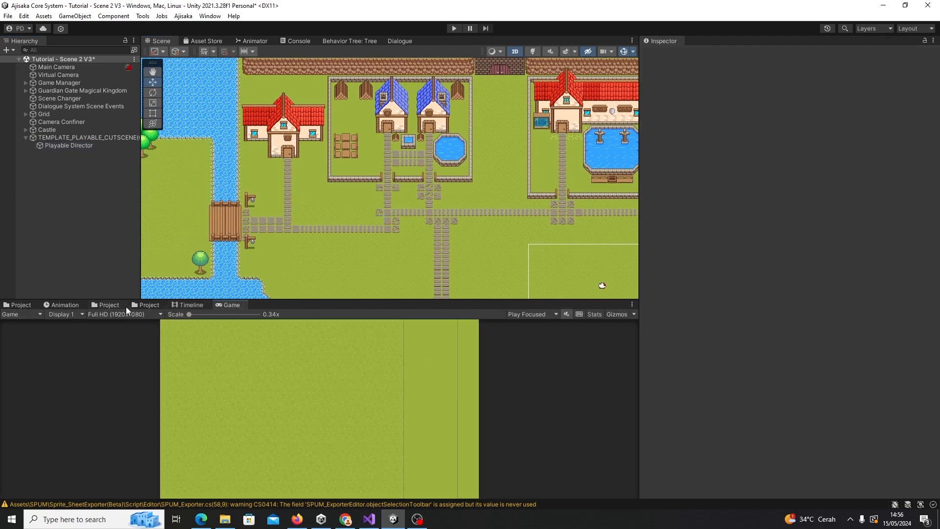
left_click(154, 307)
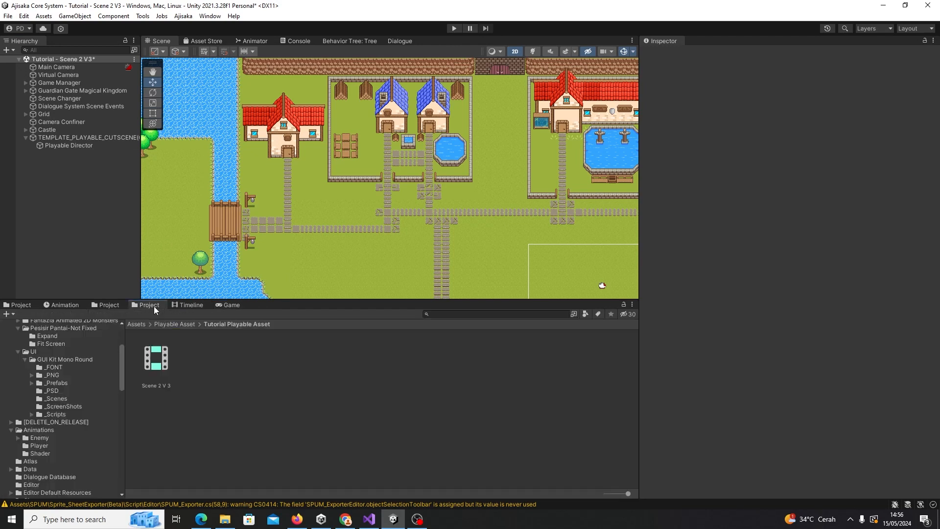
left_click(111, 305)
left_click(188, 305)
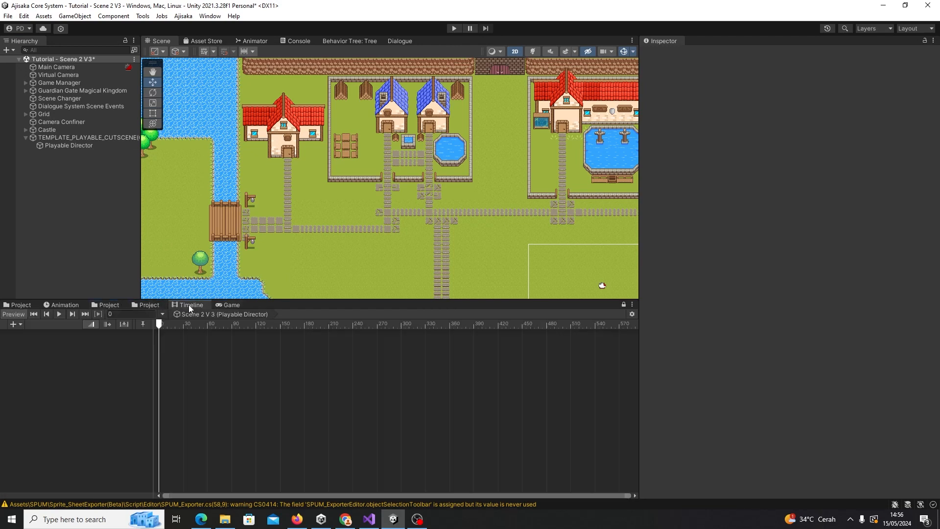
right_click(85, 146)
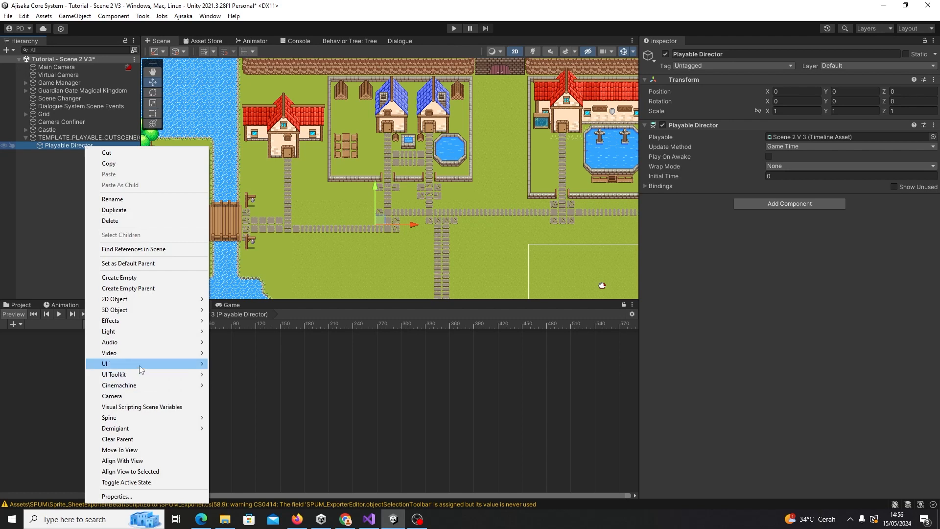
mouse_move(142, 364)
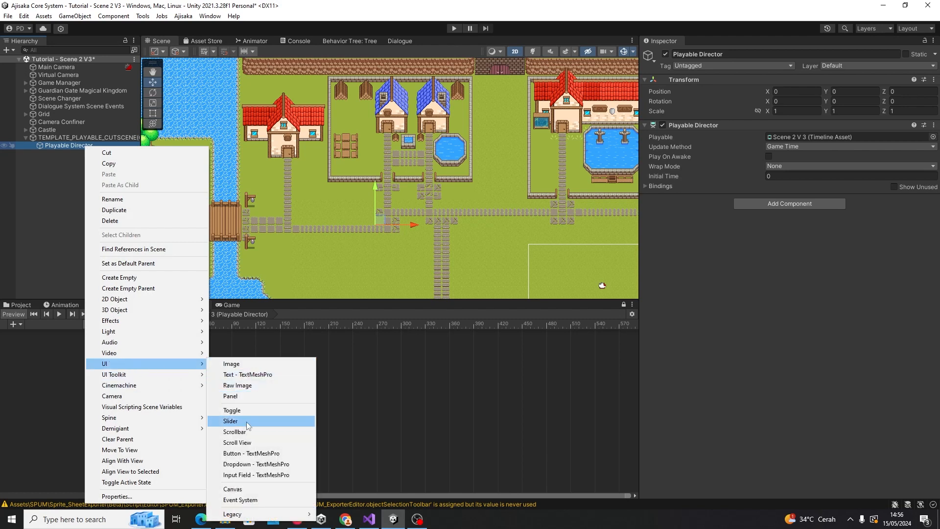
left_click(62, 233)
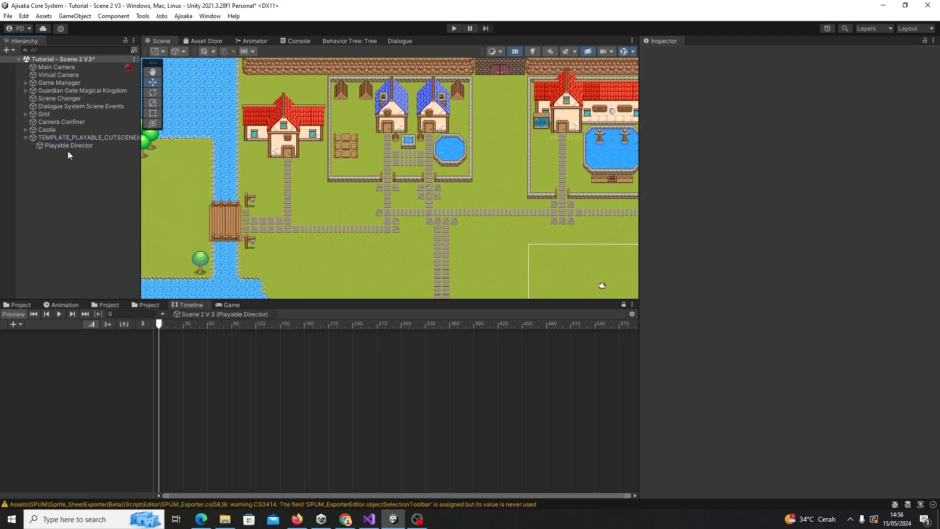
- Add a UI Canvas as a child of the Playable Director, keeping its default name
left_click(67, 146)
right_click(66, 146)
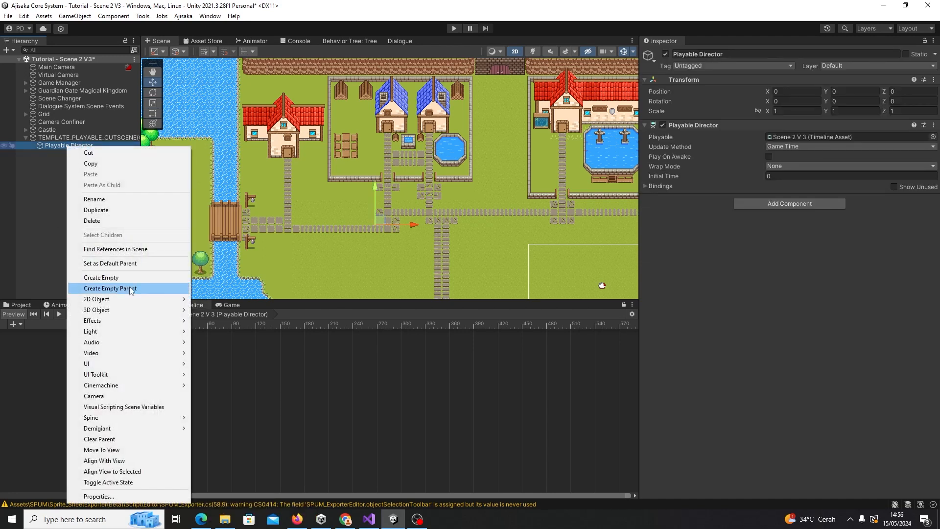
mouse_move(130, 365)
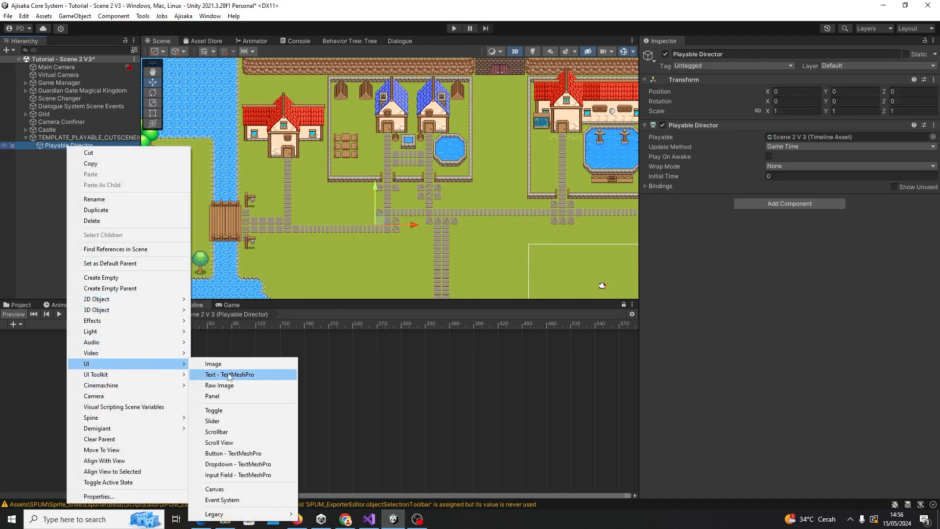
left_click(241, 490)
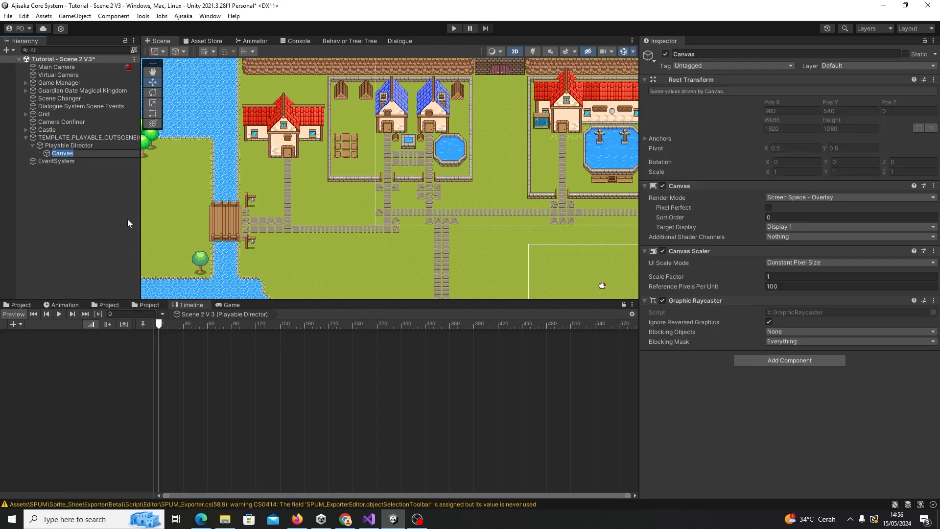
scroll(427, 185, "down", 5)
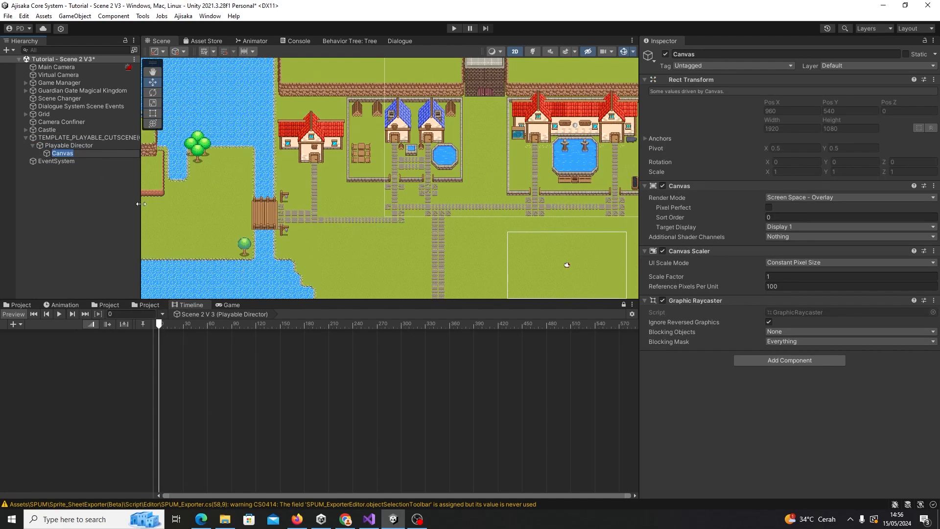
left_click(118, 196)
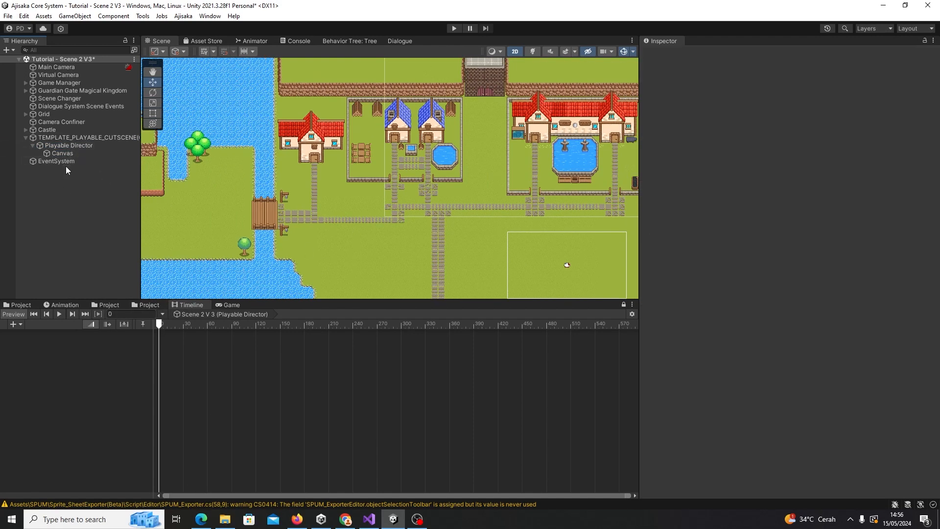
- Check the Playable Director, its Canvas and the EventSystem in the Inspector, and clear the selection
left_click(68, 145)
left_click(66, 153)
left_click(63, 161)
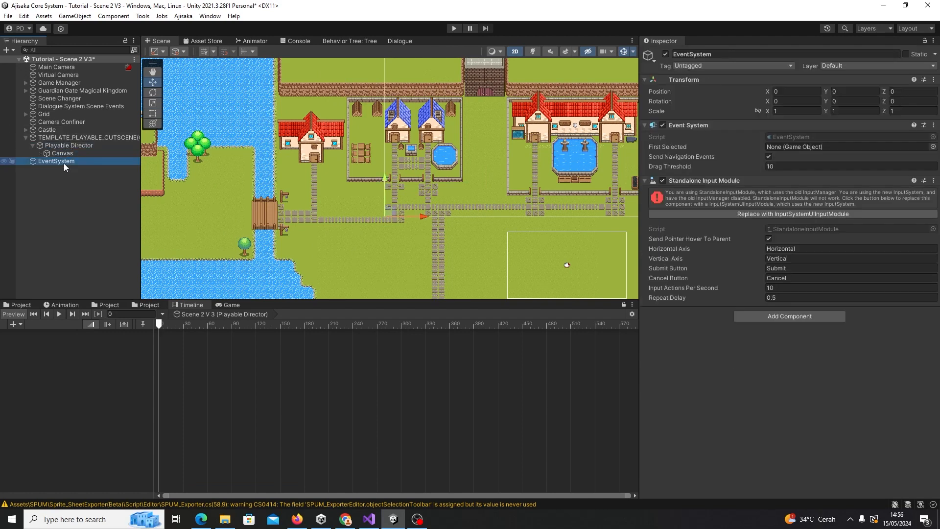
left_click(55, 175)
left_click(55, 163)
left_click(54, 186)
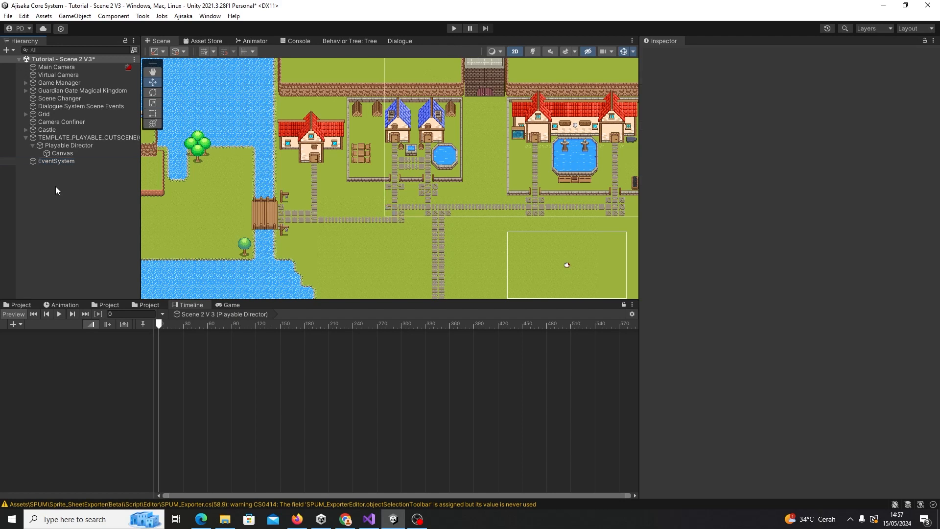
- Save the scene and add a UI Panel as a child of the Canvas
left_click(61, 154)
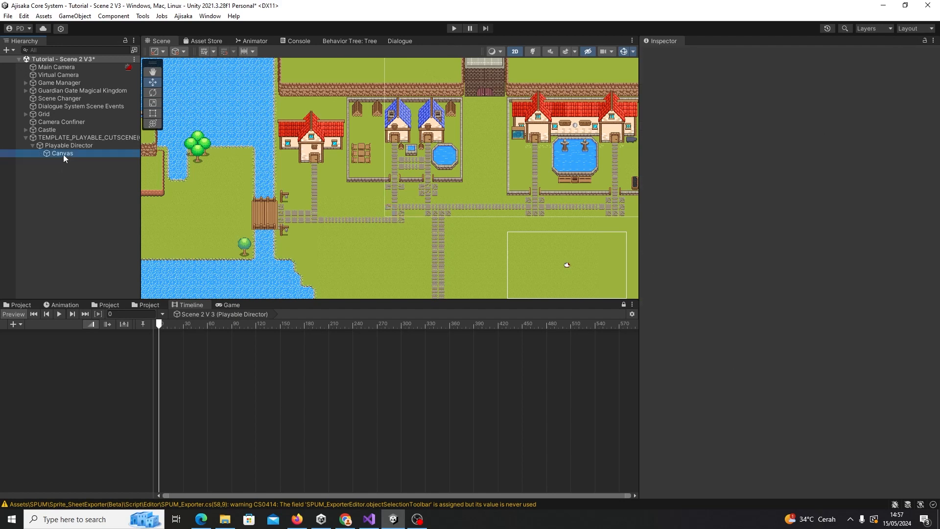
key("ctrl+s")
right_click(62, 154)
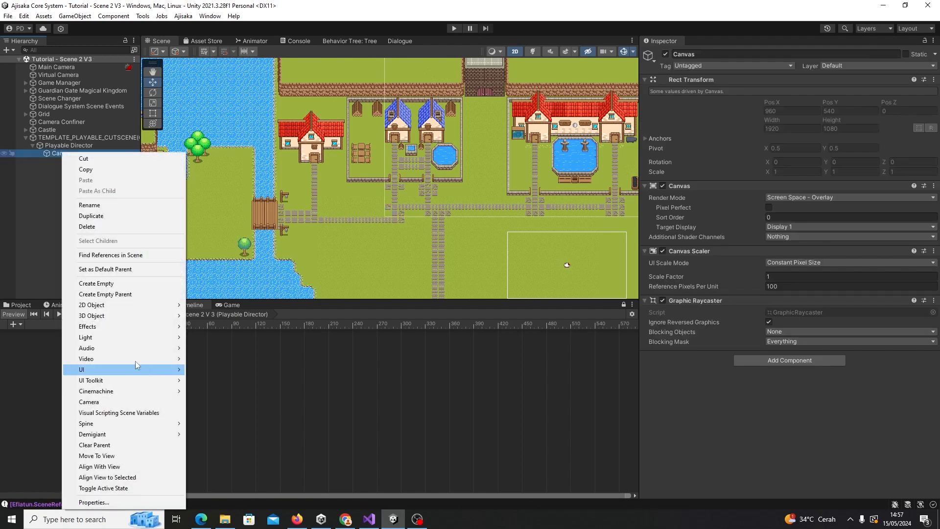
mouse_move(148, 369)
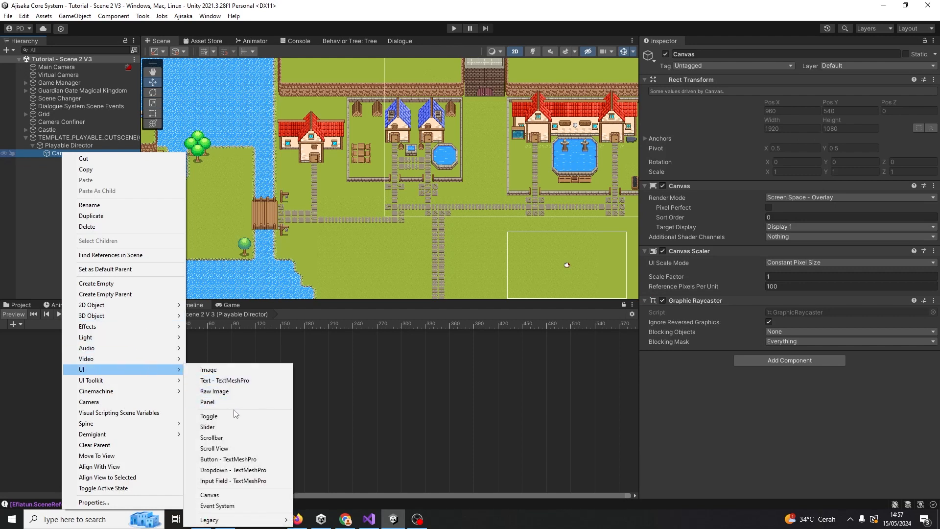
left_click(223, 401)
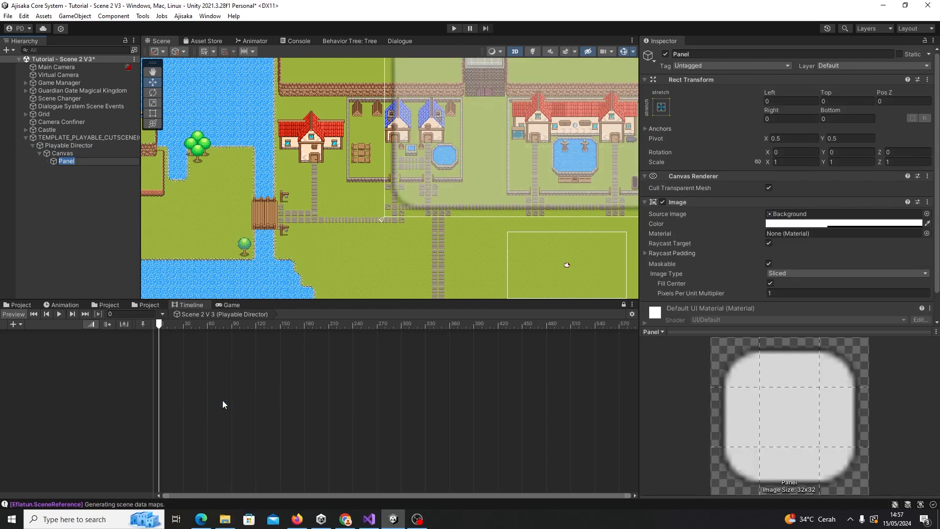
- Show the Game view and set the Panel's image colour to opaque black, 000000 with alpha 255
left_click(230, 304)
left_click(54, 185)
left_click(67, 161)
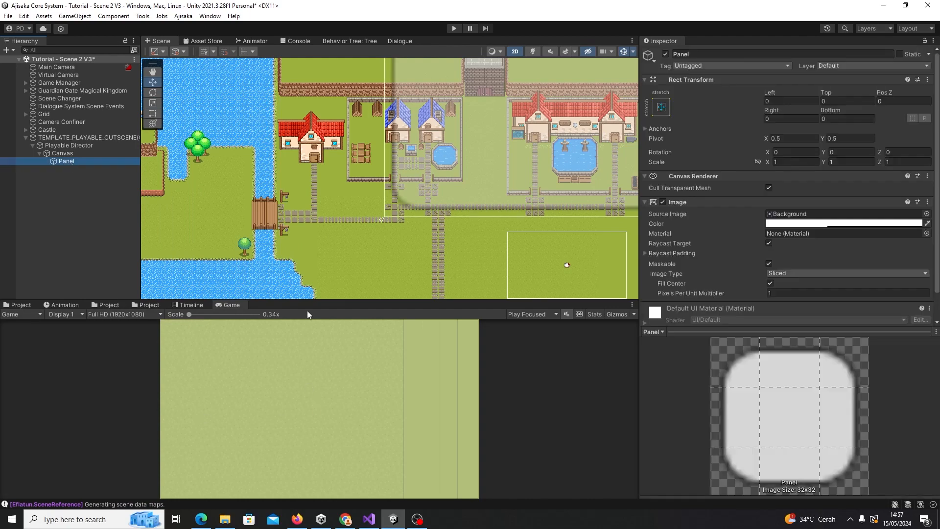
scroll(375, 167, "down", 2)
scroll(365, 223, "down", 2)
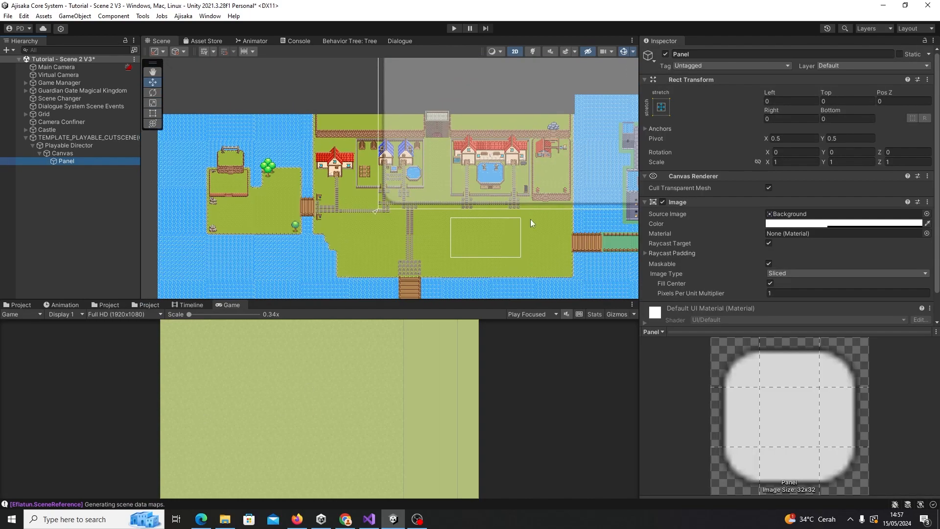
left_click(785, 223)
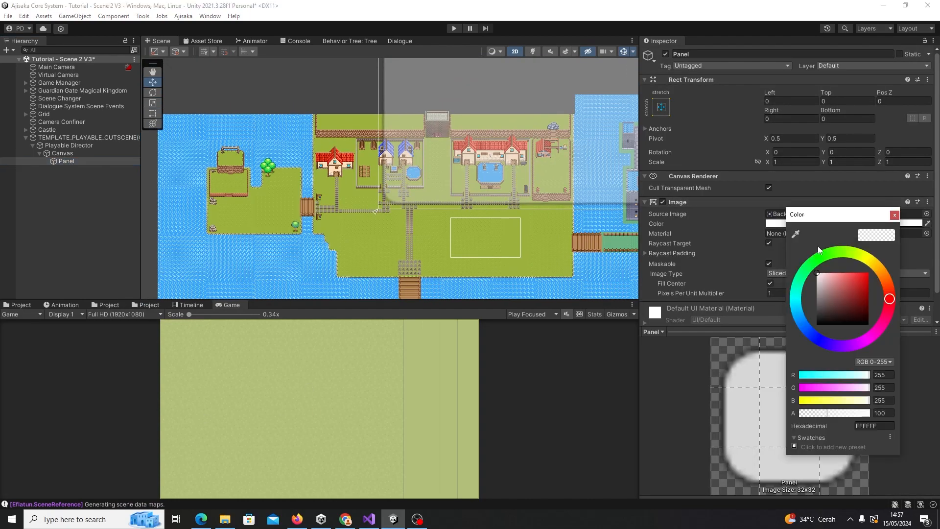
left_click_drag(832, 293, 868, 324)
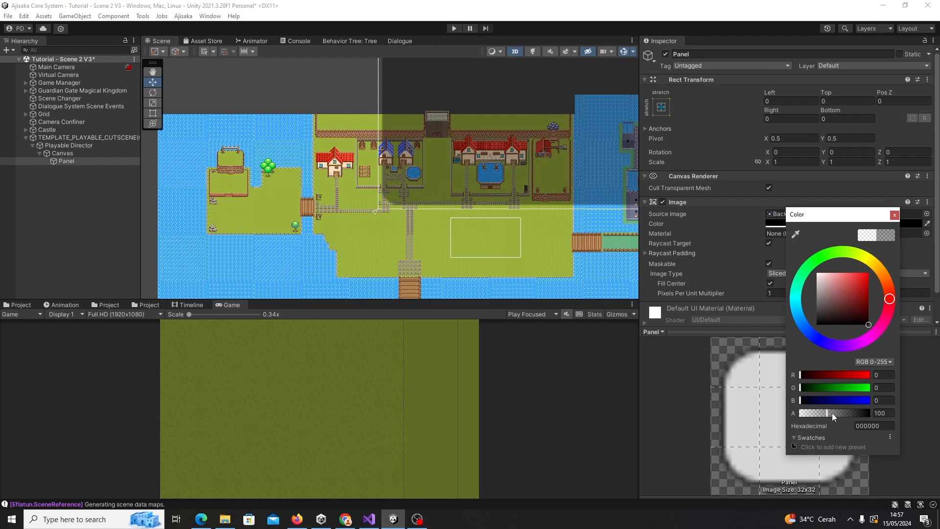
left_click_drag(832, 412, 900, 407)
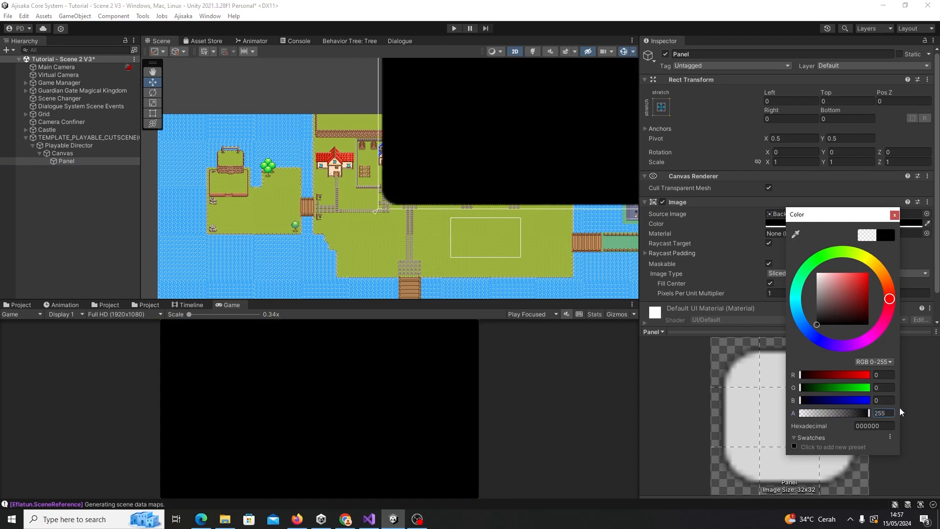
left_click(894, 216)
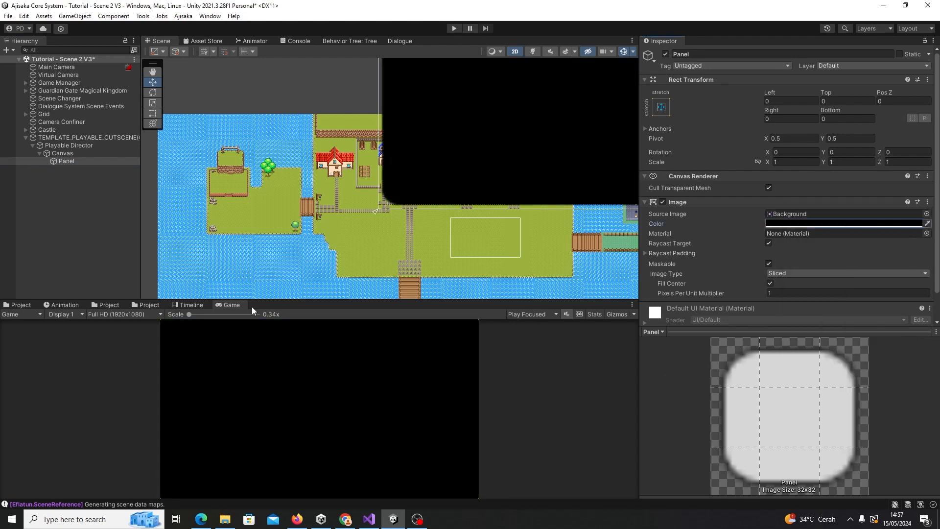
- Examine the cutscene template, Playable Director, Canvas and Panel hierarchy alongside the Timeline window, leaving the Canvas selected
left_click(68, 145)
left_click(66, 137)
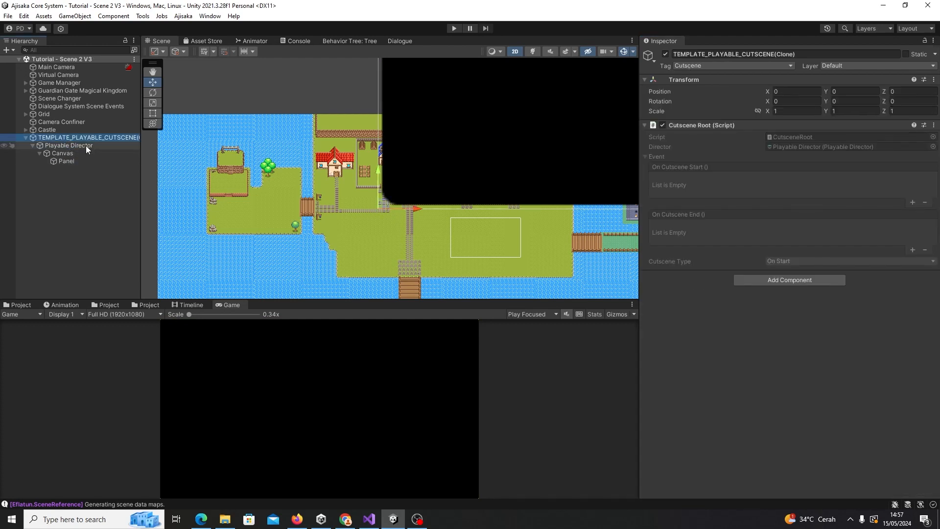
left_click(86, 145)
left_click(187, 304)
left_click(65, 153)
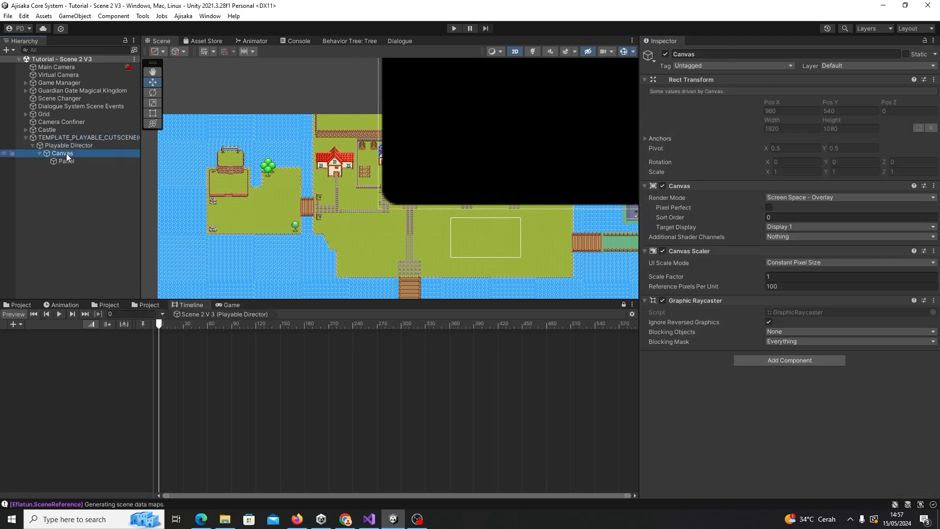
left_click(67, 146)
left_click(68, 153)
left_click(72, 139)
left_click(72, 145)
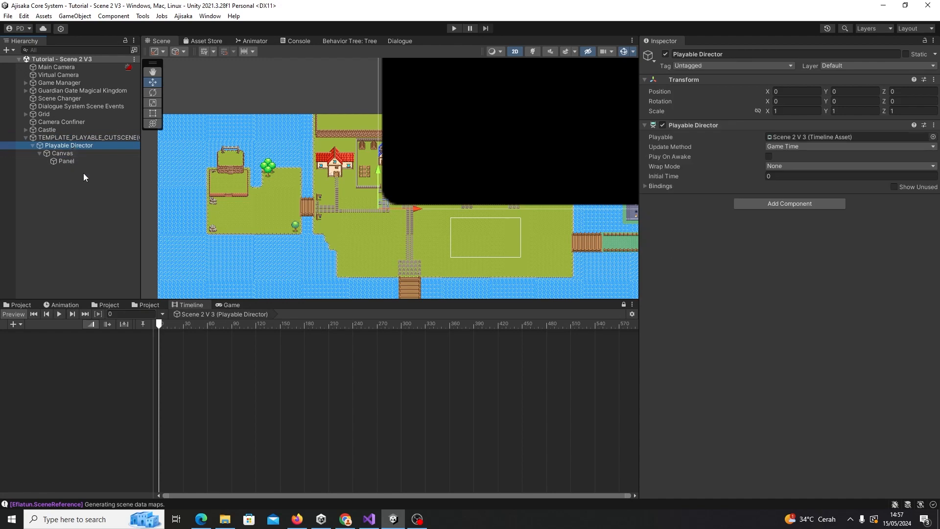
left_click(68, 138)
left_click(69, 146)
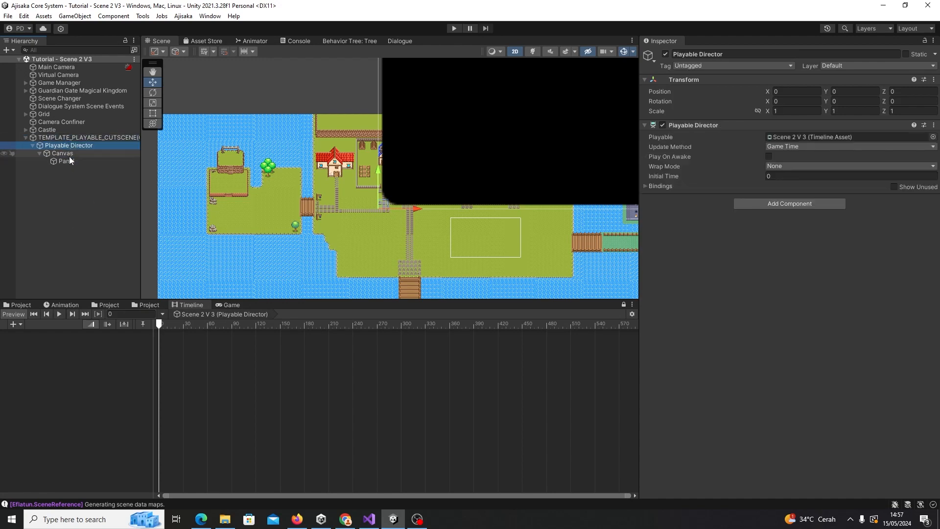
left_click(69, 154)
left_click(69, 160)
left_click(66, 155)
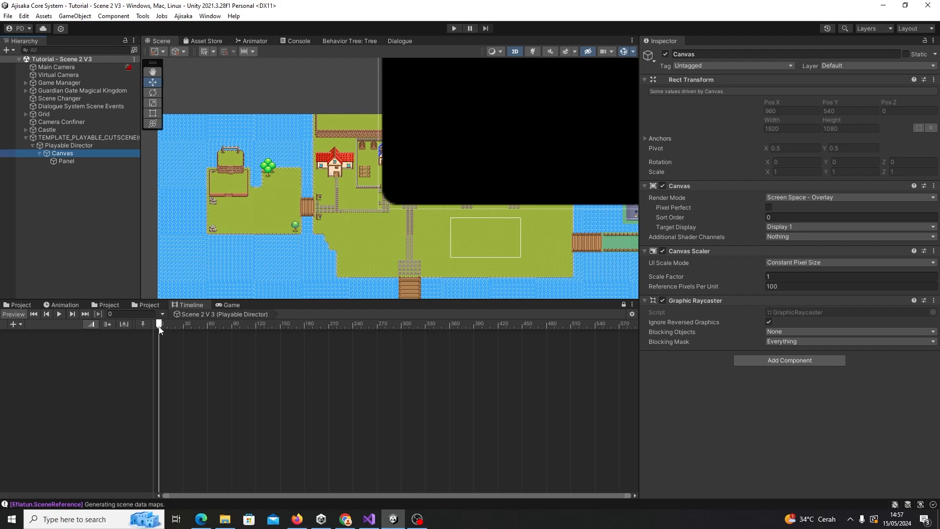
- Check the Panel in the Game view and the Scene 2 V 3 asset in its project folder, and return to the Timeline window
left_click(228, 305)
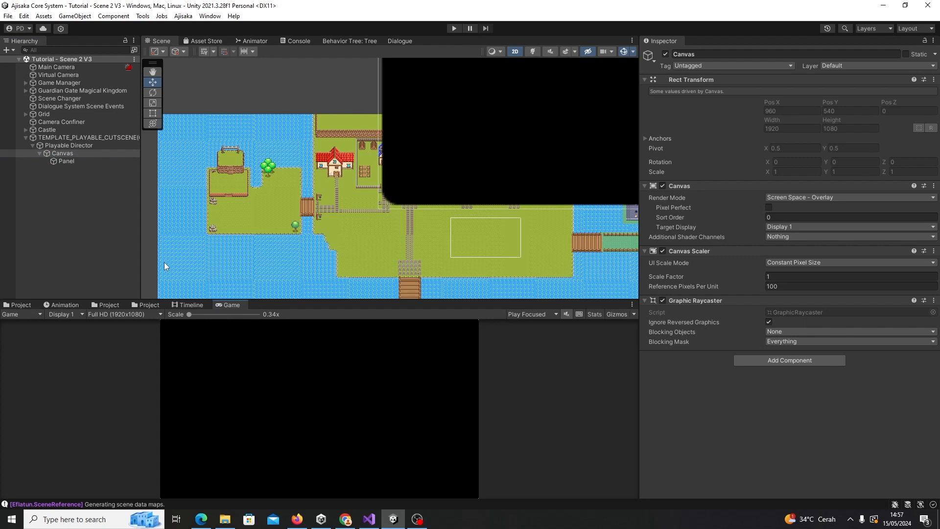
left_click(67, 161)
left_click(146, 304)
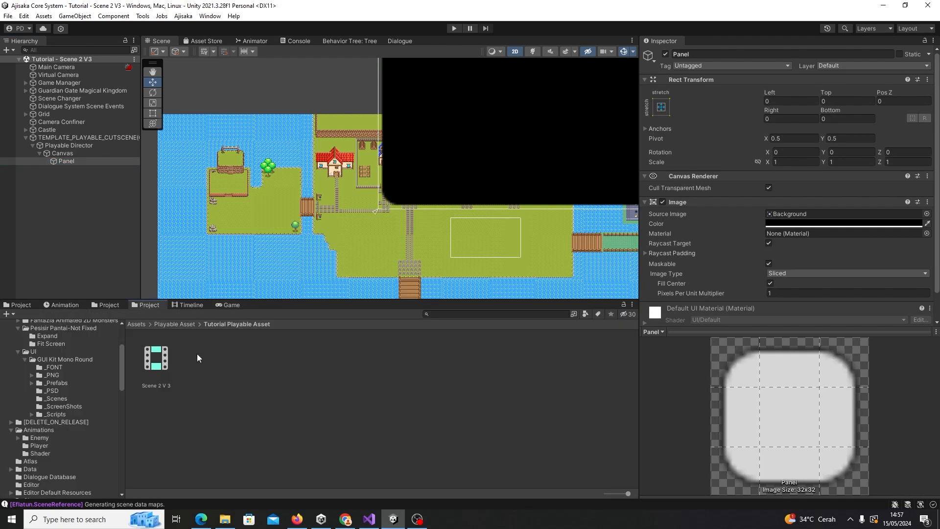
left_click(189, 305)
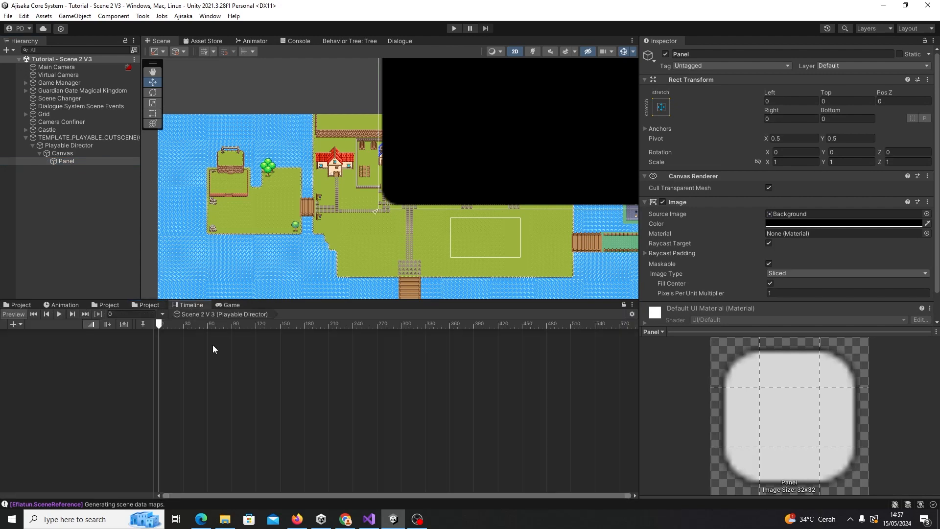
- Change the Panel's image colour to red, FF0000, clear the selection and save the scene
left_click(68, 160)
scroll(756, 194, "down", 2)
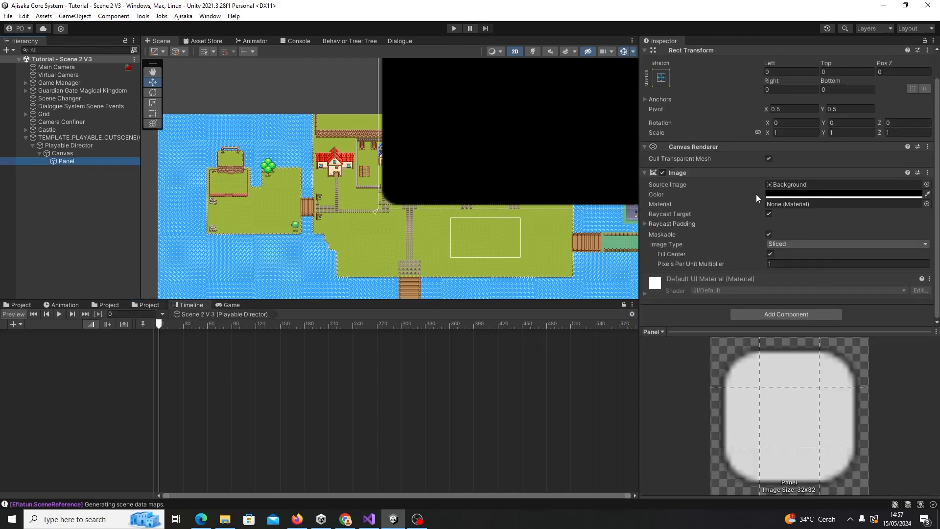
left_click(800, 195)
left_click_drag(877, 246, 930, 122)
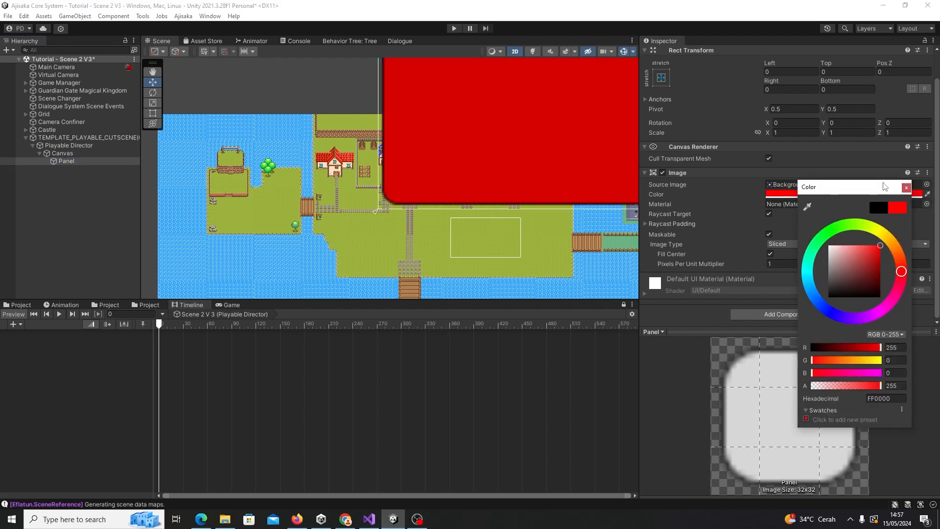
left_click(906, 187)
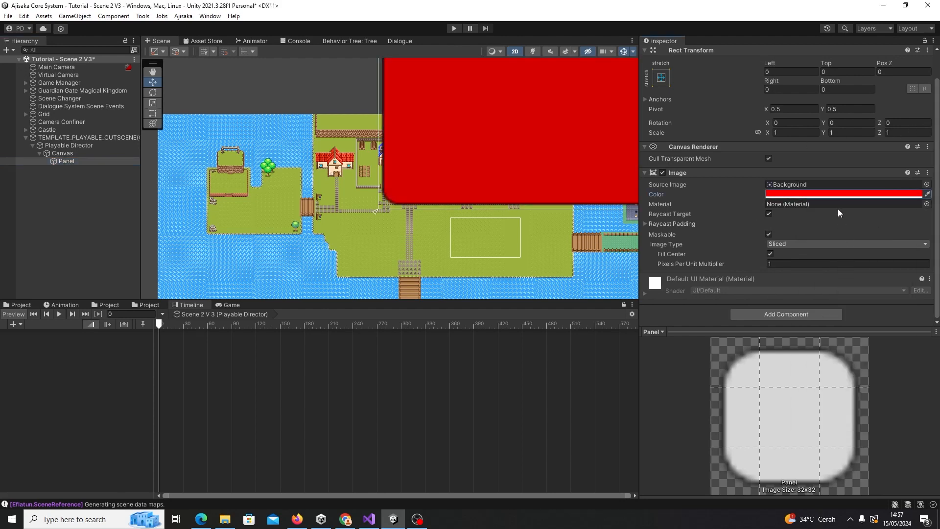
left_click(36, 199)
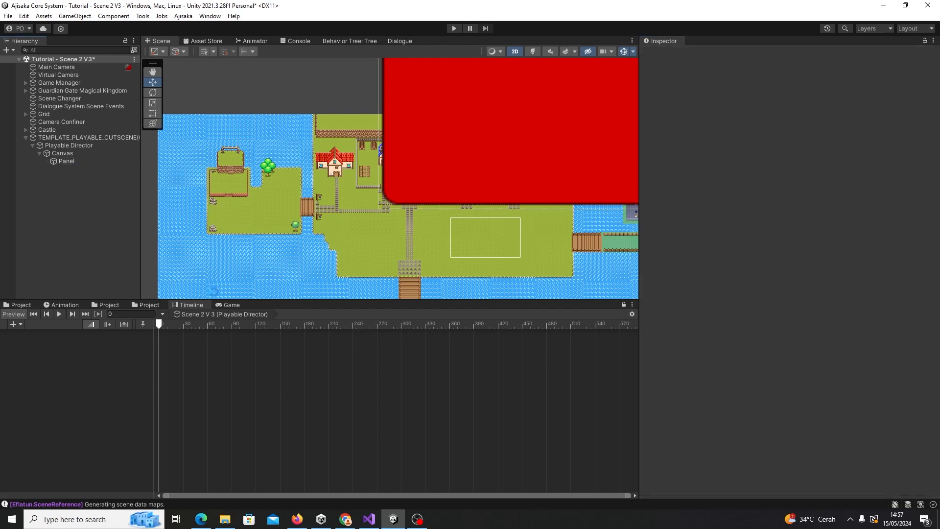
key("ctrl+s")
- Compare the Game view with the Timeline window, and select and deselect the Panel
left_click(225, 304)
left_click(201, 304)
left_click(80, 161)
left_click(84, 213)
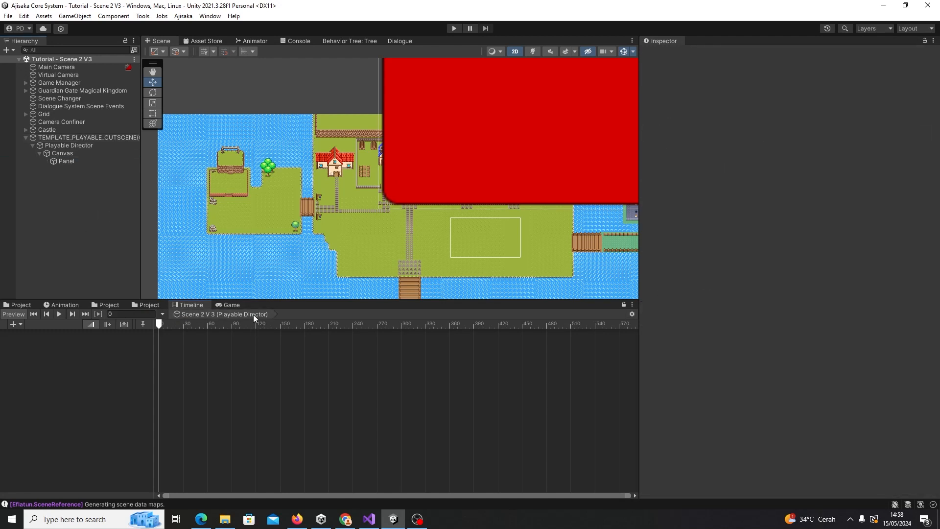
- Enlarge the Timeline window slightly, add a track group to the timeline and rename it Group 1
left_click_drag(258, 301, 258, 291)
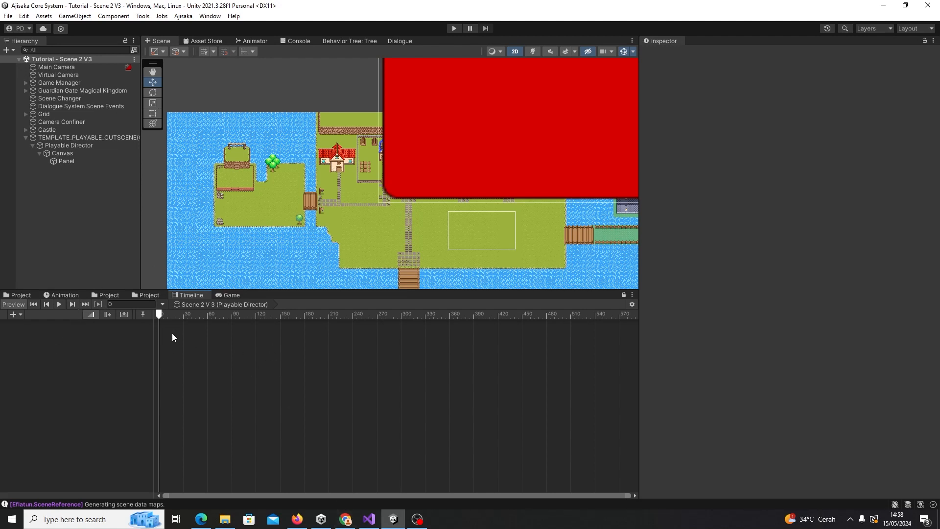
left_click(21, 314)
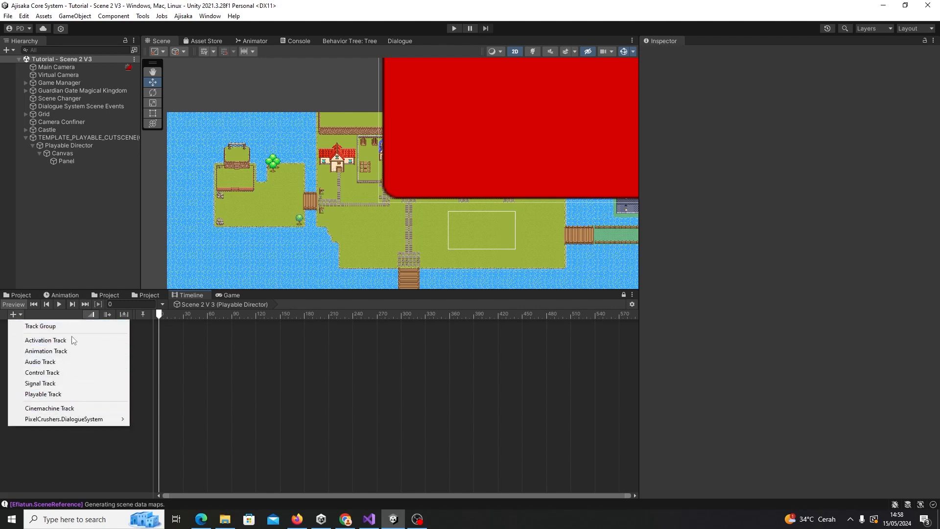
left_click(64, 327)
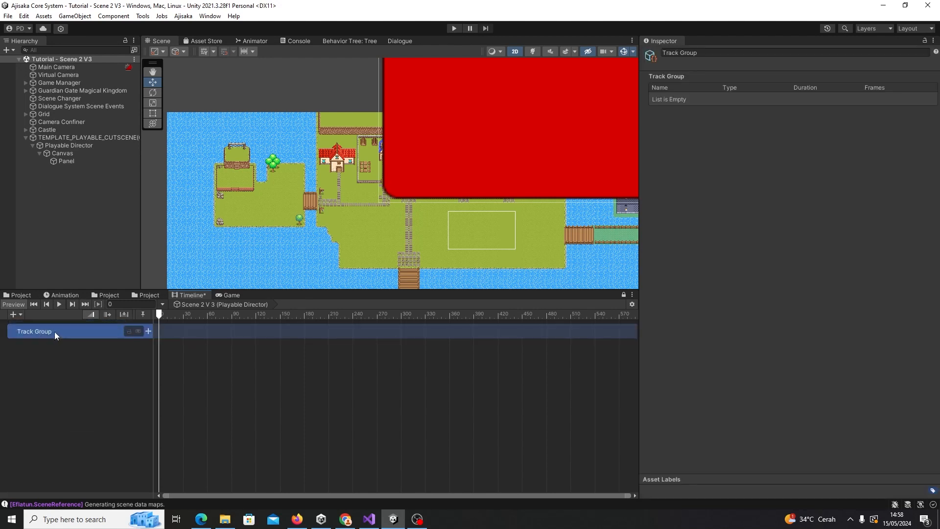
double_click(35, 331)
type("Group 1")
key("Return")
left_click(55, 390)
left_click(51, 330)
left_click(52, 354)
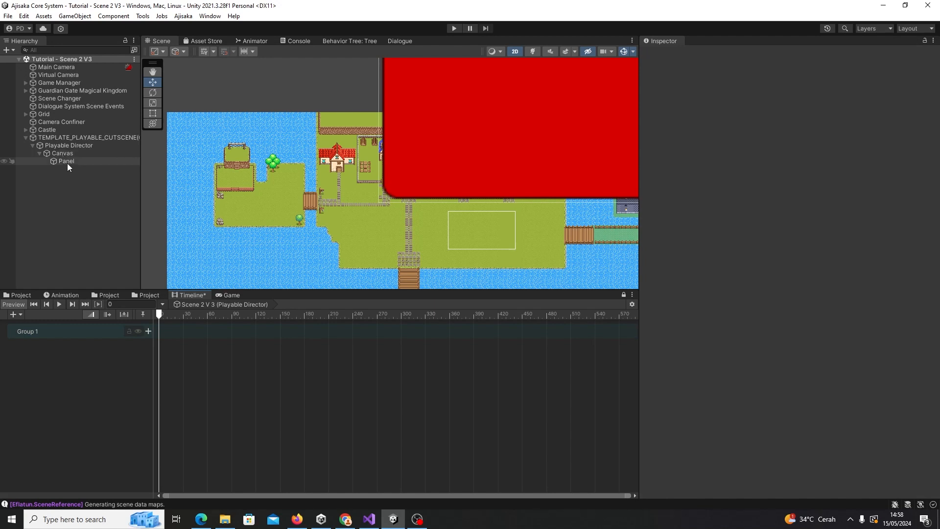
- Add an activation track for the Canvas inside Group 1, widen the track header column and select the Active clip
left_click_drag(67, 163, 80, 333)
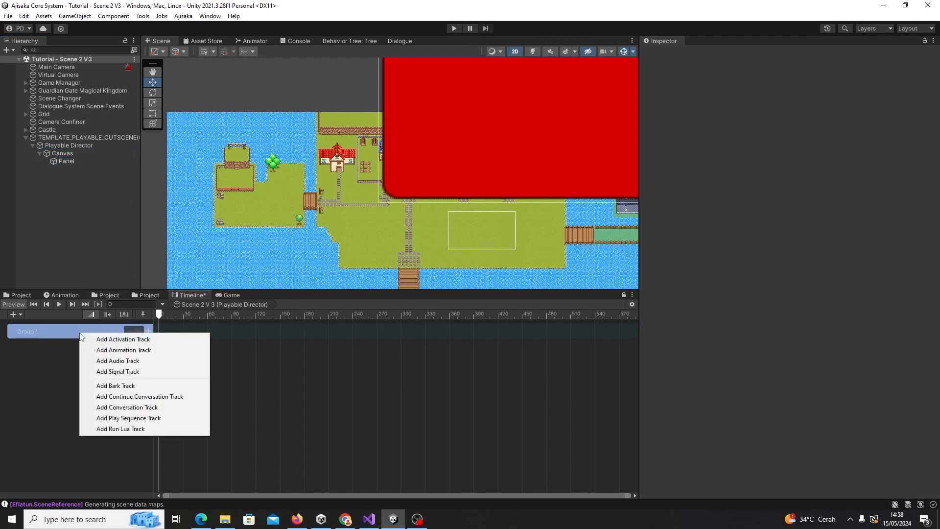
left_click(134, 338)
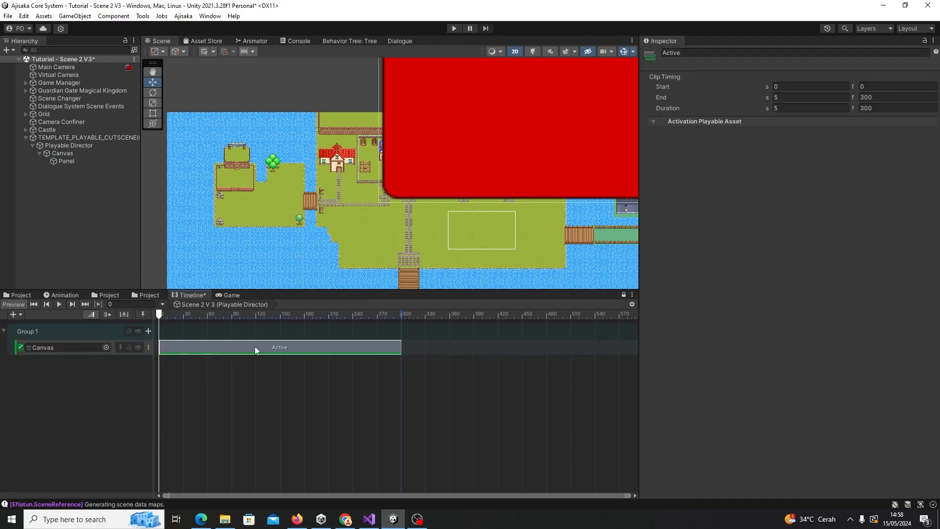
left_click_drag(157, 313, 196, 332)
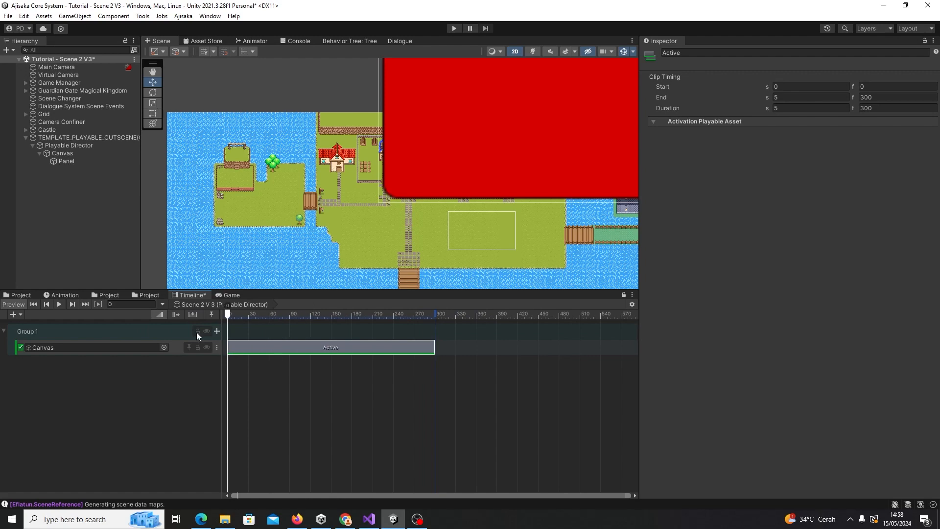
left_click(301, 357)
left_click(301, 348)
- Scrub the timeline through the Canvas activation clip to frame 65 and back to frame 0
left_click_drag(221, 314, 272, 343)
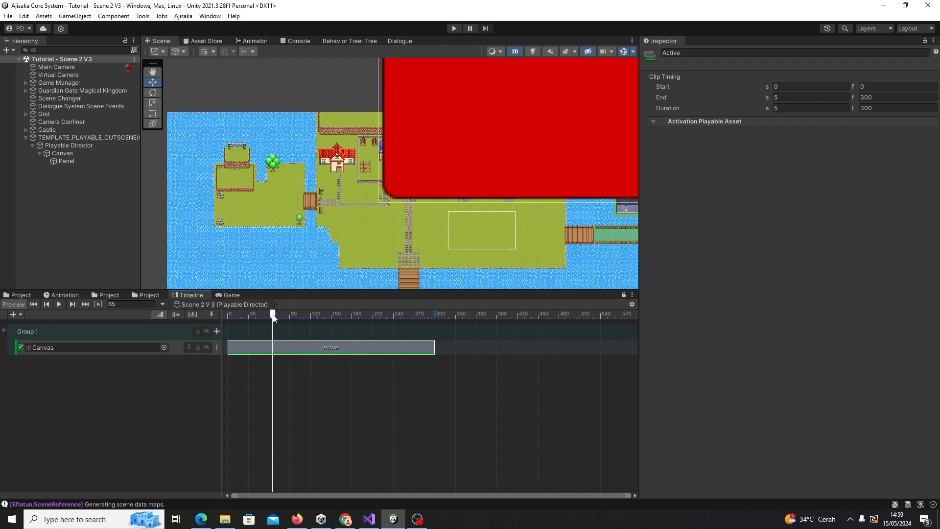
left_click_drag(272, 314, 189, 314)
scroll(398, 234, "down", 5)
middle_click_drag(409, 228, 358, 219)
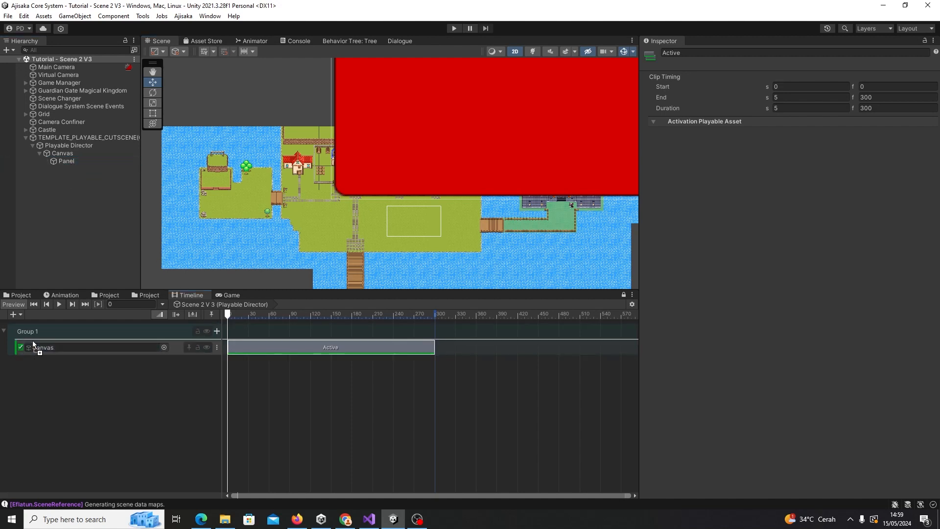
- Add an animation track for the Panel to the timeline, outside Group 1, with an Animator on the Panel
left_click_drag(33, 340, 40, 337)
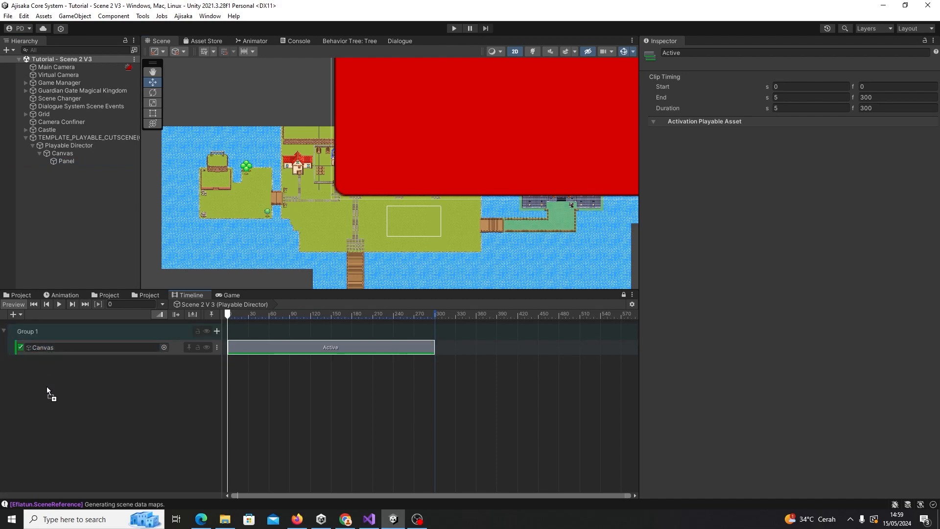
left_click_drag(47, 386, 64, 173)
key("ctrl+z")
right_click(129, 416)
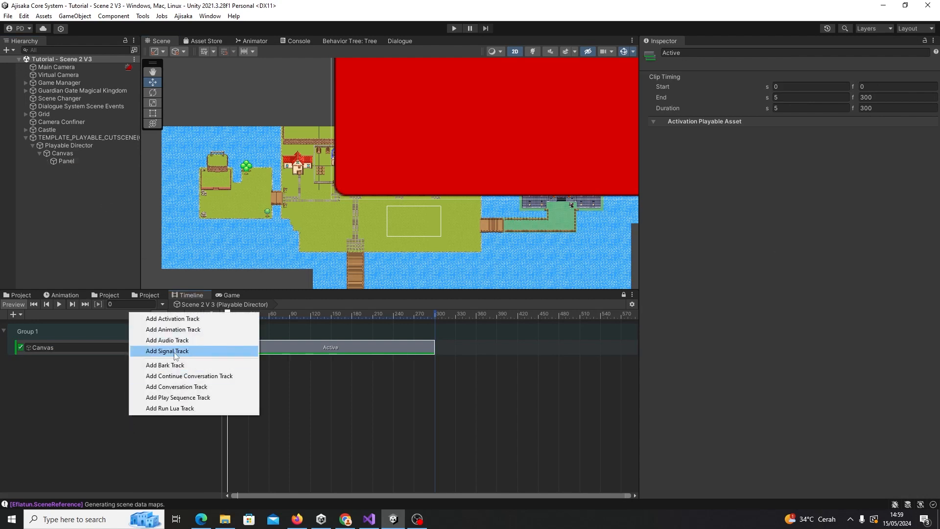
left_click(189, 331)
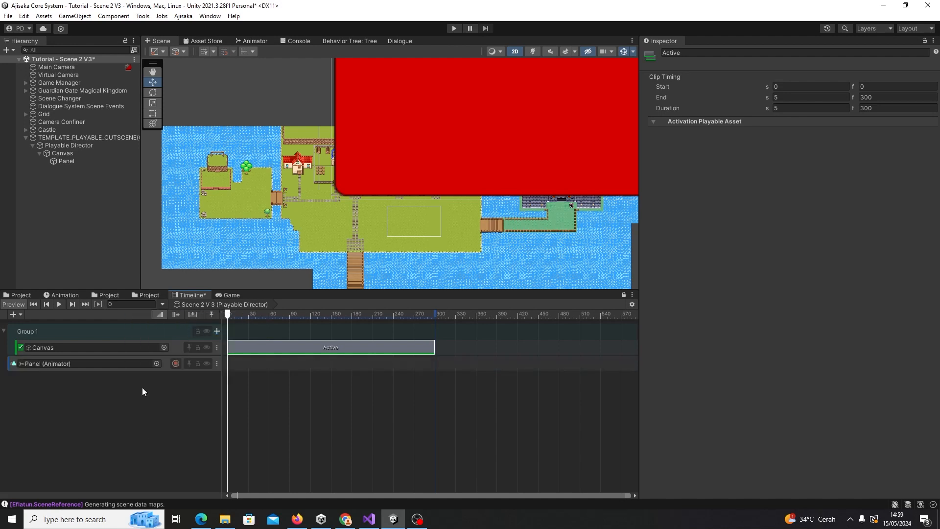
left_click(87, 399)
left_click(99, 363)
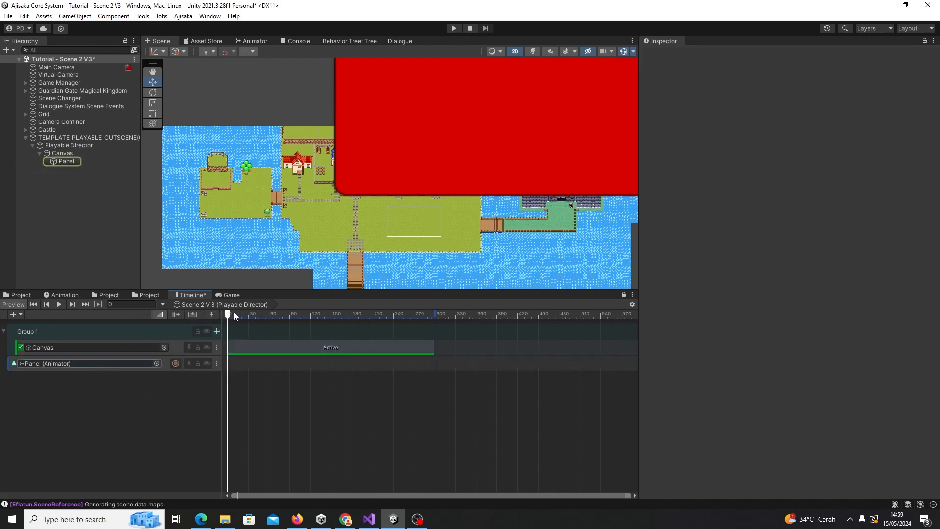
- Inspect the Panel's components, including its Animator, and its view in the scene
left_click(73, 162)
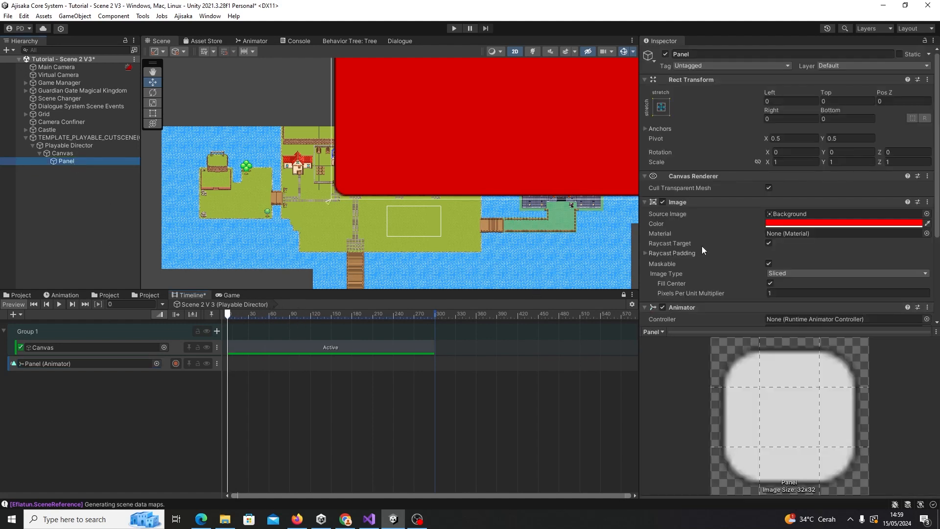
scroll(701, 246, "down", 5)
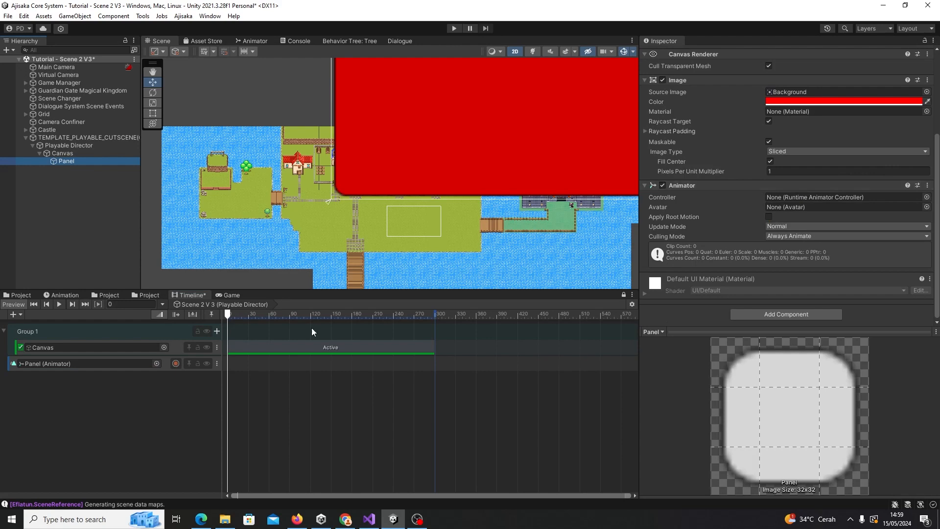
scroll(350, 200, "down", 2)
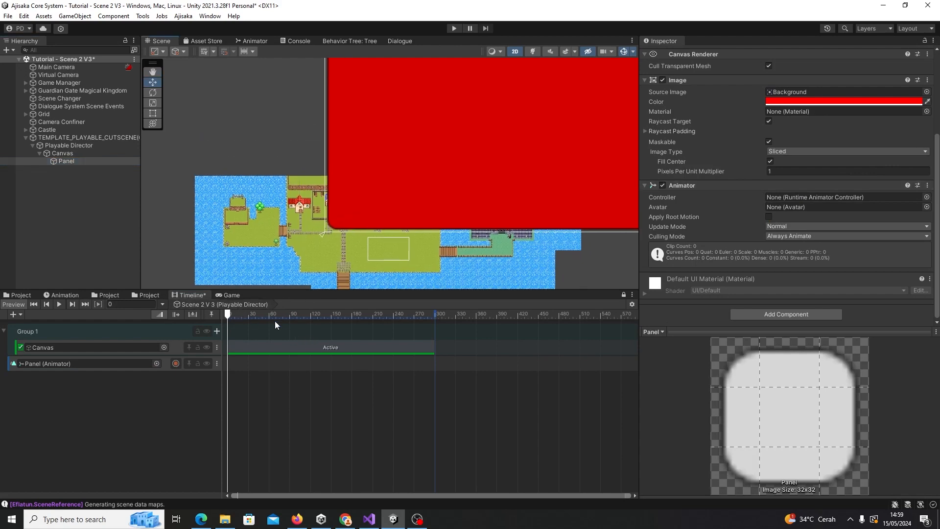
scroll(374, 228, "down", 2)
scroll(362, 215, "up", 2)
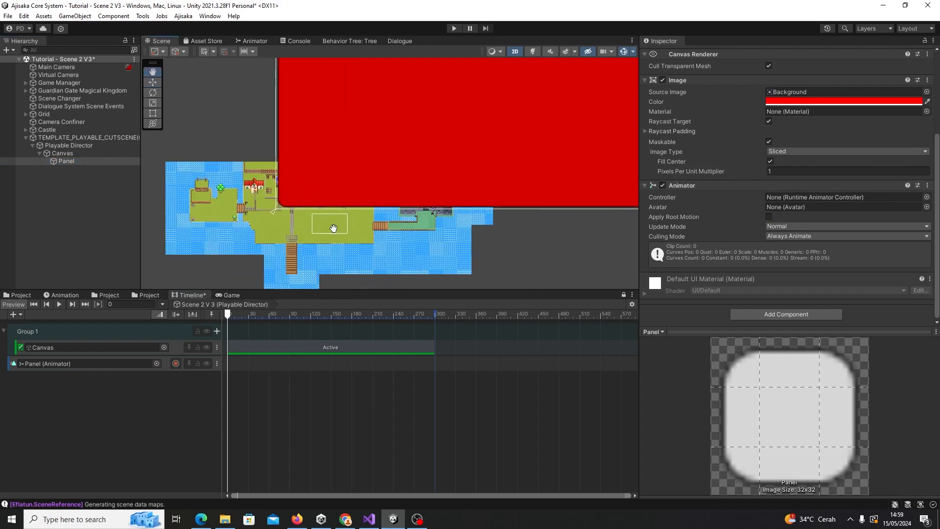
scroll(350, 204, "up", 1)
left_click_drag(228, 322, 93, 334)
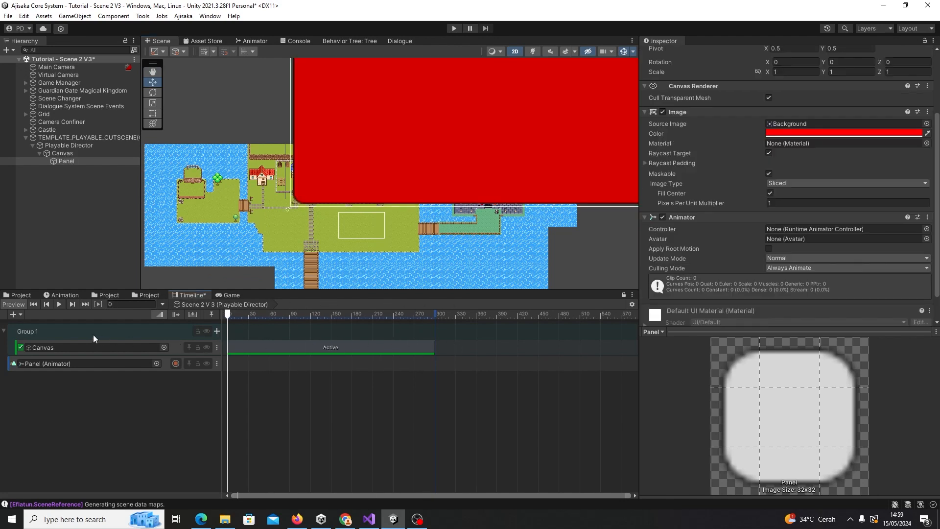
- Start recording on the Panel's animation track and key its image colour to cyan, 00FBFF, at frame 0
left_click(175, 364)
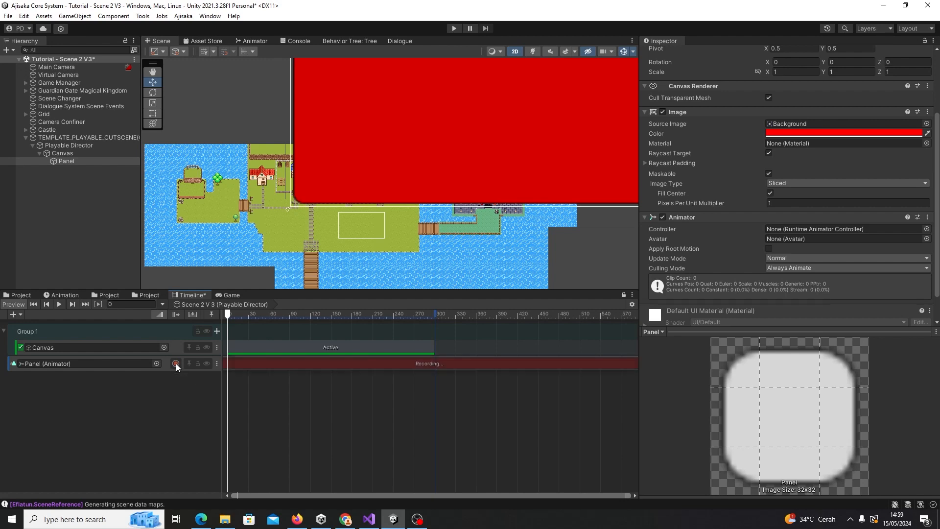
scroll(419, 234, "down", 3)
scroll(753, 146, "up", 4)
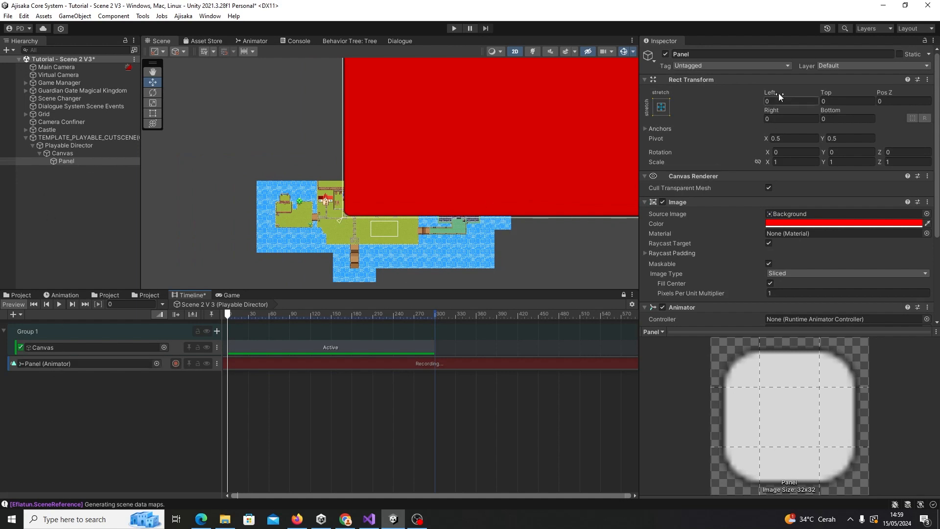
scroll(734, 221, "down", 2)
scroll(737, 243, "up", 2)
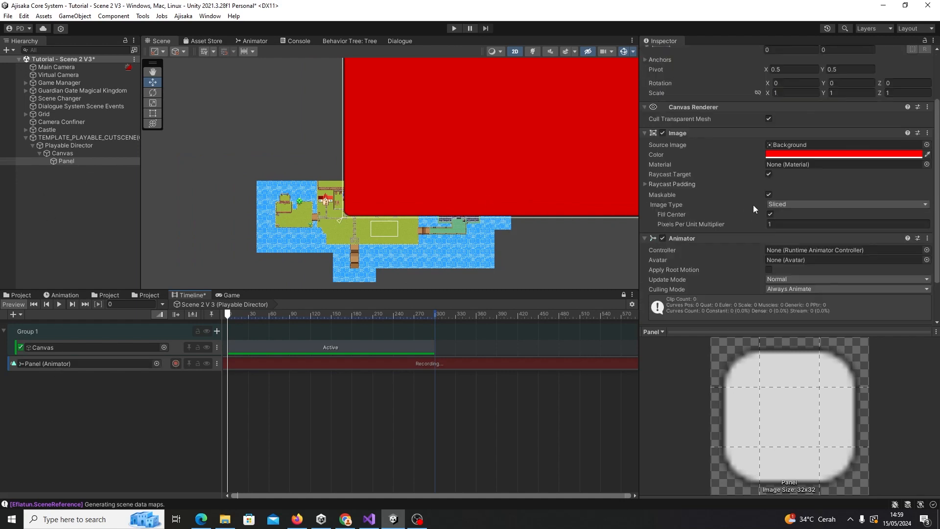
scroll(751, 137, "down", 4)
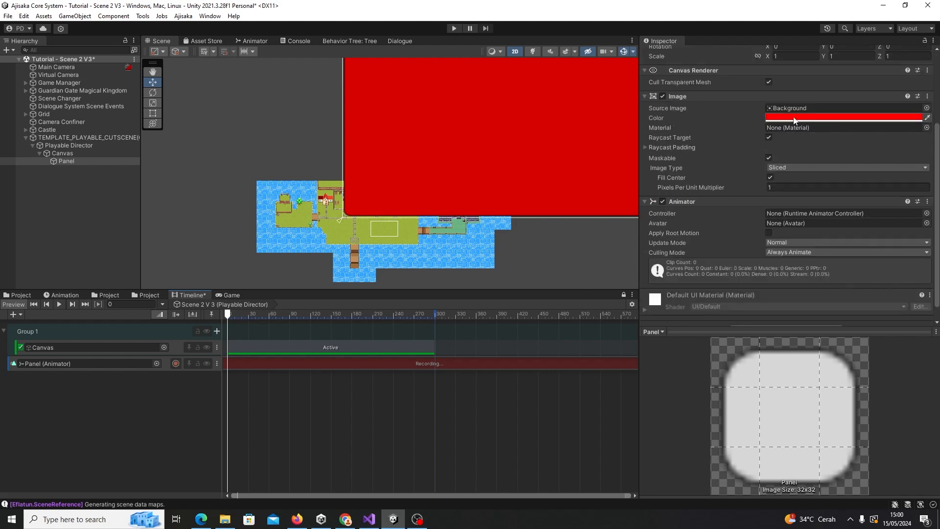
left_click(833, 117)
left_click(822, 157)
left_click_drag(823, 158, 793, 197)
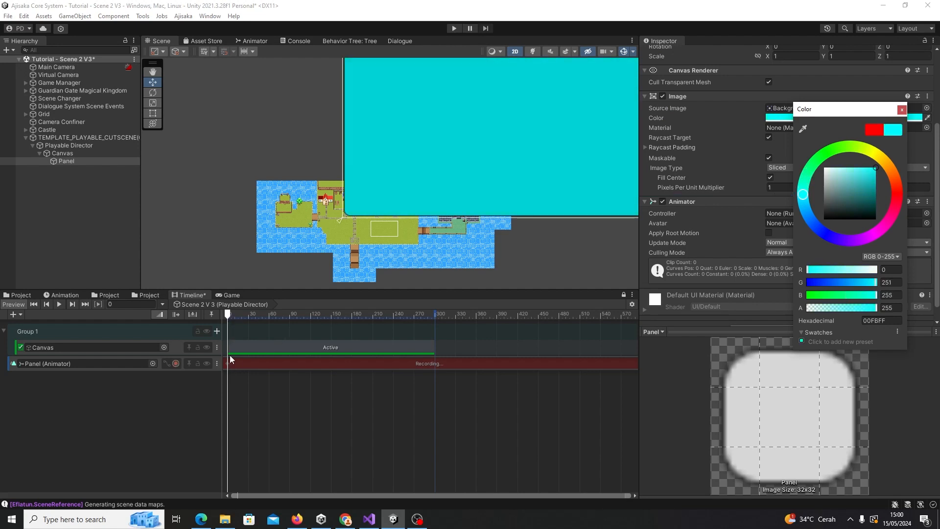
- Key the Panel's image colour to red, FF0002, at frame 133 and stop recording
left_click_drag(228, 314, 320, 323)
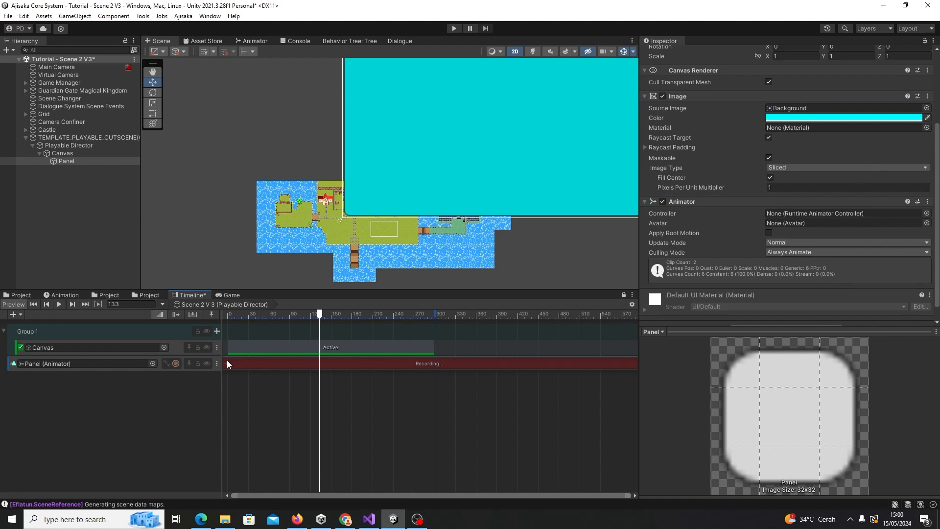
left_click(838, 118)
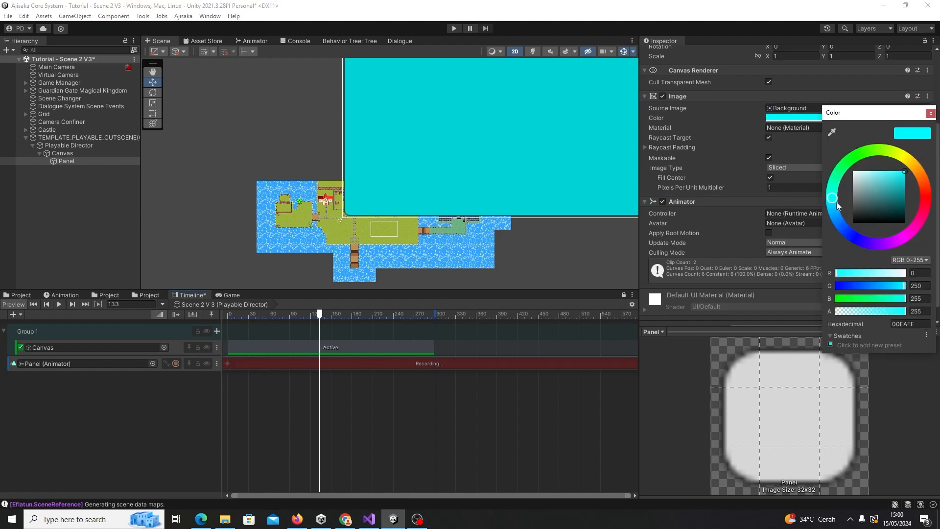
left_click_drag(836, 202, 925, 197)
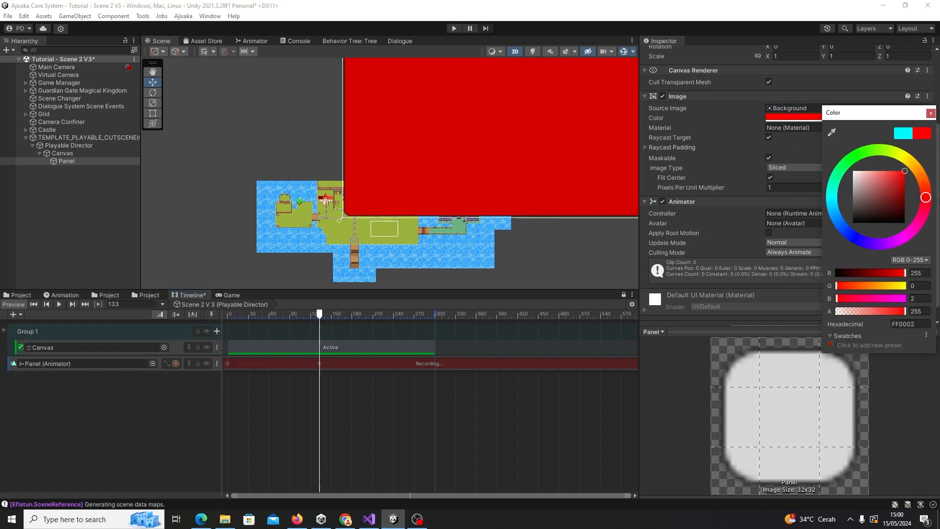
left_click(176, 363)
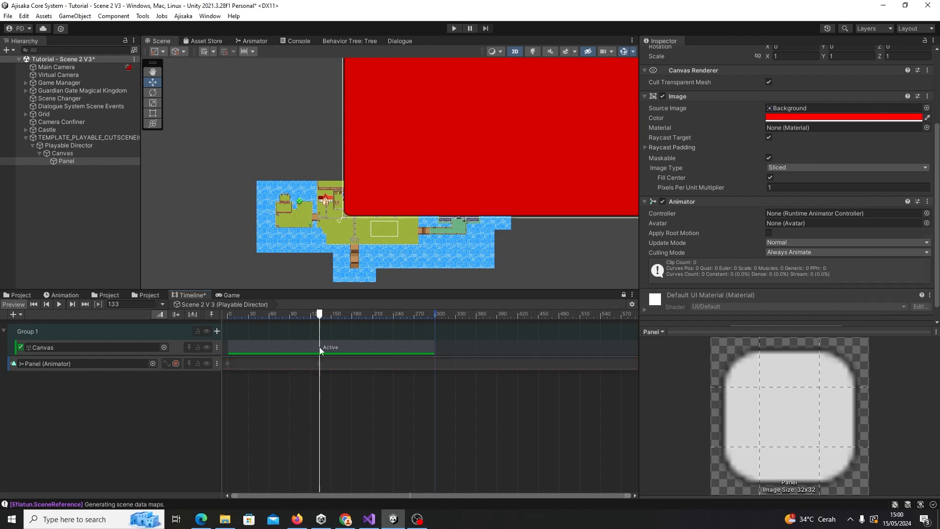
- Return the playhead to frame 0, save the scene and scrub to frame 29 to check the Panel's colour transition
left_click_drag(320, 313, 216, 336)
scroll(260, 354, "up", 5)
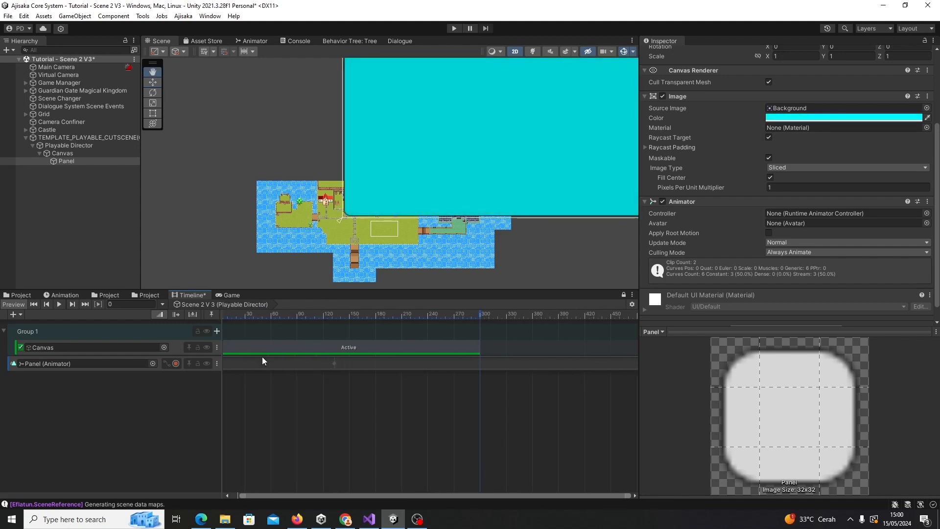
left_click_drag(304, 495, 214, 495)
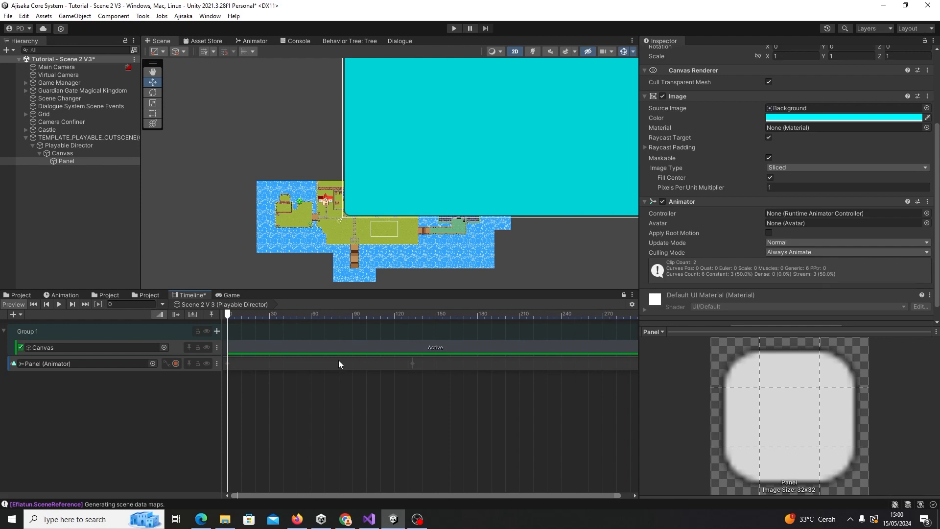
key("ctrl+s")
left_click_drag(227, 314, 268, 318)
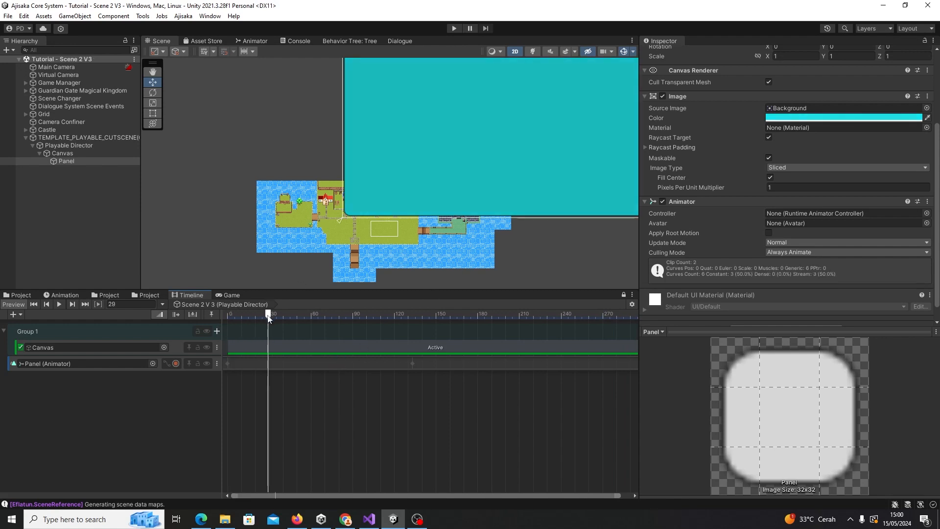
- Review the Panel's recorded colour keys in the Animation window by scrubbing between frames 133 and 0, and return to the Timeline
double_click(228, 362)
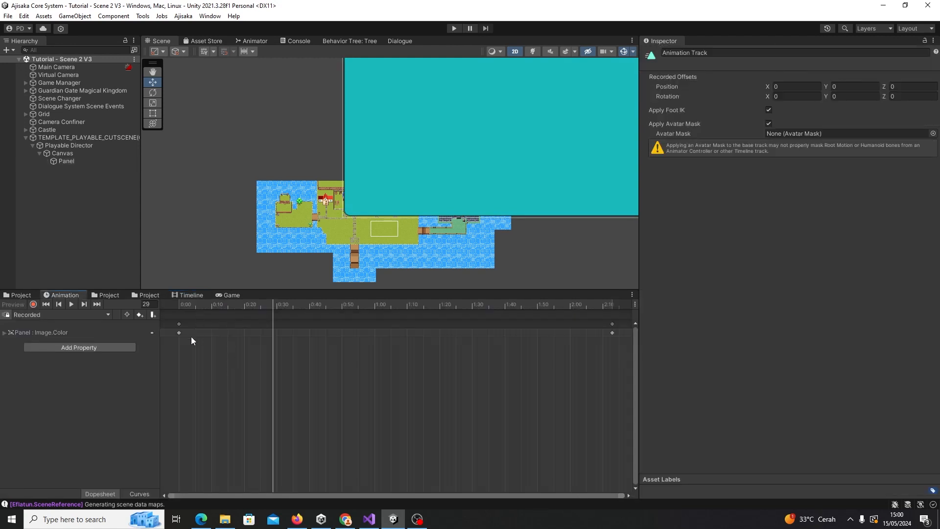
left_click(179, 333)
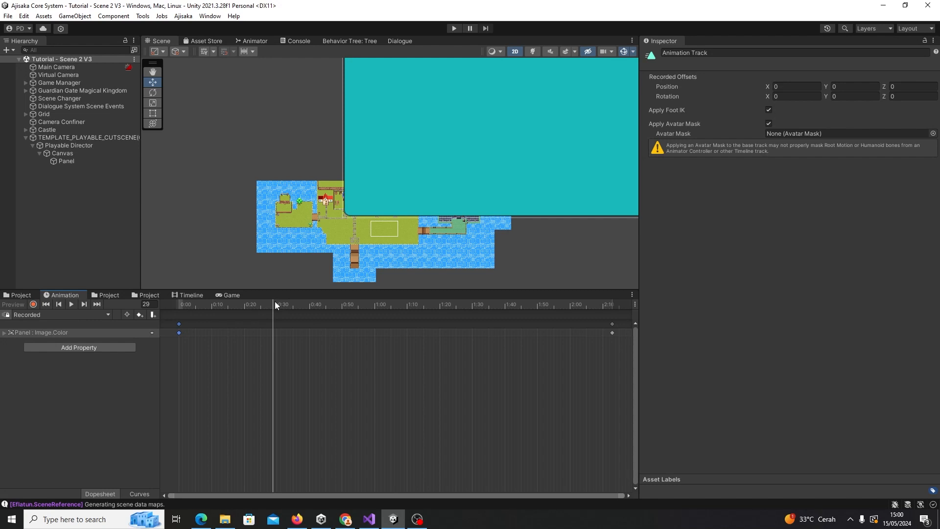
left_click_drag(274, 301, 613, 307)
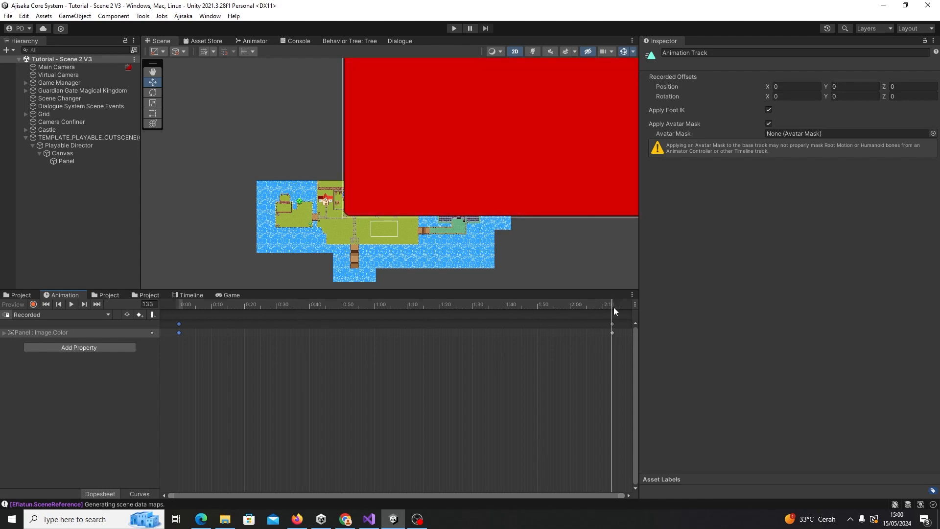
left_click_drag(613, 307, 157, 334)
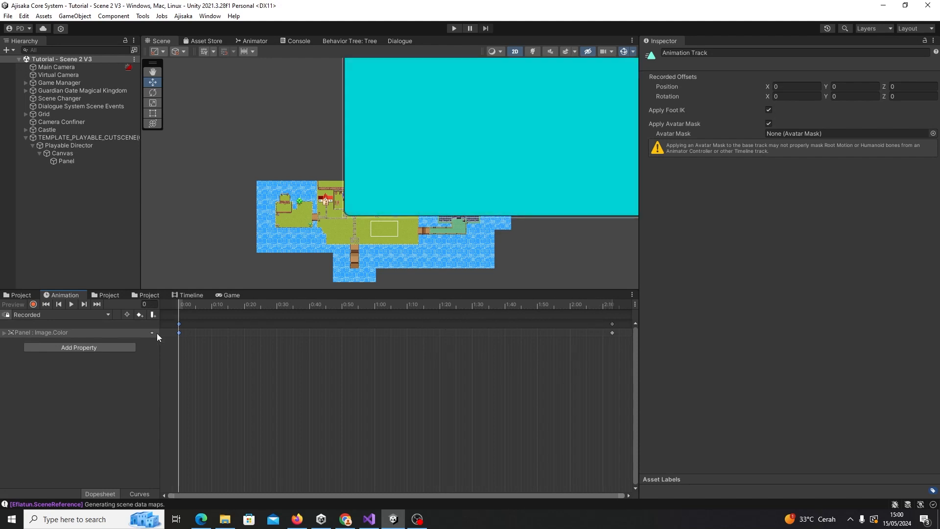
left_click(186, 297)
left_click(190, 397)
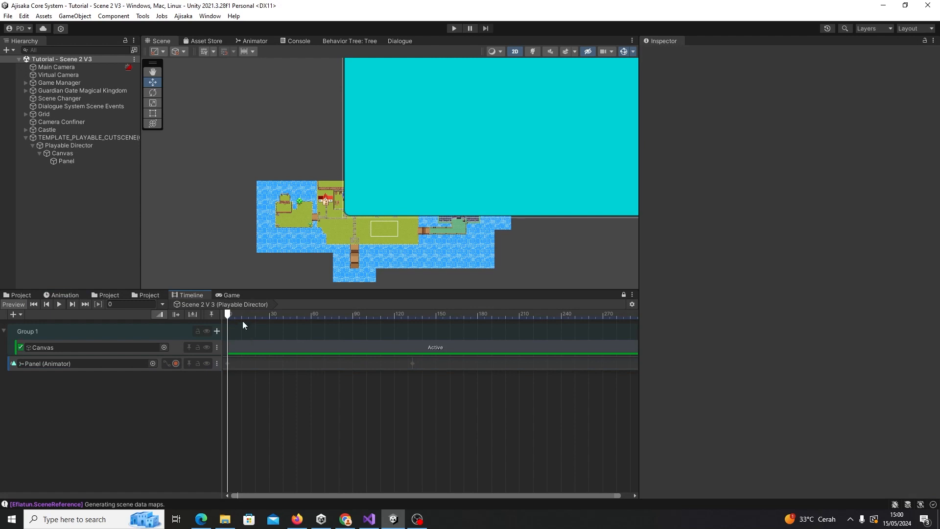
- Scrub the Timeline to frame 53 and examine the Panel's colour transition and the recorded keys on its animation track
left_click_drag(228, 316, 297, 335)
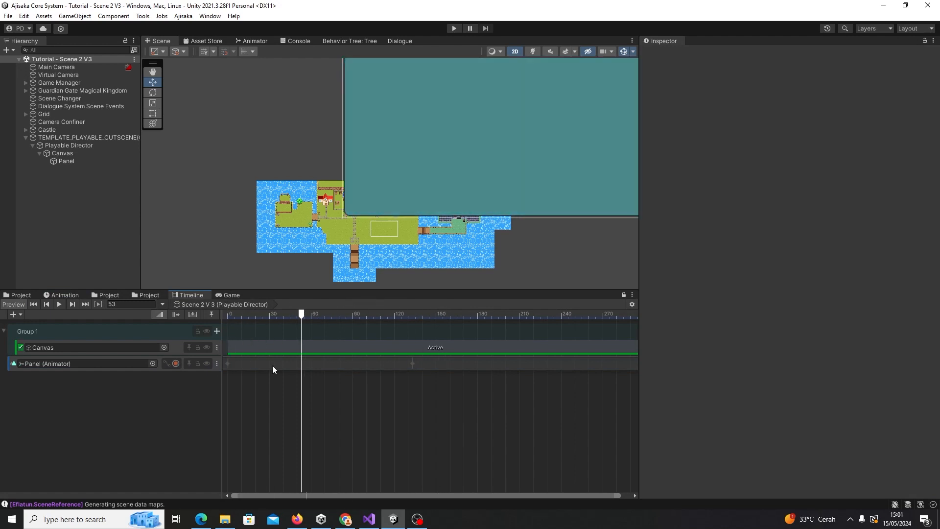
scroll(272, 365, "up", 2)
scroll(272, 366, "up", 5)
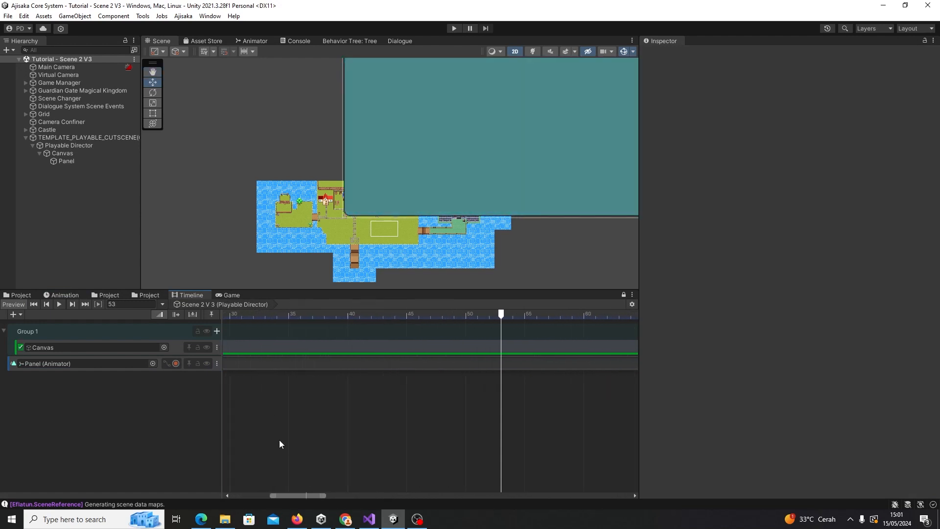
scroll(279, 440, "down", 2)
scroll(289, 441, "down", 1)
left_click_drag(287, 496, 195, 494)
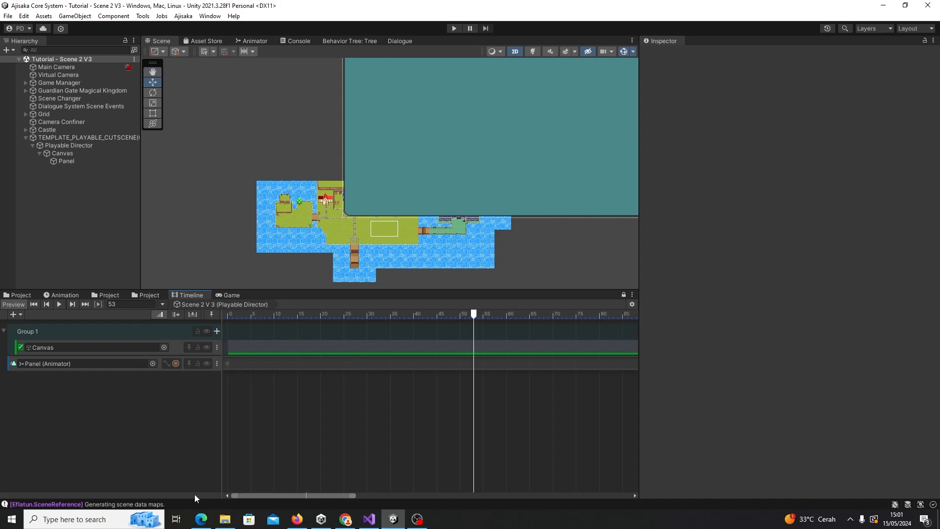
scroll(383, 358, "down", 3)
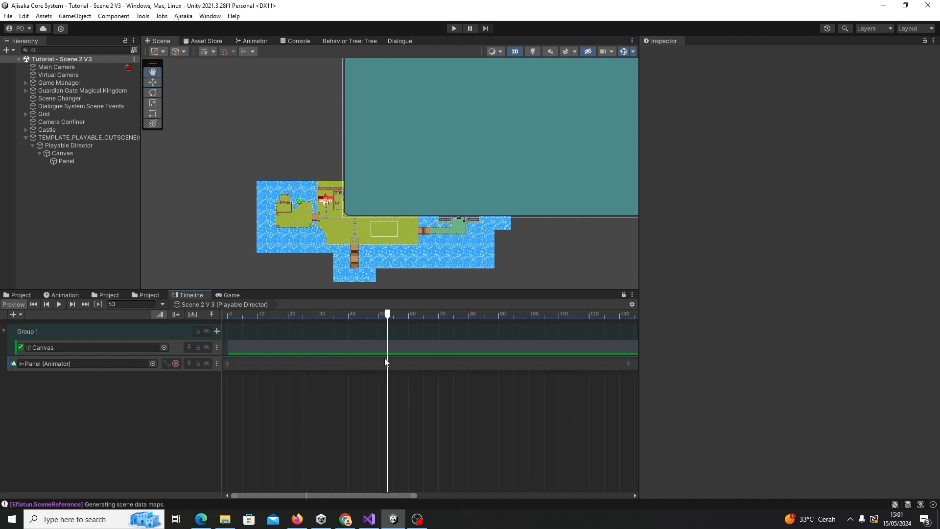
scroll(385, 363, "down", 2)
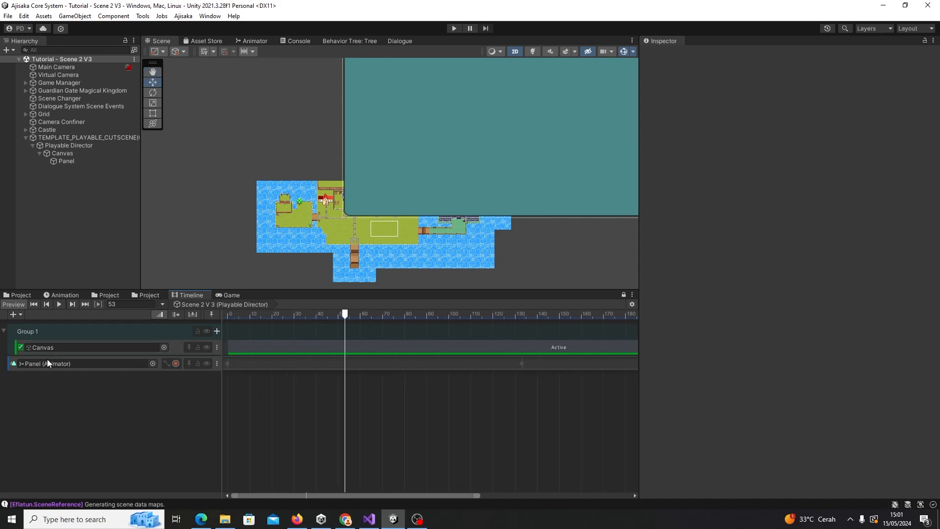
- Open the Panel track's recorded animation, move the cyan colour key to about frame 55 and scrub to frame 106 to check the transition
left_click(374, 363)
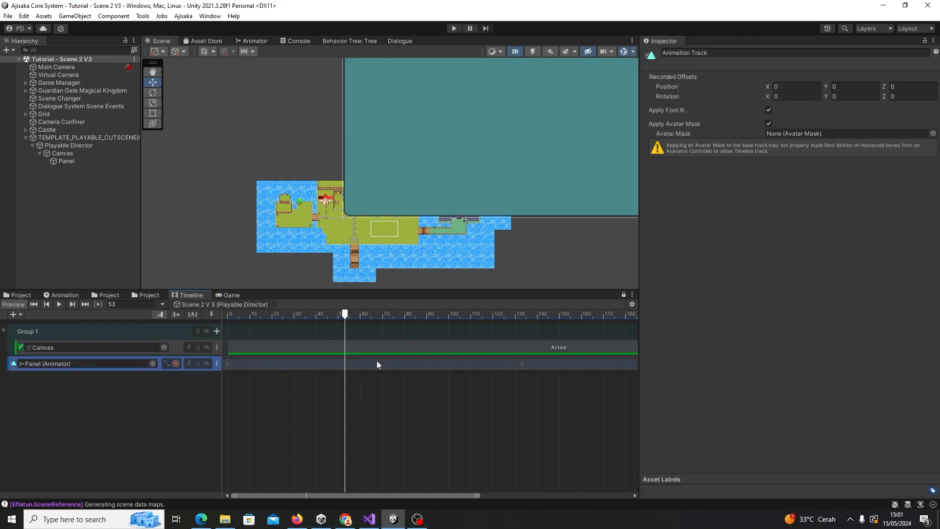
double_click(377, 363)
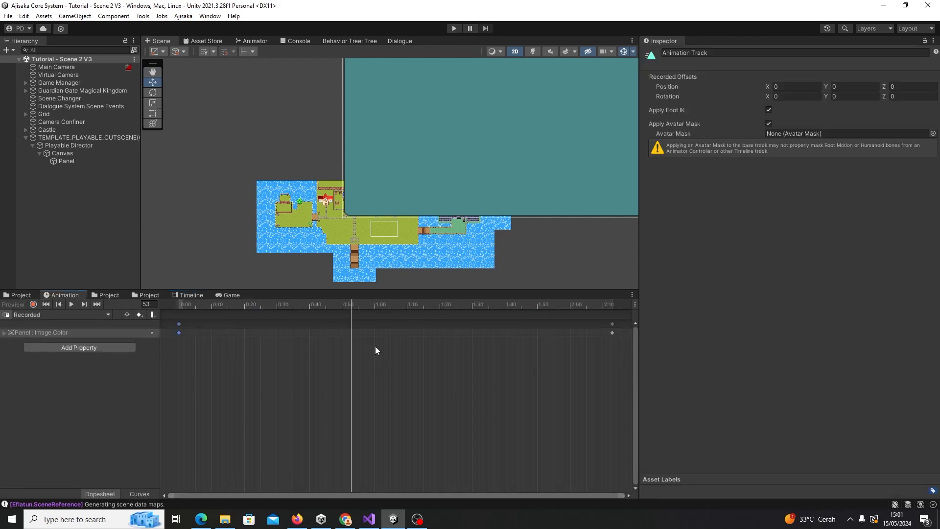
left_click_drag(350, 305, 361, 340)
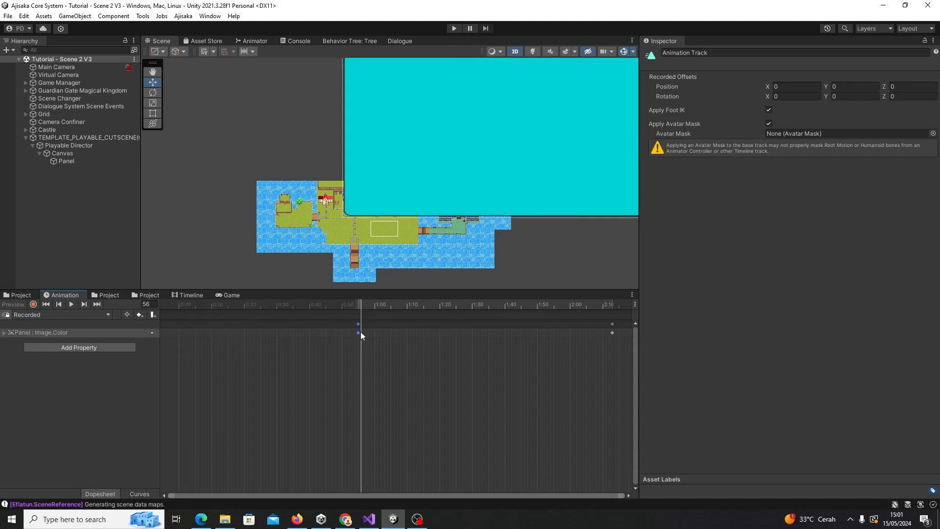
left_click_drag(360, 304, 462, 343)
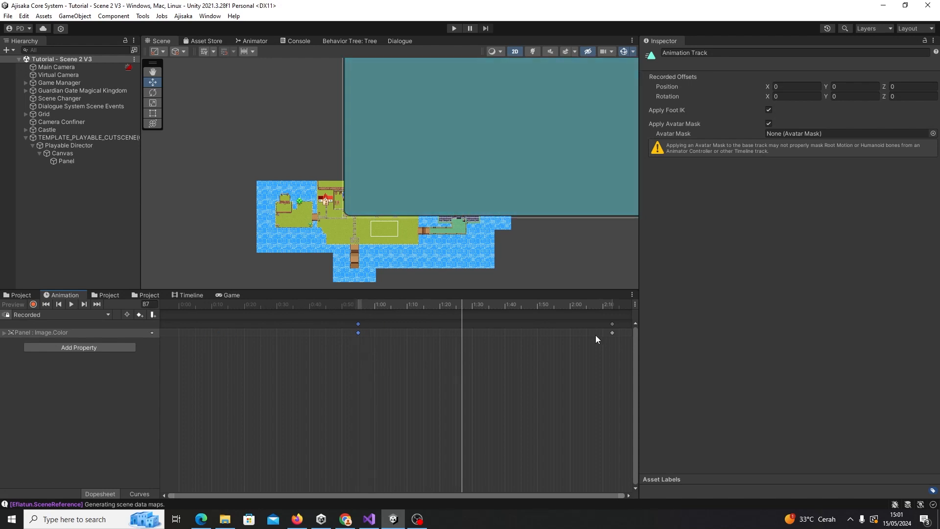
left_click_drag(461, 309, 538, 313)
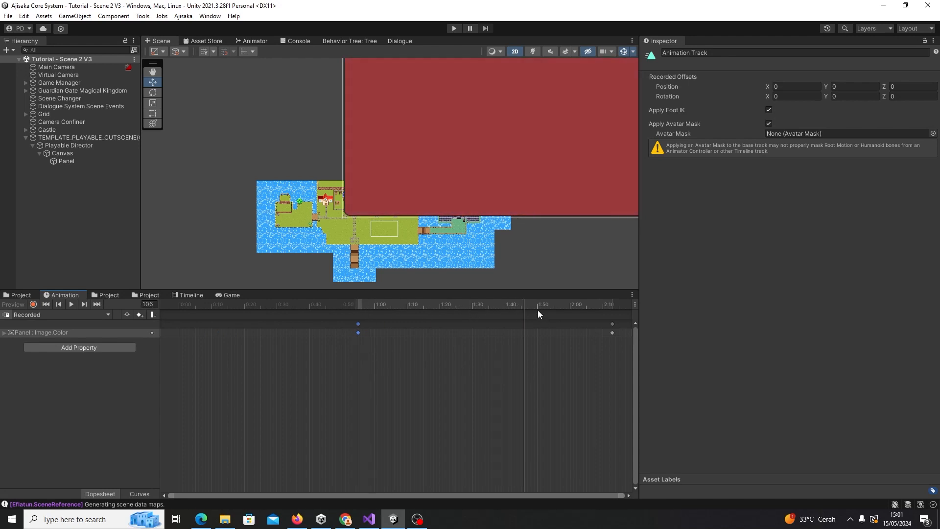
- Copy the red colour key at the animation's end to frame 0 and play the animation preview
left_click(612, 332)
left_click_drag(524, 301, 136, 333)
key("ctrl+v")
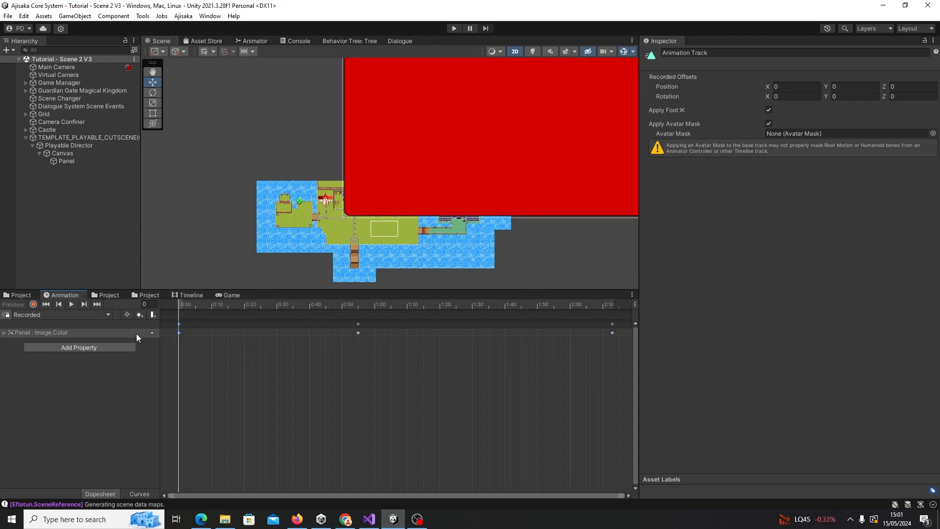
left_click(72, 304)
- Collapse the TEMPLATE_PLAYABLE_CUTSCENE(Clone) object and view the cutscene panel in an enlarged Game view
left_click_drag(434, 291, 434, 380)
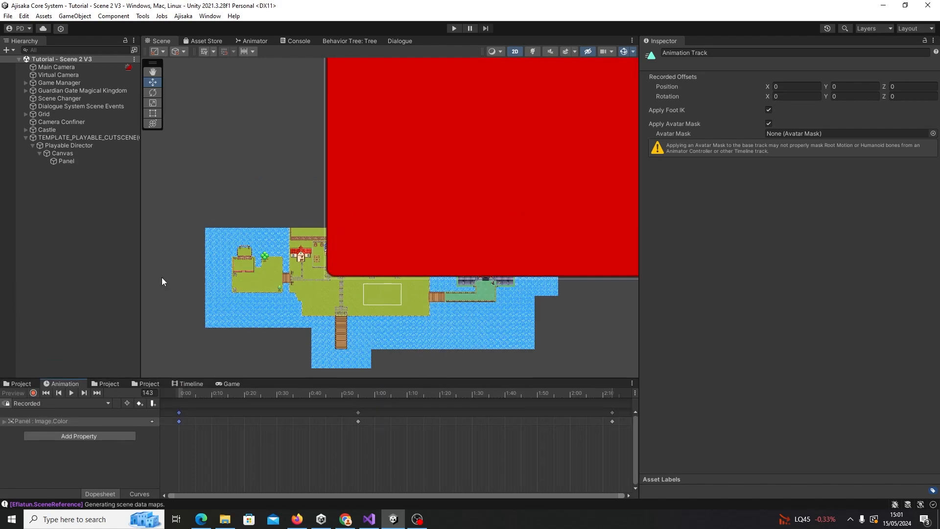
left_click(54, 137)
left_click(26, 137)
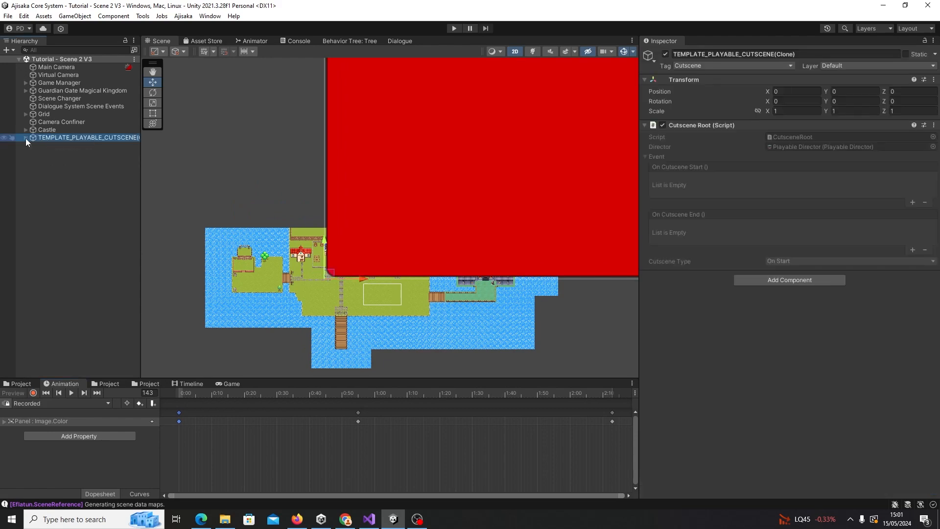
left_click(231, 383)
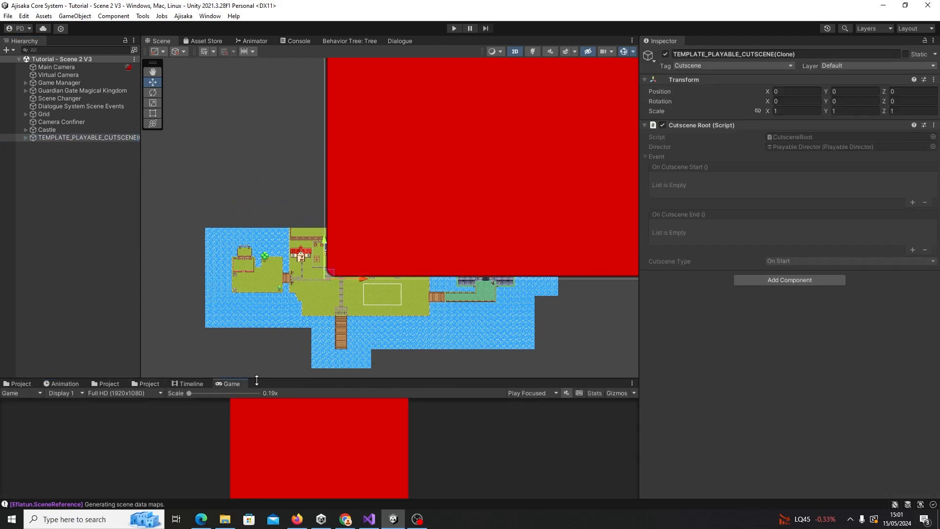
left_click_drag(257, 380, 266, 321)
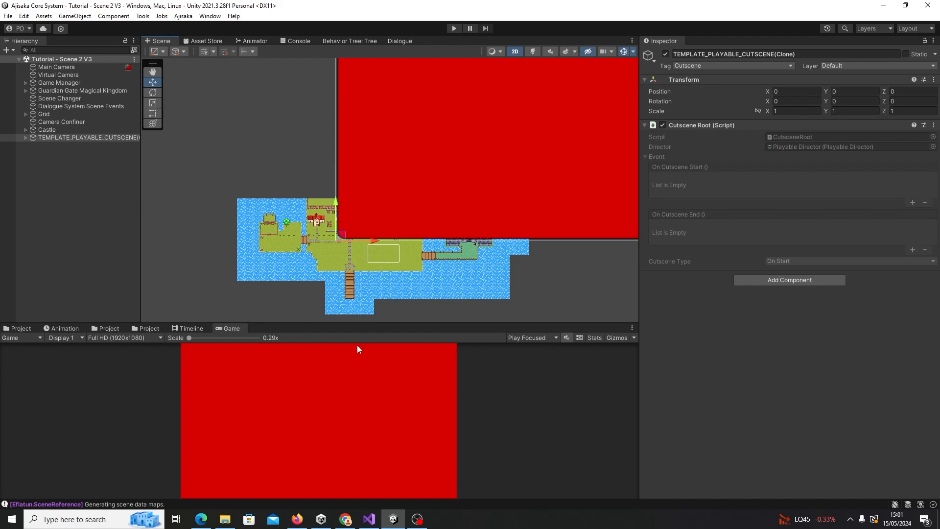
scroll(323, 294, "up", 3)
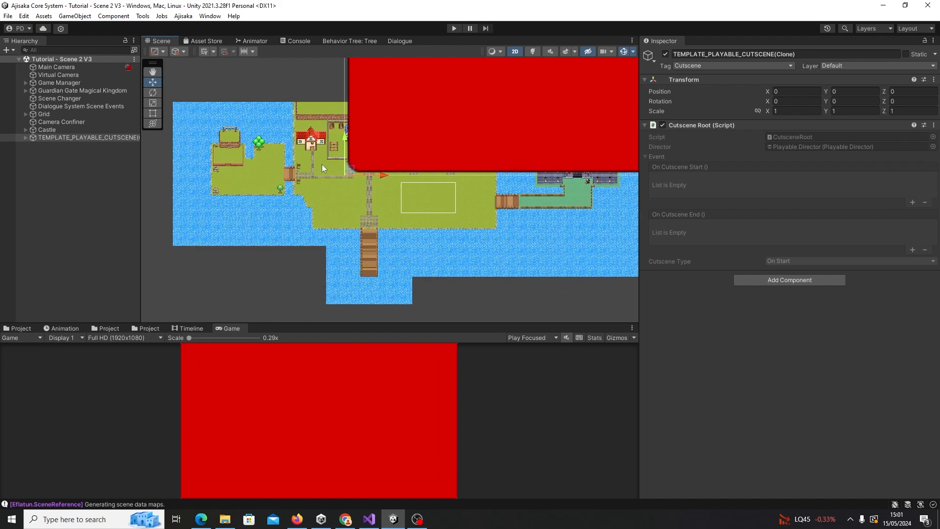
- Rename the TEMPLATE_PLAYABLE_CUTSCENE(Clone) object as Cutscene Scene 2 V 3 and save the scene
left_click(83, 170)
left_click(83, 137)
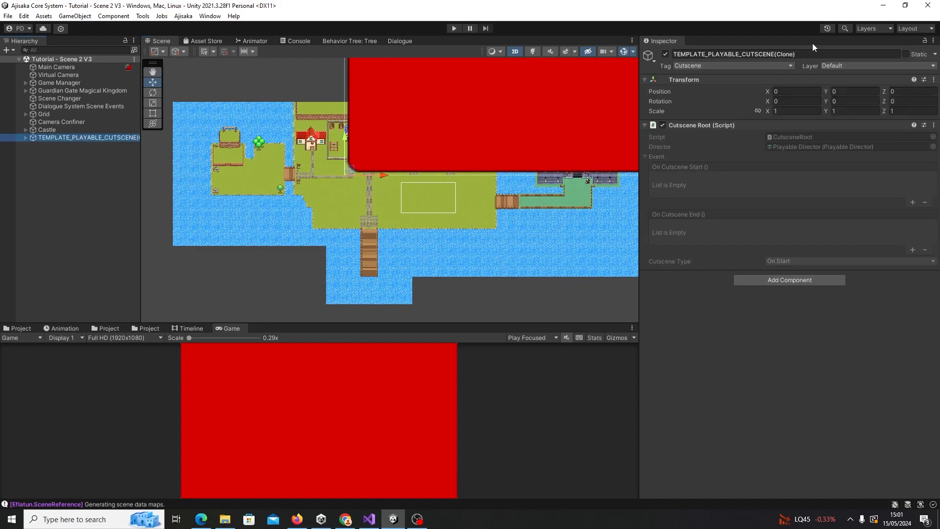
left_click(818, 54)
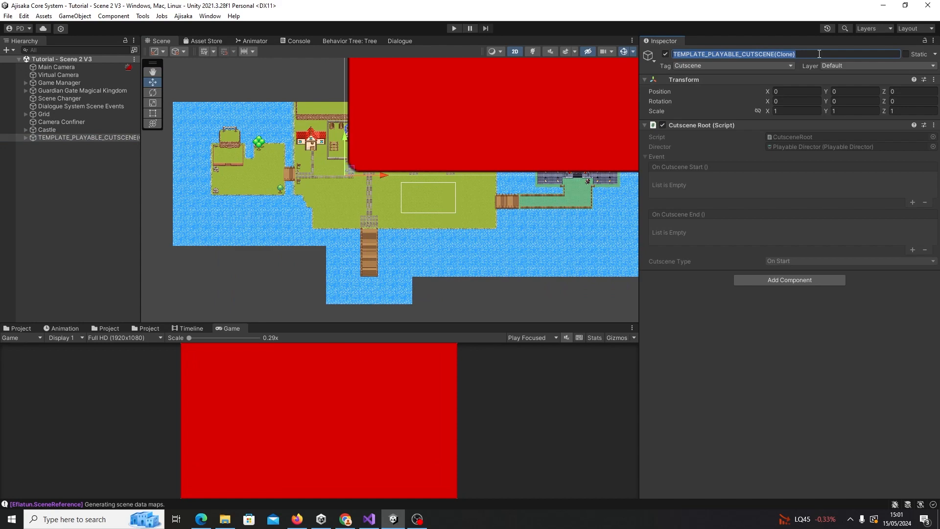
type("Cut")
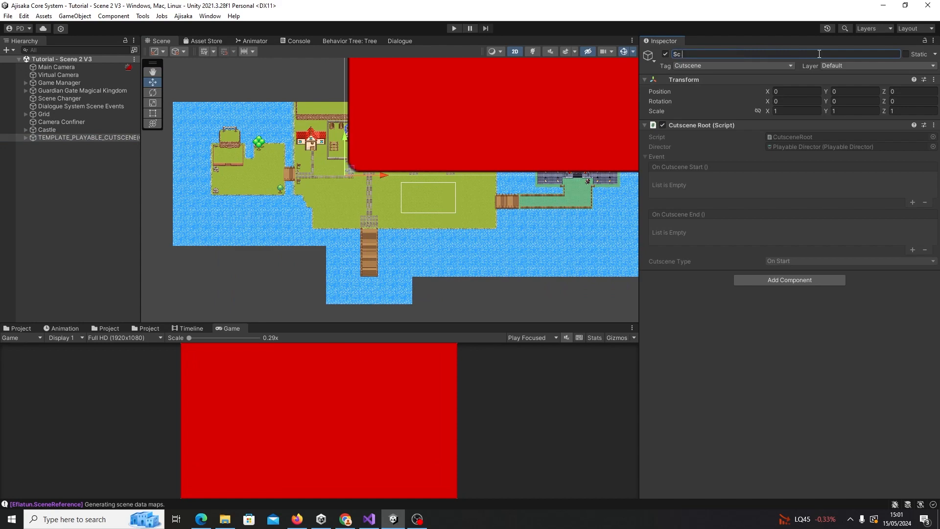
type("scene Scene 2 V 3")
left_click(33, 193)
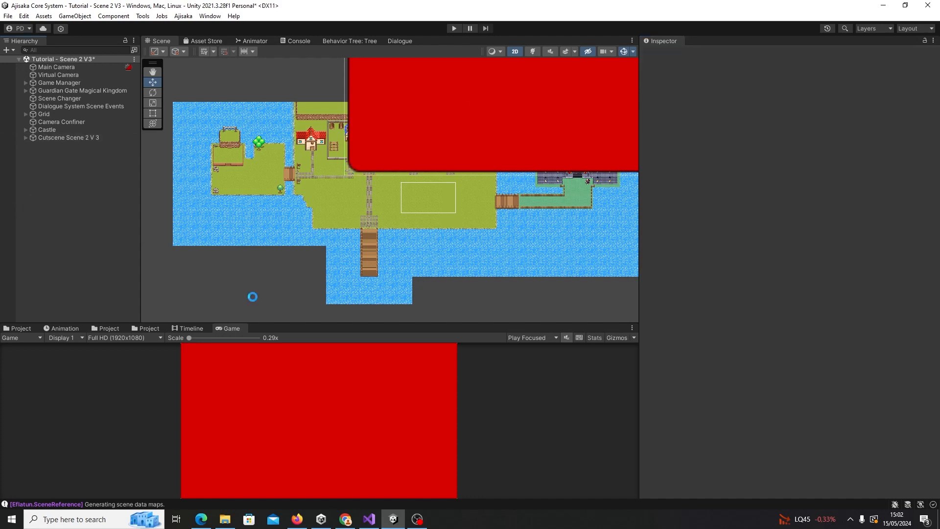
key("ctrl+s")
- Open the Assets > Prefab > Cutscene folder in the project browser
left_click_drag(314, 324, 313, 259)
left_click(85, 138)
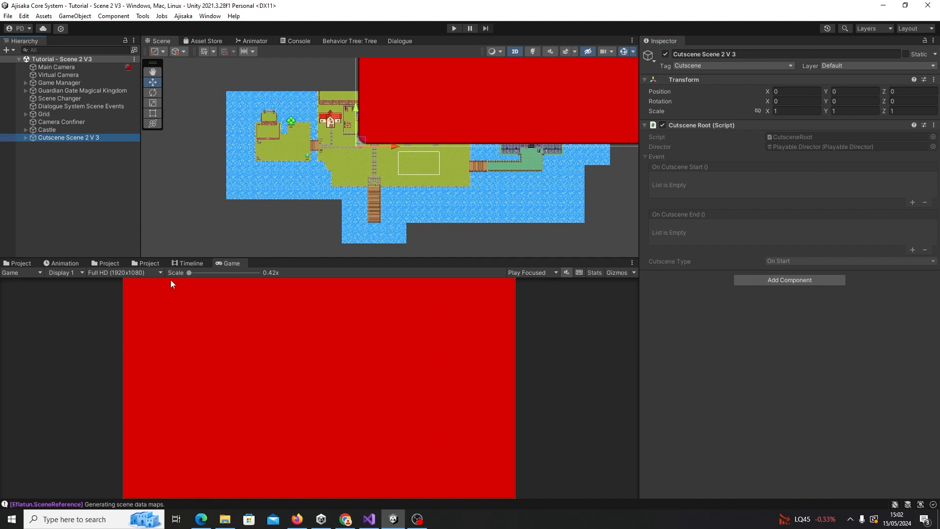
left_click(149, 263)
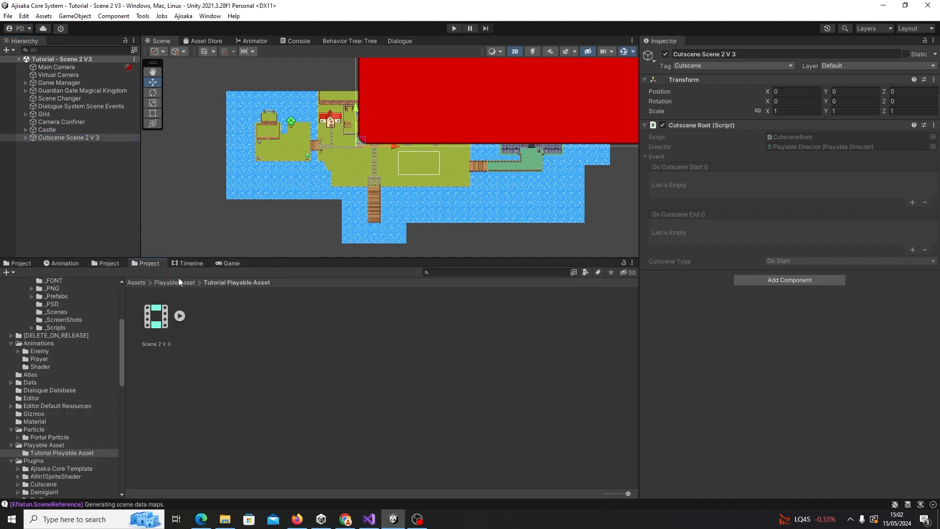
left_click(136, 283)
double_click(324, 379)
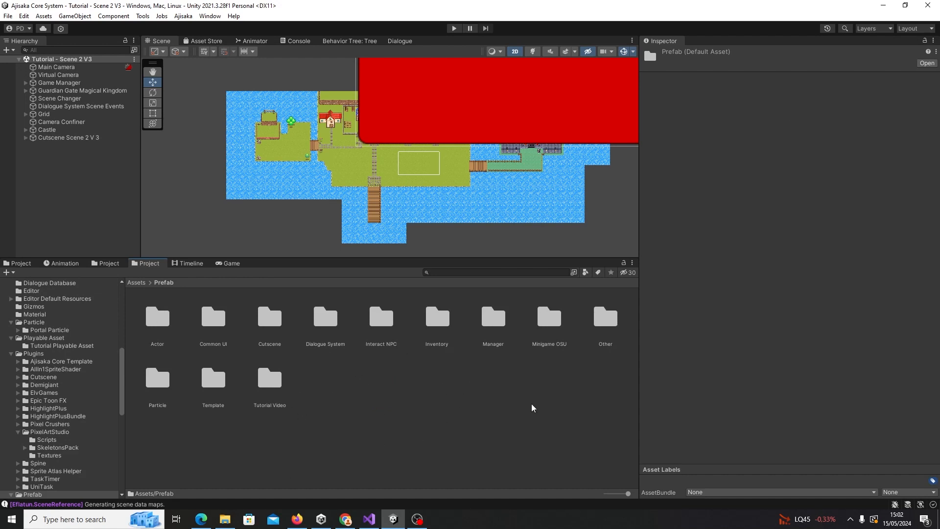
double_click(270, 324)
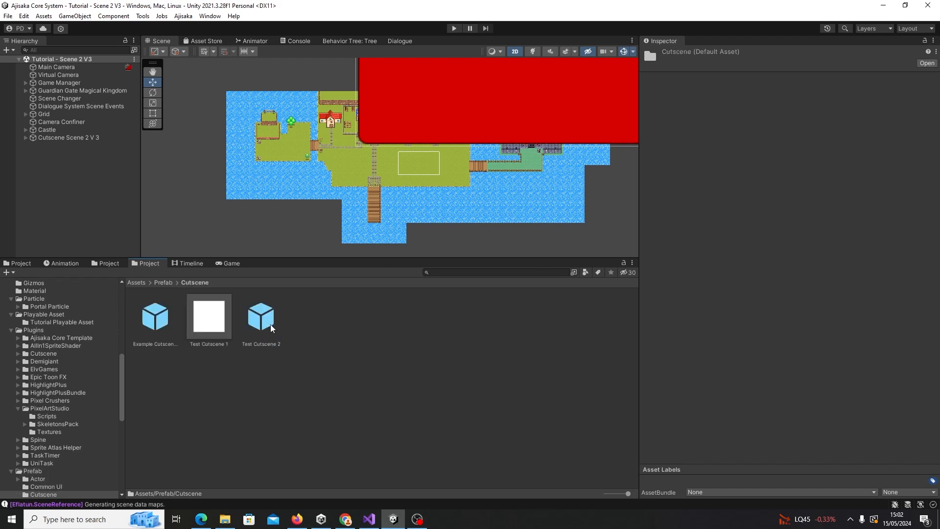
left_click(294, 417)
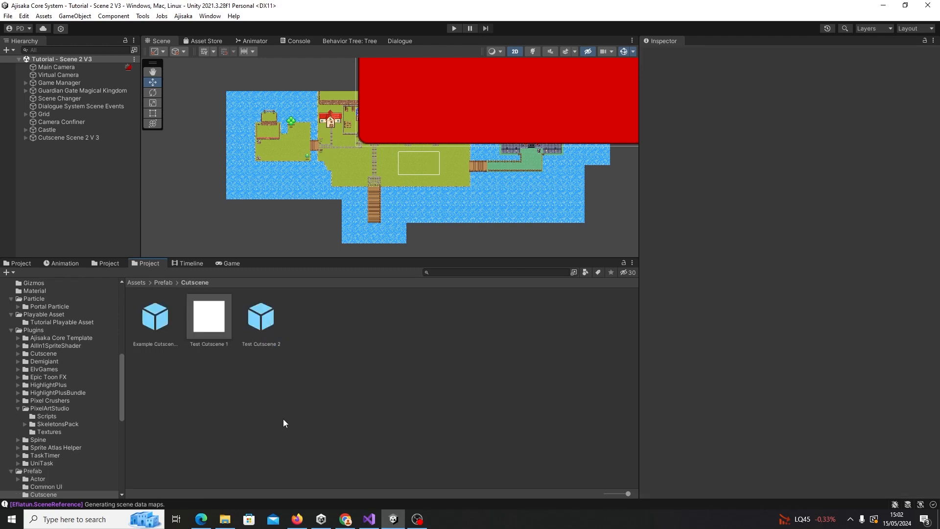
- Create a folder named Tutorial Cutscene in the Cutscene prefab folder and open it
right_click(218, 425)
mouse_move(301, 165)
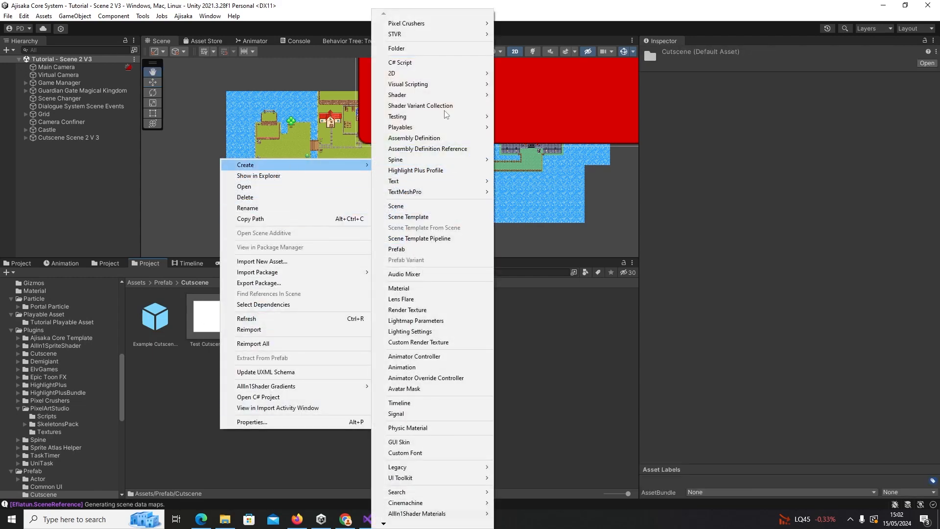
left_click(415, 48)
type("Tutorial")
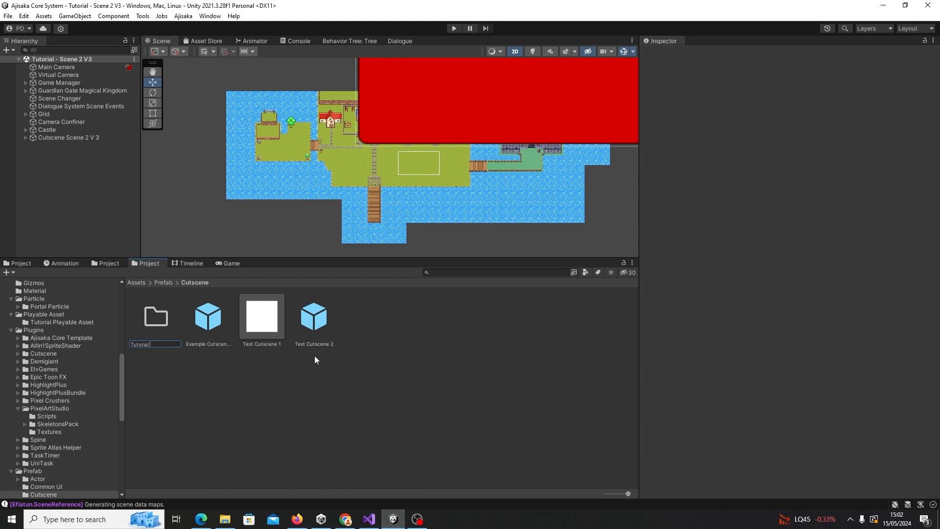
type(" Cutscene")
key("Return")
double_click(152, 321)
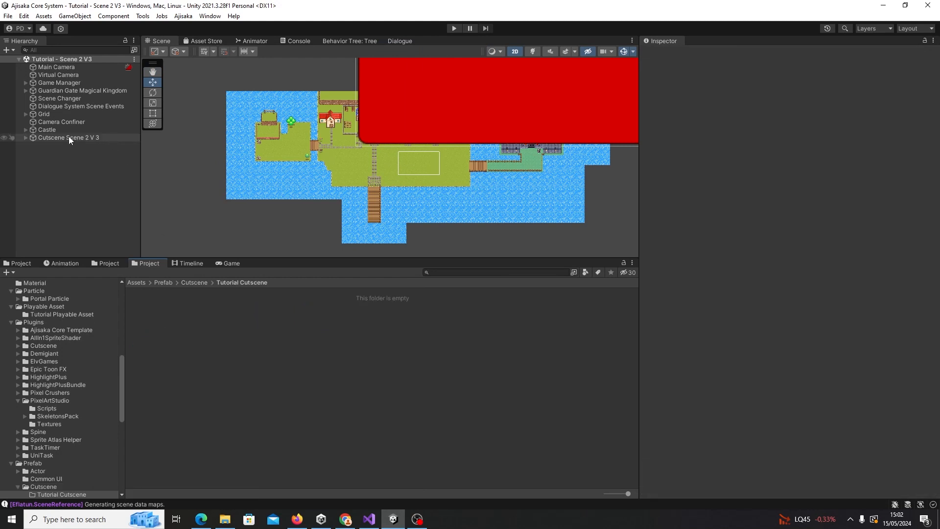
- Make Cutscene Scene 2 V 3 a prefab in the Tutorial Cutscene folder, then delete its instance from the scene and save
left_click_drag(63, 136, 198, 369)
left_click(95, 137)
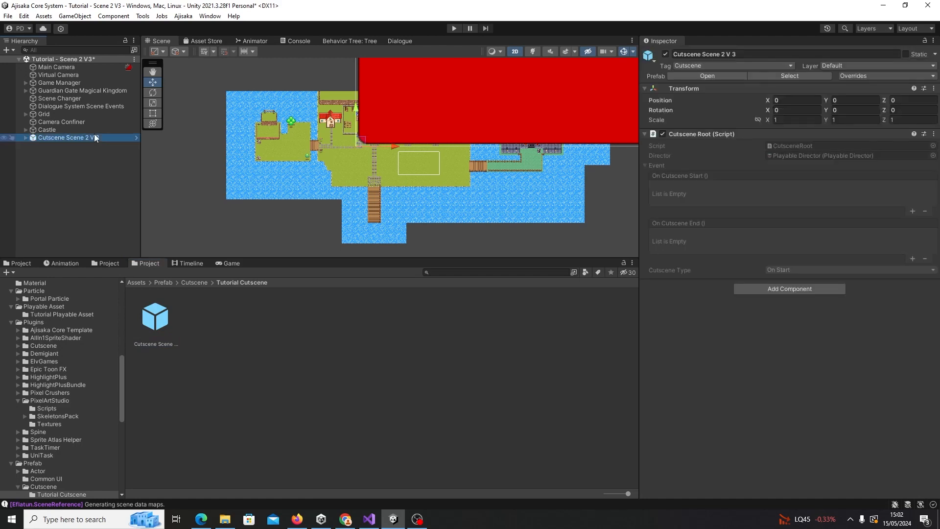
key("Delete")
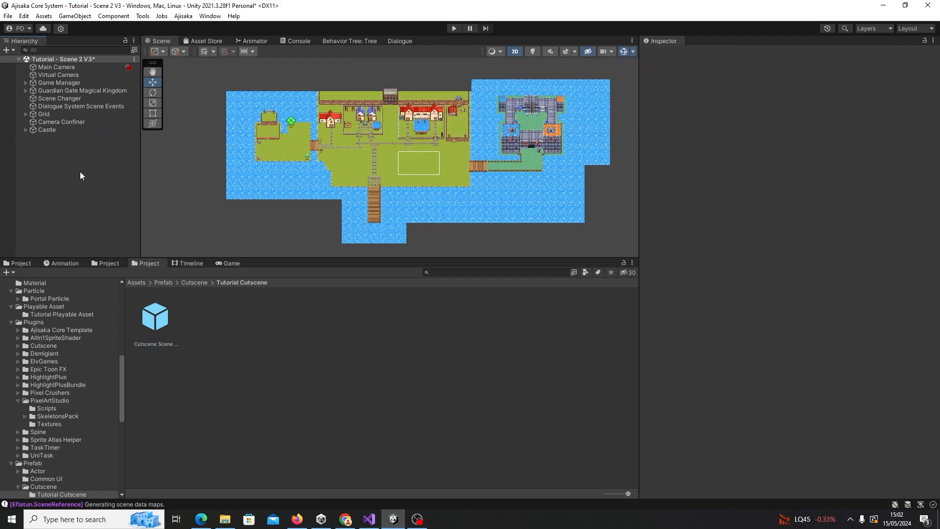
key("ctrl+s")
left_click_drag(289, 258, 288, 244)
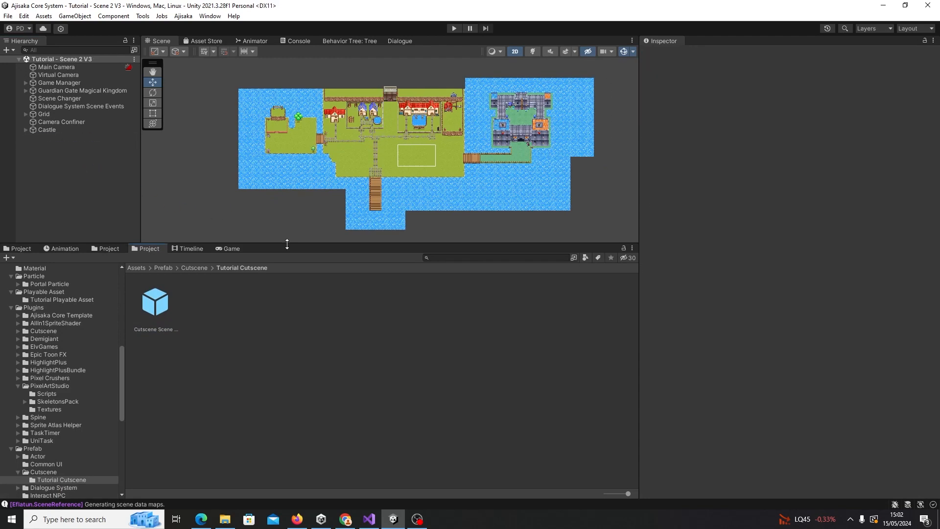
left_click(163, 301)
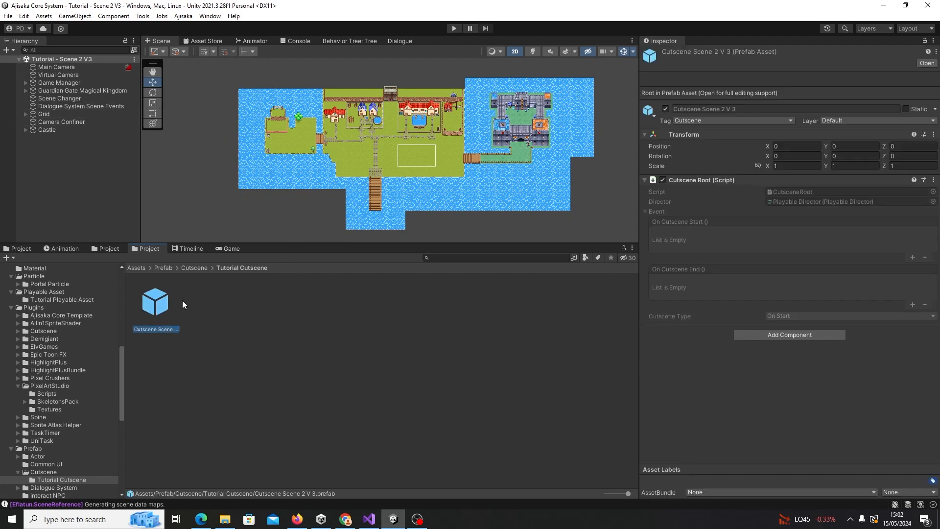
- Add the Initialization scene from the Assets > Scenes folder to the hierarchy alongside the open scene
left_click(98, 247)
left_click(24, 248)
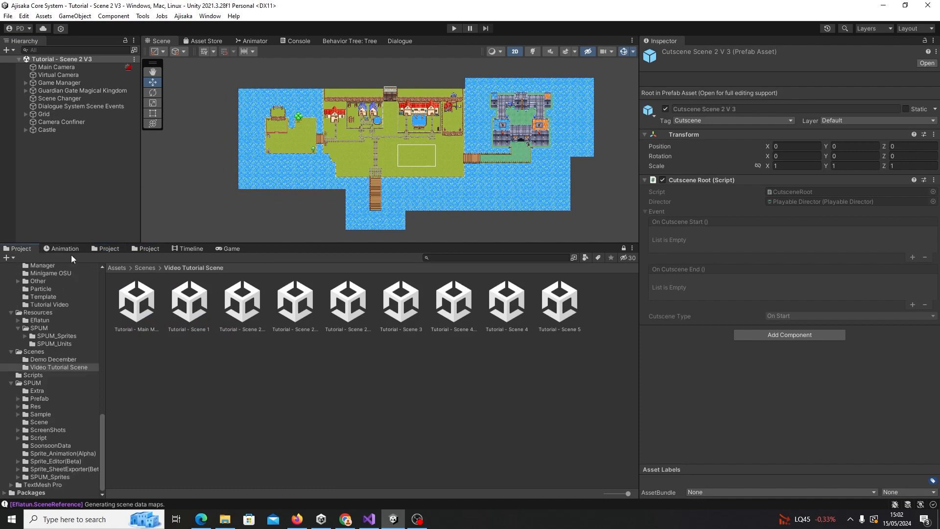
left_click(144, 268)
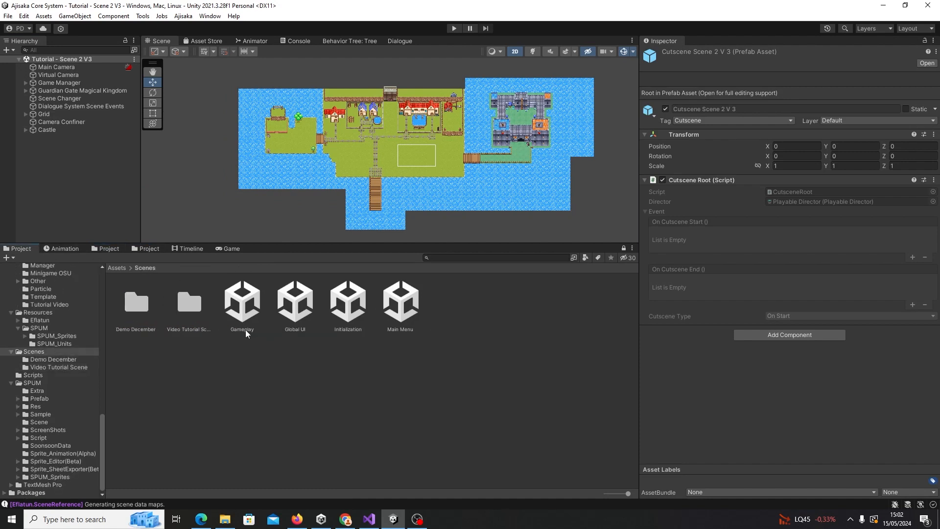
left_click_drag(348, 301, 74, 182)
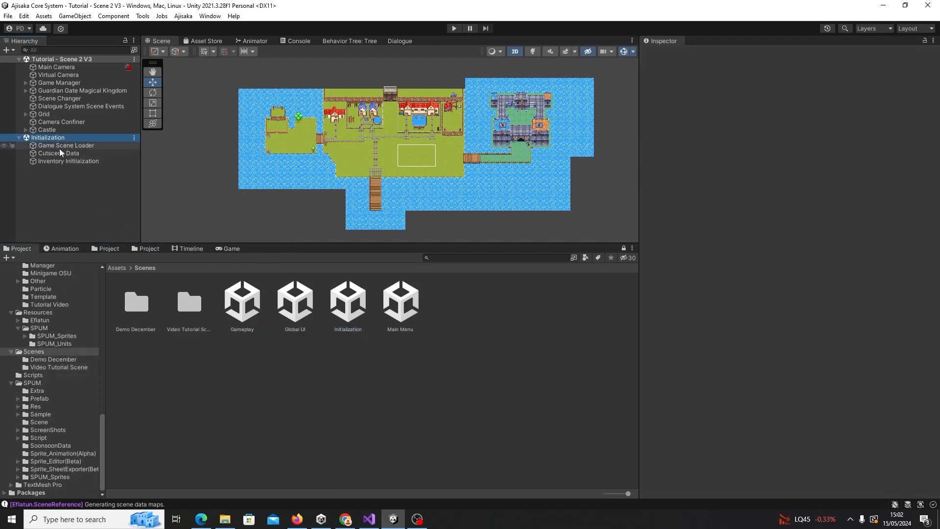
- Add a second Cutscene Data entry in the Initialization scene and name it "intro Scene 2V3 -=?"
left_click(64, 153)
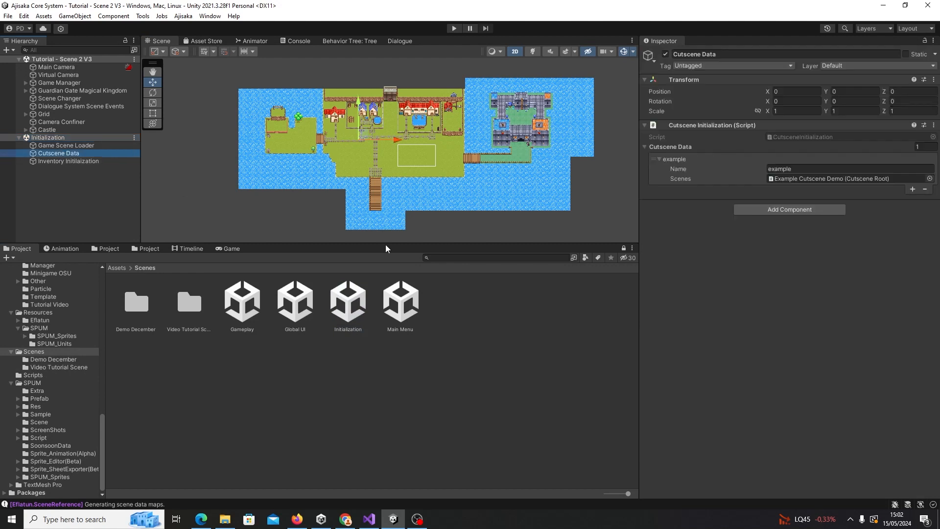
left_click(912, 191)
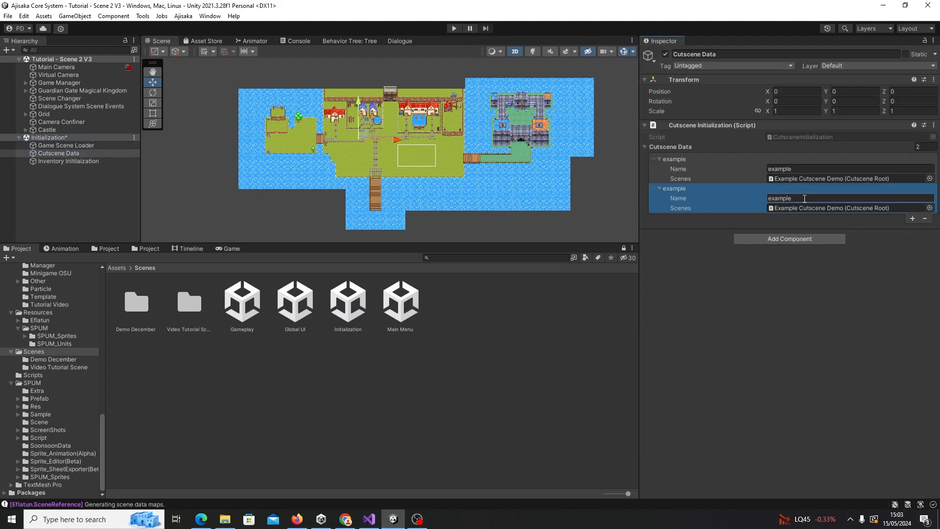
left_click(804, 198)
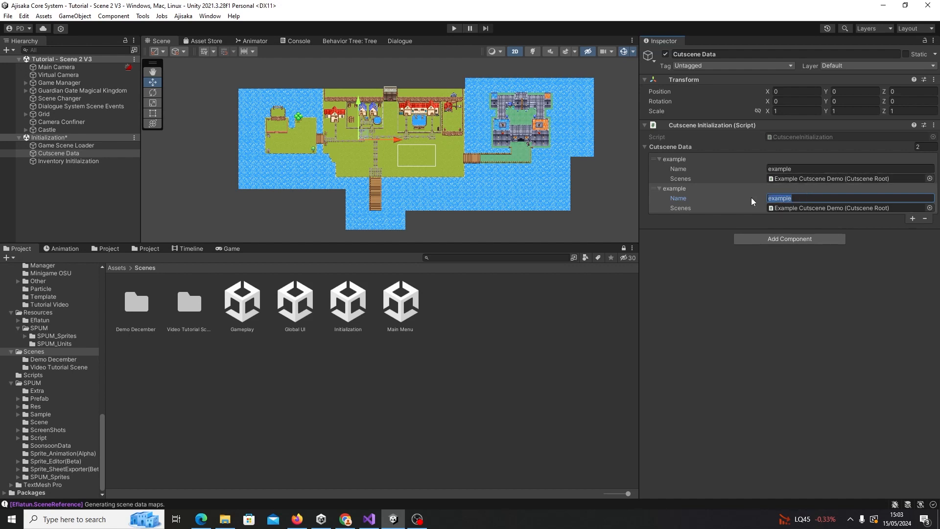
type("c")
type("ntro")
type("Scene2V")
type("3 -=")
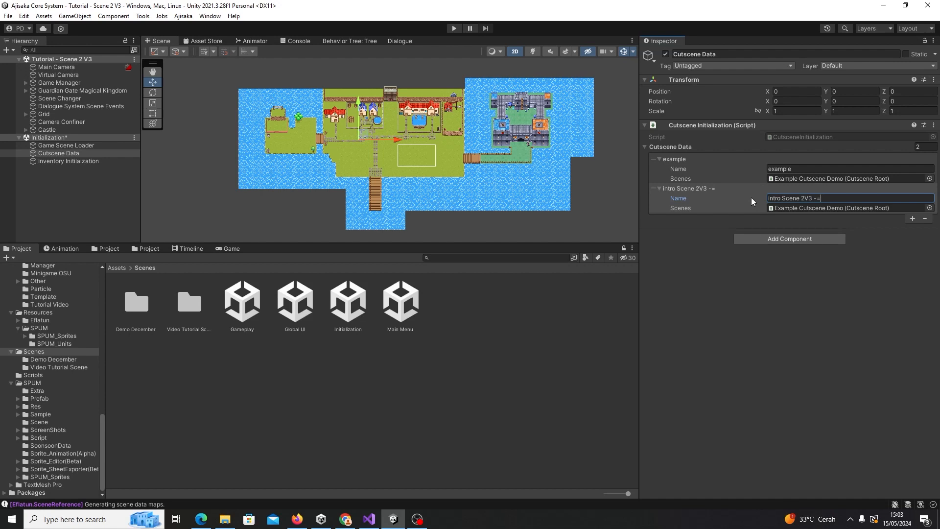
type("?")
key("Return")
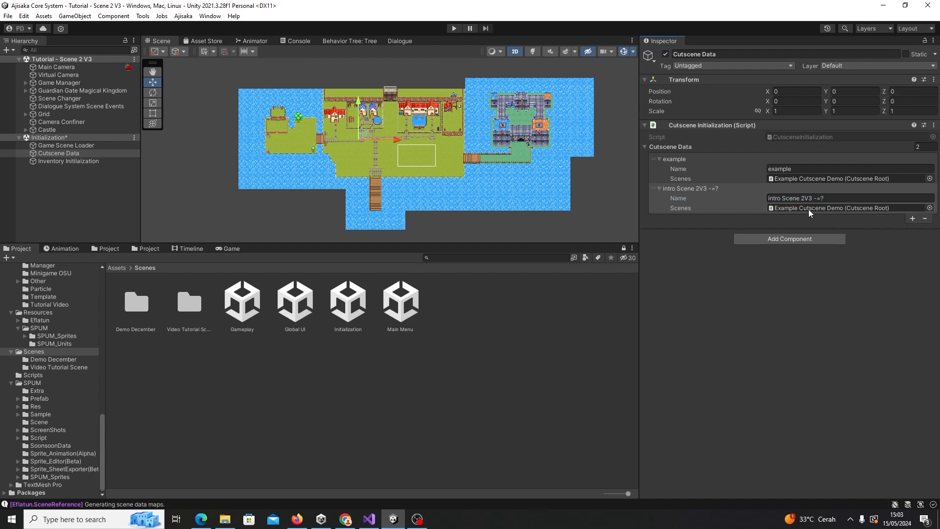
left_click(703, 293)
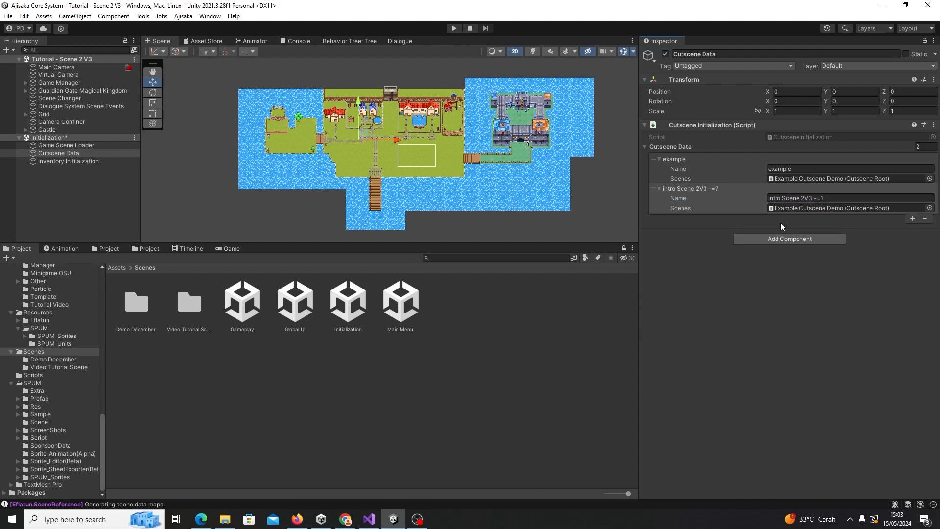
- Assign the Cutscene Scene 2 V 3 prefab as the new cutscene entry's Scenes reference and save the Initialization scene
left_click(689, 210)
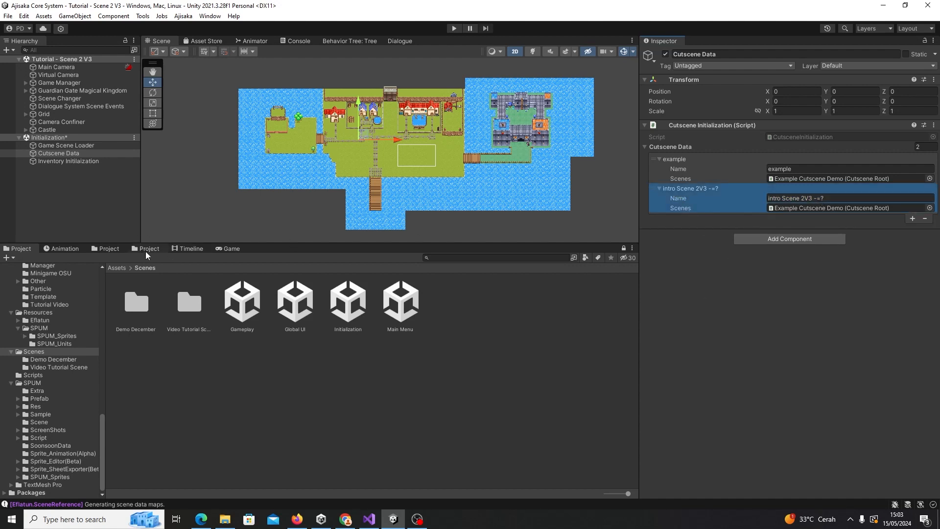
left_click(831, 210)
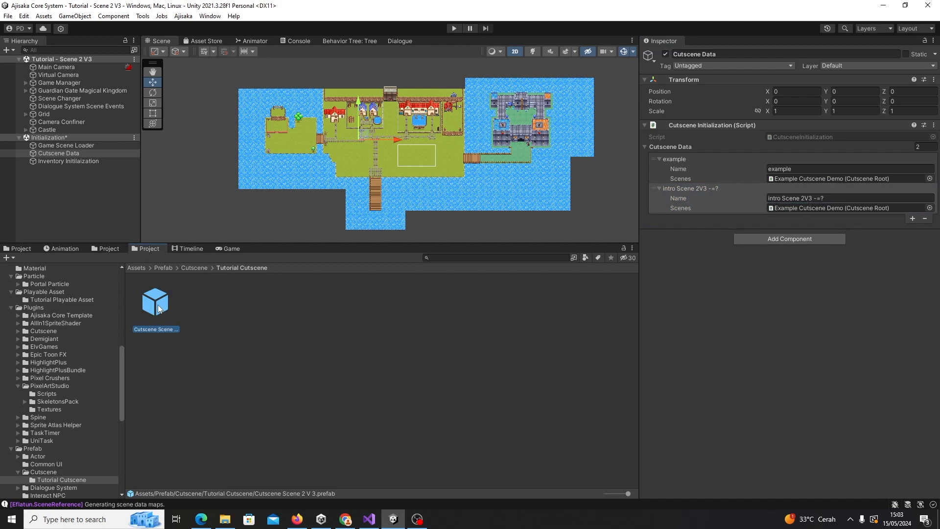
left_click_drag(158, 308, 791, 213)
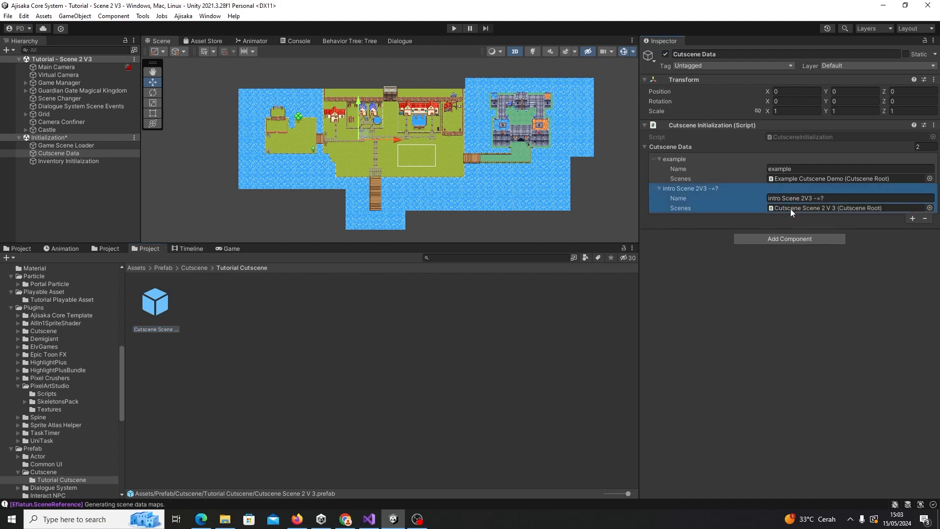
left_click(73, 161)
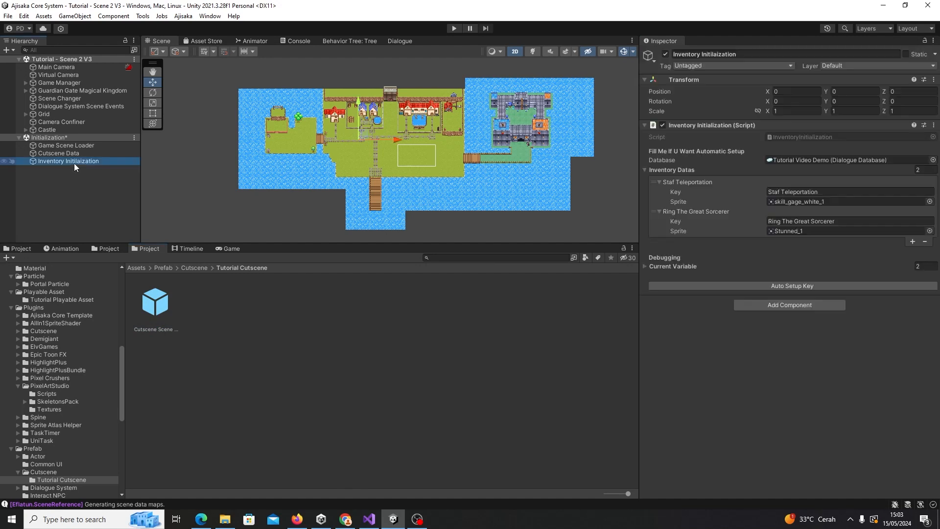
left_click(123, 155)
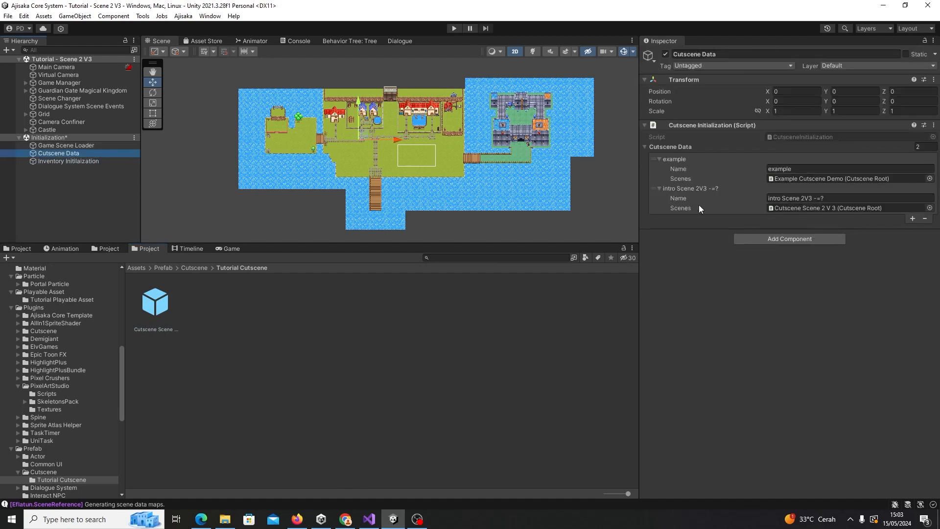
key("ctrl+s")
right_click(59, 138)
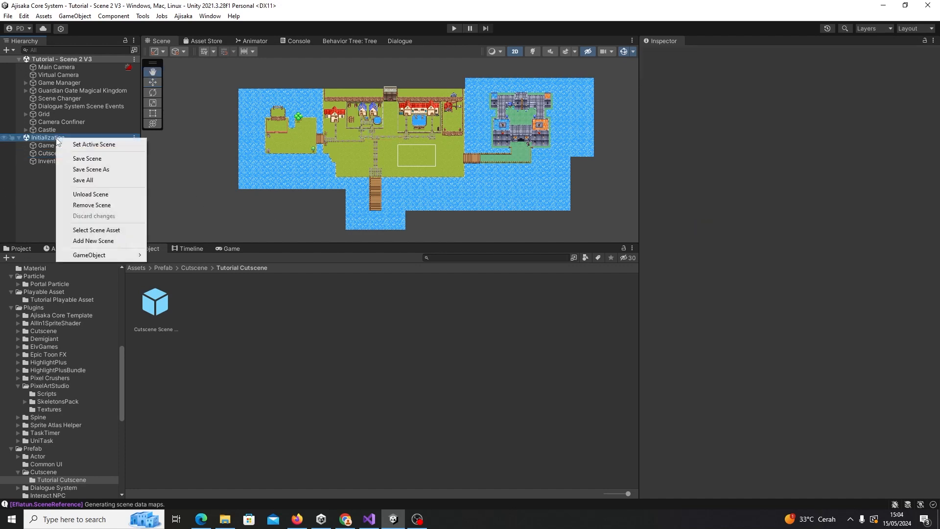
left_click(54, 135)
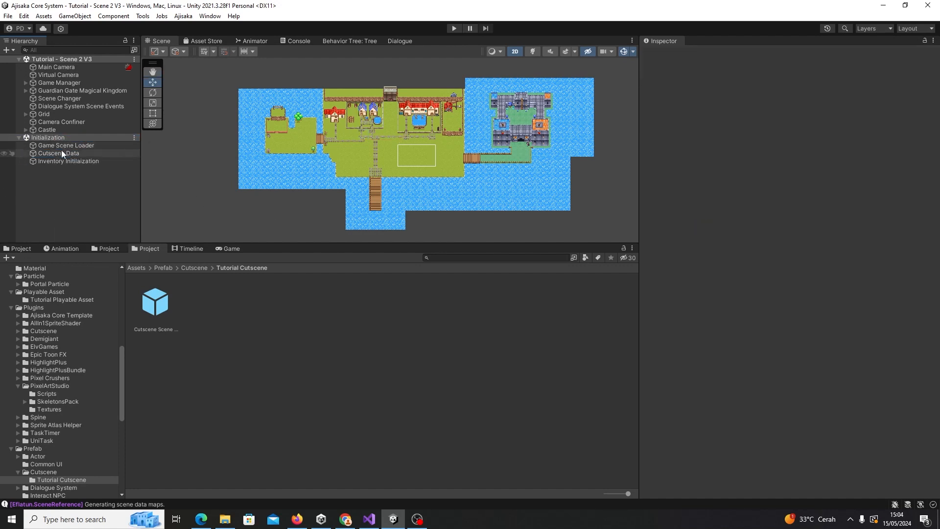
- Set Testing Scene 1 of the Game Scene Loader to Tutorial - Scene 2 V3 and save the scene
left_click(60, 146)
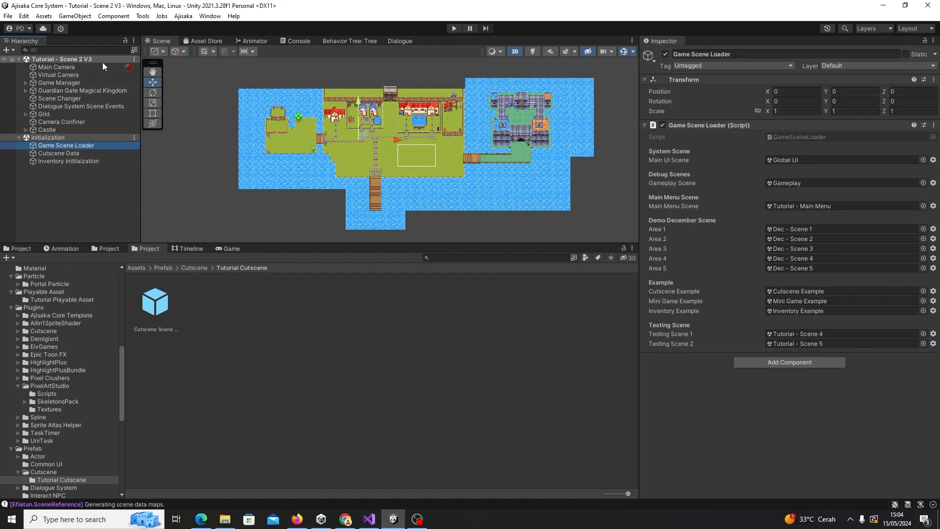
left_click(923, 334)
left_click(930, 307)
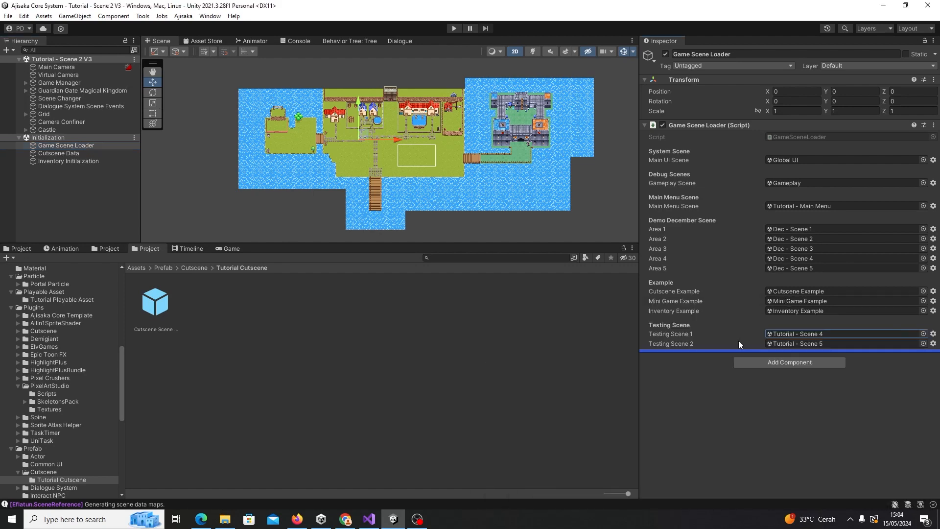
left_click(923, 333)
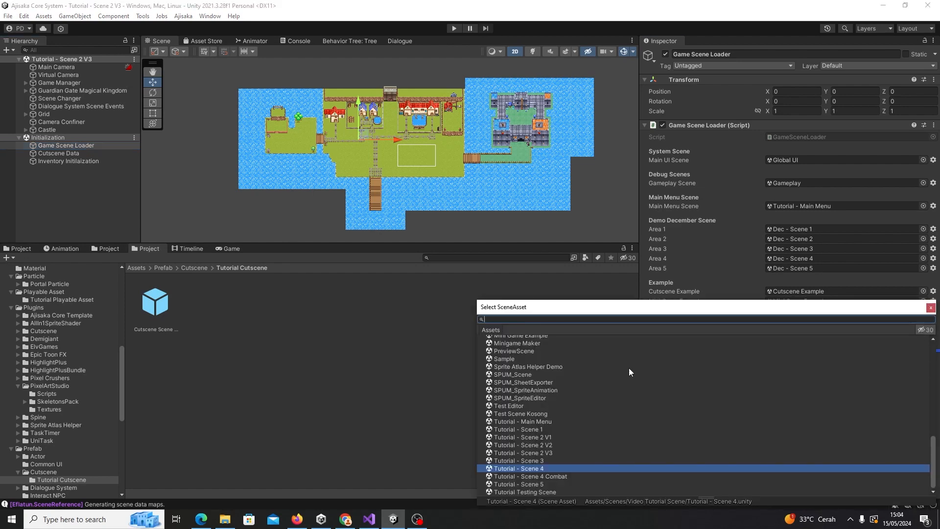
type("tutorial")
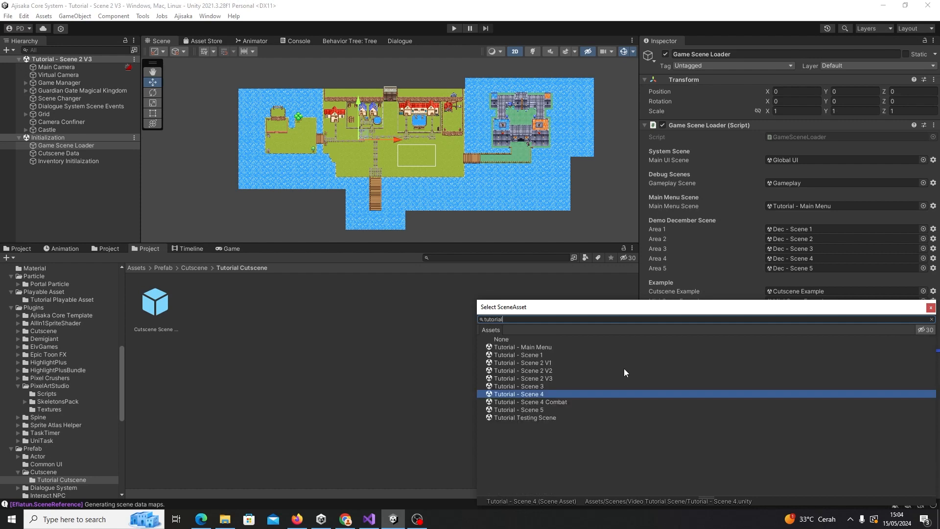
double_click(555, 378)
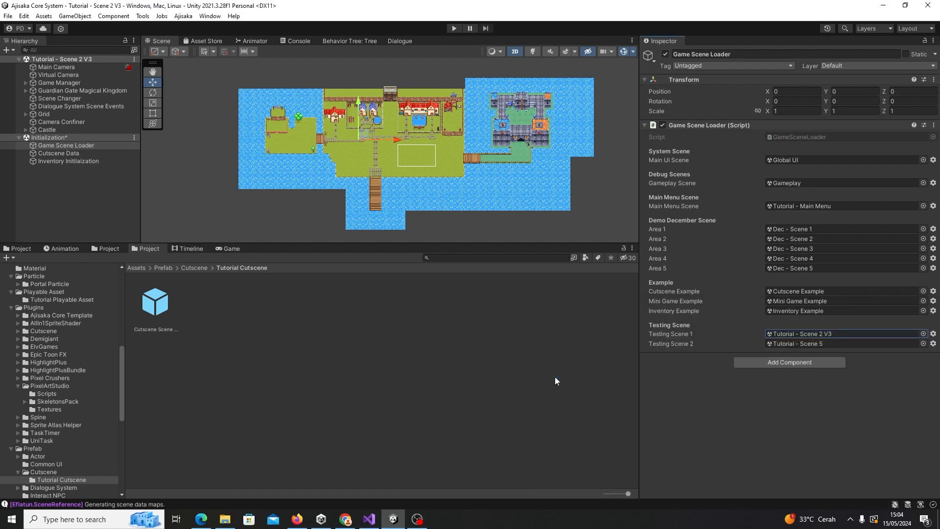
left_click(25, 198)
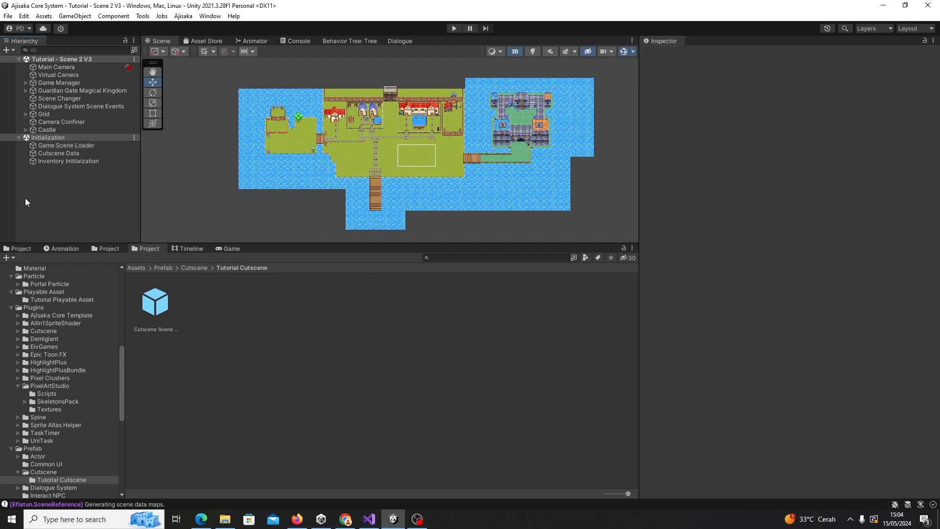
- Run the Testing 1 debug scenario to check that the tutorial scene loads, and stop play mode
left_click(184, 16)
mouse_move(203, 37)
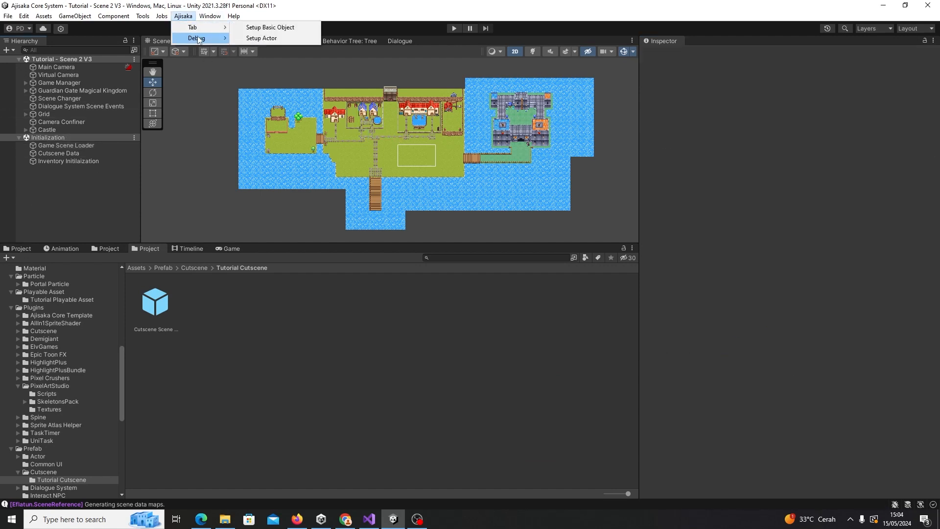
mouse_move(258, 39)
mouse_move(332, 42)
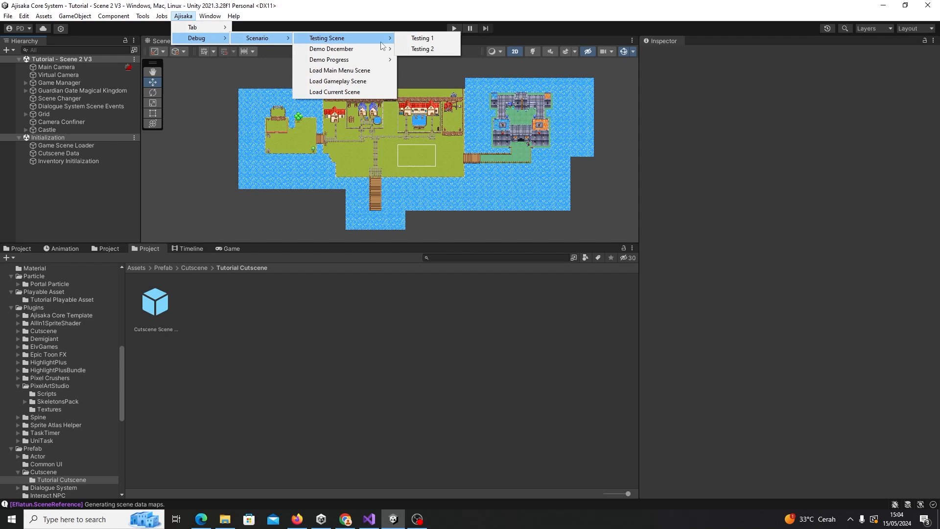
left_click(417, 39)
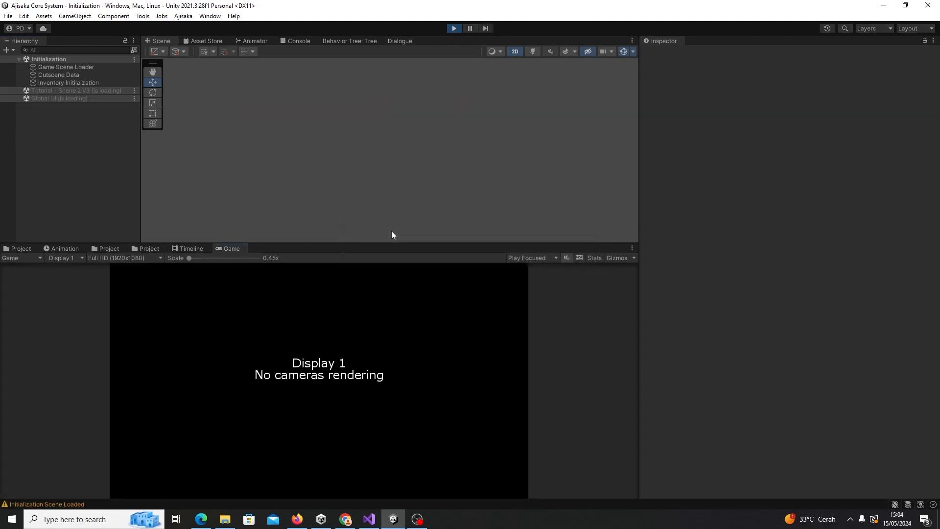
left_click(454, 28)
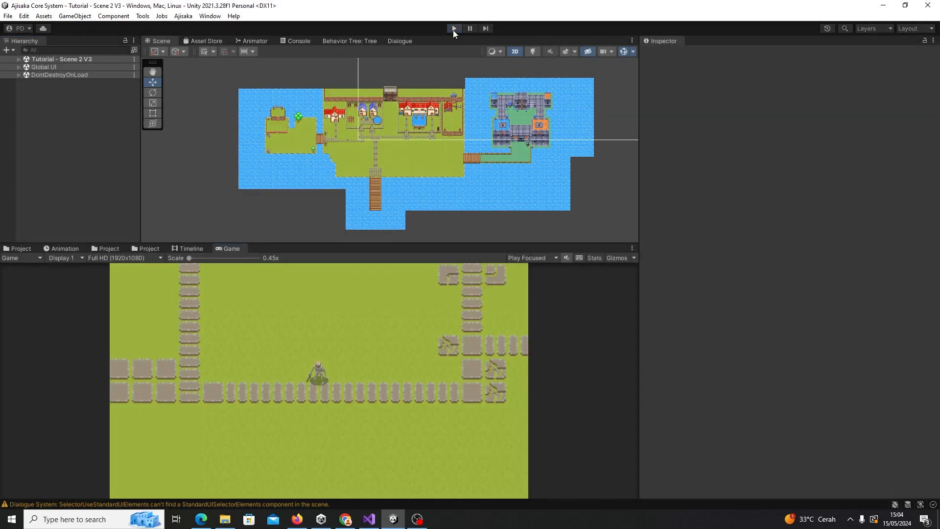
- Enable Play Cutscene On Start on the Game Manager, set its Cutscene Key to "intro Scene 2V3 -=?" and save
left_click(55, 83)
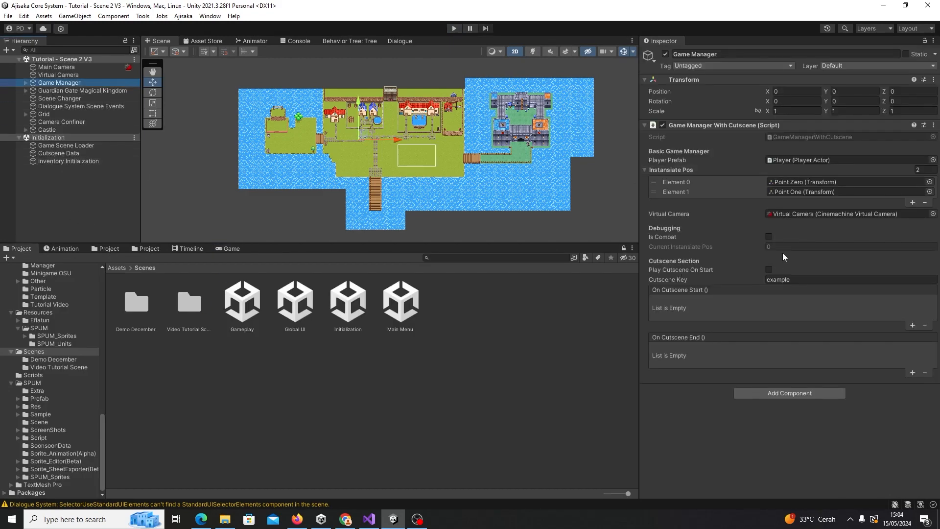
left_click(768, 269)
left_click(805, 279)
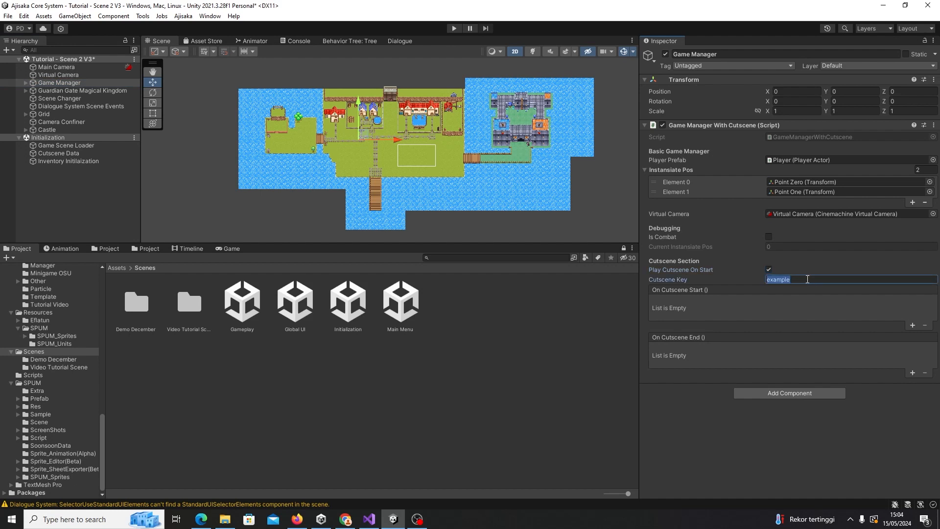
type("intro Scene 2V3 --?")
key("ctrl+s")
- Compare the Game Manager's Cutscene Key with the second entry's name in Cutscene Data
left_click(101, 162)
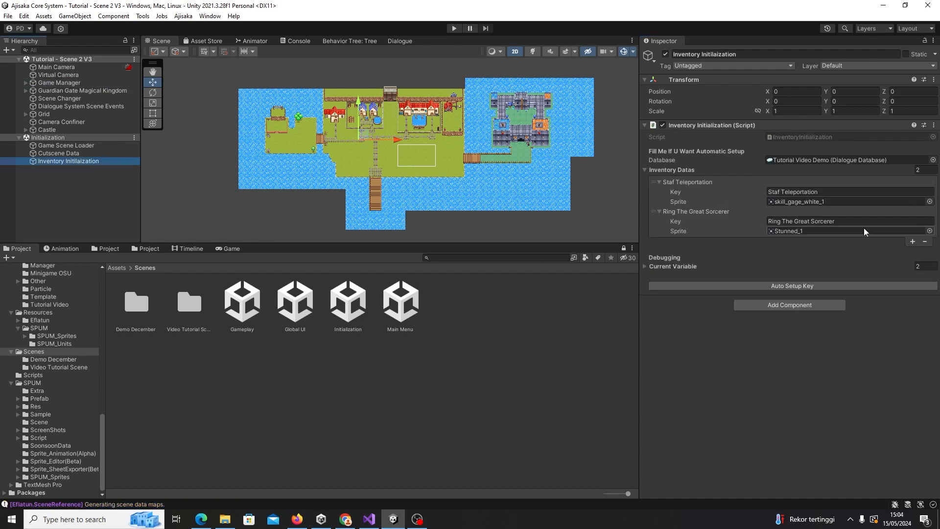
left_click(119, 153)
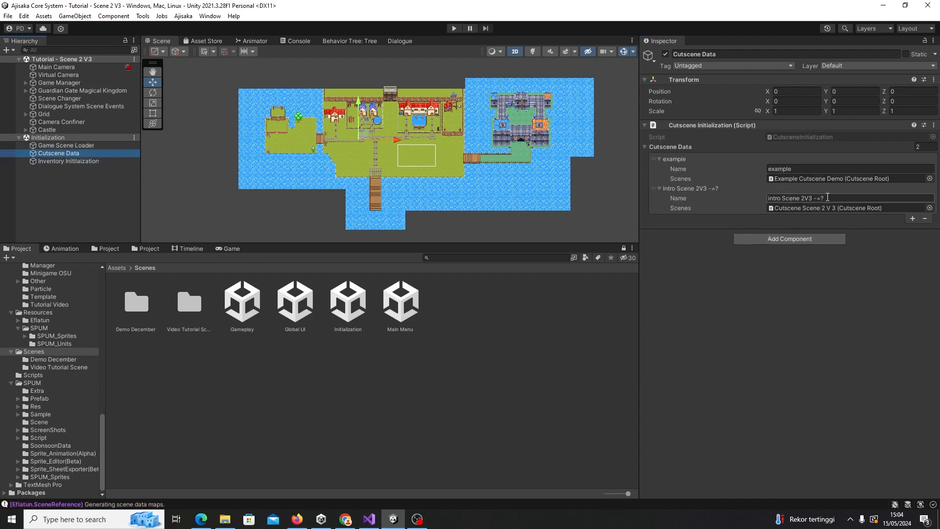
left_click(102, 83)
left_click(838, 279)
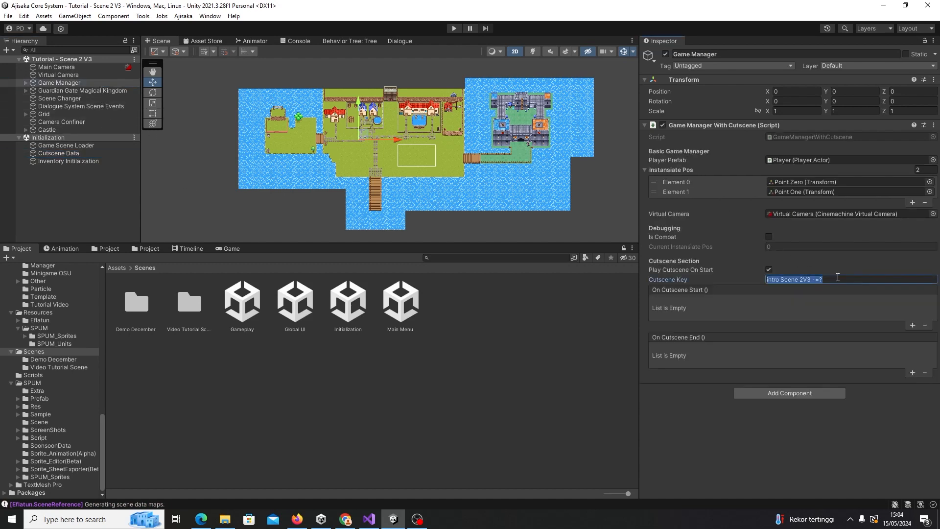
left_click(840, 279)
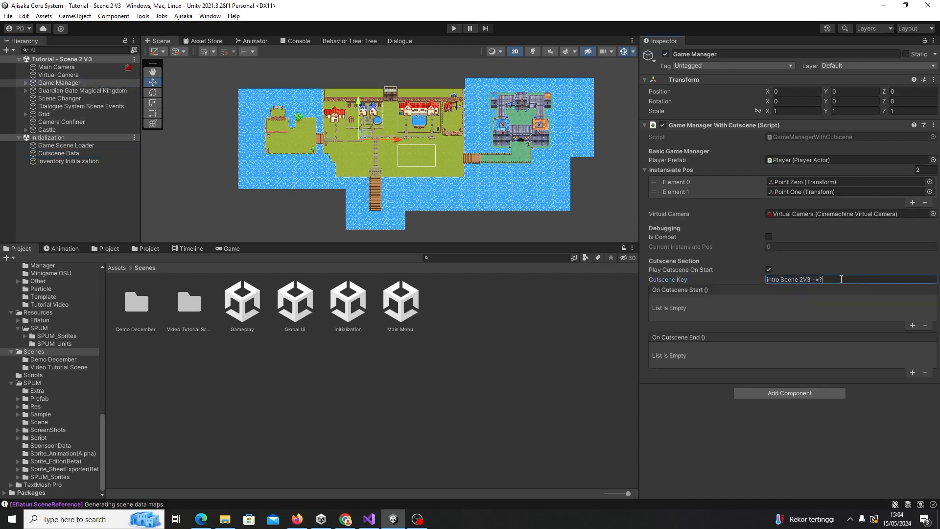
- Run the game to test the intro cutscene, walk the player character around, and stop play mode
left_click(454, 29)
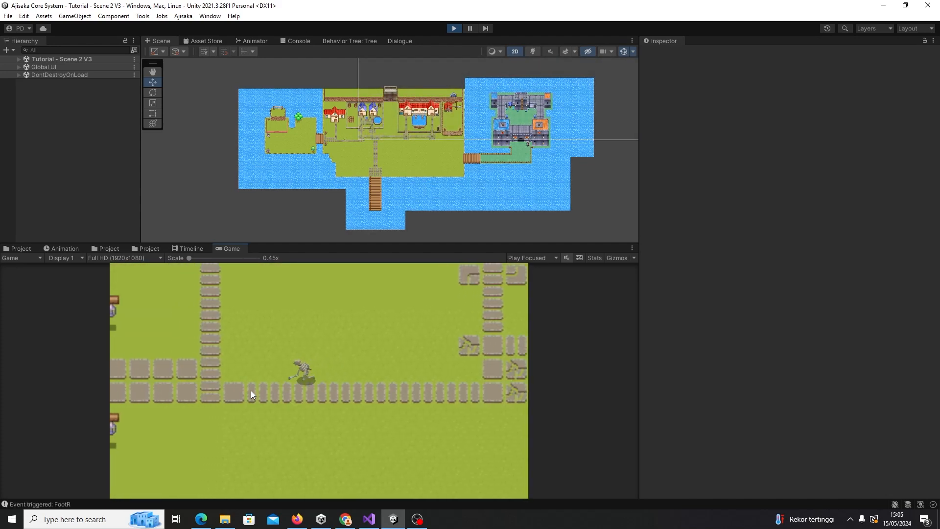
key("w")
key("d")
key("s")
left_click(454, 30)
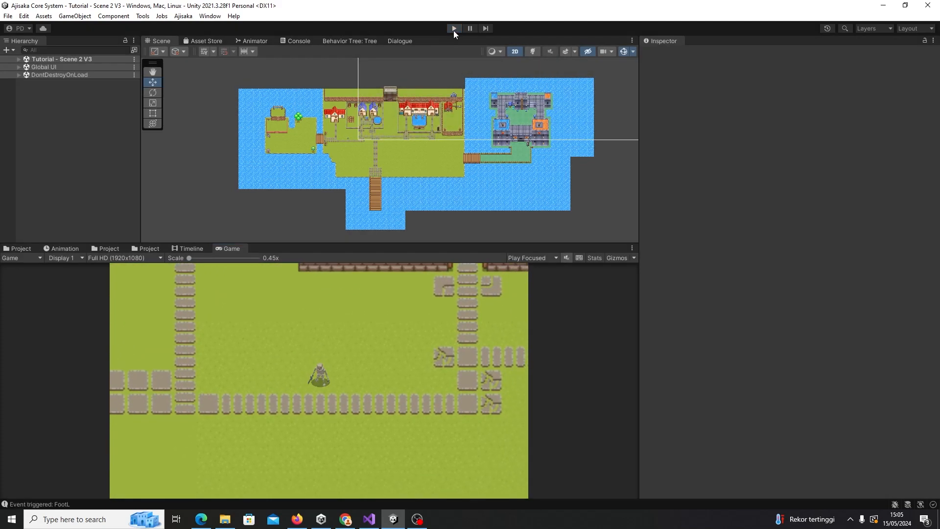
- Enlarge the scene view, then unload the Initialization scene and remove it from the hierarchy
left_click_drag(269, 244, 268, 342)
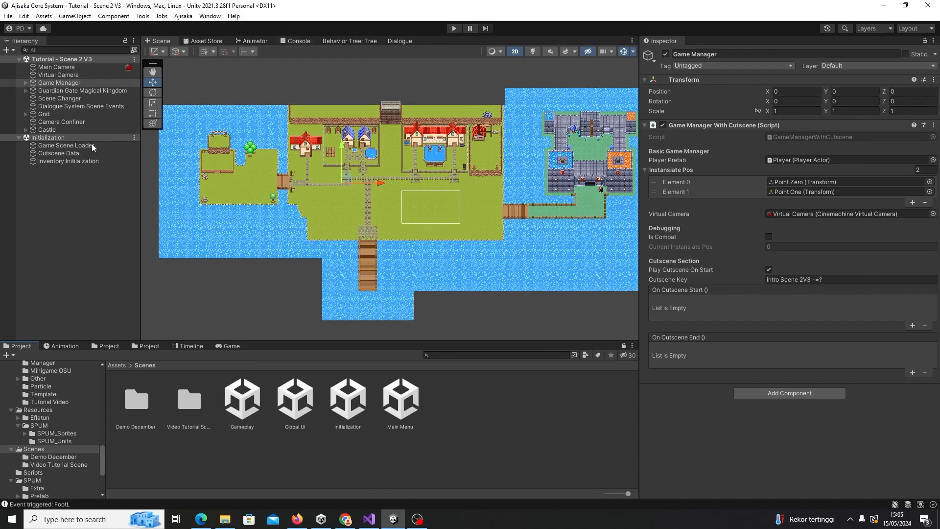
right_click(71, 137)
left_click(99, 193)
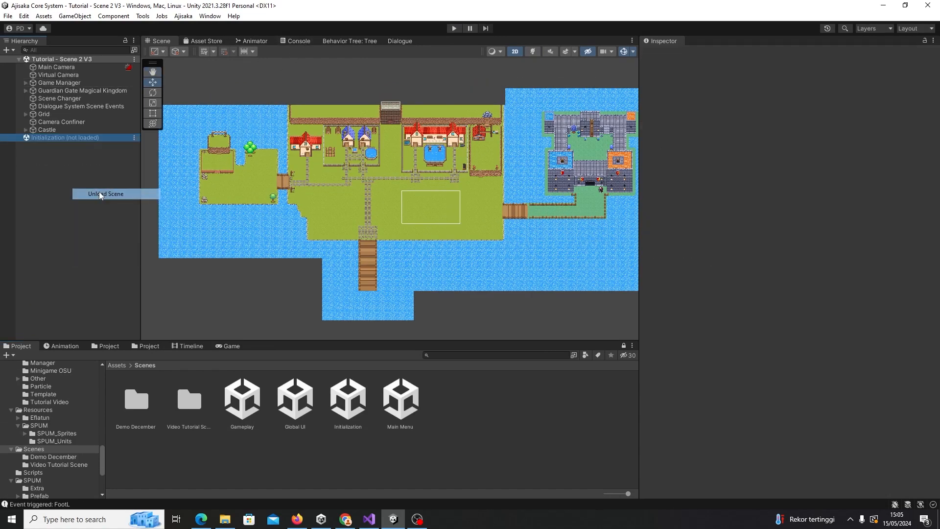
right_click(75, 137)
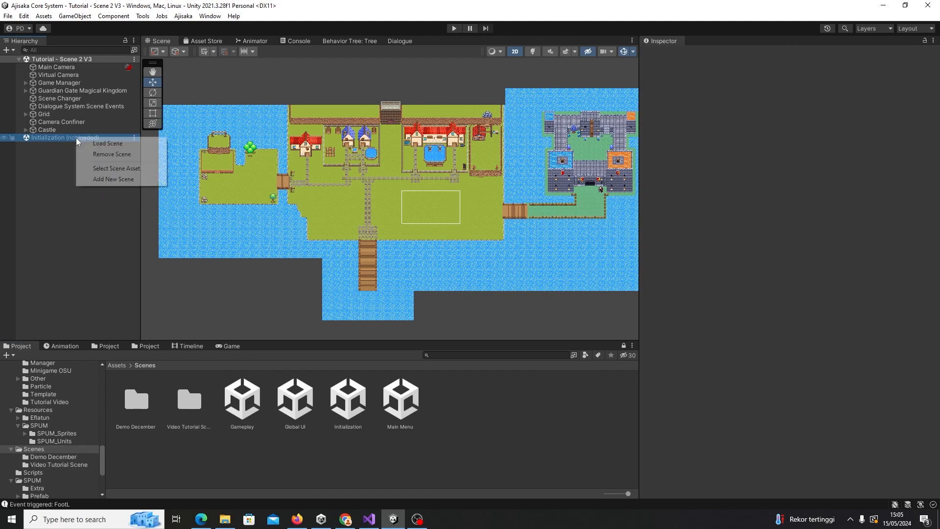
left_click(111, 154)
scroll(369, 187, "up", 6)
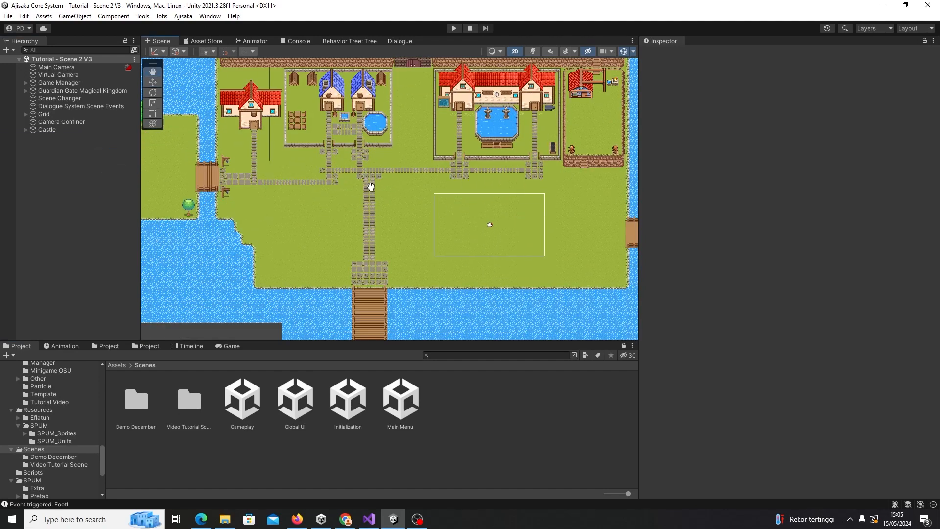
scroll(379, 187, "up", 6)
scroll(389, 192, "down", 6)
middle_click_drag(388, 192, 381, 218)
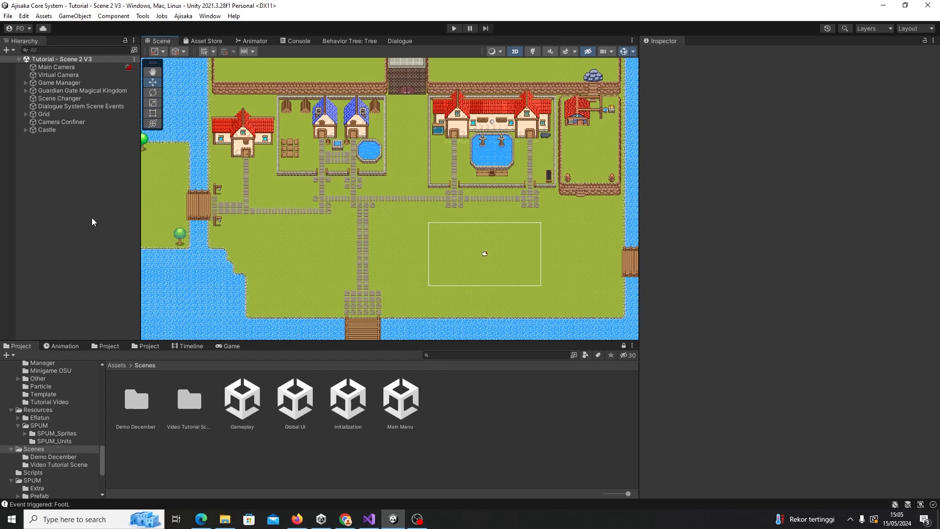
left_click(93, 91)
middle_click_drag(386, 186, 384, 194)
left_click(90, 184)
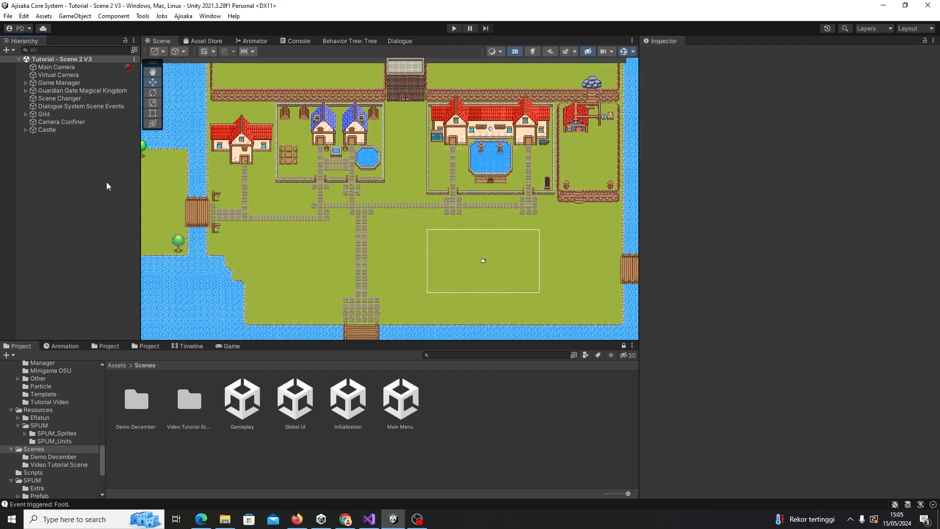
middle_click_drag(318, 194, 307, 173)
- Disable Play Cutscene On Start on the Game Manager and save the scene
left_click(101, 90)
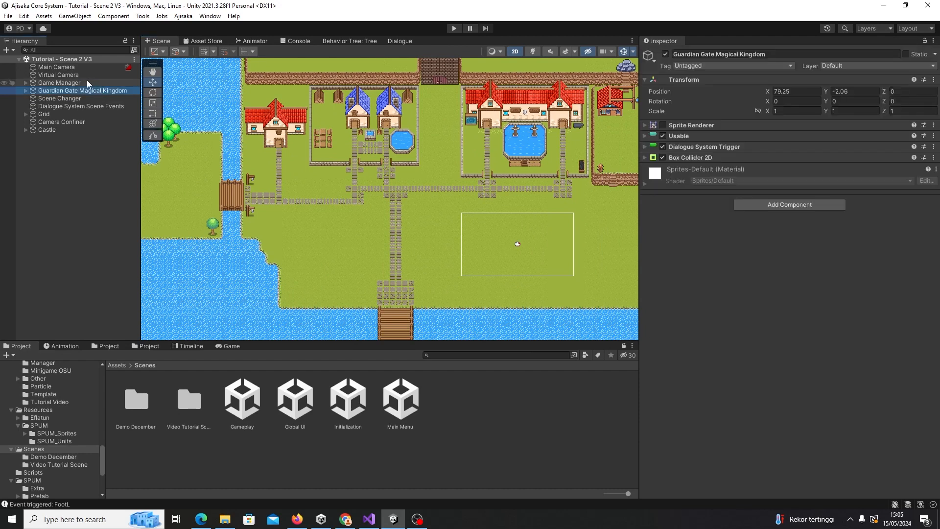
left_click(87, 82)
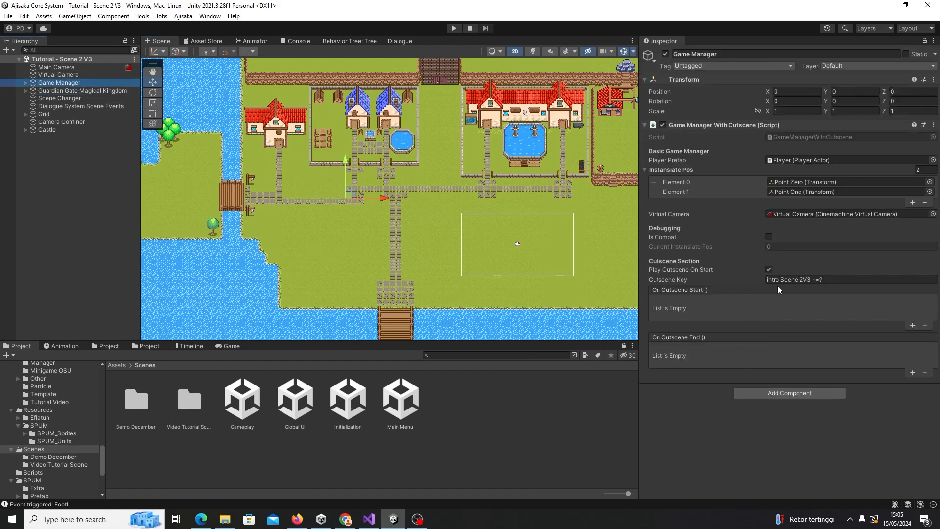
left_click(768, 269)
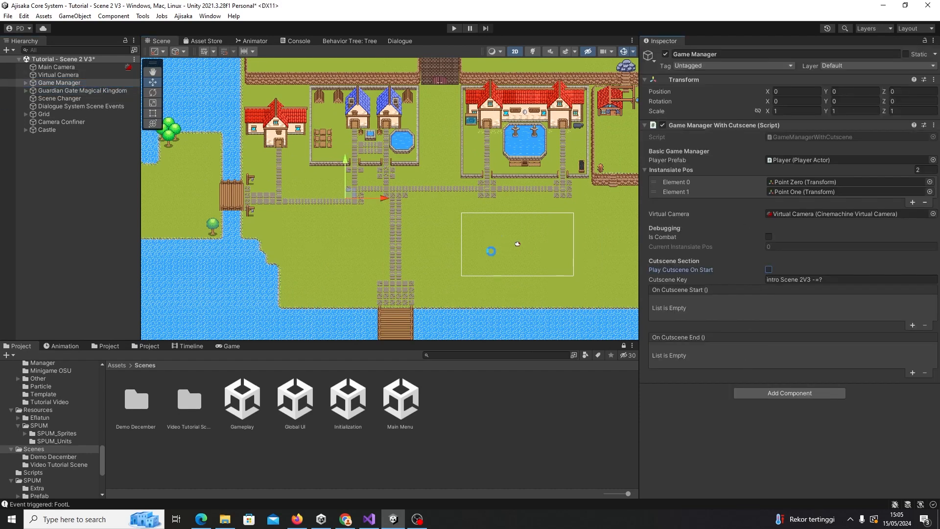
key("ctrl+s")
- Create an empty game object at the root of the scene and name it "Cutscene Player"
middle_click_drag(491, 251, 489, 217)
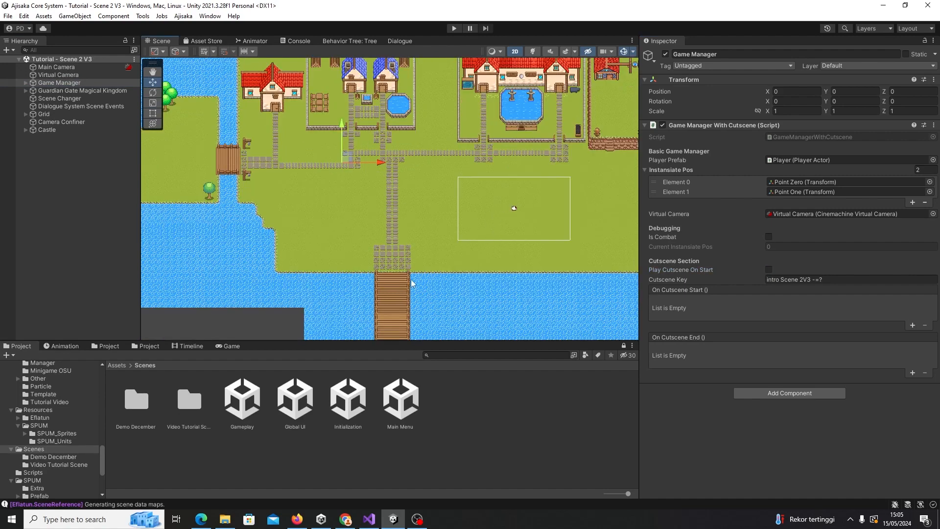
middle_click_drag(494, 167, 495, 204)
scroll(468, 185, "down", 3)
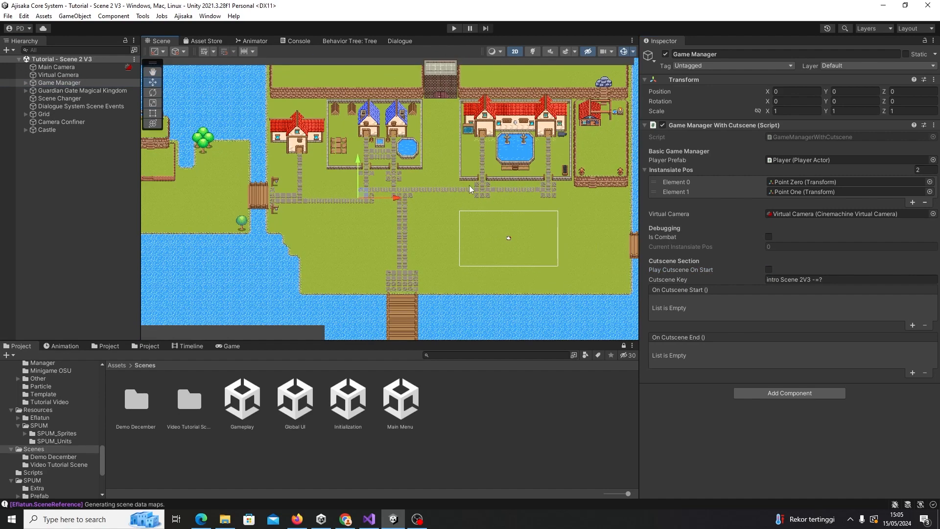
left_click(98, 200)
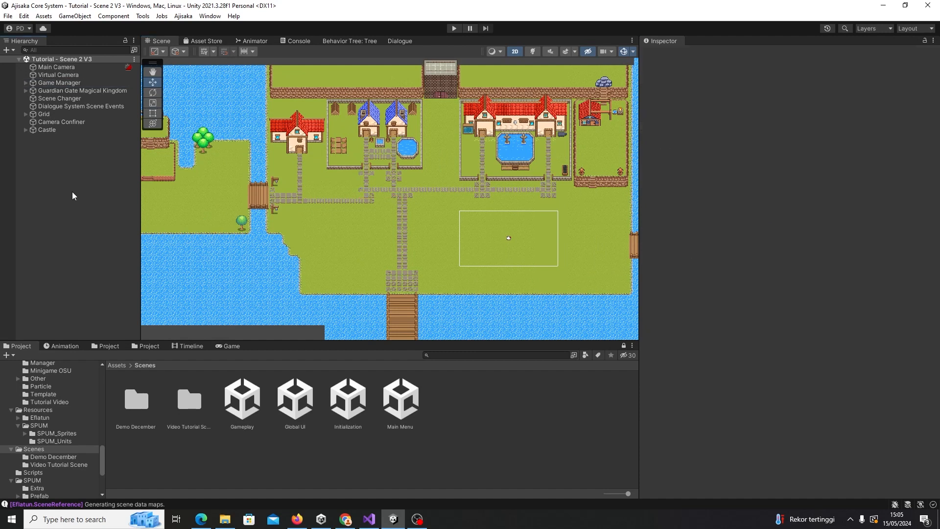
right_click(73, 192)
left_click(110, 323)
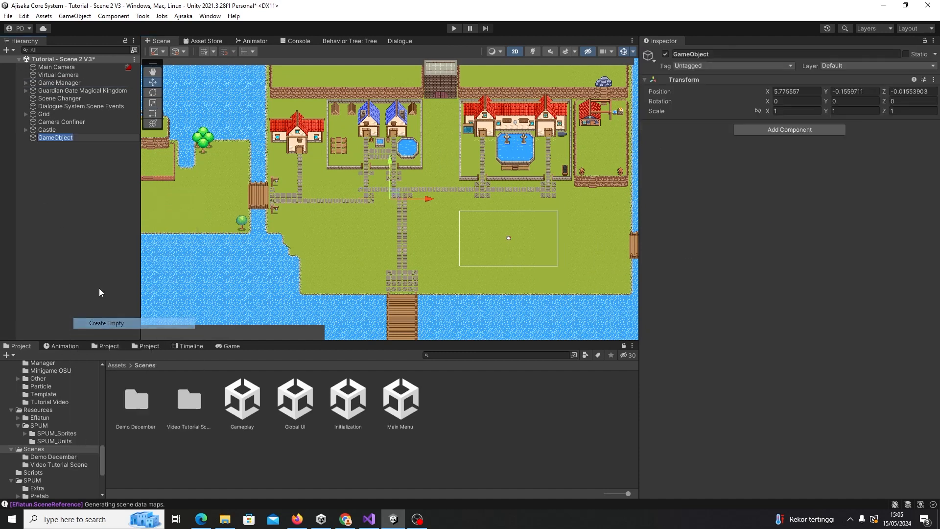
left_click(723, 54)
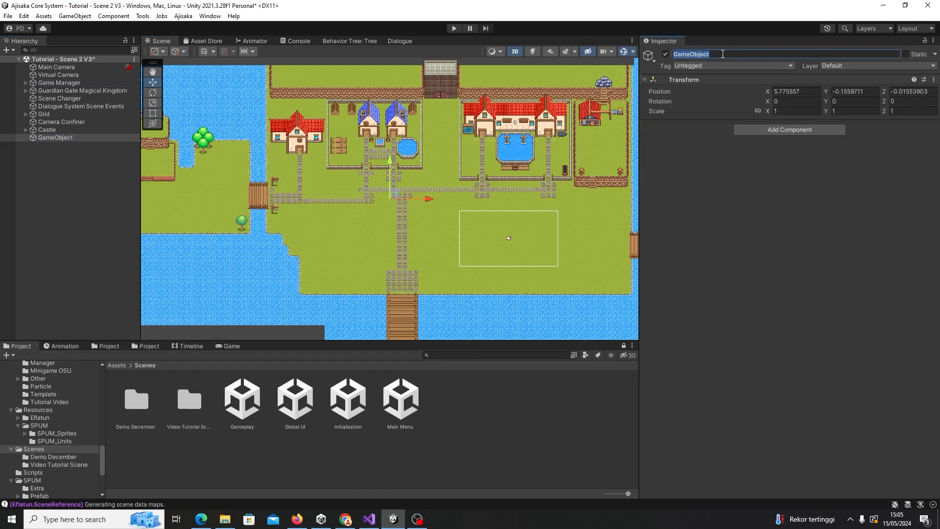
type("Cutscene Player")
- Set the Cutscene Player's position to 0, 0, 0
left_click(809, 92)
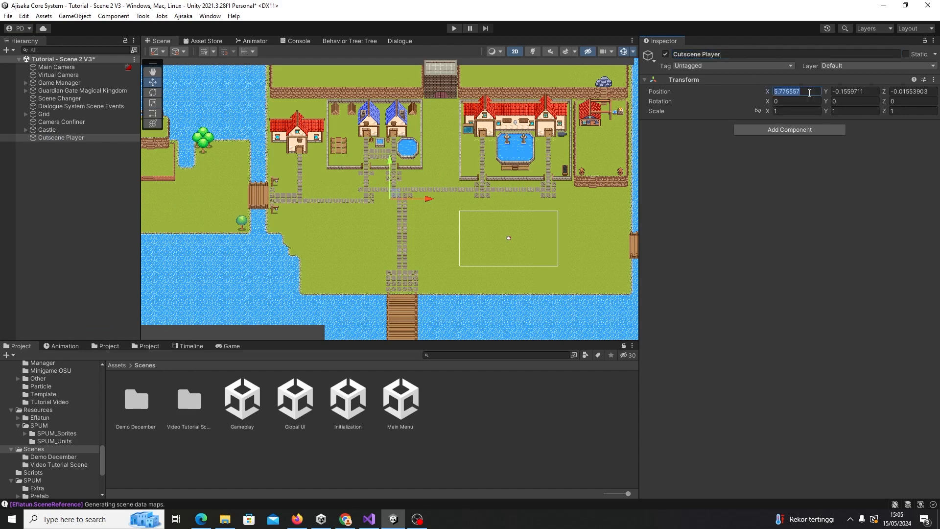
type("0")
key("Tab")
type("0")
key("Tab")
type("0")
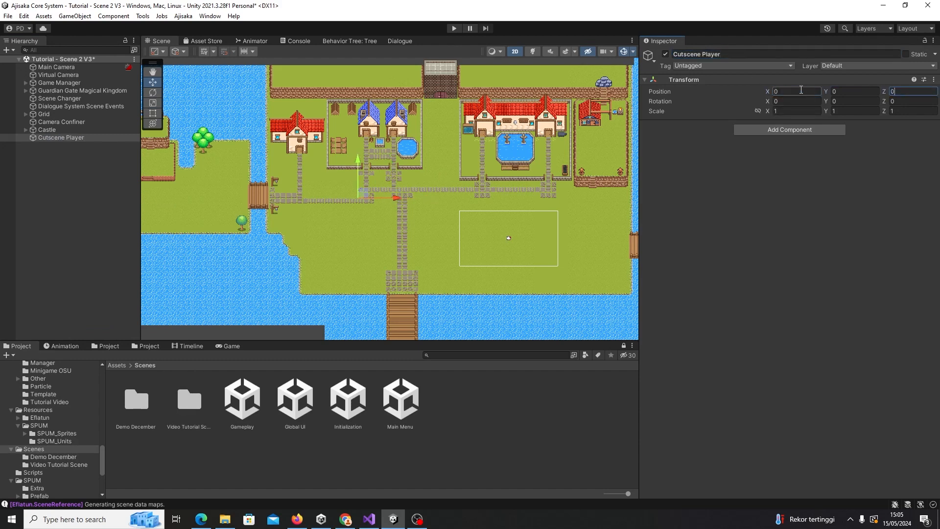
- Add the Play Spesific Cutscene script to Cutscene Player and set its Cutscene Key to "intro Scene 2V3 -=?"
left_click(762, 130)
key("Return")
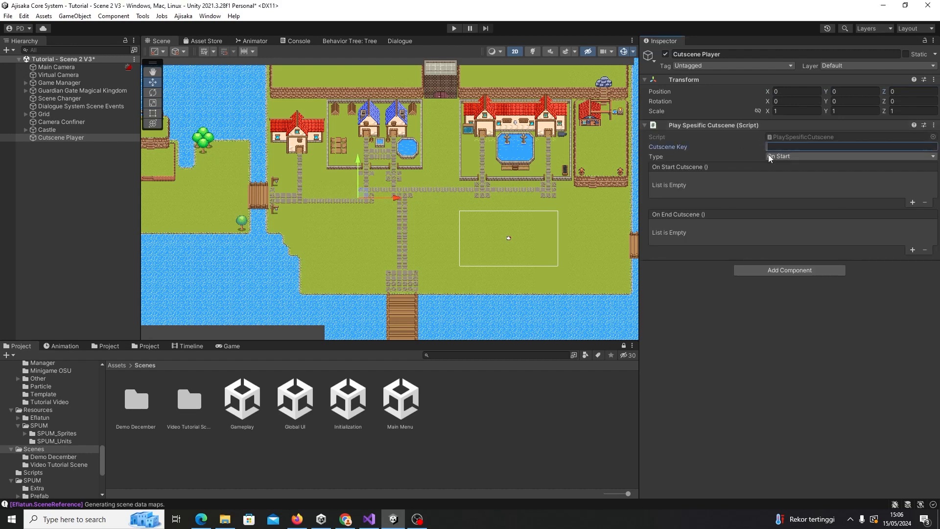
type("intro Scene 2V3 -=?")
key("Return")
- Examine the available Type options of the Play Spesific Cutscene component without changing the selection
left_click(822, 156)
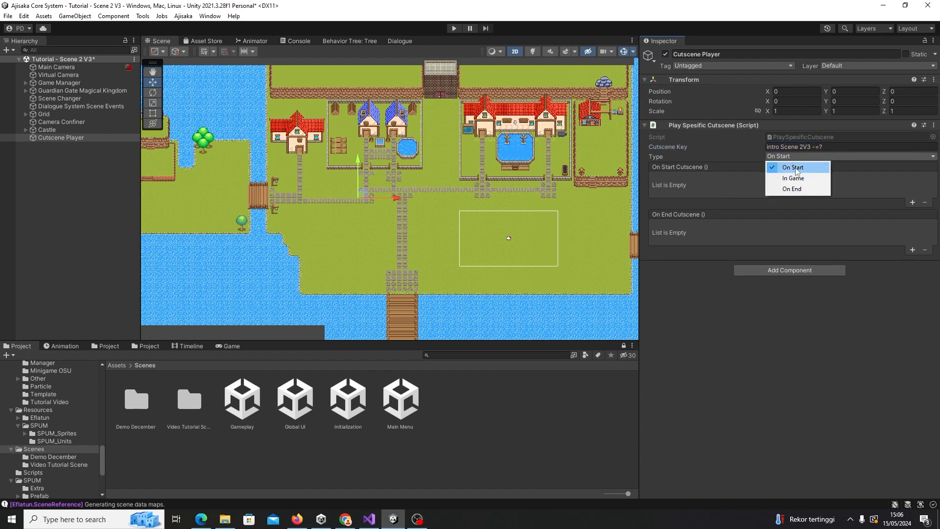
left_click(702, 153)
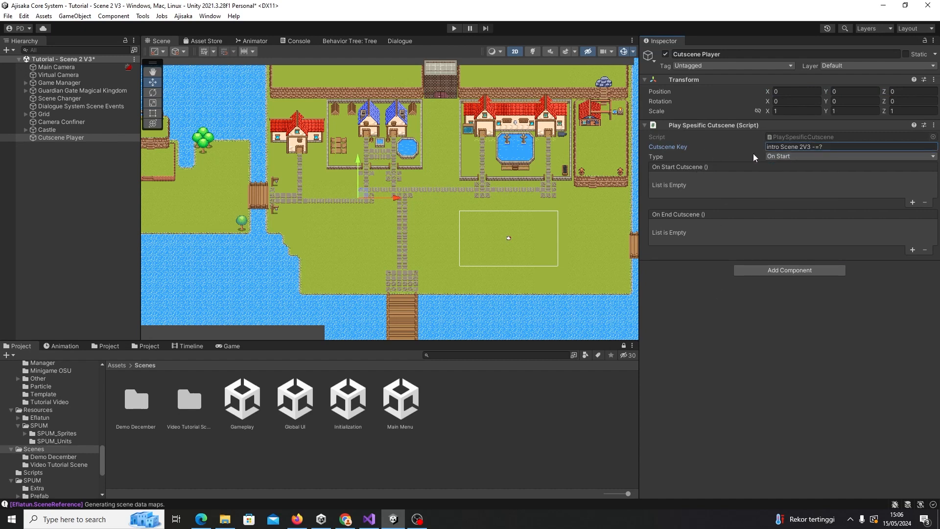
left_click(780, 156)
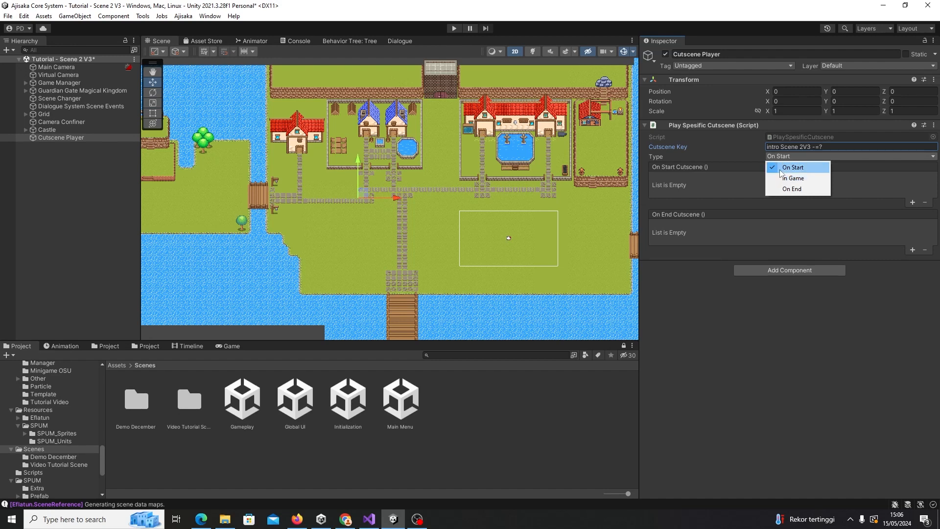
left_click(707, 158)
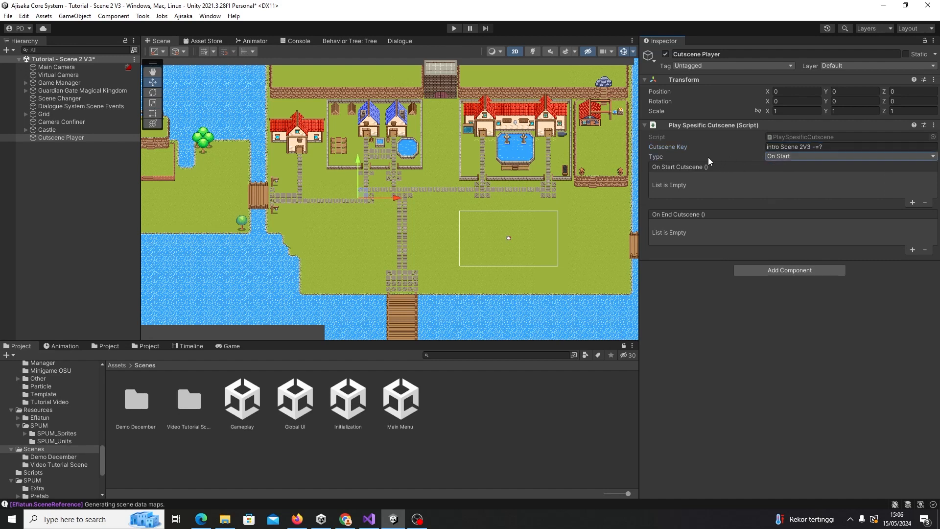
left_click(771, 157)
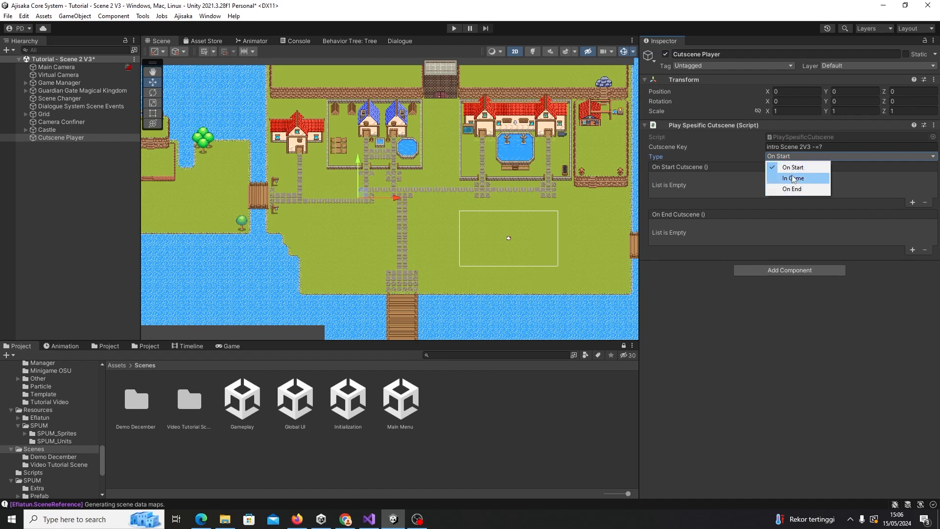
left_click(710, 160)
left_click(796, 156)
left_click(718, 157)
left_click(777, 156)
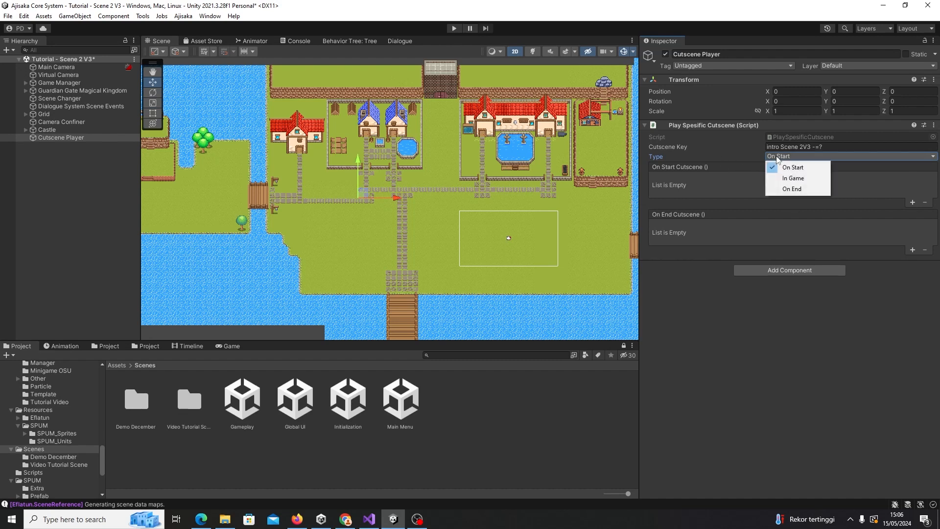
left_click(710, 156)
- Try the In Game and On End options for the Play Spesific Cutscene component's Type
left_click(797, 157)
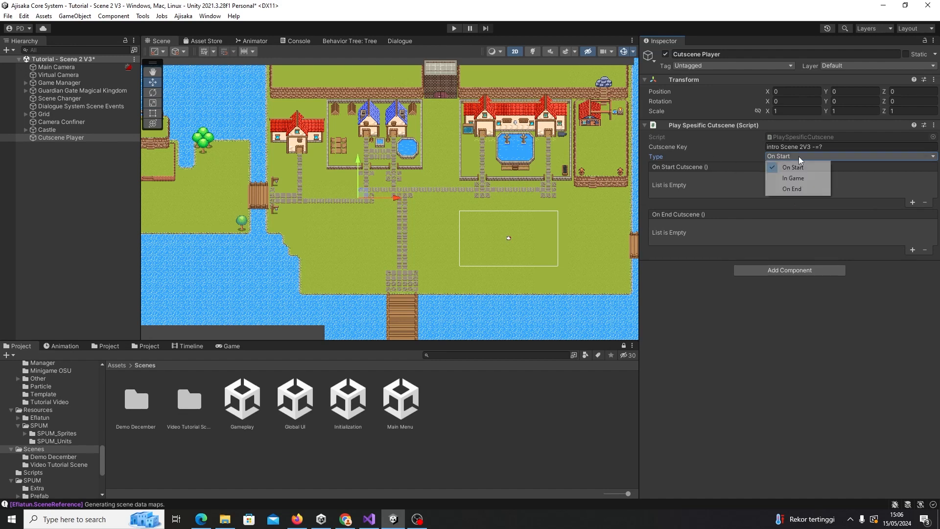
left_click(797, 177)
left_click(791, 155)
left_click(793, 189)
left_click(789, 157)
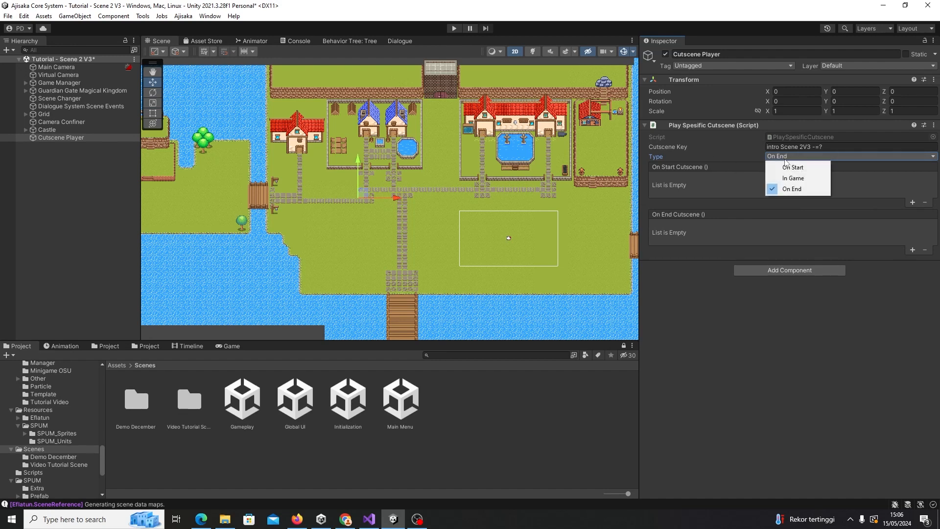
left_click(793, 177)
left_click(791, 156)
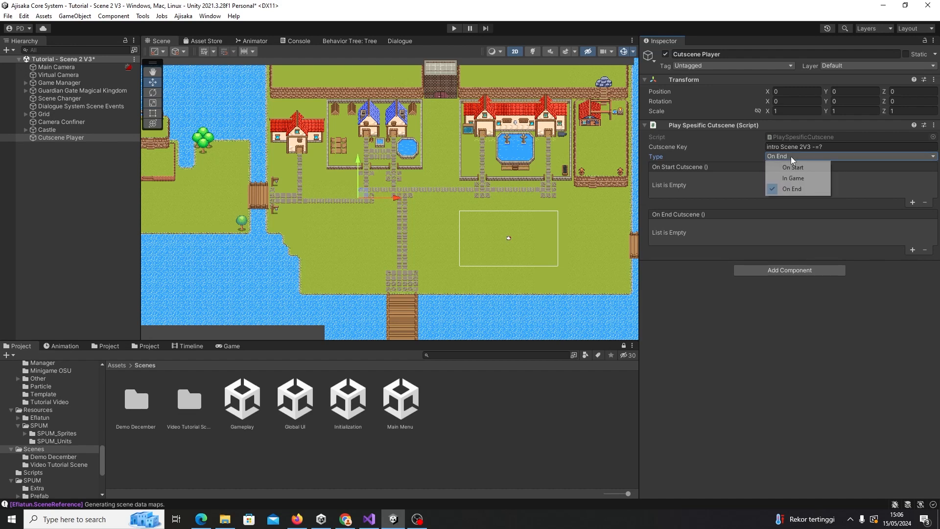
left_click(793, 178)
left_click(794, 157)
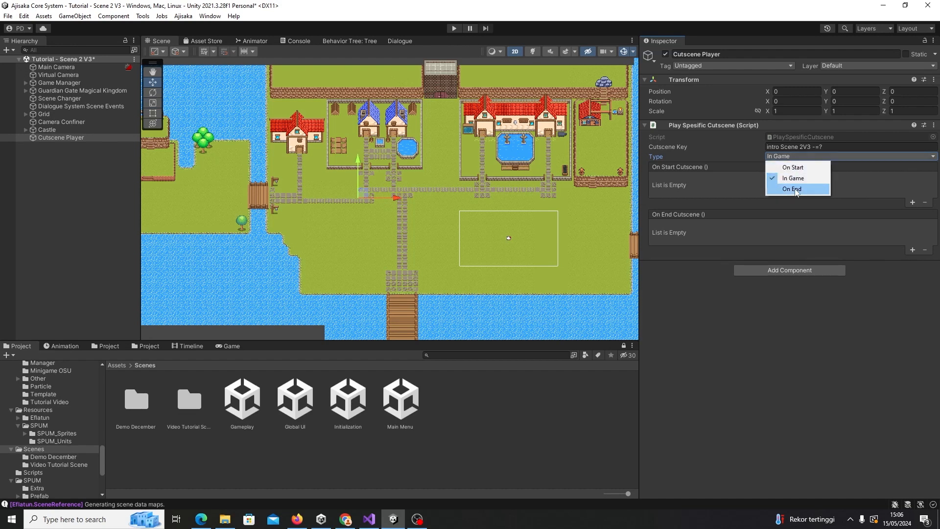
left_click(794, 189)
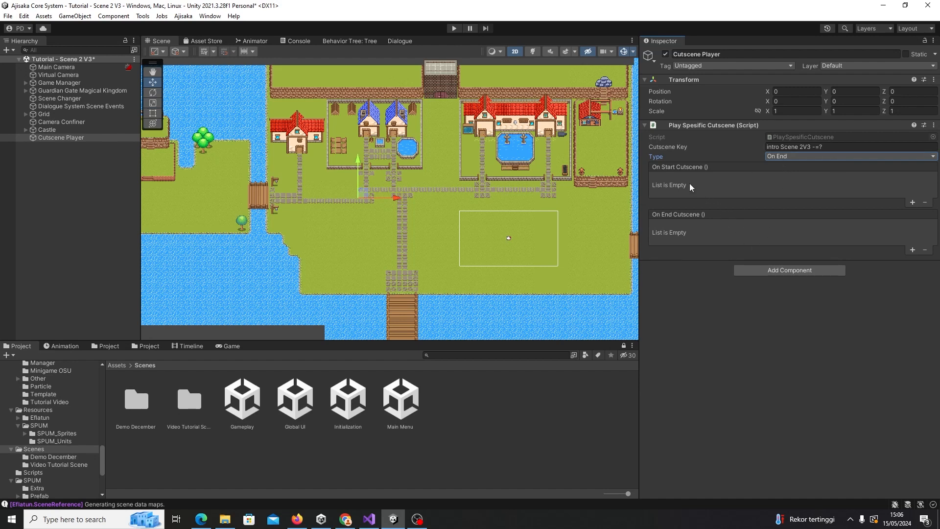
- Set the Play Spesific Cutscene component's Type to In Game and save the scene
left_click(770, 157)
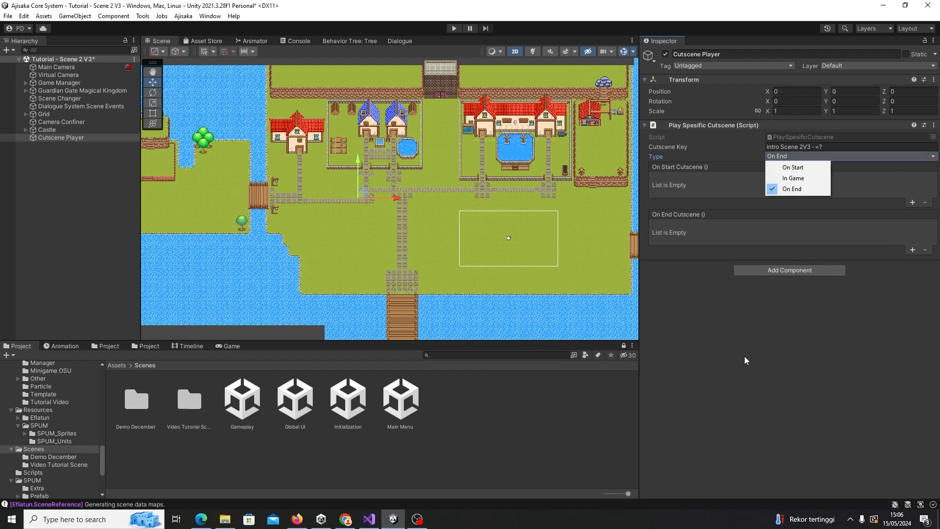
left_click(792, 179)
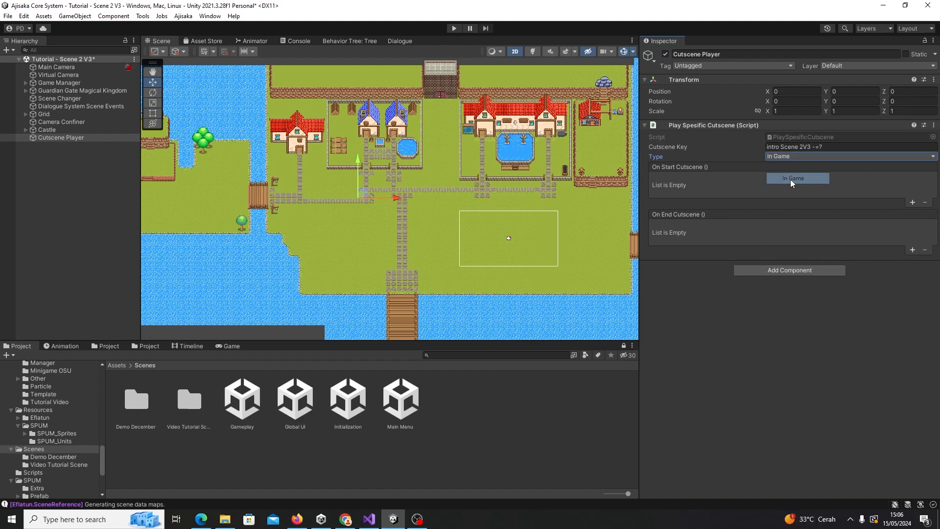
scroll(497, 247, "up", 3)
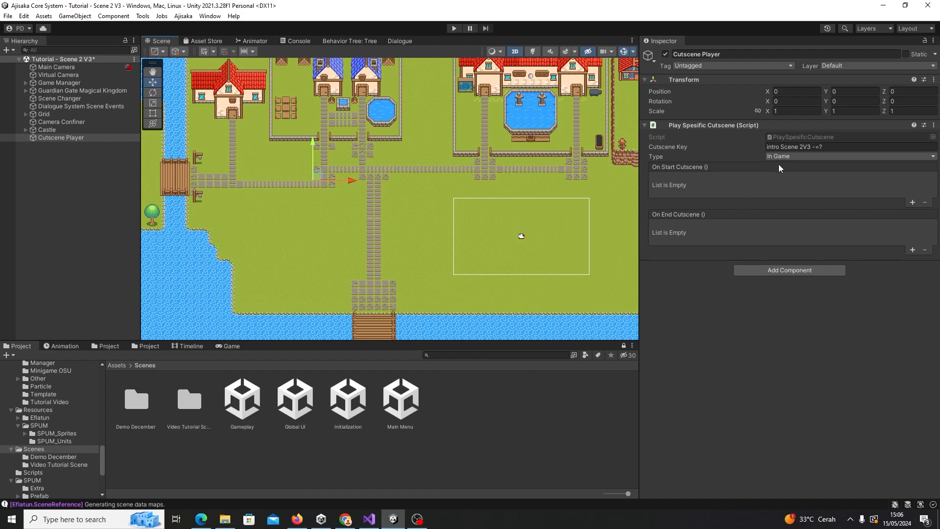
key("ctrl+s")
- Open the PlaySpesificCutscene script in Visual Studio to check its PlayCutscene method, and return to Unity
scroll(492, 214, "up", 3)
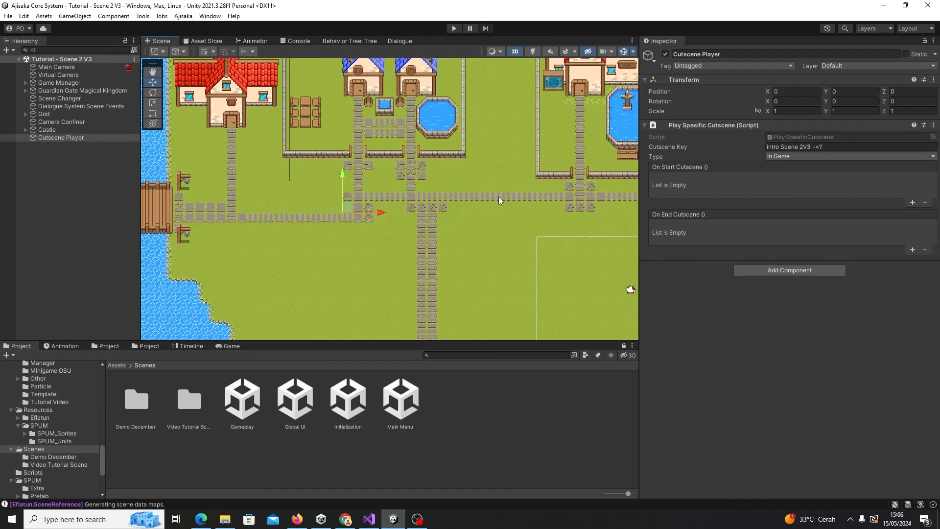
double_click(808, 138)
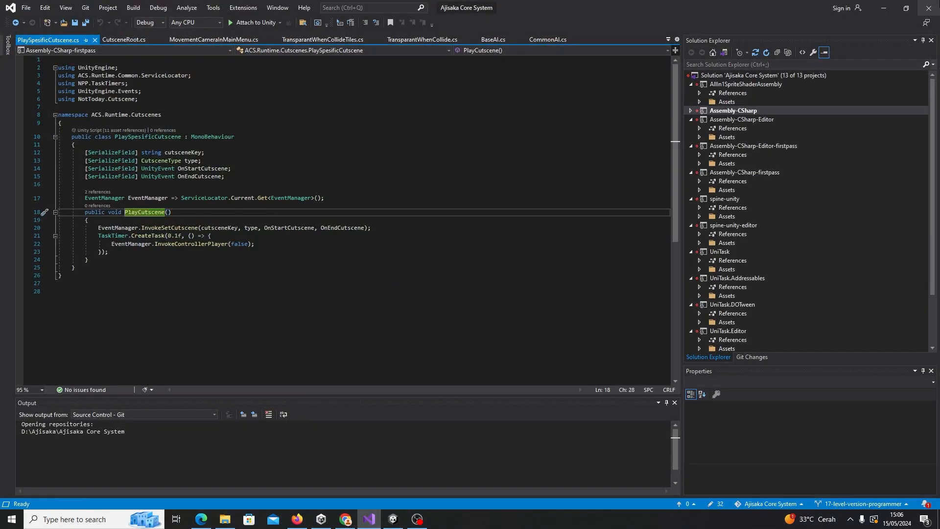
left_click(884, 8)
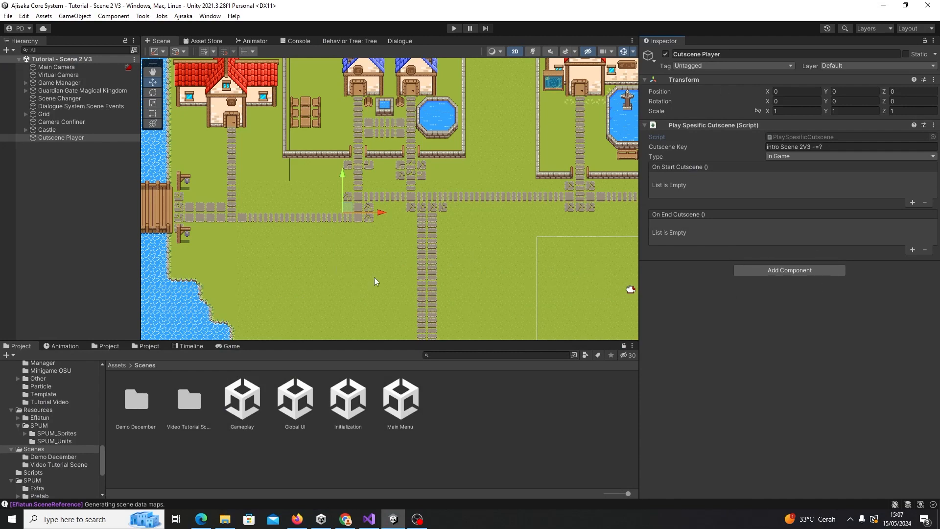
left_click(32, 199)
middle_click_drag(282, 230, 317, 229)
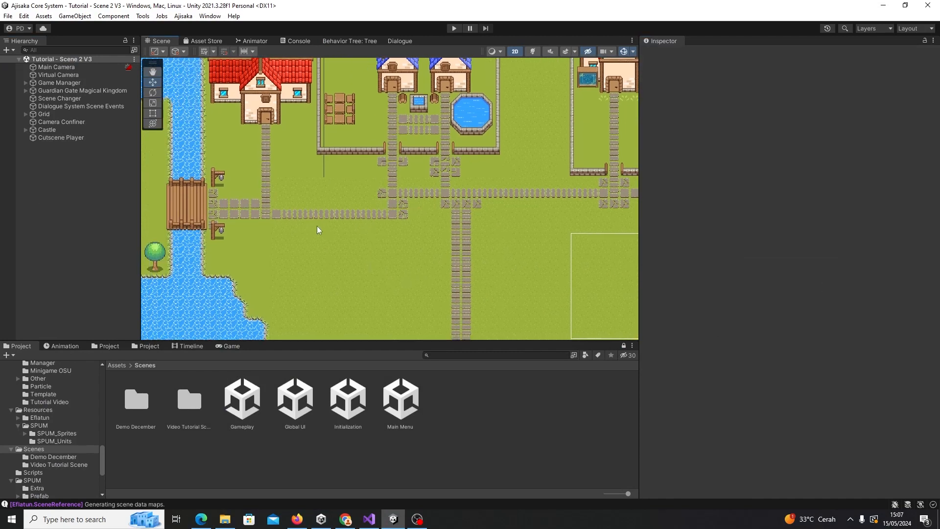
scroll(483, 218, "up", 2)
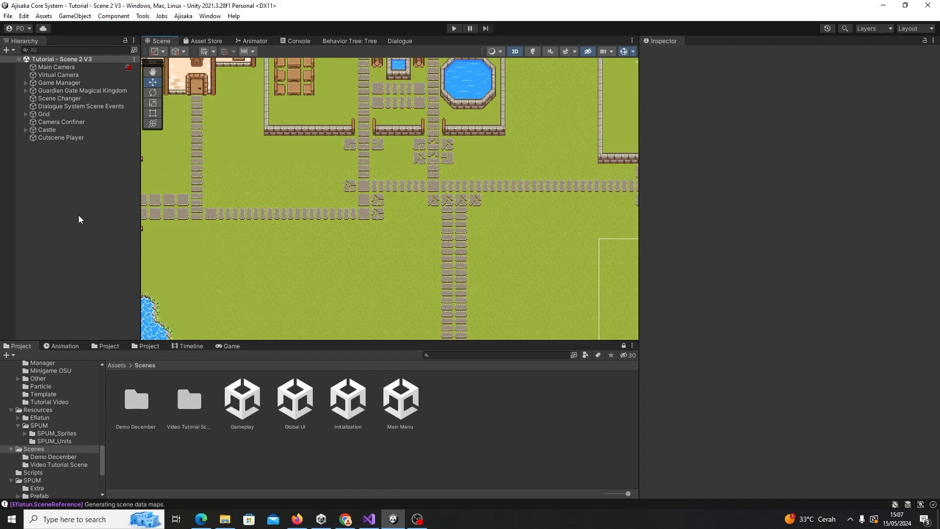
scroll(312, 190, "down", 4)
left_click(80, 129)
left_click(78, 137)
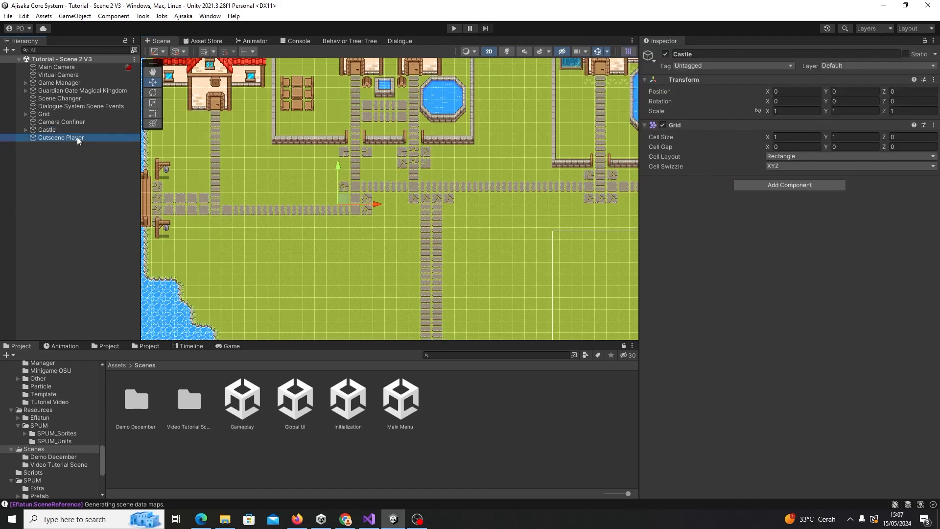
middle_click_drag(411, 157, 386, 192)
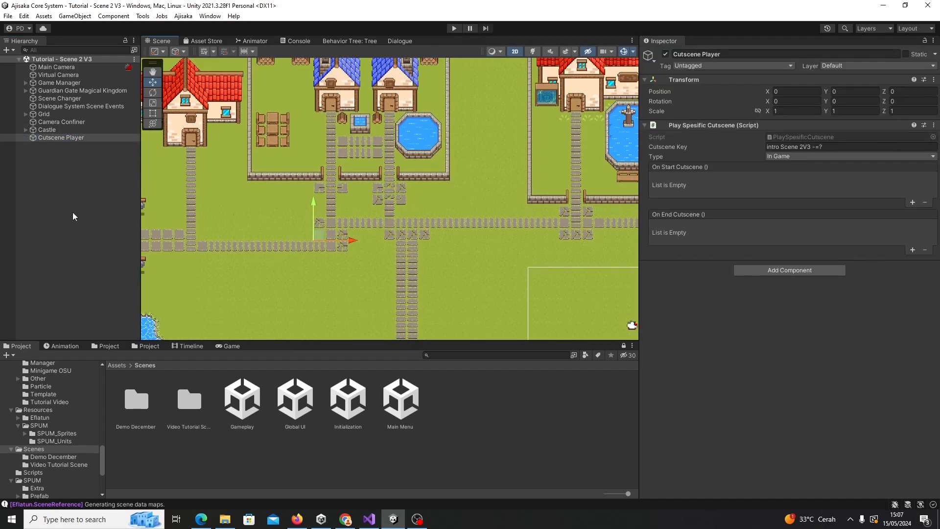
scroll(314, 197, "down", 3)
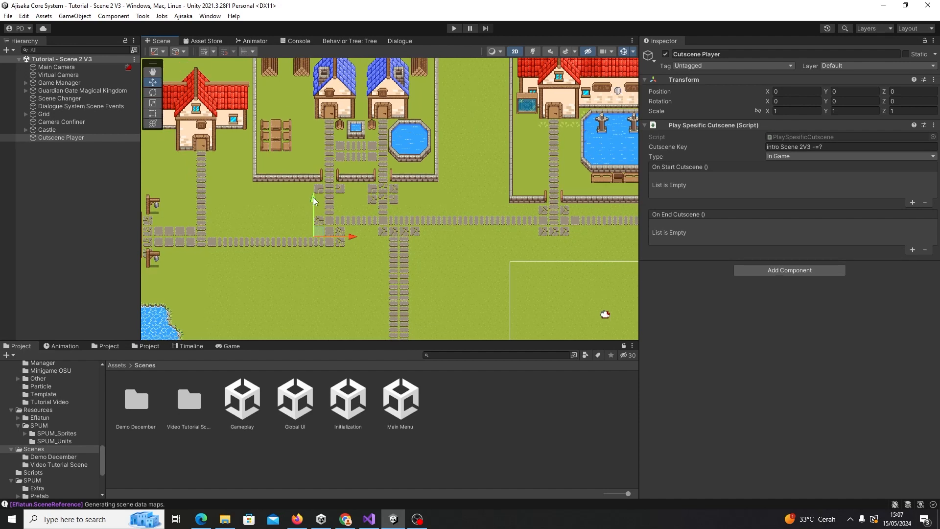
- Add a Box Collider 2D component to the Cutscene Player object
middle_click_drag(402, 207, 402, 175)
left_click(84, 148)
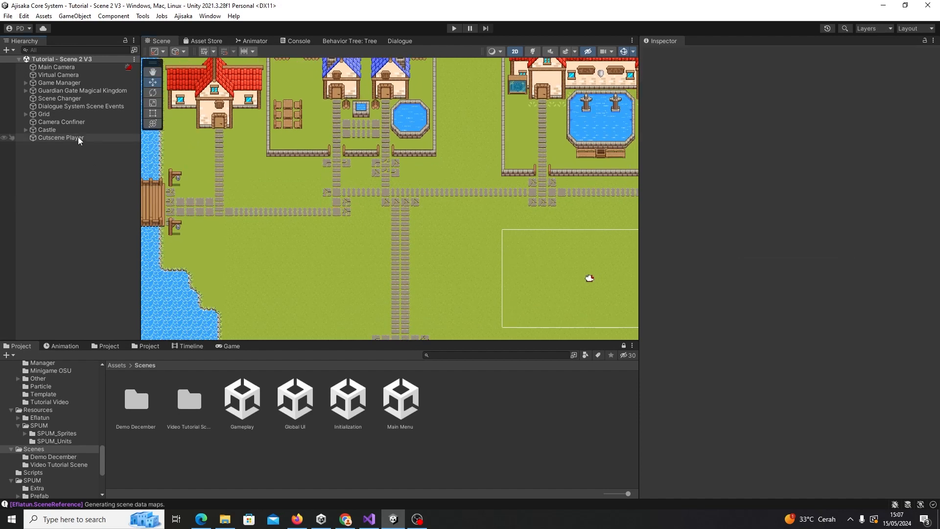
left_click(78, 137)
scroll(509, 191, "up", 2)
left_click(754, 269)
type("co")
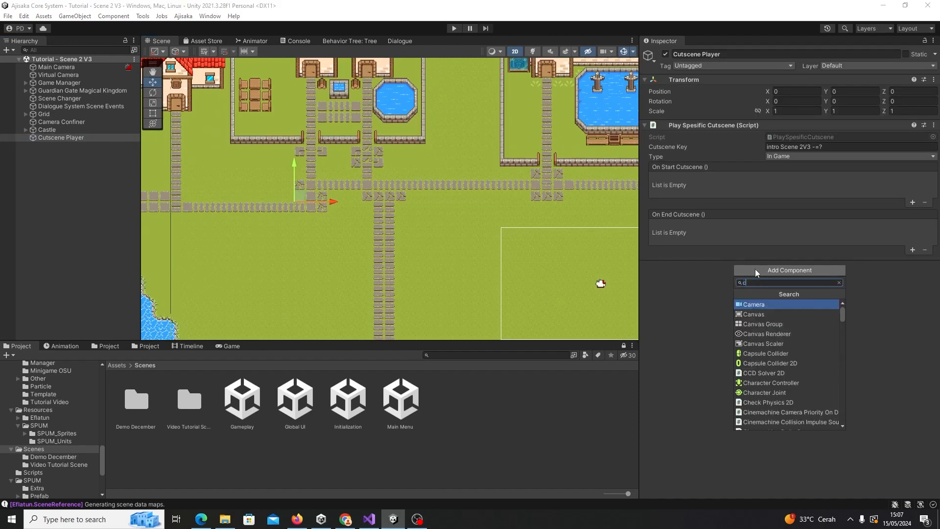
key("BackSpace")
key("BackSpace")
type("2d")
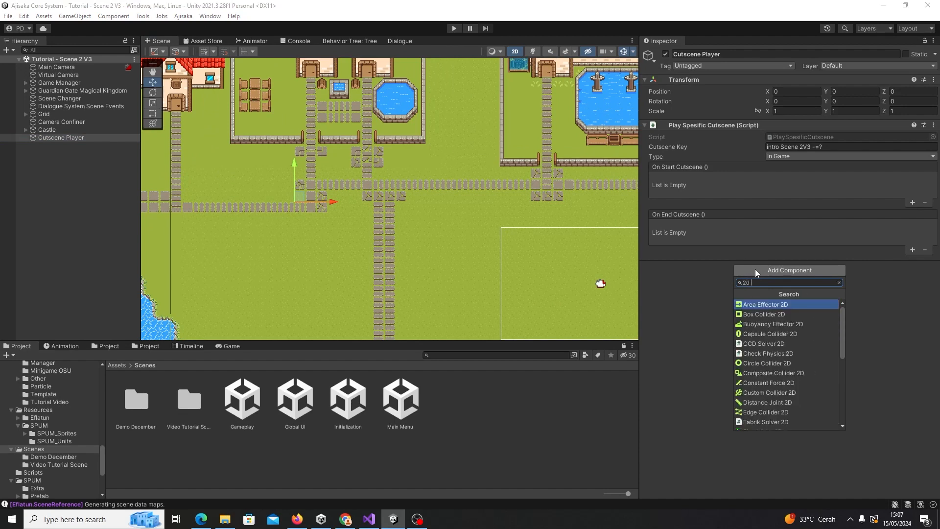
key("Down")
key("Return")
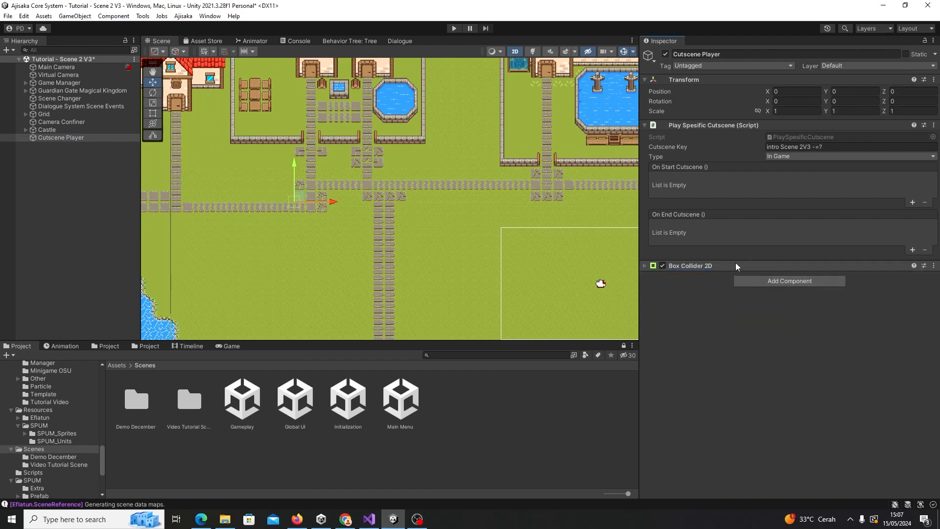
- Move the Cutscene Player just below the path crossing, to about X 2.47, Y -3.16, and set its layer to Trigger Player Only
scroll(506, 236, "up", 3)
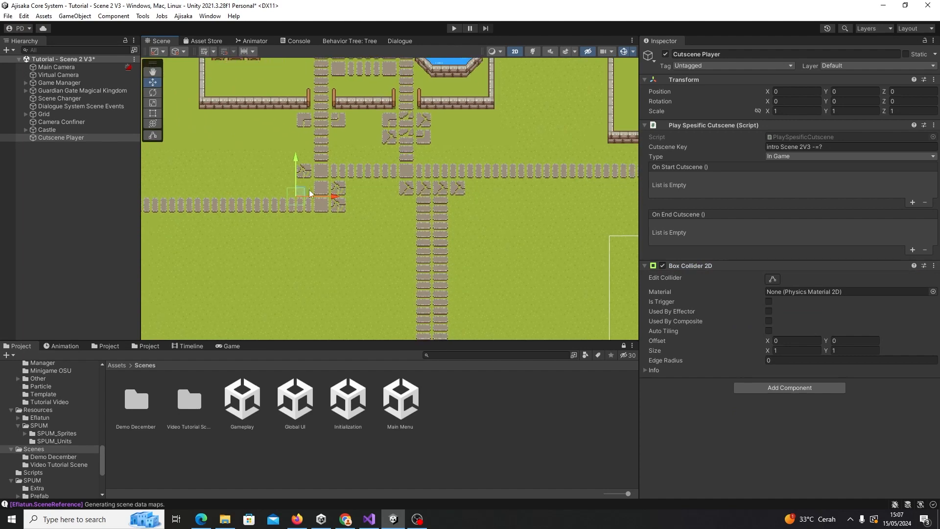
left_click_drag(299, 199, 339, 250)
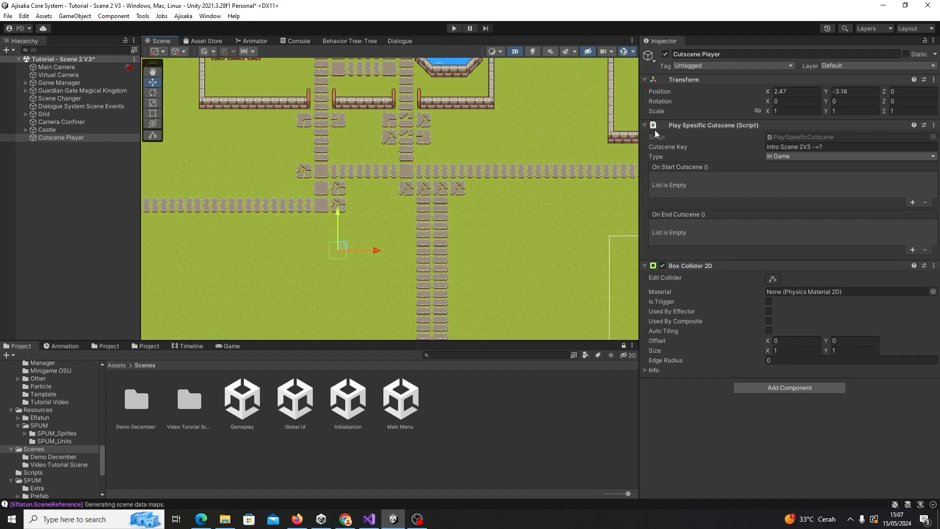
left_click(836, 64)
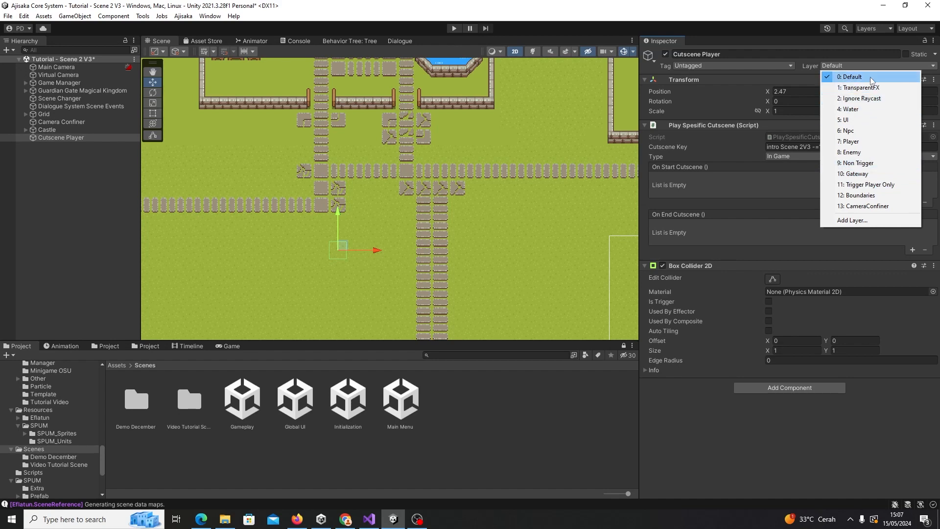
left_click(865, 184)
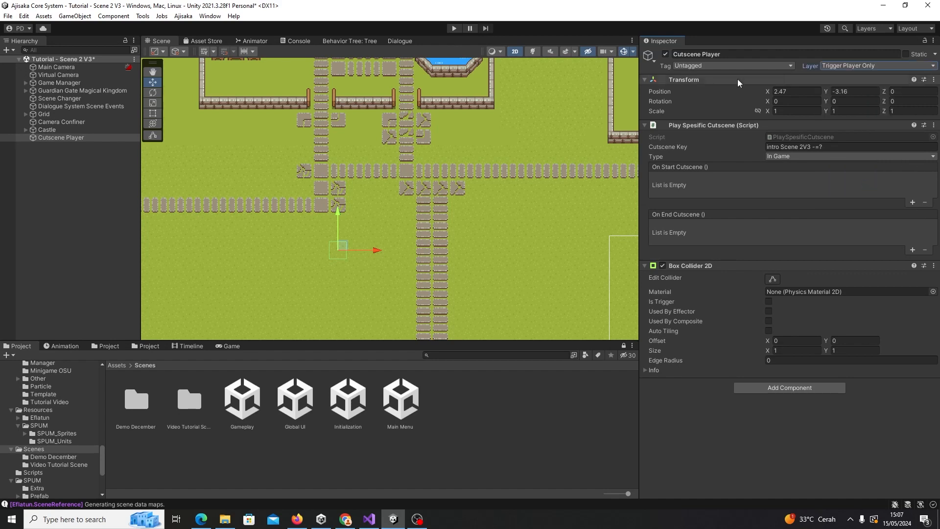
- Enlarge the Cutscene Player's box collider in the scene to about 5 by 1.78 units, extending it sideways and upward
scroll(430, 255, "up", 3)
scroll(367, 248, "up", 1)
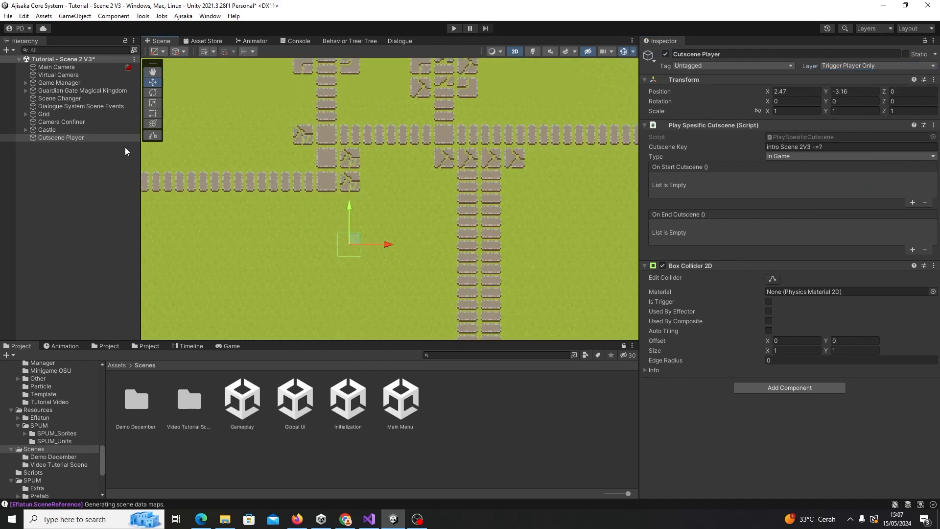
left_click(152, 113)
scroll(366, 251, "up", 1)
left_click(63, 137)
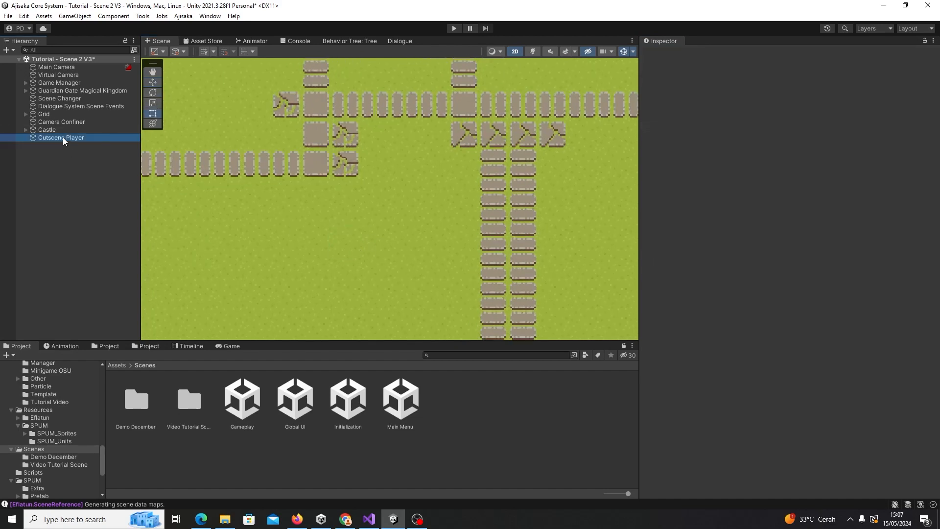
left_click(768, 278)
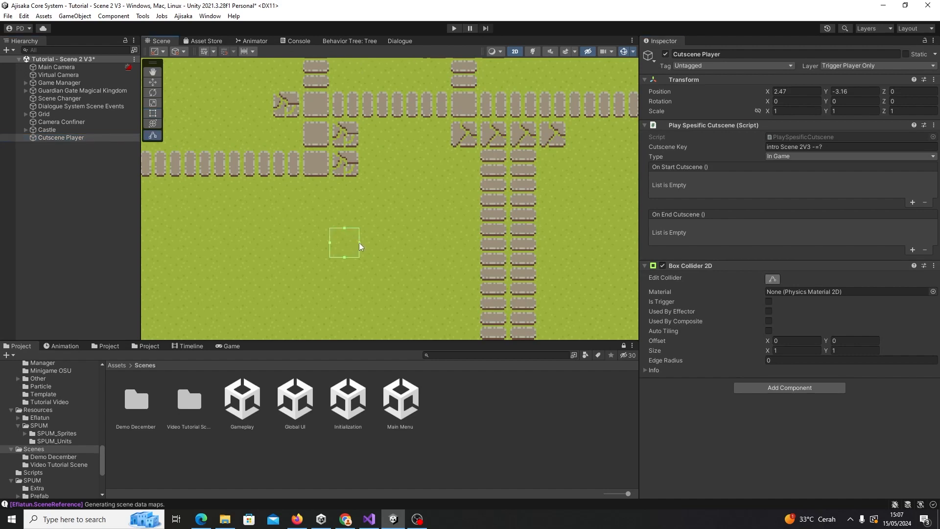
left_click_drag(359, 242, 457, 247)
left_click_drag(322, 243, 309, 243)
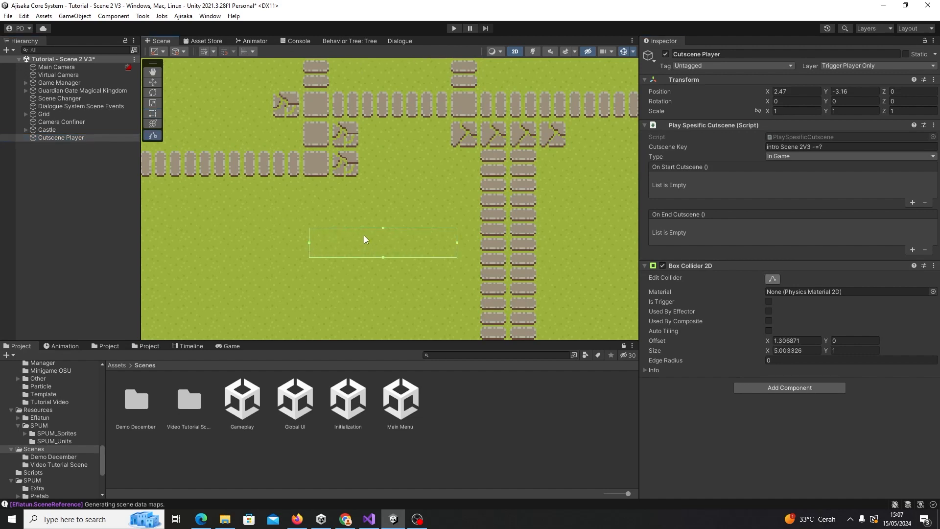
left_click_drag(382, 229, 388, 204)
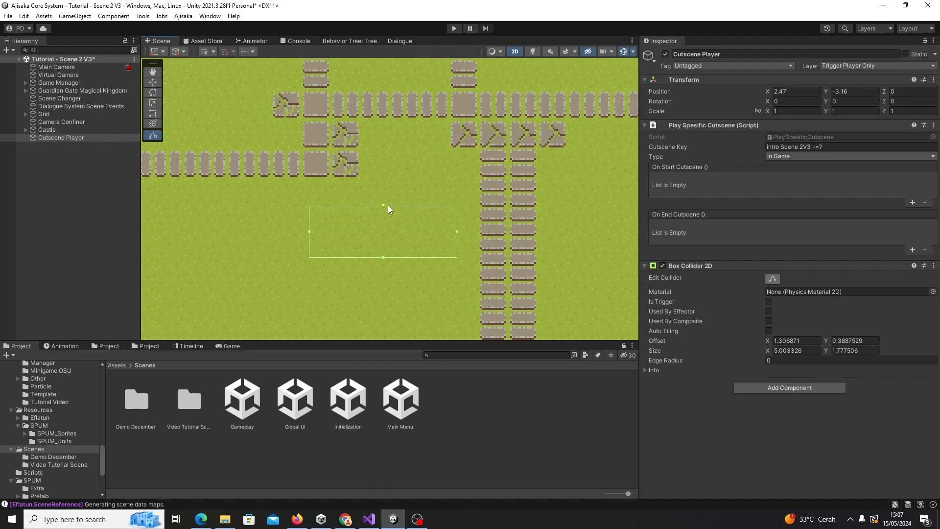
- Add a Sprite Renderer component to the Cutscene Player object
left_click(773, 384)
type("sprit")
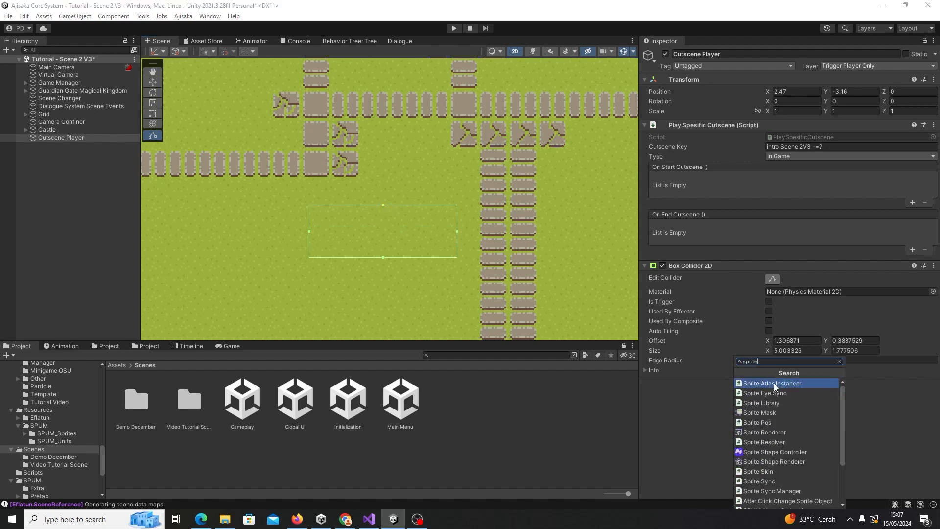
type("e")
key("Down")
key("Down")
key("Down")
key("Down")
key("Down")
key("Return")
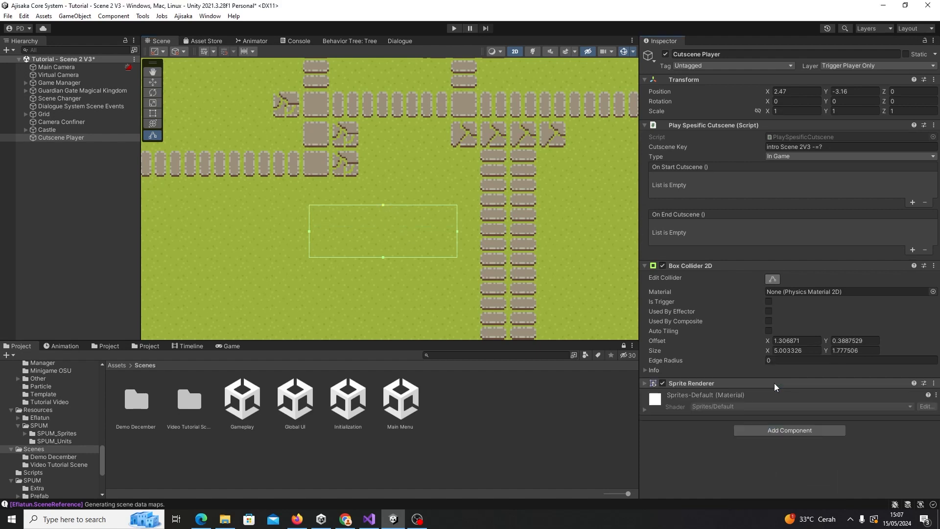
- Assign the Square sprite to the Cutscene Player's Sprite Renderer and set its order in layer to 59
left_click(926, 391)
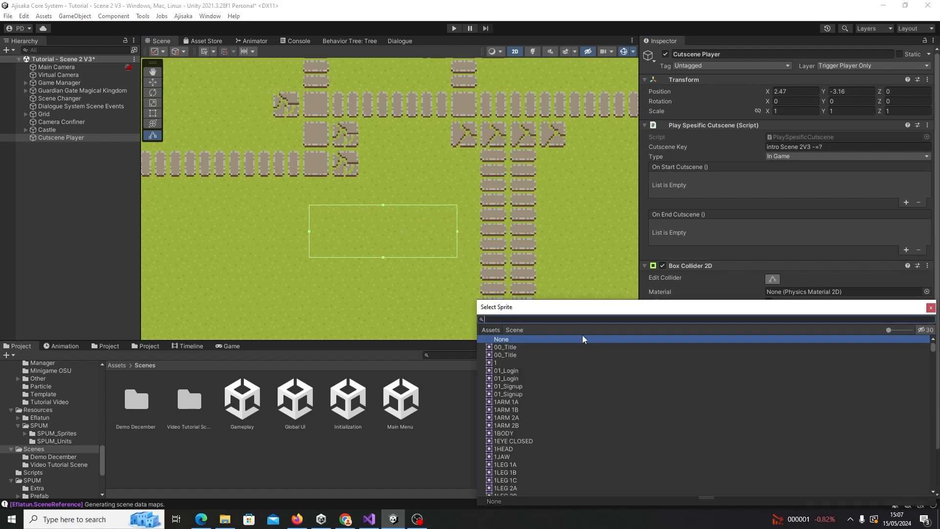
type("Square")
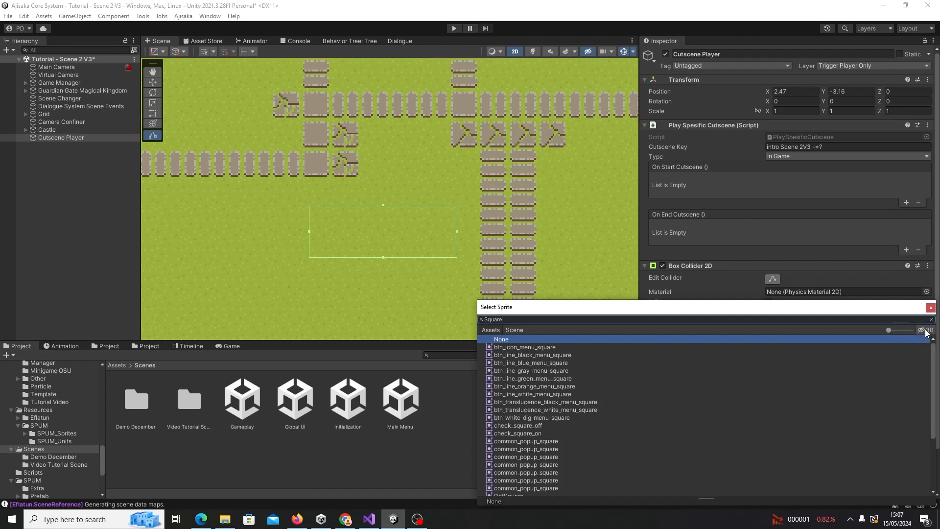
scroll(908, 366, "down", 5)
double_click(526, 463)
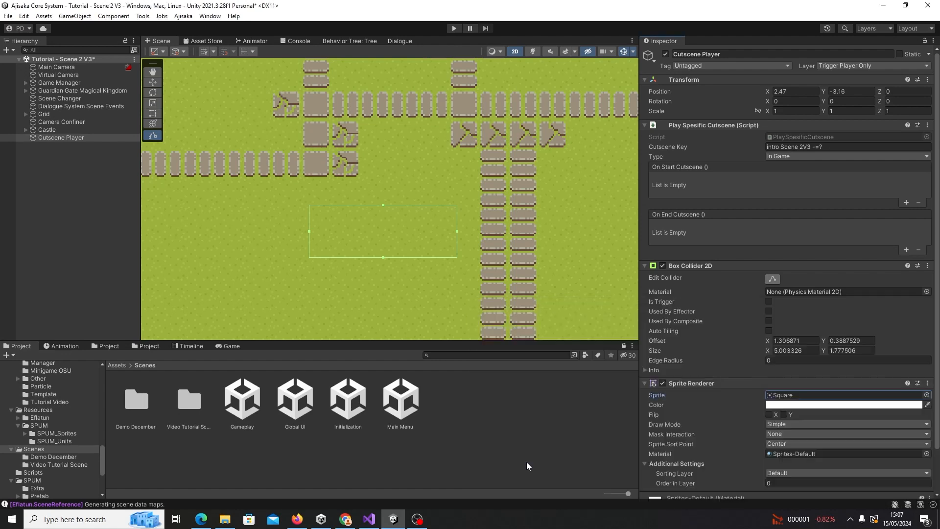
scroll(771, 424, "down", 2)
left_click_drag(763, 436, 789, 436)
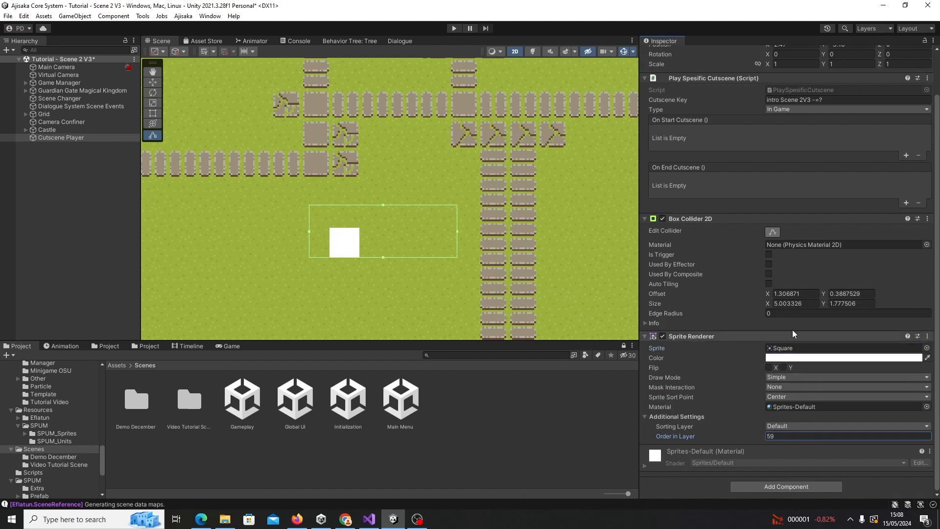
- Set the Box Collider 2D offset to 1 on X and Y and its size to 1 by 1
left_click(793, 294)
type("1")
left_click(833, 293)
type("1")
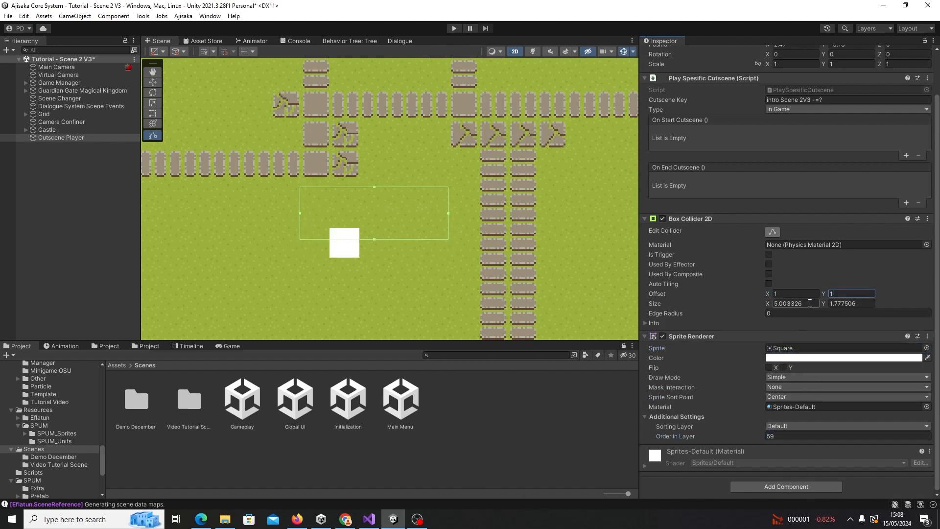
key("Tab")
type("1")
key("Tab")
type("1")
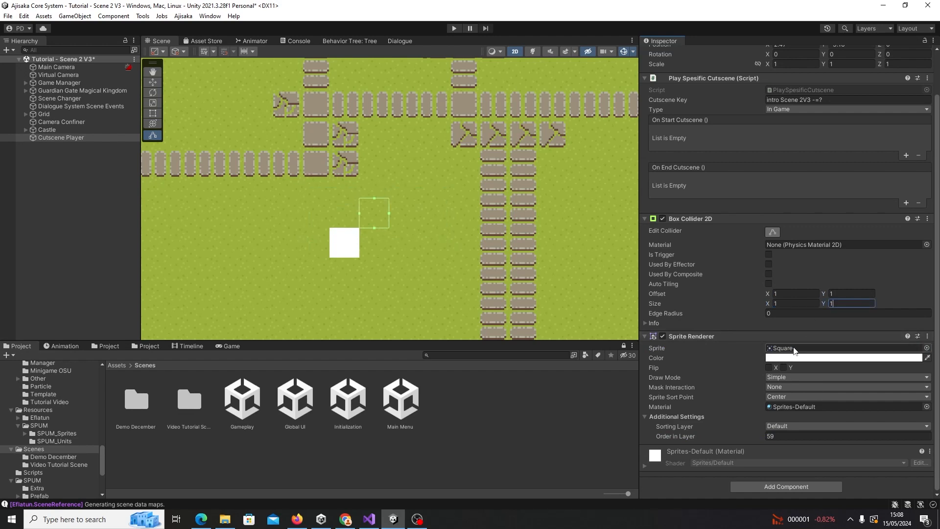
scroll(797, 284, "up", 2)
scroll(796, 281, "down", 2)
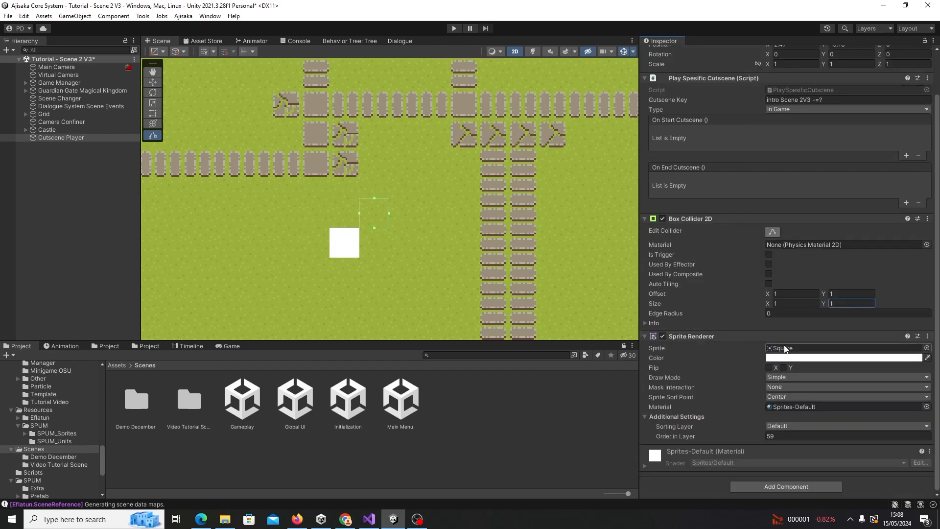
- Set the Box Collider 2D offset to 0 on both X and Y
left_click(793, 295)
type("0")
key("Tab")
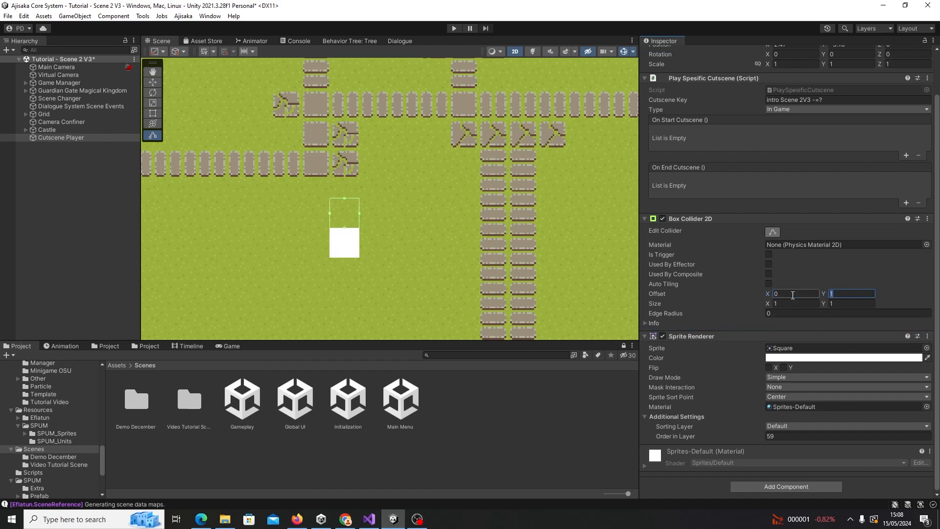
type("0")
- Stretch the Cutscene Player square into a wide rectangle with a scale of about 4.18 by 2.16
left_click(19, 237)
left_click(66, 140)
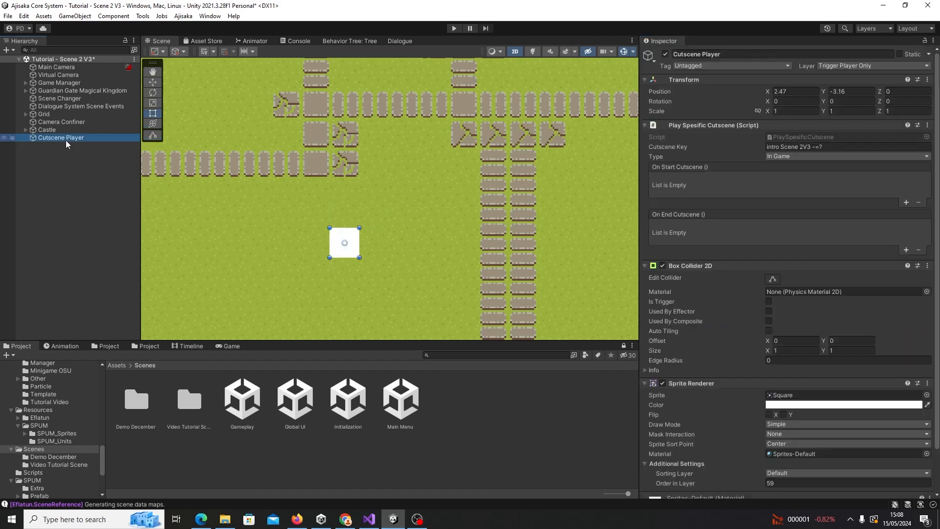
left_click_drag(359, 226, 421, 183)
left_click_drag(330, 182, 297, 193)
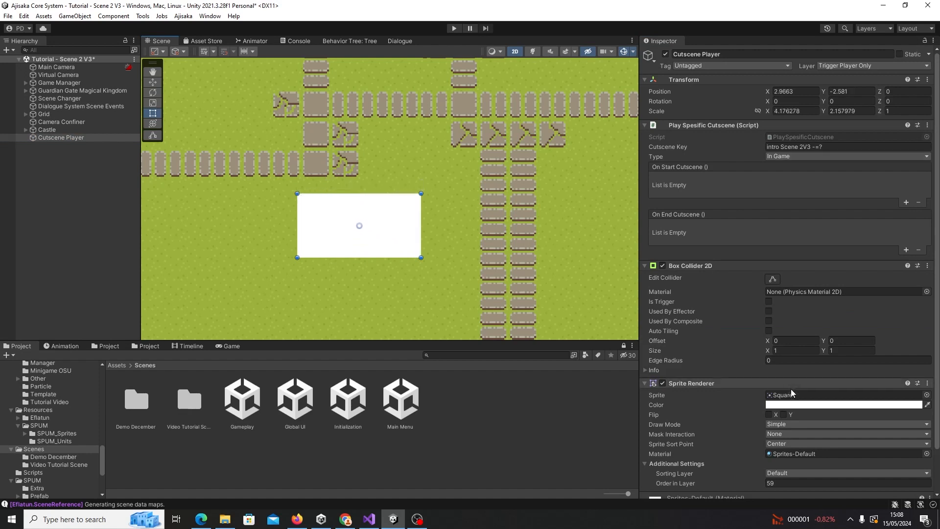
- Change the Cutscene Player's sprite color to pure red (FF0000) and save the scene
left_click(842, 404)
left_click_drag(850, 357, 926, 308)
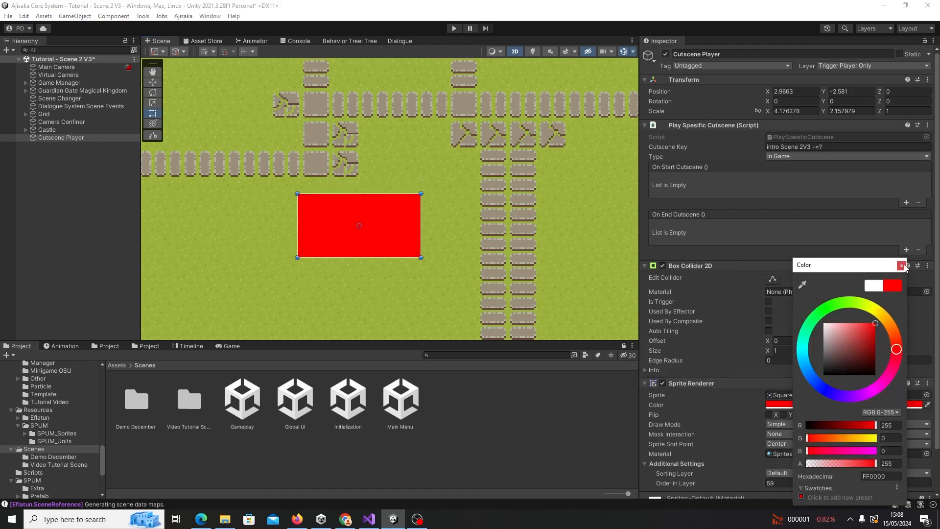
left_click(901, 265)
key("ctrl+s")
- Collapse the Sprite Renderer settings and enable Is Trigger on the Cutscene Player's Box Collider 2D
left_click(710, 265)
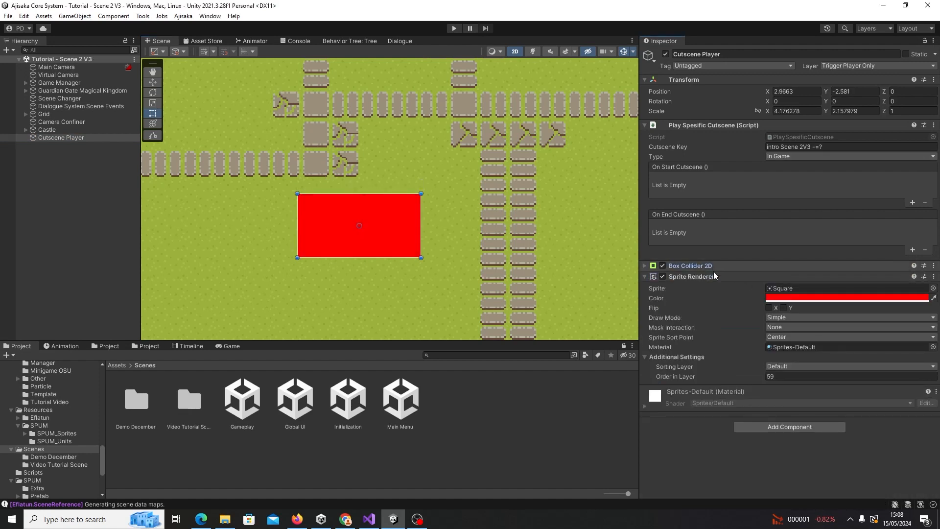
left_click(694, 277)
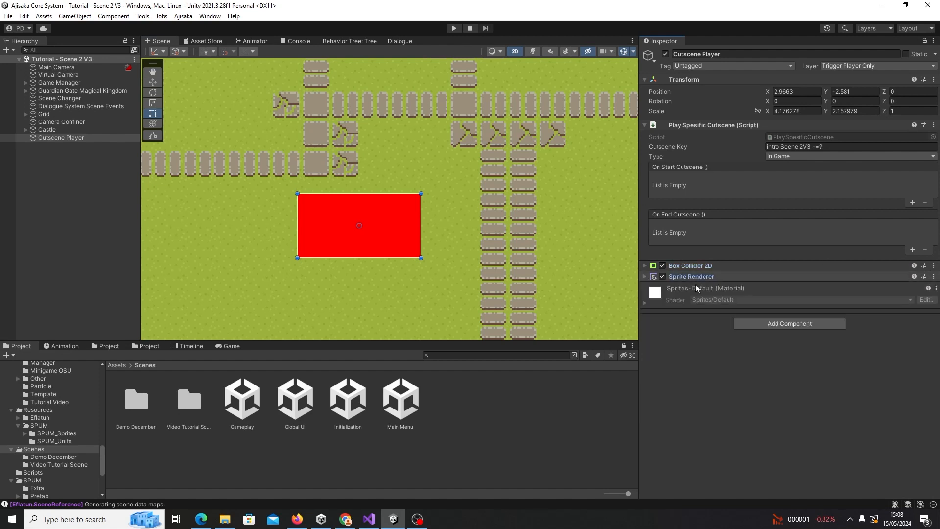
left_click(693, 264)
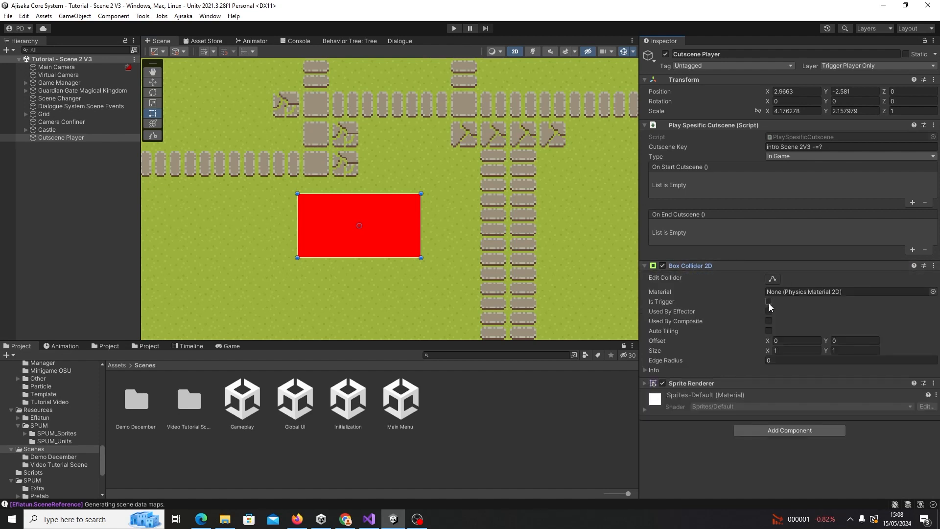
left_click(769, 302)
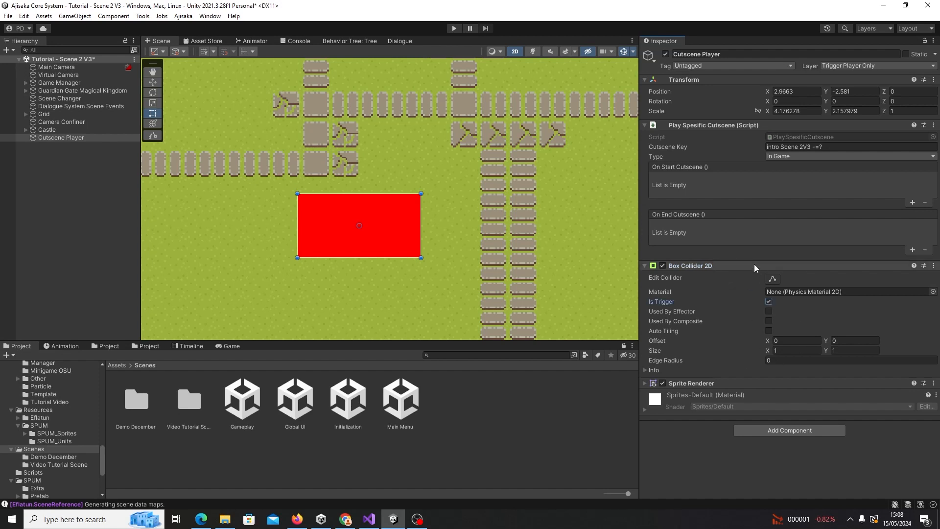
left_click(720, 265)
left_click(719, 266)
left_click(719, 266)
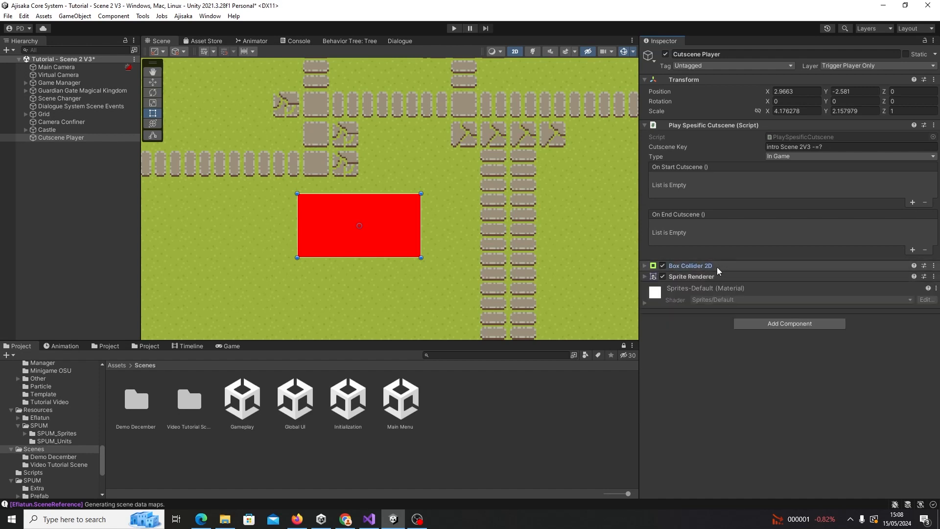
left_click(711, 276)
left_click(710, 275)
left_click(712, 265)
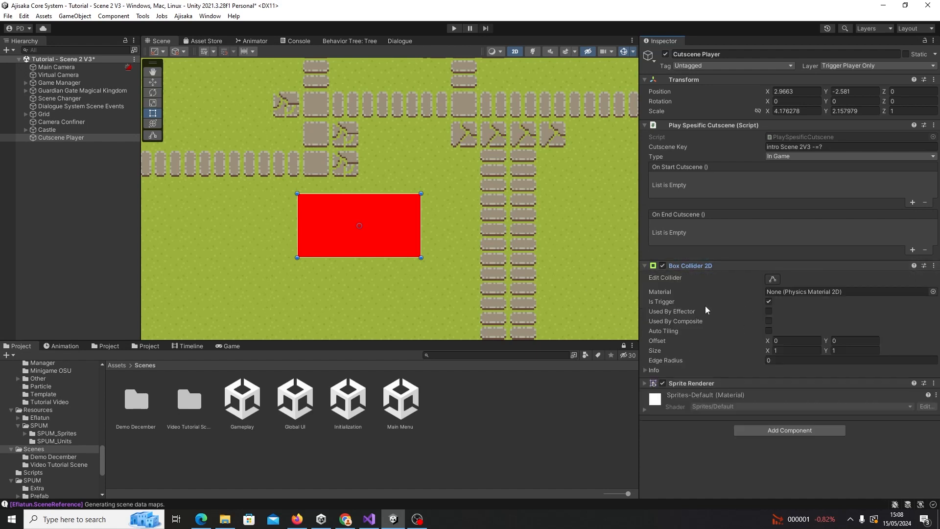
left_click(716, 263)
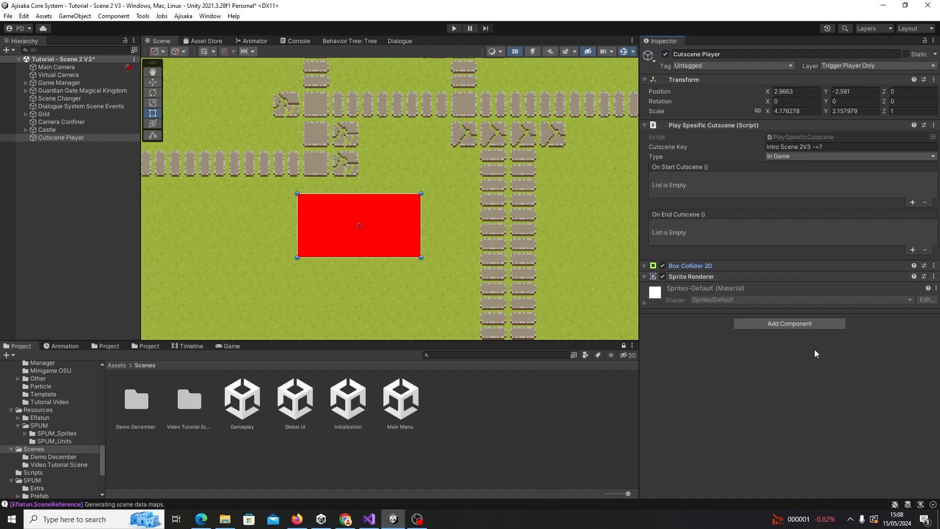
- Add a Dialogue System Trigger component to the Cutscene Player and expand its settings
left_click(780, 326)
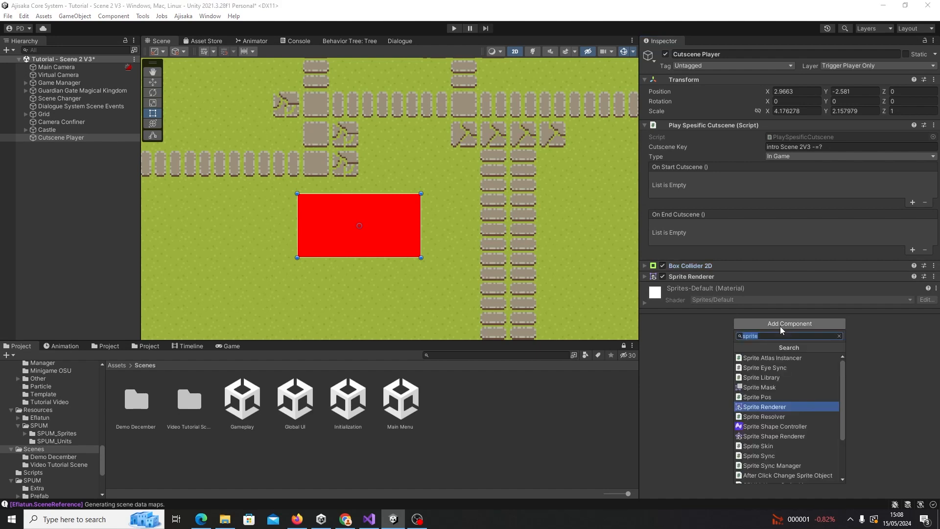
type("s")
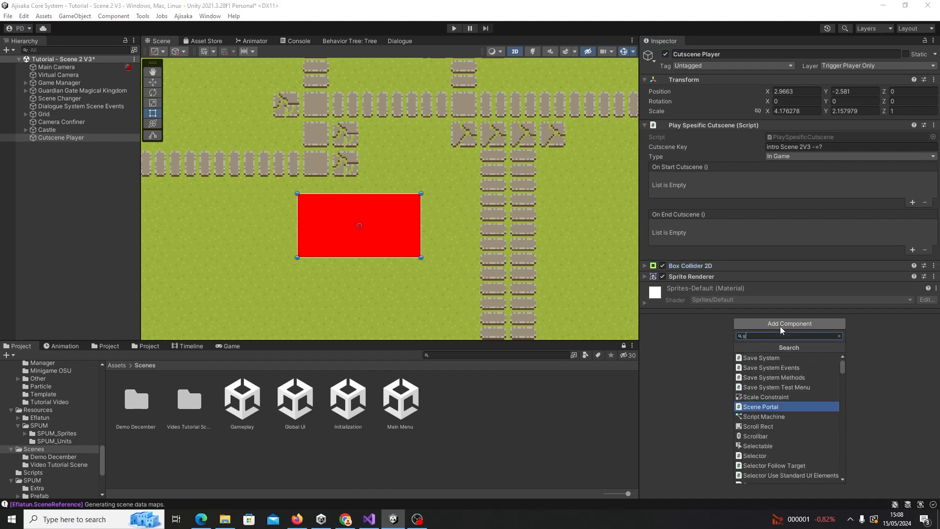
key("BackSpace")
type("dialog")
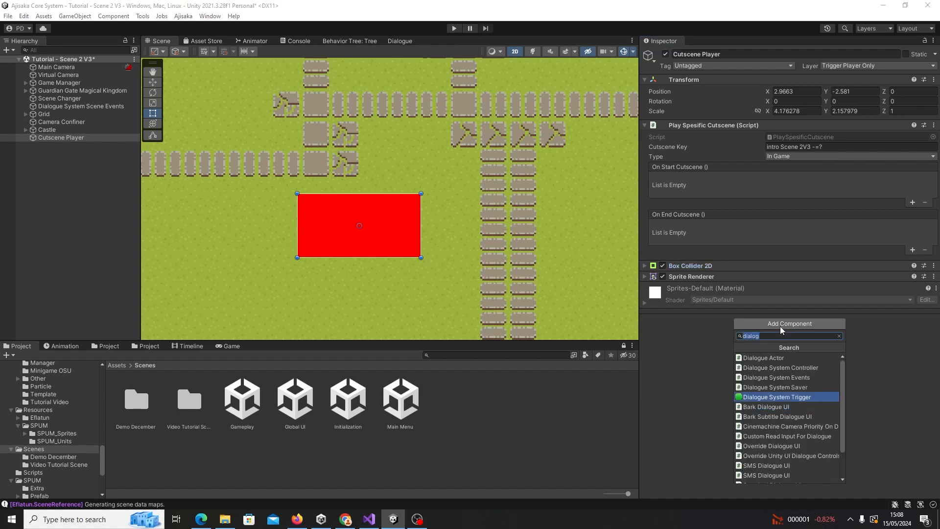
key("Return")
left_click(724, 288)
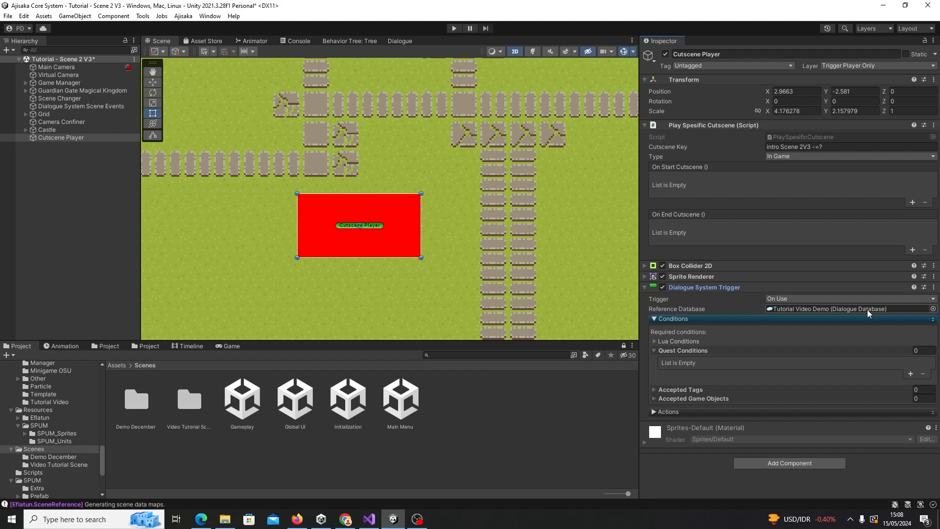
- Collapse the quest conditions and set the Dialogue System Trigger to fire On Collision Enter
left_click(671, 351)
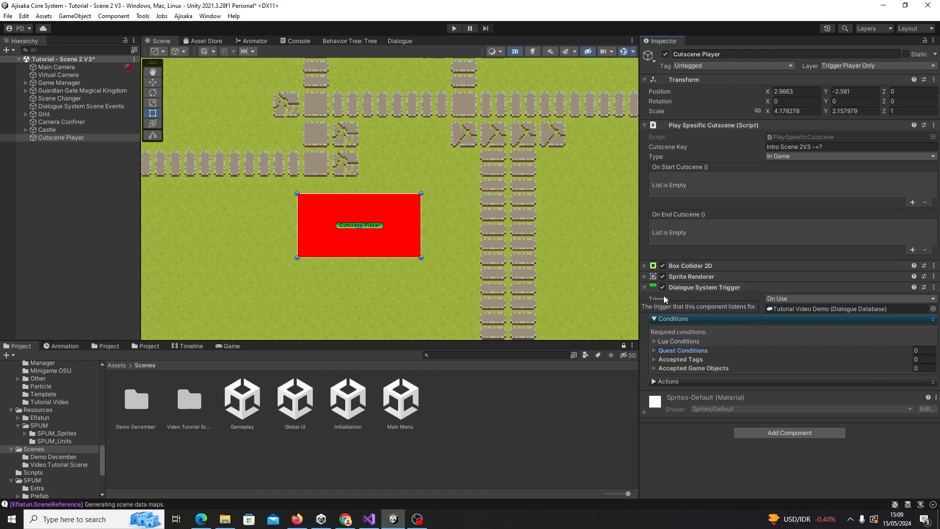
left_click(778, 299)
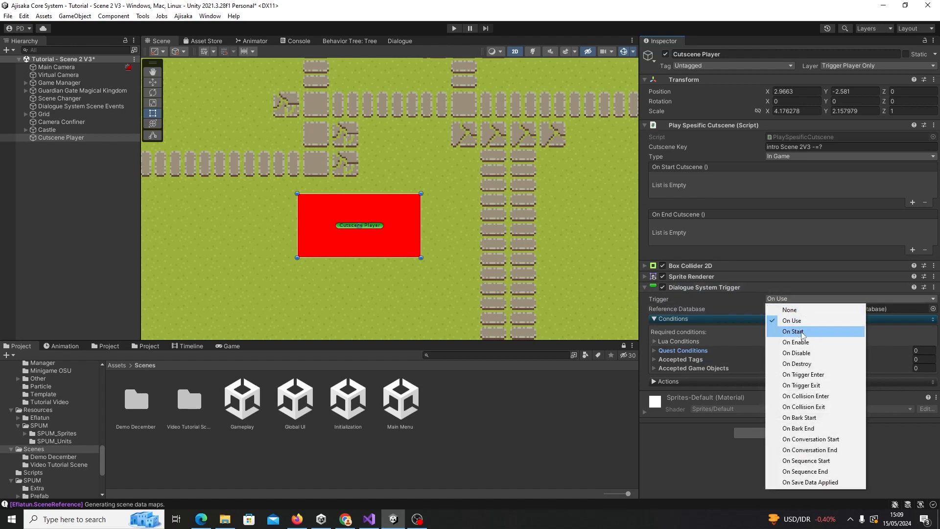
left_click(822, 399)
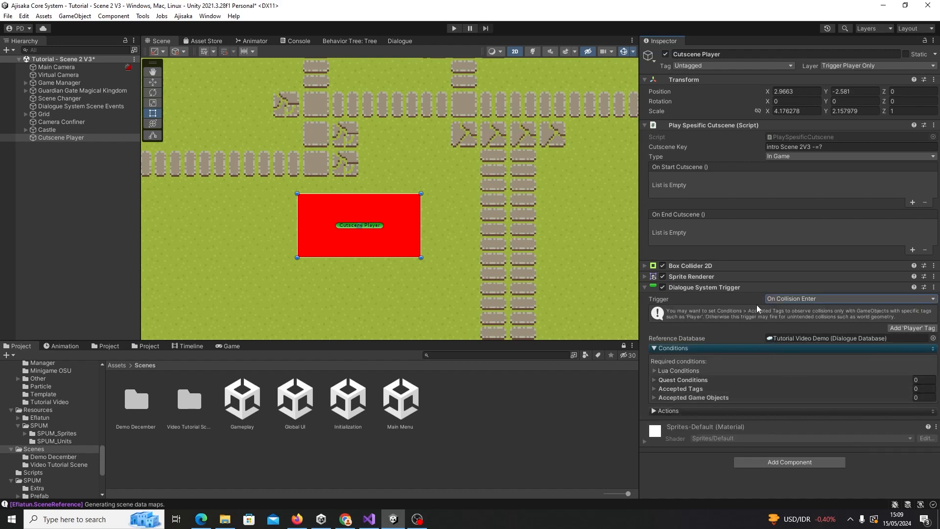
- Add the accepted tag Player to the Dialogue System Trigger's conditions
left_click(696, 390)
scroll(696, 390, "down", 1)
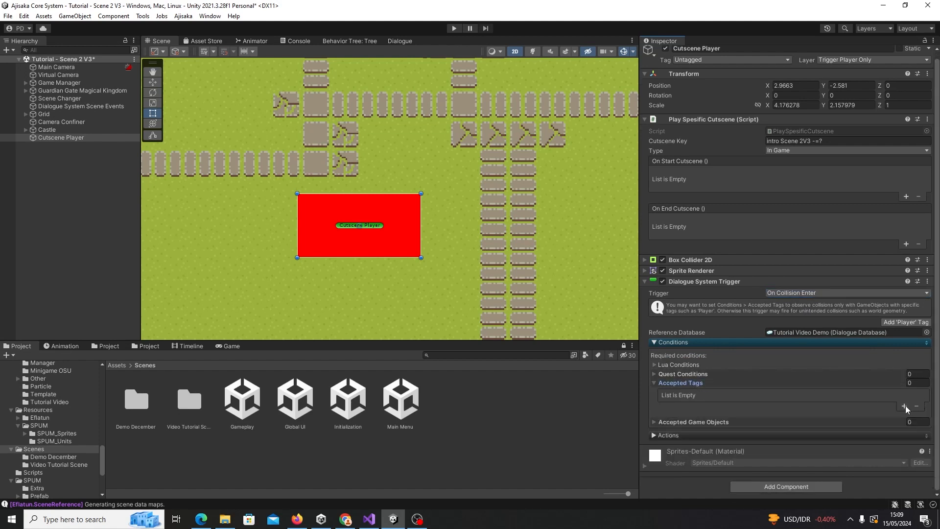
left_click(904, 405)
left_click(795, 370)
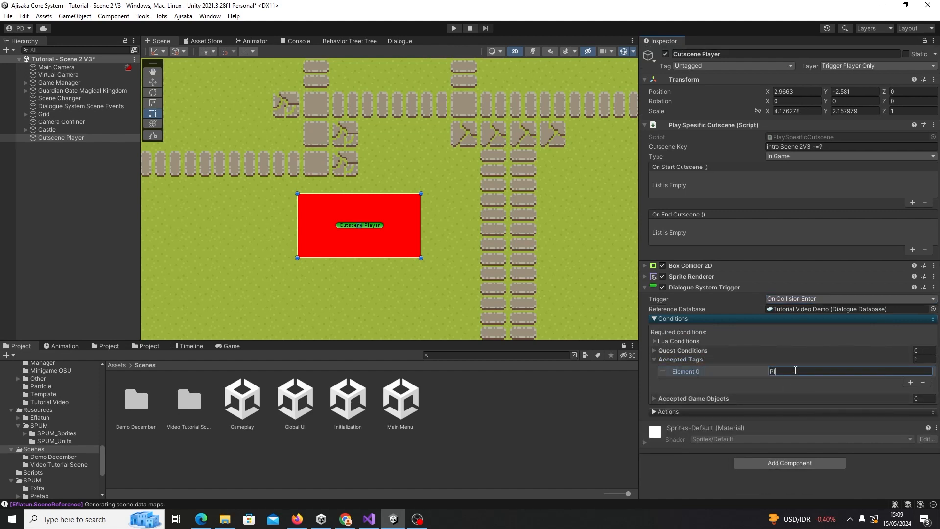
- Add an OnExecute() UnityEvent action to the Dialogue System Trigger and give it one empty event entry
left_click(697, 413)
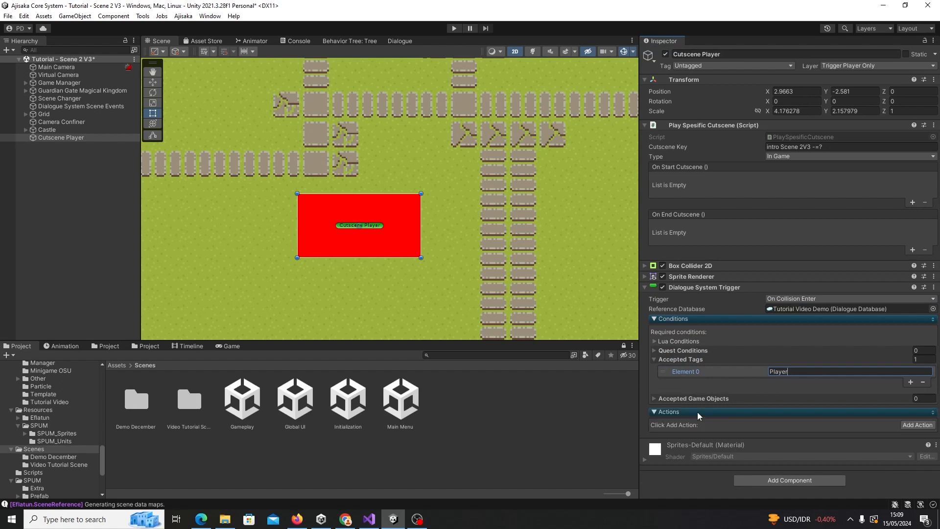
left_click(919, 425)
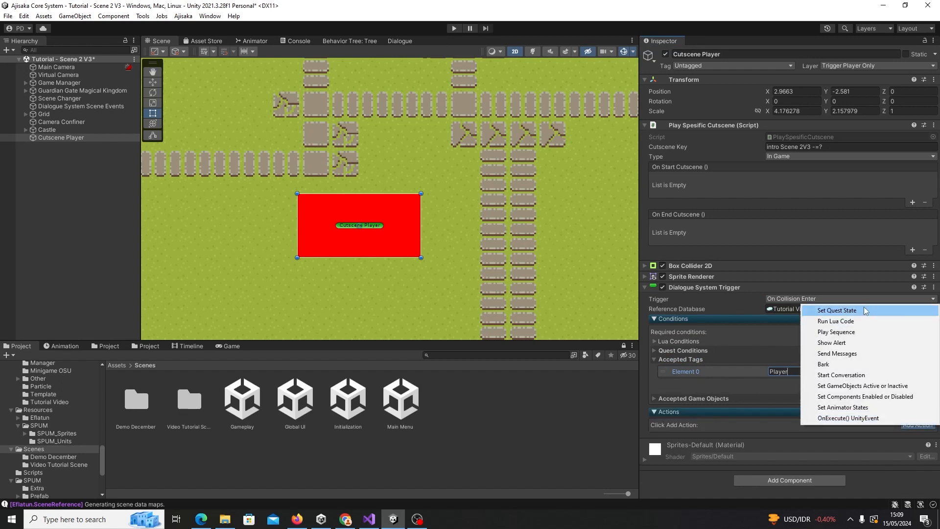
left_click(845, 418)
scroll(832, 406, "down", 2)
left_click(900, 429)
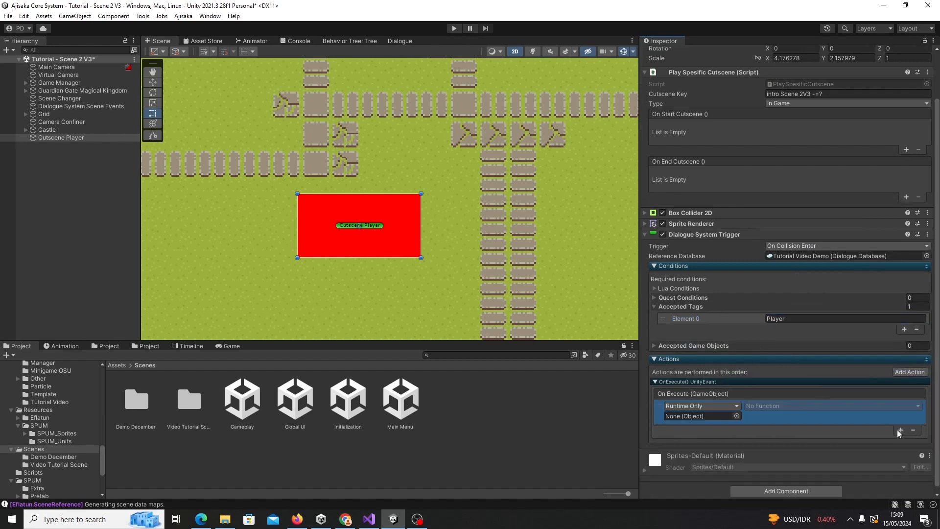
- Make the On Execute event call PlayCutscene on the Cutscene Player's Play Spesific Cutscene script, and save the scene
left_click_drag(698, 71, 705, 424)
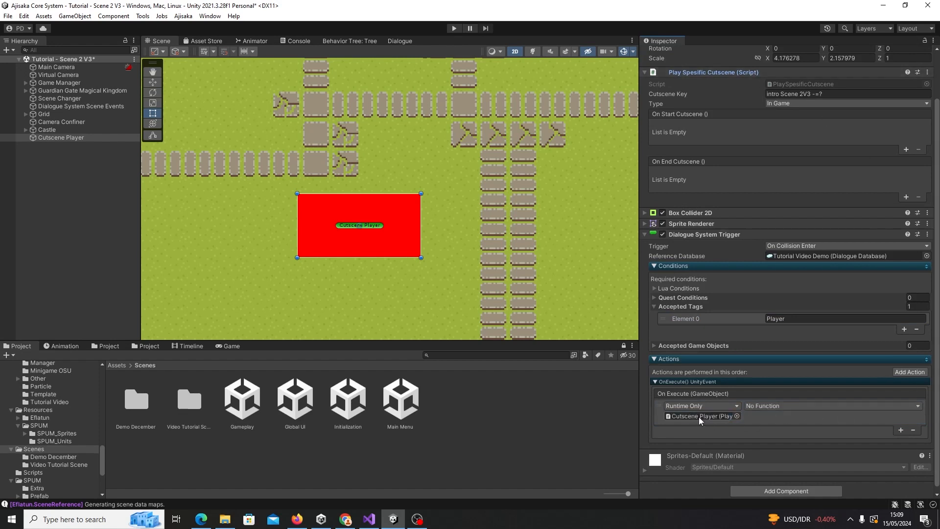
left_click(766, 406)
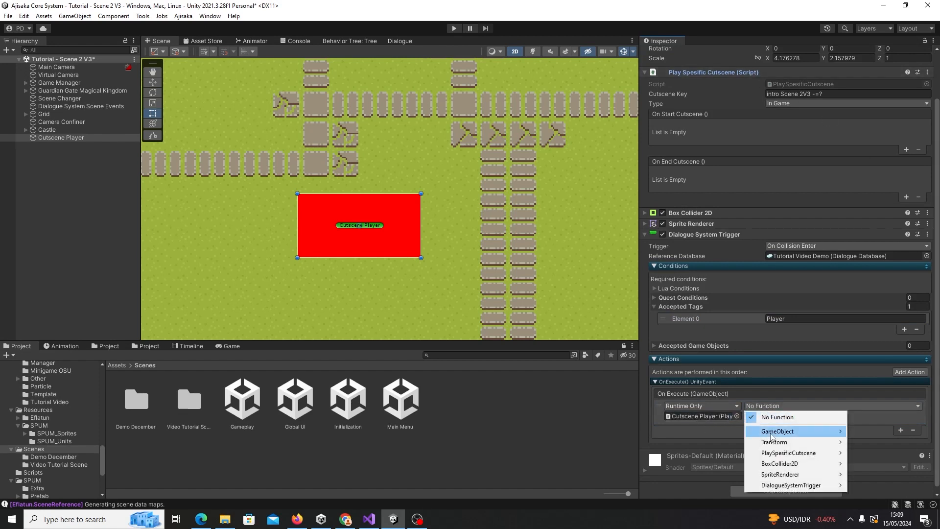
mouse_move(803, 459)
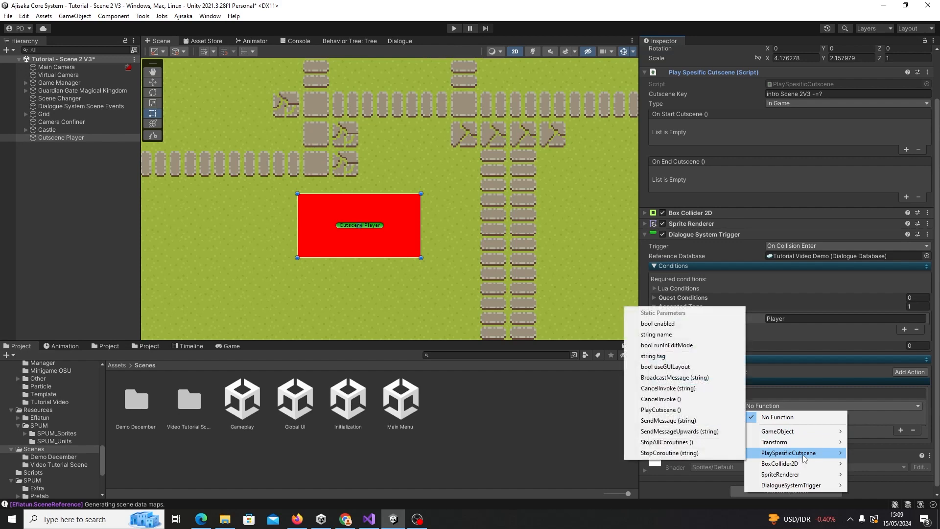
left_click(677, 410)
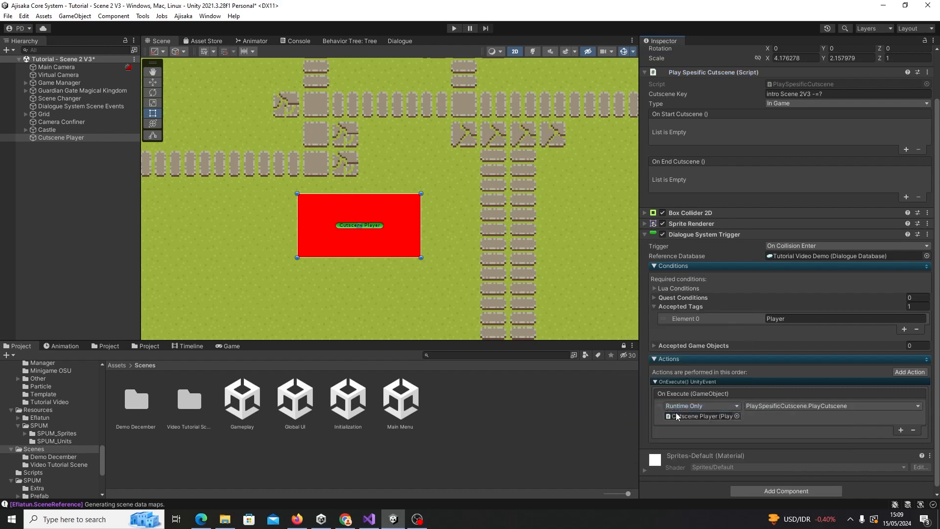
scroll(803, 388, "up", 2)
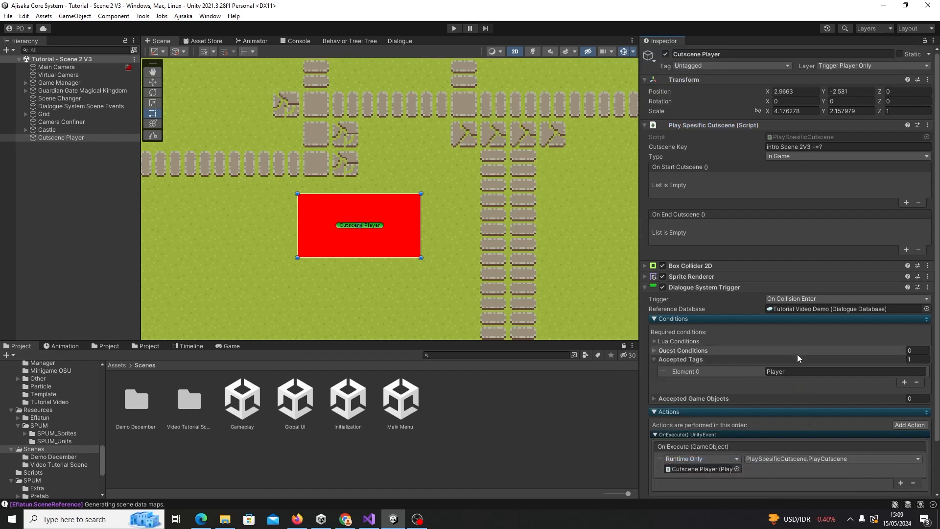
- Move the Cutscene Player area down onto the open grass, at about X -0.71, Y -9.69, and start Play mode
scroll(797, 354, "down", 2)
scroll(489, 225, "down", 1)
middle_click_drag(488, 226, 459, 191)
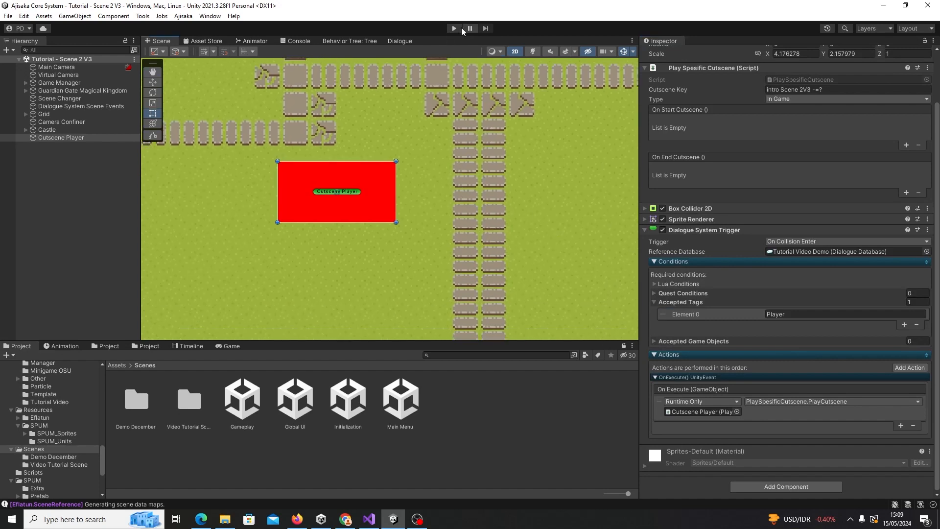
scroll(433, 201, "down", 4)
middle_click_drag(431, 205, 411, 203)
scroll(438, 226, "down", 3)
scroll(458, 221, "down", 3)
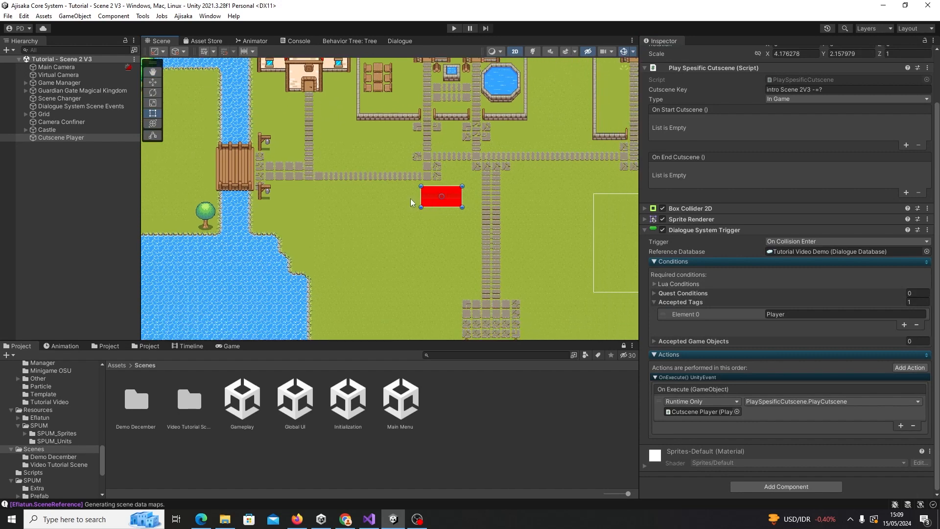
left_click_drag(458, 208, 419, 273)
scroll(428, 205, "up", 2)
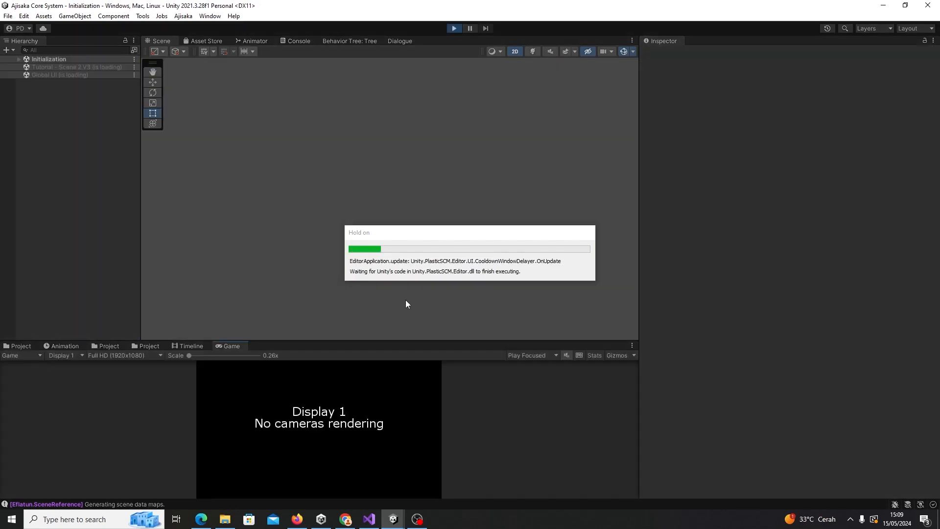
- Walk the player down into the red Cutscene Player area and back out to test the trigger
key("s")
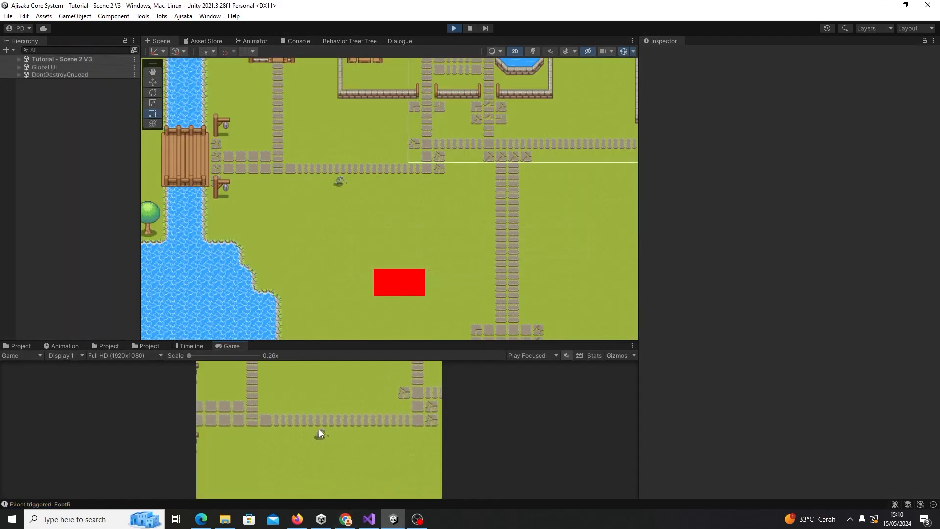
key("d")
key("s")
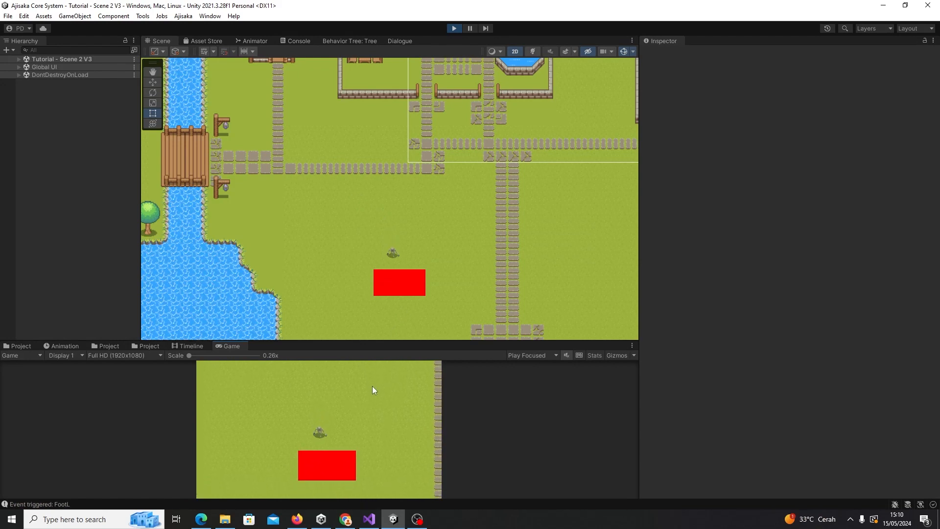
key("w")
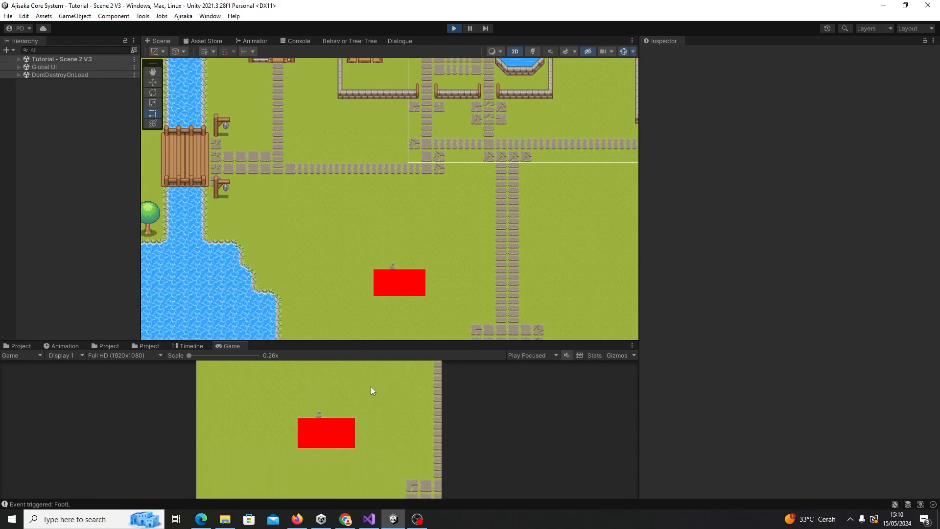
key("s")
key("w")
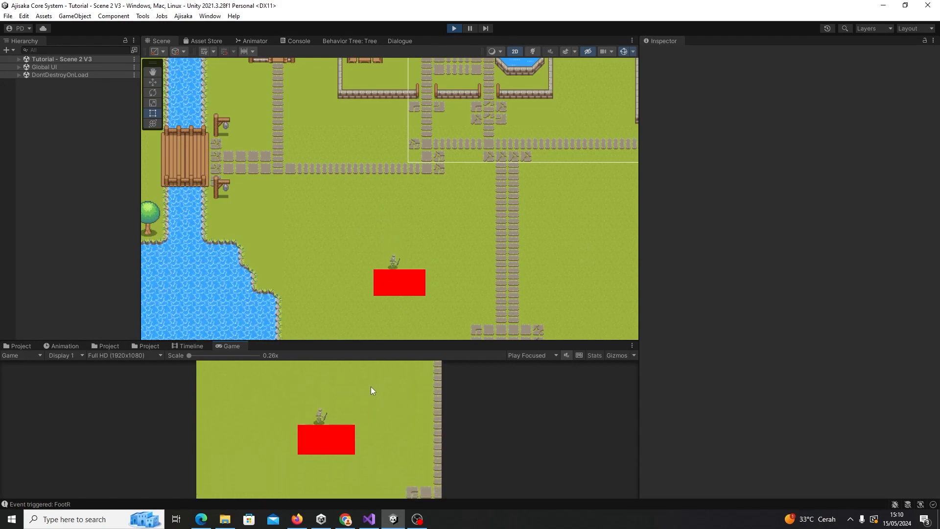
key("s")
- Expand the running scene's objects and inspect Player(Clone) to check its tag and collider
left_click(19, 59)
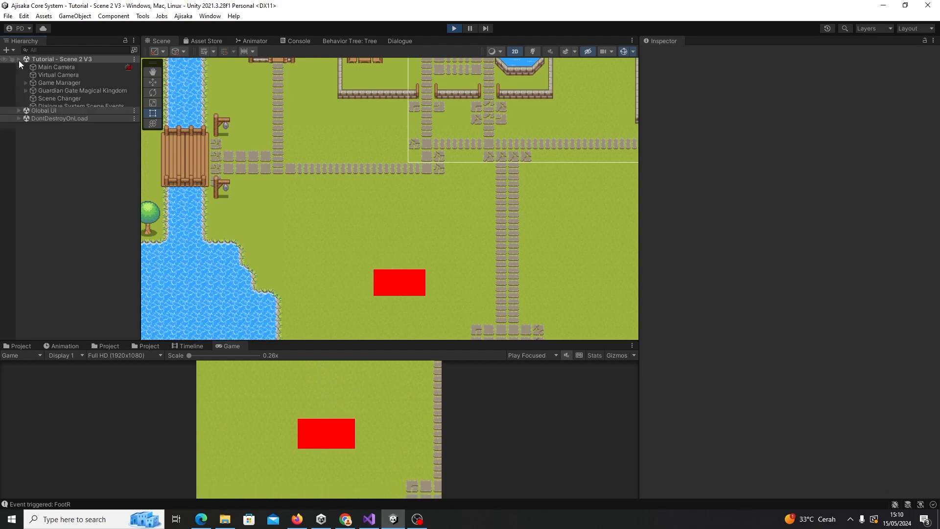
left_click(61, 121)
left_click(66, 91)
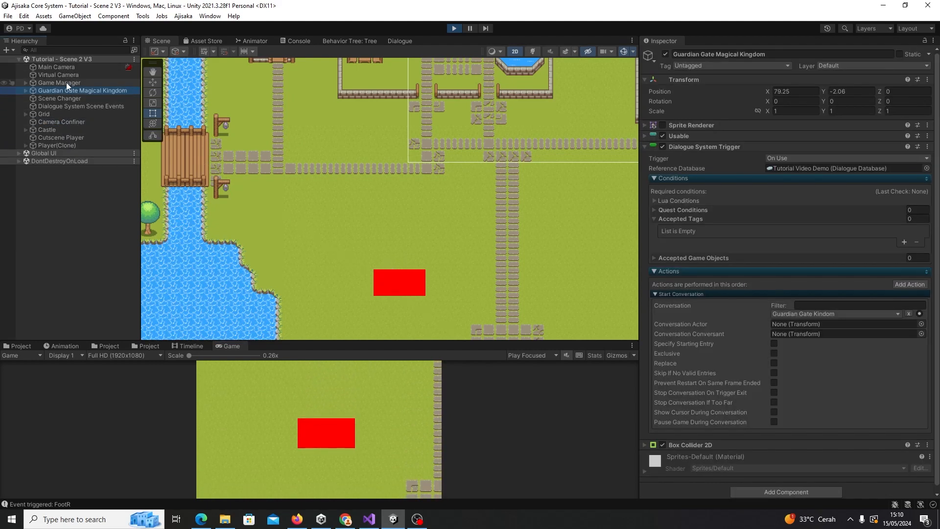
left_click(66, 82)
left_click(73, 121)
left_click(73, 137)
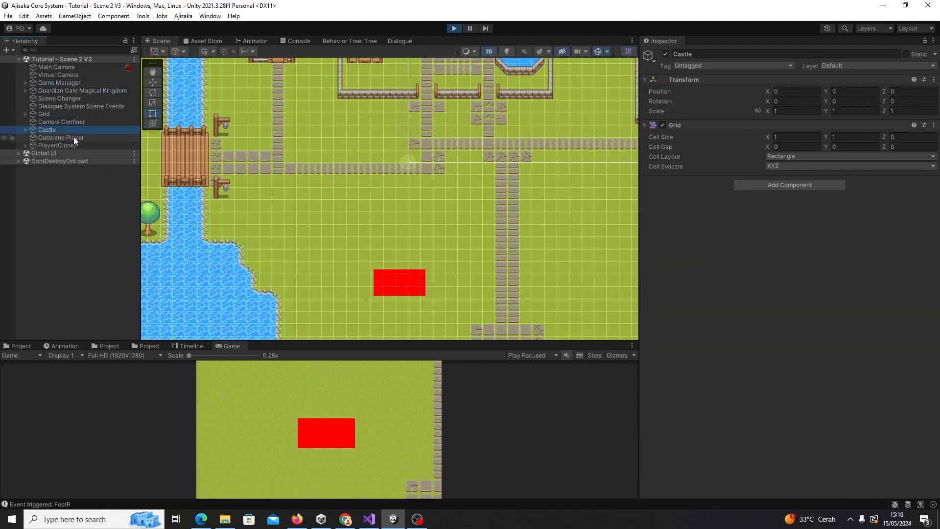
left_click(73, 143)
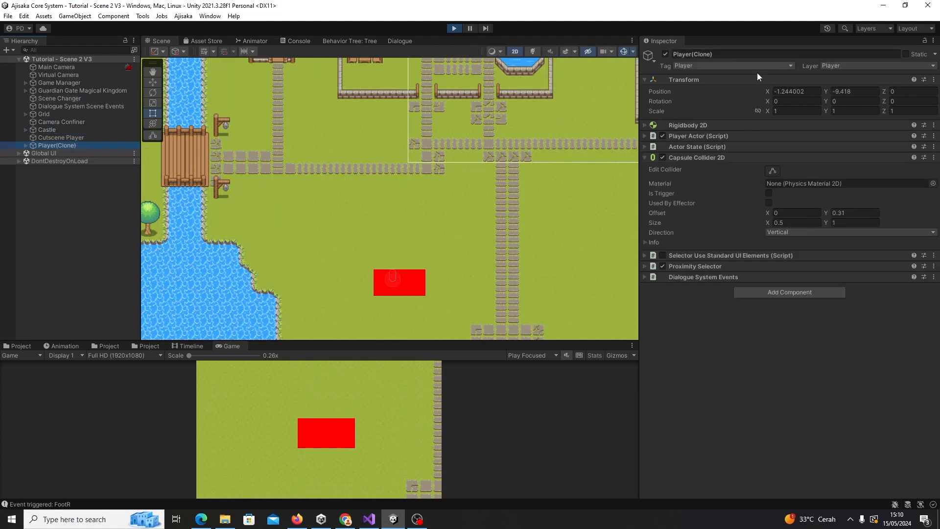
- Inspect the Cutscene Player's Box Collider 2D and check its Is Trigger setting
left_click(71, 138)
scroll(850, 280, "down", 3)
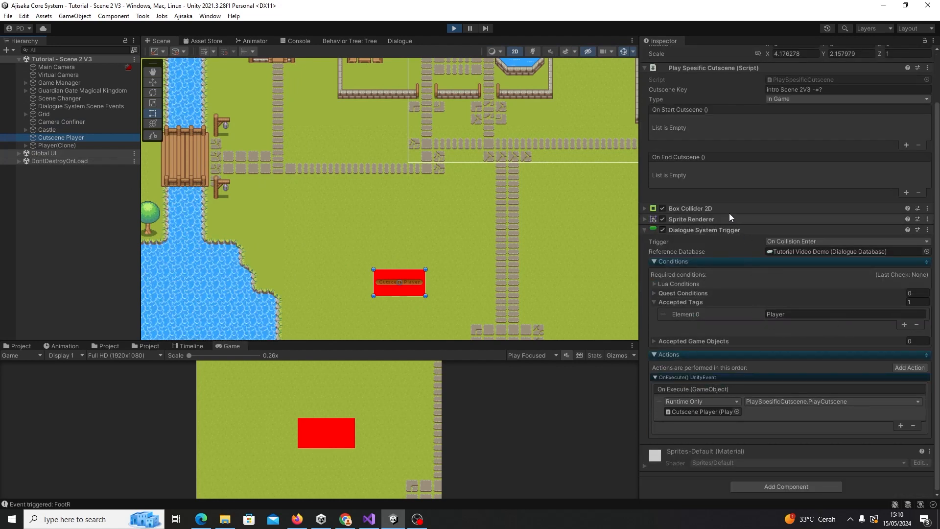
left_click(708, 209)
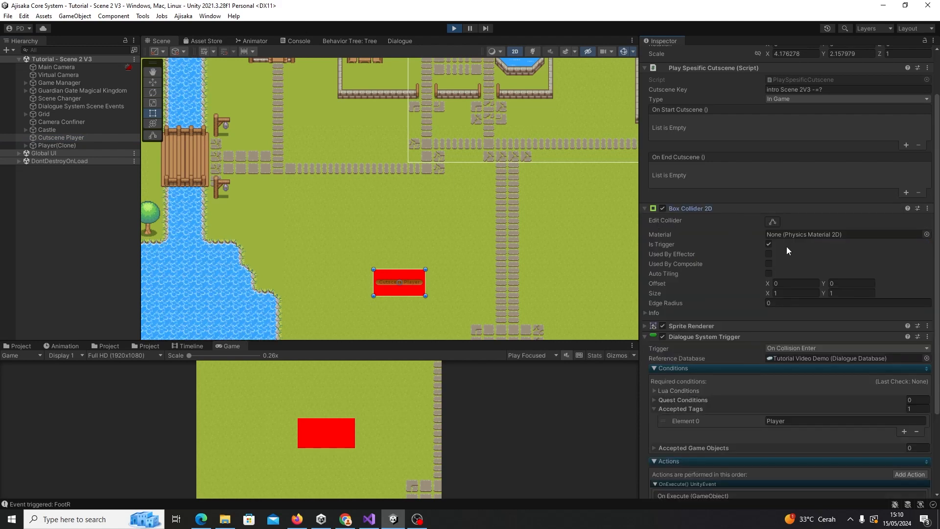
left_click(721, 209)
- Test the trigger again by walking the player out of and back into the red area
left_click(313, 405)
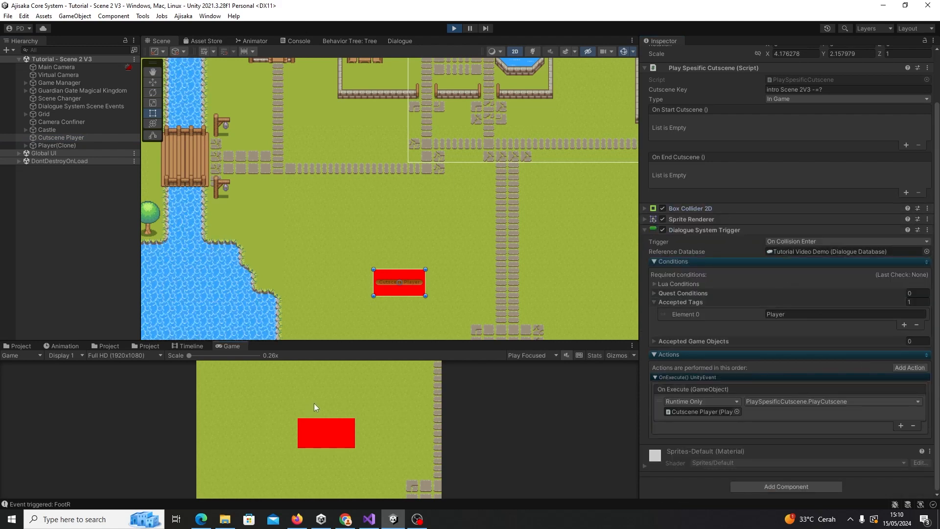
key("w")
key("s")
key("w")
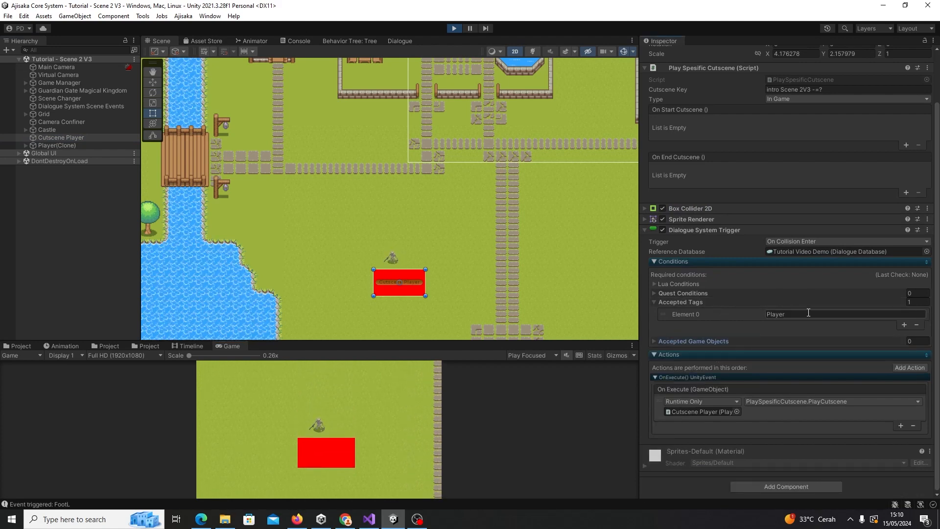
- Set the Dialogue System Trigger to fire On Trigger Enter and expand the Box Collider 2D settings
left_click(391, 421)
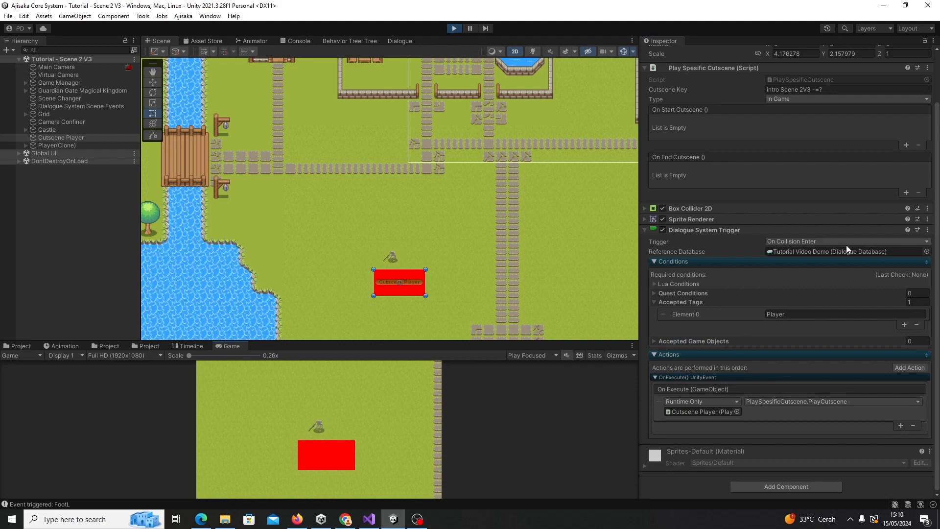
left_click(833, 242)
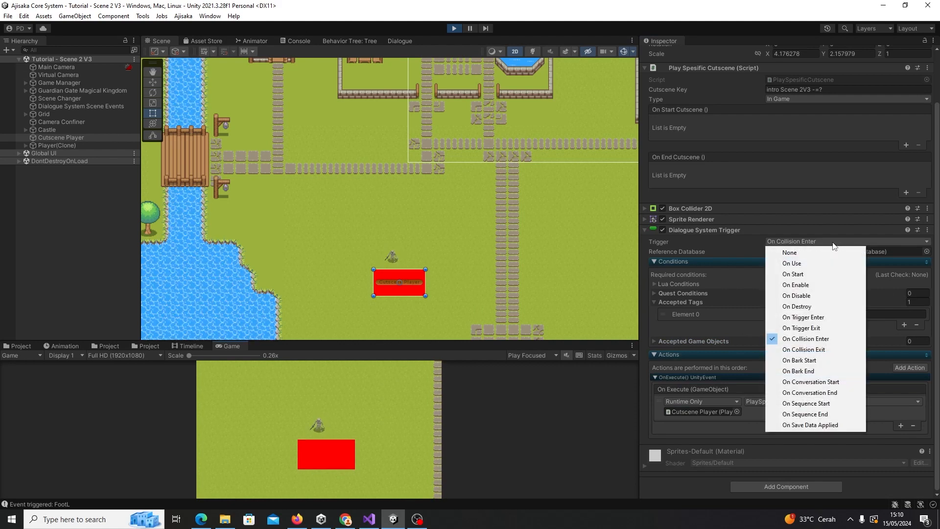
left_click(815, 317)
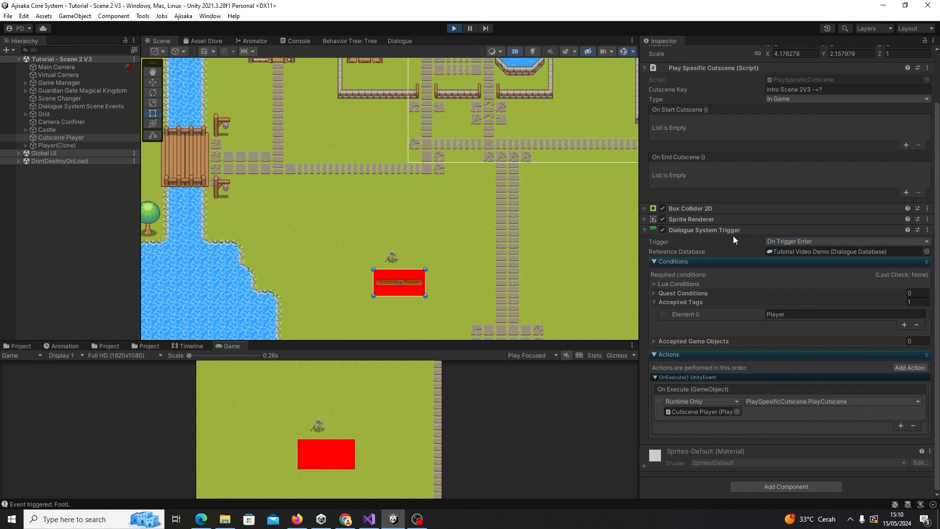
left_click(715, 209)
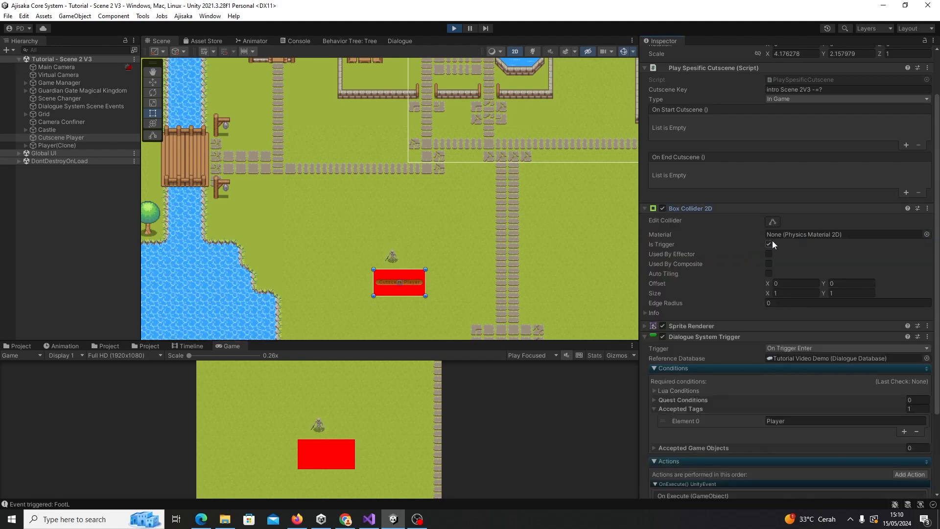
- Walk the player into the red area to test the cutscene, and enlarge the Game view to watch it
left_click(382, 432)
key("w")
key("s")
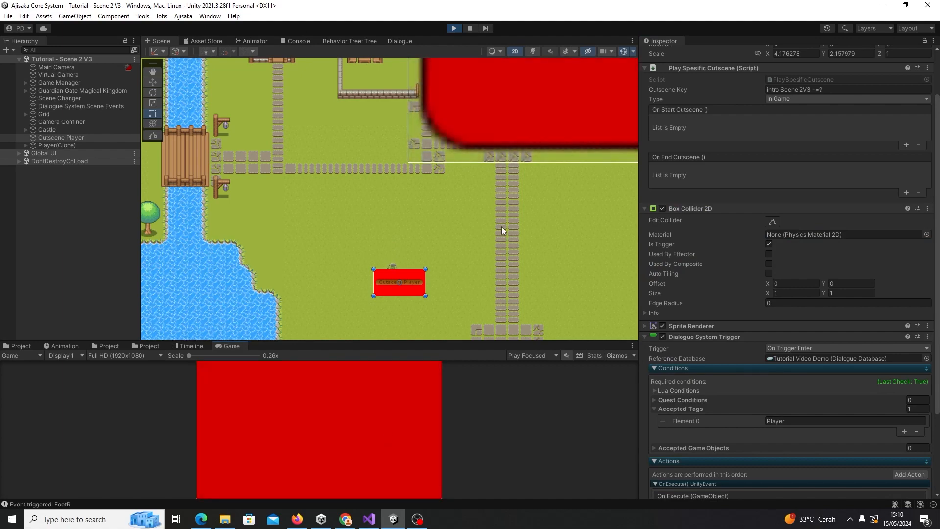
scroll(502, 226, "down", 3)
scroll(518, 226, "down", 2)
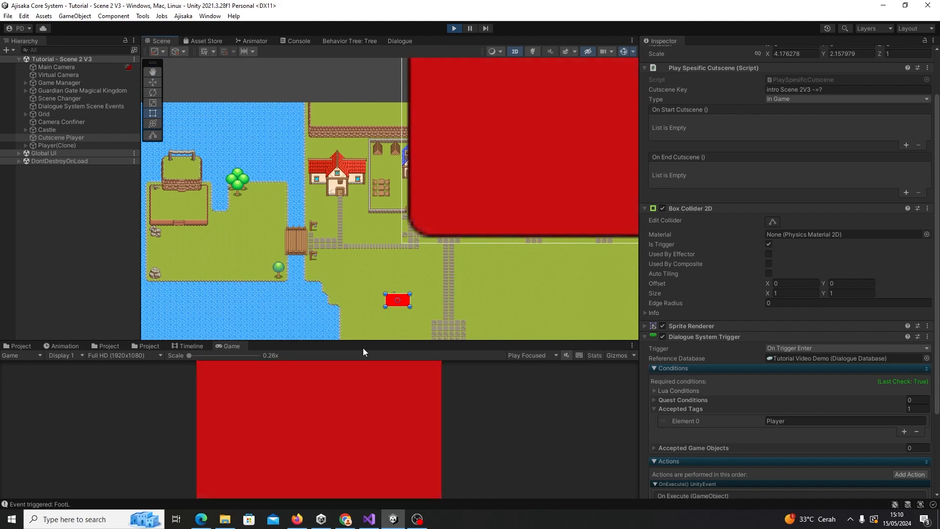
left_click_drag(363, 346, 348, 208)
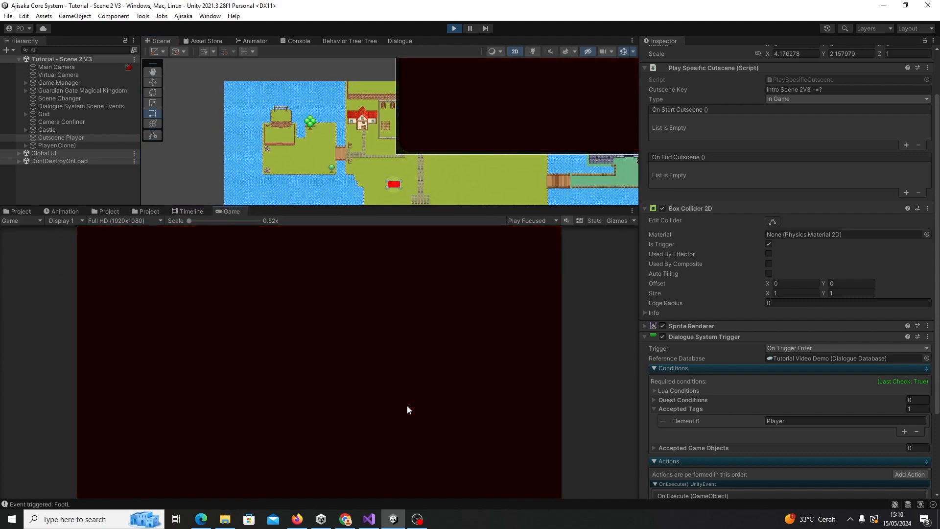
- Walk the player away from the red area to the open grass on its west side
key("a")
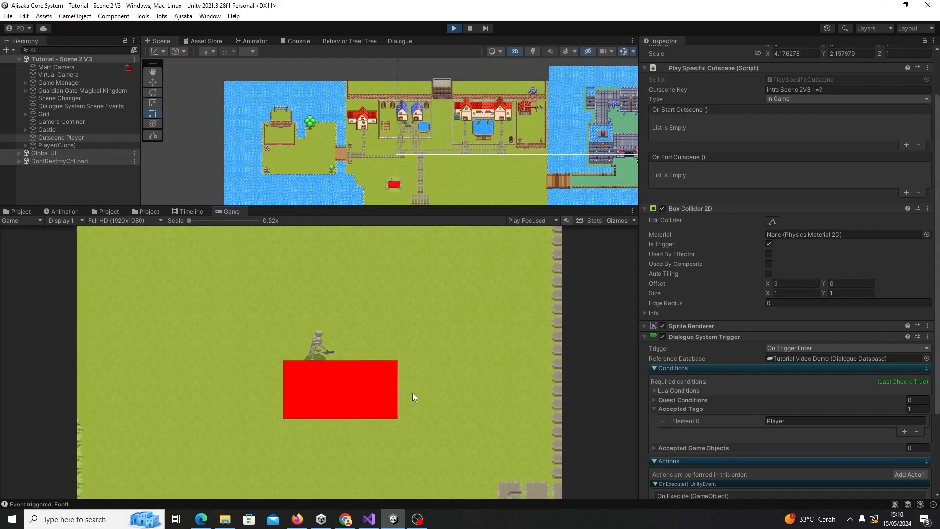
key("w")
key("a")
key("s")
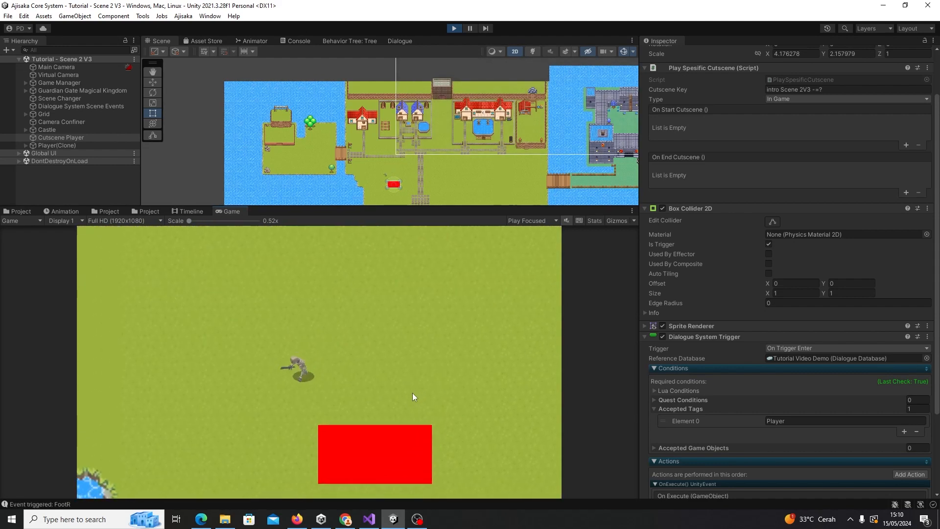
key("d")
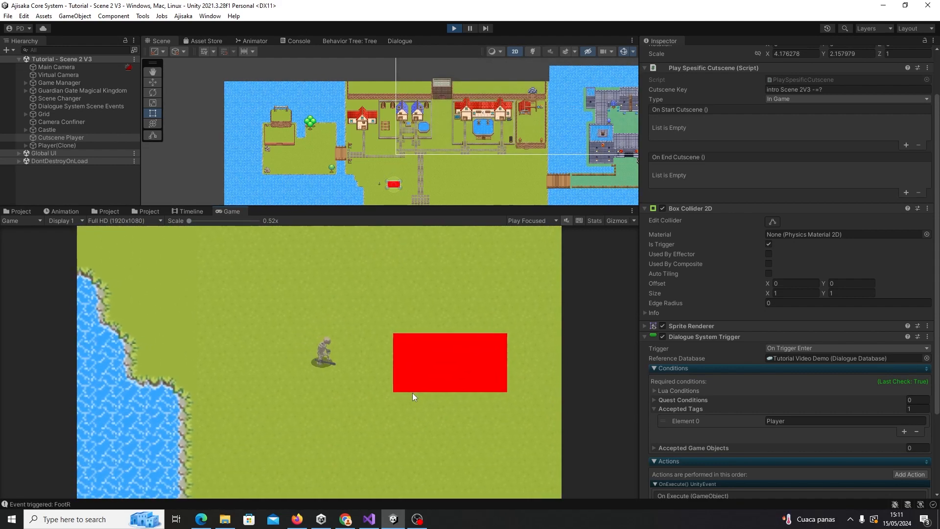
- Set the Dialogue System Trigger to On Collision Enter and turn off Is Trigger on the Box Collider 2D
left_click(797, 348)
left_click(807, 259)
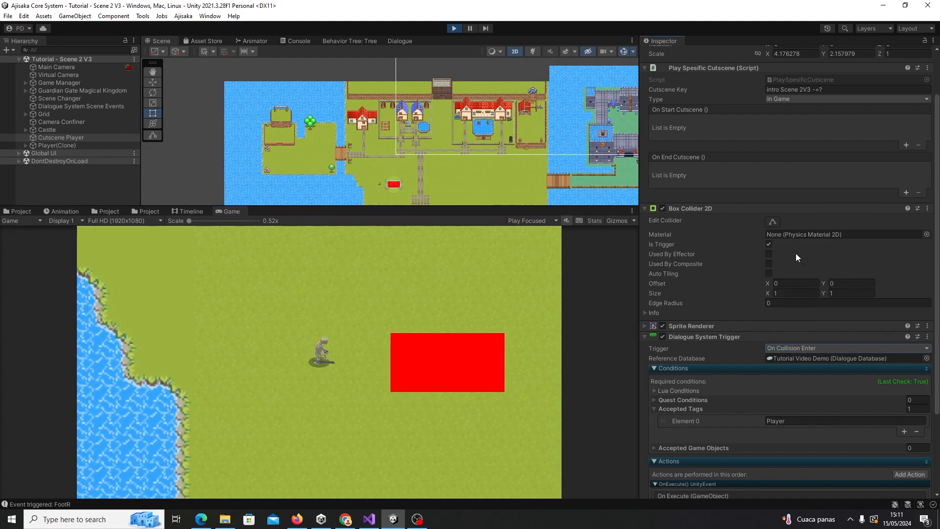
key("d")
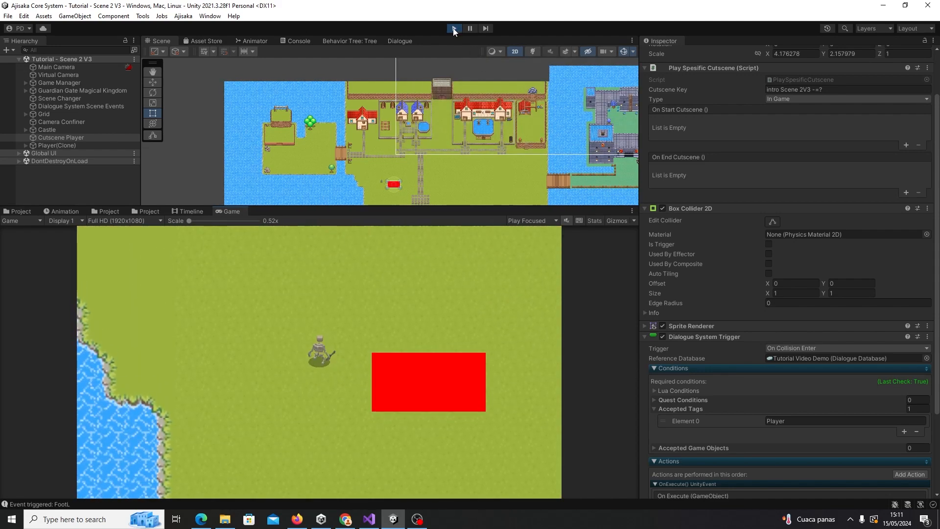
key("s")
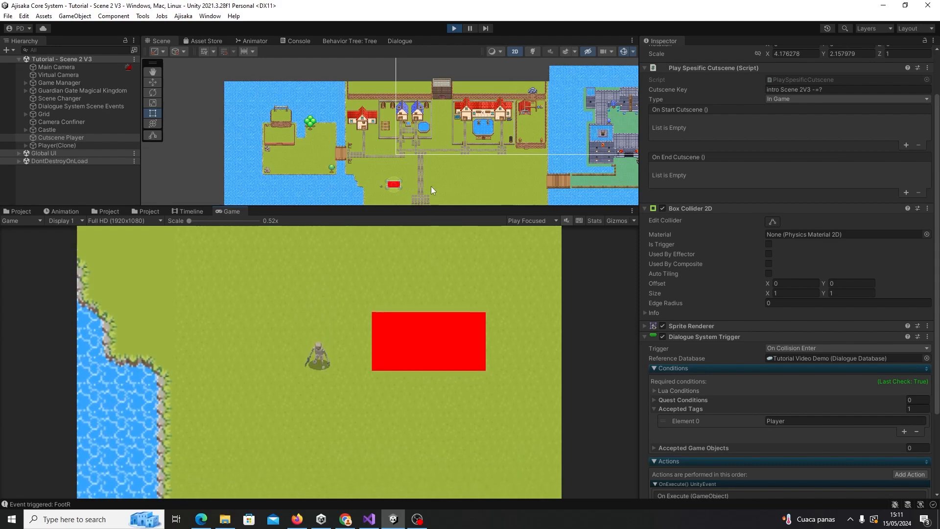
- Shrink the Game view to enlarge the Scene view, and collapse the Box Collider 2D and Dialogue System Trigger components
scroll(431, 186, "up", 4)
middle_click_drag(431, 186, 440, 149)
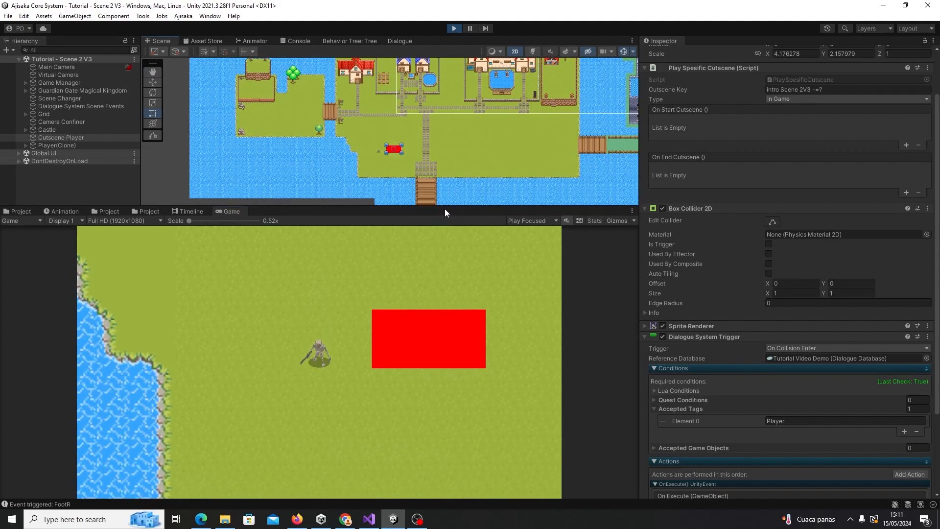
left_click_drag(445, 207, 452, 313)
middle_click_drag(445, 240, 446, 201)
scroll(446, 201, "up", 3)
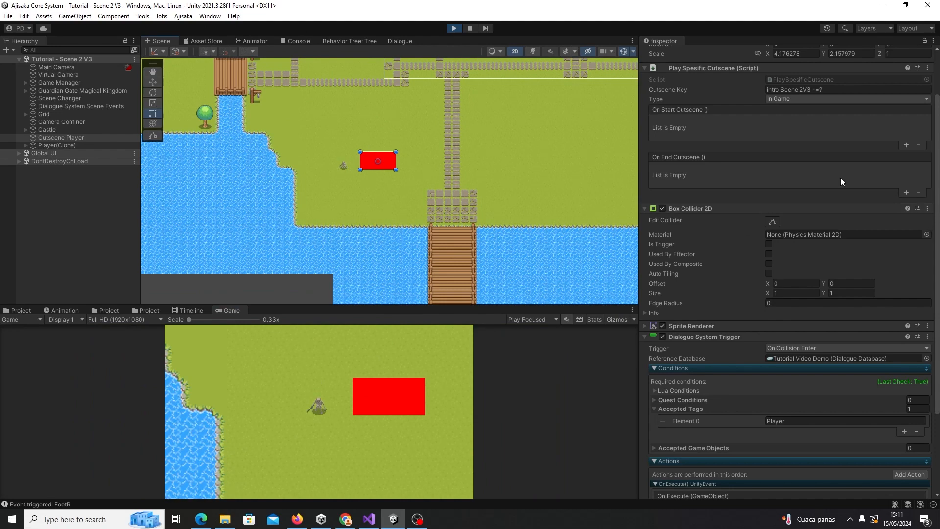
scroll(803, 205, "up", 2)
left_click(706, 267)
left_click(697, 289)
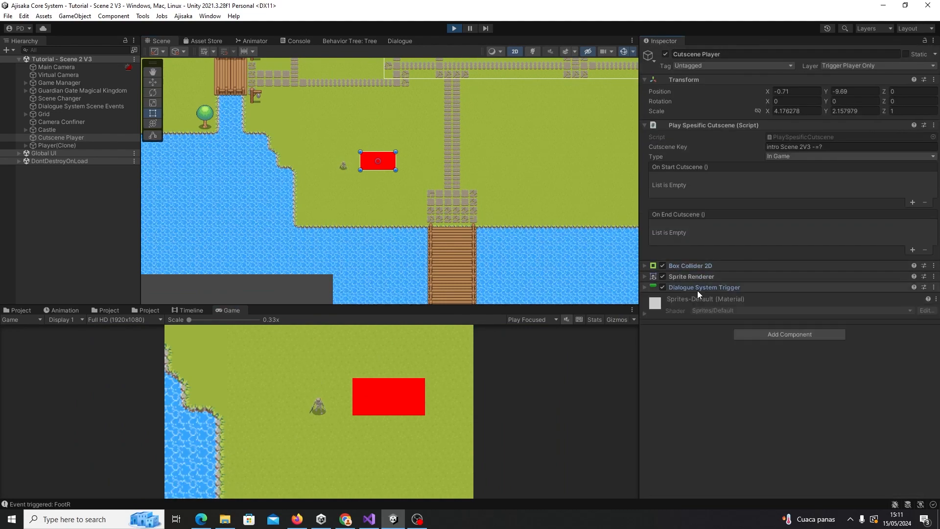
scroll(500, 204, "up", 3)
middle_click_drag(500, 204, 524, 270)
scroll(577, 255, "up", 4)
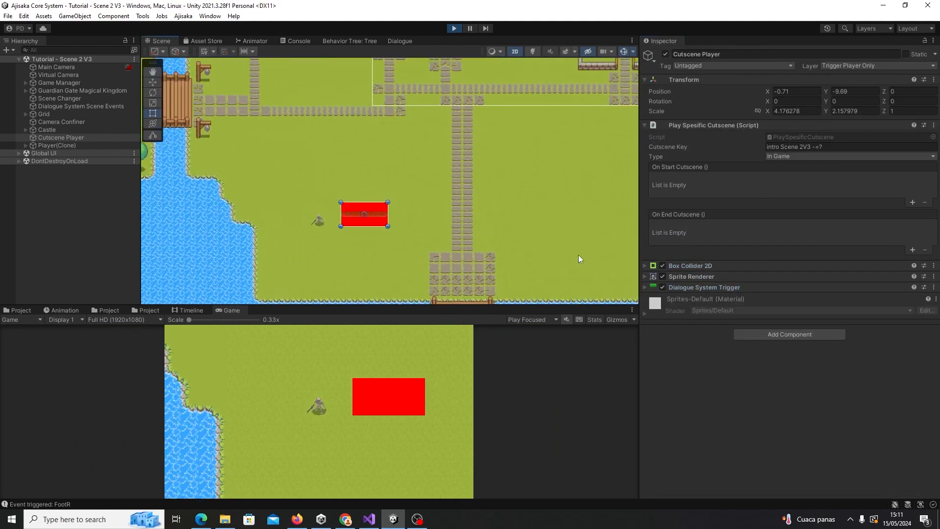
middle_click_drag(451, 188, 505, 190)
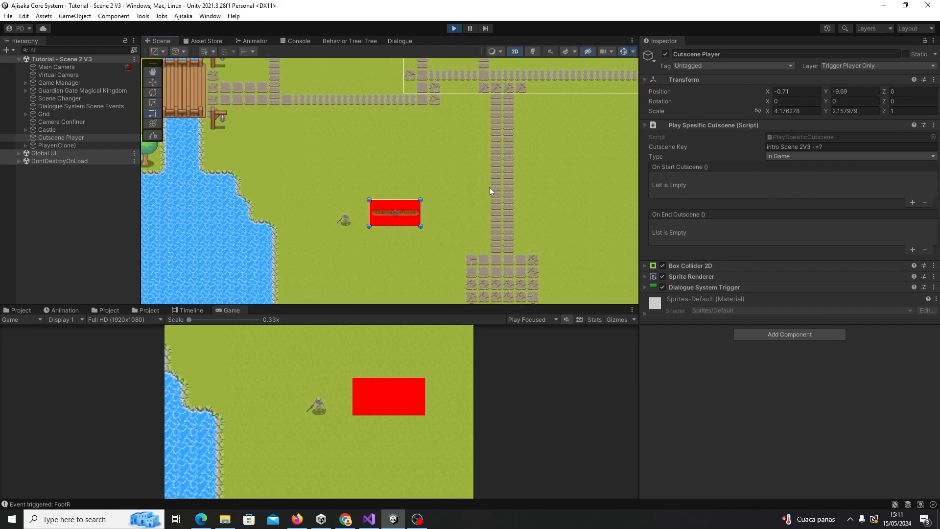
scroll(489, 187, "down", 2)
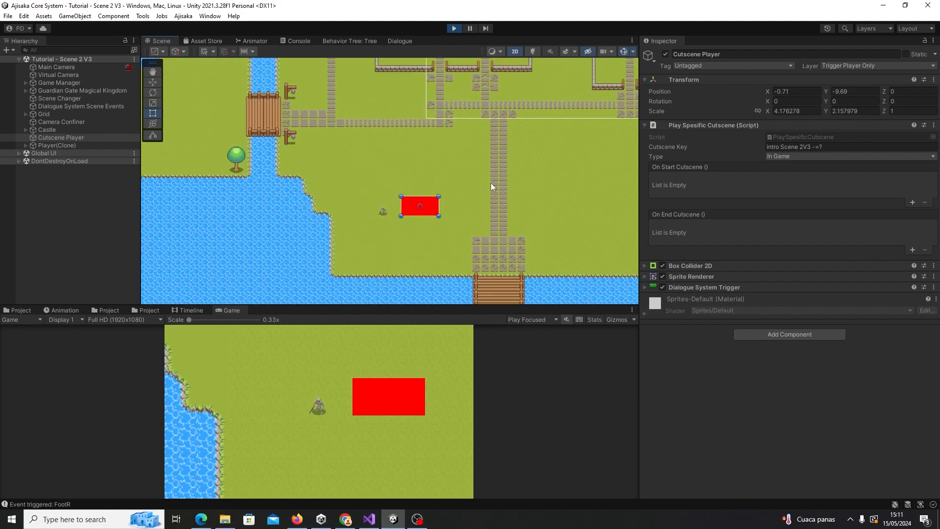
scroll(494, 178, "down", 1)
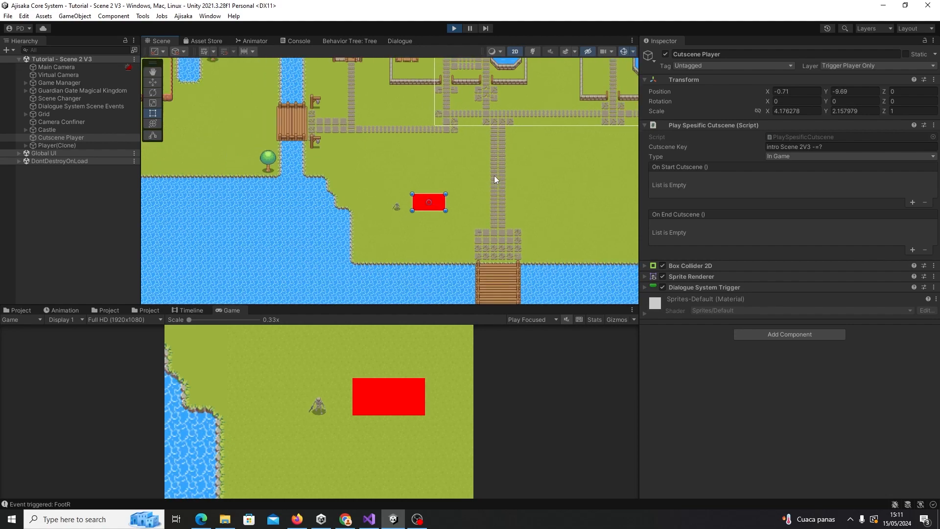
- Stop play mode and select the Cutscene Player object
left_click(62, 122)
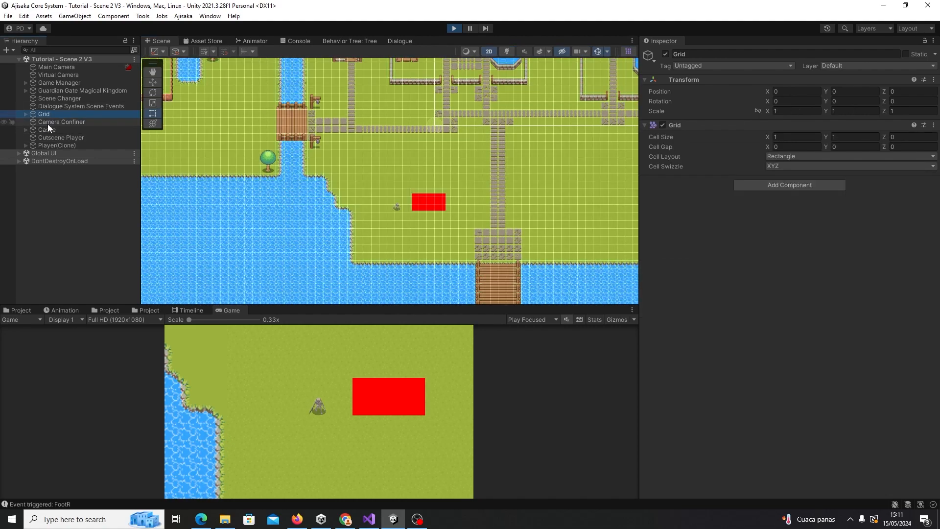
left_click_drag(141, 98, 159, 98)
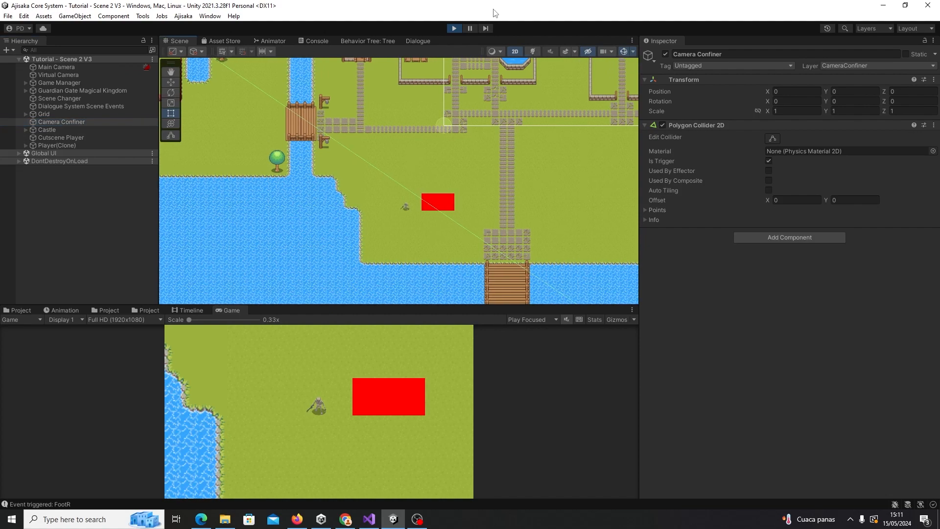
left_click(451, 31)
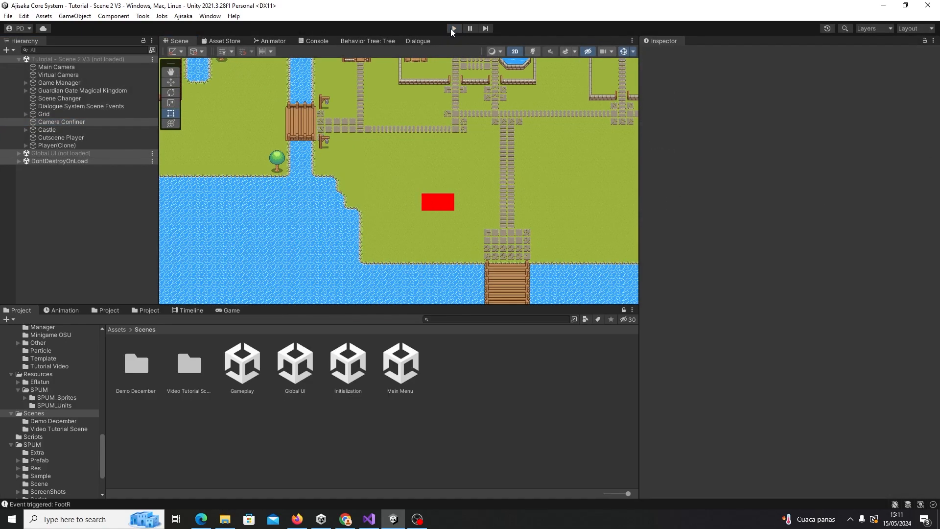
left_click(60, 137)
key("f")
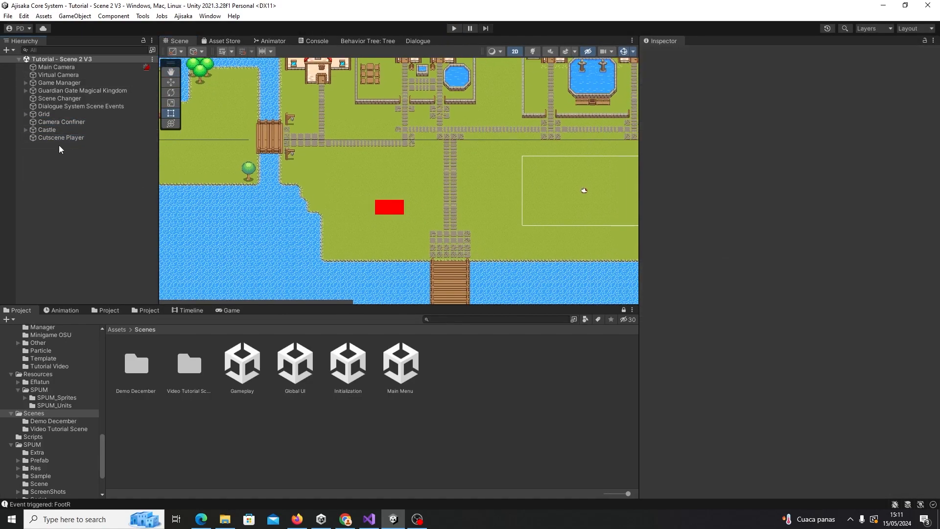
left_click(57, 139)
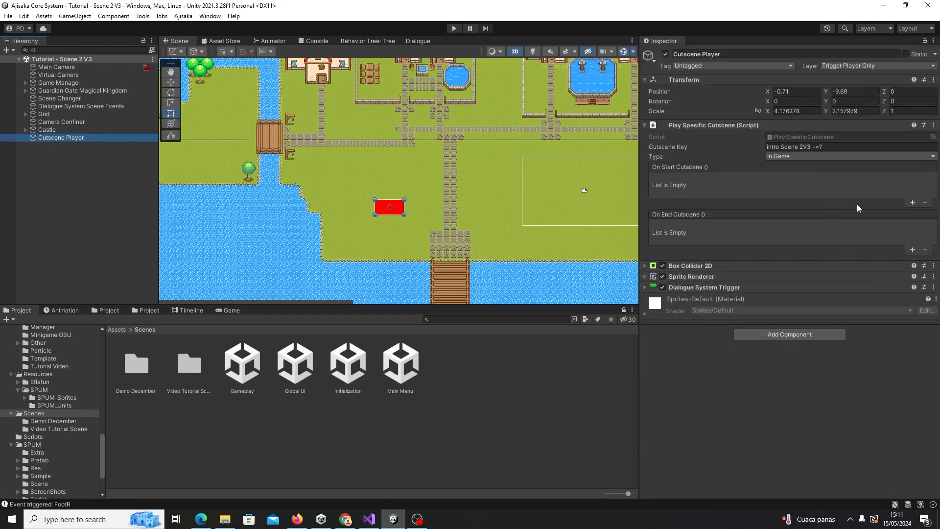
left_click(912, 203)
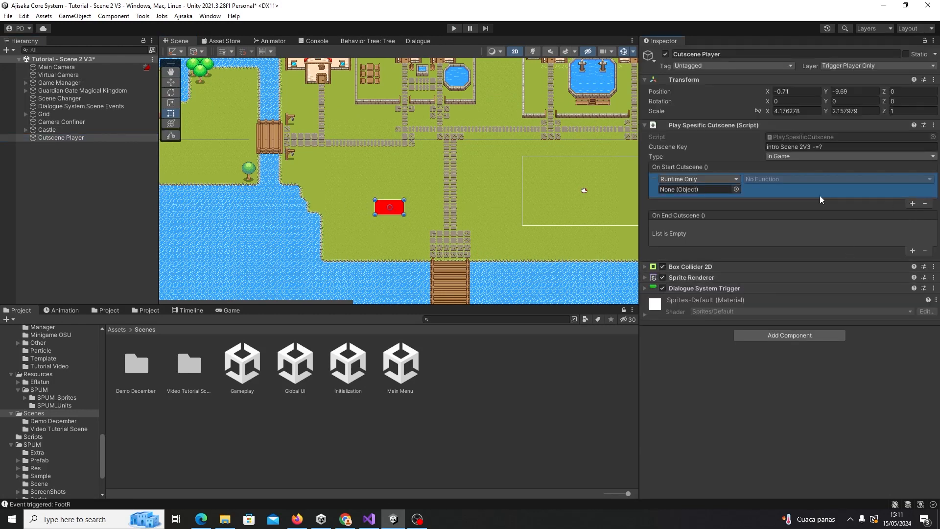
left_click(924, 202)
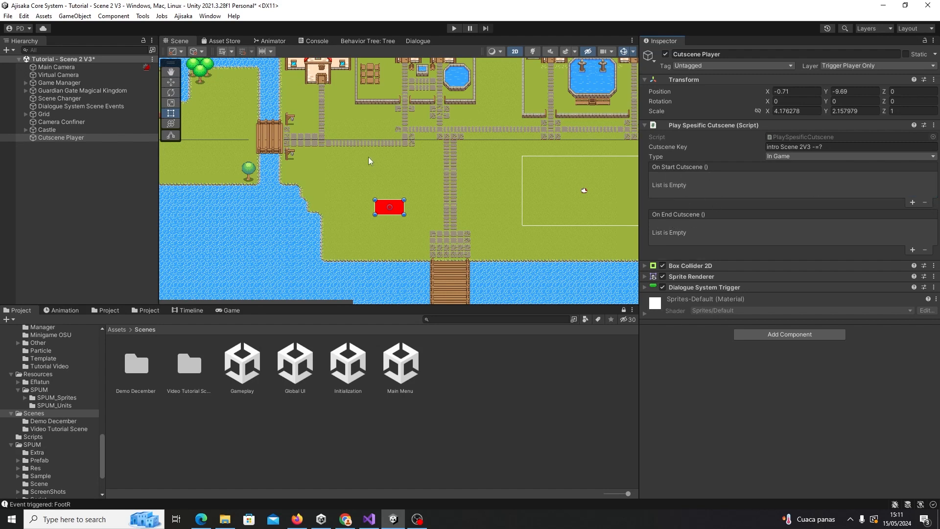
scroll(403, 178, "up", 4)
middle_click_drag(369, 158, 400, 138)
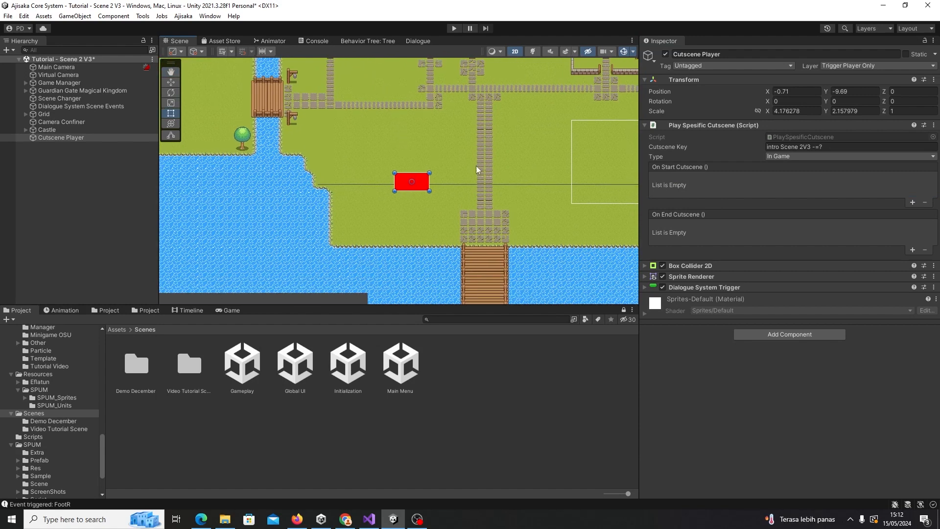
middle_click_drag(435, 143, 388, 184)
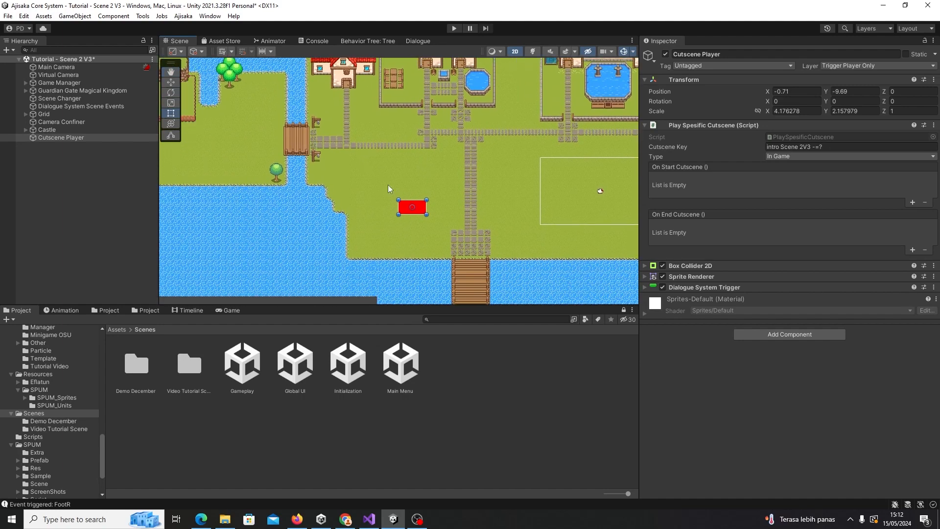
- Save the scene and add an empty On Start Cutscene event entry to the Cutscene Player
left_click(75, 137)
key("ctrl+s")
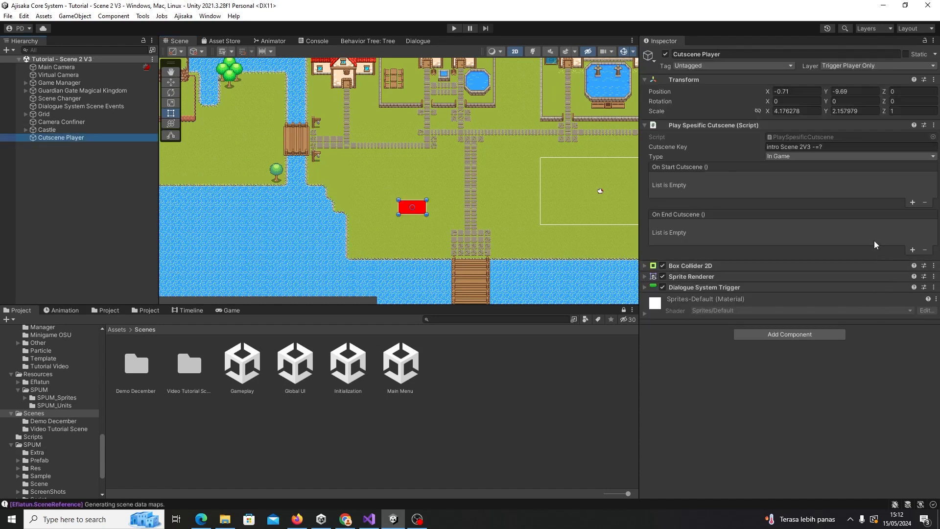
left_click(912, 203)
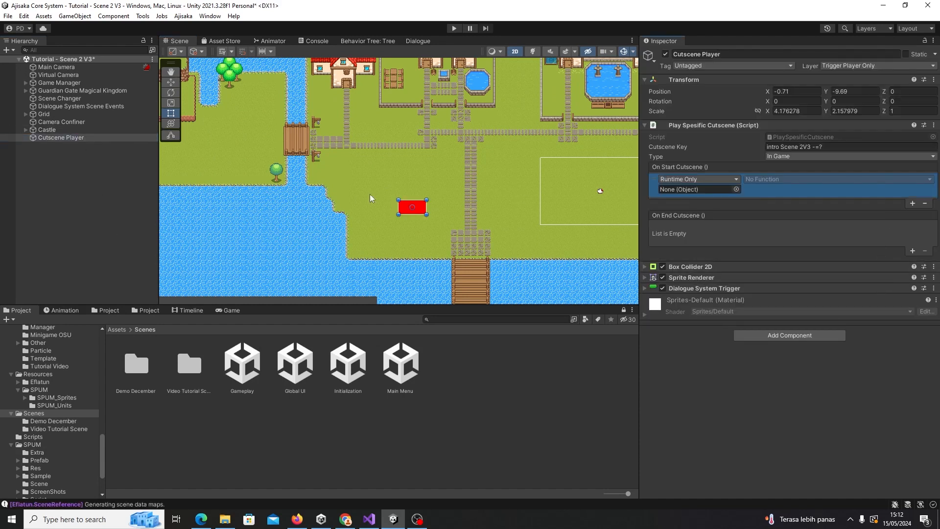
- Toggle the Grid object's active state off and on repeatedly to demonstrate hiding and showing the map, ending with it enabled
left_click(44, 113)
key("f")
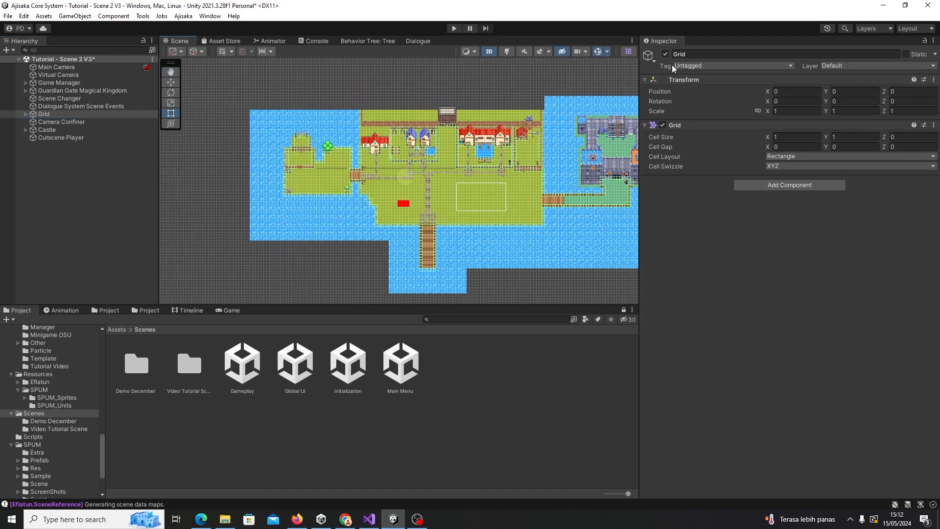
left_click(665, 54)
left_click(665, 54)
left_click(665, 54)
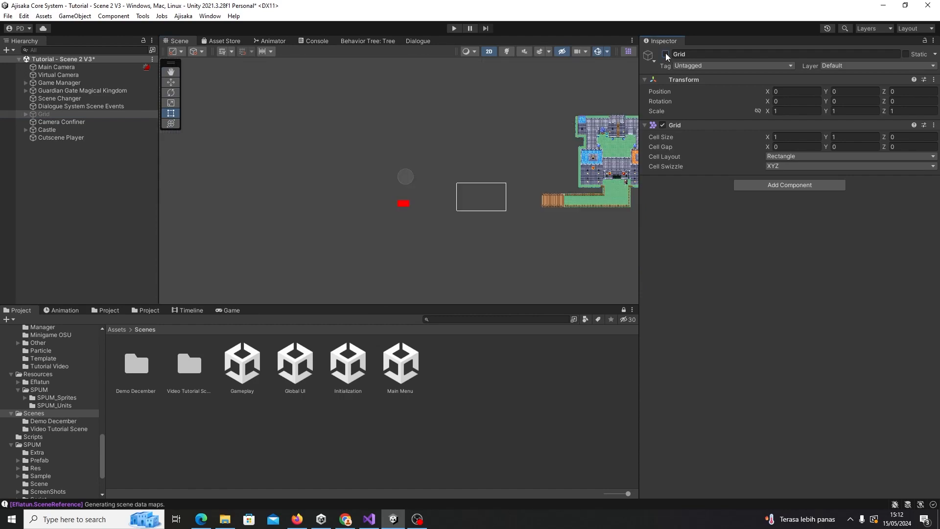
left_click(665, 53)
left_click(665, 54)
left_click(665, 54)
left_click(665, 53)
left_click(666, 53)
left_click(665, 54)
left_click(665, 54)
left_click(665, 54)
left_click(665, 53)
left_click(666, 54)
left_click(665, 54)
left_click(665, 54)
left_click(665, 54)
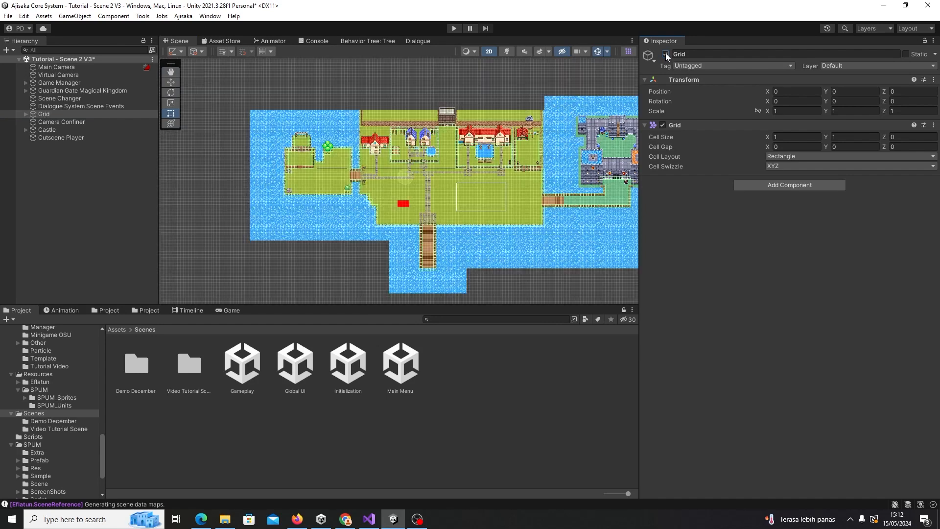
- Add an On Start Cutscene event entry to the Cutscene Player and assign the Grid object to it
left_click(62, 122)
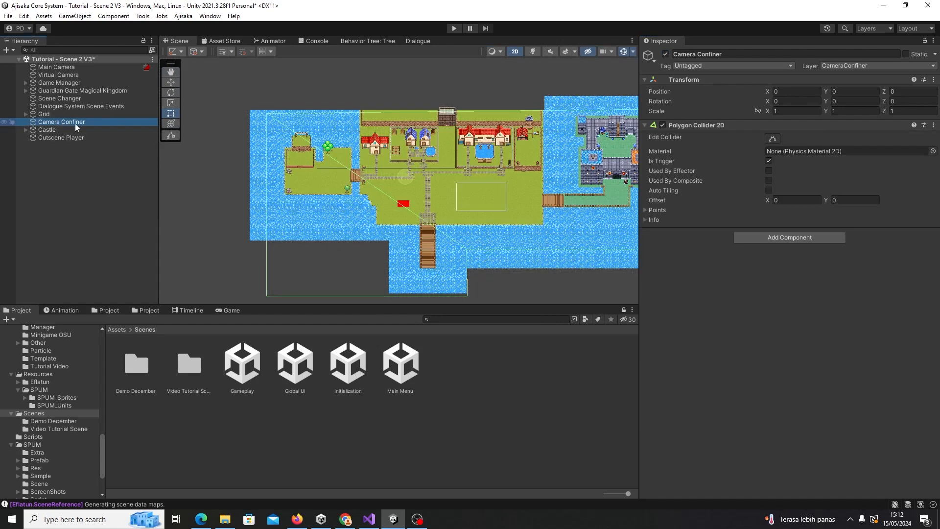
left_click(66, 98)
left_click(67, 137)
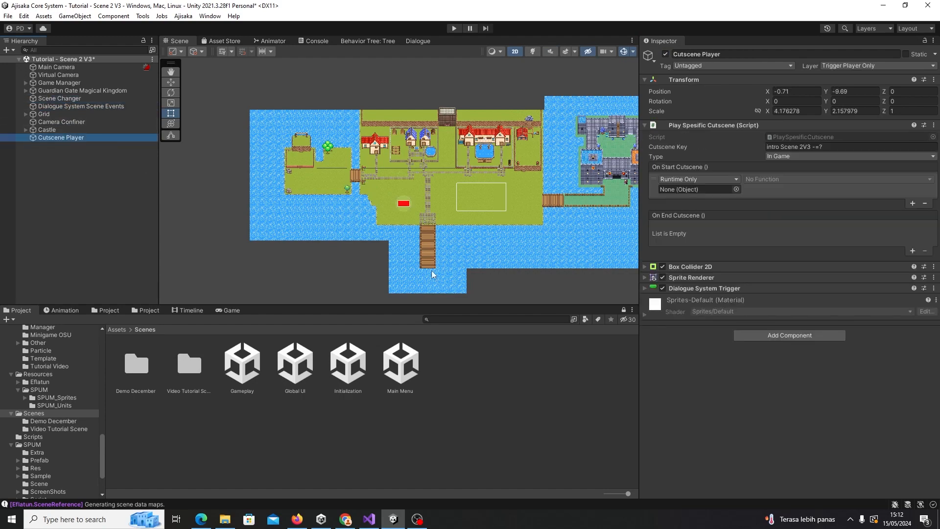
scroll(383, 246, "up", 8)
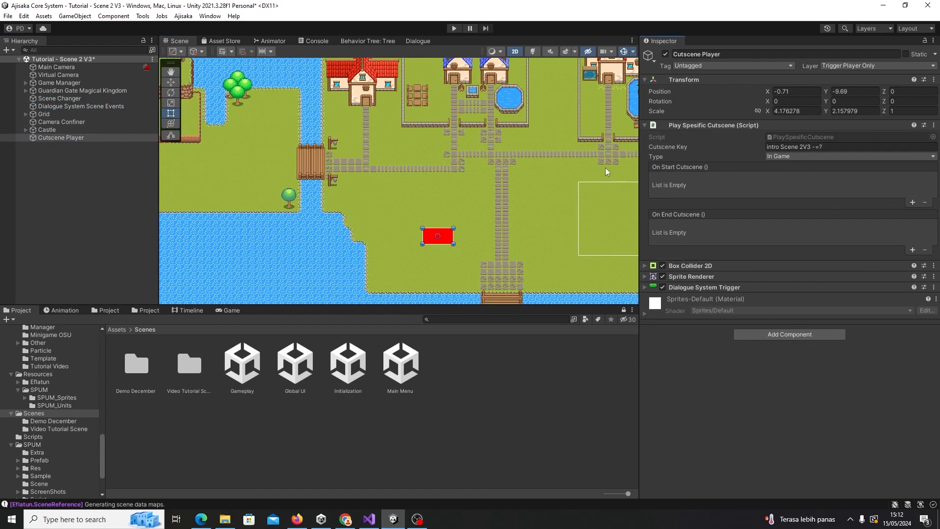
left_click(911, 204)
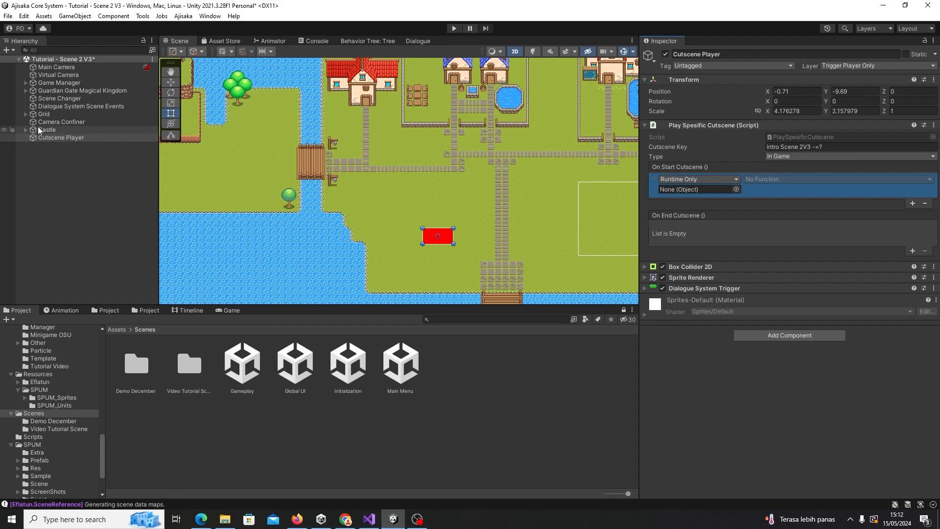
left_click_drag(47, 112, 700, 190)
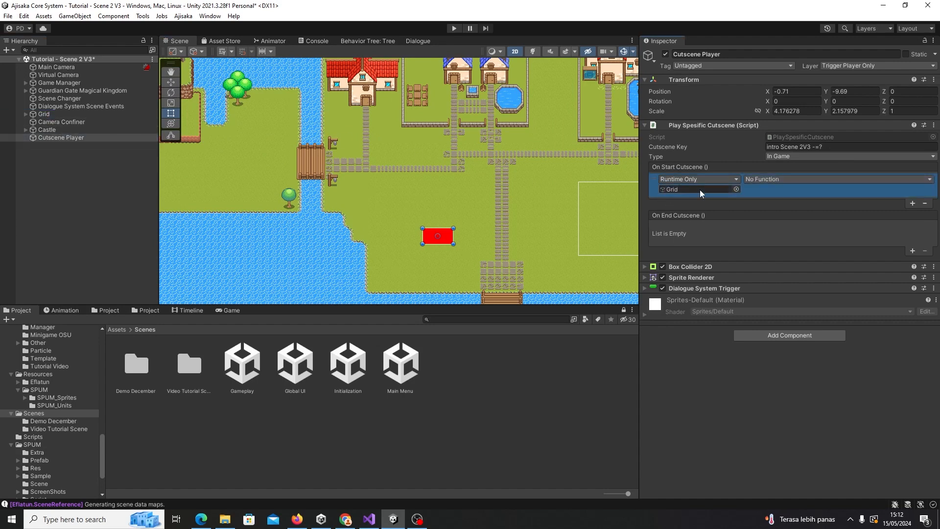
- Examine the GameObject and Transform functions available for the Grid in the On Start Cutscene event
left_click(762, 179)
mouse_move(783, 205)
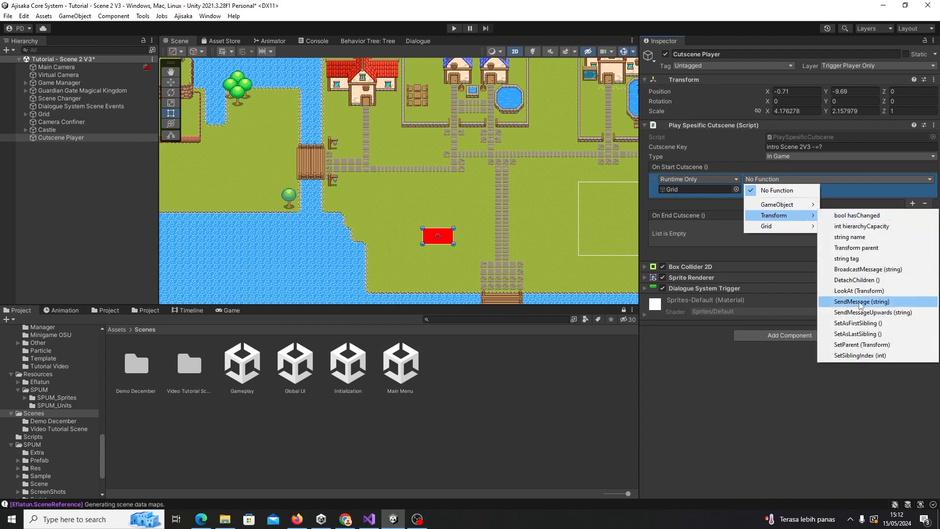
mouse_move(784, 233)
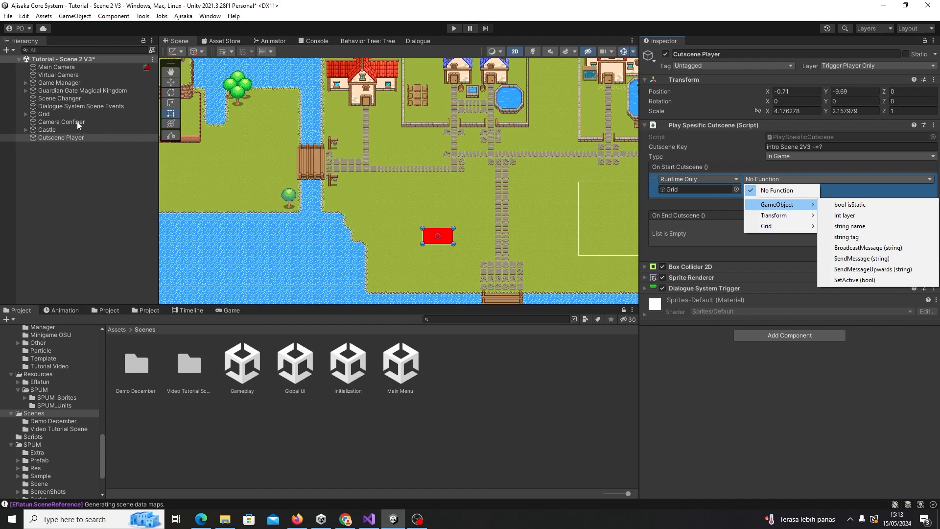
left_click(67, 114)
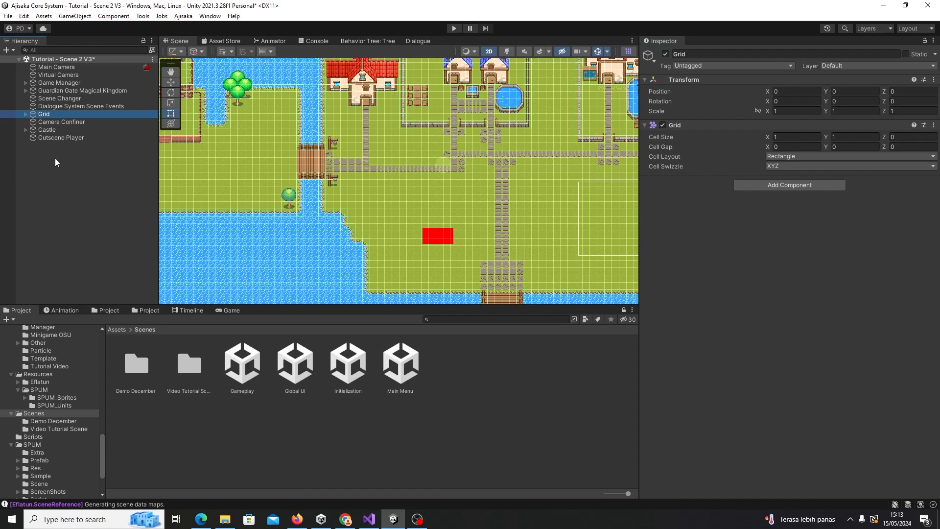
left_click(72, 137)
left_click(64, 131)
left_click(65, 138)
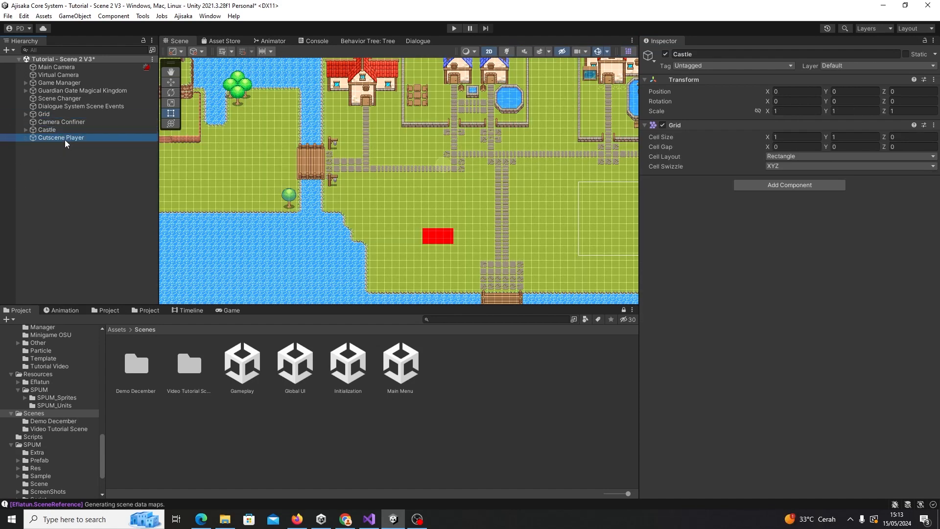
- Create an empty object in the scene and name it Target
left_click(45, 169)
right_click(45, 169)
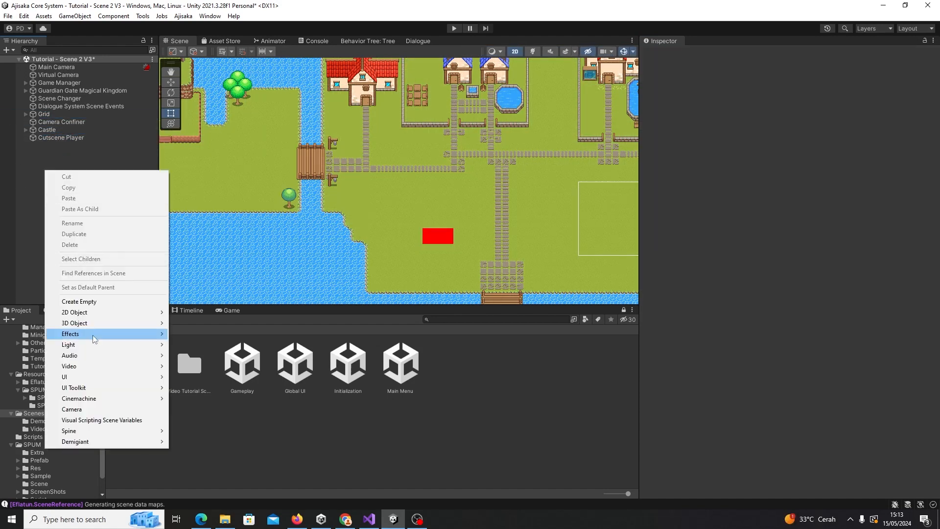
left_click(78, 301)
type("Target")
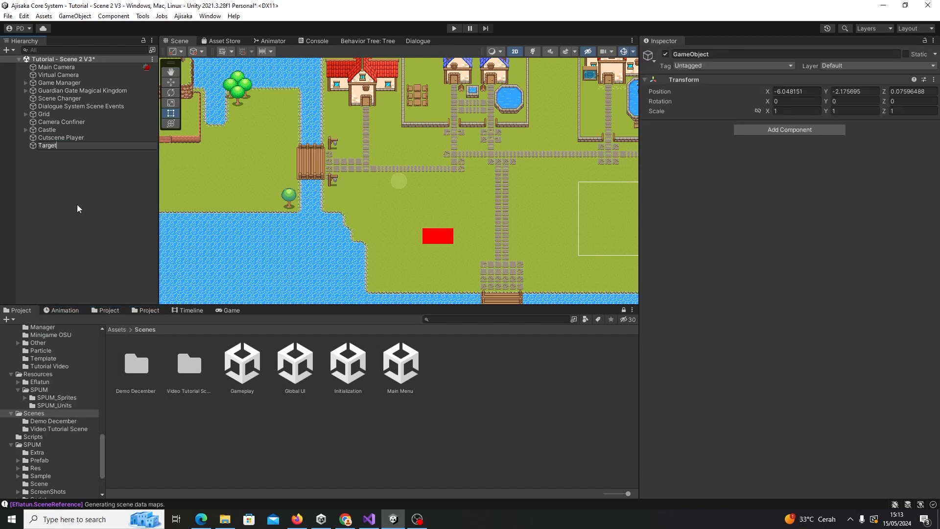
key("Return")
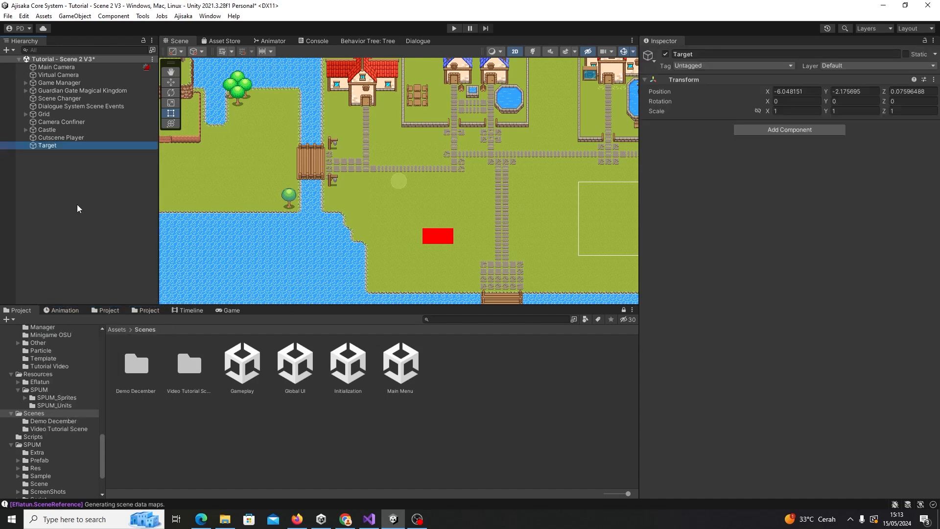
- Replace Grid with Target in the Cutscene Player's On Start Cutscene event and view its available GameObject functions
left_click(94, 138)
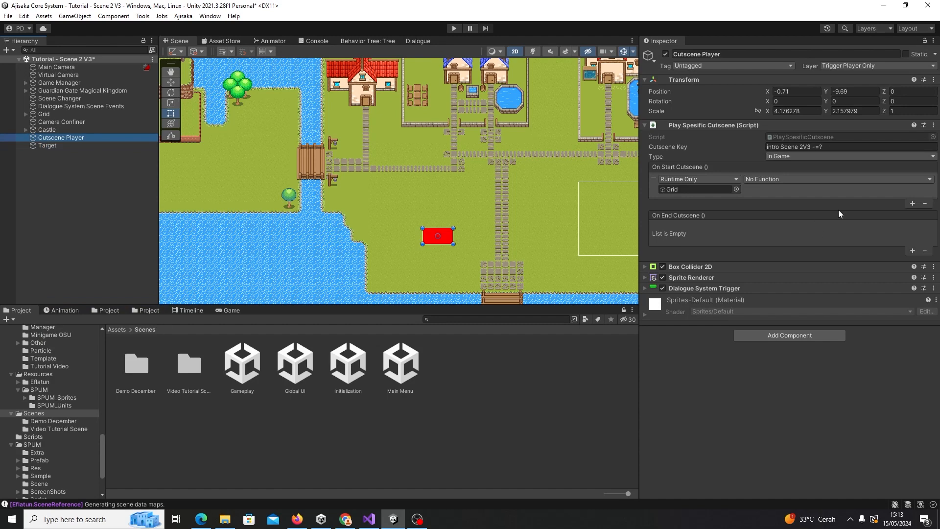
left_click_drag(51, 145, 699, 190)
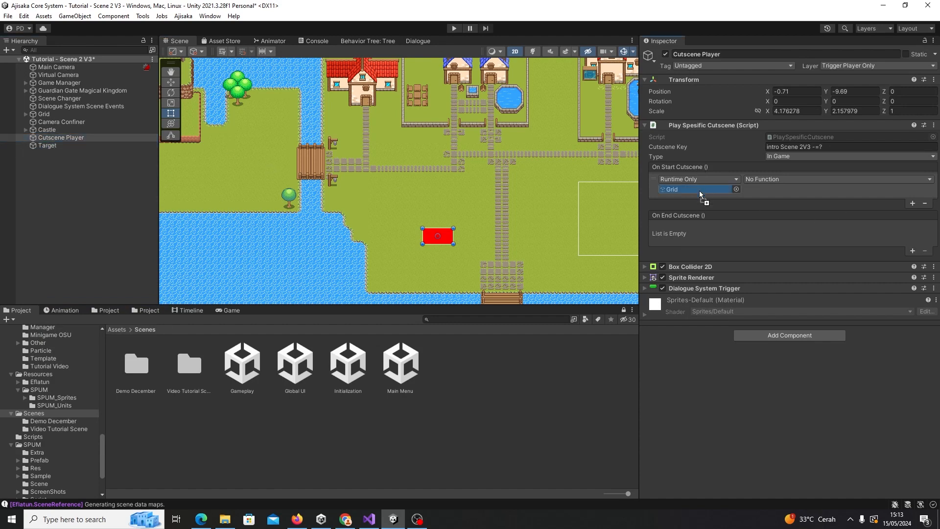
left_click(782, 181)
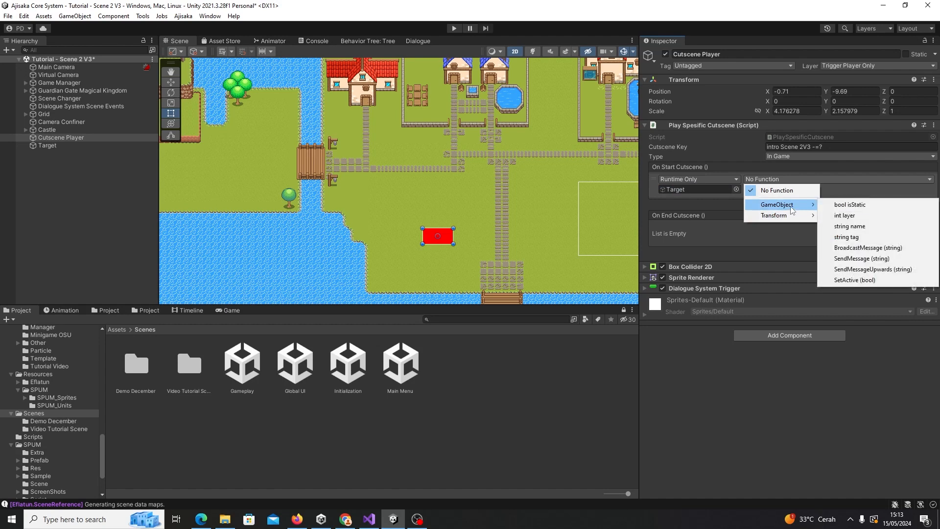
- Set the Target object's position to X 0, Y 0, Z 0
left_click(72, 153)
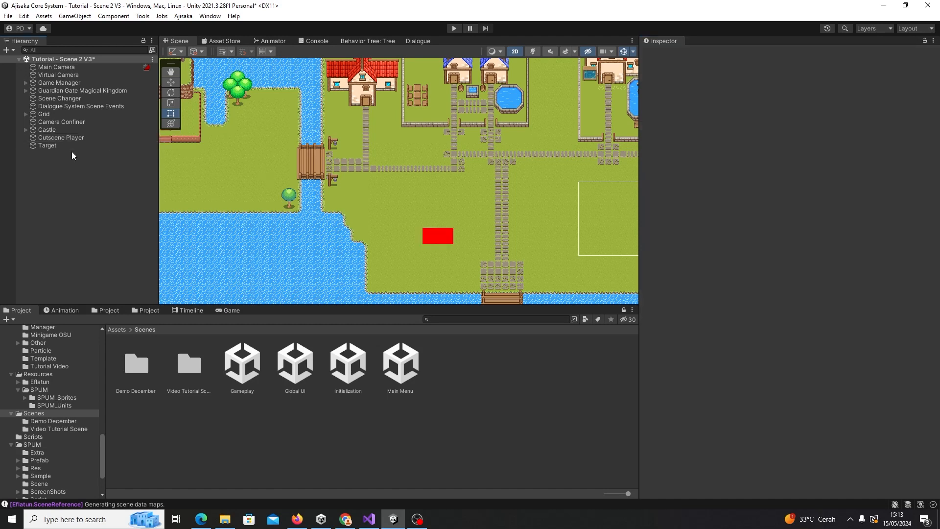
left_click(68, 146)
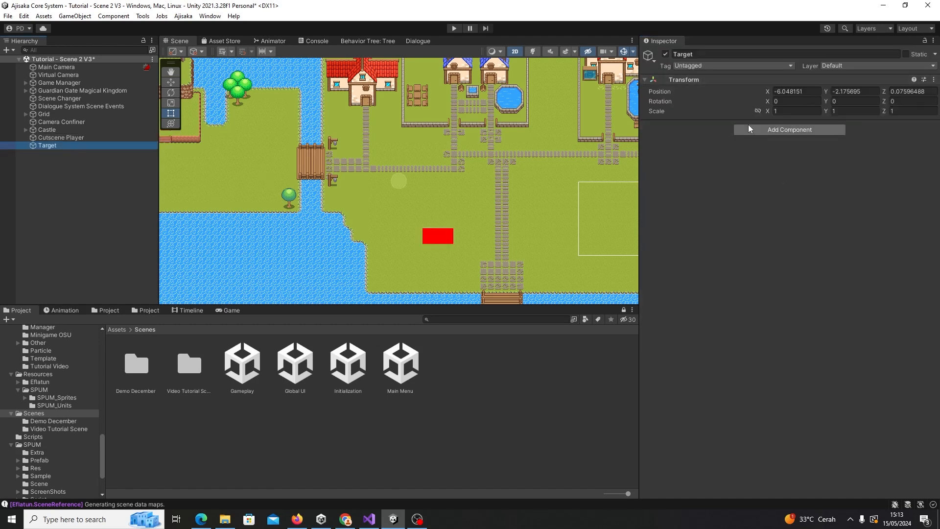
left_click(686, 81)
left_click(687, 80)
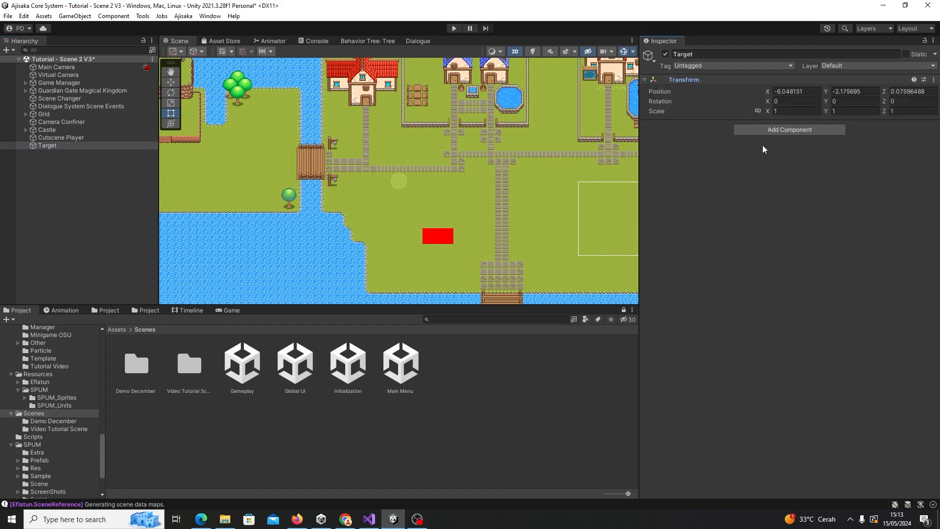
left_click(812, 92)
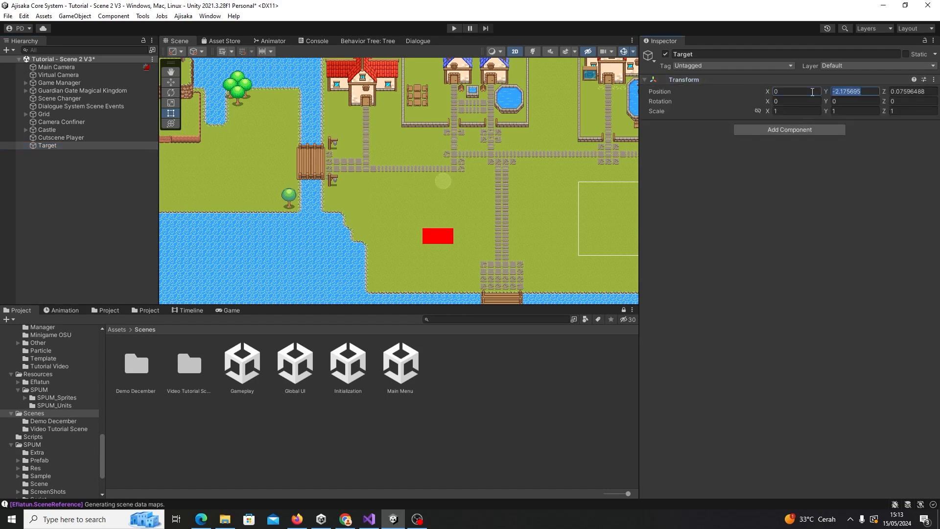
left_click(32, 237)
- Add a Dialogue System Trigger component to the Target object
left_click(46, 145)
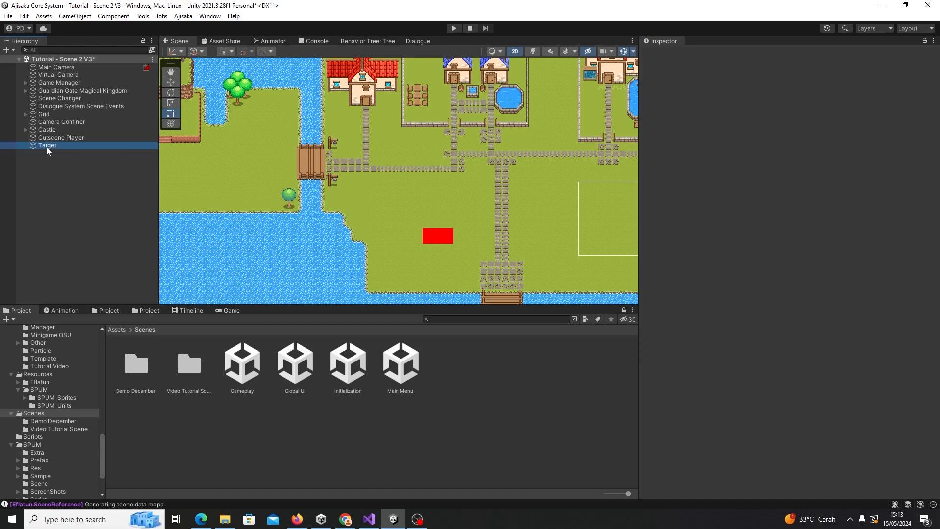
left_click(744, 129)
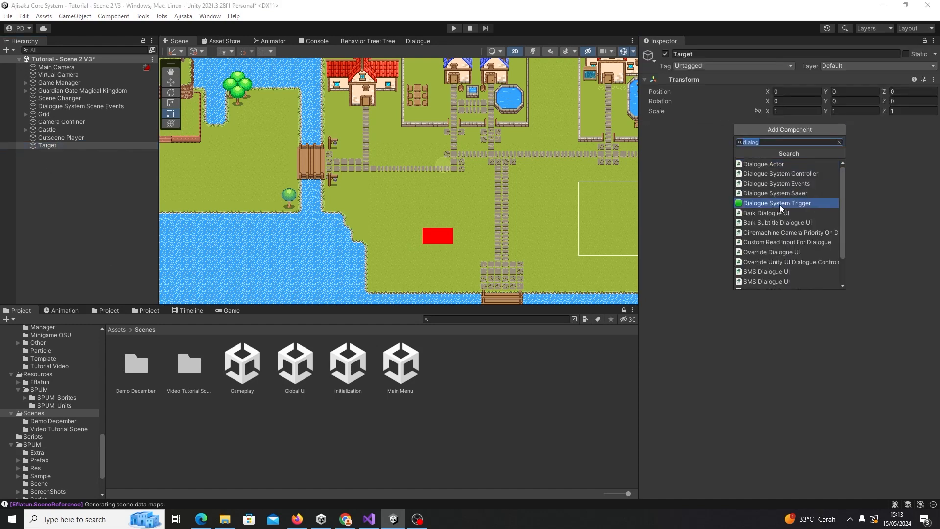
scroll(783, 204, "down", 2)
scroll(802, 269, "up", 2)
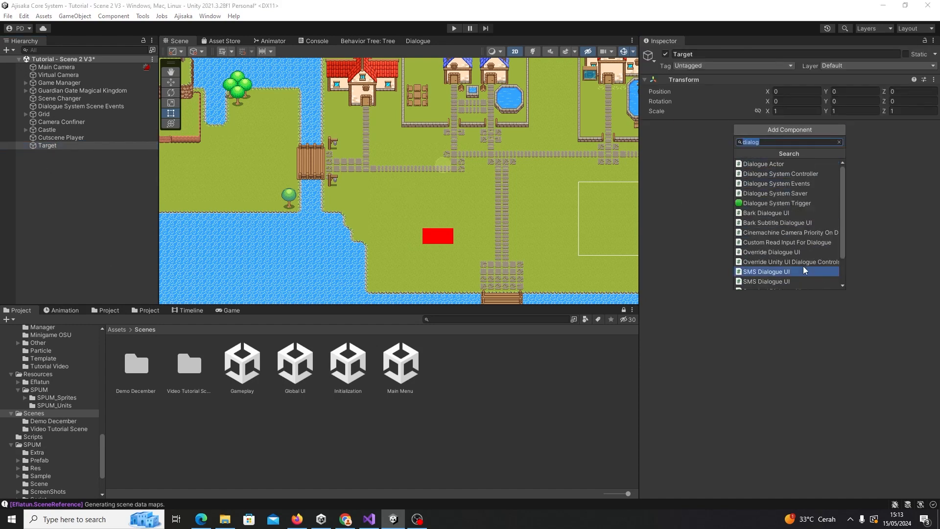
left_click(797, 205)
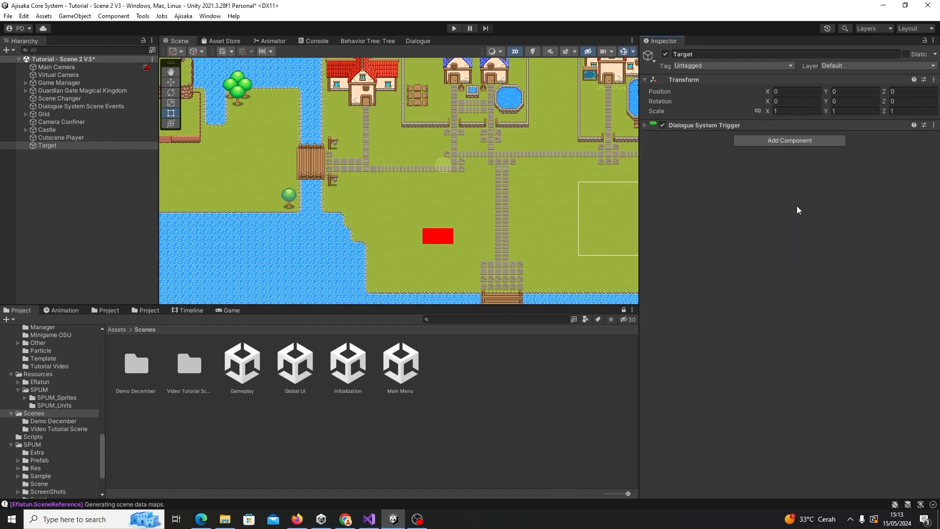
- Examine the DialogueSystemTrigger functions available for Target in the Cutscene Player's On Start Cutscene event
left_click(76, 130)
left_click(75, 138)
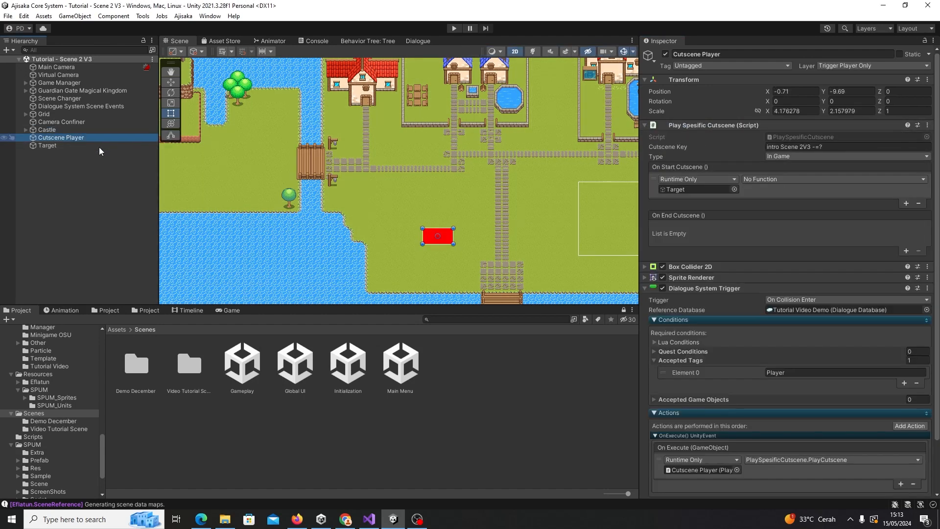
left_click(774, 180)
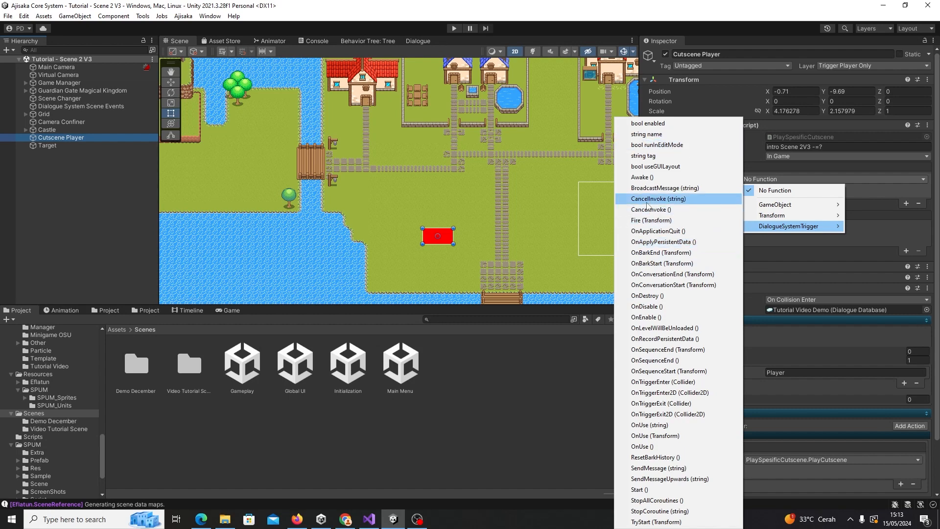
left_click(834, 170)
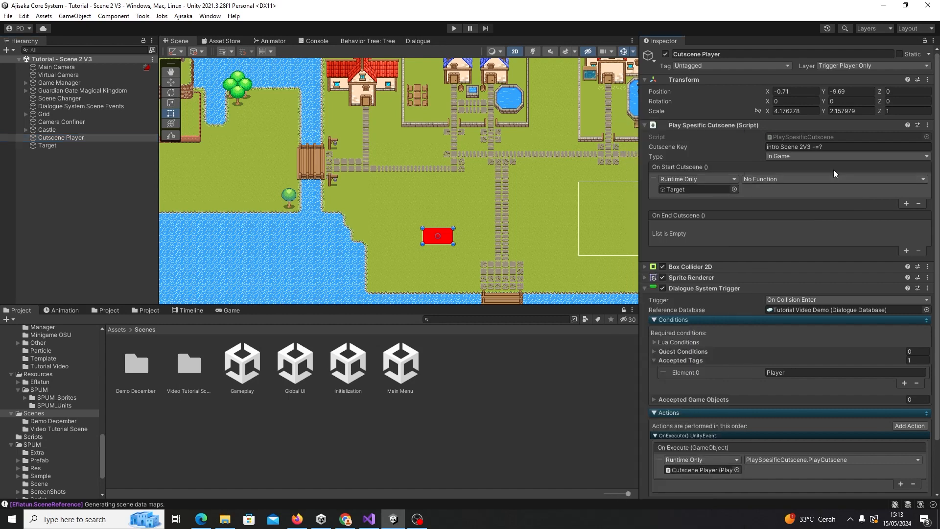
- Add a second Dialogue System Trigger component to the Target object
left_click(75, 146)
left_click(735, 125)
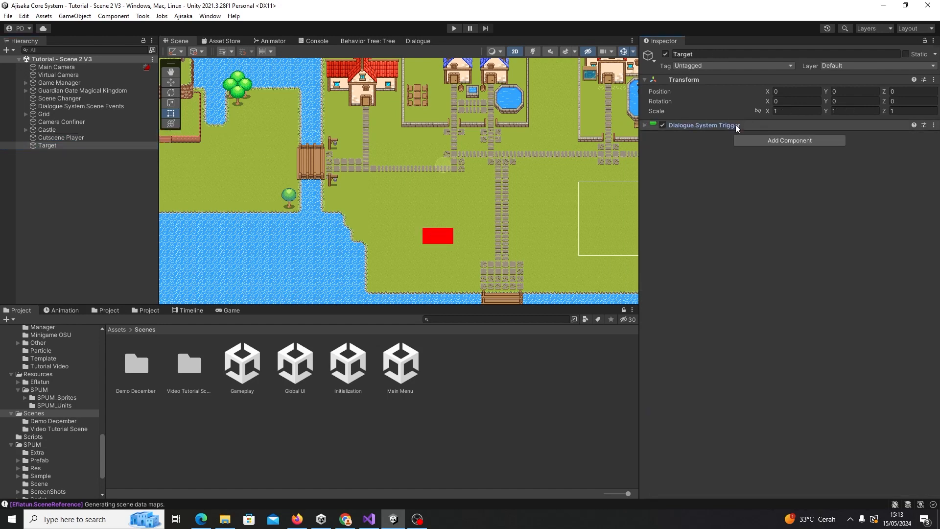
left_click(770, 142)
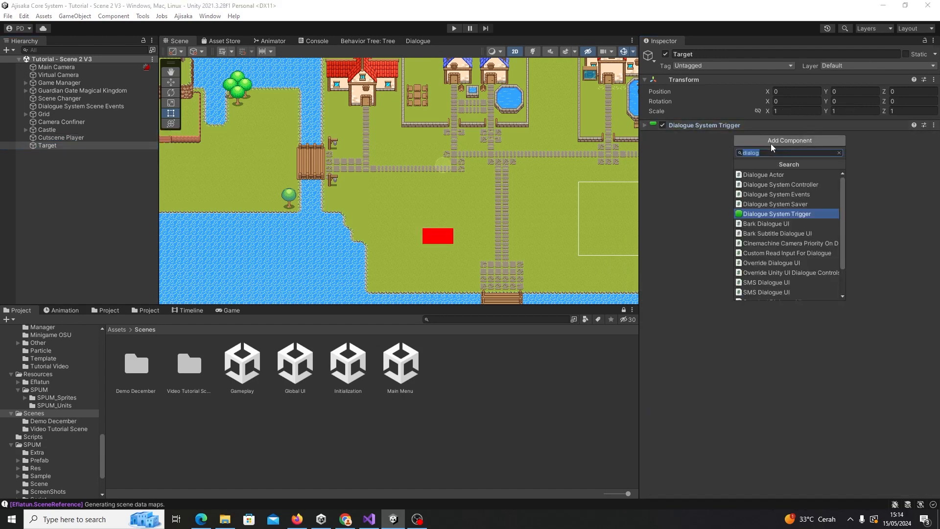
left_click(770, 215)
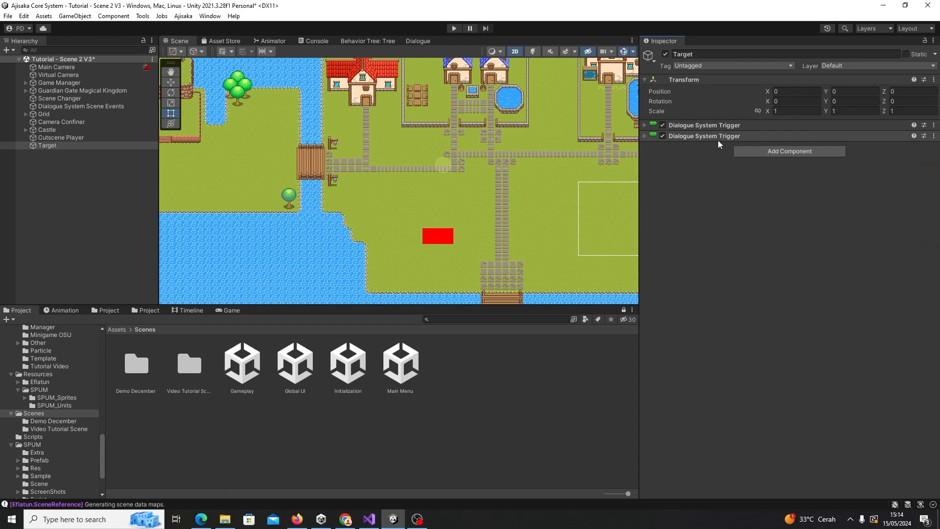
- Compare the function lists of Target's two Dialogue System Triggers in the Cutscene Player's On Start Cutscene event
left_click(80, 138)
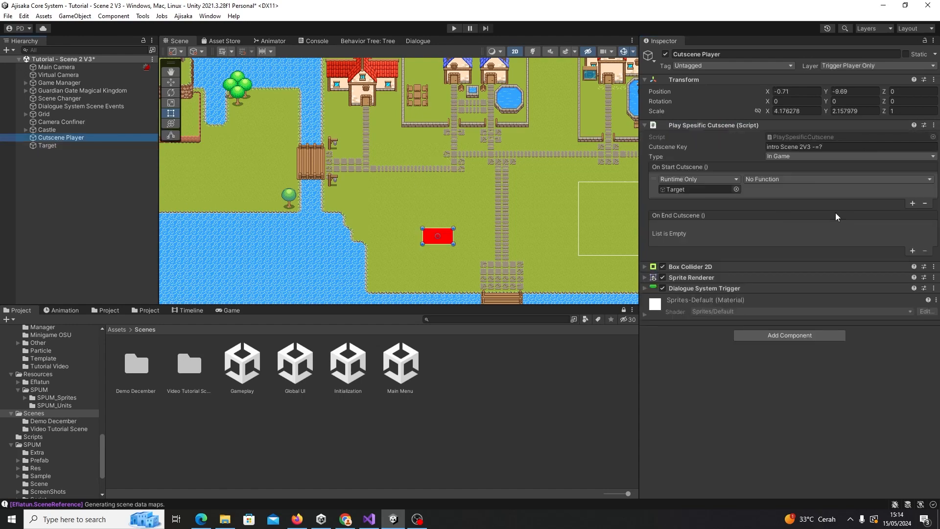
left_click(780, 179)
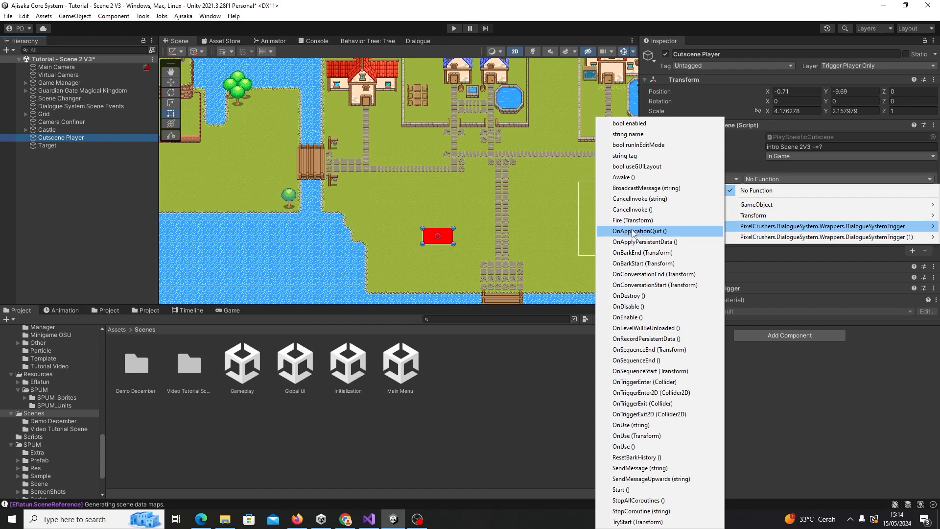
left_click(48, 154)
- Inspect the settings of the Dialogue System Trigger components on the Target object
left_click(57, 145)
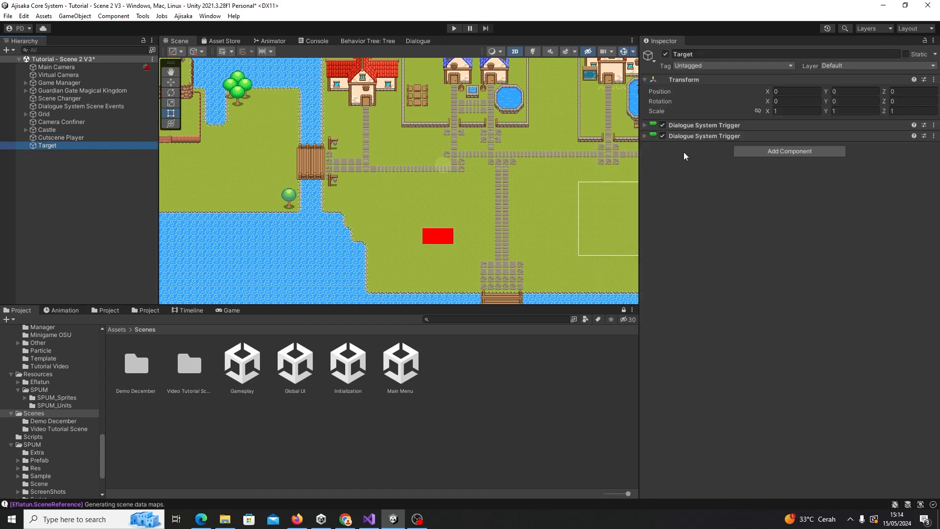
left_click(688, 125)
left_click(692, 125)
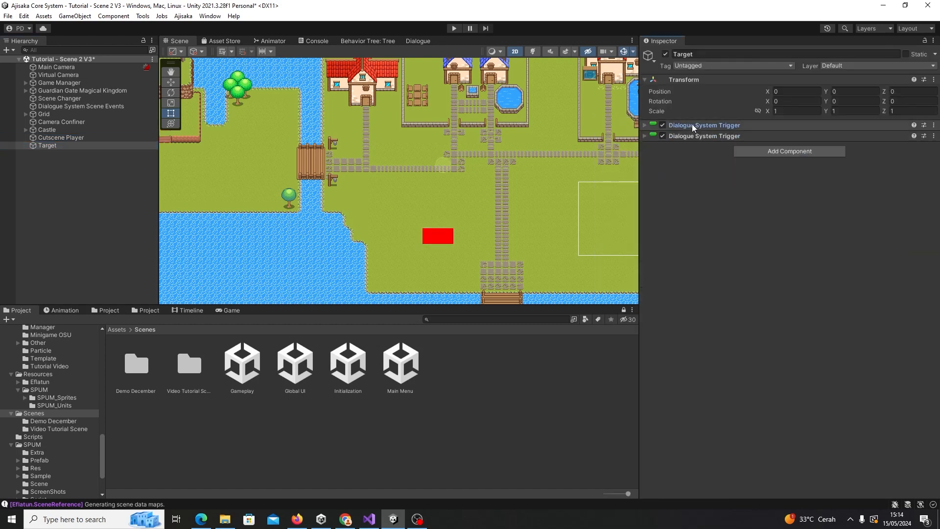
left_click(697, 125)
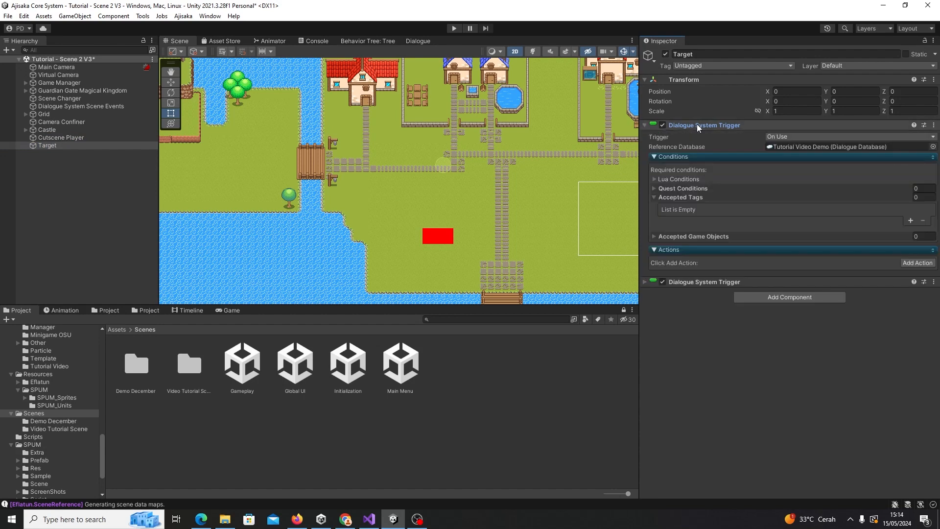
left_click(687, 282)
left_click(693, 282)
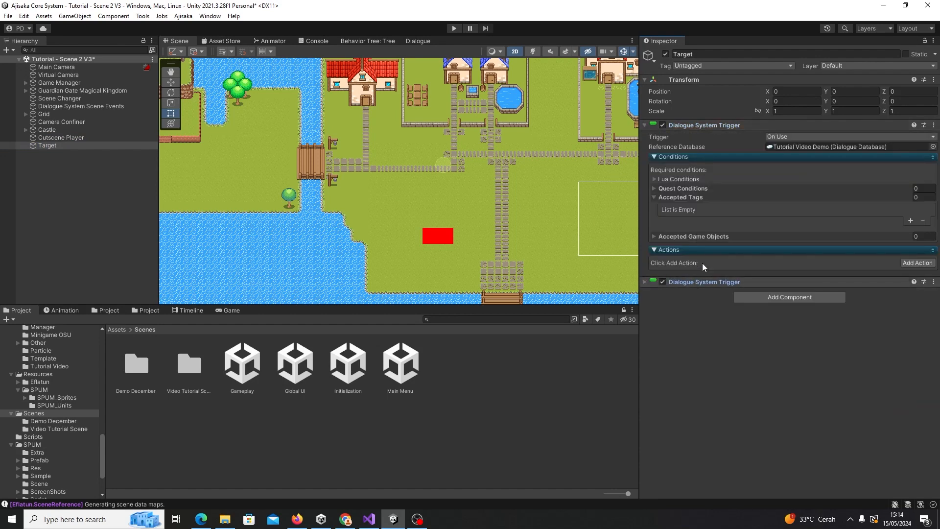
- Remove both Dialogue System Trigger components from Target and delete the Target object from the scene
left_click(731, 125)
left_click(933, 136)
left_click(881, 160)
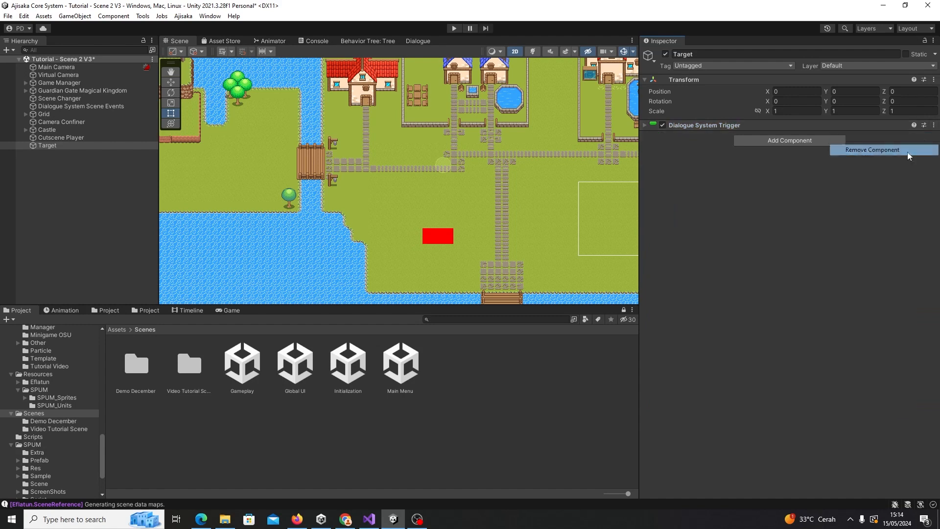
left_click(933, 125)
left_click(893, 151)
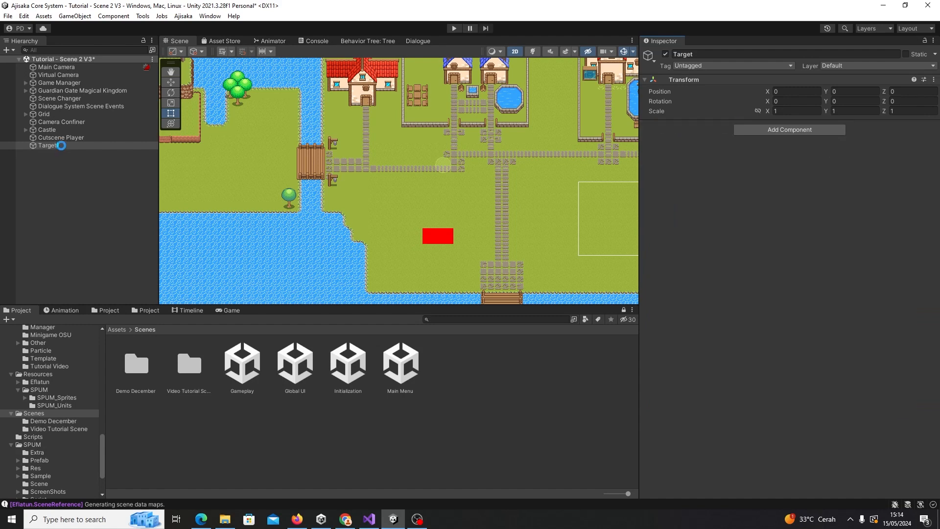
key("Delete")
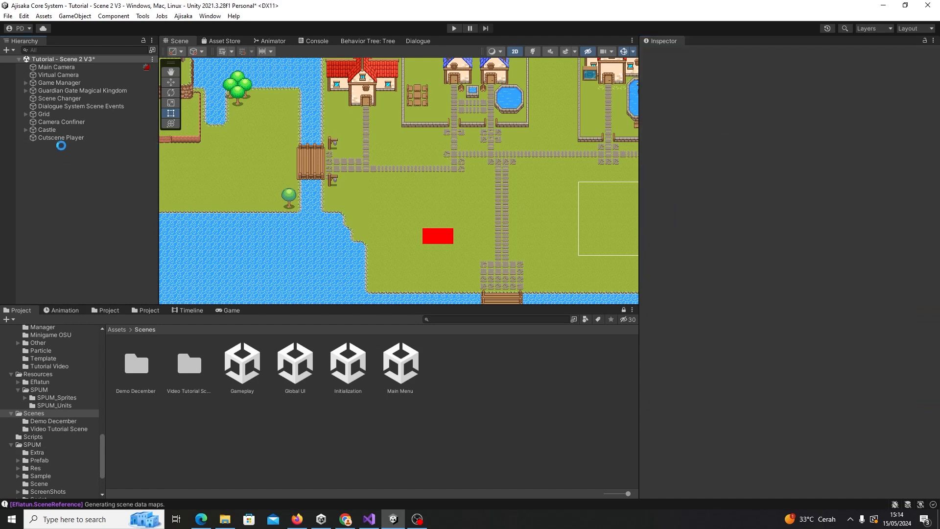
- Assign Grid to the Cutscene Player's On Start Cutscene event with the GameObject.SetActive function and save the scene
left_click(66, 139)
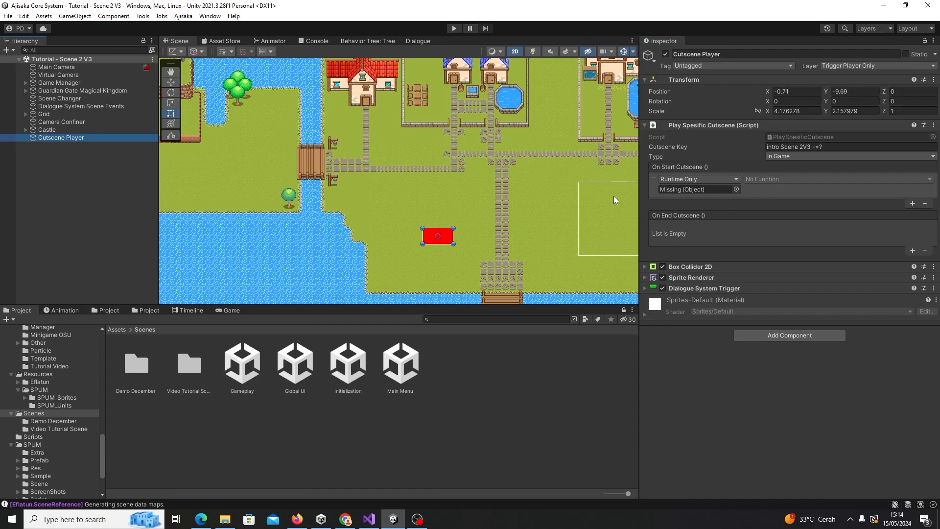
left_click_drag(75, 137, 696, 191)
left_click(765, 180)
mouse_move(778, 205)
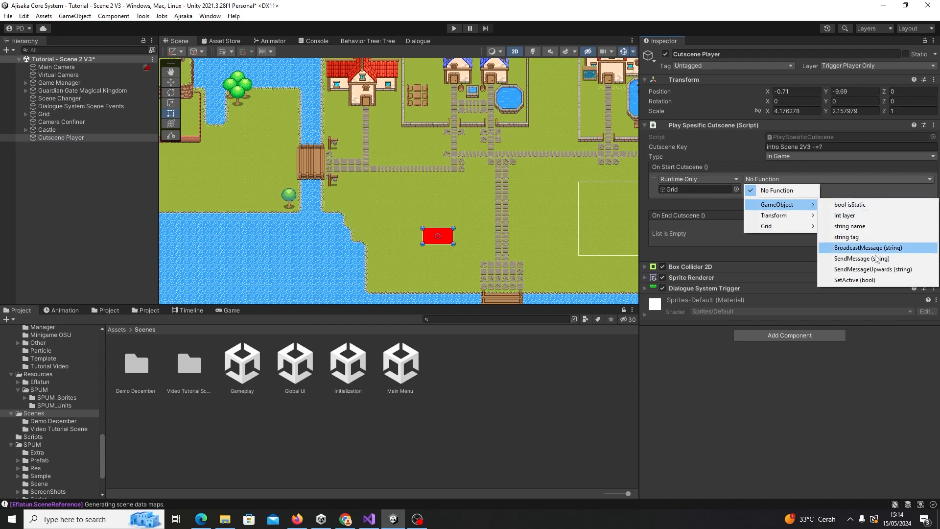
left_click(863, 283)
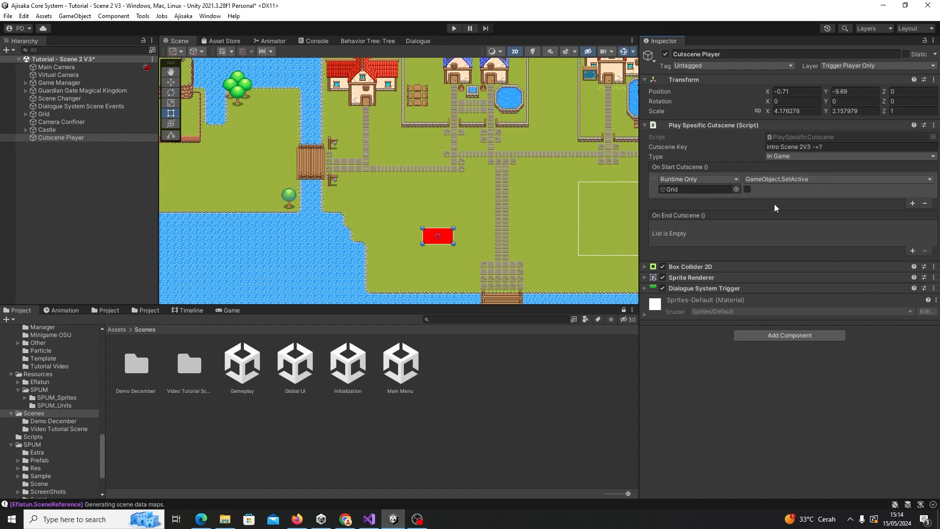
key("ctrl+s")
- Review the GameObject functions for Grid, and switch the Cutscene Player's active state off and back on
left_click(783, 178)
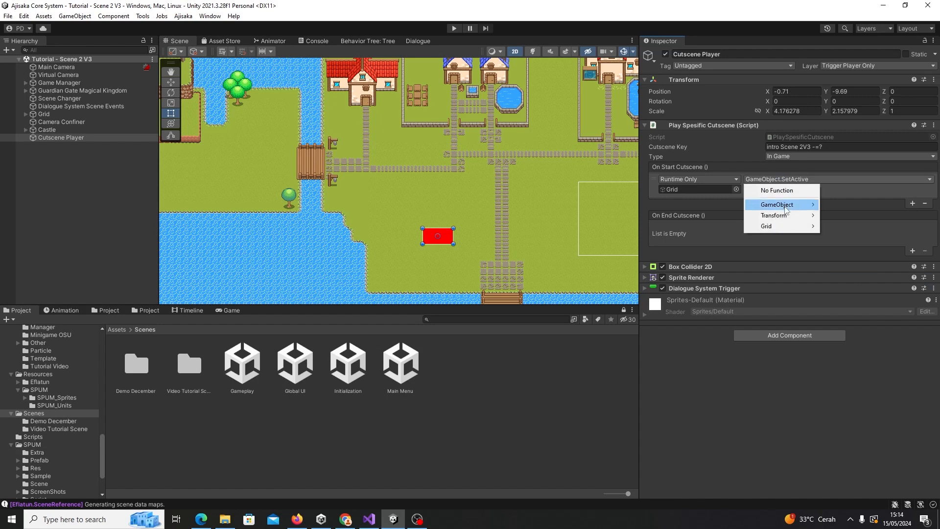
mouse_move(785, 208)
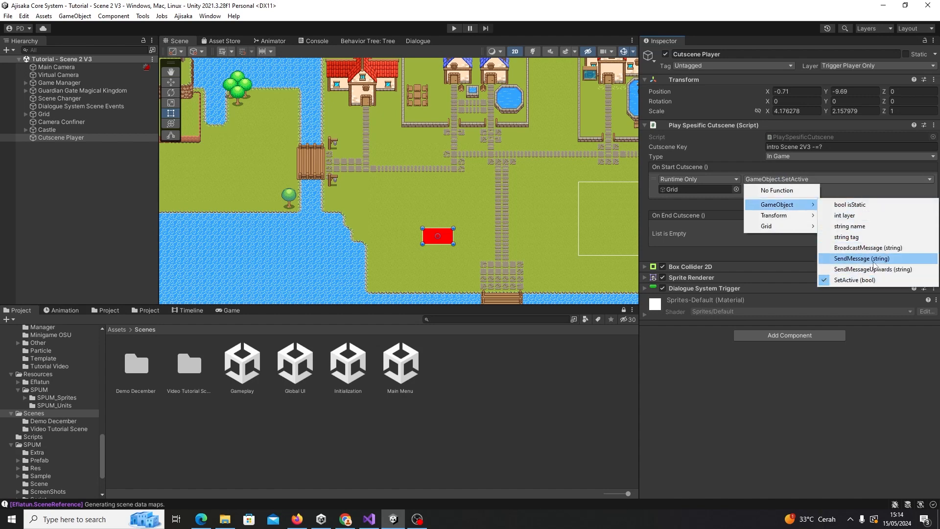
left_click(667, 54)
left_click(667, 54)
left_click(666, 54)
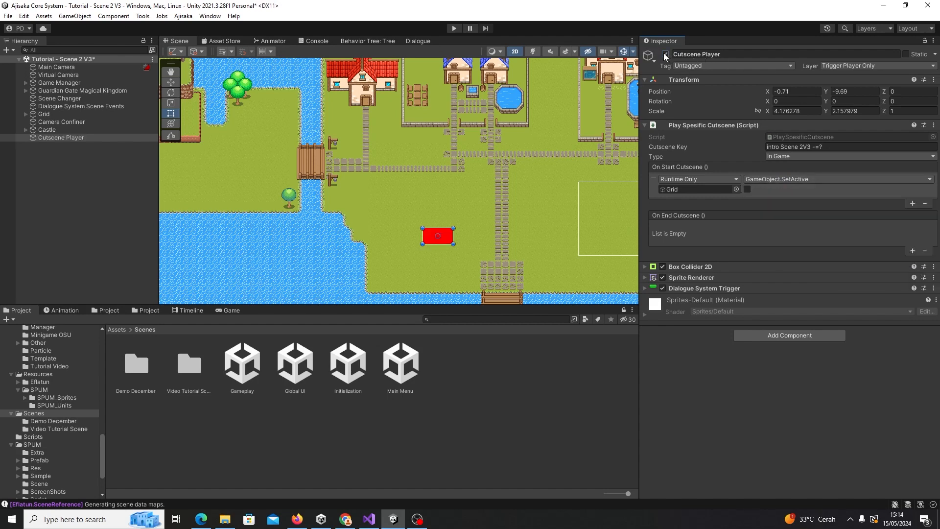
left_click(667, 55)
left_click(666, 54)
- Change Grid's On Start Cutscene function to GameObject.isStatic and point out the matching Static option on the Cutscene Player
left_click(797, 175)
left_click(802, 180)
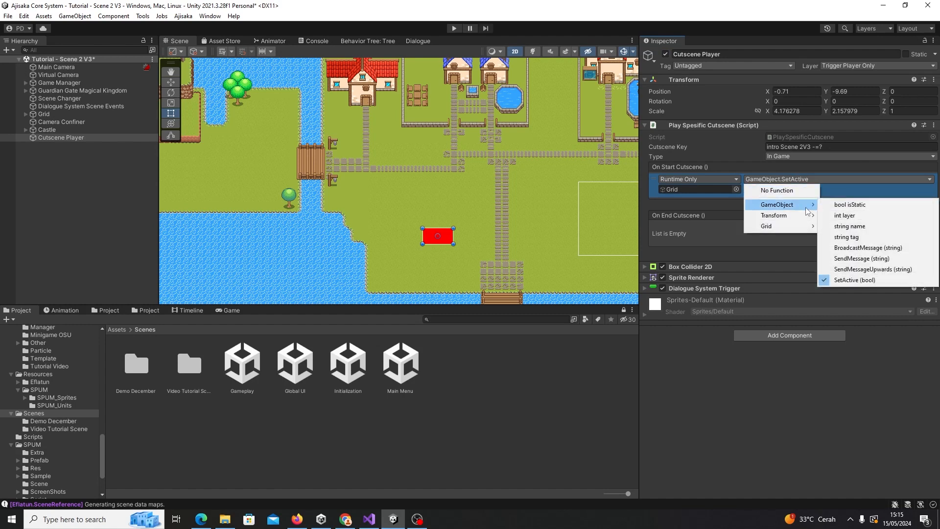
left_click(861, 205)
left_click(906, 54)
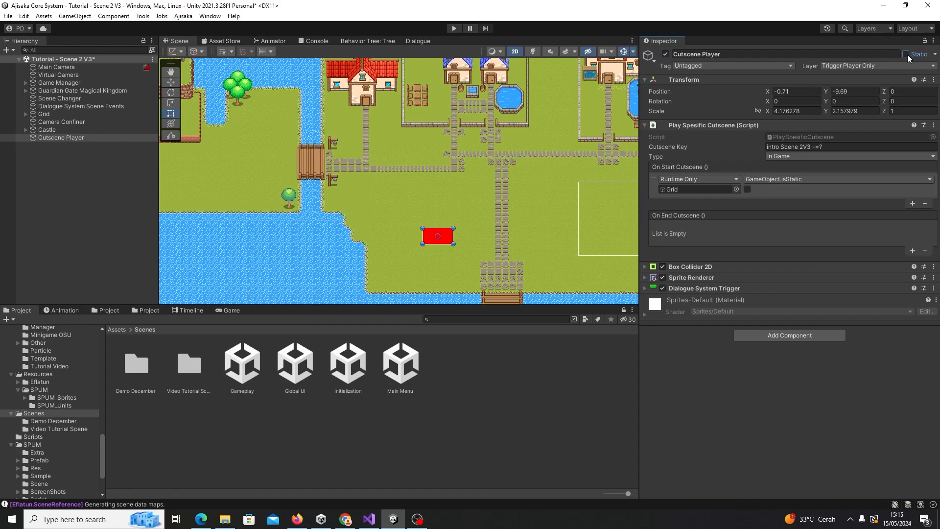
- Change Grid's On Start Cutscene function to GameObject.layer and view the numbered layers available to the Cutscene Player
left_click(812, 180)
mouse_move(808, 205)
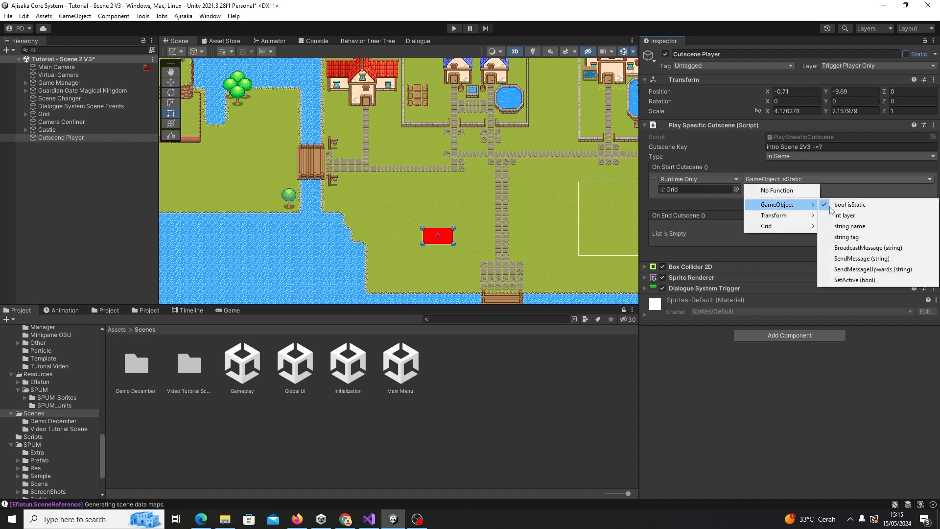
left_click(862, 216)
left_click(854, 66)
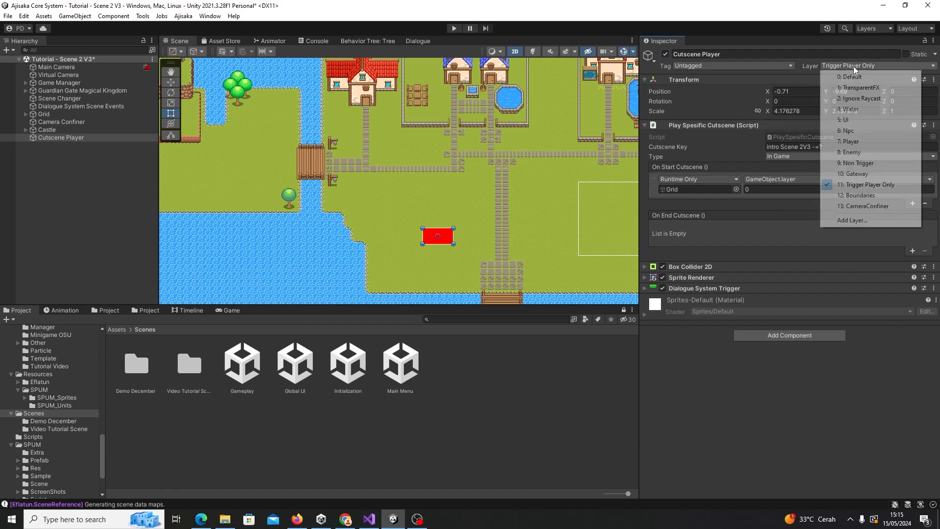
- Change Grid's On Start Cutscene function to GameObject.tag and view the tags available to the Cutscene Player
left_click(778, 181)
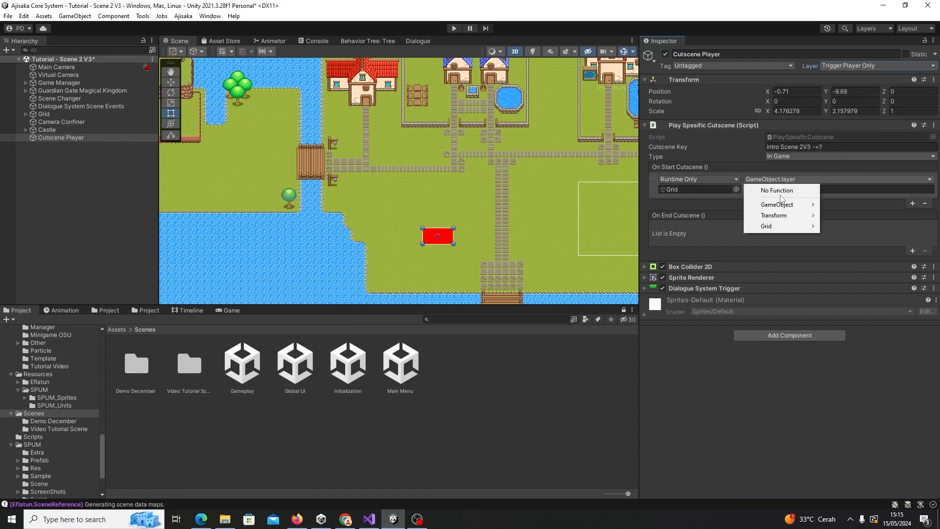
mouse_move(789, 205)
left_click(862, 238)
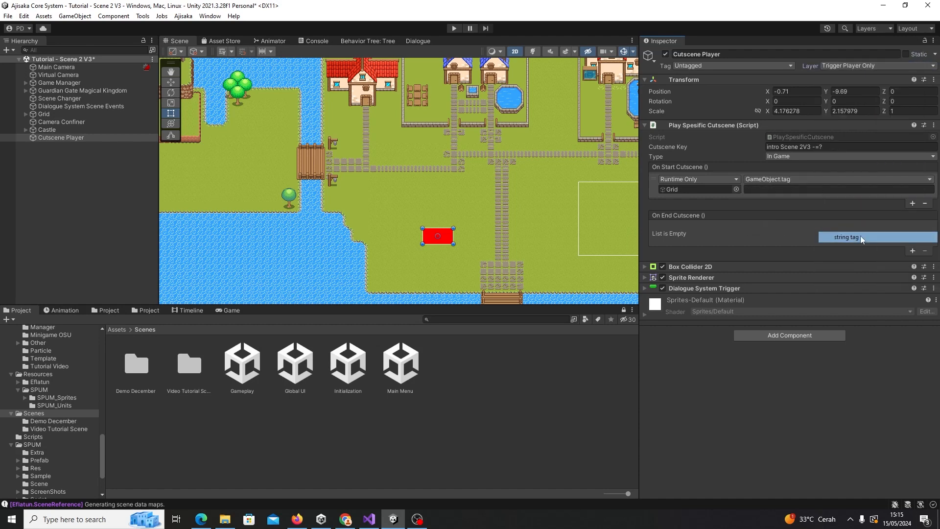
left_click(723, 67)
left_click(772, 4)
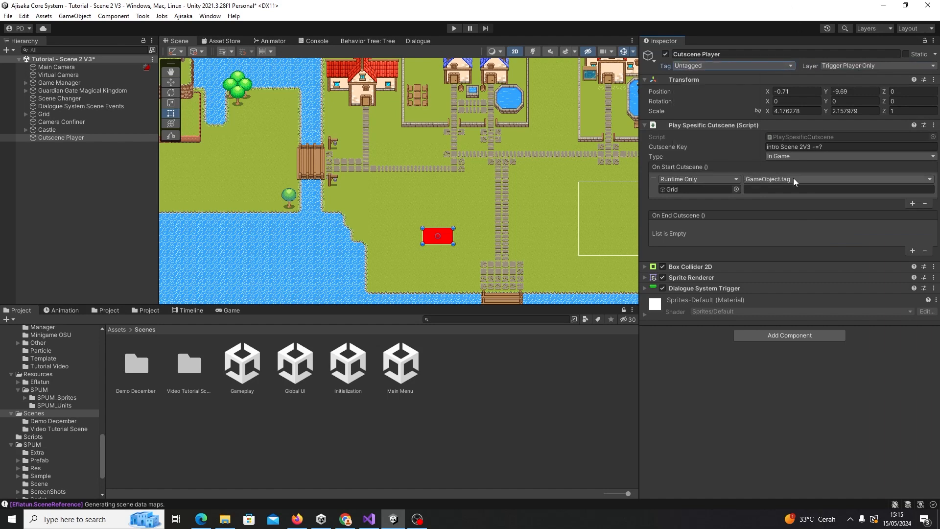
- Set Grid's On Start Cutscene function to GameObject.SetActive with its value unchecked
left_click(795, 180)
mouse_move(803, 205)
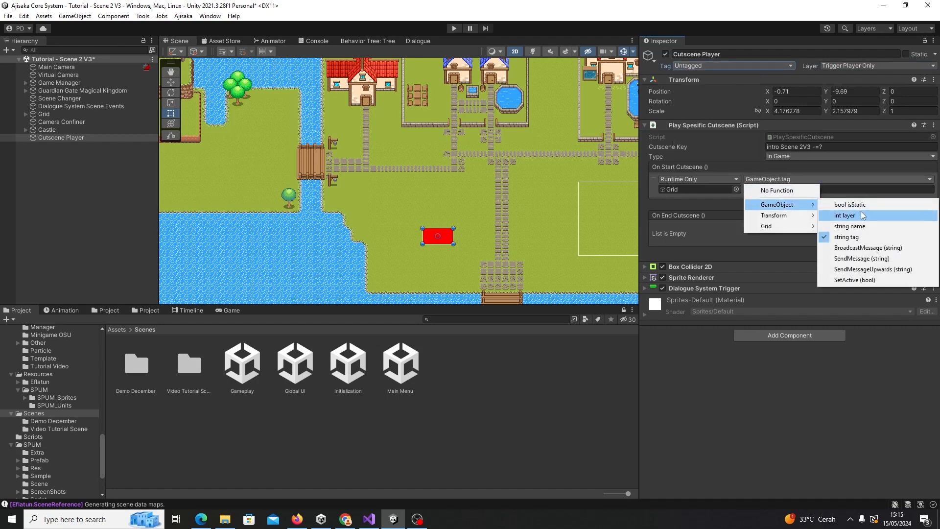
left_click(844, 280)
left_click(759, 193)
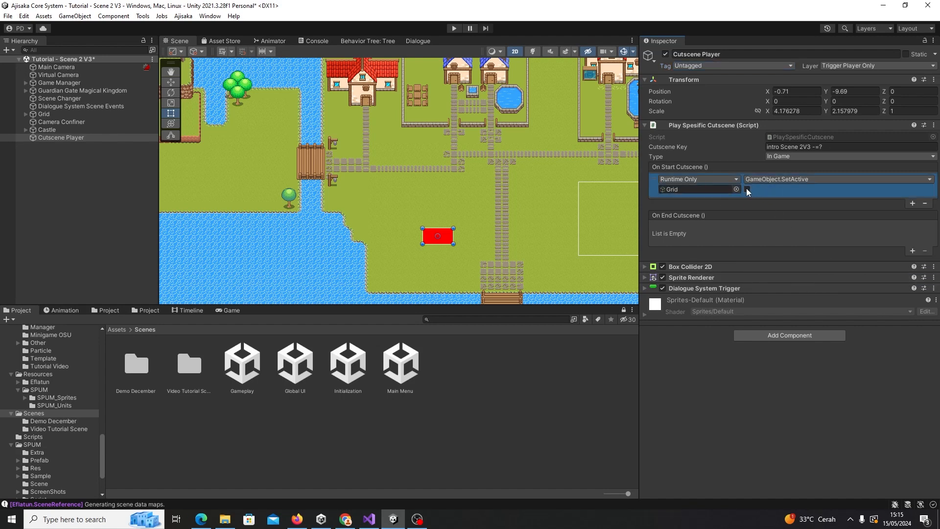
left_click(747, 189)
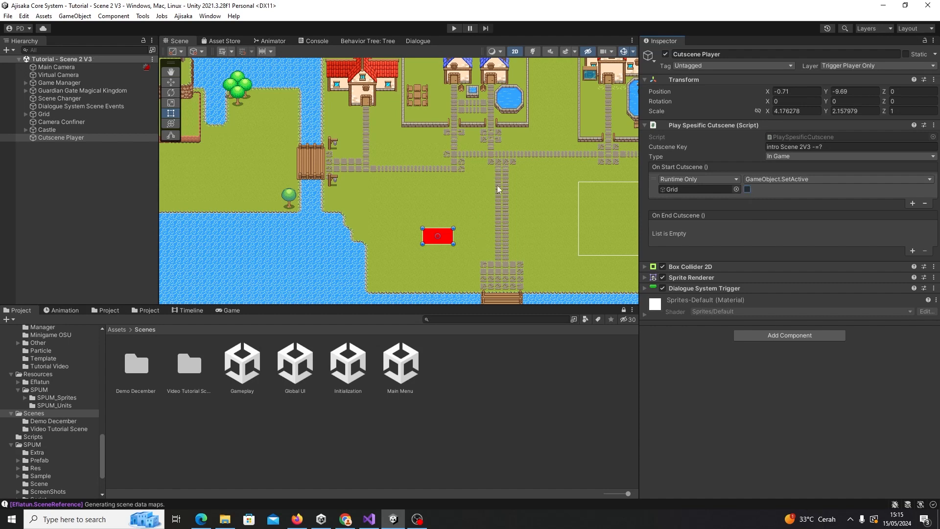
- Show the Game view, collapse Grid's children in the hierarchy and select the Cutscene Player again
left_click(442, 165)
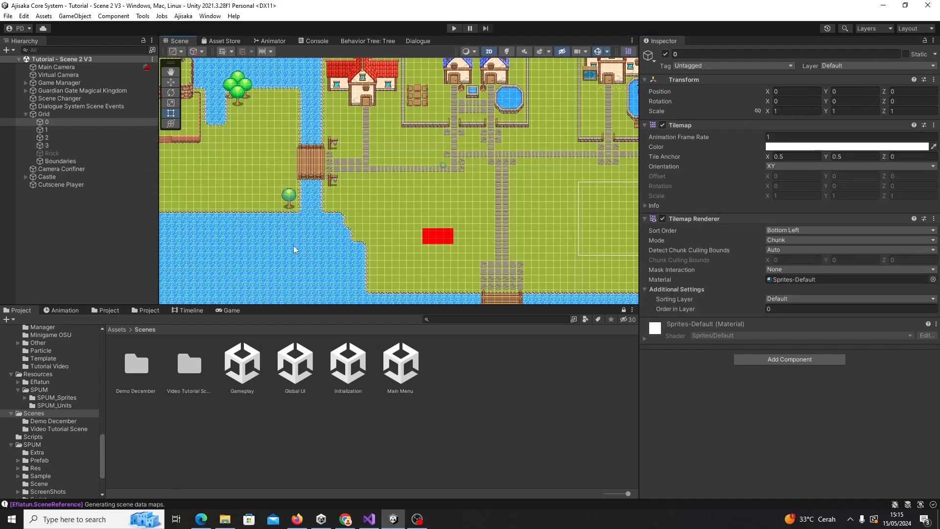
left_click(231, 311)
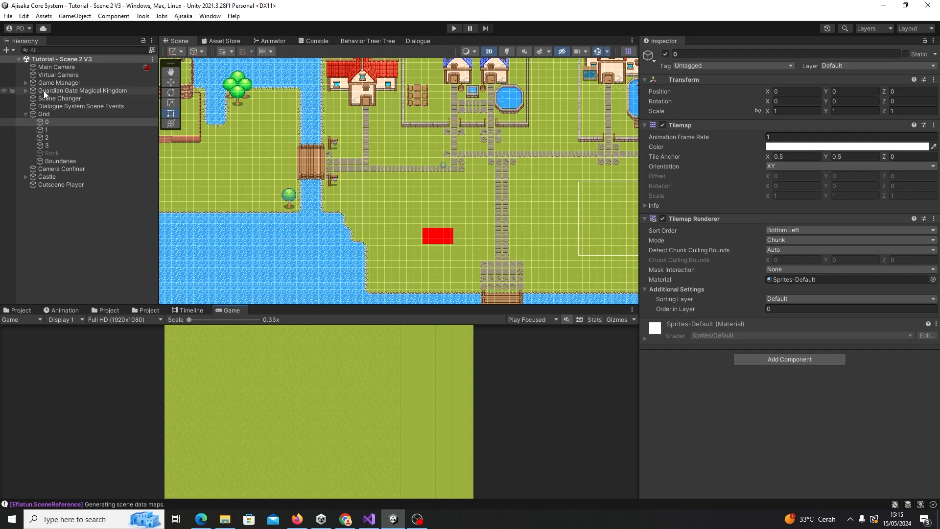
left_click(26, 114)
left_click(75, 121)
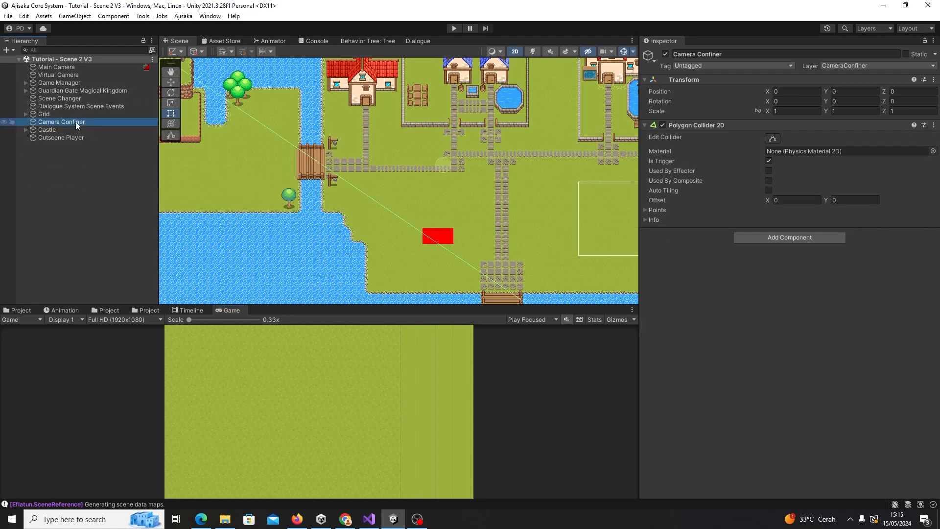
left_click(68, 129)
left_click(66, 138)
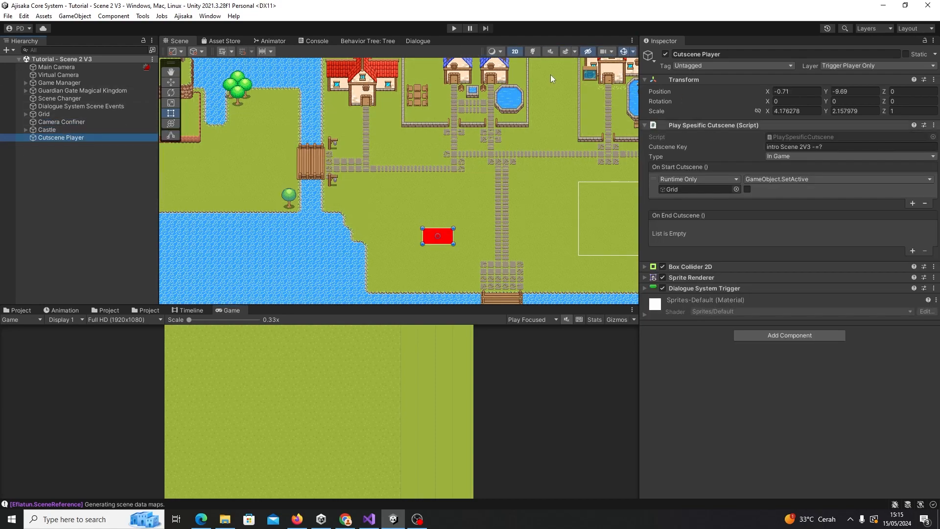
- Play the scene and walk the player through the red Cutscene Player area to test the cutscene
left_click(455, 28)
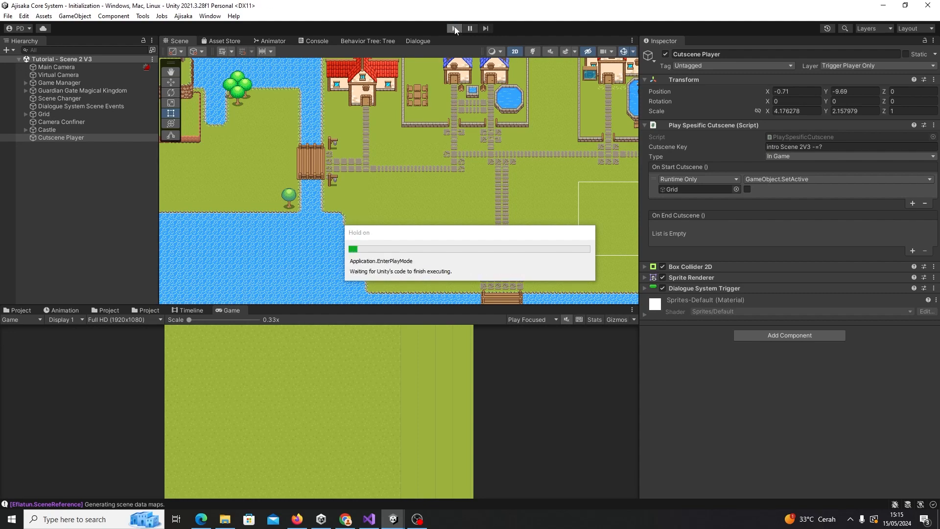
key("s")
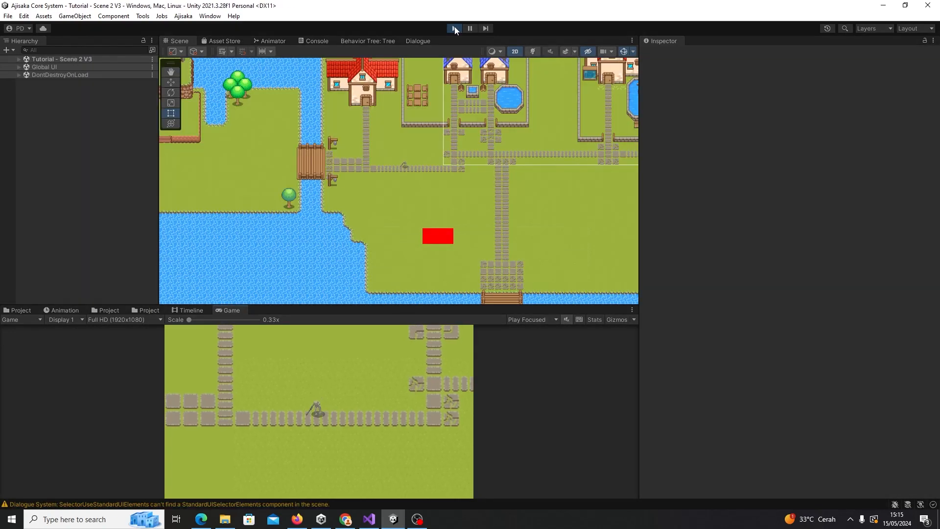
key("d")
key("s")
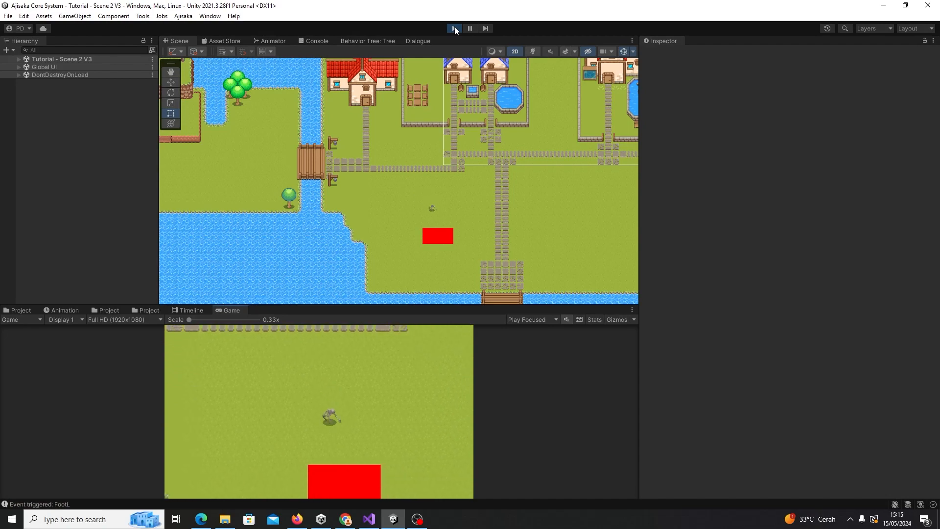
key("a")
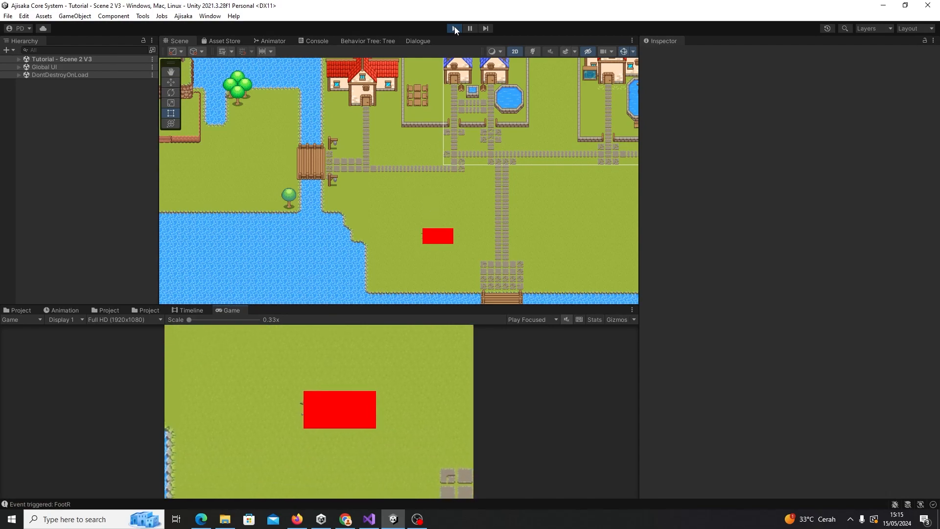
key("w")
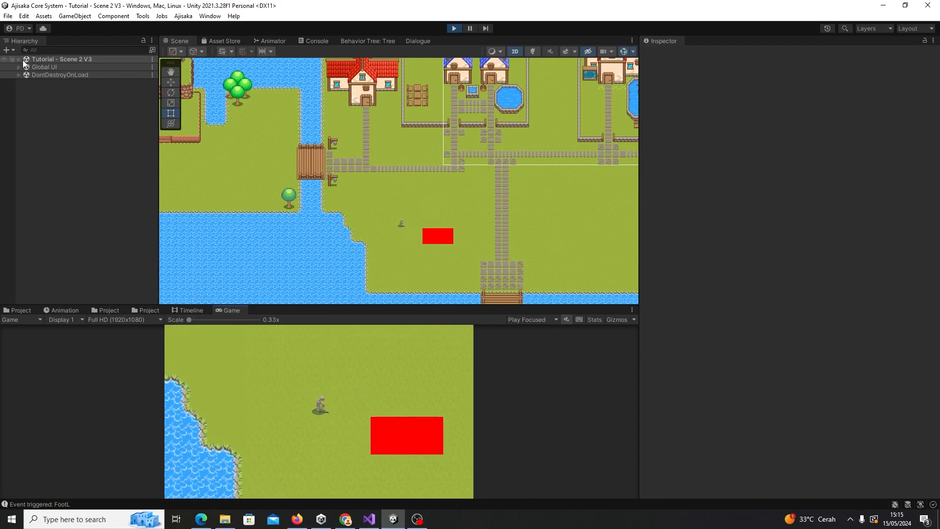
- While the scene is playing, set the Cutscene Player's Dialogue System Trigger to On Trigger Enter
left_click(18, 59)
left_click(76, 138)
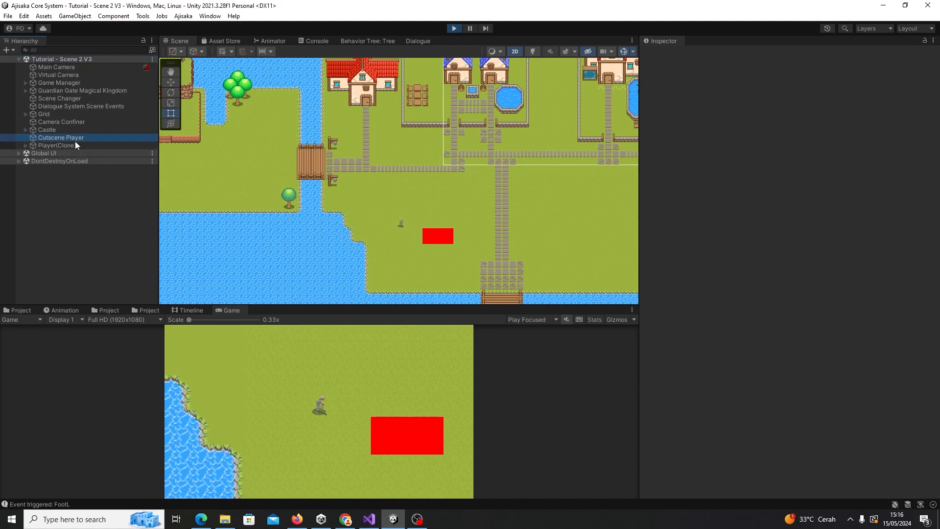
left_click(75, 122)
left_click(80, 138)
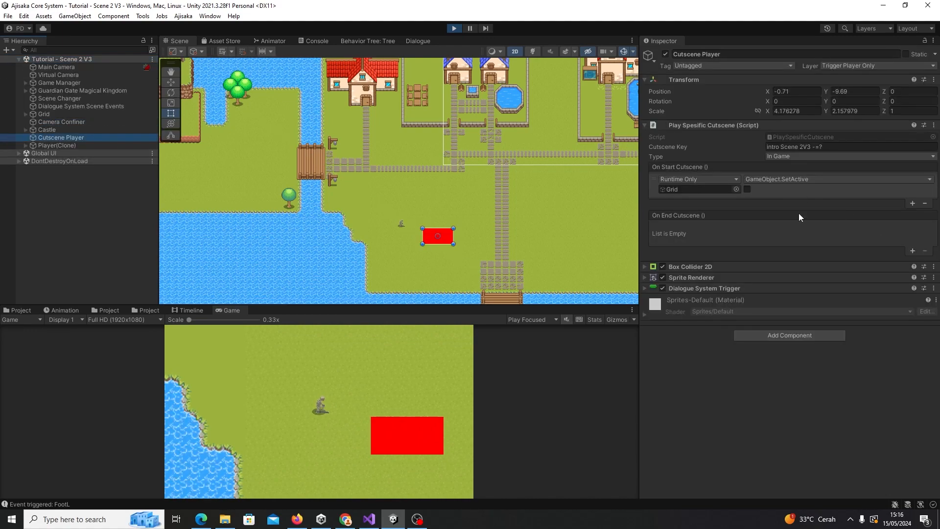
left_click(700, 269)
left_click(701, 269)
left_click(699, 277)
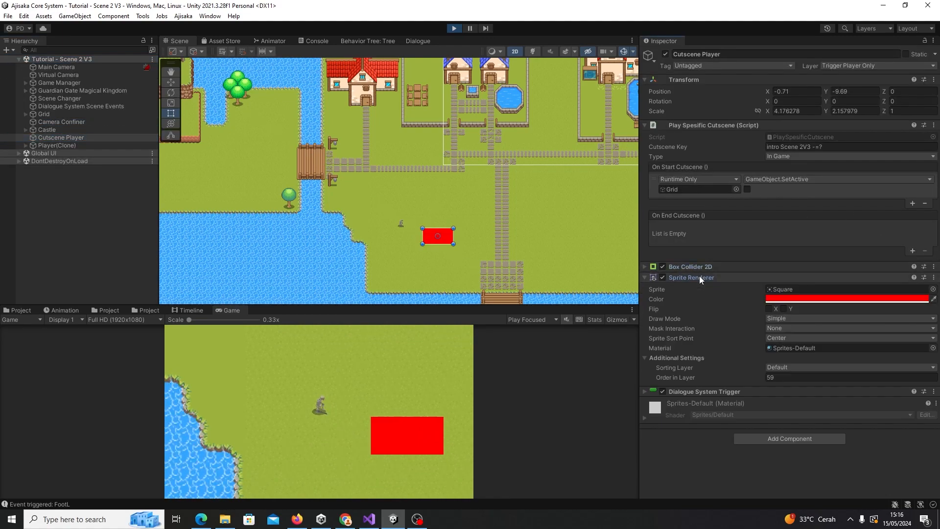
left_click(696, 392)
left_click(691, 278)
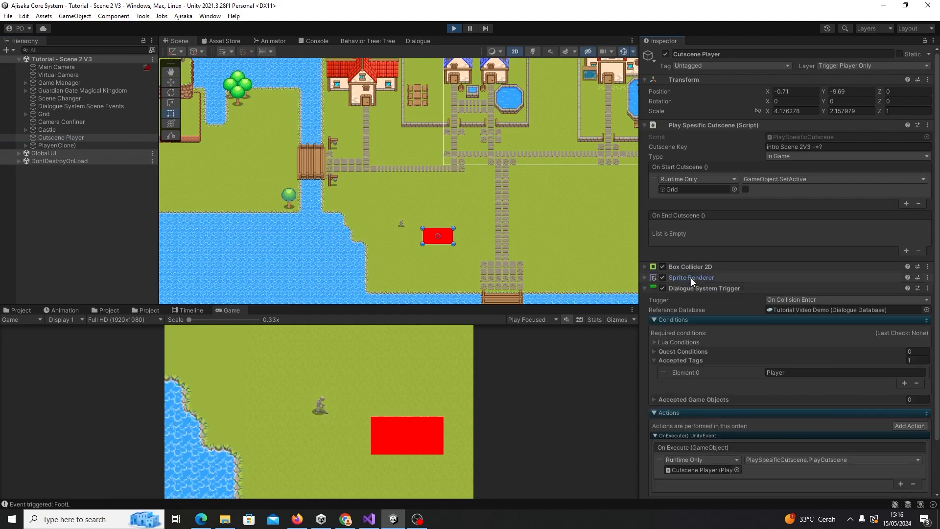
left_click(800, 299)
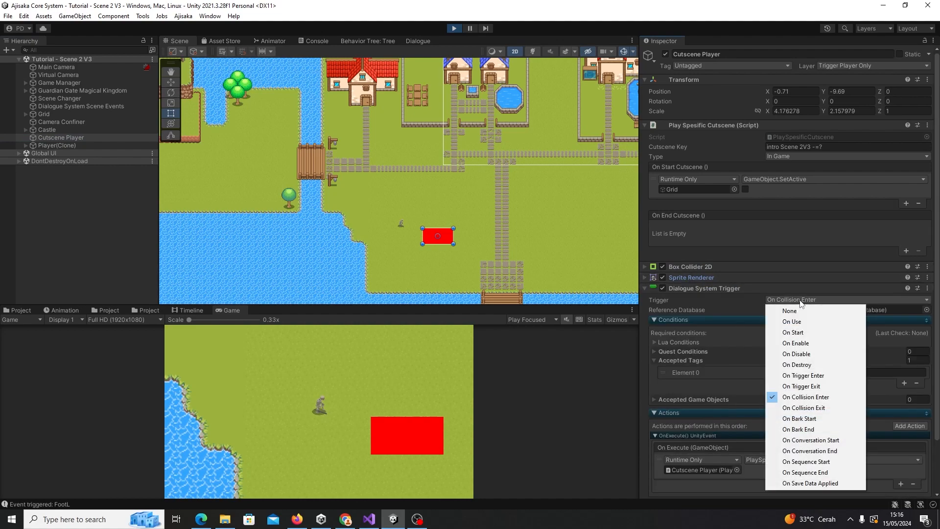
left_click(803, 376)
- Walk the player into the red area to test the cutscene trigger again, and stop playing the scene
left_click(311, 433)
key("Right")
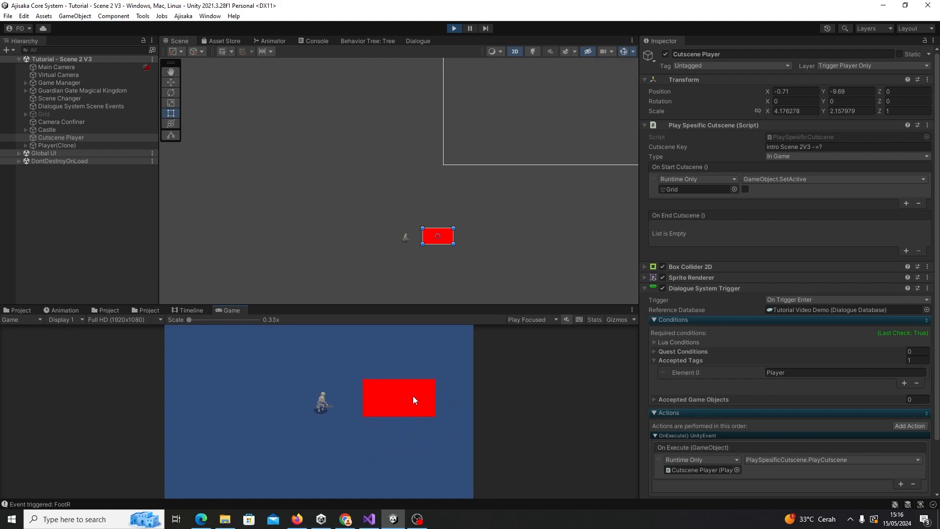
left_click(453, 28)
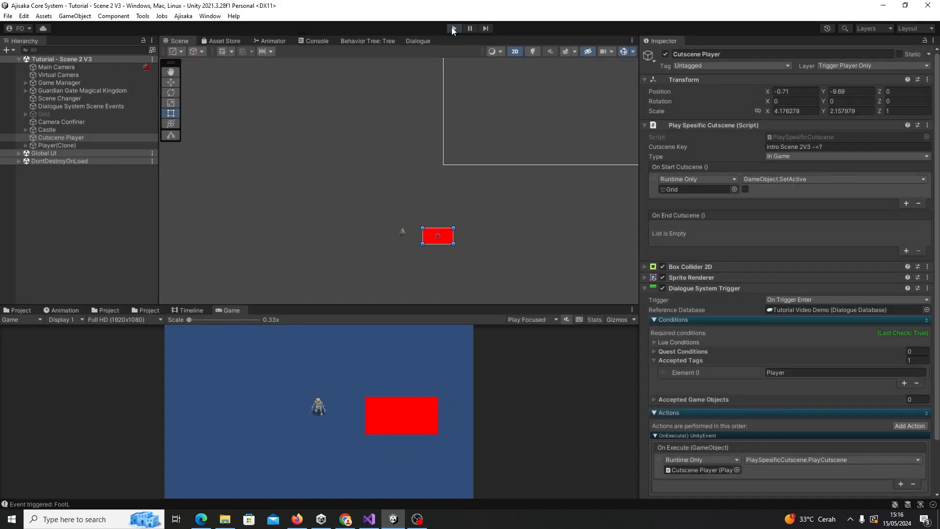
scroll(507, 233, "down", 4)
middle_click_drag(507, 233, 465, 241)
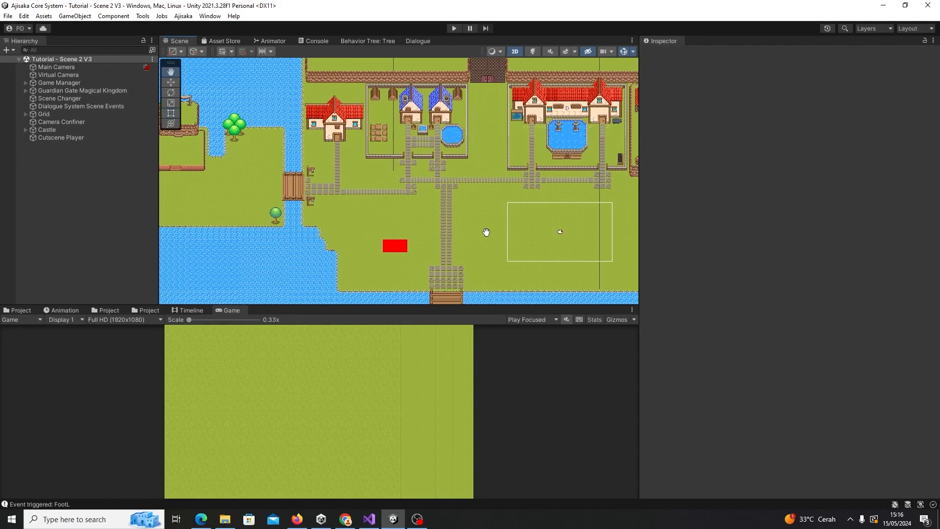
scroll(486, 232, "up", 2)
left_click(64, 137)
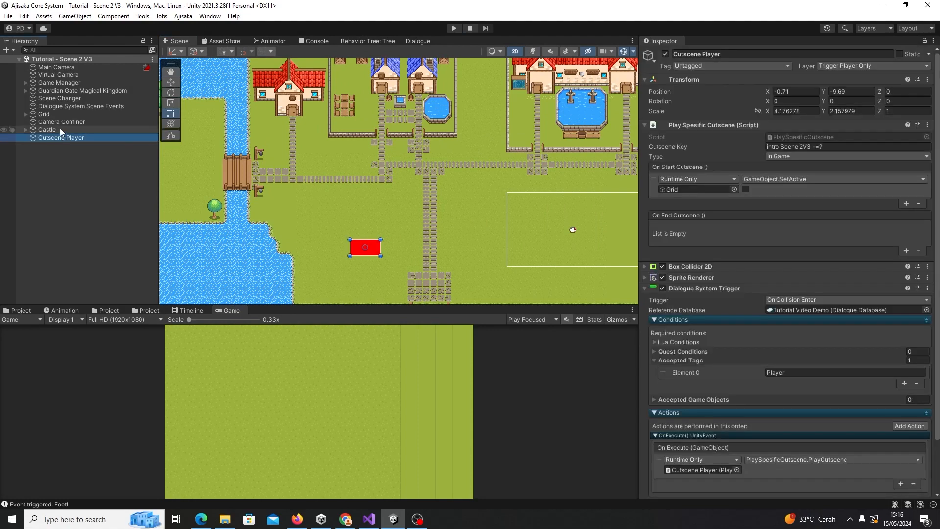
left_click(59, 128)
left_click(63, 135)
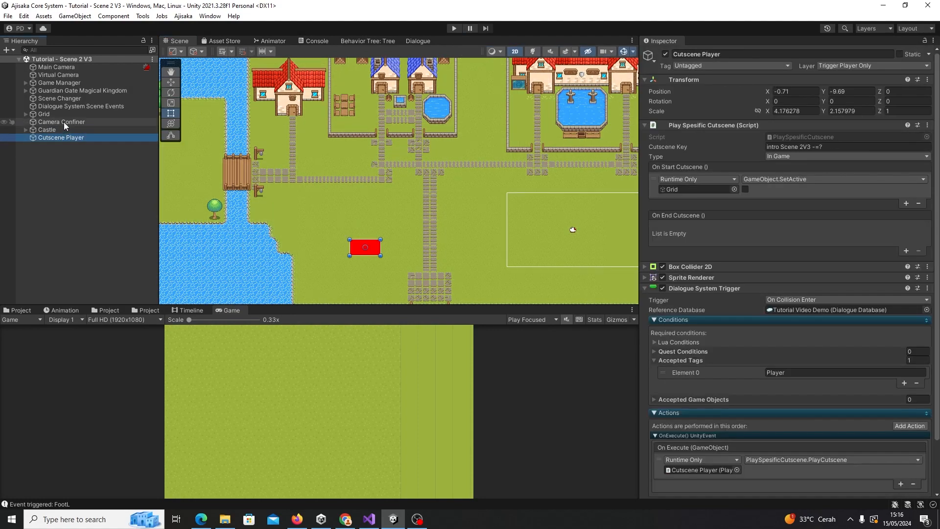
left_click(66, 130)
left_click(107, 123)
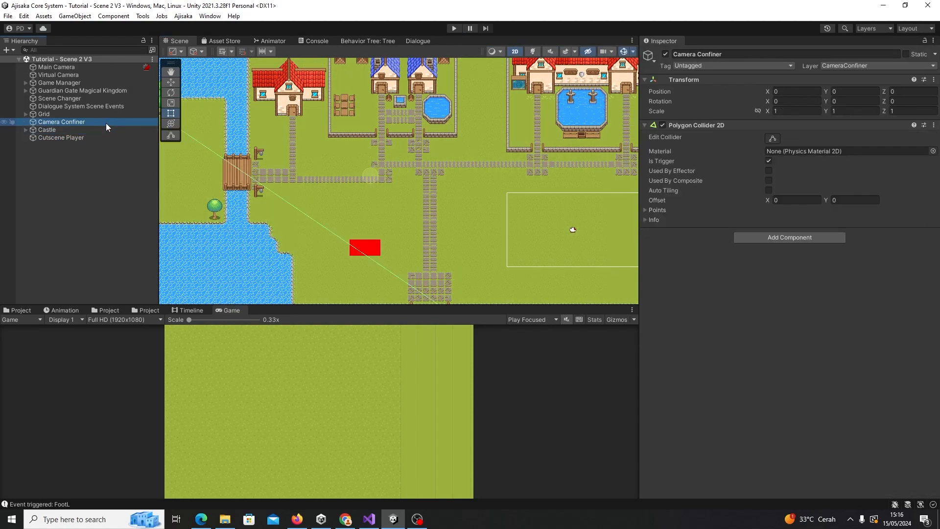
- Remove the Grid GameObject.SetActive entry from the Cutscene Player's On Start Cutscene event
left_click(84, 137)
scroll(783, 298, "down", 3)
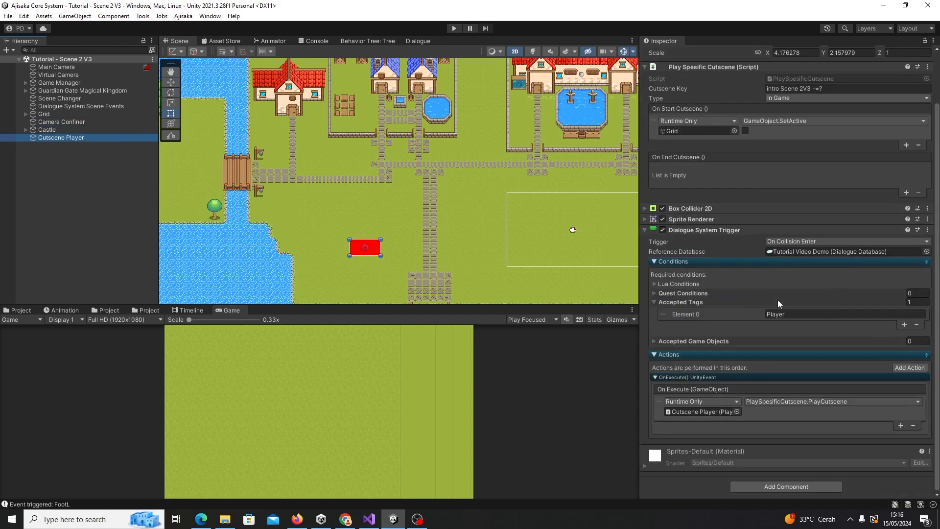
scroll(702, 173, "up", 2)
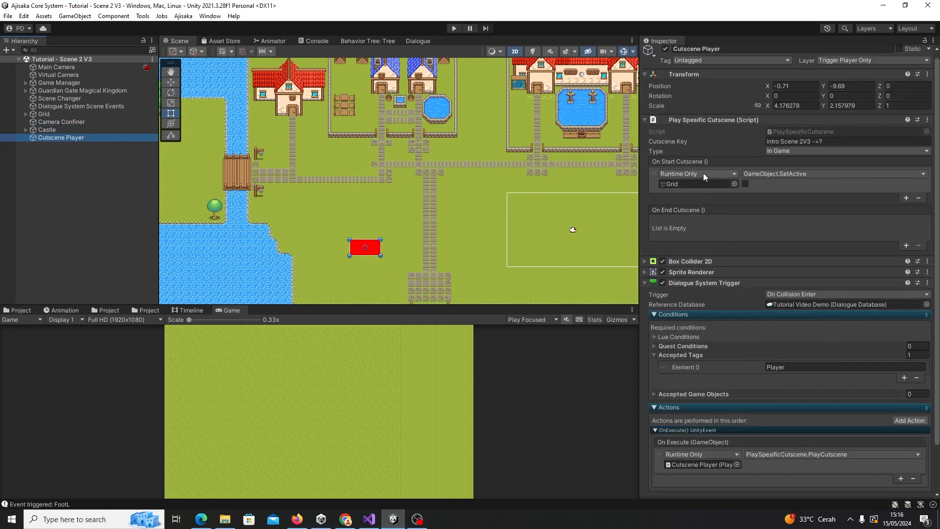
left_click(690, 229)
left_click(791, 196)
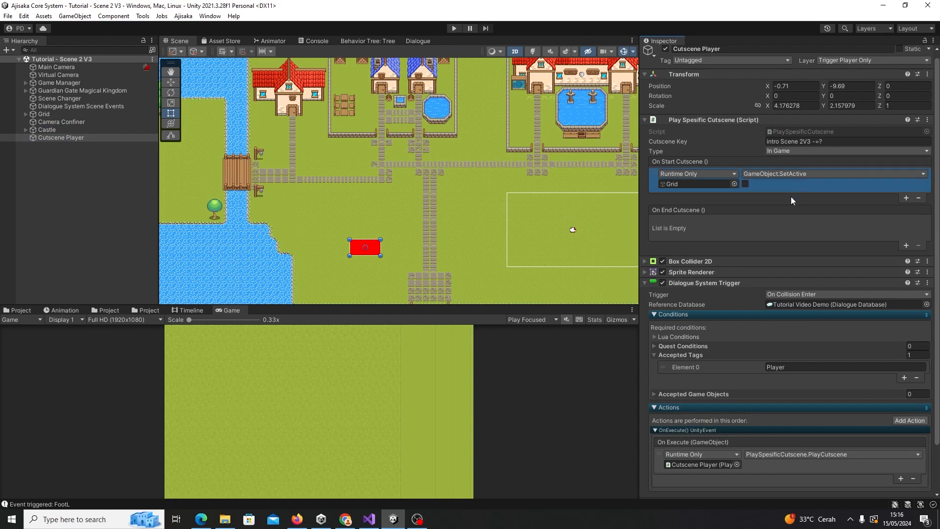
left_click(917, 198)
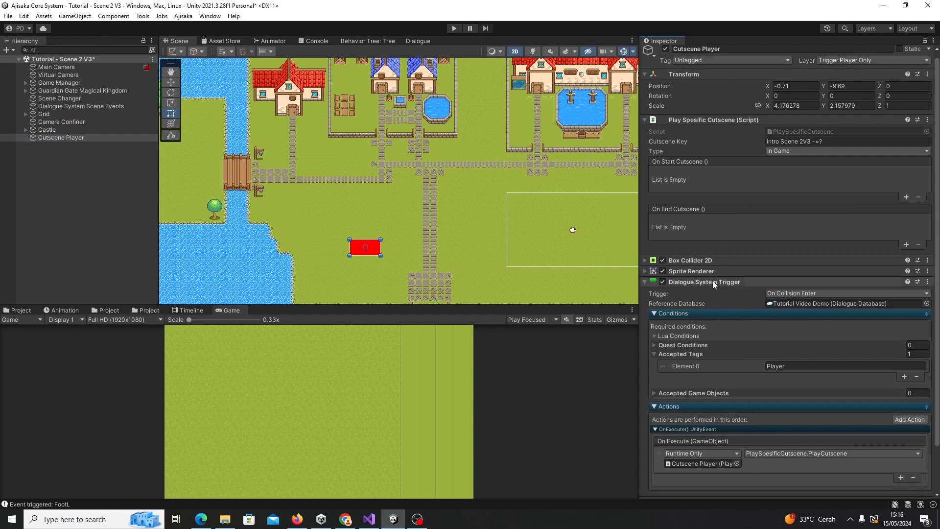
- Enable Play Cutscene On Start in the Game Manager's Cutscene Section
left_click(100, 84)
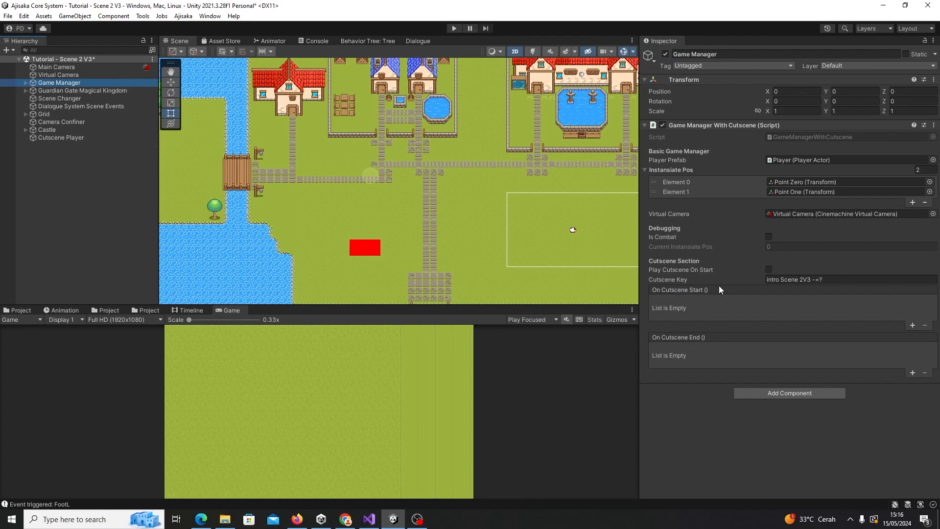
key("f")
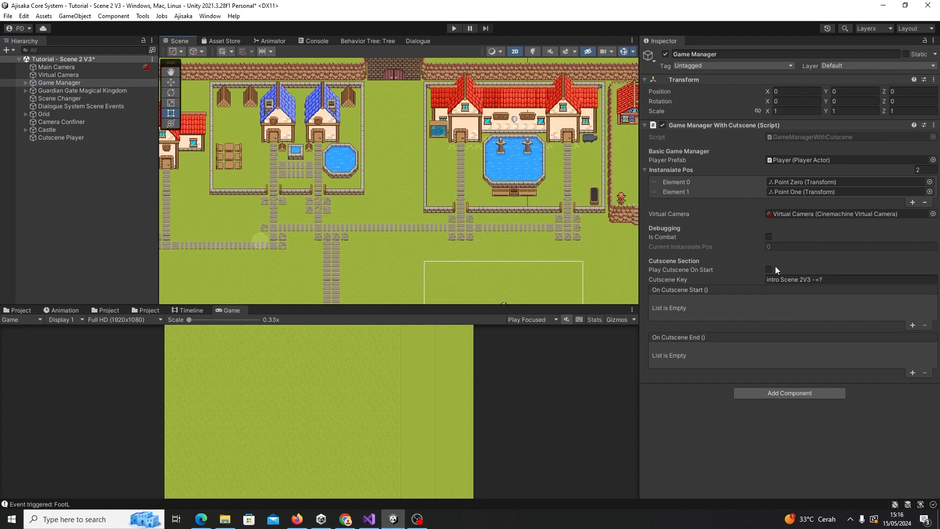
left_click(770, 270)
scroll(551, 242, "down", 7)
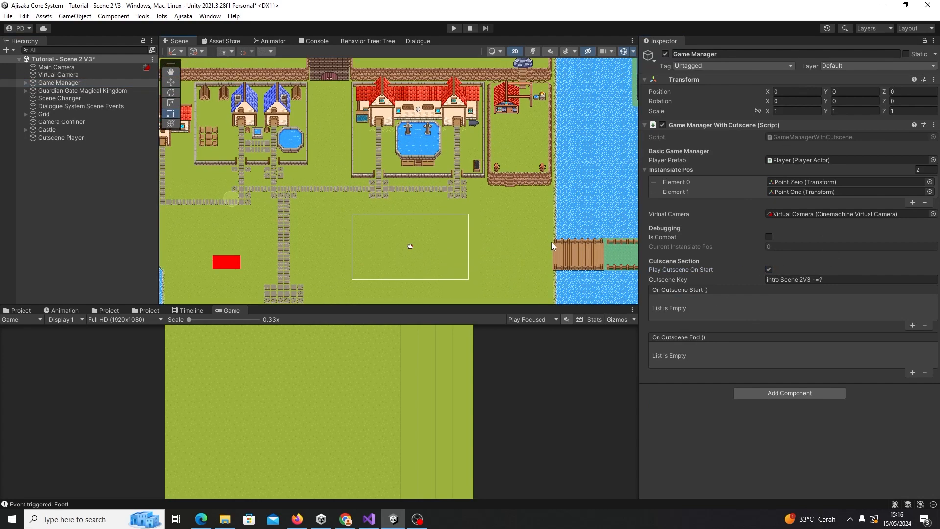
middle_click_drag(469, 219, 512, 227)
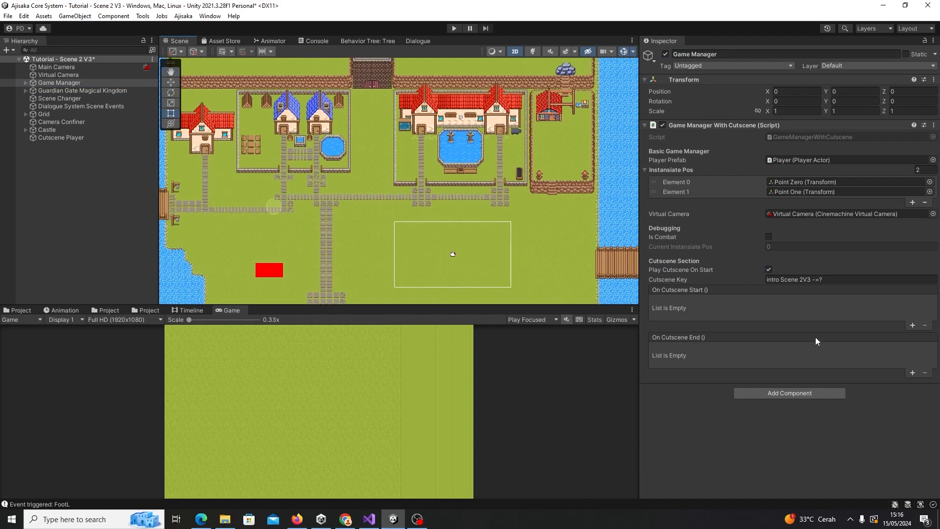
left_click(697, 344)
- Look through the other scene objects and examine the Cutscene Player's Play Spesific Cutscene script with its Dialogue System Trigger collapsed
left_click(87, 90)
left_click(87, 98)
left_click(83, 106)
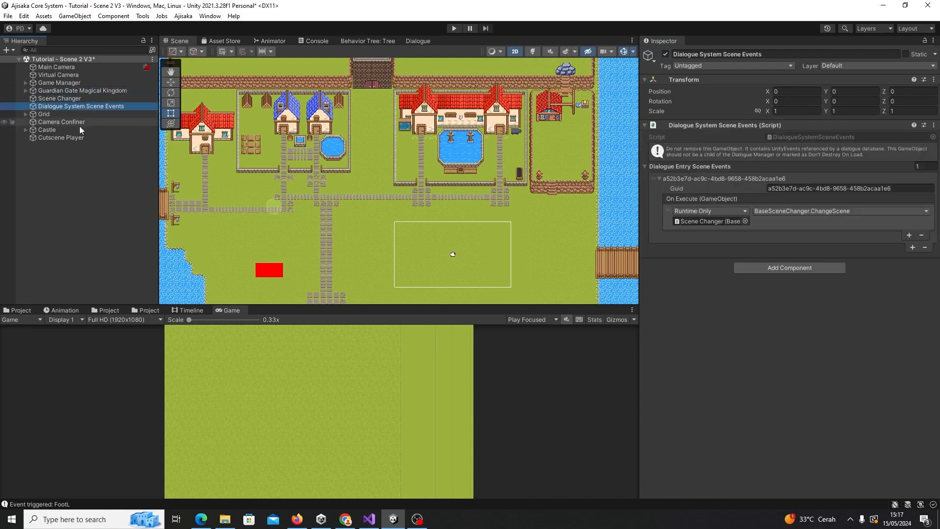
left_click(81, 130)
left_click(76, 137)
middle_click_drag(354, 199, 420, 131)
scroll(413, 154, "up", 2)
left_click(690, 124)
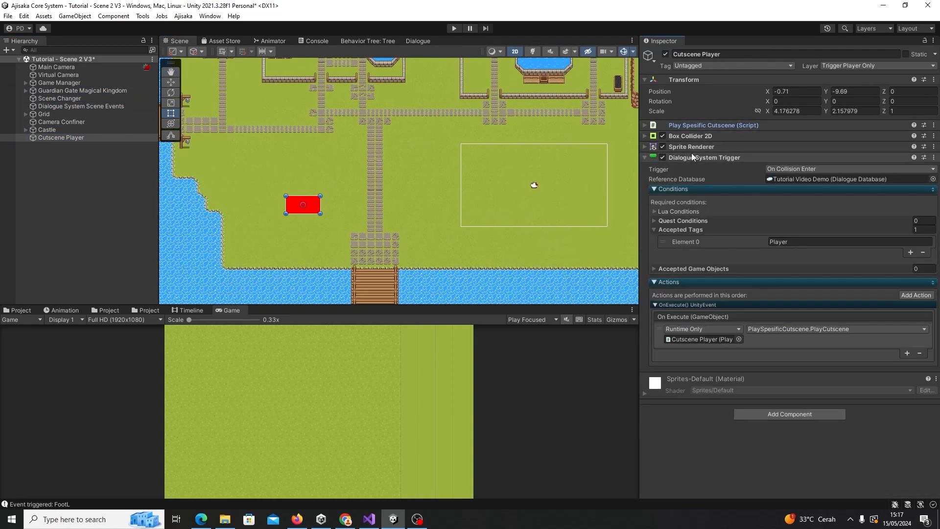
left_click(691, 154)
left_click(701, 126)
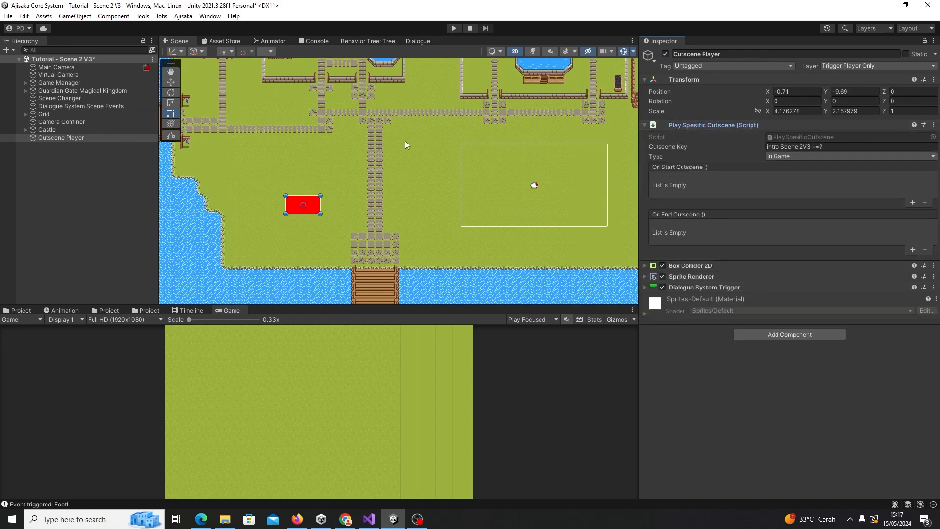
- Set the Cutscene Player's cutscene Type to On End and expand its Dialogue System Trigger settings
middle_click_drag(386, 155, 465, 170)
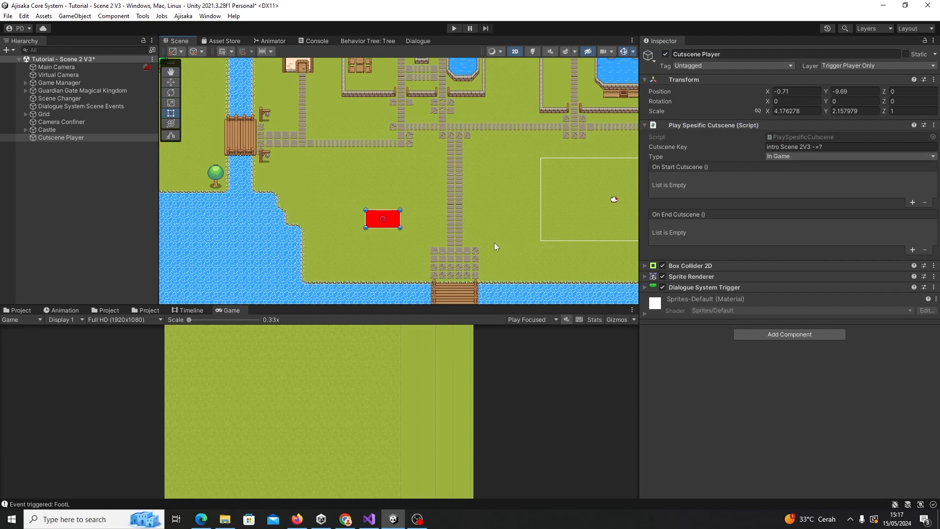
scroll(504, 242, "up", 2)
left_click(789, 156)
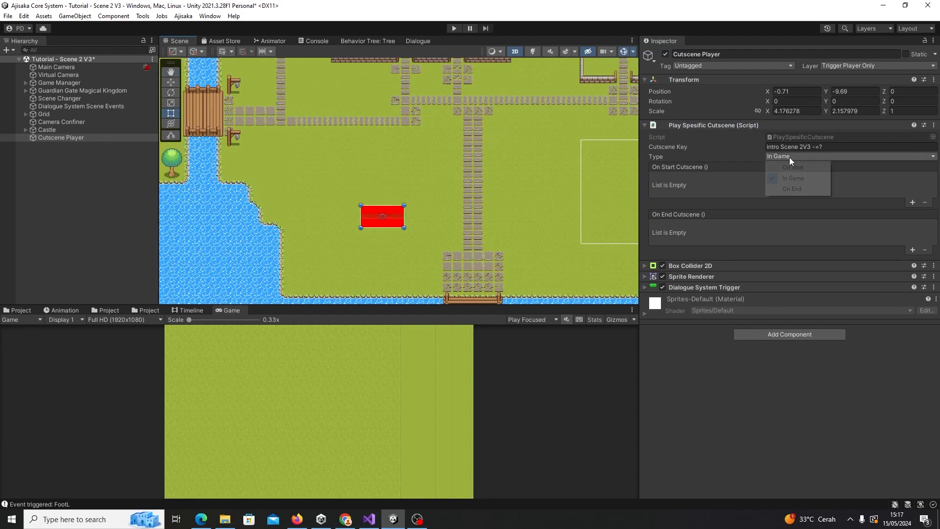
left_click(791, 189)
middle_click_drag(520, 181, 548, 178)
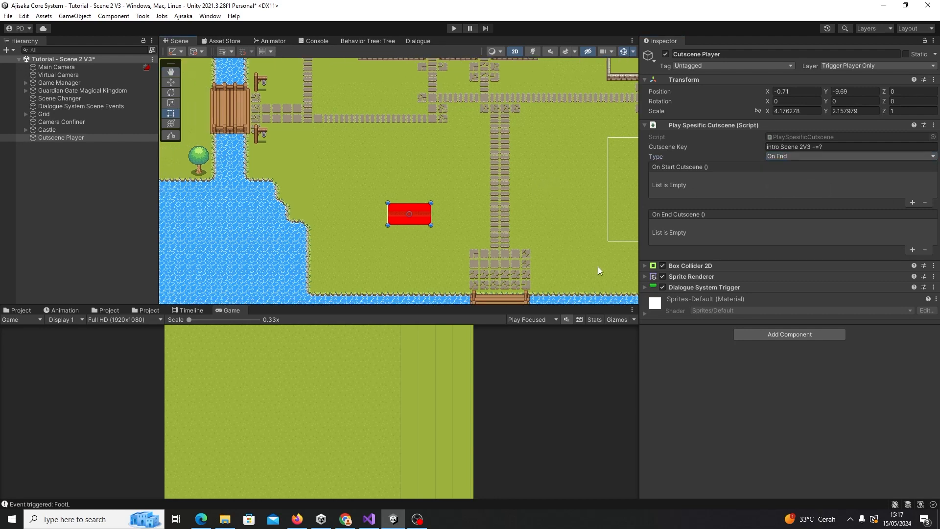
left_click(688, 288)
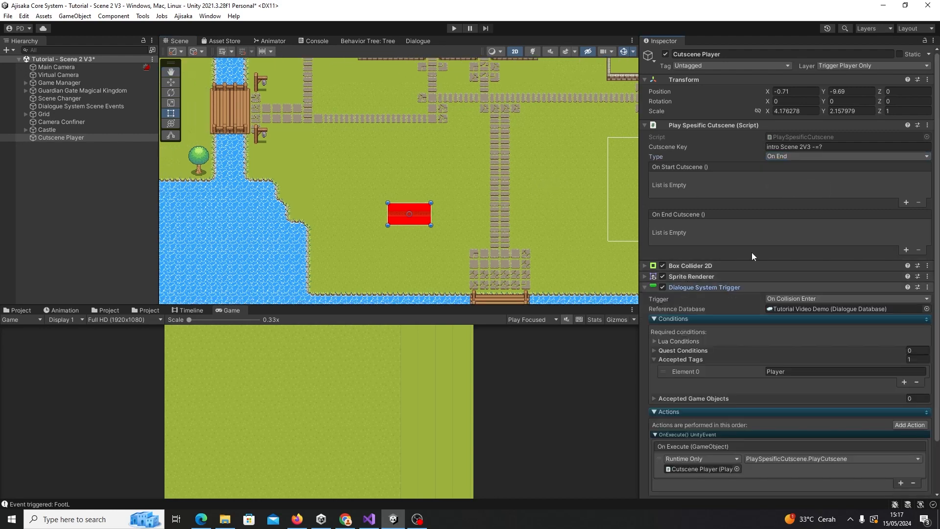
- Set the Cutscene Player's Dialogue System Trigger to On Trigger Enter and play-test the scene by walking the character into the red area
left_click(798, 300)
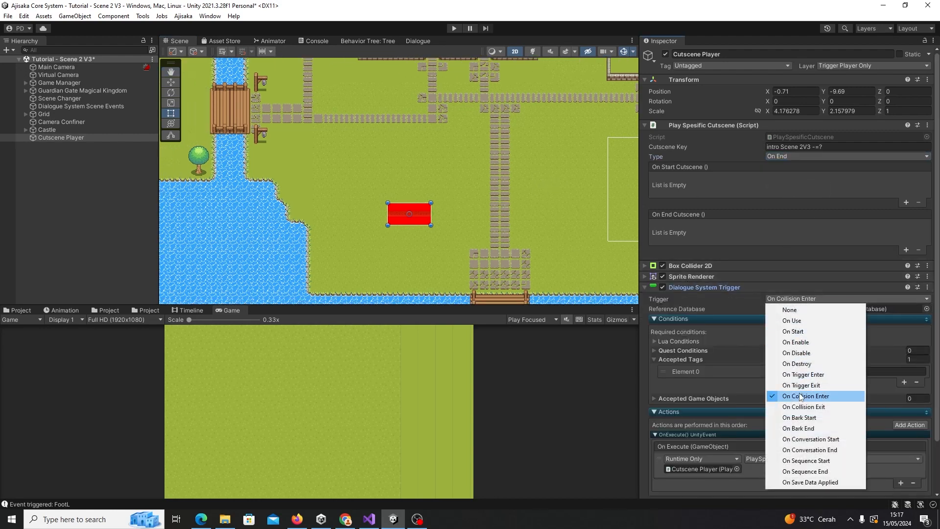
left_click(804, 375)
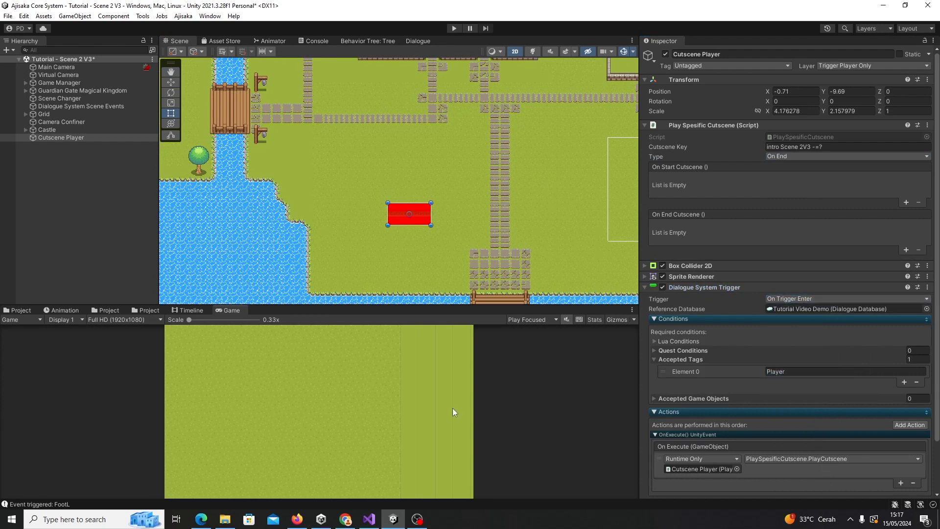
left_click(454, 28)
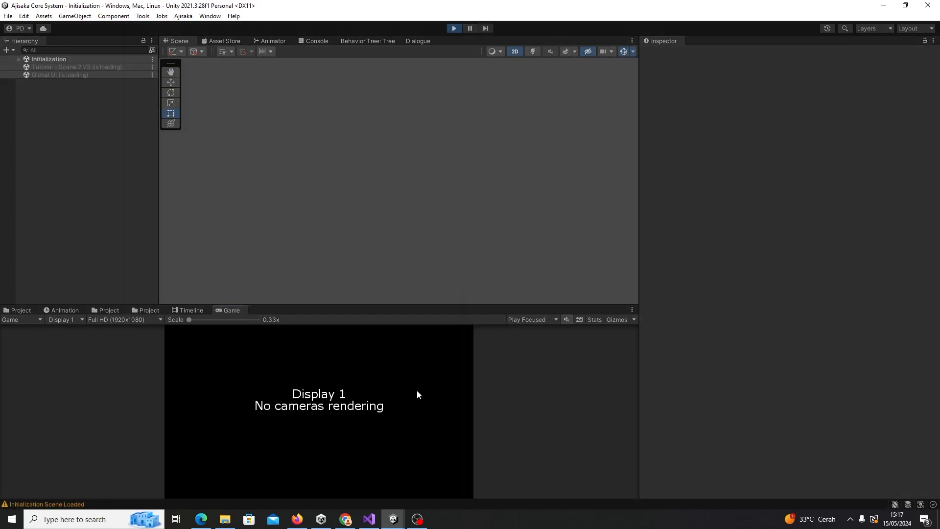
key("d")
key("s")
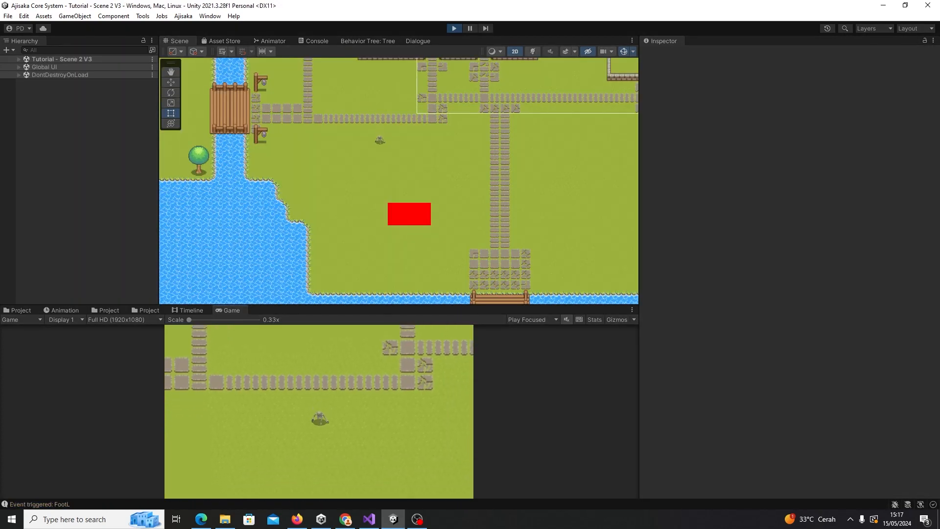
key("d")
key("s")
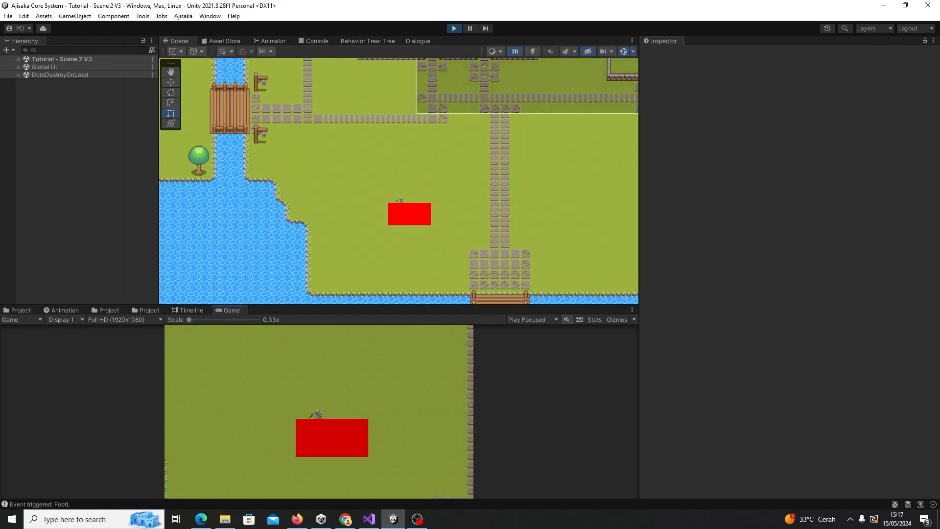
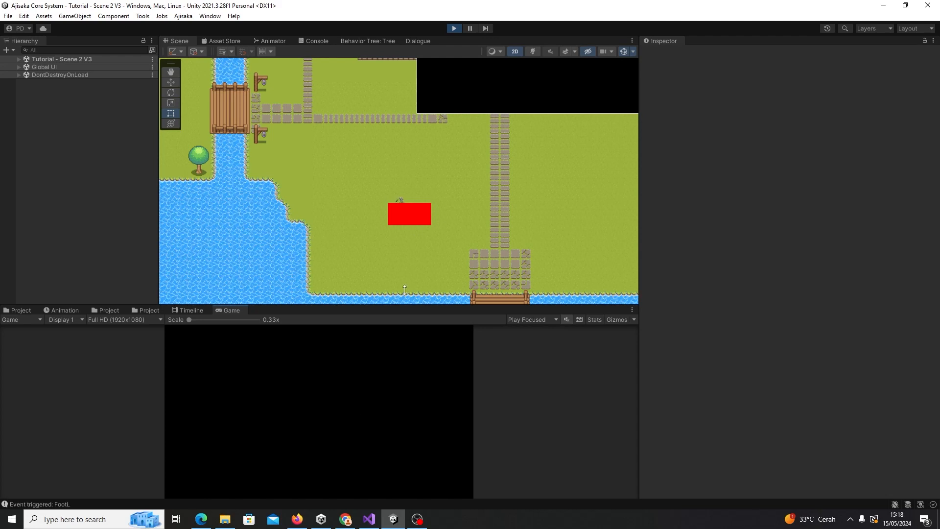
left_click(454, 28)
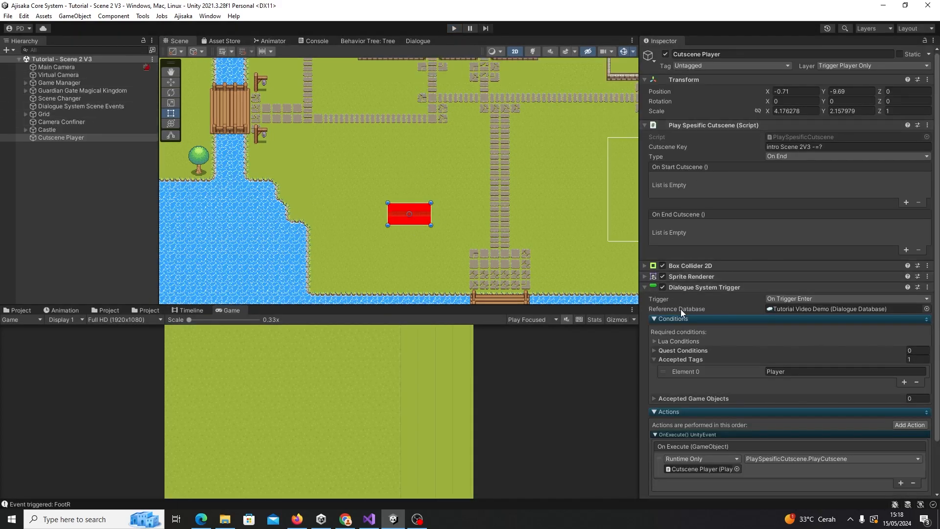
- Collapse the Dialogue System Trigger settings, add a Base Scene Changer component to the Cutscene Player, and save the scene
left_click(689, 288)
left_click(689, 288)
left_click(689, 288)
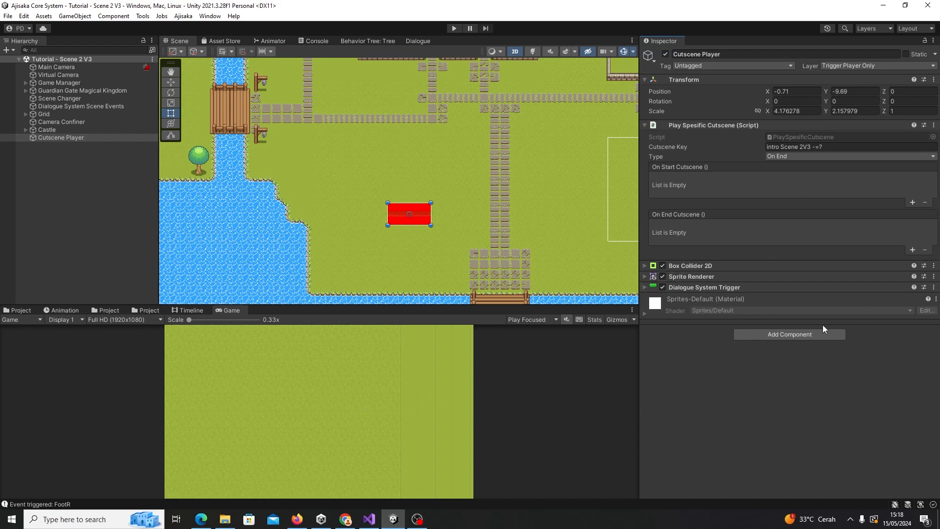
left_click(794, 336)
type("base")
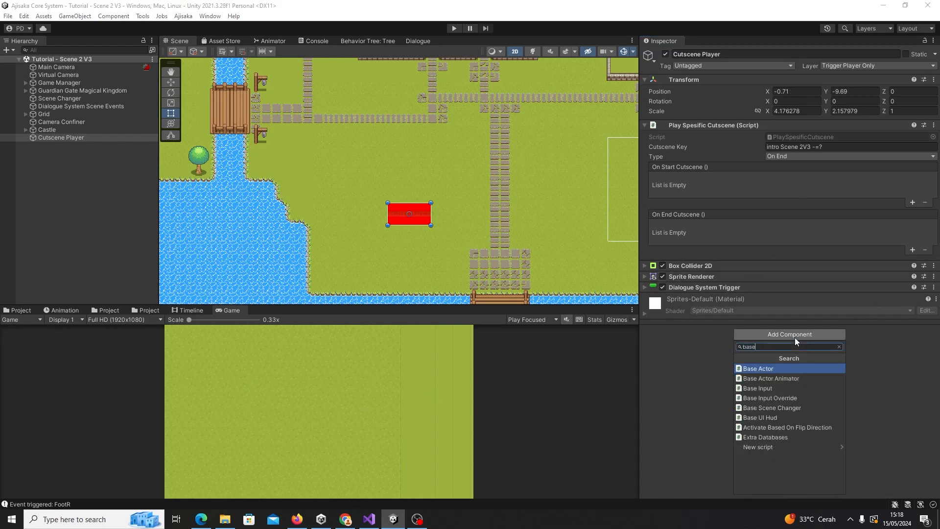
type(" sce")
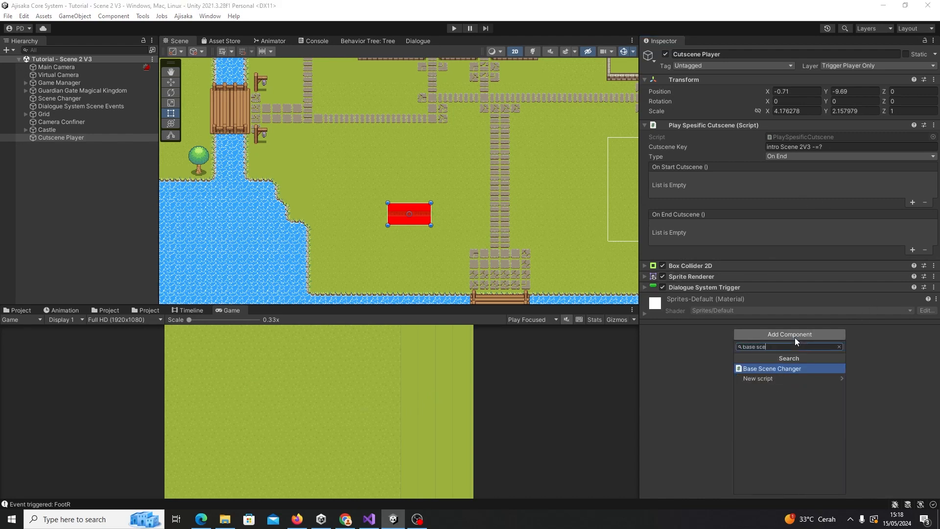
key("Return")
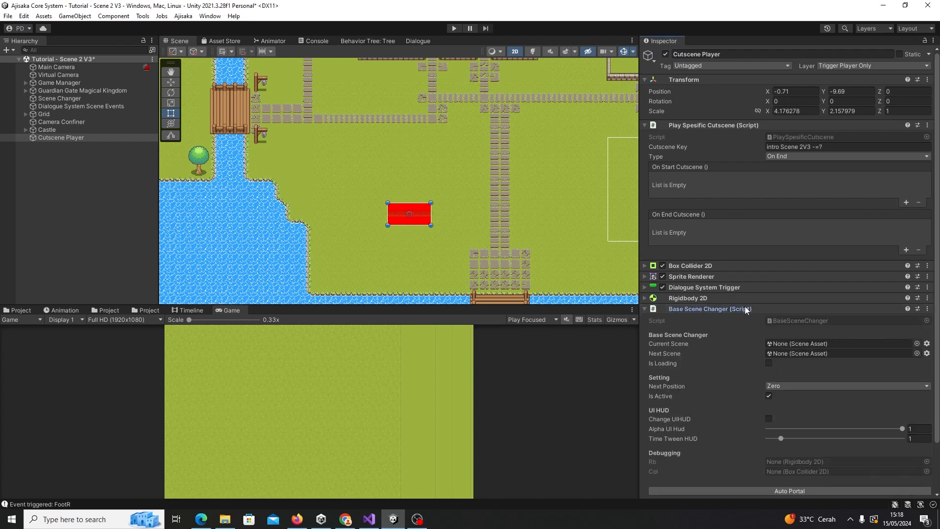
left_click(41, 171)
key("ctrl+s")
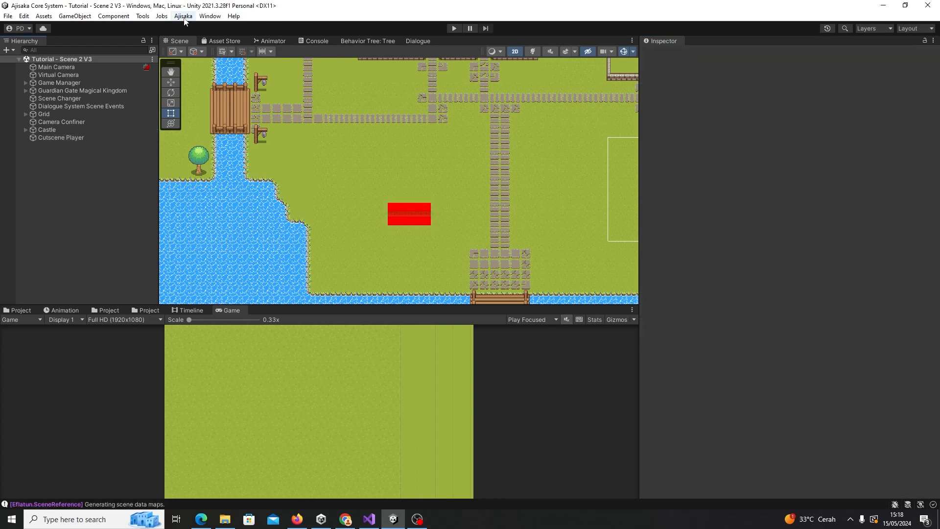
- Add a Template_Cutscene_Ending_And_Change_Scene object with Ajisaka's basic object setup, keeping the default name, and select it in the scene
left_click(184, 16)
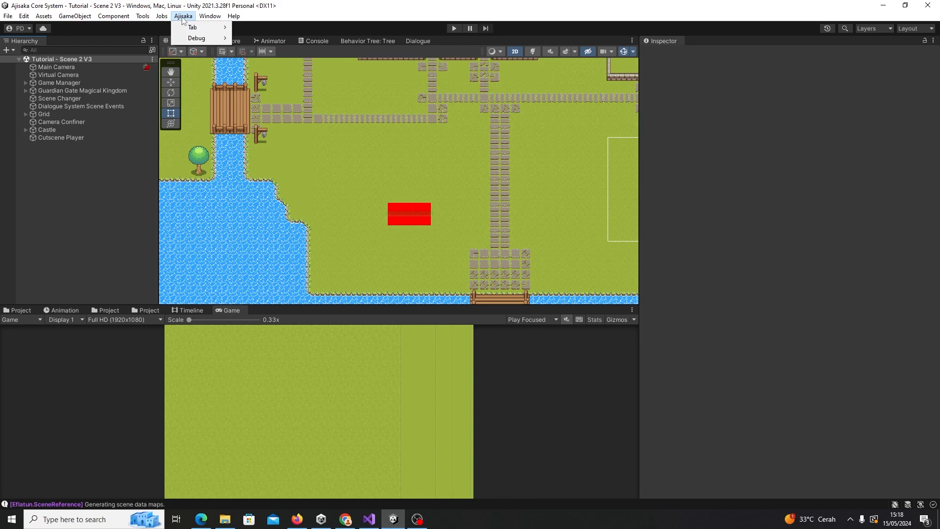
mouse_move(198, 28)
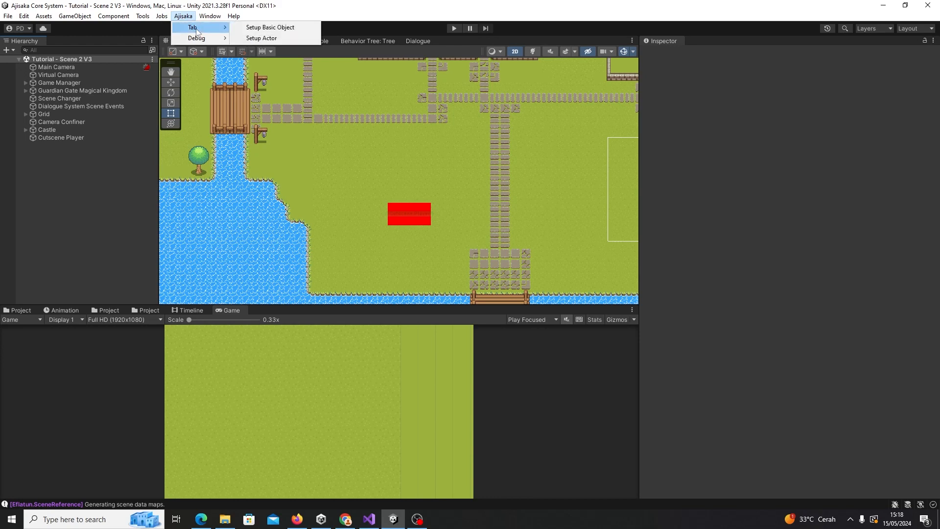
left_click(258, 28)
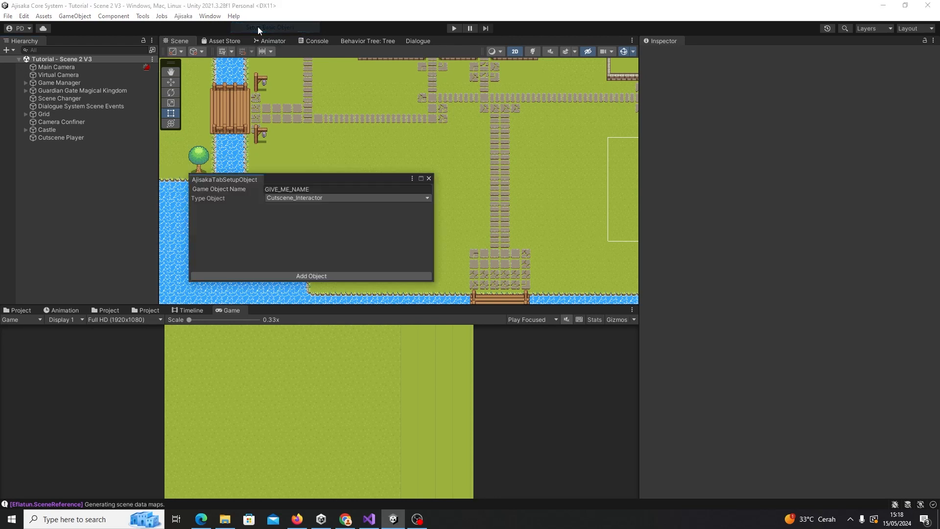
left_click(294, 198)
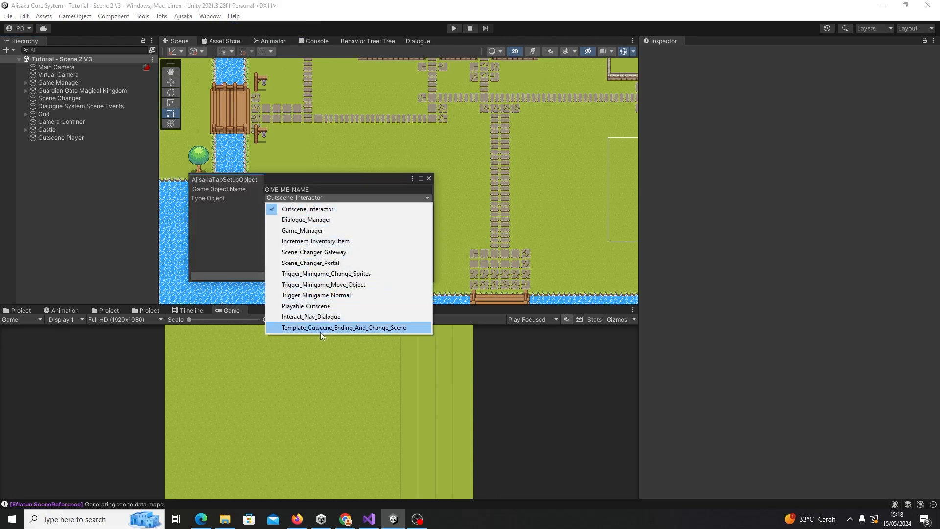
left_click(348, 328)
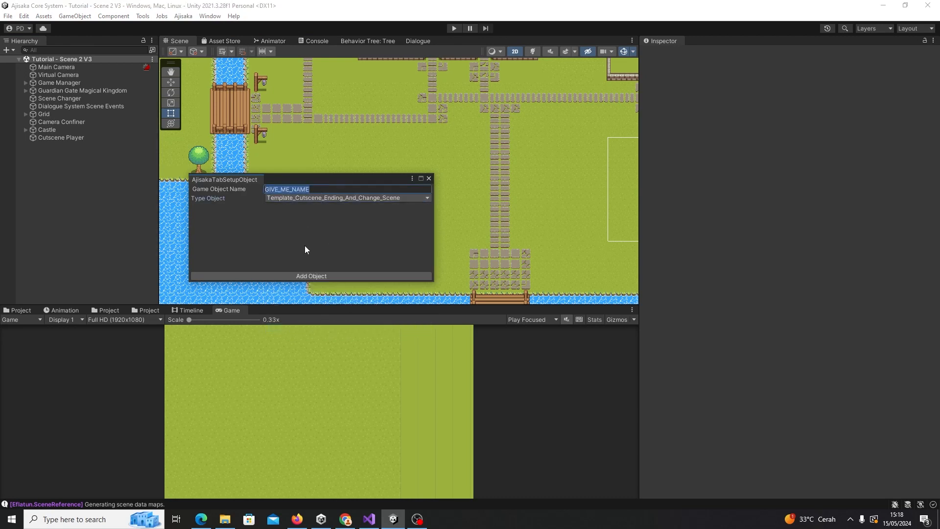
left_click(312, 276)
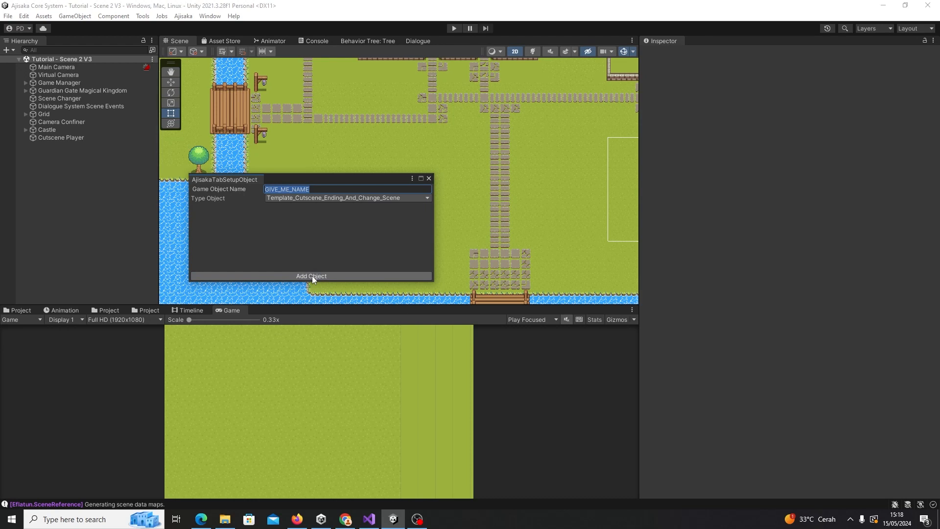
left_click(428, 178)
left_click(99, 145)
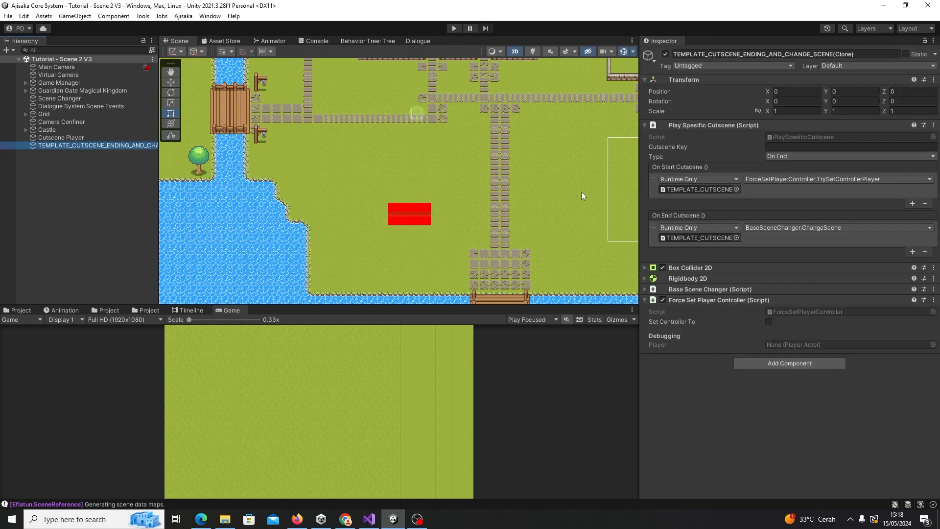
- Deactivate the Cutscene Player object in the scene
scroll(563, 186, "down", 1)
scroll(545, 180, "up", 2)
left_click(123, 137)
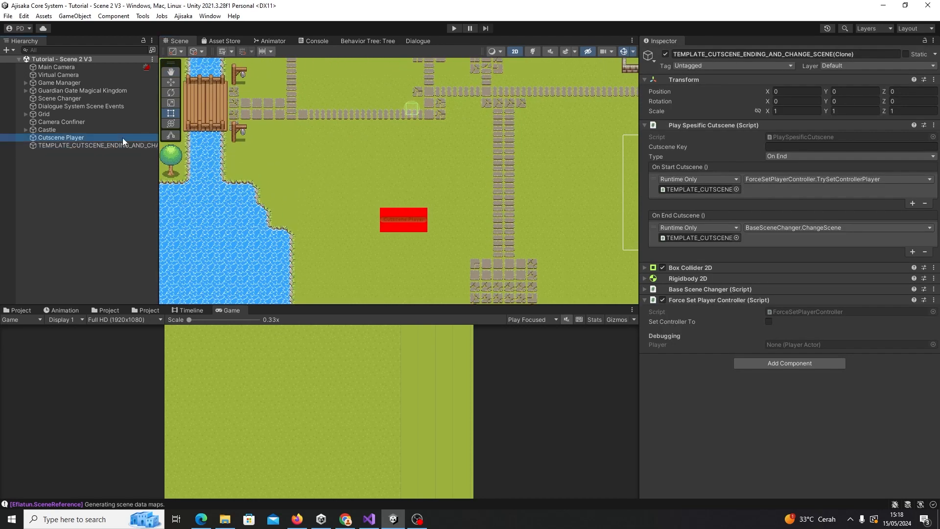
left_click(665, 54)
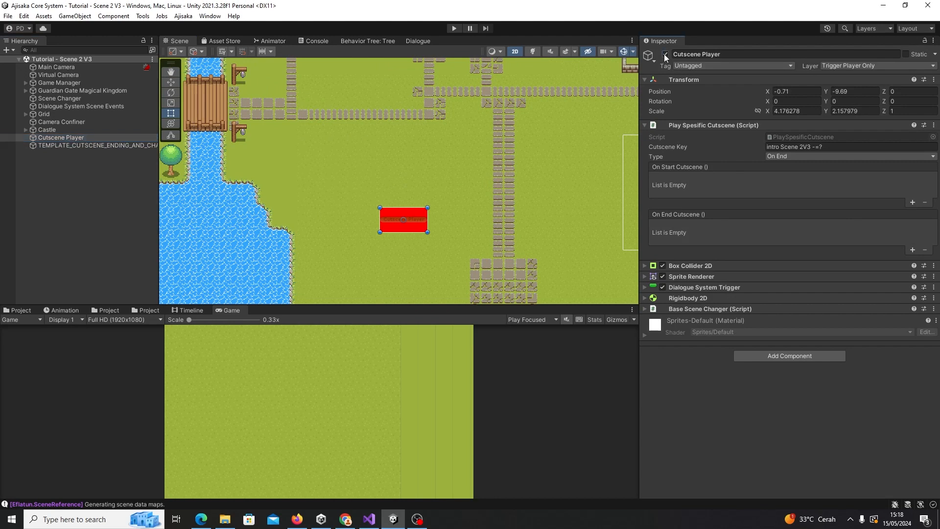
- Move the cutscene ending template object onto the grass below the stone path, at about X -2.07, Y -5.73
left_click(67, 146)
scroll(387, 152, "up", 2)
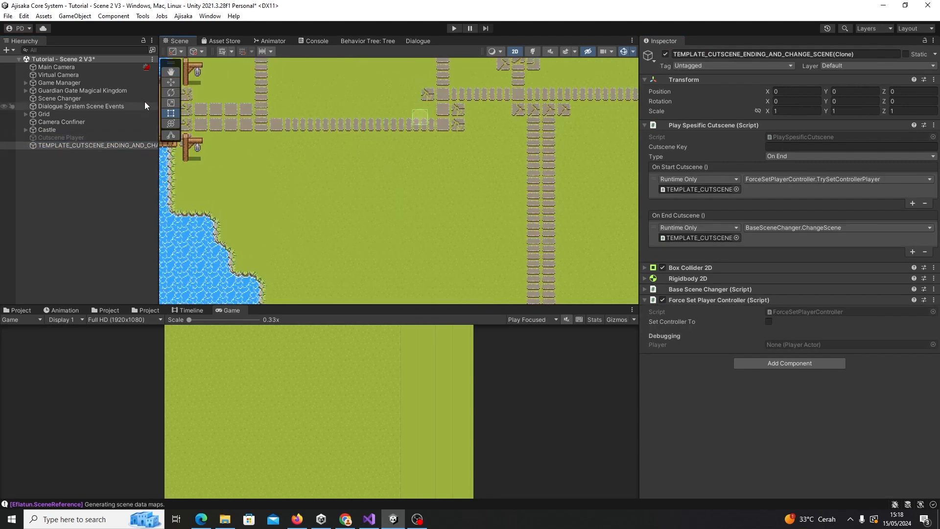
left_click(171, 83)
left_click_drag(424, 120, 391, 201)
scroll(462, 224, "down", 1)
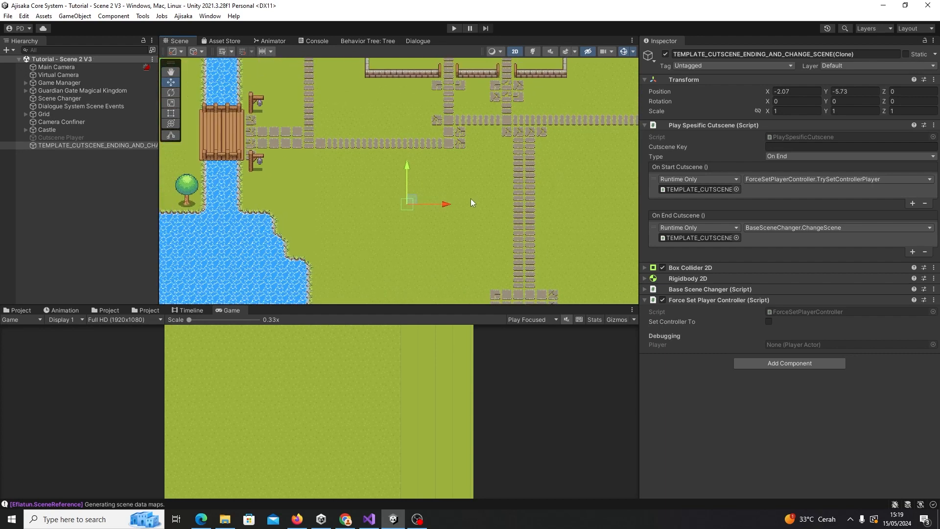
- Add a Sprite Renderer component to the cutscene ending template object
left_click(777, 363)
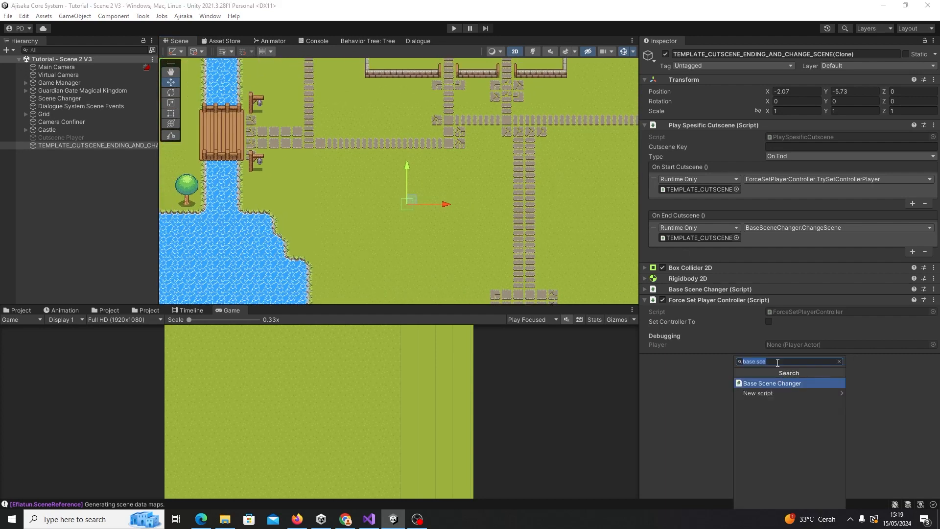
type("sprite")
key("Down")
key("Down")
key("Down")
key("Down")
key("Down")
key("Down")
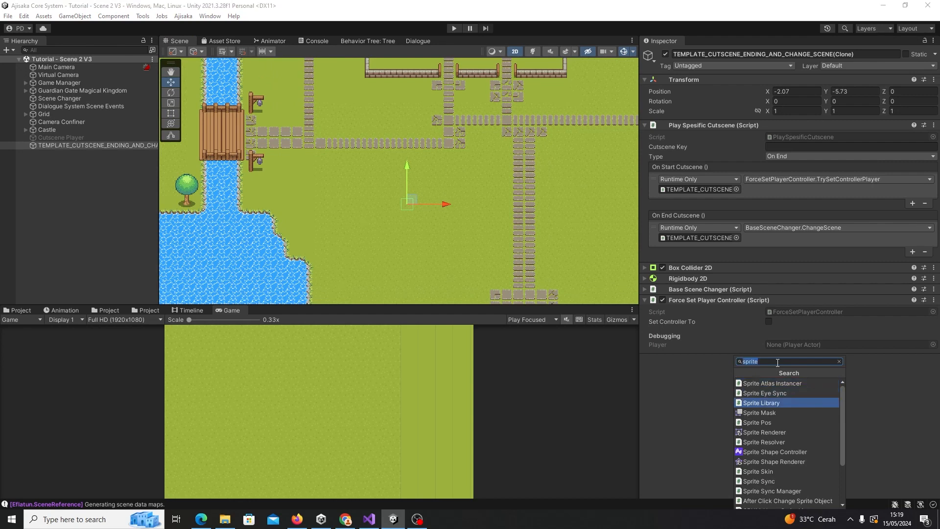
key("Up")
key("Up")
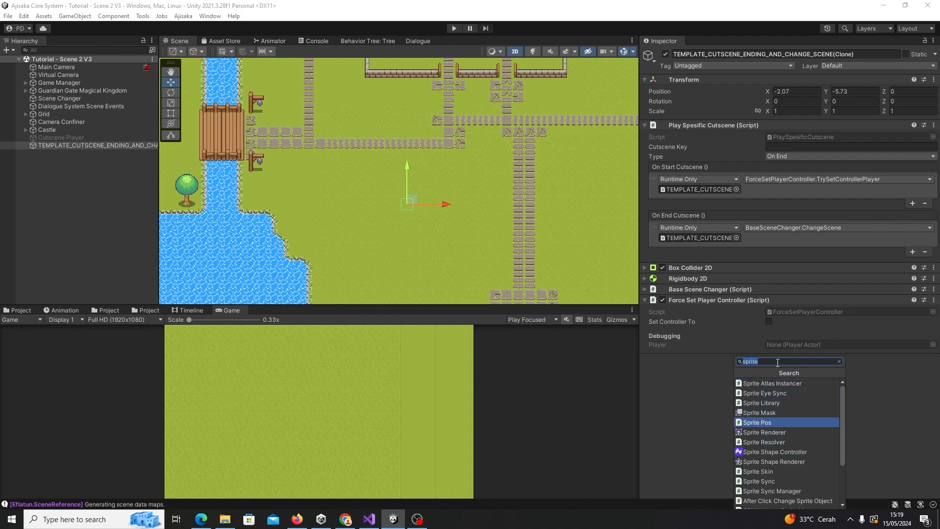
key("Down")
key("Return")
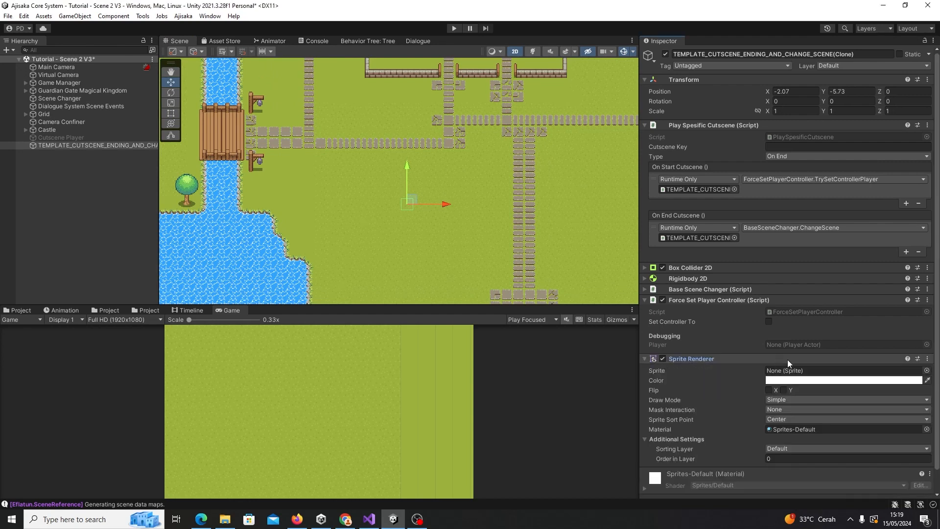
- Assign the Square sprite to the template object's Sprite Renderer
left_click(923, 373)
type("square")
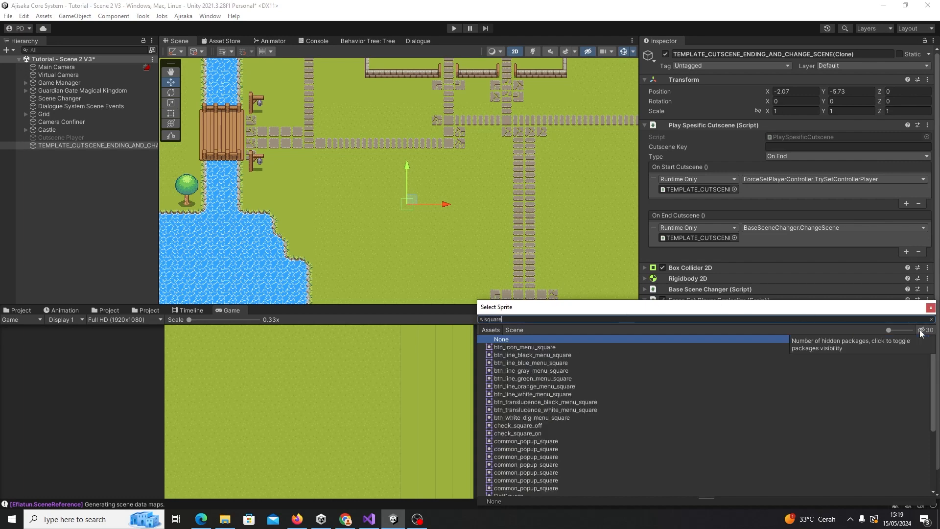
scroll(560, 406, "down", 5)
double_click(521, 465)
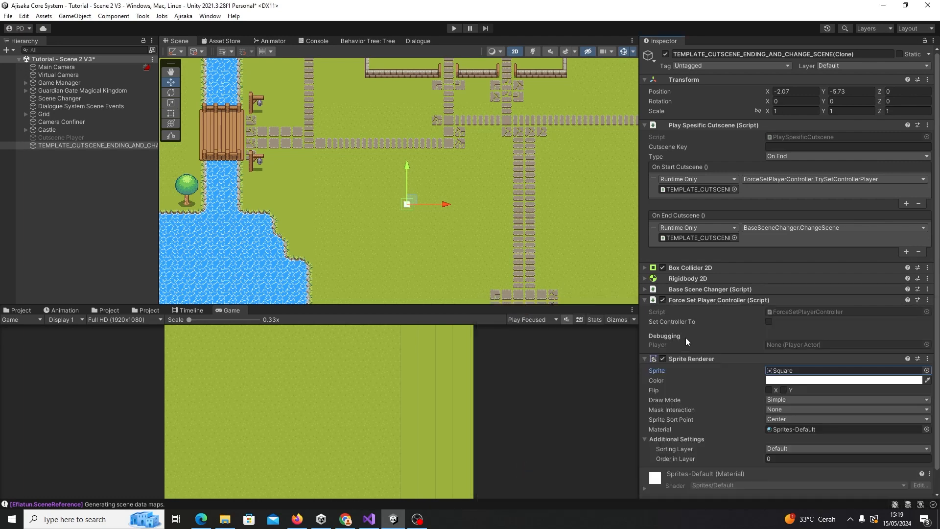
- Collapse the template object's Sprite Renderer, Force Set Player Controller and Play Spesific Cutscene components, and expand its Base Scene Changer settings
left_click(733, 360)
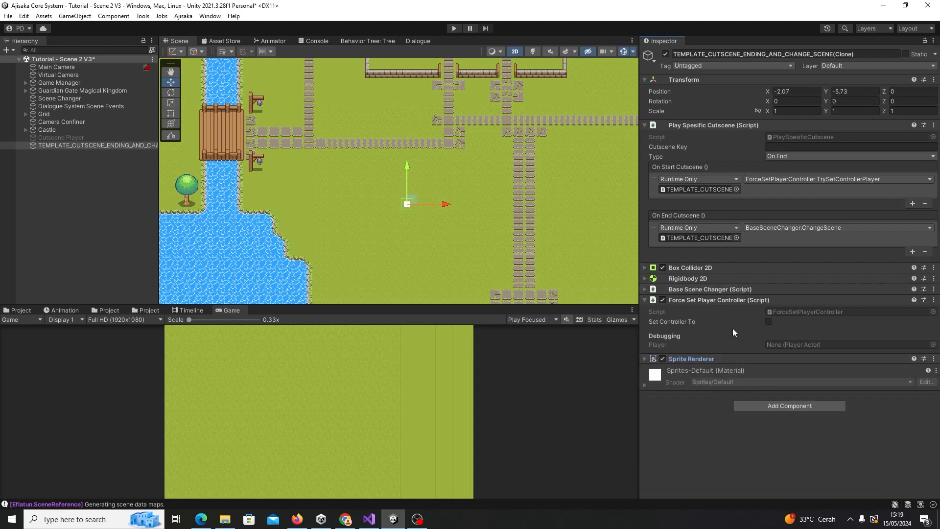
left_click(729, 301)
scroll(428, 194, "up", 2)
scroll(443, 165, "up", 2)
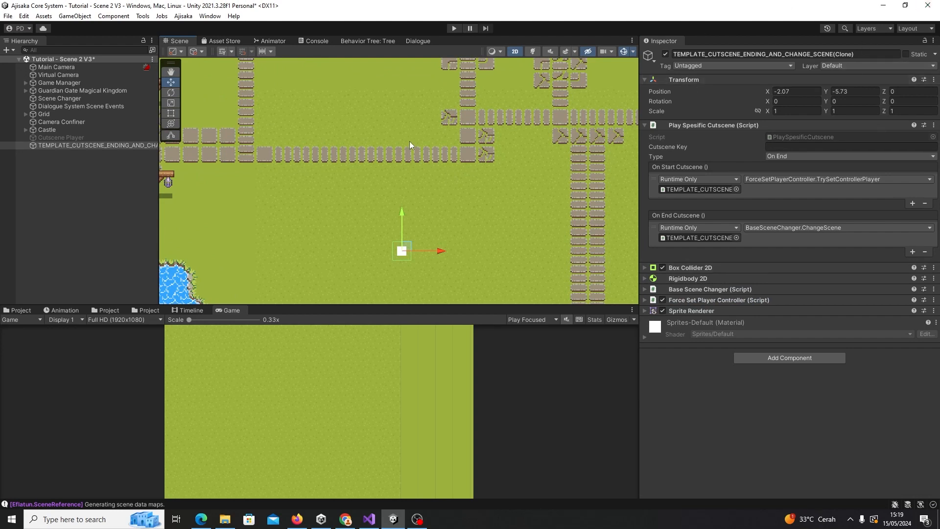
scroll(422, 124, "up", 2)
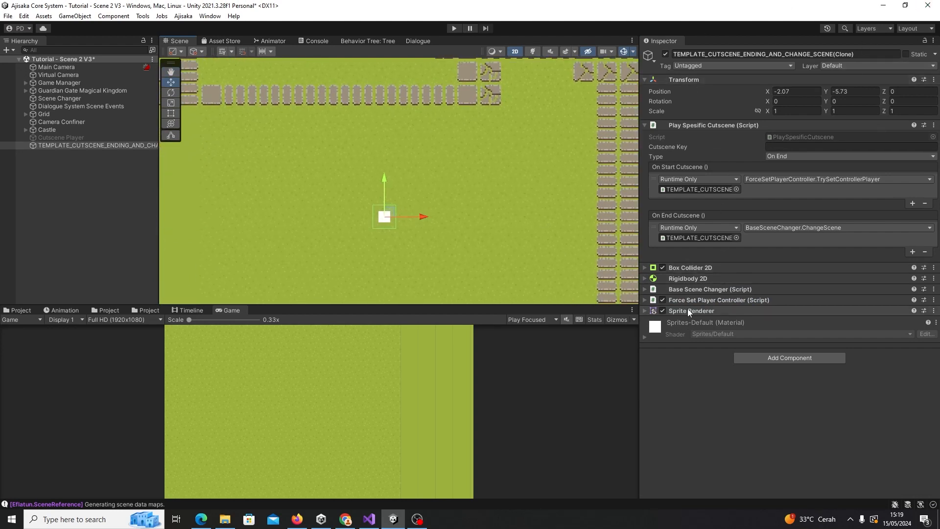
left_click(718, 124)
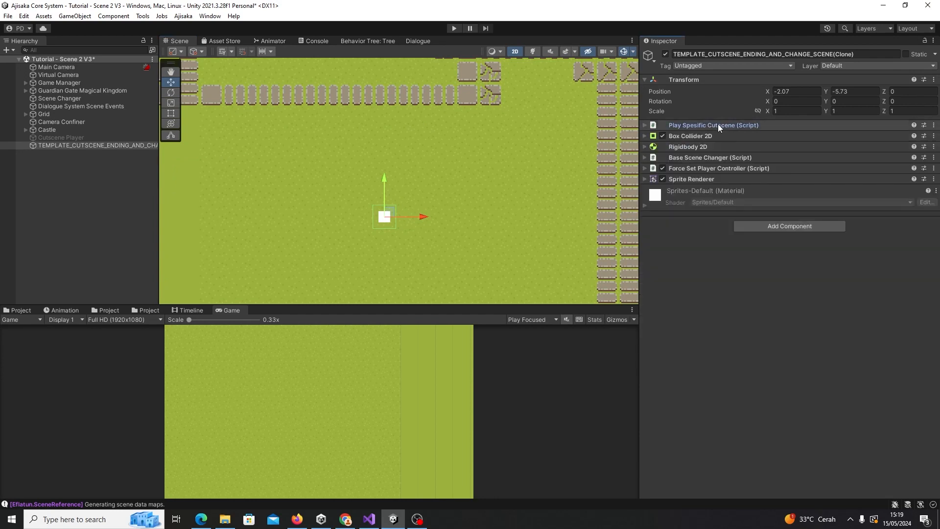
left_click(711, 137)
left_click(710, 137)
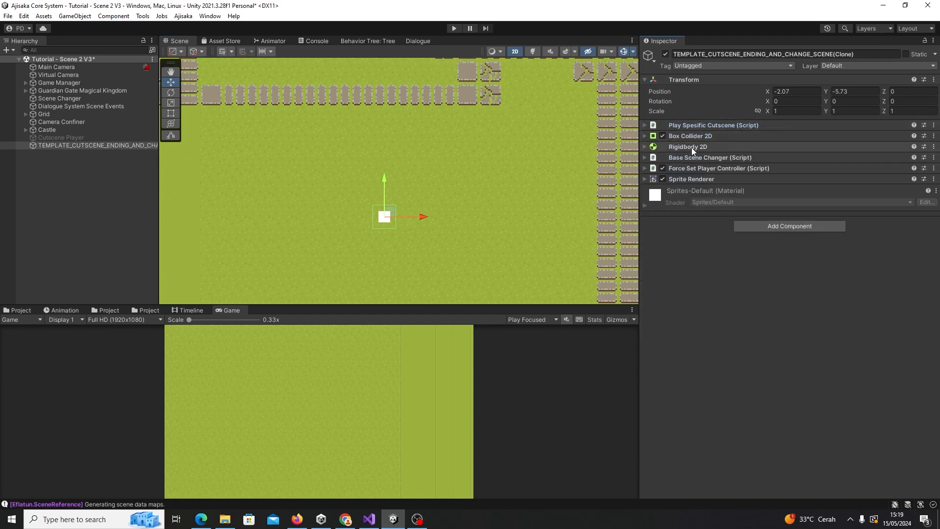
left_click(691, 147)
left_click(691, 147)
left_click(695, 157)
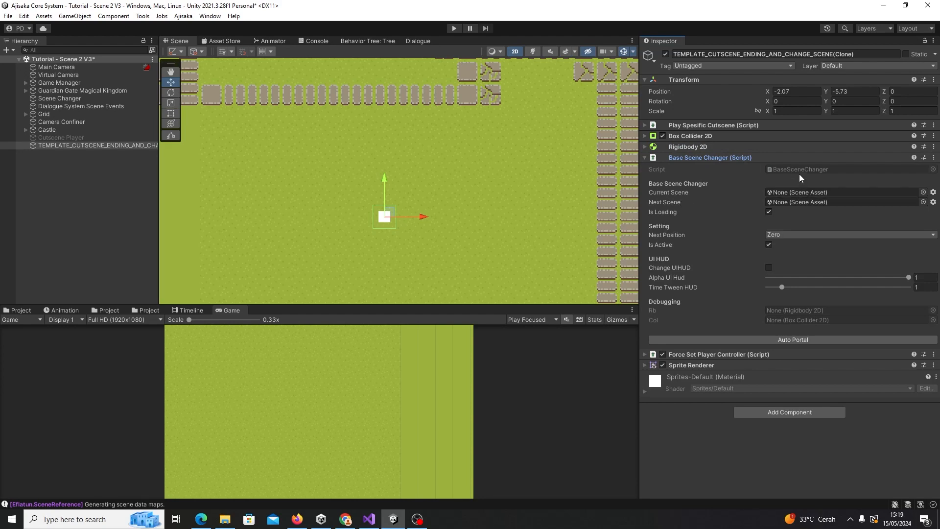
- Check the template object's Box Collider 2D settings, then inspect the Cutscene Player object's components
left_click(707, 137)
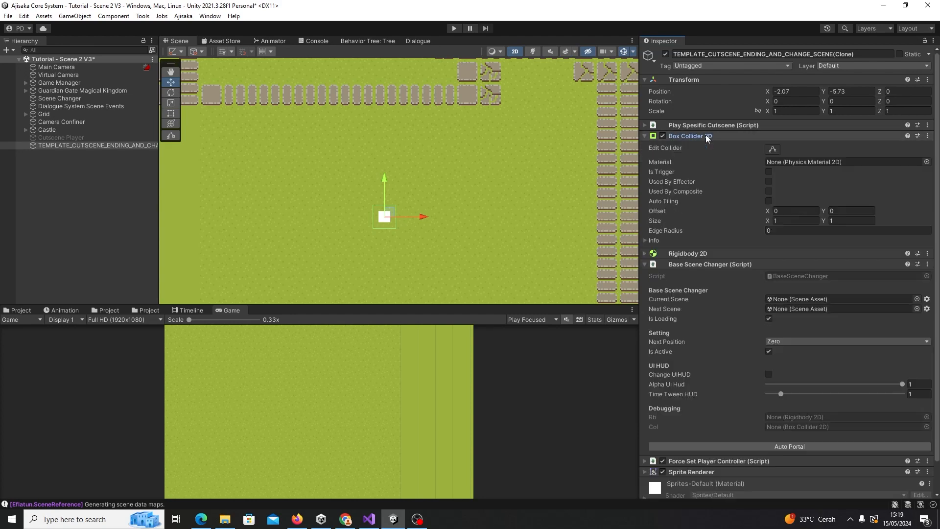
left_click(707, 137)
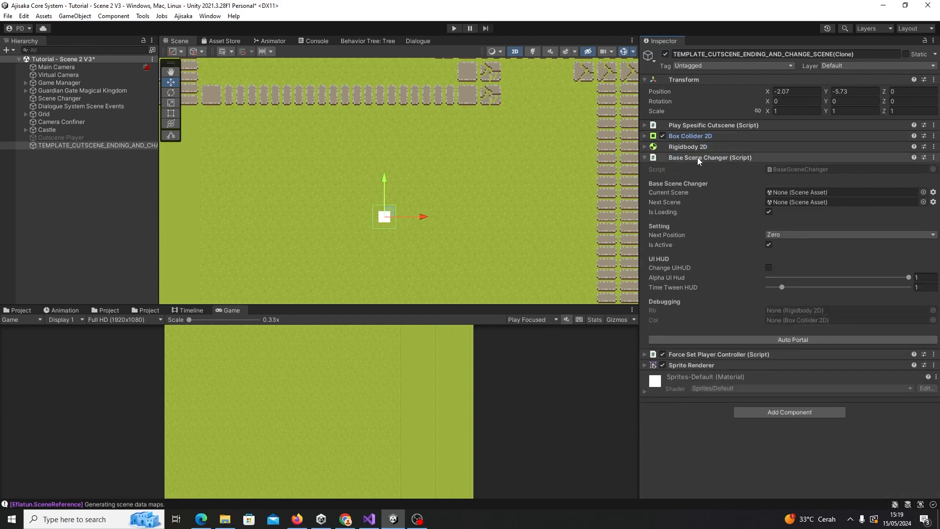
left_click(60, 137)
left_click(718, 179)
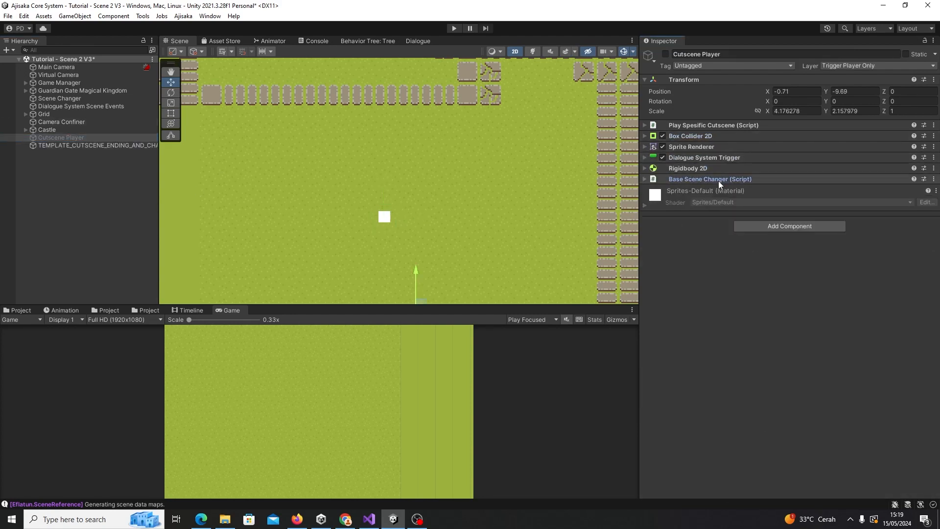
- Create an empty game object in the scene and add a Base Scene Changer component to it
right_click(54, 176)
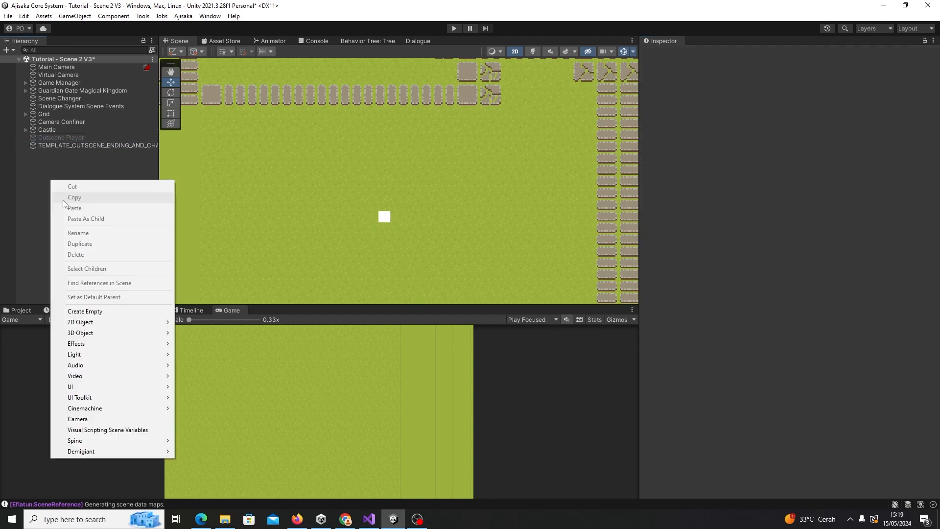
left_click(86, 309)
left_click(84, 192)
left_click(84, 153)
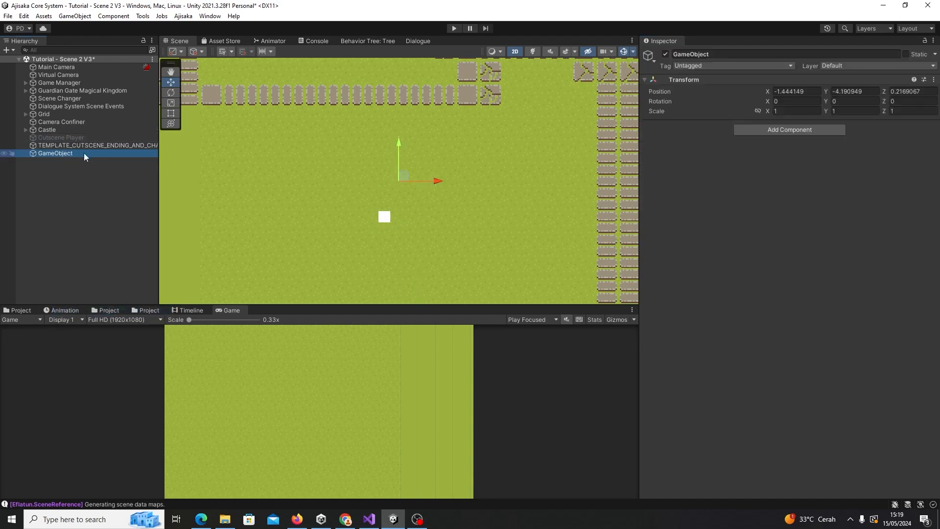
left_click(797, 128)
type("basescene")
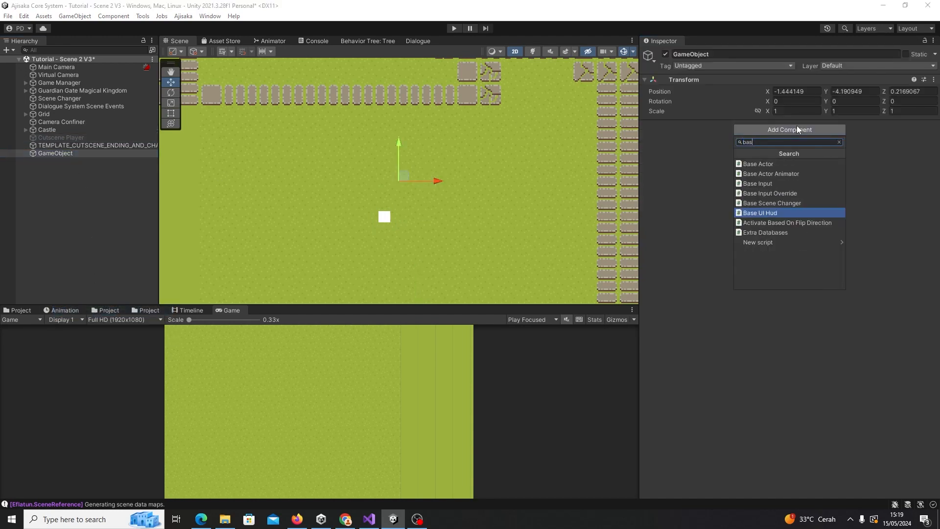
key("Down")
key("Return")
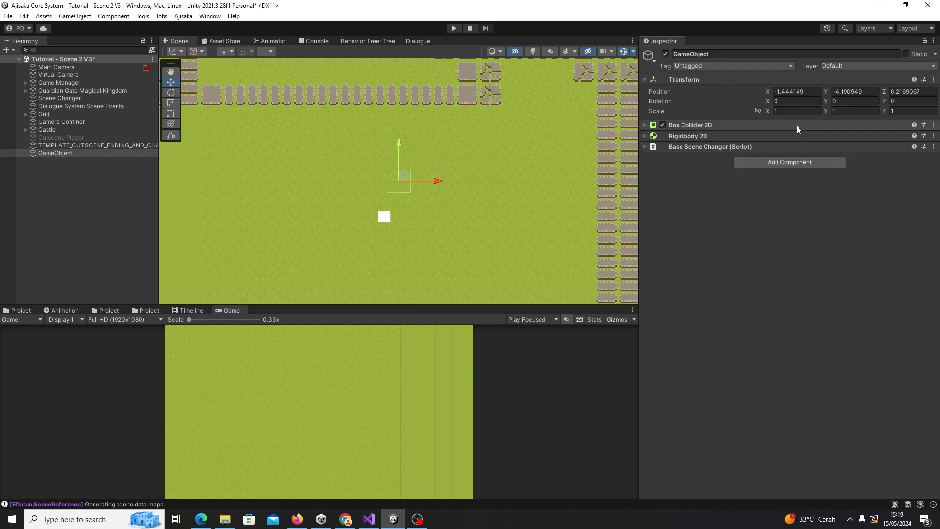
- Try to remove the Rigidbody 2D component from the new empty game object
left_click(701, 136)
left_click(701, 136)
left_click(701, 136)
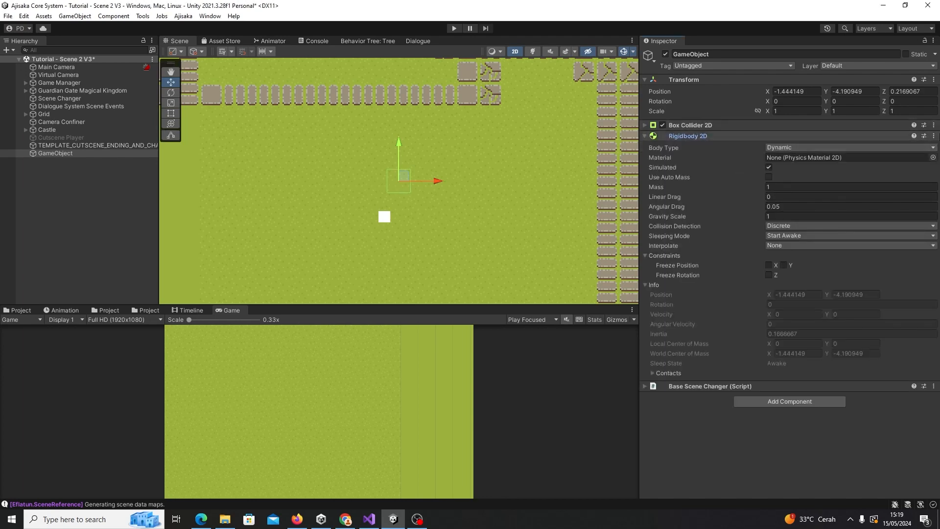
left_click(933, 136)
left_click(874, 160)
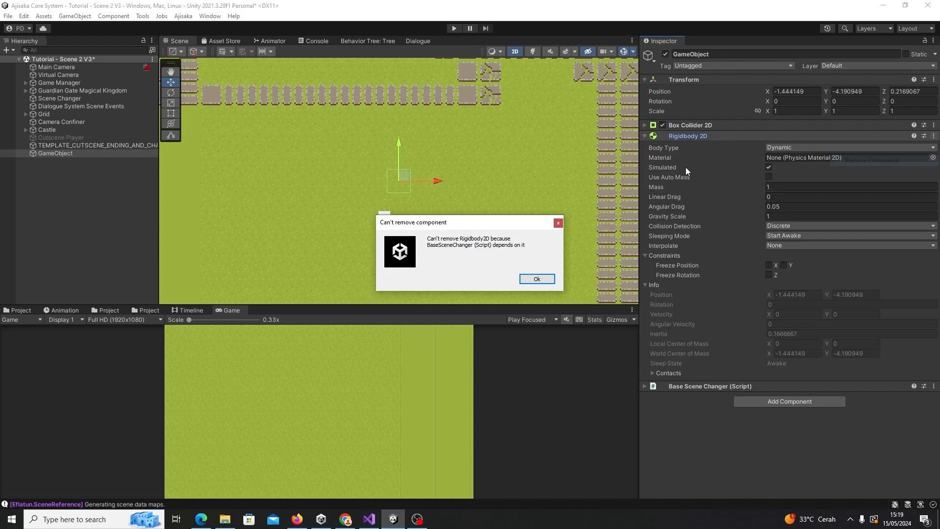
left_click(537, 278)
left_click(701, 135)
- Check the test game object's Box Collider 2D, delete the object, and save the scene with the template object selected
left_click(699, 126)
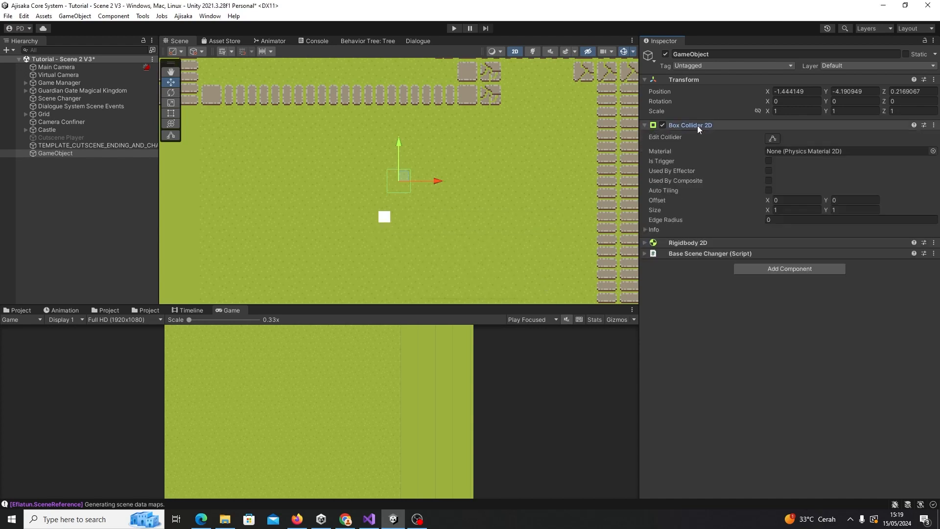
left_click(697, 125)
left_click(34, 172)
left_click(72, 154)
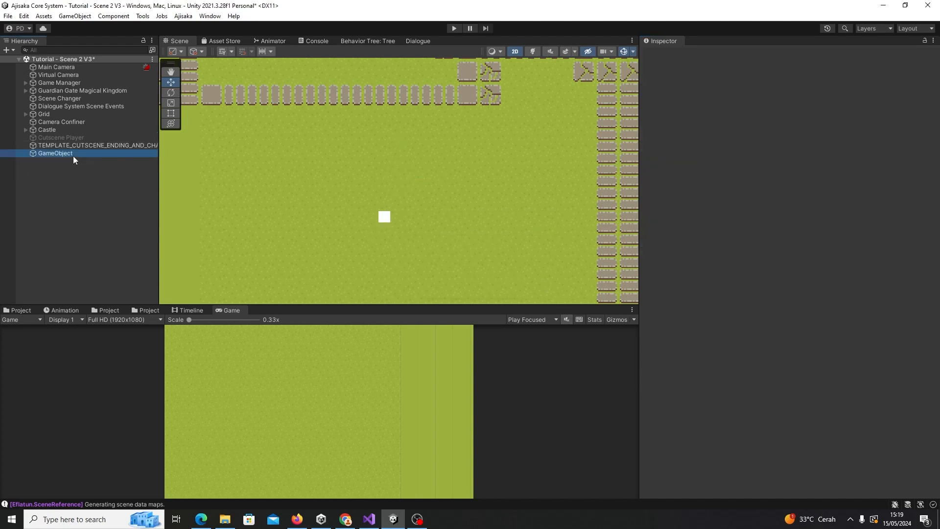
key("Delete")
left_click(102, 146)
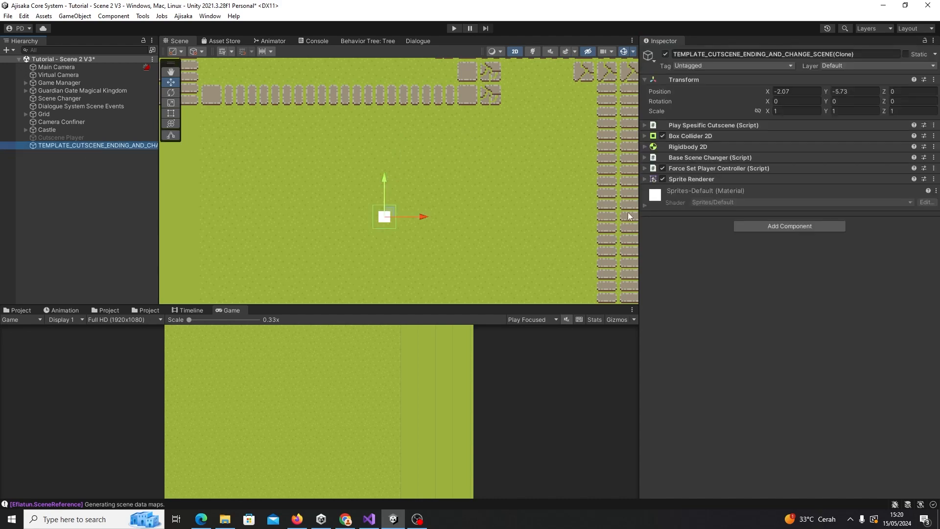
key("ctrl+s")
- Review the template object's Base Scene Changer, Force Set Player Controller and Sprite Renderer settings, leaving all three collapsed
left_click(705, 160)
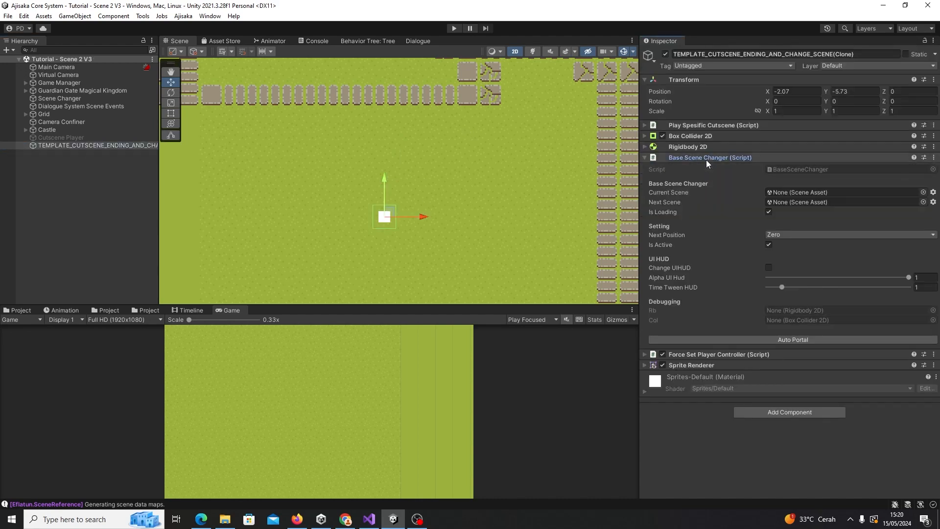
left_click(706, 160)
left_click(706, 170)
left_click(700, 225)
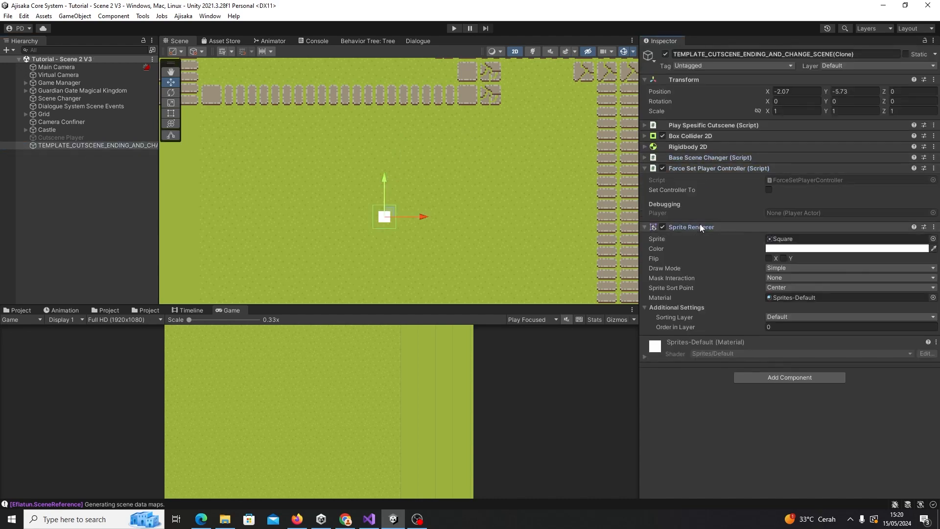
left_click(700, 227)
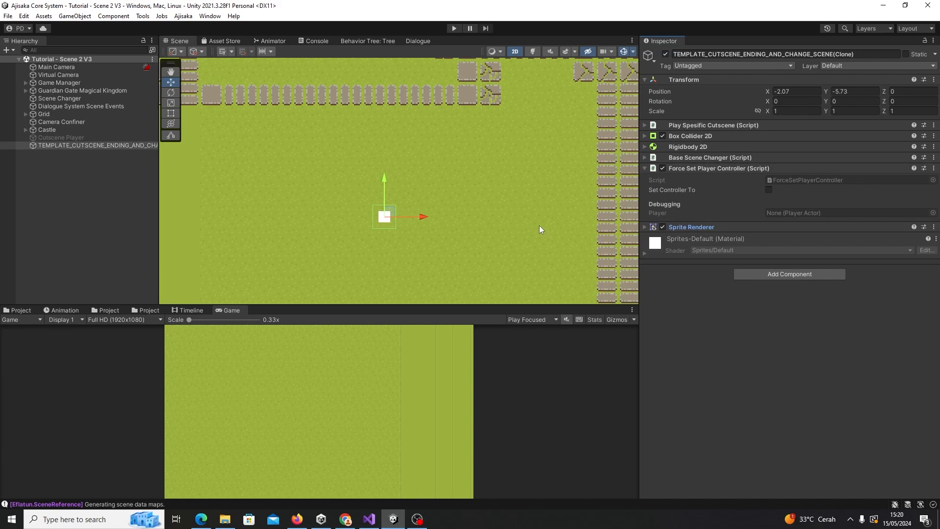
left_click(703, 157)
left_click(701, 157)
left_click(729, 168)
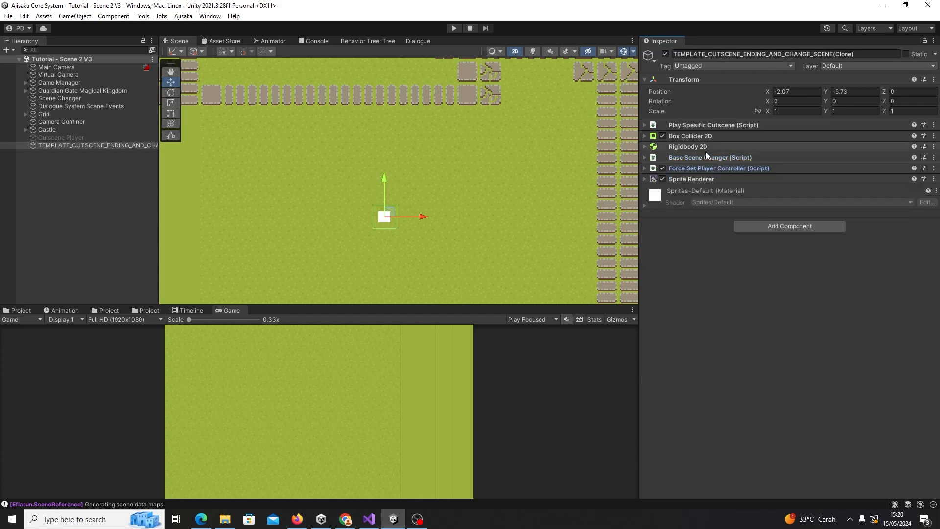
- Examine the Play Spesific Cutscene component's Cutscene Key and its On Start Cutscene and On End Cutscene events
left_click(700, 126)
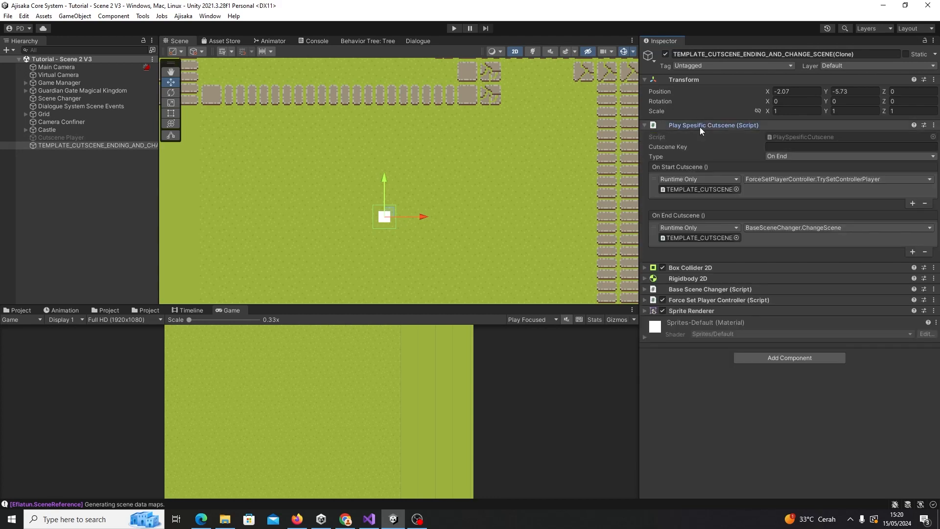
left_click(782, 146)
left_click(765, 190)
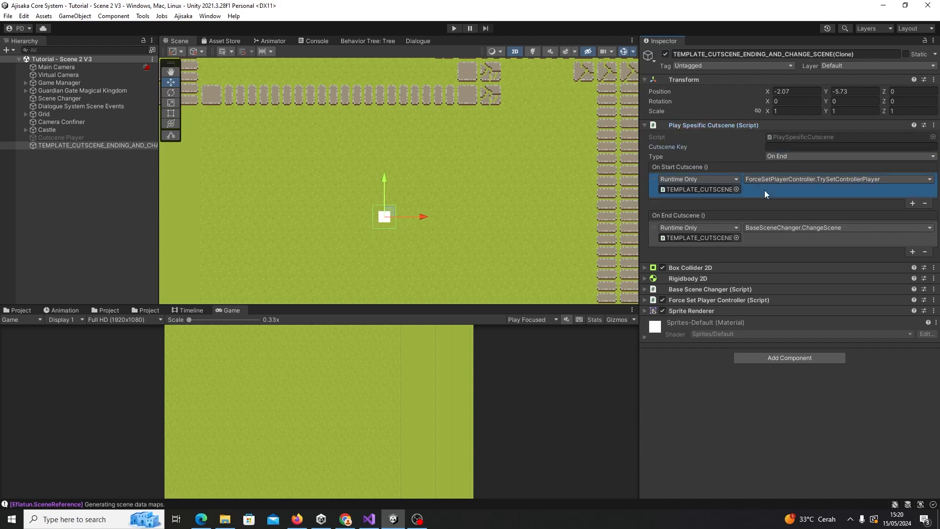
left_click(762, 240)
left_click(756, 194)
left_click(762, 239)
left_click(754, 192)
left_click(763, 242)
left_click(762, 190)
- Add an empty entry to the On Start Cutscene event and remove it again
left_click(912, 203)
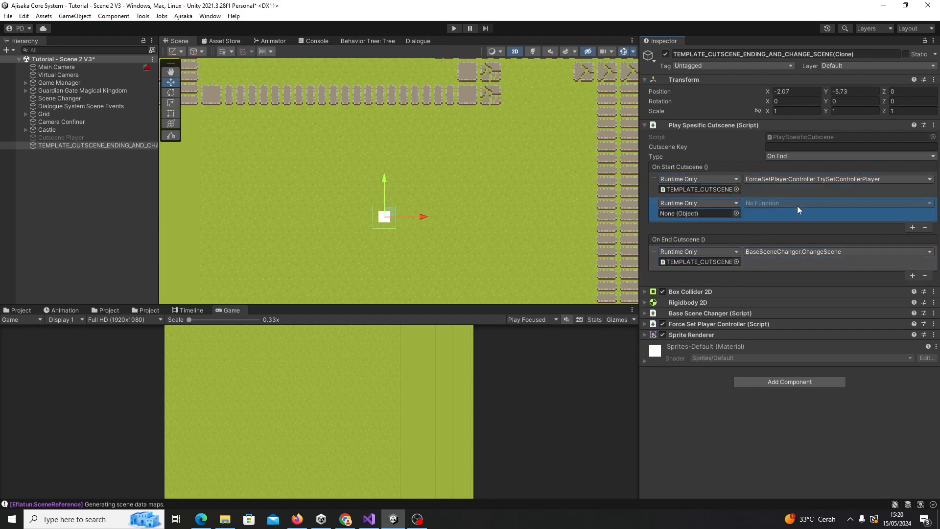
left_click(924, 228)
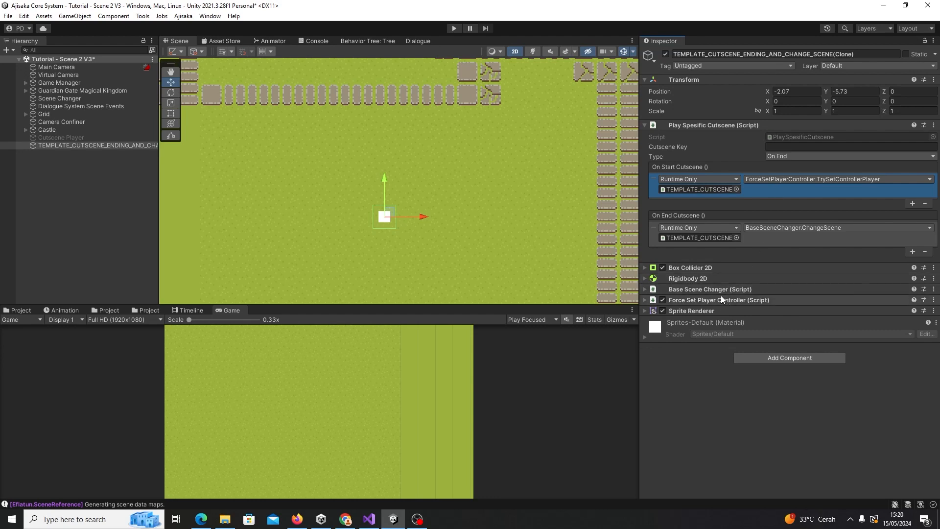
- Set the template object's Base Scene Changer Current Scene to Tutorial - Scene 2 V3
left_click(701, 291)
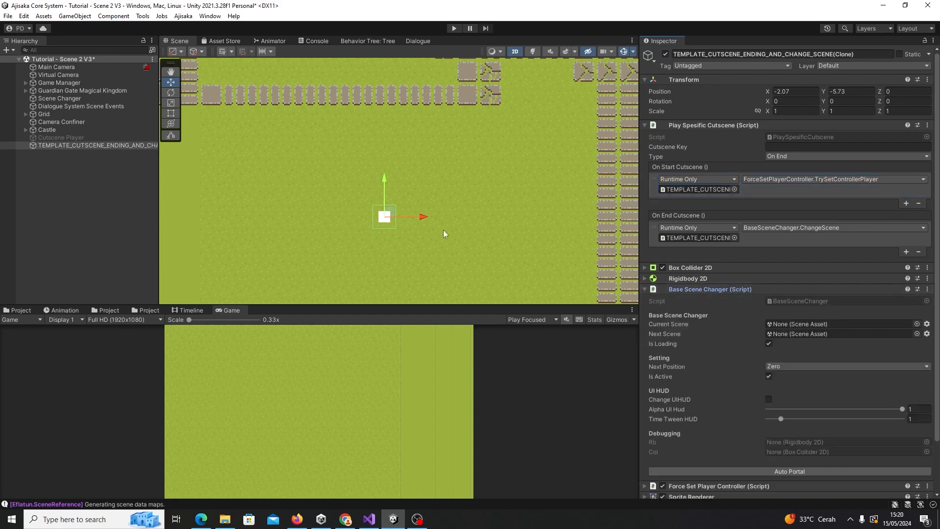
left_click(75, 171)
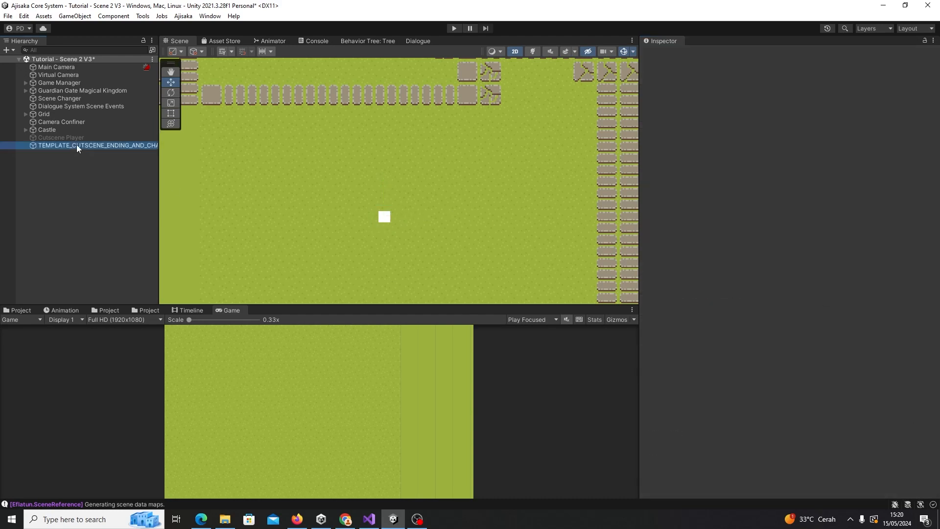
left_click(76, 145)
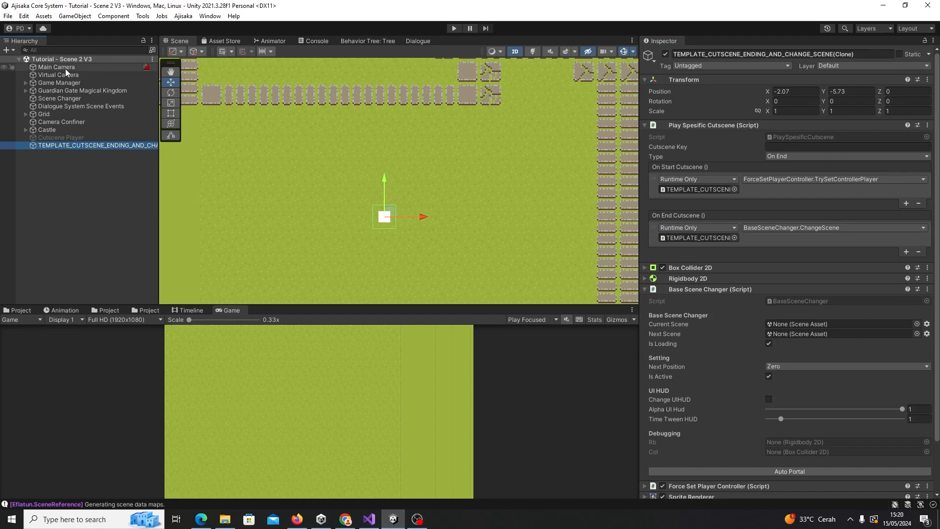
left_click(917, 324)
type("tutorial")
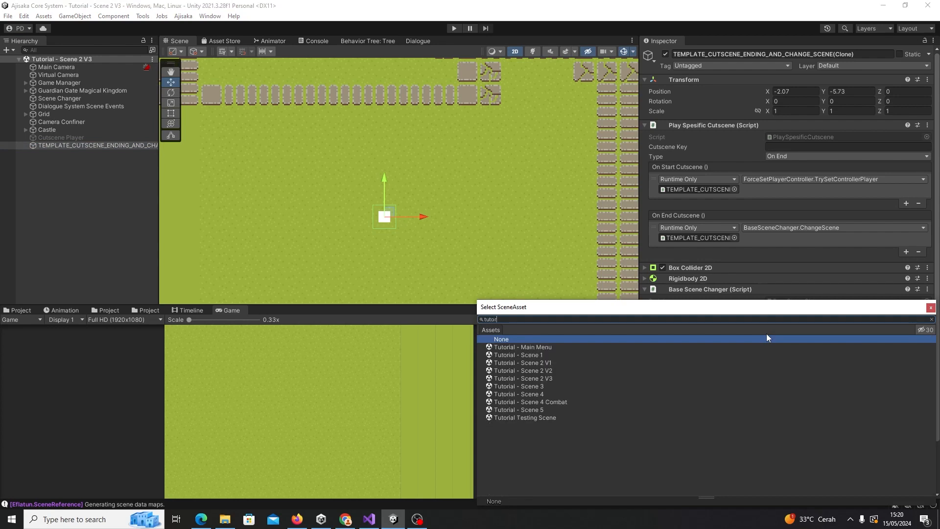
key("Down")
key("Down")
key("Down")
key("Down")
key("Up")
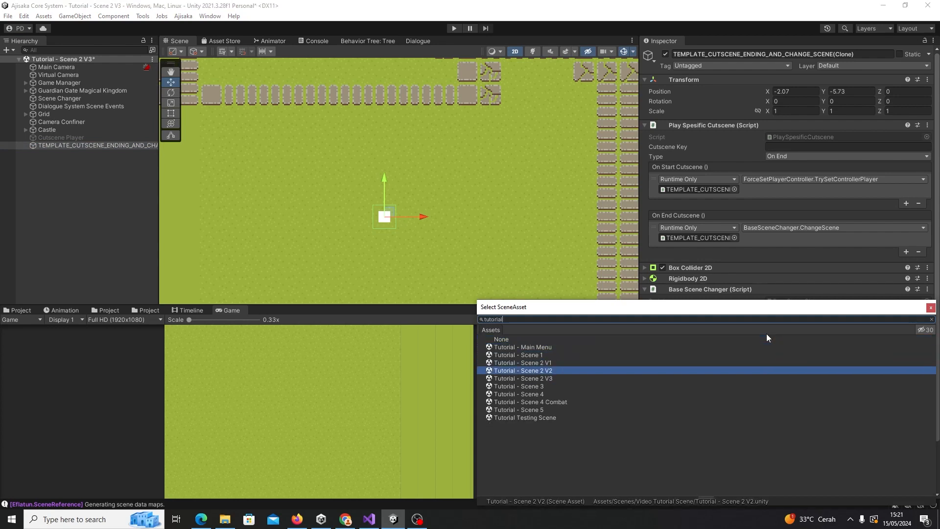
key("Down")
key("Return")
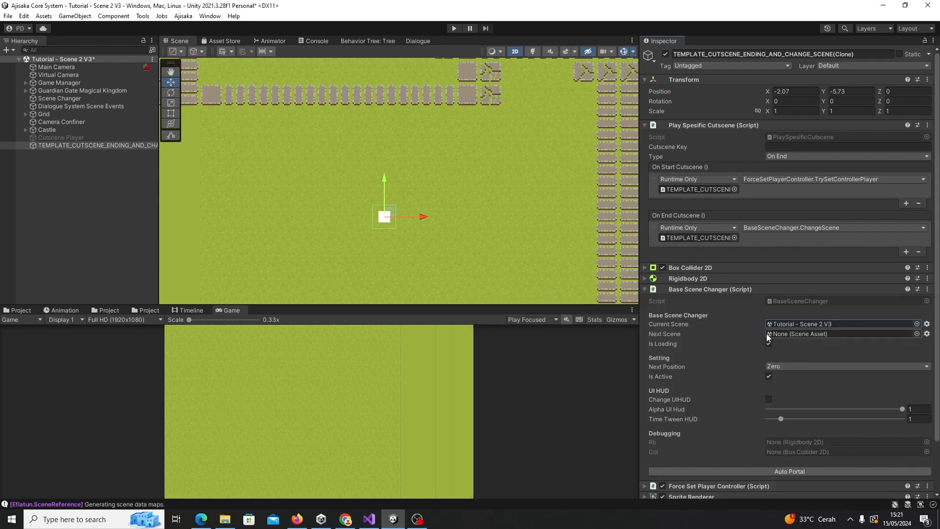
- Set the Base Scene Changer's Next Scene to Basic AI Setup and save the scene
left_click(916, 333)
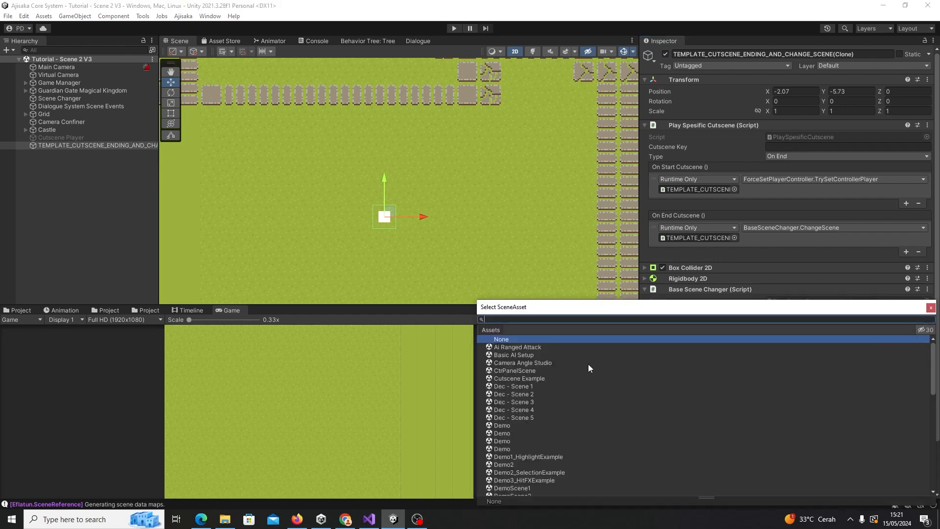
double_click(522, 355)
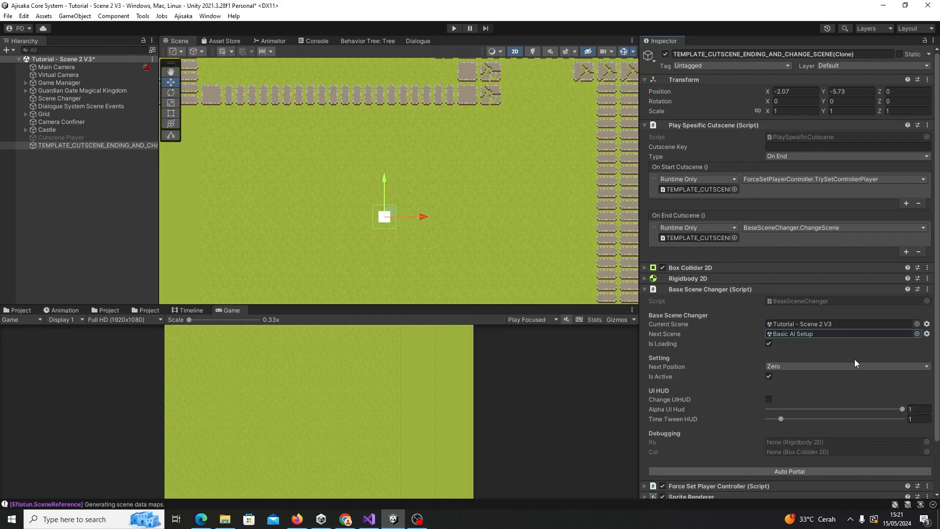
key("ctrl+s")
- Toggle Is Loading off and on, and switch Next Position to One and back to Zero
scroll(779, 374, "down", 2)
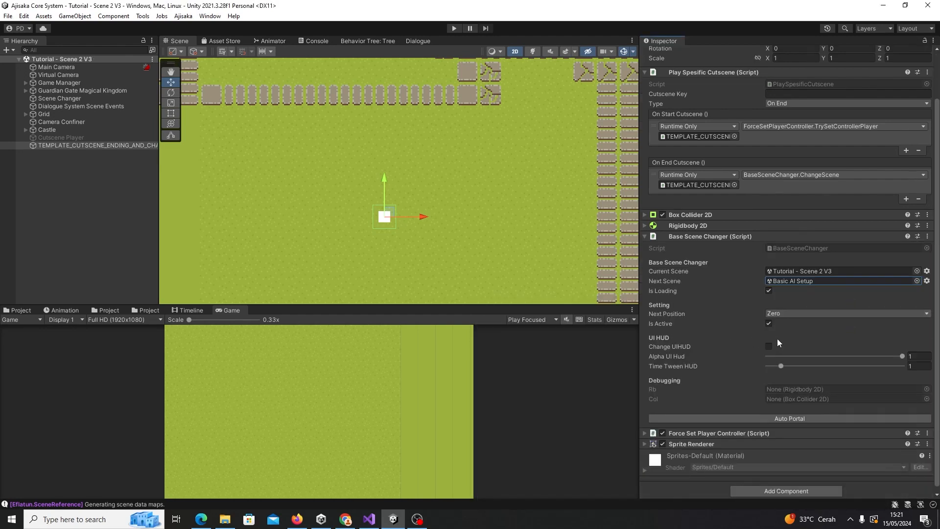
left_click(768, 290)
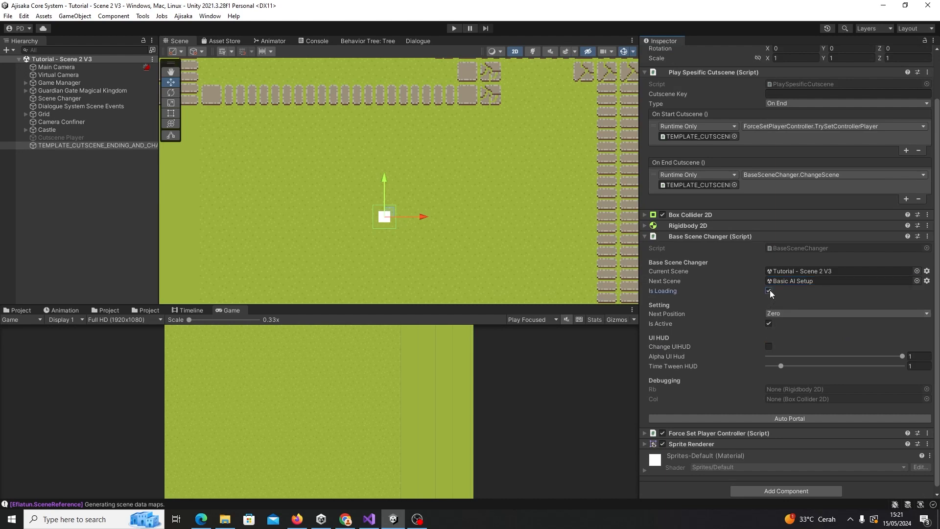
left_click(768, 291)
scroll(744, 334, "down", 1)
left_click(809, 308)
left_click(795, 333)
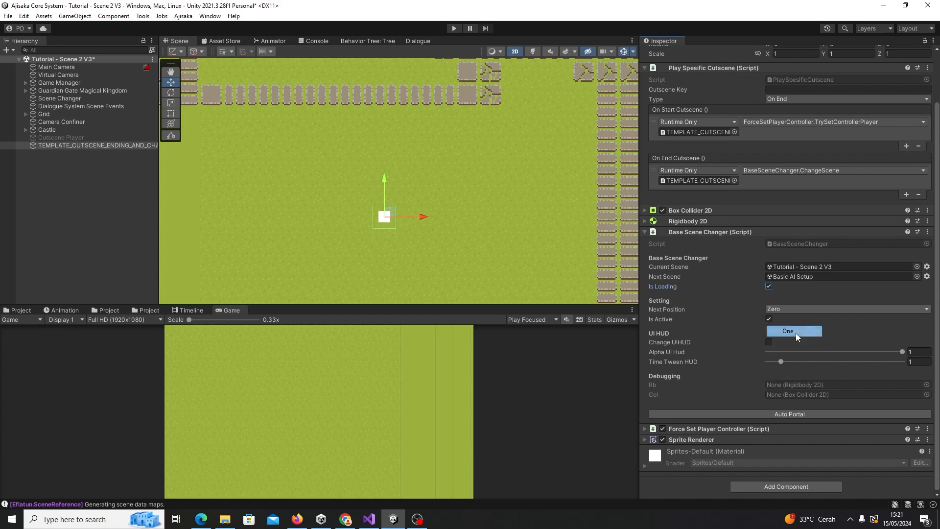
left_click(798, 309)
left_click(797, 320)
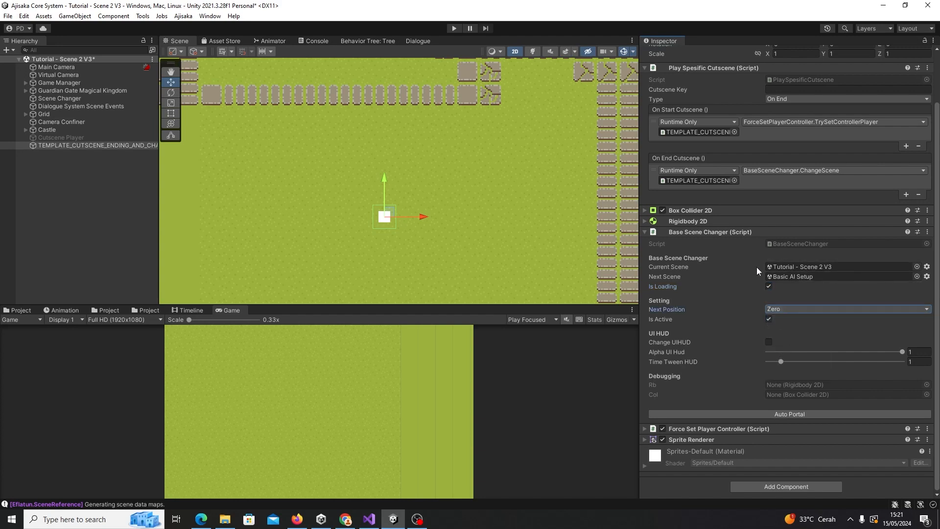
- Collapse the Base Scene Changer, set the Play Spesific Cutscene key to "intro Scene 2V3 -=?" and save the scene
left_click(733, 235)
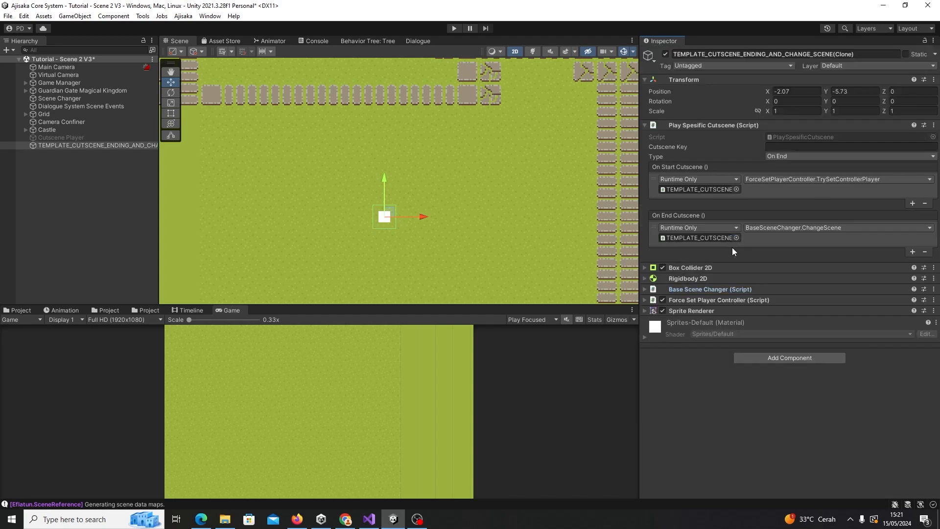
left_click(781, 147)
type("intro Scene 2V3 -=?")
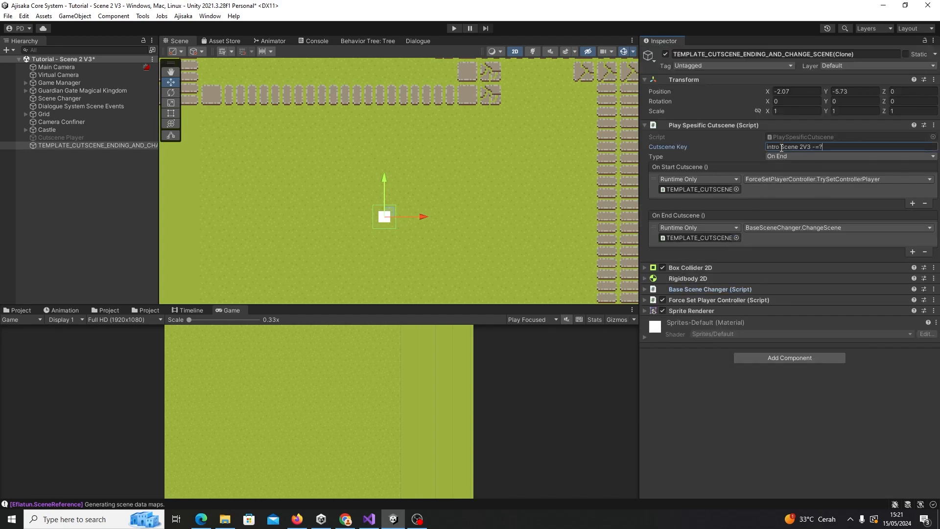
key("ctrl+s")
left_click(707, 128)
left_click(701, 125)
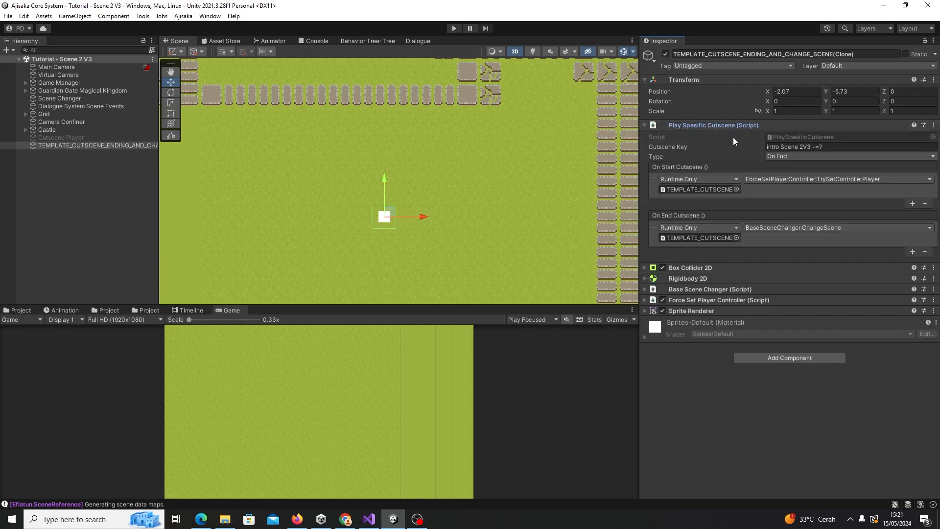
- Review the PlaySpesificCutscene script and the Dialogue System Trigger settings on the Cutscene Player object
double_click(788, 136)
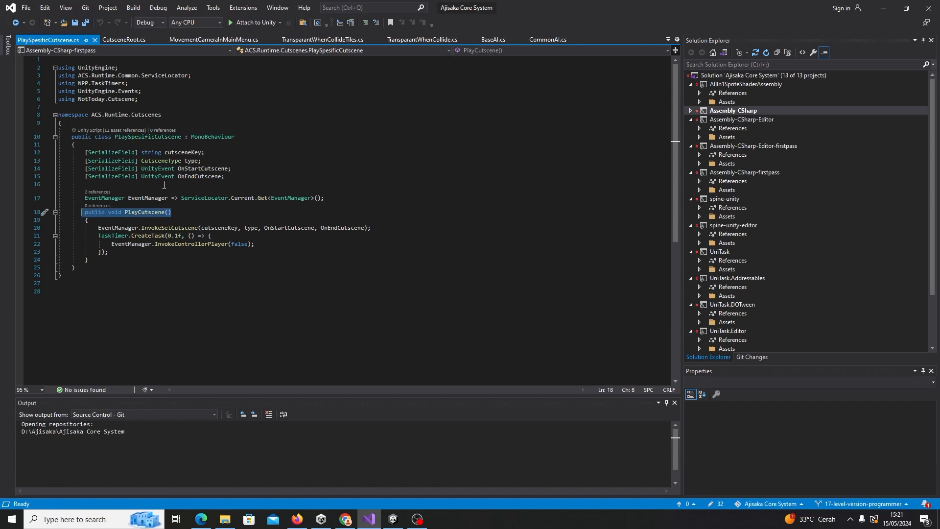
left_click(883, 8)
left_click(69, 137)
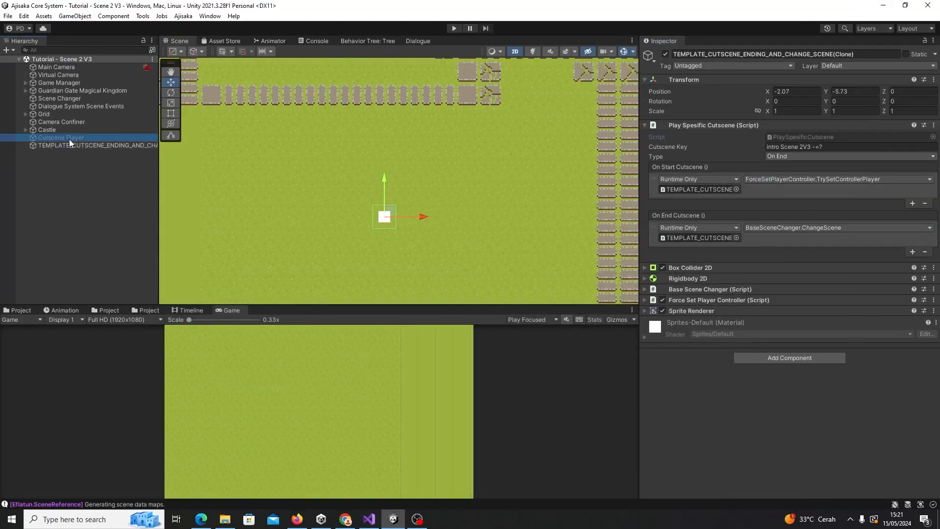
left_click(732, 289)
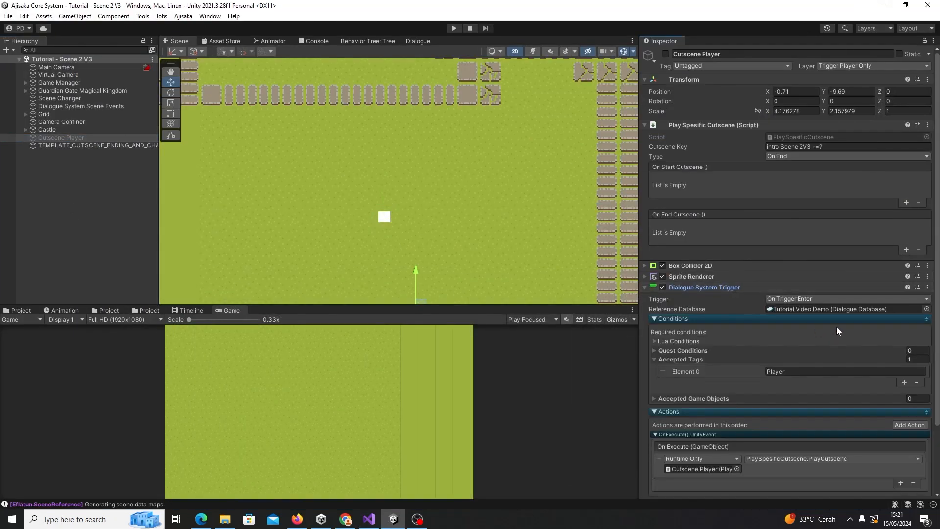
scroll(836, 327, "down", 3)
left_click(699, 391)
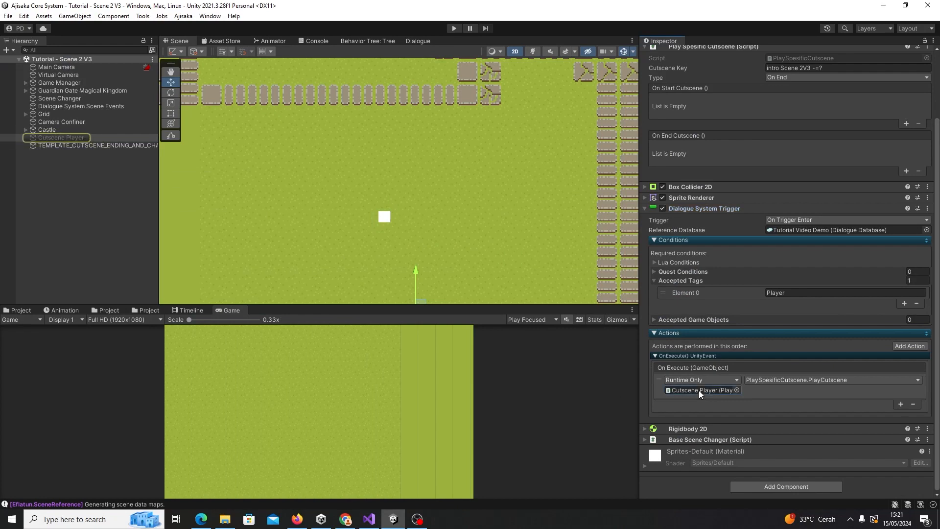
left_click(695, 239)
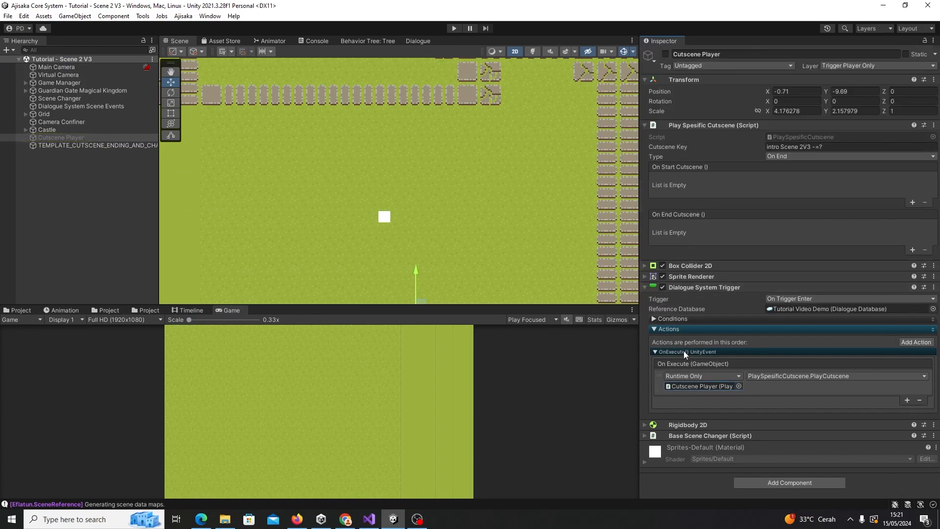
left_click(97, 145)
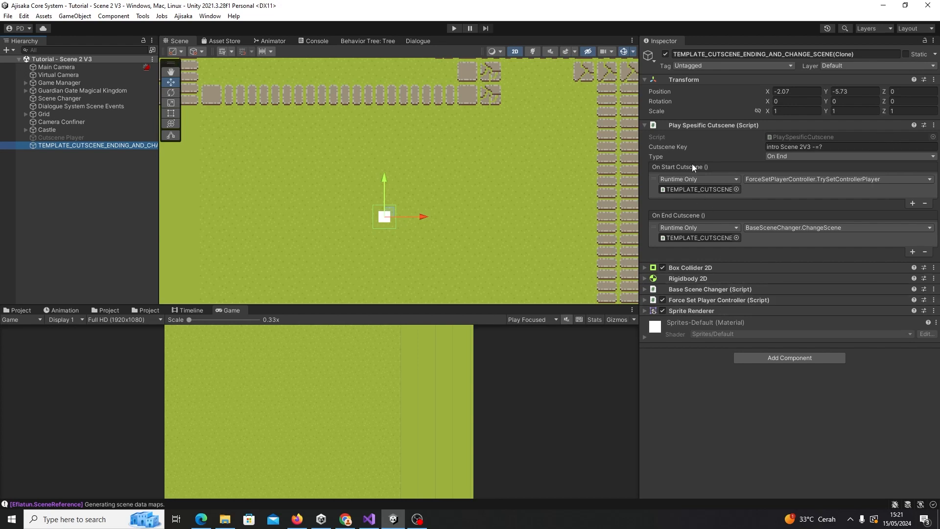
left_click(794, 91)
scroll(516, 176, "down", 3)
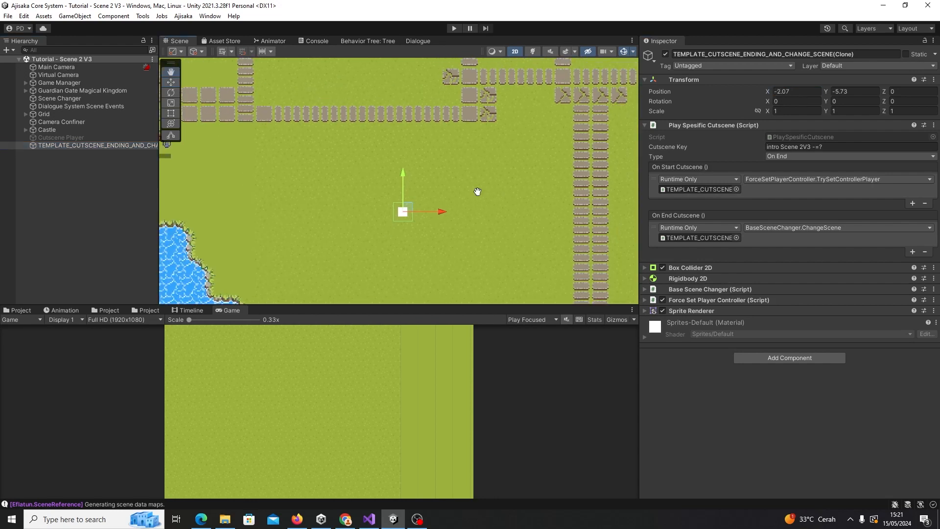
scroll(463, 162, "up", 6)
middle_click_drag(476, 189, 442, 178)
scroll(467, 162, "down", 4)
left_click(68, 201)
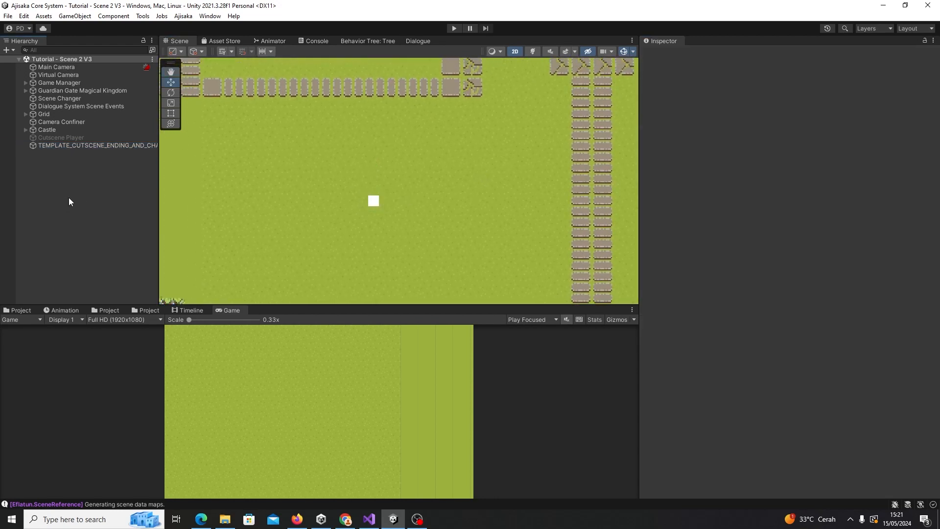
left_click(59, 114)
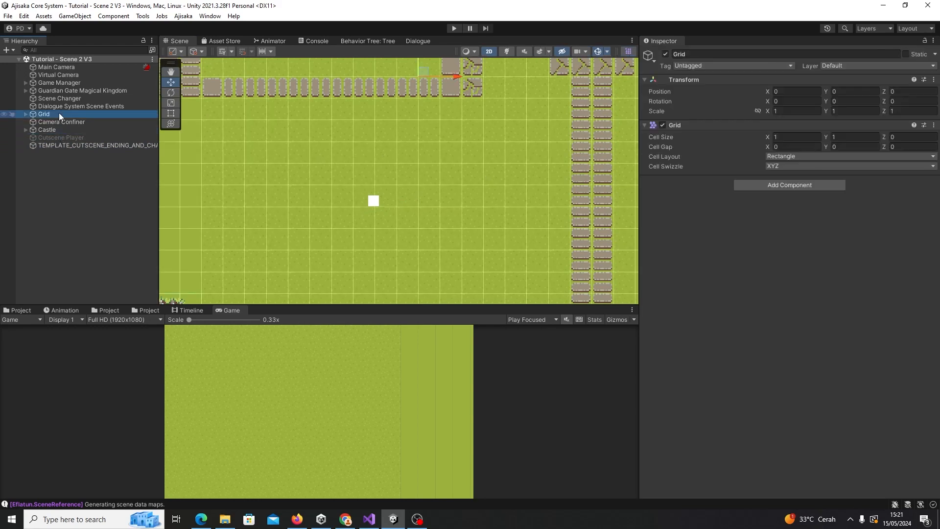
scroll(277, 160, "down", 1)
left_click(94, 106)
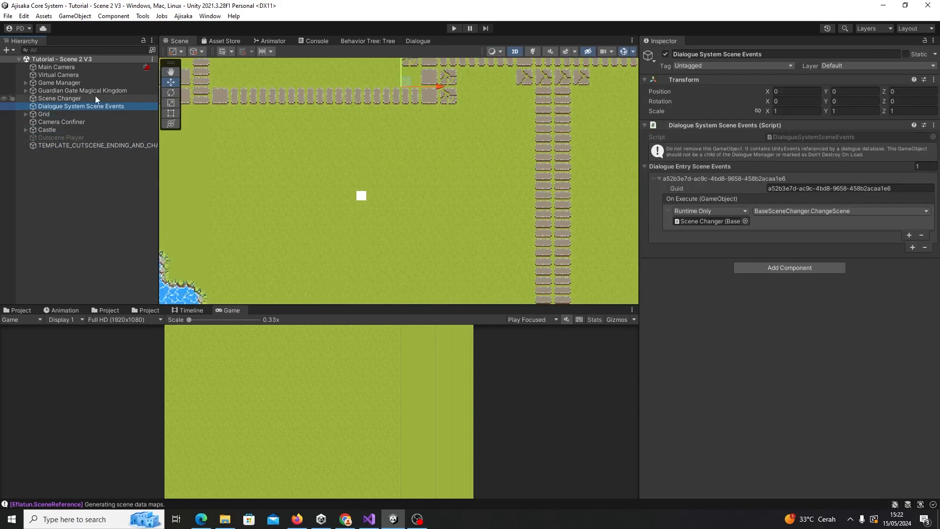
middle_click_drag(351, 193, 387, 204)
left_click(121, 200)
left_click(98, 146)
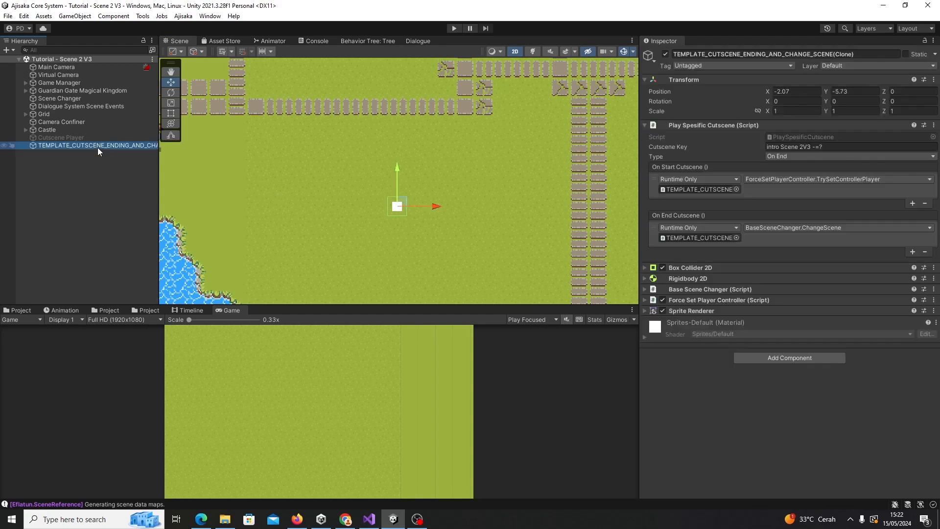
left_click(59, 130)
- Enable Is Trigger on the Box Collider 2D of the TEMPLATE_CUTSCENE_ENDING_AND_CHANGE_SCENE(Clone) object
left_click(74, 145)
middle_click_drag(513, 168, 467, 162)
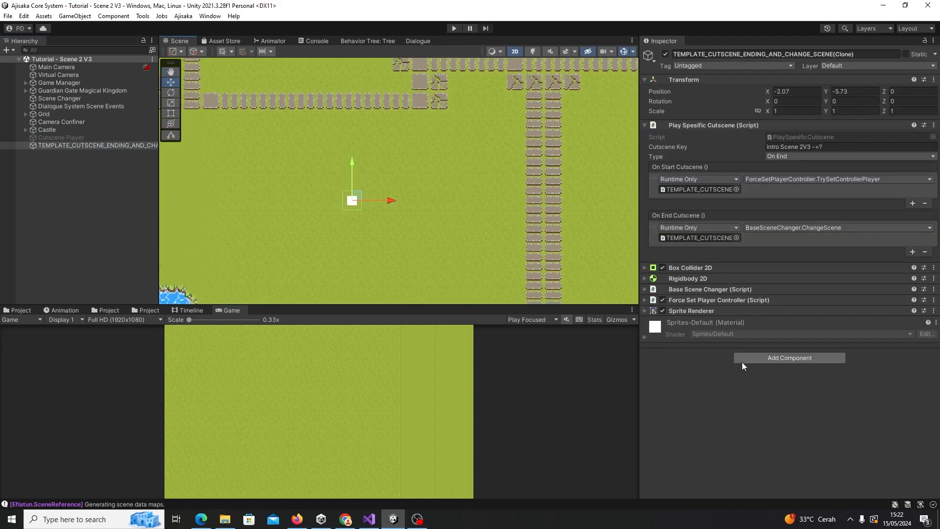
left_click(770, 356)
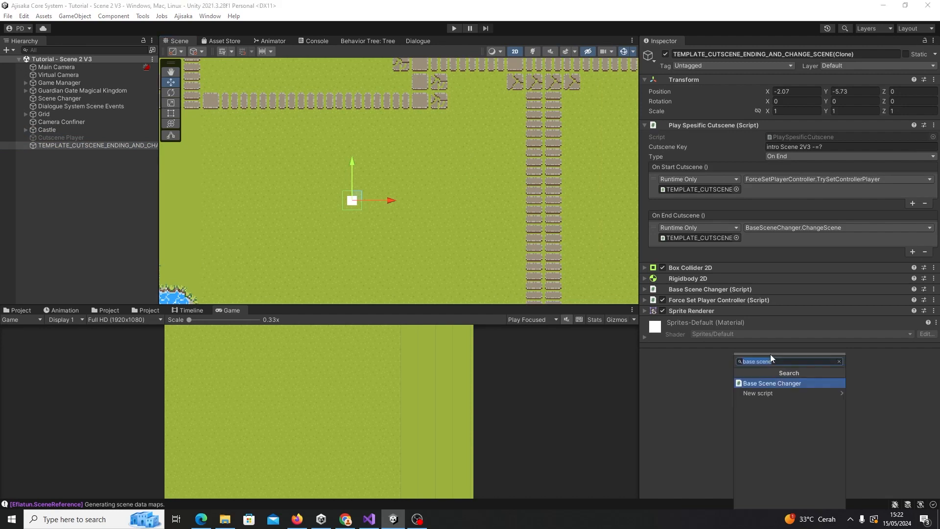
left_click(700, 269)
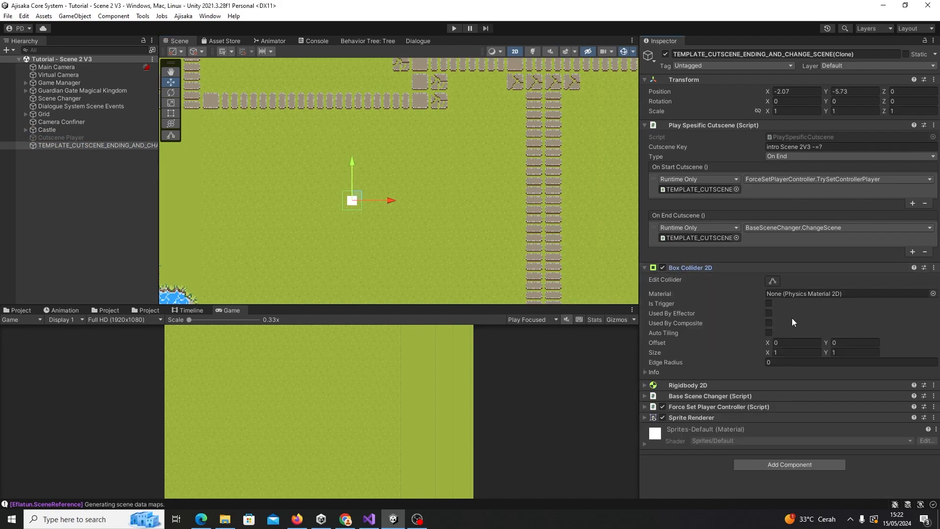
left_click(769, 304)
left_click(718, 269)
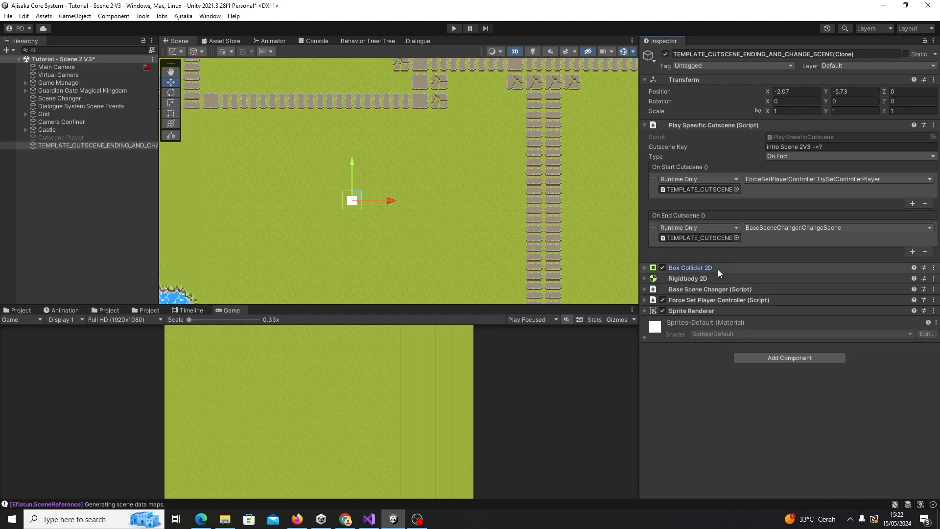
- Add a Dialogue System Trigger component to the template cutscene object
left_click(772, 358)
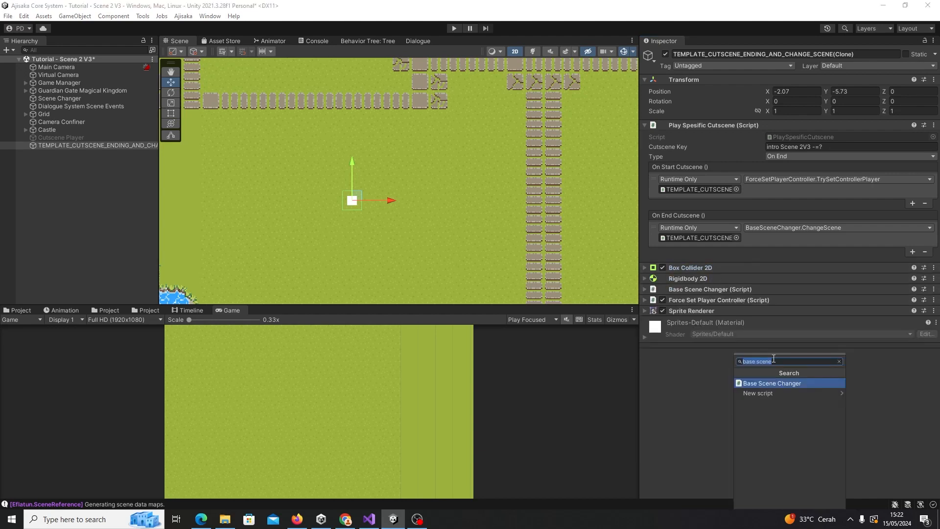
type("dialogu")
key("Down")
key("Down")
key("Down")
key("Down")
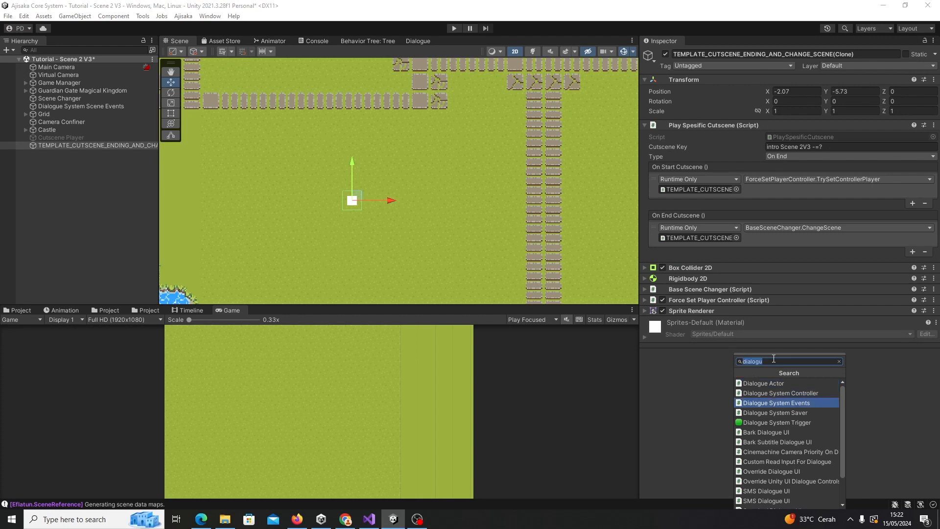
key("Return")
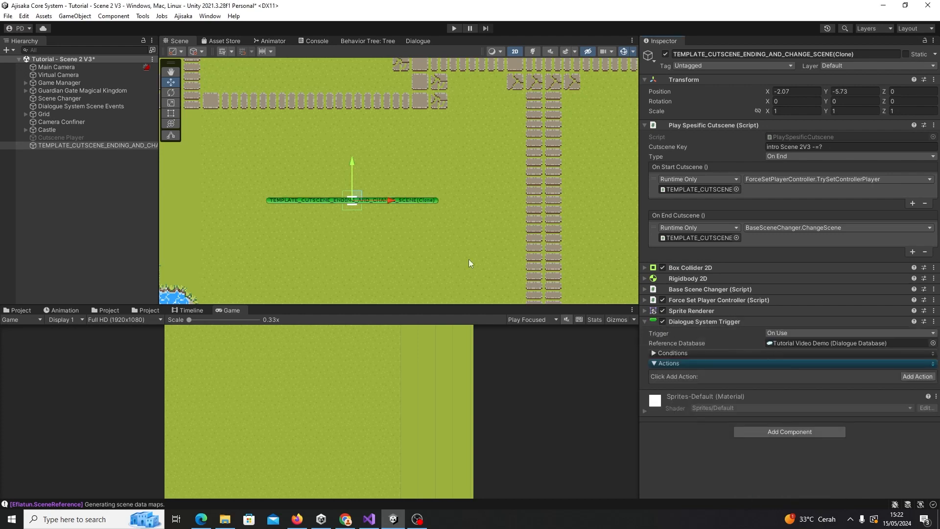
left_click(734, 324)
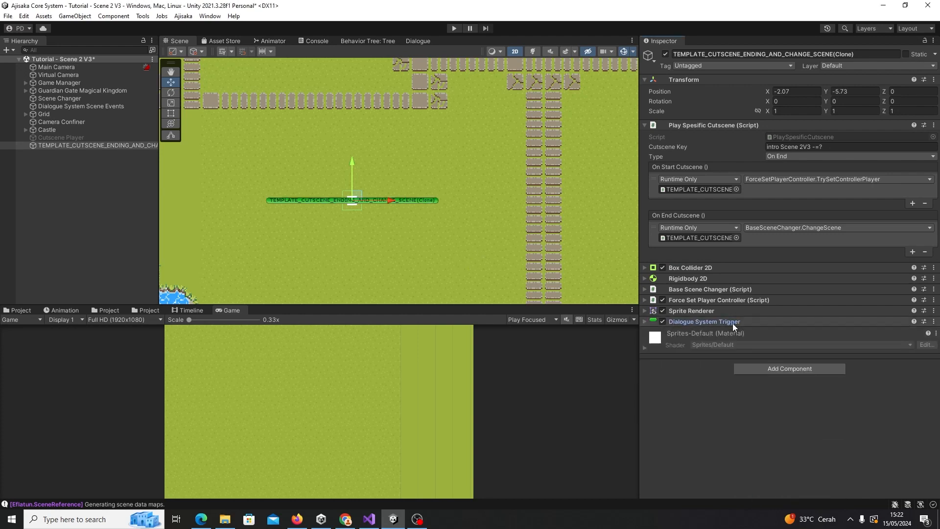
left_click(732, 324)
middle_click_drag(466, 204, 491, 178)
scroll(491, 180, "up", 2)
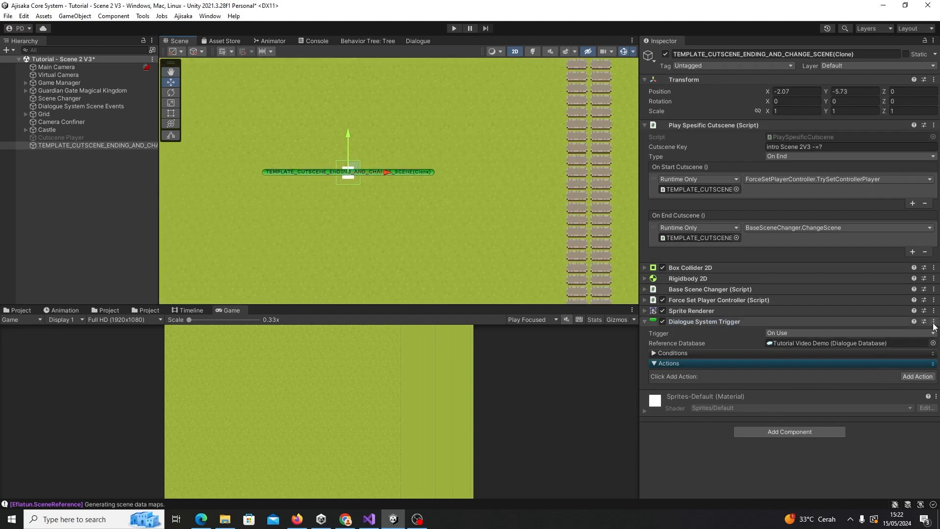
- Set the Dialogue System Trigger to On Trigger Enter and add Player to its accepted tags
left_click(23, 310)
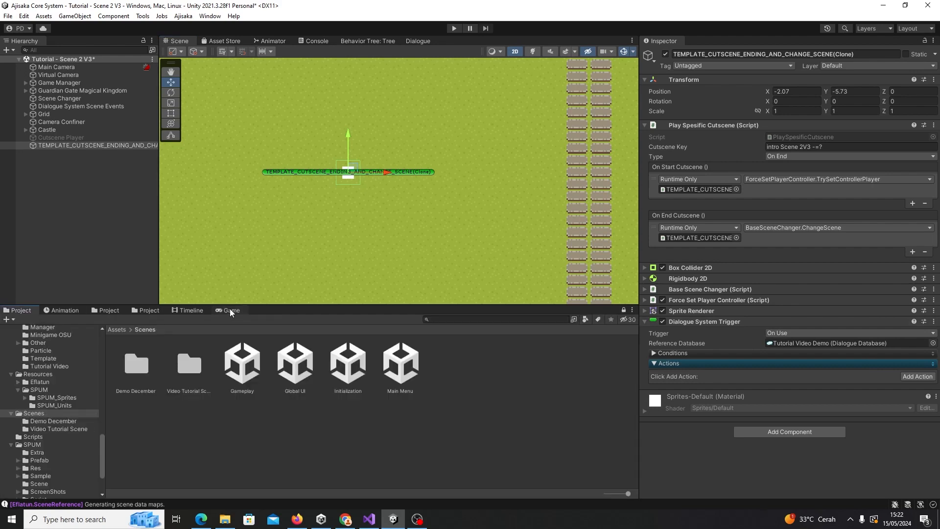
left_click(796, 334)
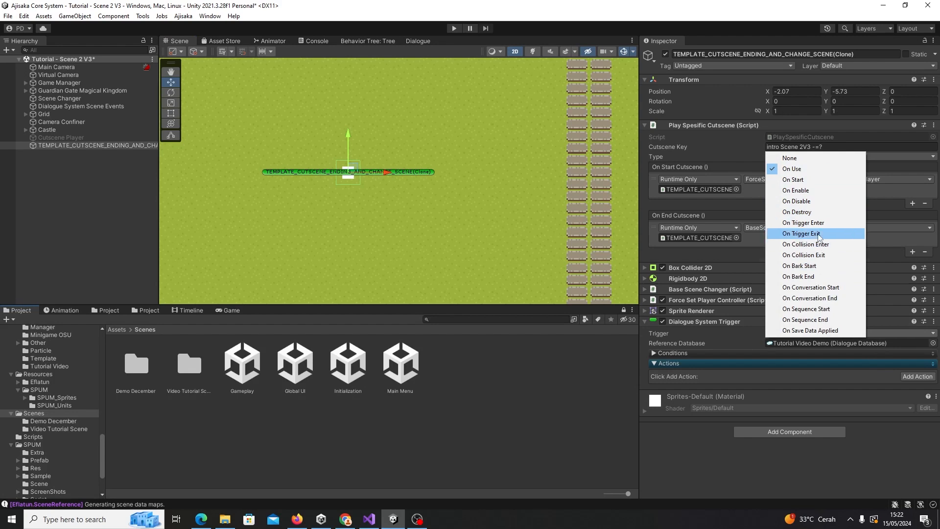
left_click(813, 223)
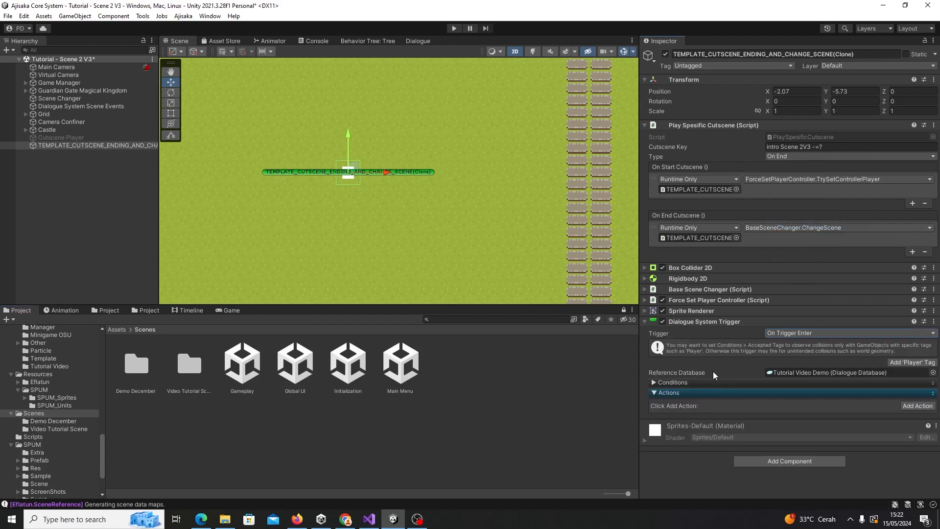
left_click(672, 382)
scroll(830, 383, "down", 3)
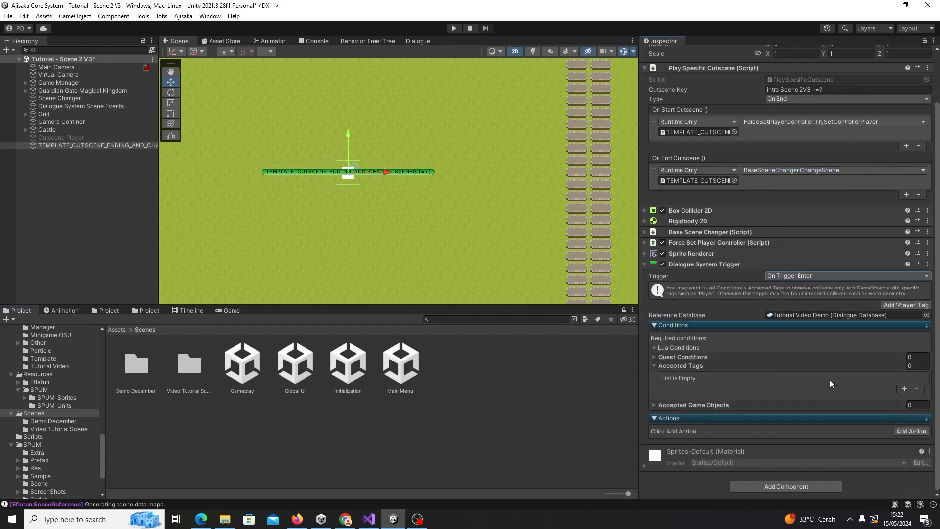
left_click(904, 389)
left_click(788, 378)
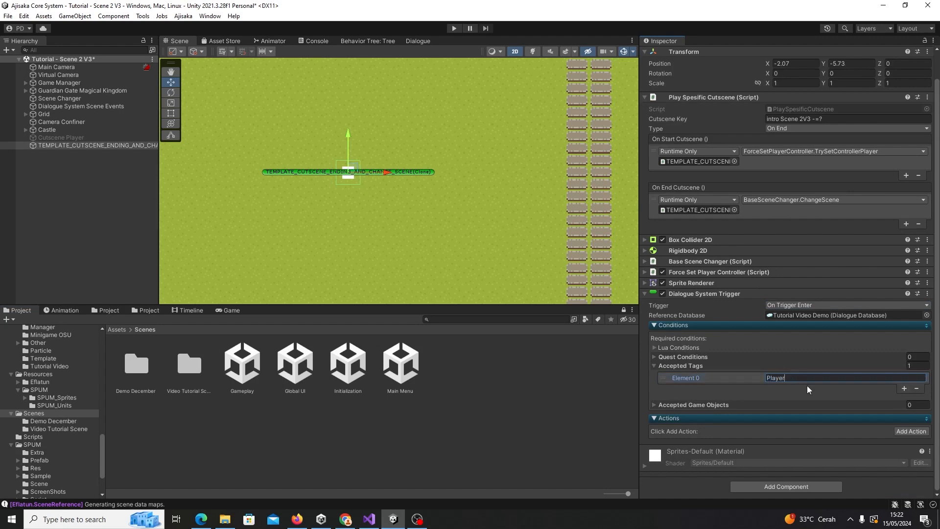
- Add an OnExecute() UnityEvent action to the Dialogue System Trigger and give it one event entry
left_click(911, 430)
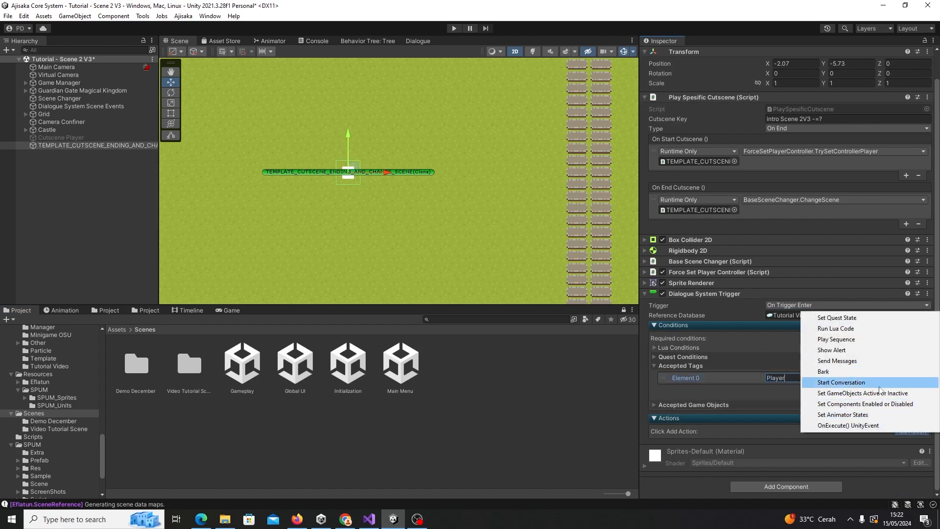
left_click(851, 425)
scroll(734, 408, "down", 3)
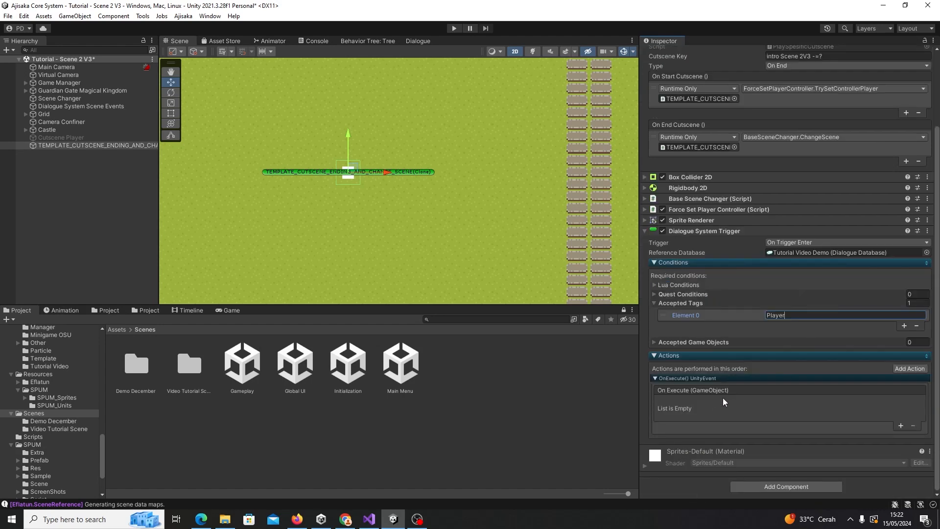
scroll(761, 196, "up", 4)
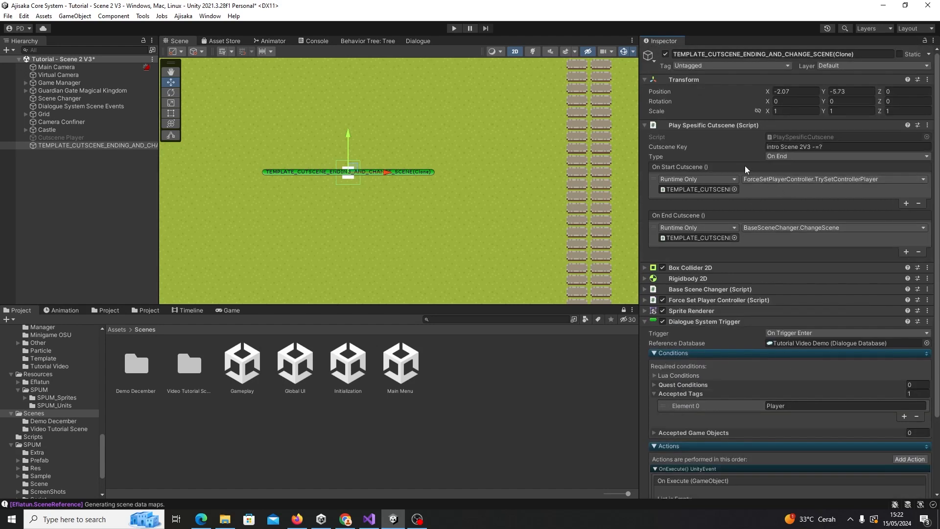
scroll(794, 240, "down", 4)
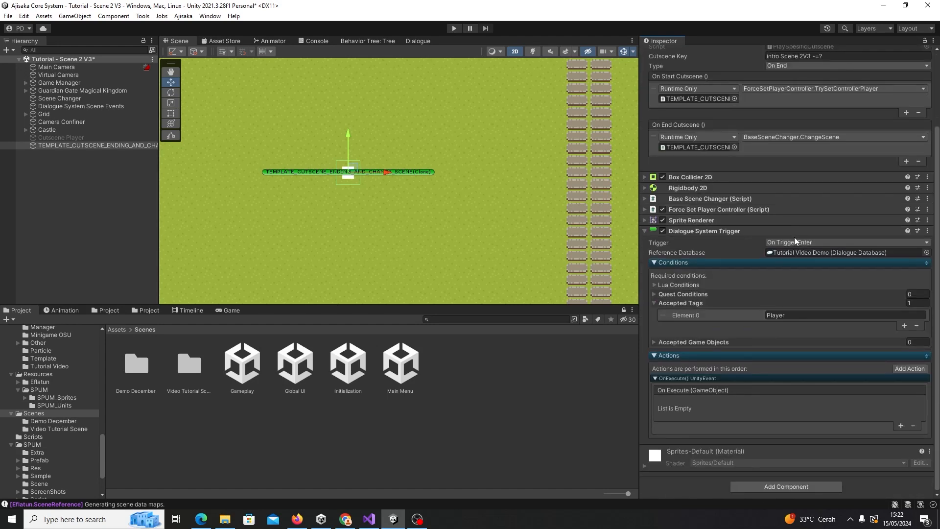
left_click(901, 425)
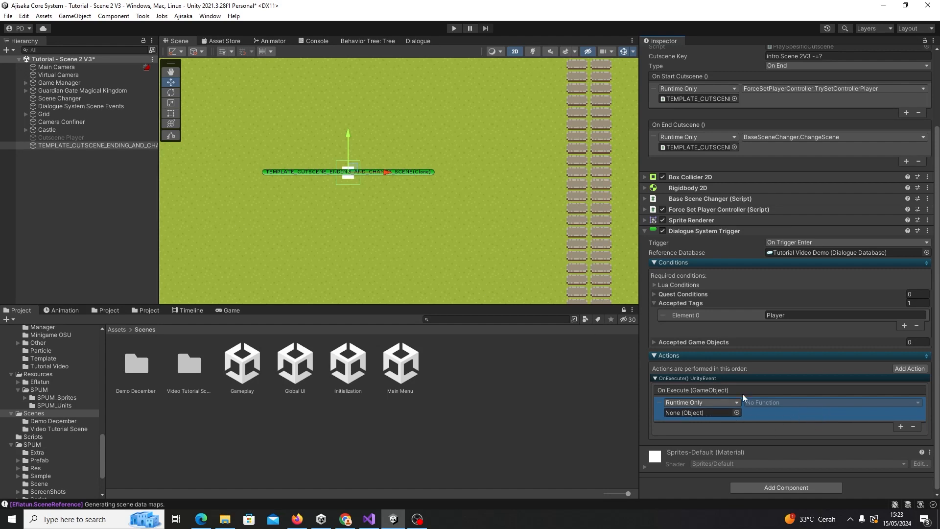
- Assign the object's Play Spesific Cutscene component to the On Execute event with the function PlayCutscene, and save the scene
left_click(684, 262)
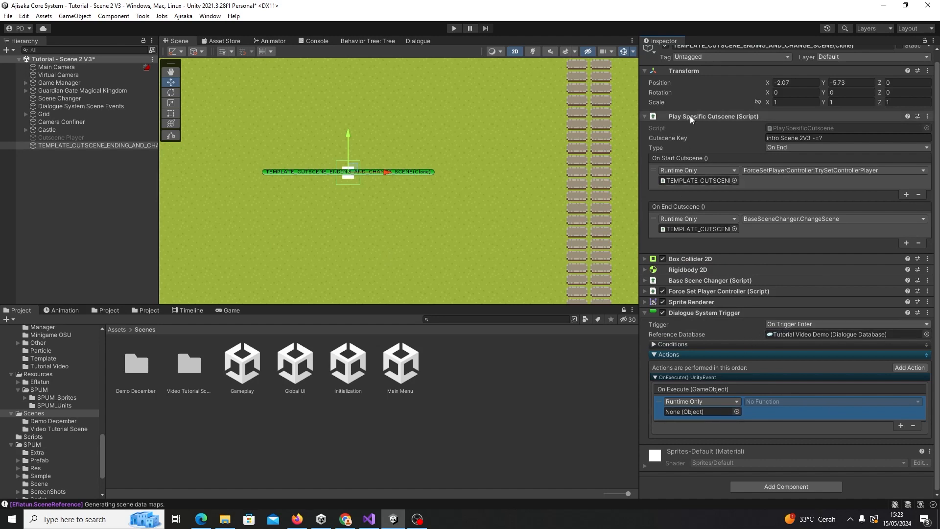
left_click_drag(698, 118, 700, 413)
left_click(774, 401)
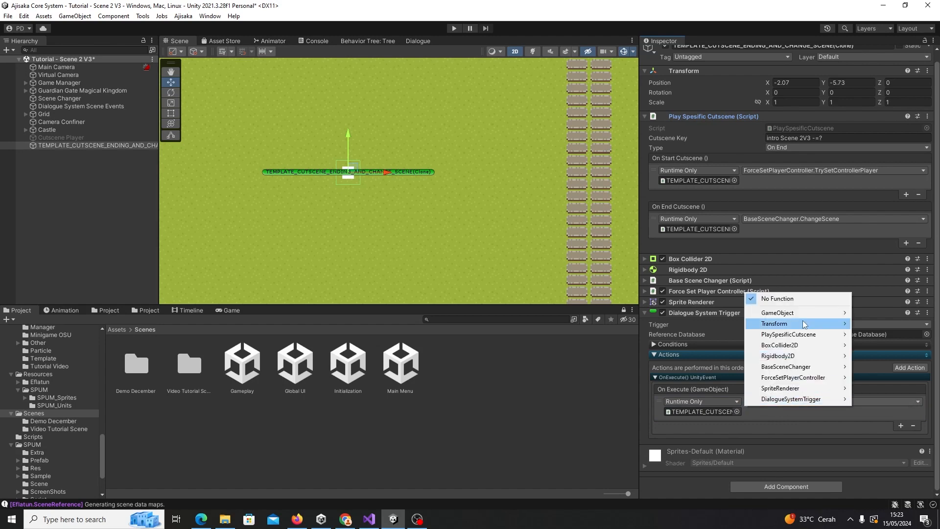
mouse_move(803, 337)
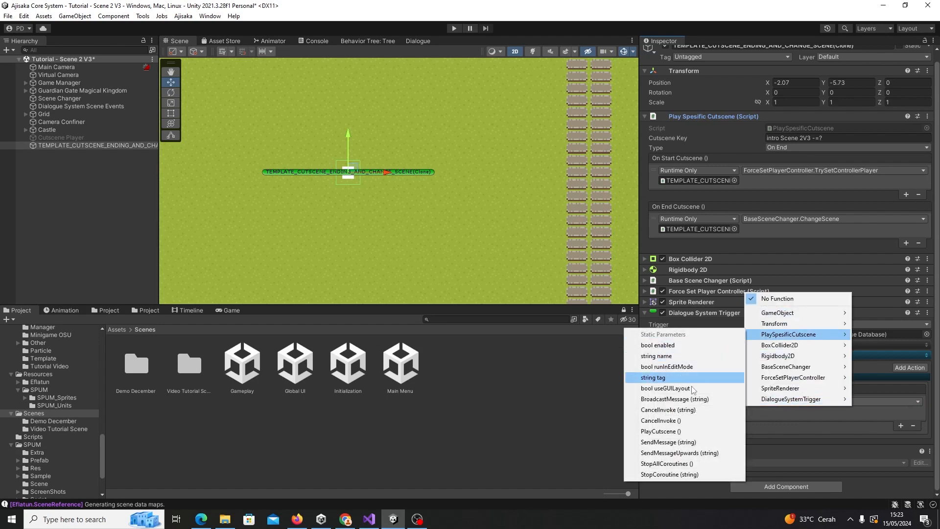
left_click(666, 431)
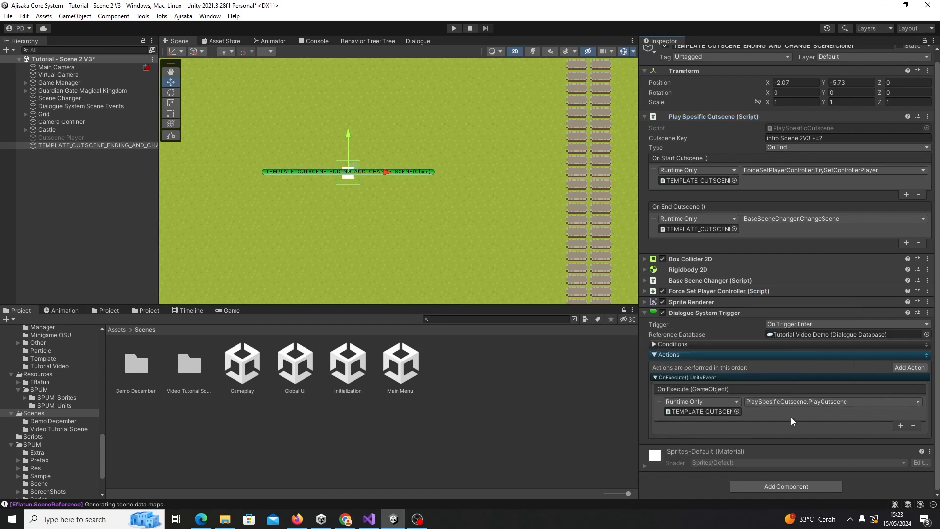
middle_click_drag(443, 172, 479, 214)
scroll(464, 211, "down", 1)
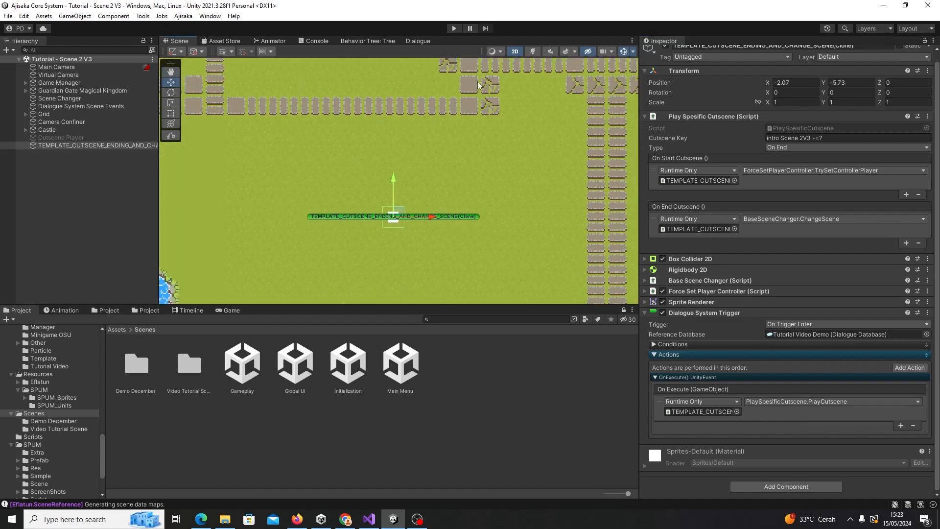
- Save the scene and play-test it by walking the player into the template cutscene trigger, ending play mode after the scene change
key("ctrl+s")
left_click(453, 28)
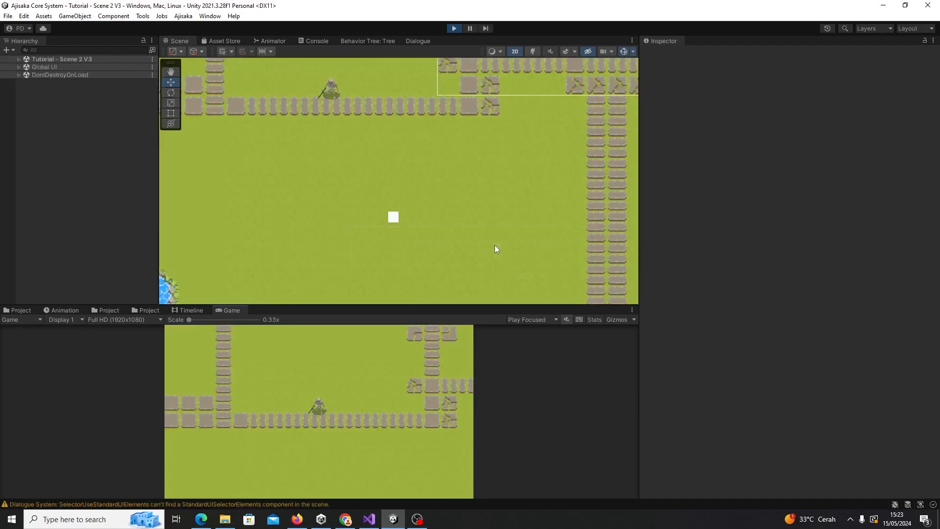
key("d")
key("s")
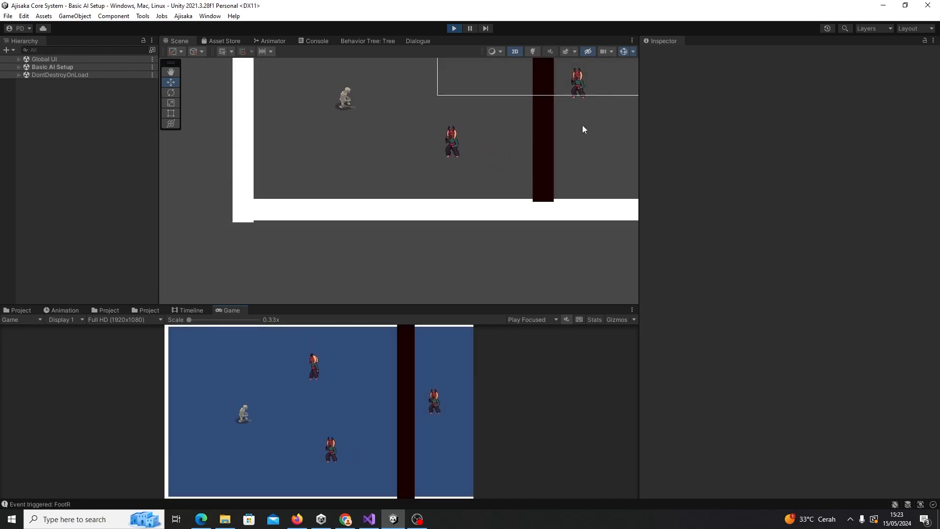
left_click(454, 28)
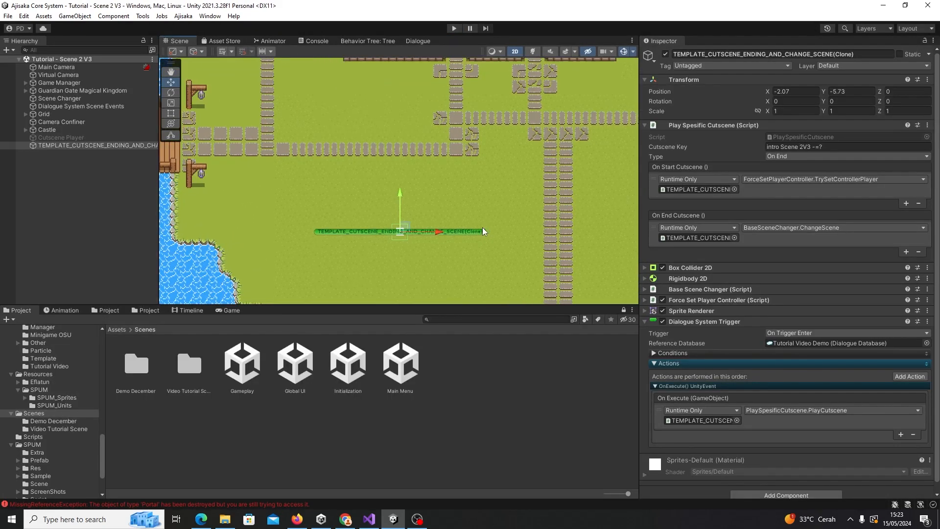
- Delete the template cutscene ending and change scene object from the scene
left_click(85, 188)
left_click(75, 147)
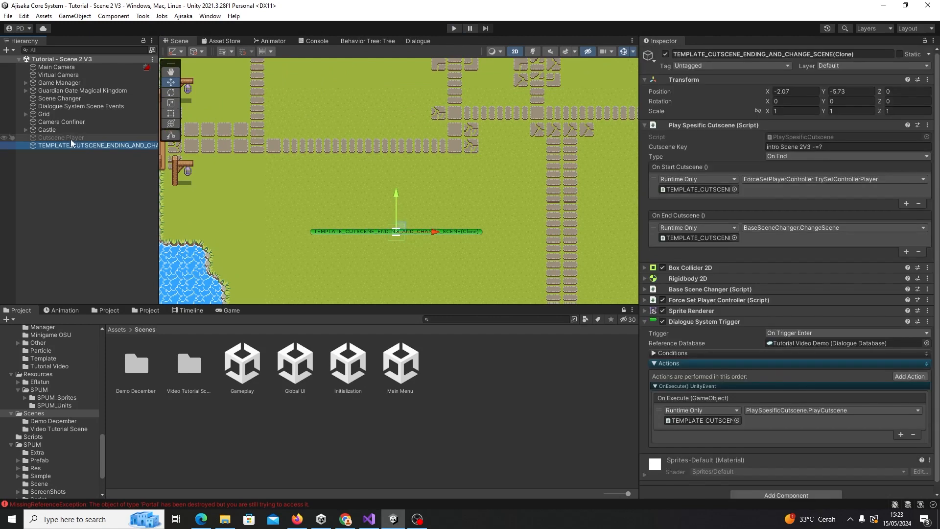
left_click(72, 138)
left_click(76, 146)
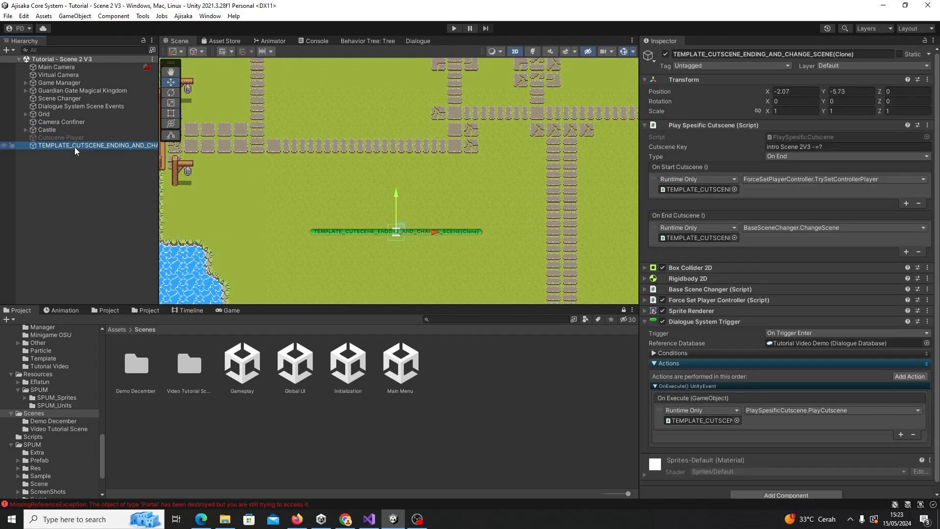
left_click(83, 169)
left_click(88, 148)
key("Delete")
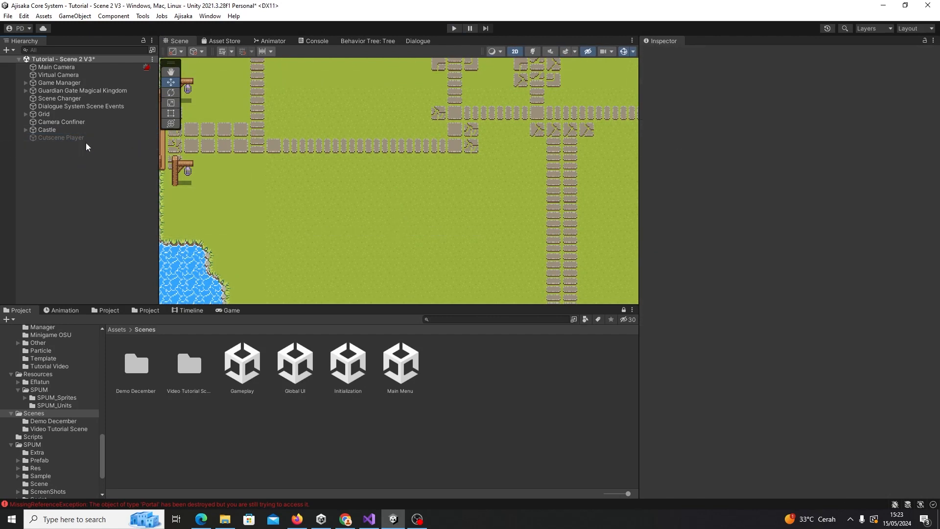
- Activate the disabled Cutscene Player object in the scene
left_click(79, 138)
left_click(69, 131)
left_click(69, 115)
left_click(72, 138)
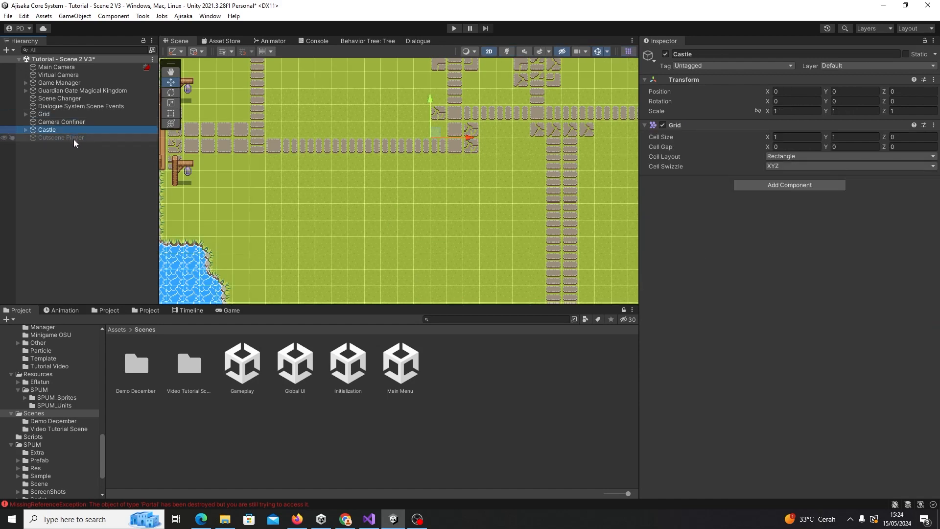
left_click(665, 55)
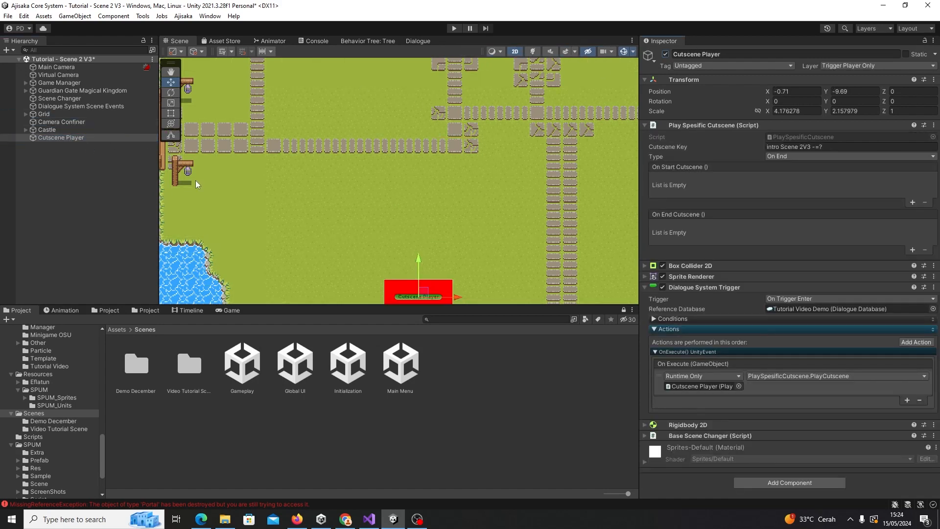
double_click(63, 138)
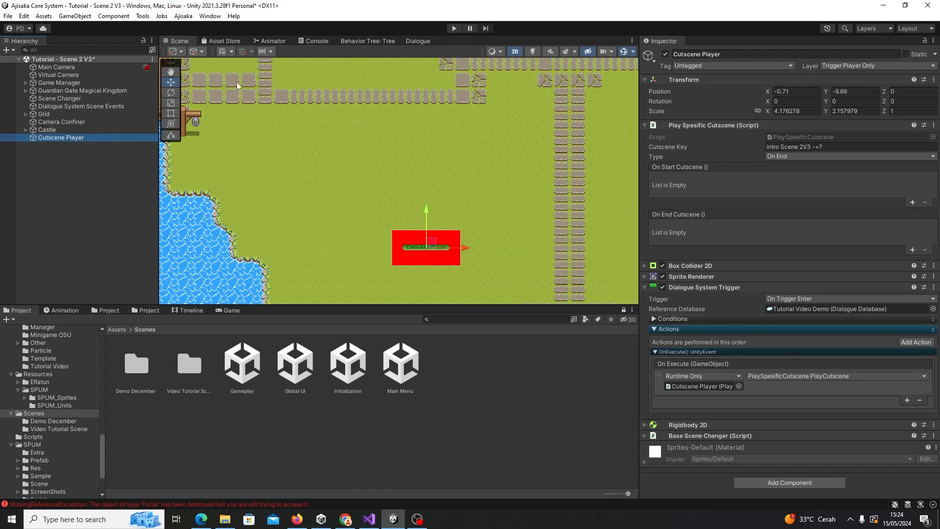
- Clear the console messages and return to the Scene view
left_click(316, 41)
left_click(171, 50)
left_click(177, 40)
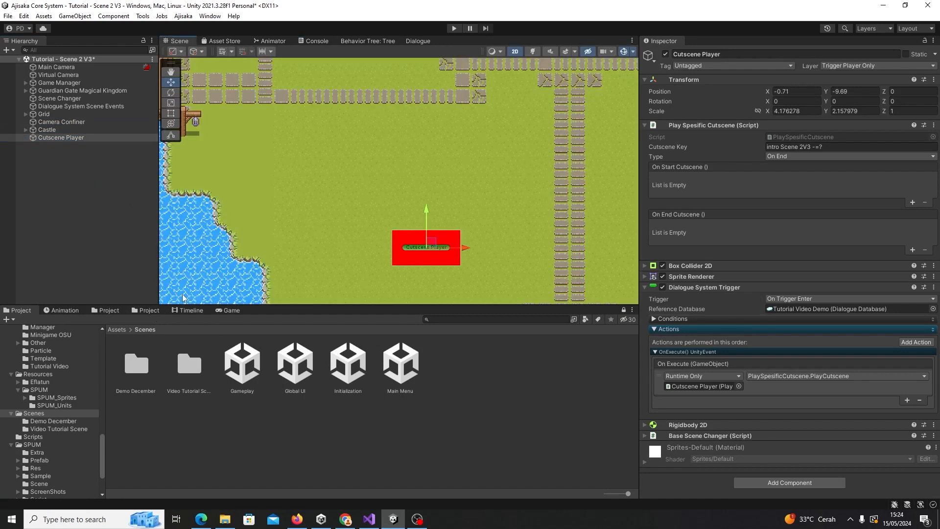
- Open the Cutscene Scene 2 V 3 prefab from the Tutorial Cutscene folder for editing
left_click(113, 309)
left_click(151, 310)
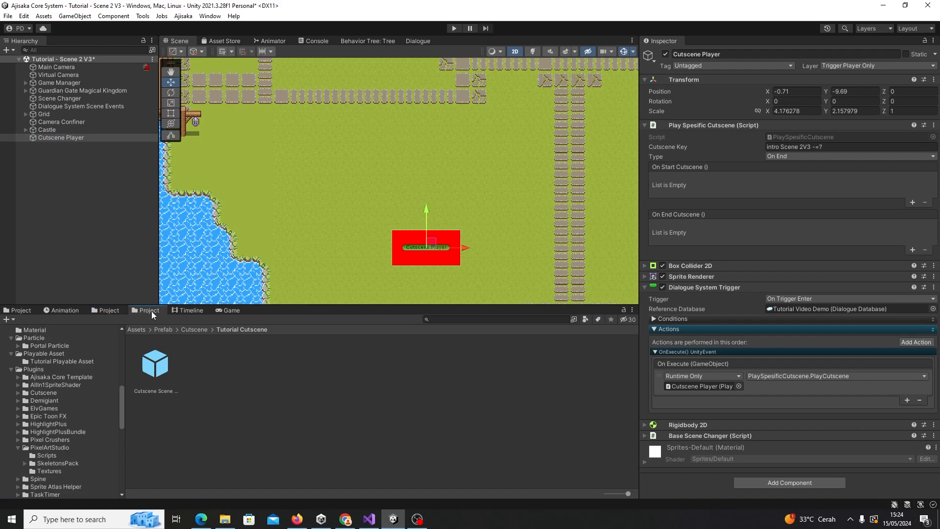
double_click(163, 364)
left_click(70, 86)
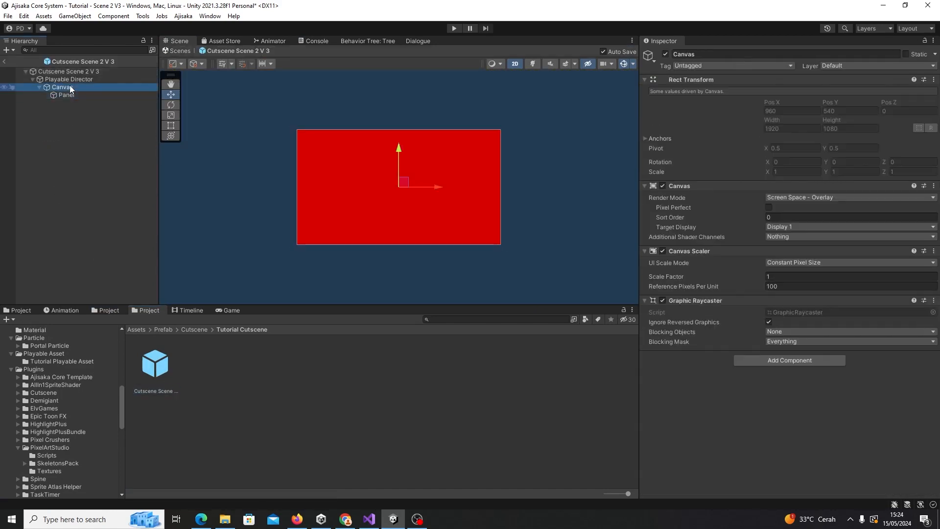
- Show the Playable Director's Scene 2 V 3 timeline and lock the timeline view to it
left_click(190, 311)
left_click(73, 95)
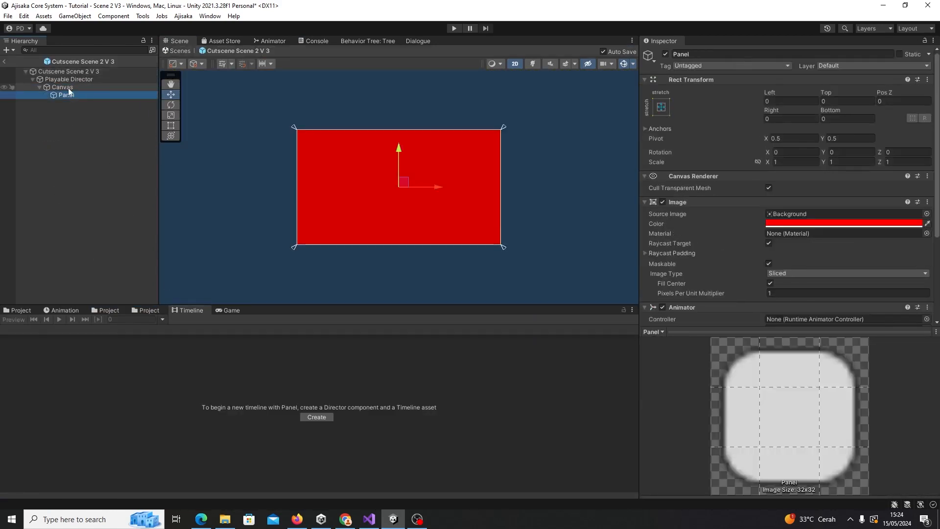
left_click(69, 87)
left_click(69, 80)
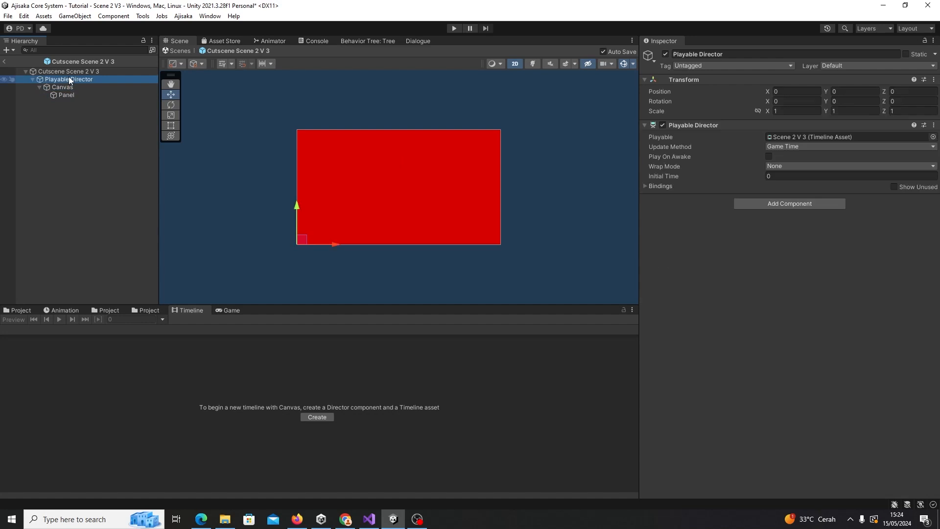
left_click(624, 310)
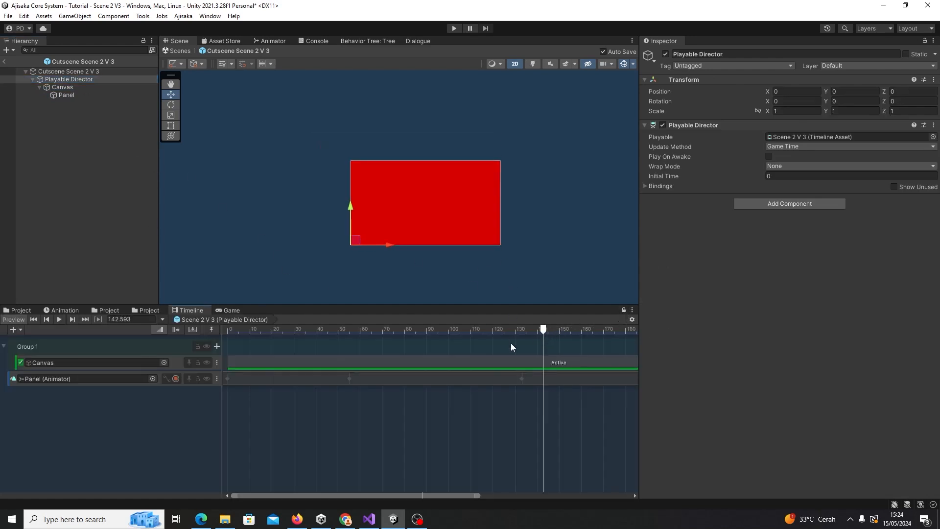
- Scrub the timeline to frame 63 and move the Panel animation track into Group 1
scroll(484, 341, "down", 5)
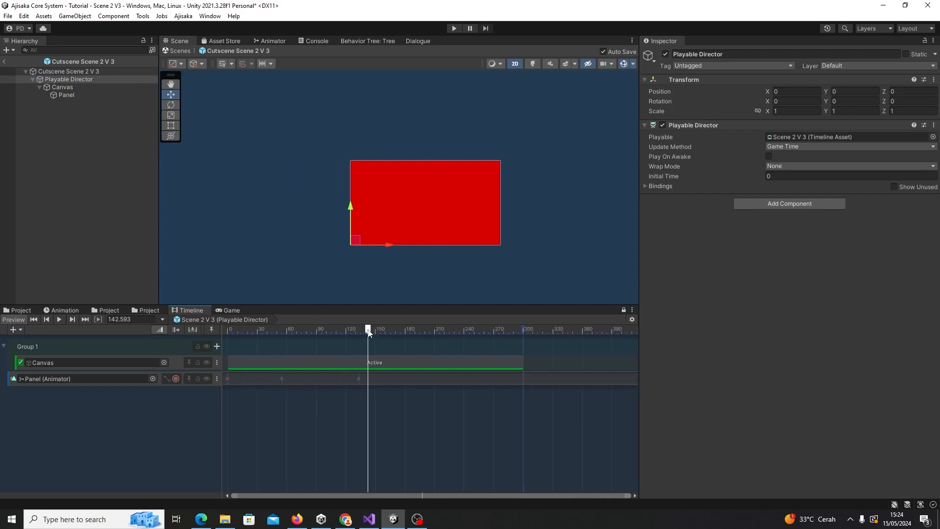
left_click_drag(373, 331, 290, 335)
left_click(18, 378)
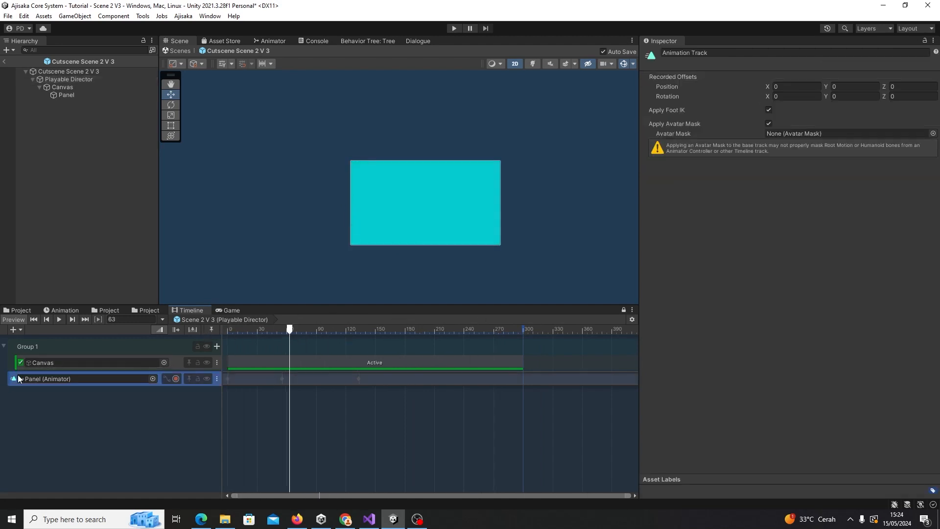
left_click(47, 348)
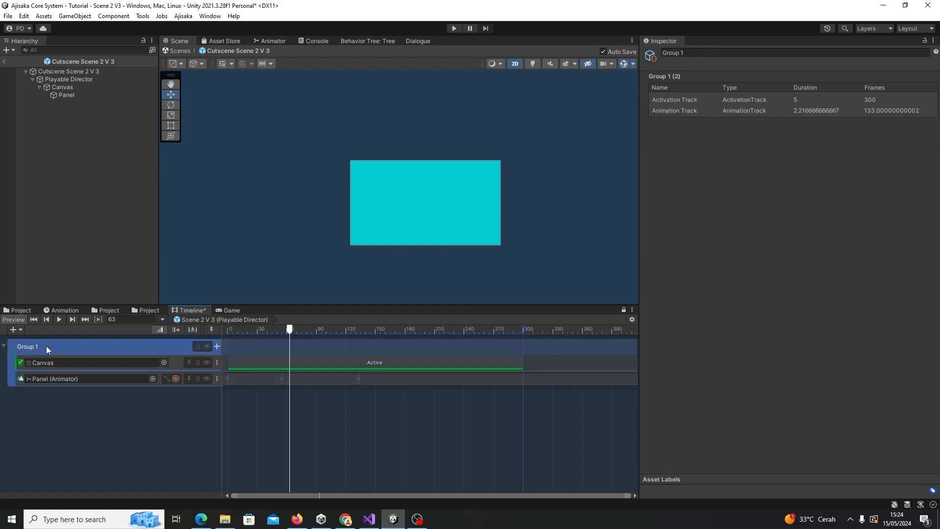
left_click(217, 346)
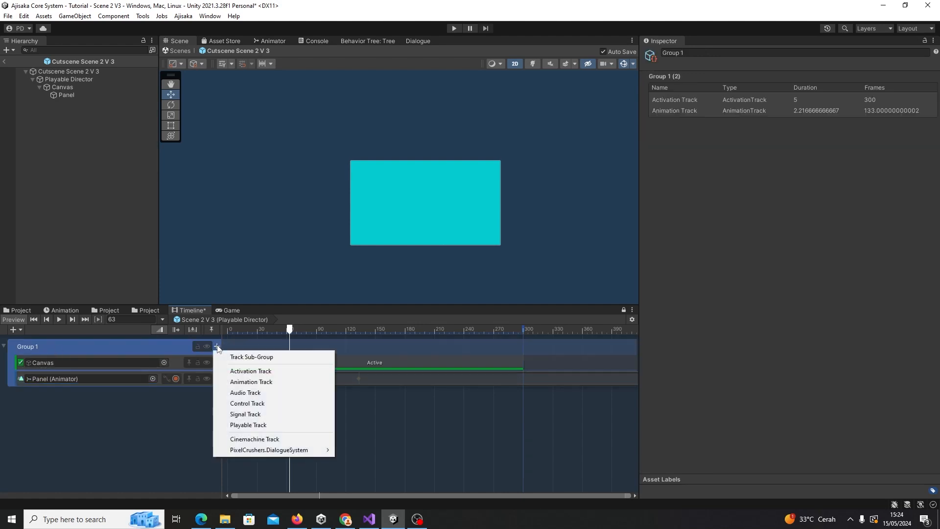
left_click(264, 371)
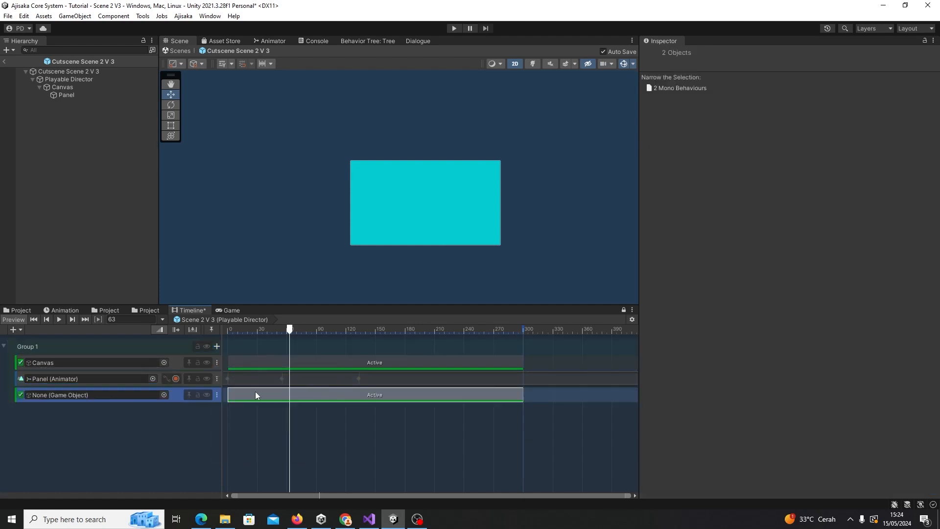
key("ctrl+z")
left_click(87, 403)
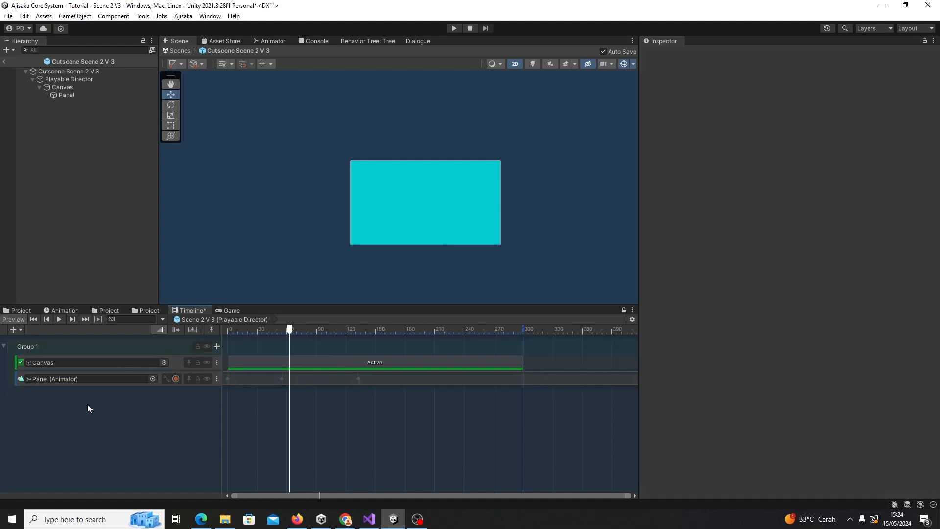
left_click(58, 346)
left_click(90, 450)
left_click(82, 351)
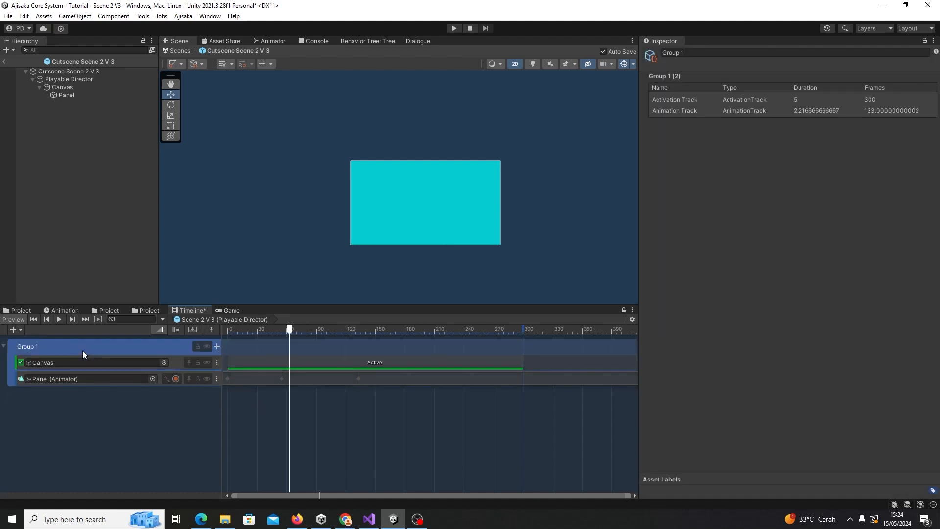
- Return the playhead to frame 0 and collapse Group 1 in the timeline
left_click_drag(292, 327, 119, 339)
left_click(217, 346)
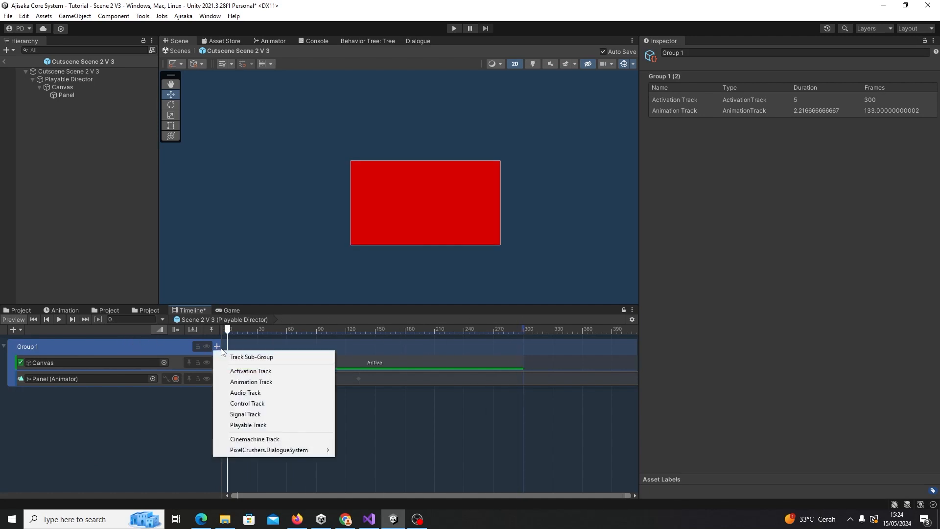
left_click(153, 431)
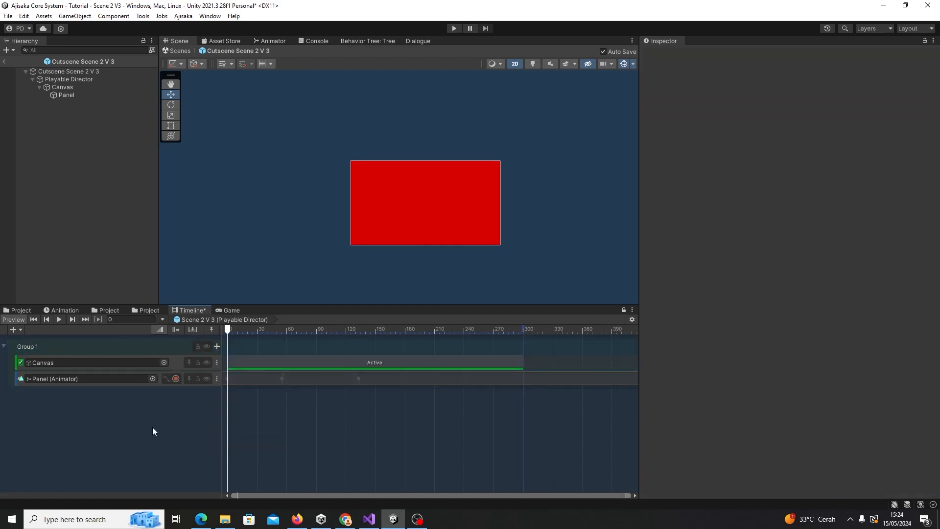
left_click(3, 347)
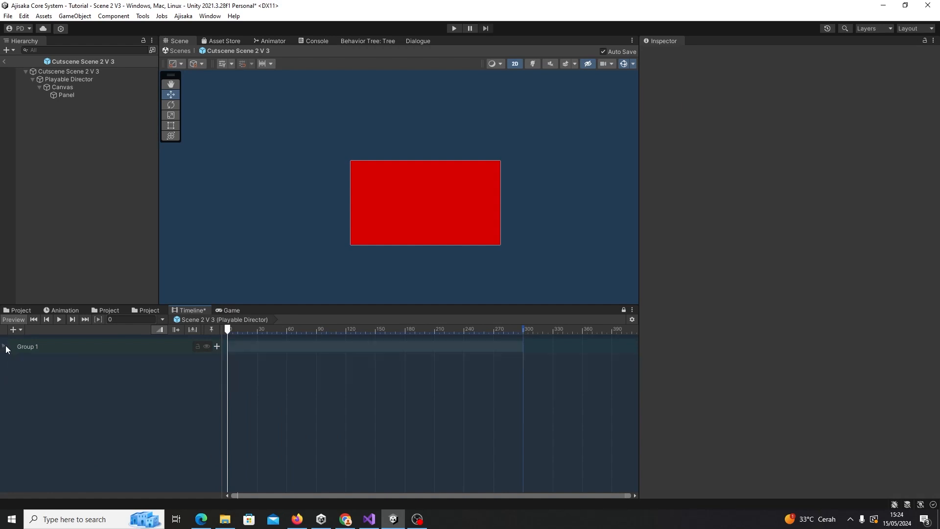
- Add a Dialogue System Conversation Track to the timeline outside Group 1
right_click(62, 416)
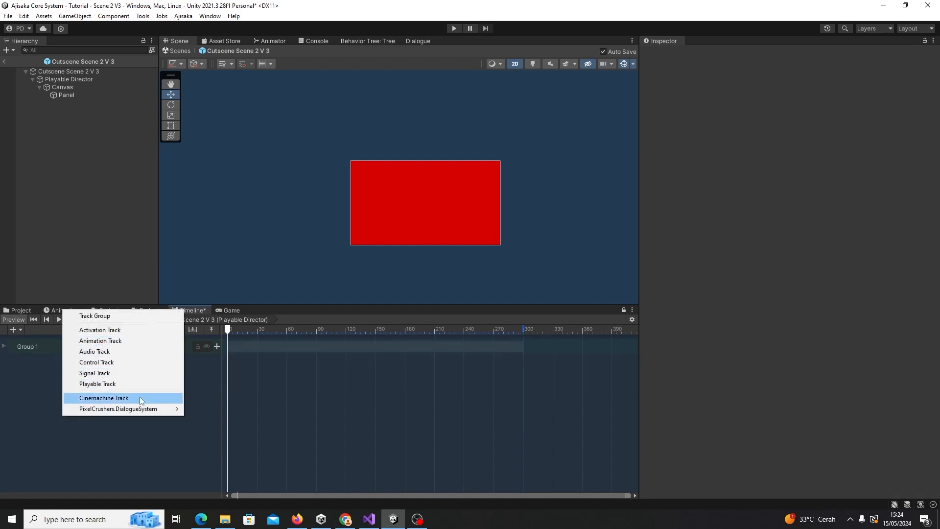
mouse_move(145, 410)
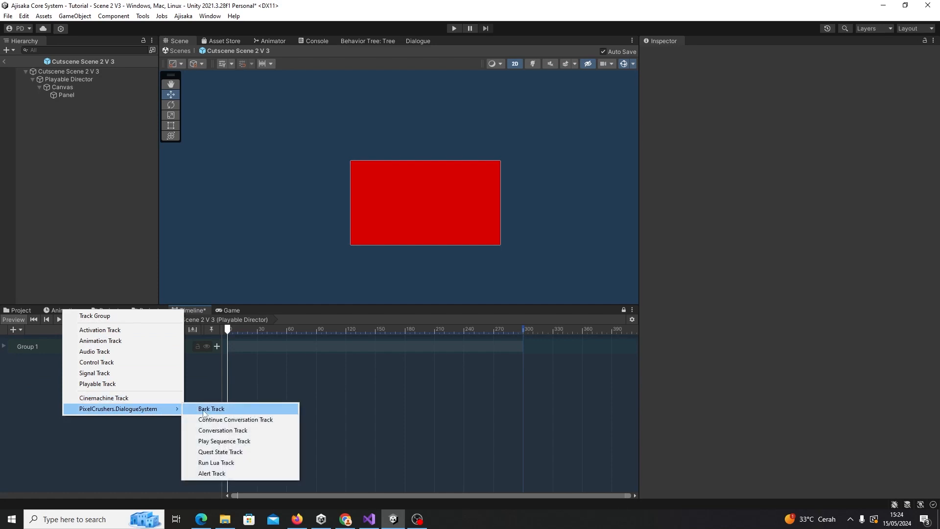
left_click(234, 429)
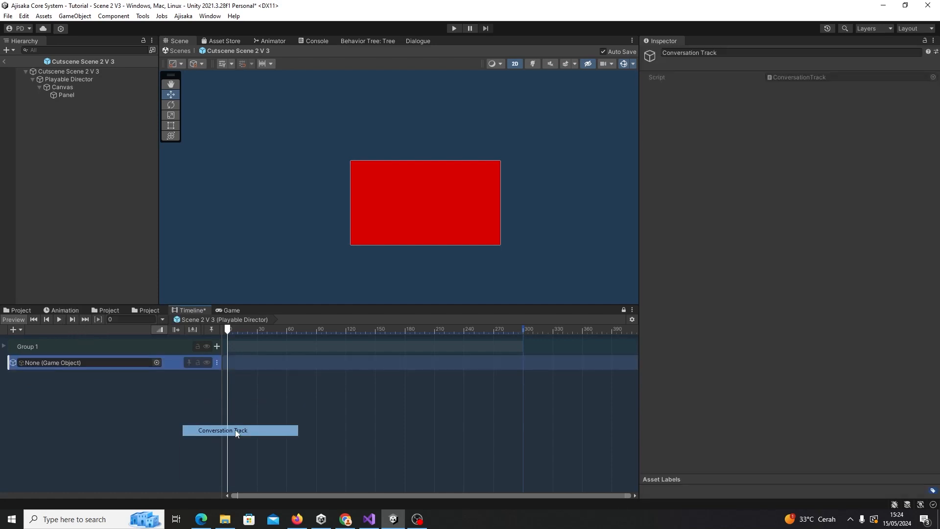
left_click(306, 431)
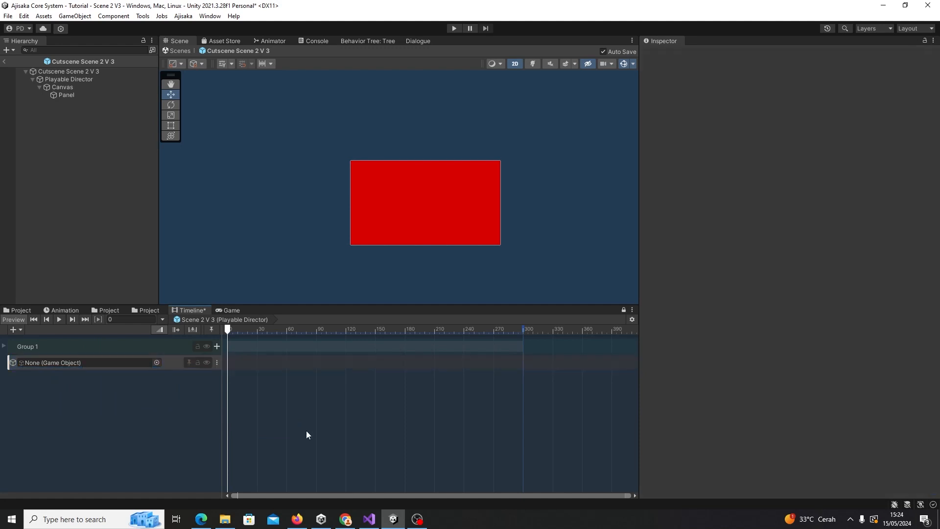
- Add a Start Conversation Clip to the conversation track and move it to start at about frame 8
left_click(236, 361)
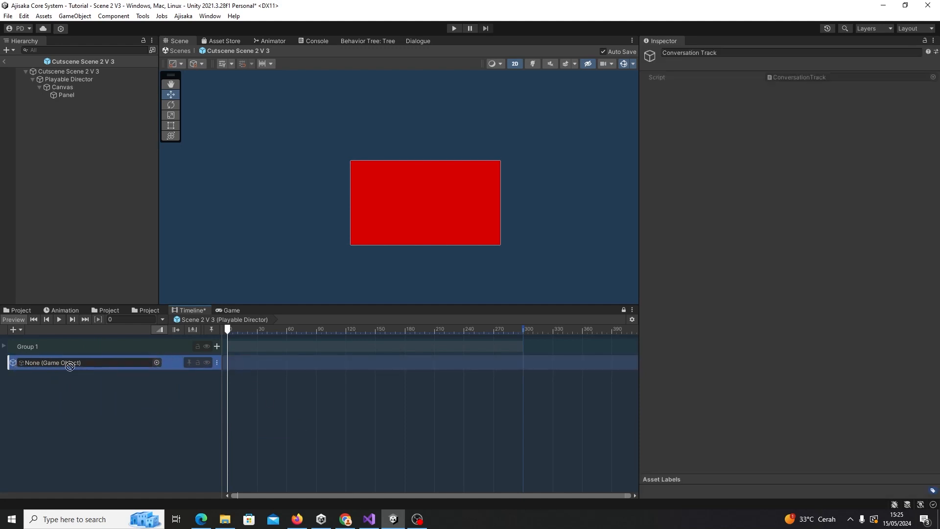
right_click(266, 366)
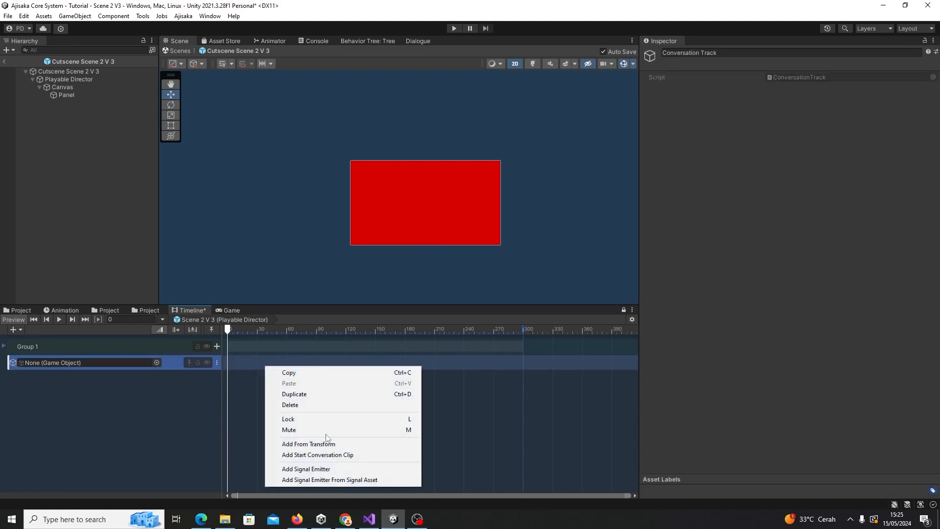
left_click(364, 454)
left_click_drag(305, 363, 275, 365)
scroll(325, 362, "up", 2)
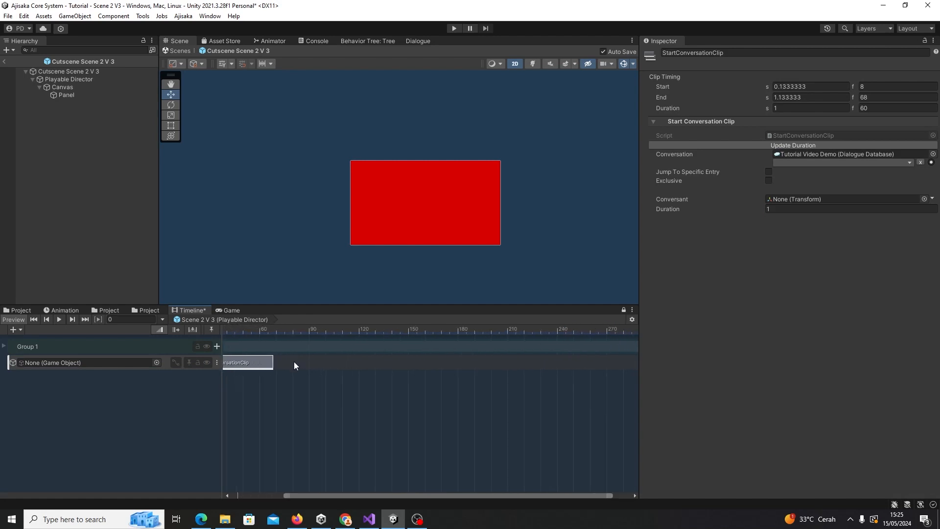
scroll(402, 409, "down", 1)
- Expand Group 1, select the Start Conversation Clip and scrub the playhead into it at about frame 28
left_click(7, 345)
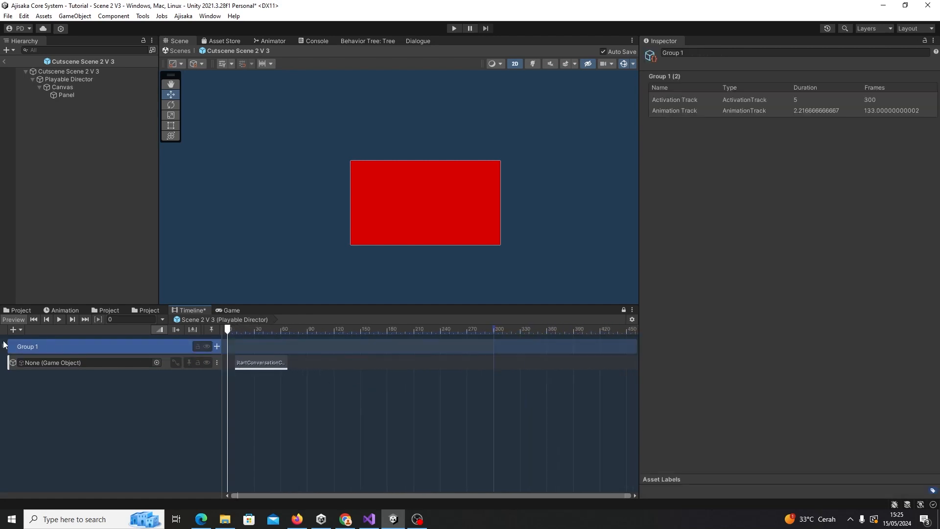
left_click(4, 346)
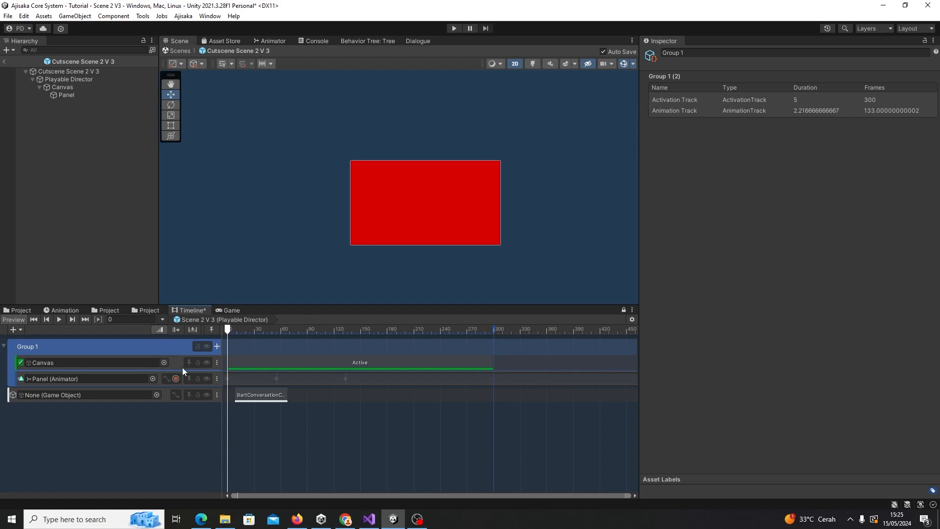
left_click(260, 397)
left_click_drag(226, 333, 254, 333)
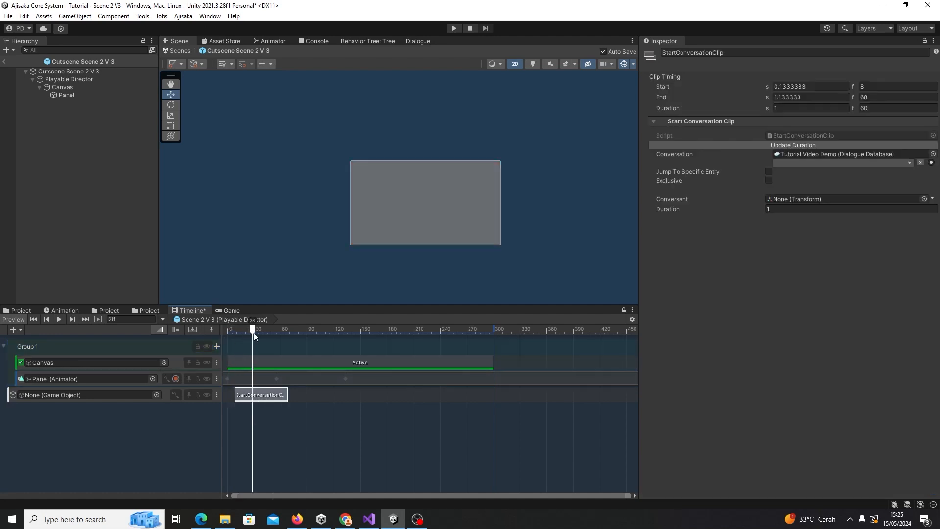
- Assign the Tutorial Video Demo dialogue database to the Start Conversation Clip and choose its NPC 1 conversation
left_click(932, 155)
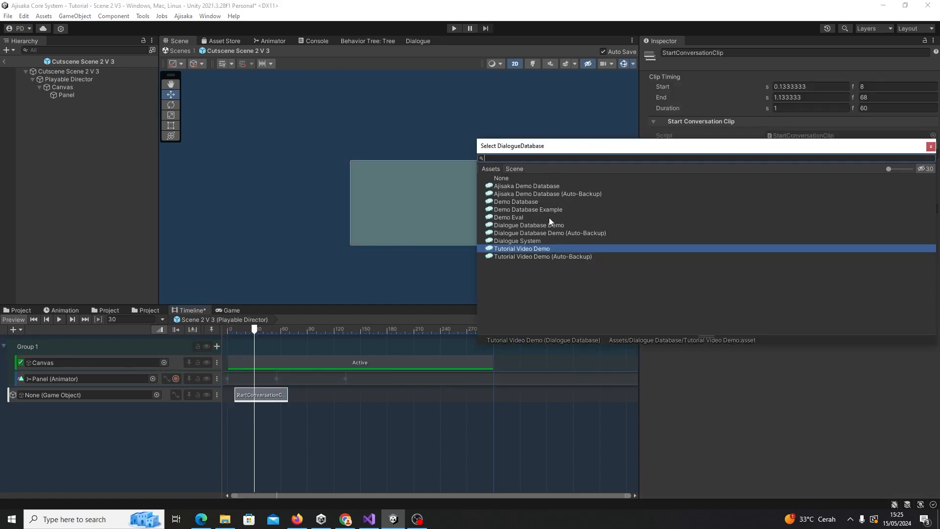
left_click(525, 241)
double_click(528, 248)
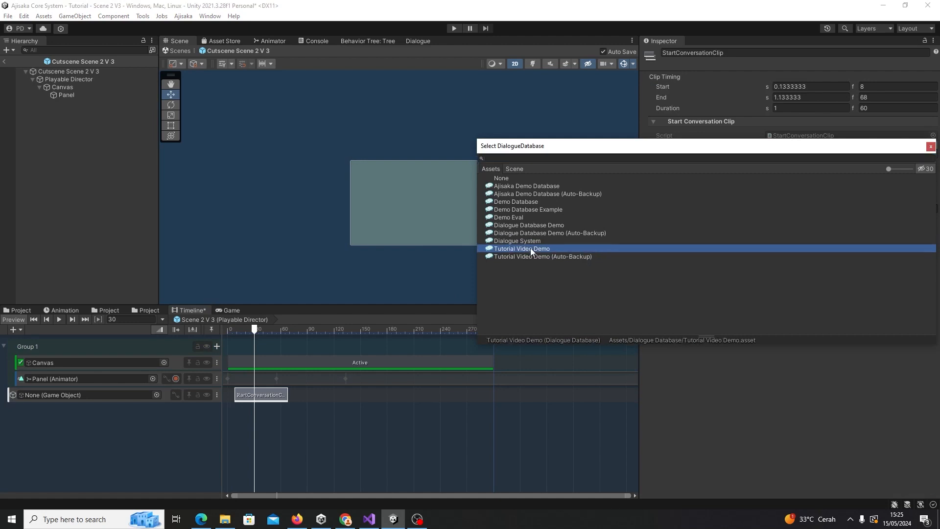
left_click(810, 164)
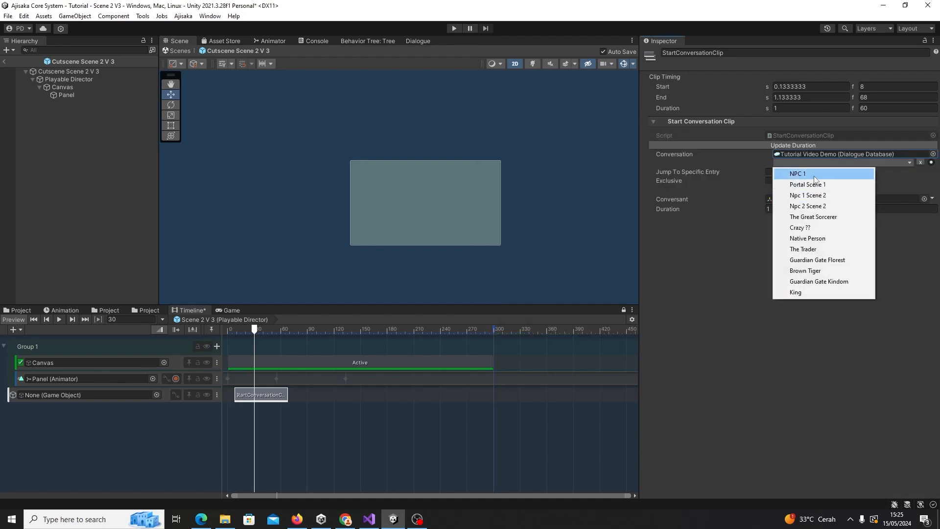
left_click(814, 174)
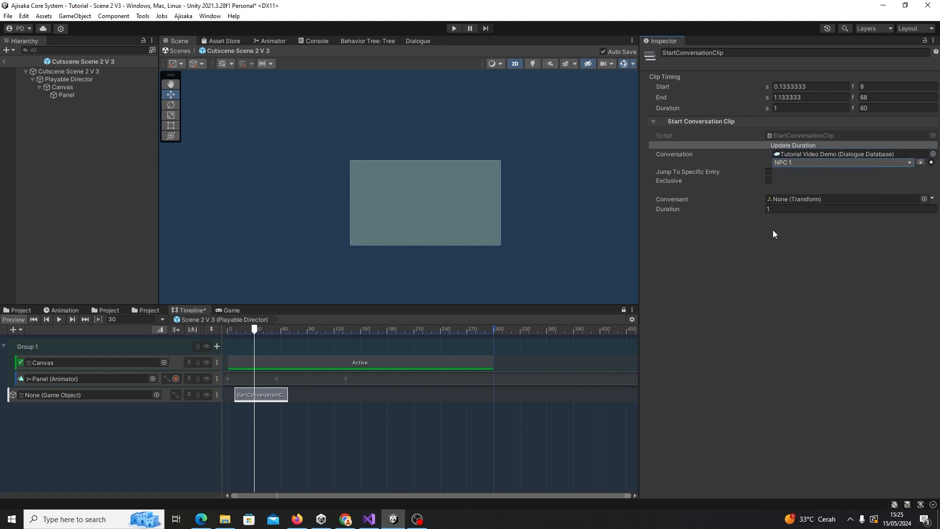
left_click(782, 211)
left_click(781, 243)
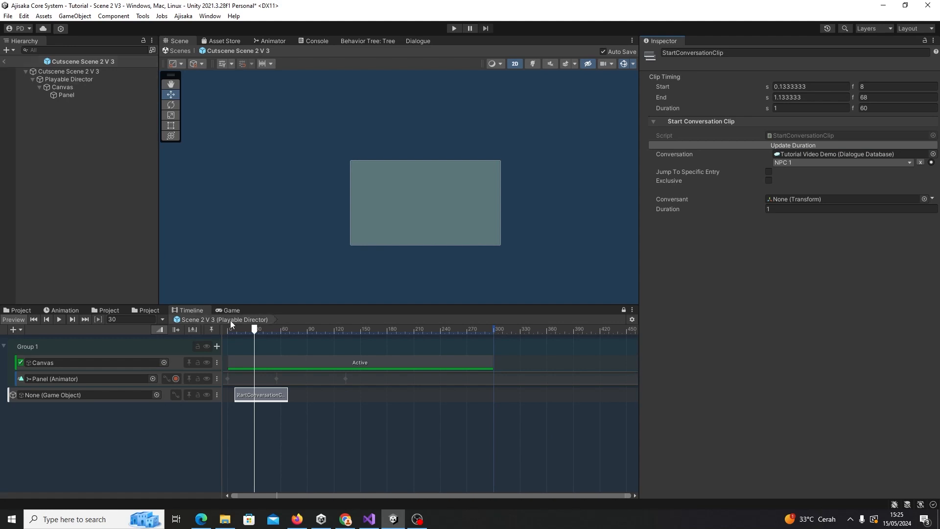
- Return the timeline playhead to frame 0, then check the Canvas and exit the cutscene prefab to the main scene
left_click_drag(255, 329, 99, 128)
left_click(84, 94)
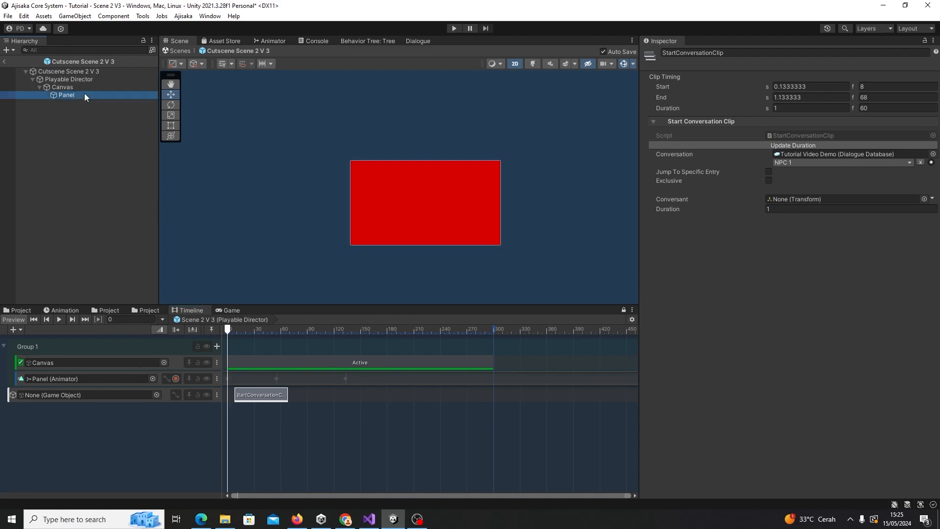
left_click(76, 87)
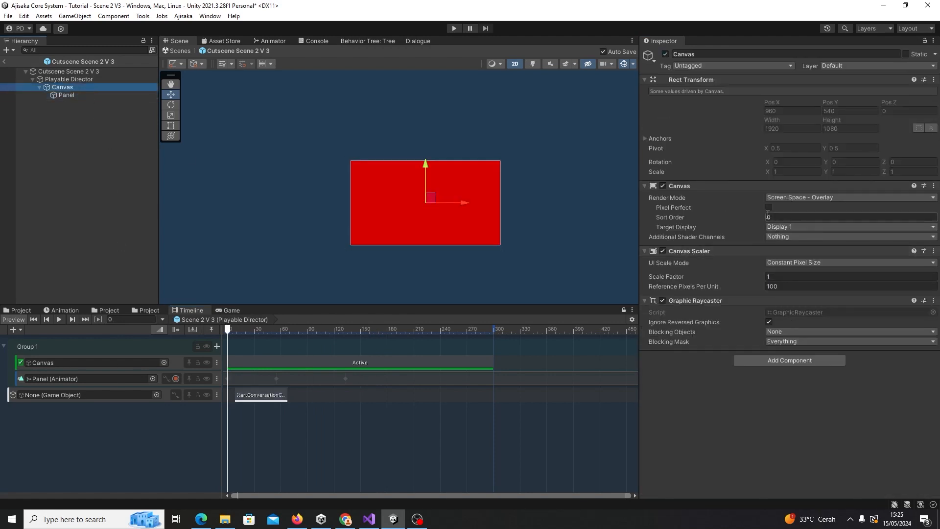
left_click(5, 61)
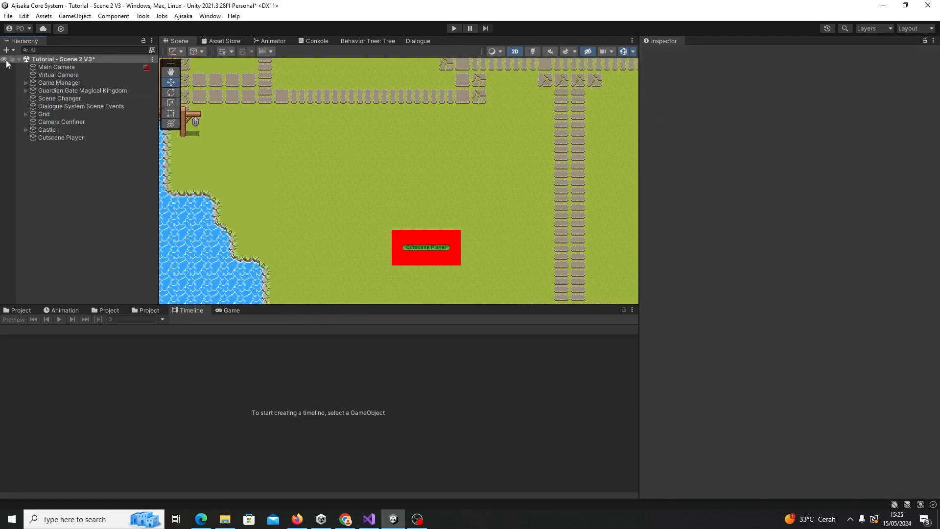
- Play the scene and walk the player down into the red Cutscene Player area to test the cutscene
left_click(455, 28)
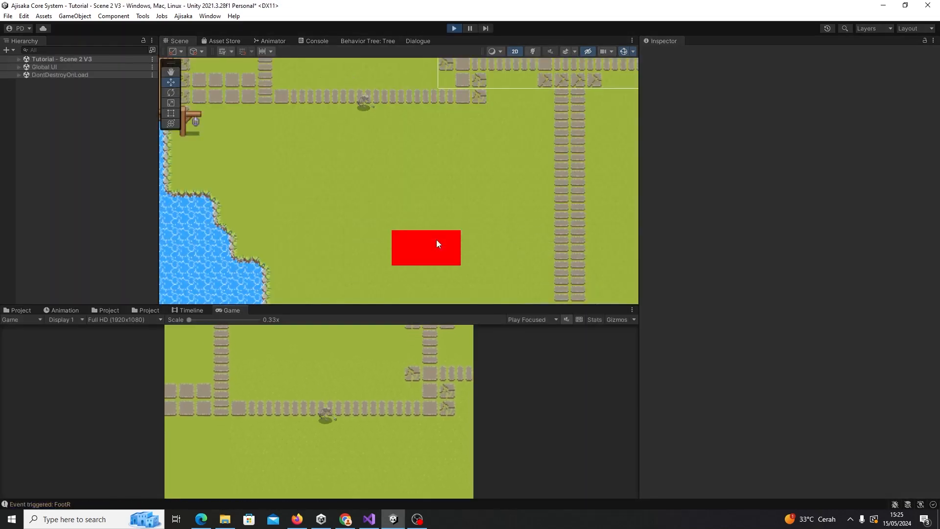
key("s")
key("d")
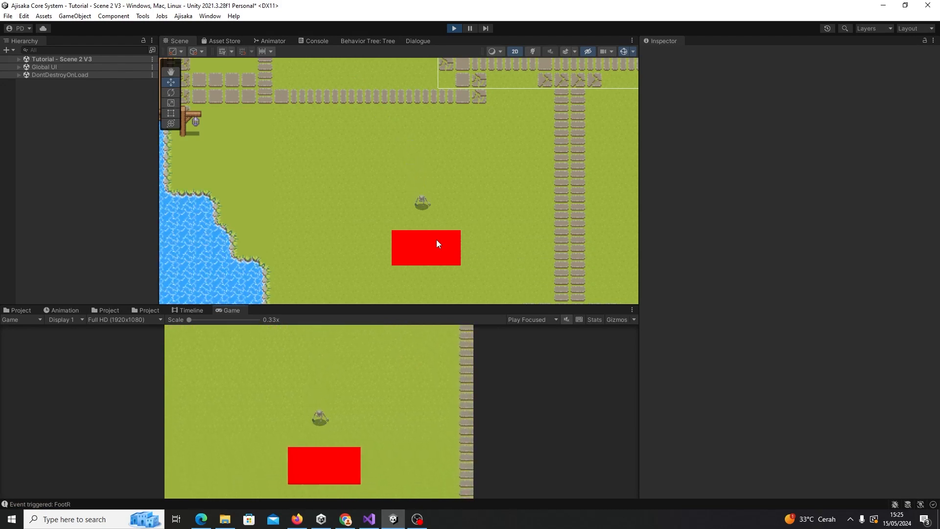
key("s")
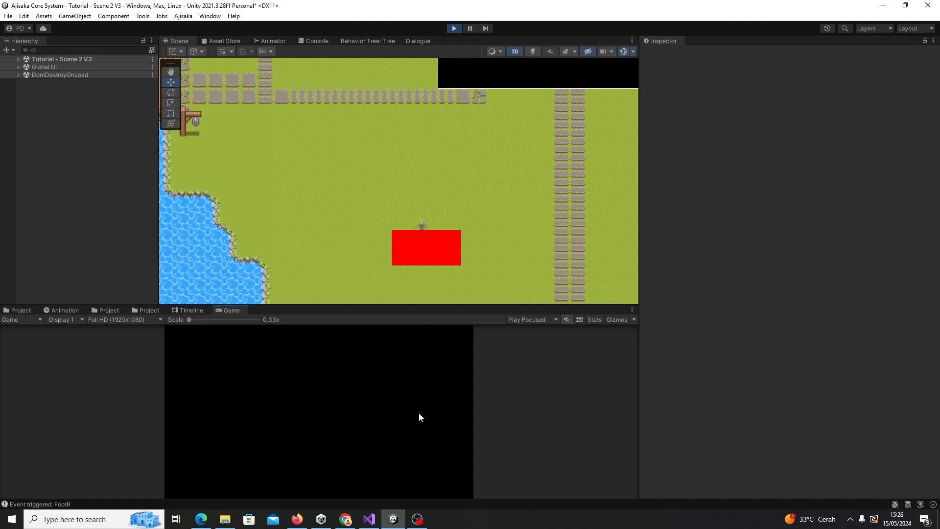
- Expand the Tutorial - Scene 2 V3 hierarchy, stop the play test and show the Cutscene Player's settings
left_click(12, 59)
left_click(6, 60)
left_click(18, 59)
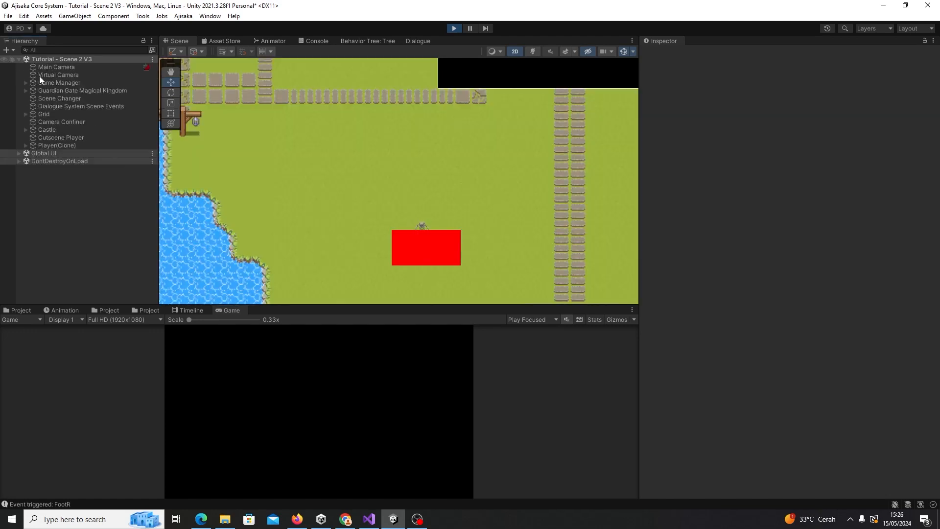
left_click(79, 129)
left_click(79, 137)
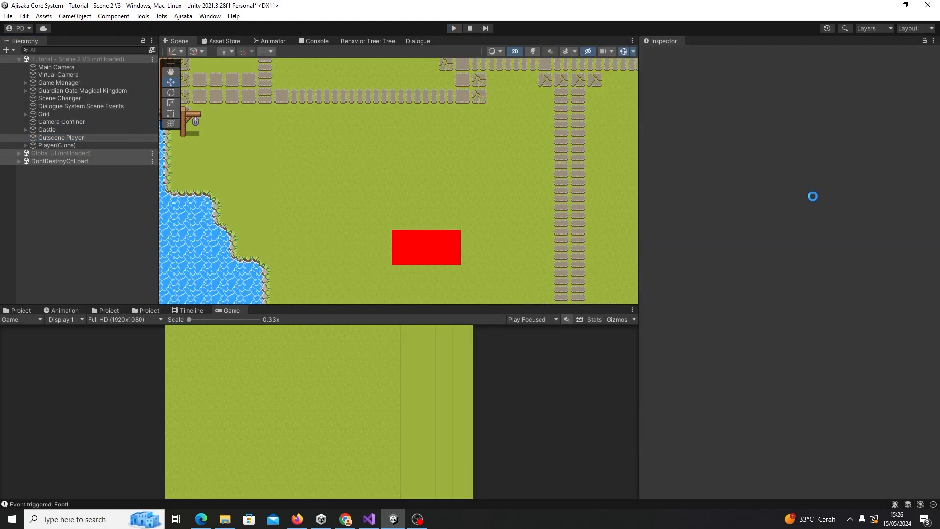
left_click(81, 138)
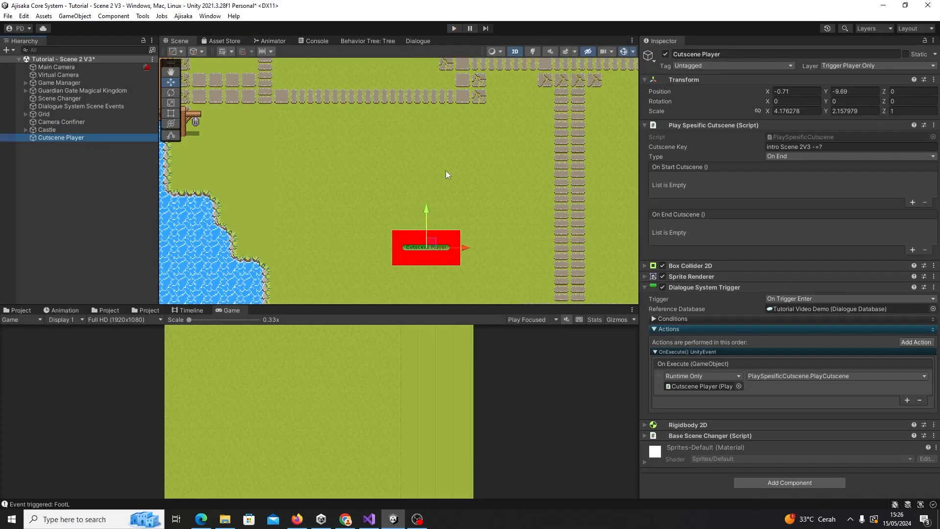
- Set the Cutscene Player's Play Spesific Cutscene type to In Game and save the scene
left_click(805, 156)
left_click(792, 178)
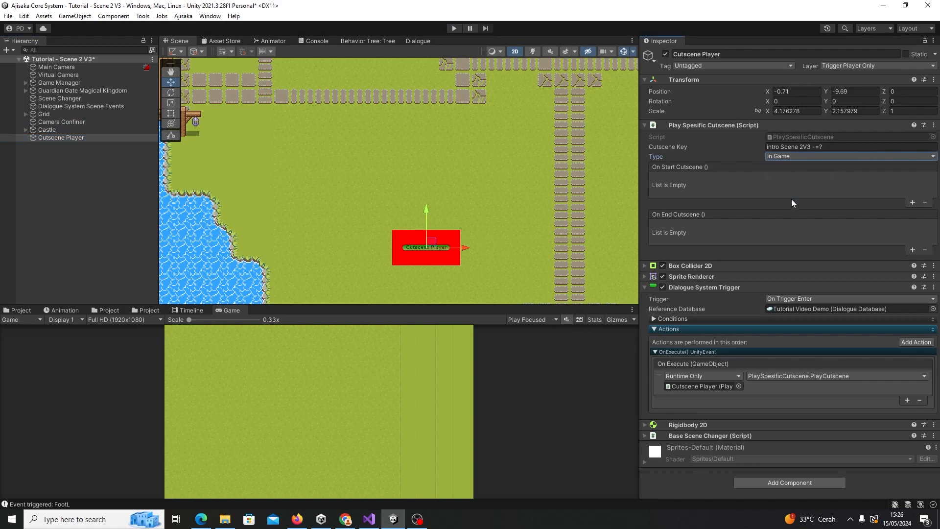
scroll(328, 241, "down", 2)
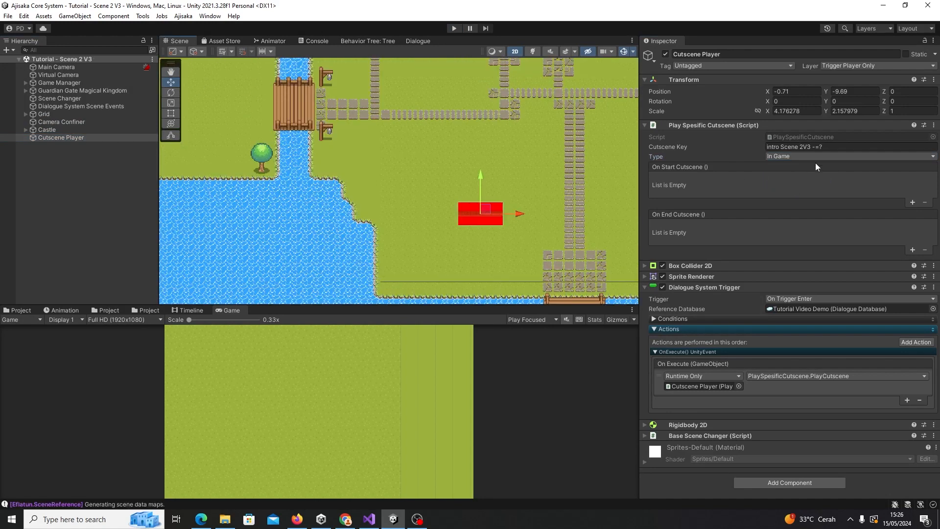
scroll(483, 195, "up", 3)
- Open the cutscene prefab in the Tutorial Cutscene folder and view its Playable Director's timeline
left_click(188, 310)
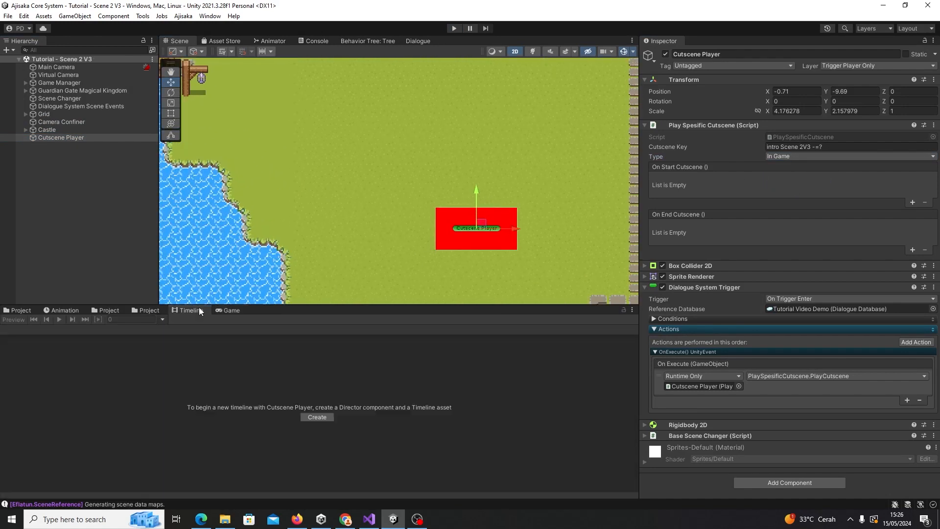
left_click(145, 310)
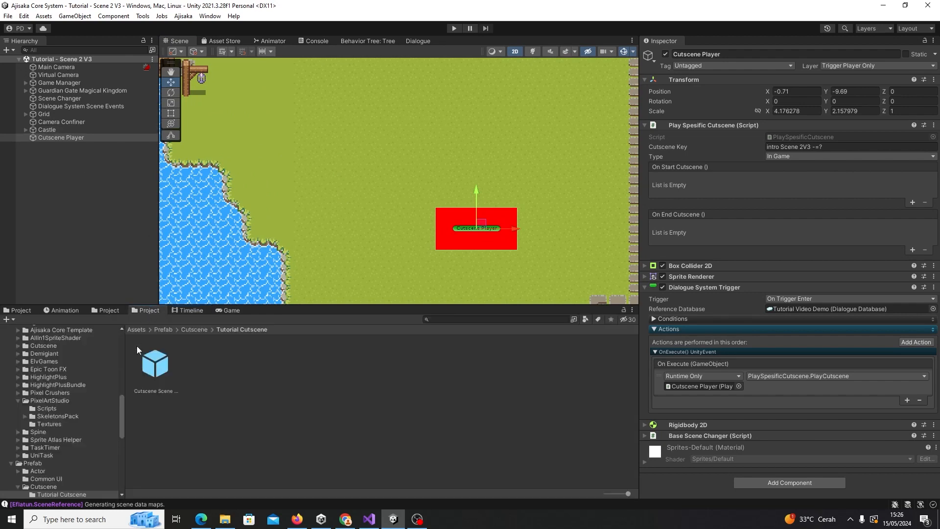
double_click(153, 362)
left_click(66, 95)
left_click(63, 80)
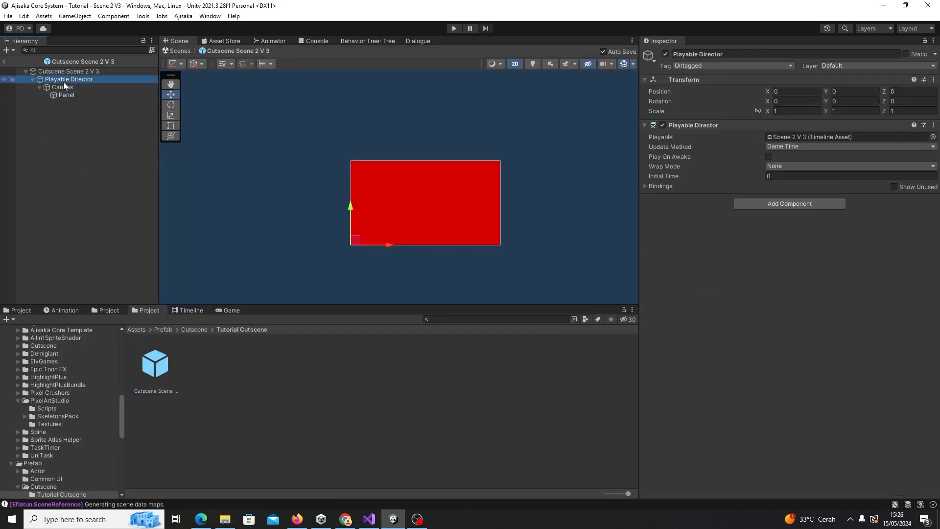
left_click(63, 94)
left_click(62, 79)
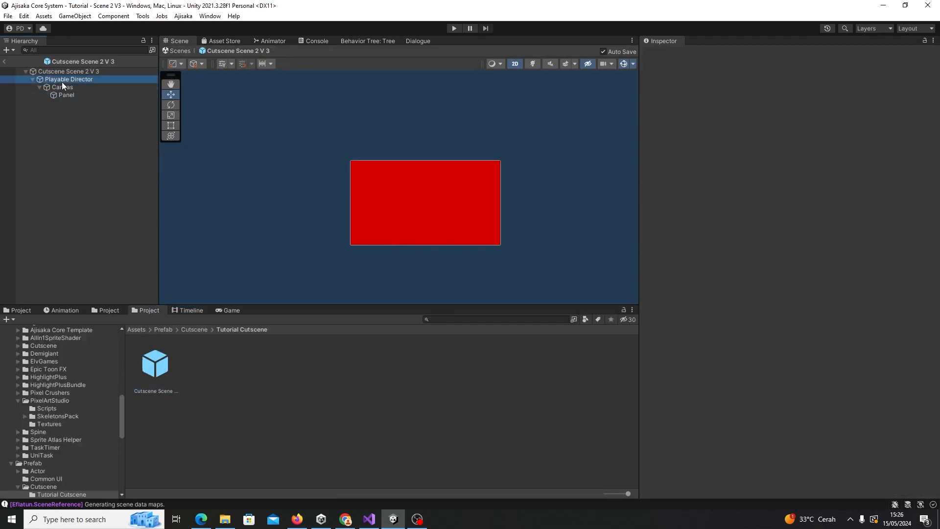
left_click(195, 312)
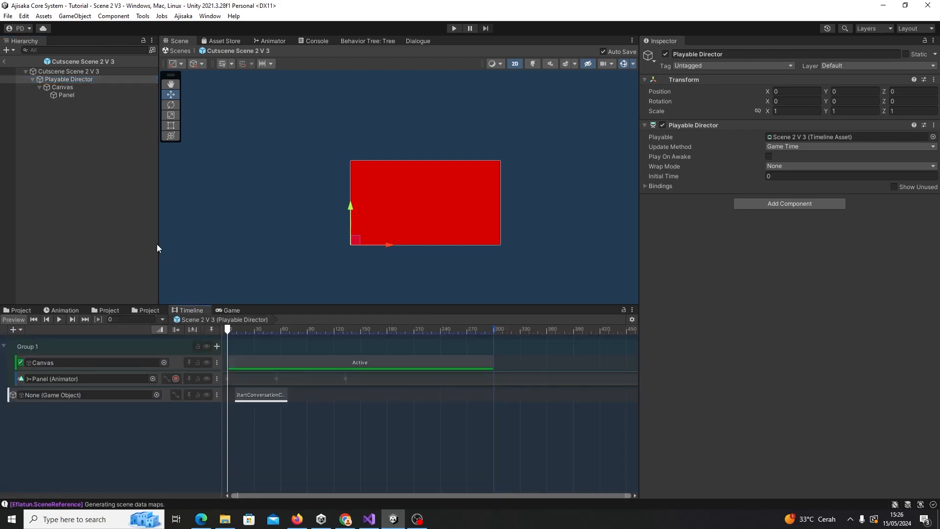
left_click(68, 88)
left_click(63, 79)
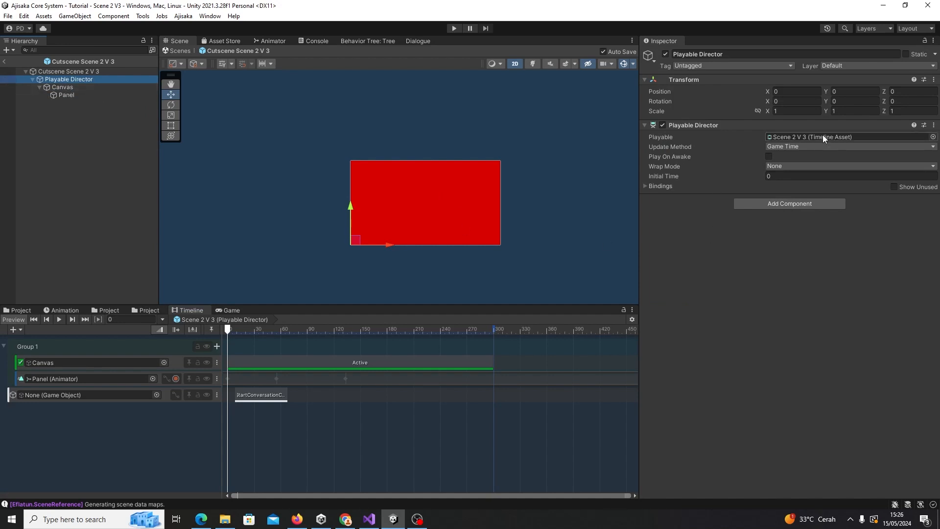
- Lock the Timeline window on the Playable Director so selecting other objects does not change it
left_click(625, 312)
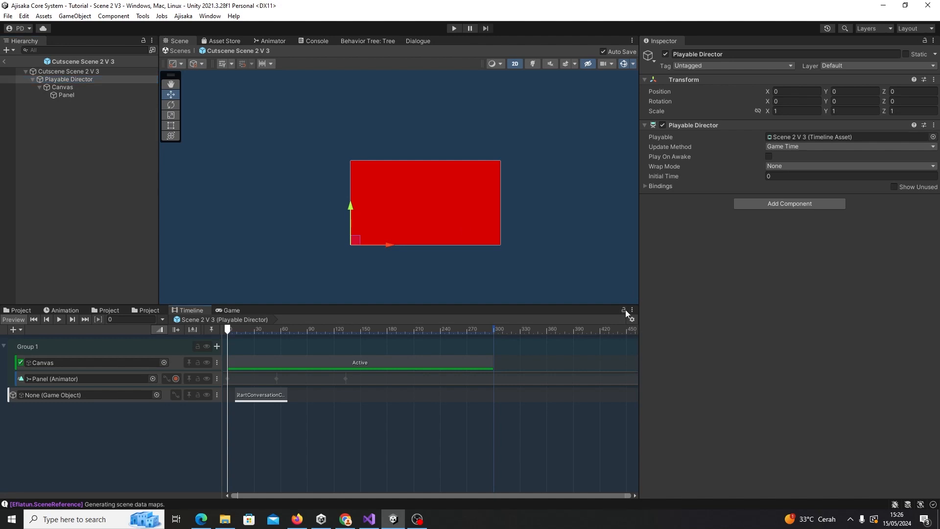
left_click(81, 87)
left_click(80, 80)
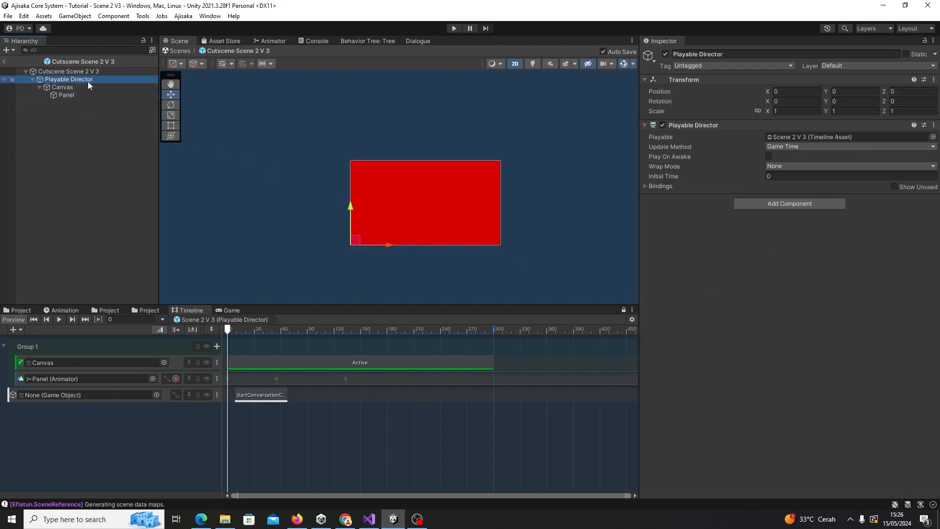
left_click(255, 328)
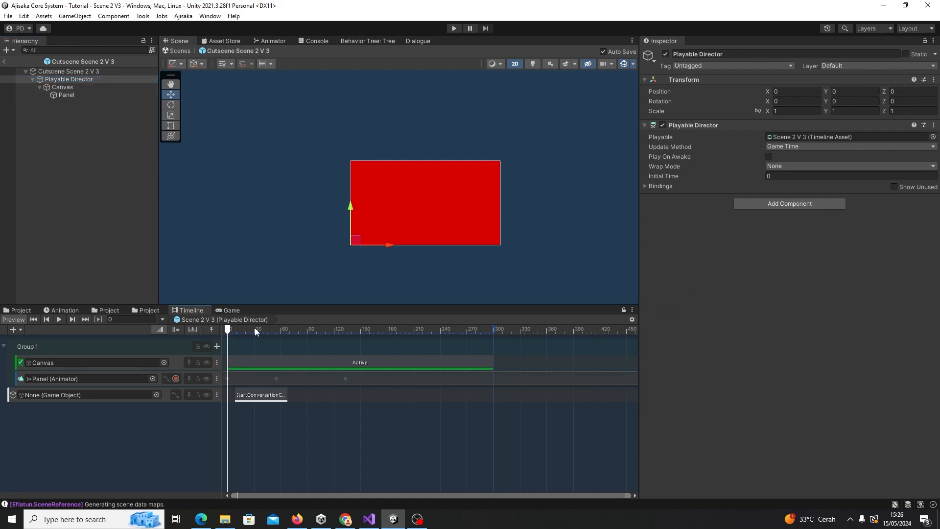
left_click_drag(227, 334, 205, 344)
- Check which track types can be added to the cutscene timeline
right_click(313, 398)
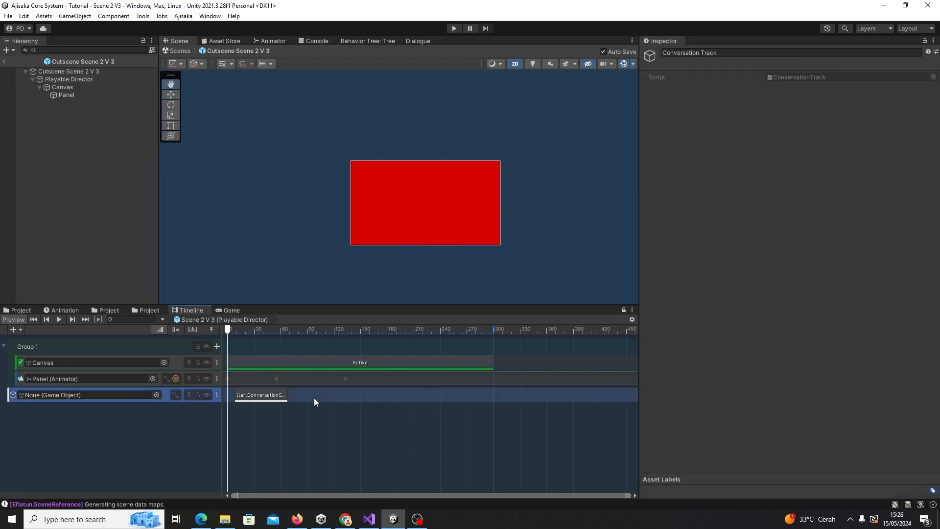
left_click(209, 411)
right_click(129, 422)
mouse_move(192, 416)
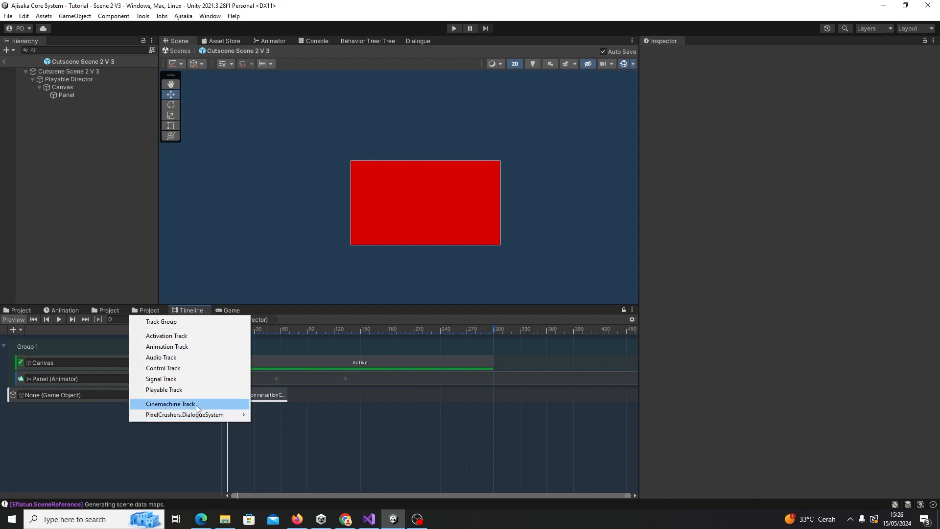
left_click(97, 466)
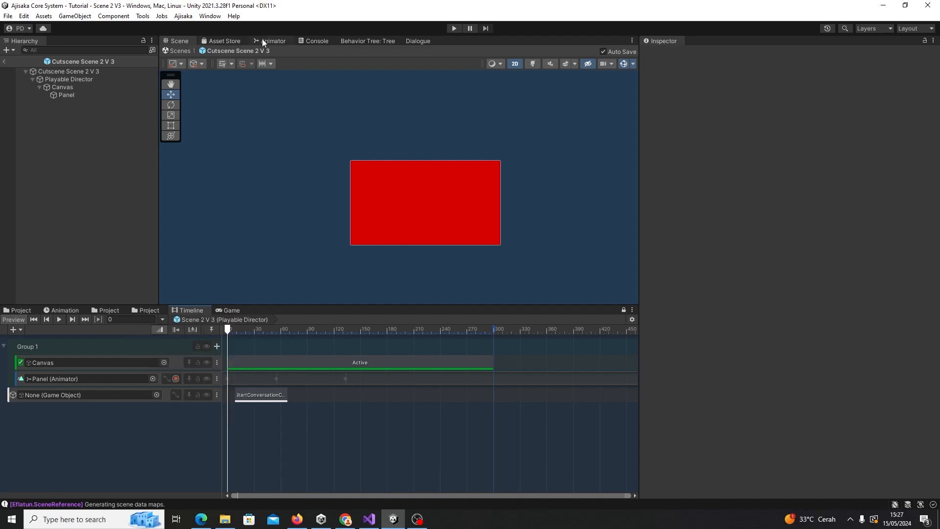
- Leave the cutscene prefab and set the scene's Virtual Camera X position to 27.26
key("ctrl+shift+c")
left_click(23, 63)
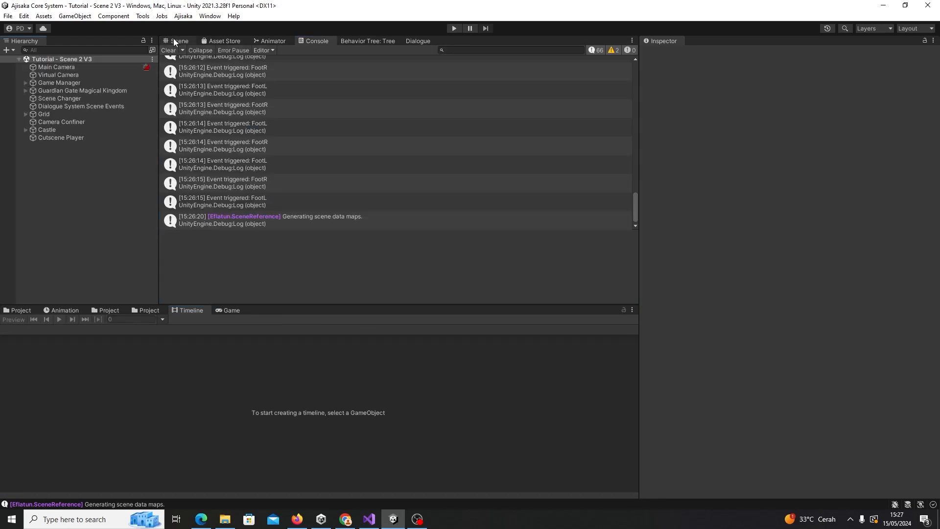
left_click(173, 39)
left_click(101, 76)
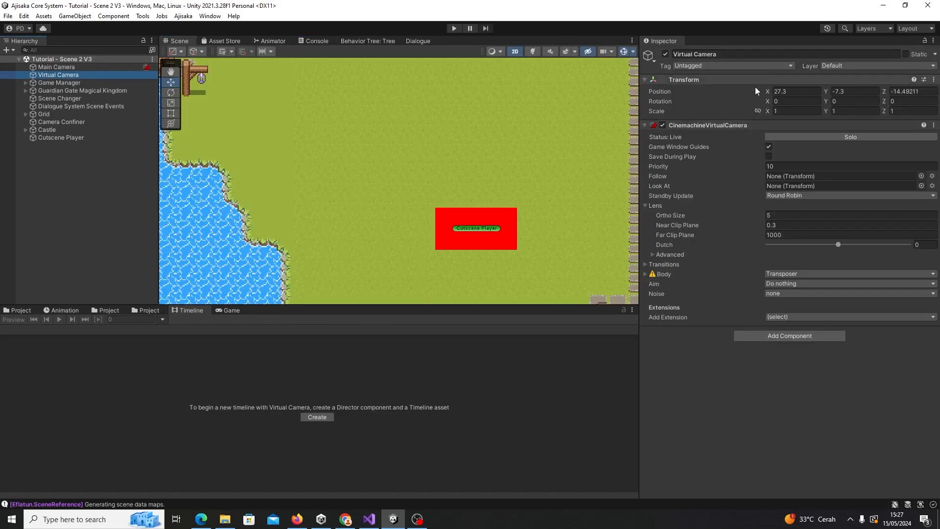
left_click_drag(768, 91, 797, 91)
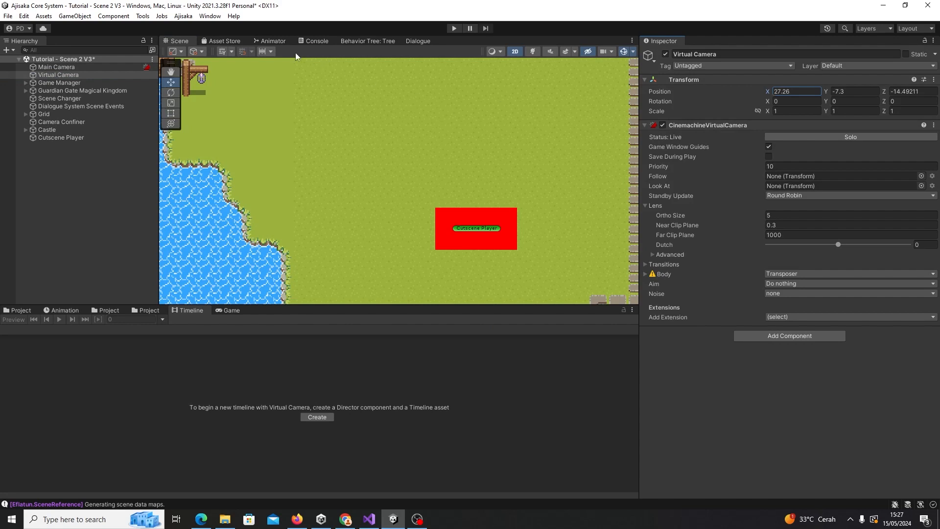
- Move the Virtual Camera up and to the left in the scene and check the result in the Game view
left_click(313, 42)
left_click(260, 39)
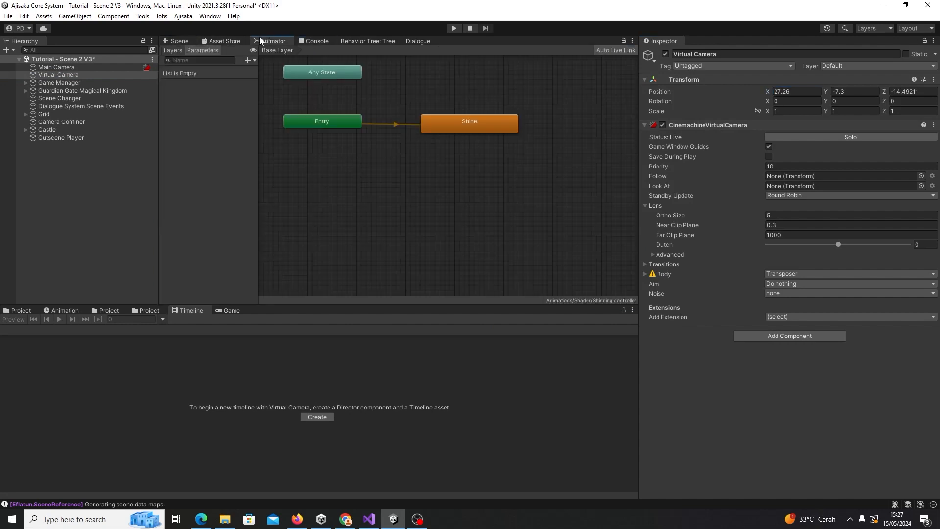
left_click(179, 40)
double_click(72, 75)
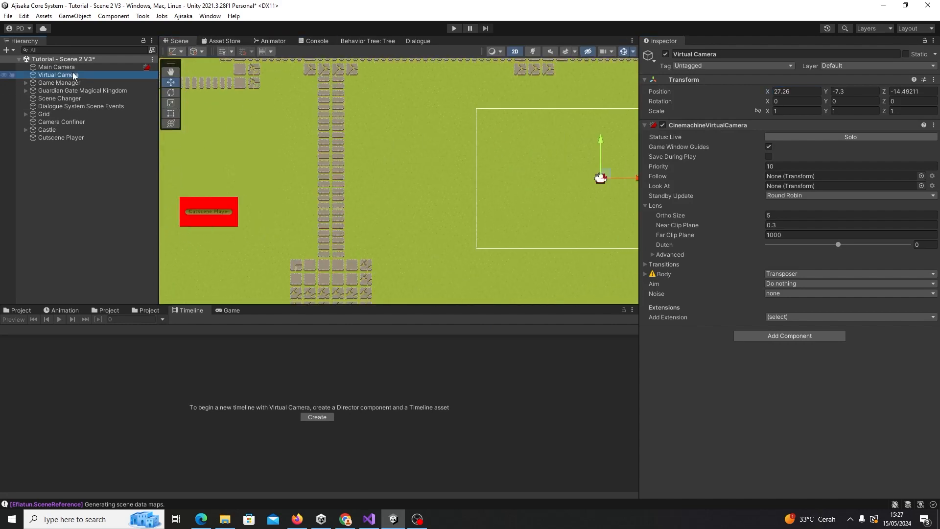
left_click_drag(400, 180, 326, 108)
left_click(229, 311)
left_click(78, 219)
- Reopen the cutscene prefab from the Tutorial Cutscene folder and lock its Playable Director's timeline
left_click(190, 310)
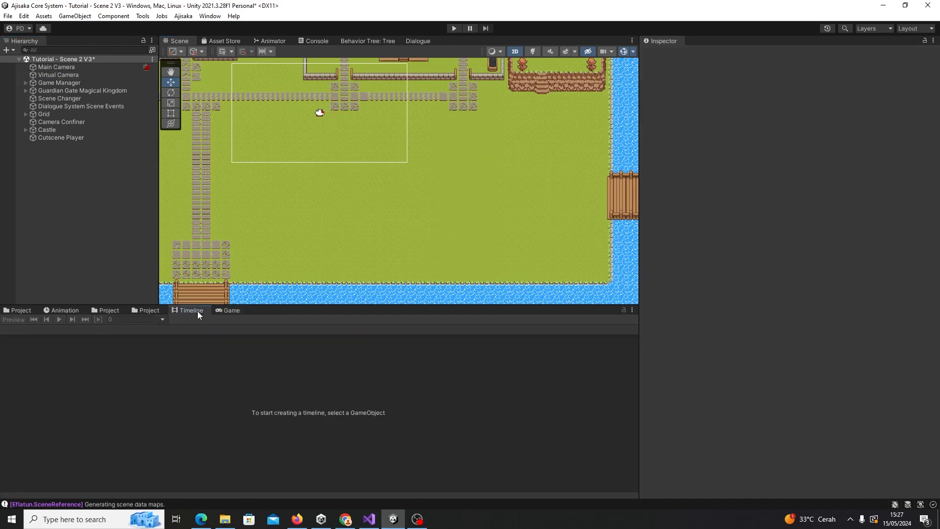
left_click(80, 216)
left_click(146, 310)
double_click(155, 366)
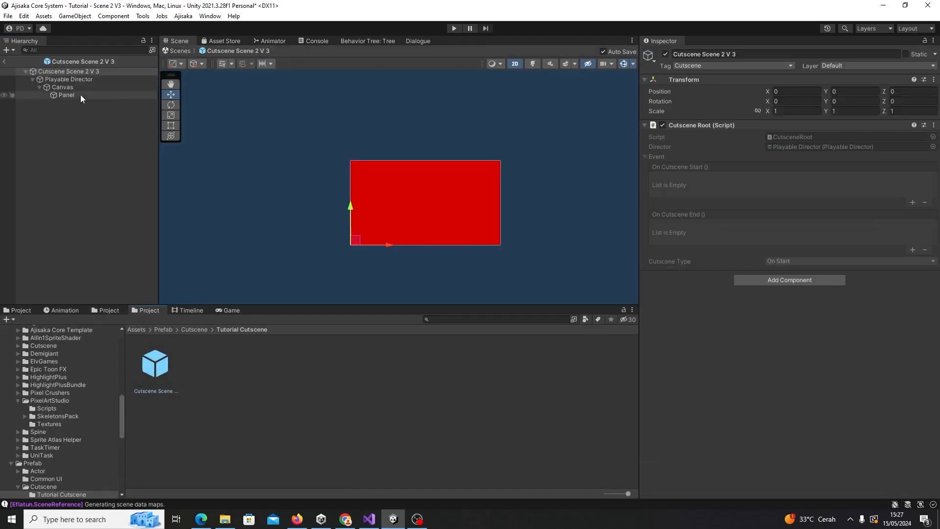
left_click(72, 85)
left_click(188, 310)
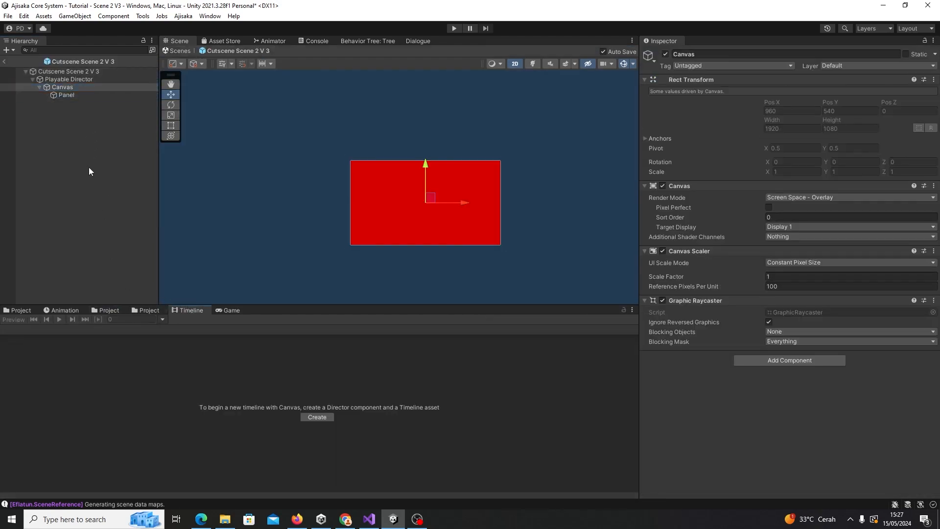
left_click(71, 78)
left_click(624, 309)
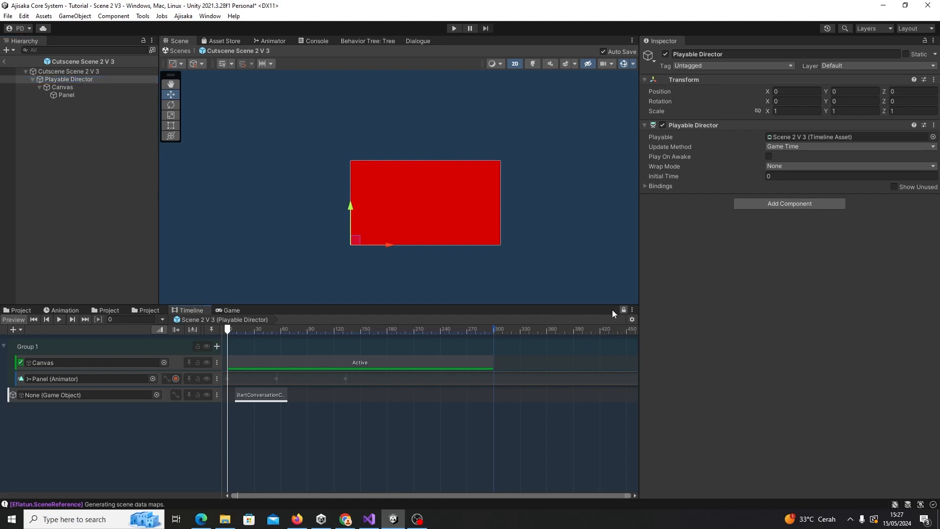
left_click(66, 190)
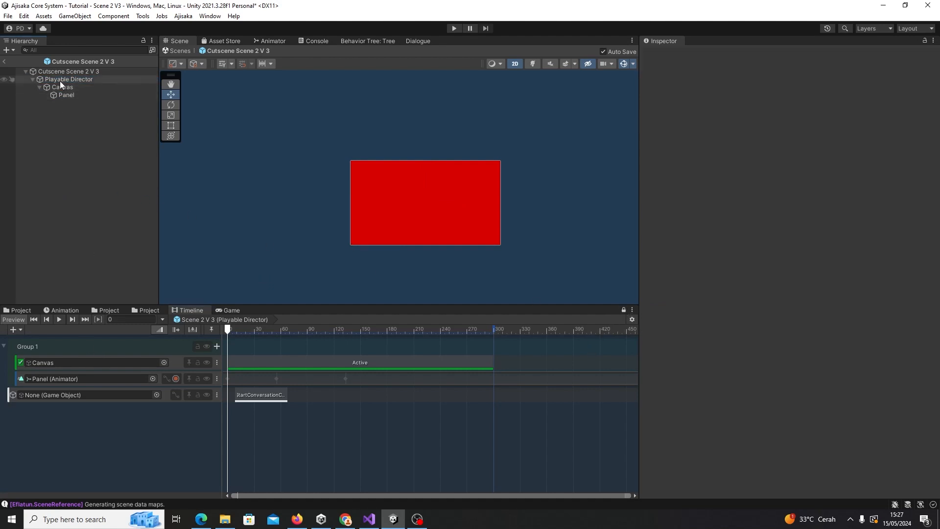
left_click(73, 89)
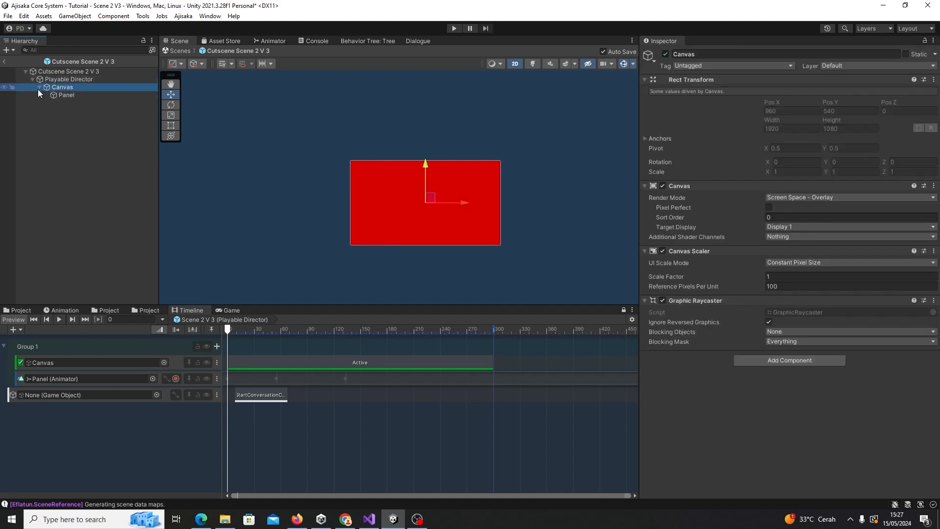
left_click(39, 86)
right_click(55, 80)
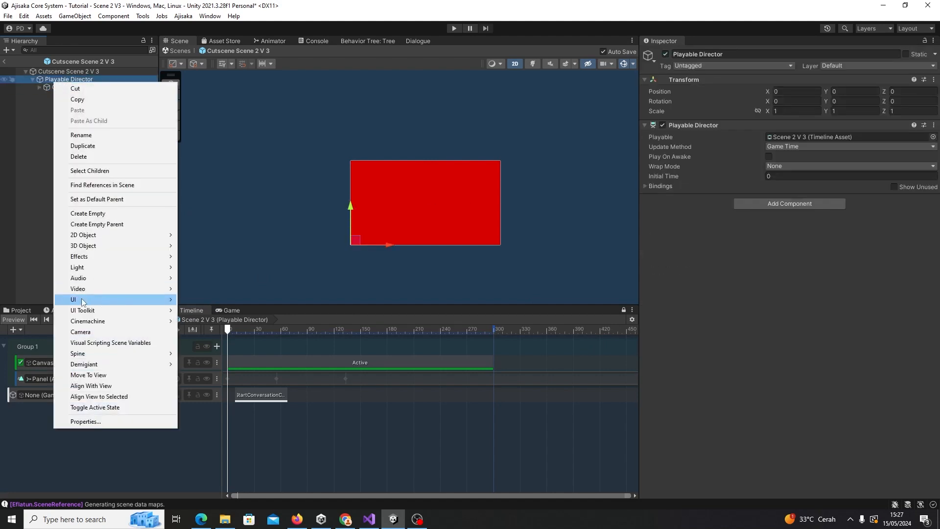
left_click(25, 205)
- Deactivate the Canvas object under the Playable Director and reactivate it to demonstrate its visibility
left_click(78, 88)
left_click(39, 86)
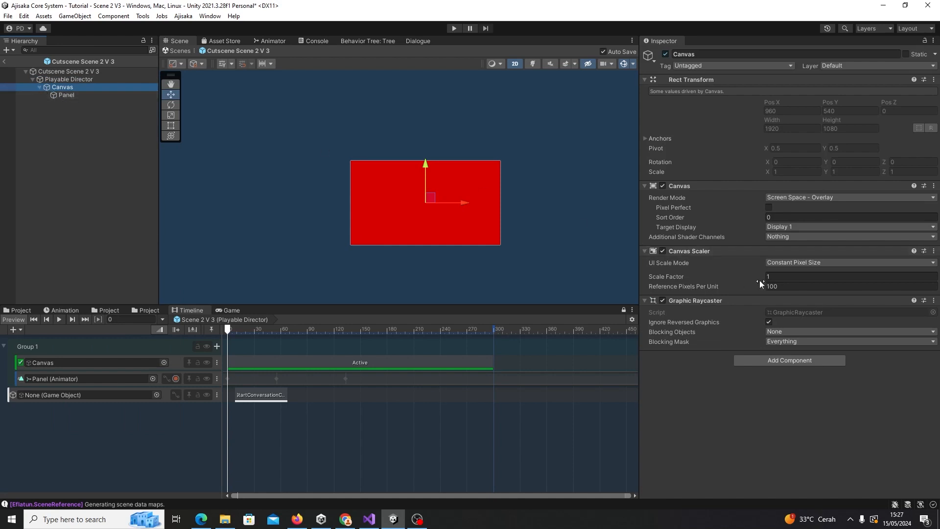
left_click(665, 54)
left_click(665, 54)
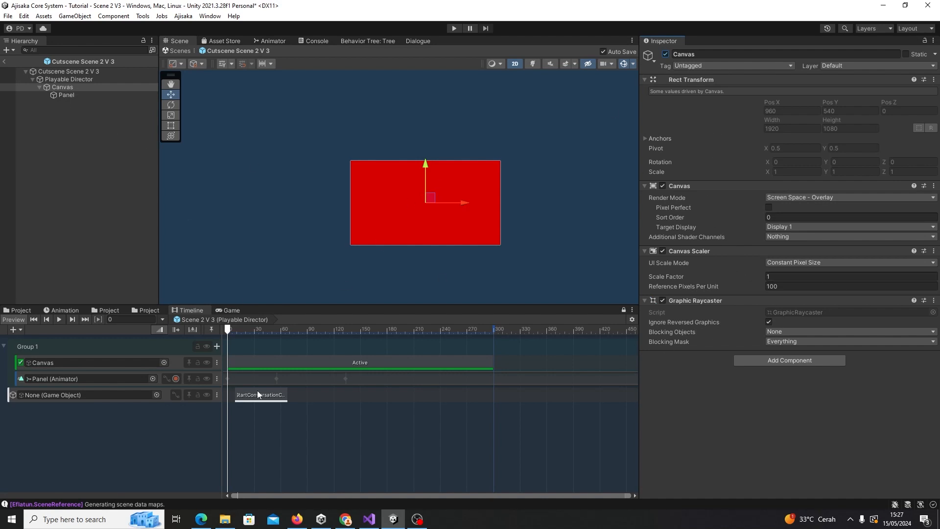
- Trim the start of the Canvas activation clip to frame 128, keeping its end at frame 300
left_click(409, 363)
left_click_drag(230, 360, 341, 362)
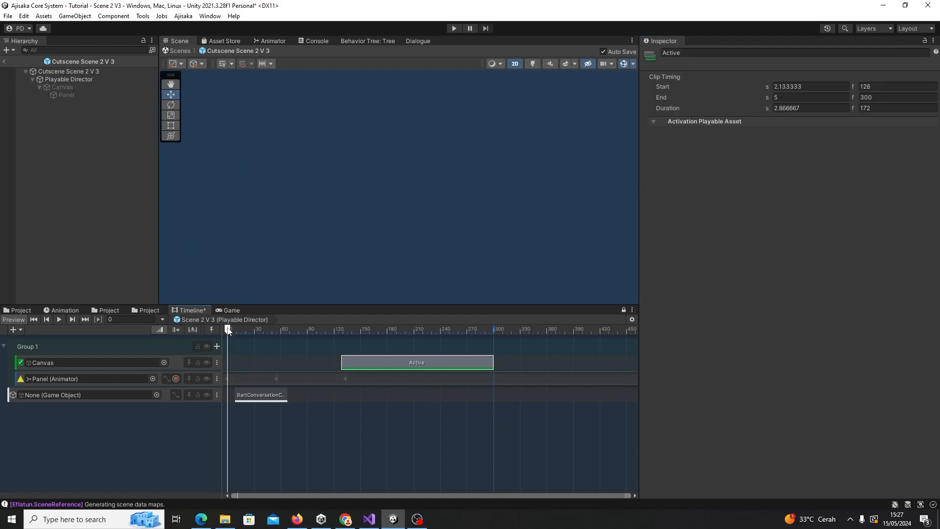
left_click_drag(251, 334, 17, 395)
- Locate the Panel animation track's object and activate its parent Canvas
left_click(46, 379)
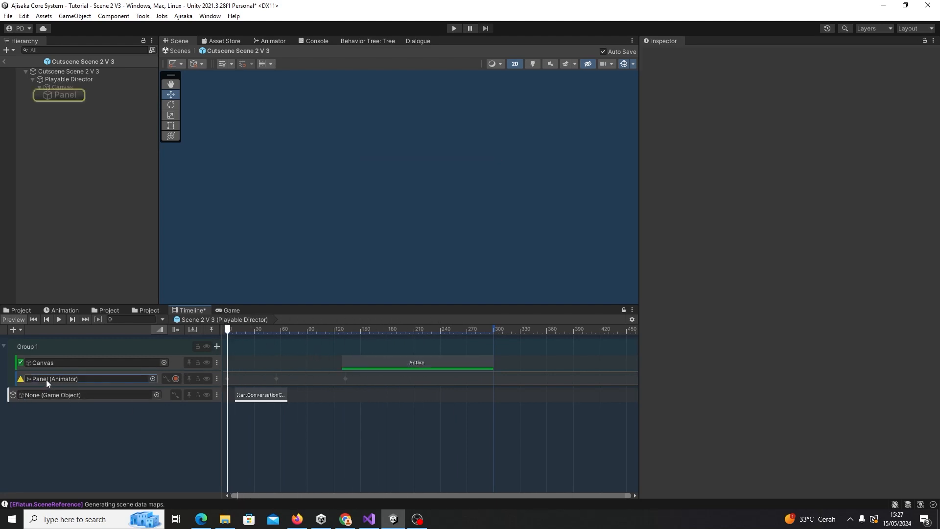
left_click(63, 93)
left_click(62, 88)
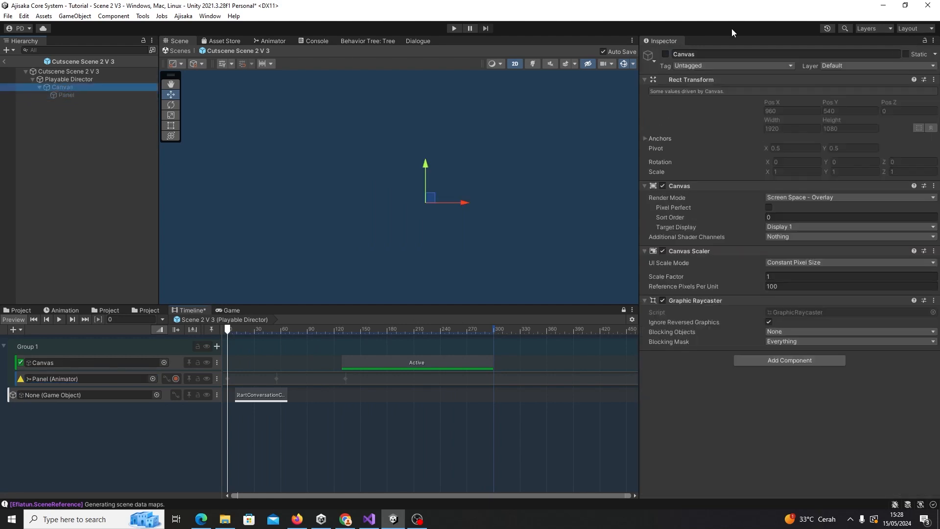
left_click(665, 53)
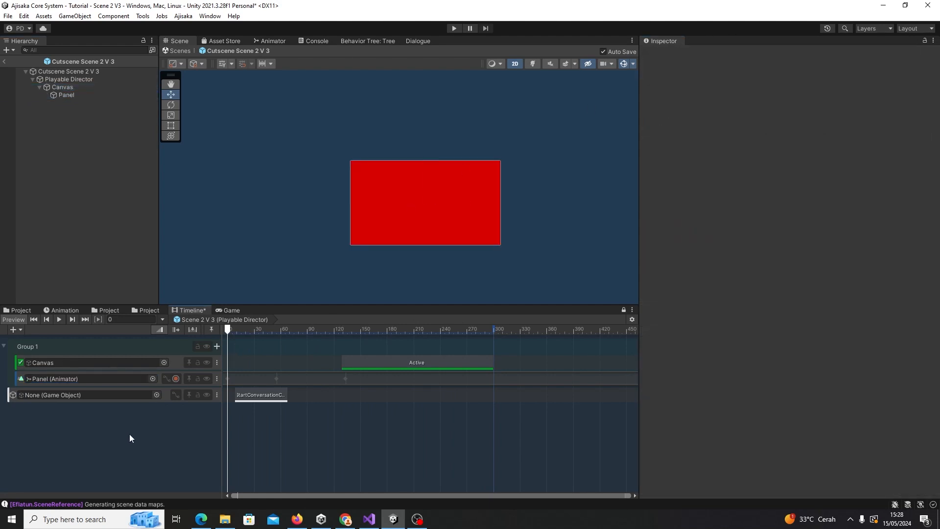
- Delete the unbound Conversation Track from the timeline
left_click(14, 396)
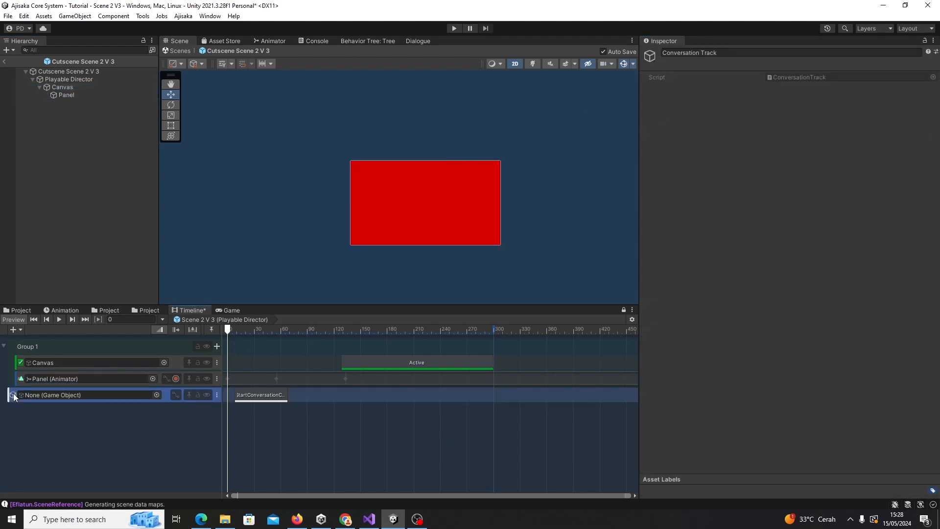
key("Delete")
- Try to activate the Canvas that holds the Panel animation track's object, and return the playhead to frame 0
left_click(49, 377)
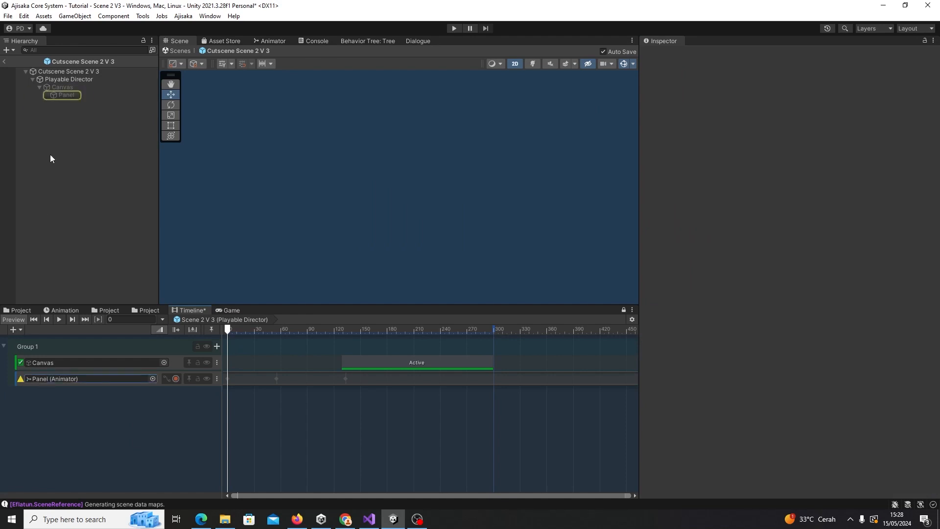
left_click(63, 88)
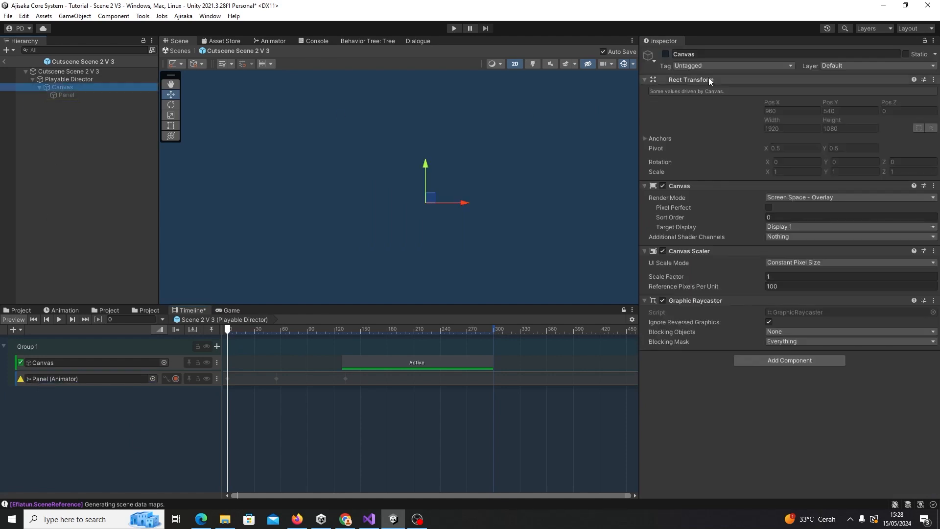
left_click(665, 53)
left_click_drag(238, 333, 128, 326)
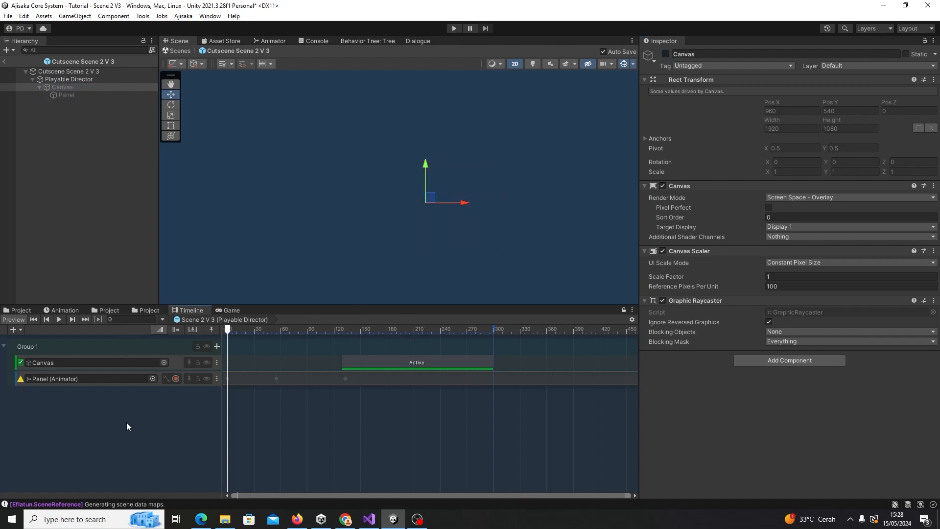
left_click(95, 418)
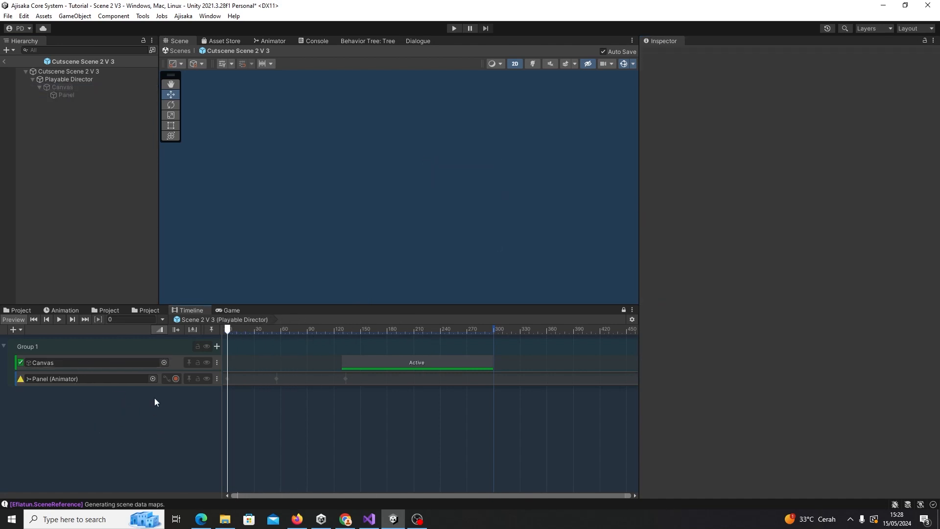
- Add a Cinemachine Virtual Camera to the cutscene prefab at the same level as the Playable Director
left_click(40, 87)
left_click(54, 79)
right_click(55, 81)
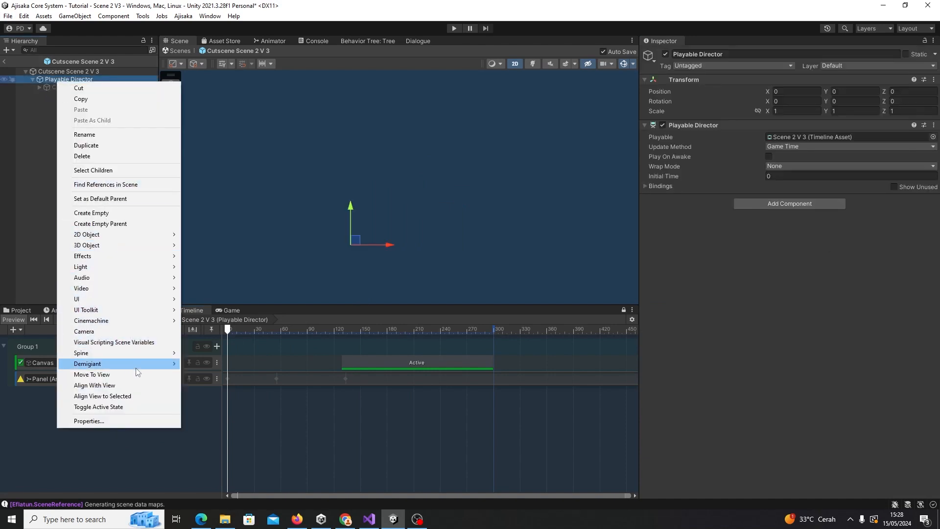
left_click(5, 170)
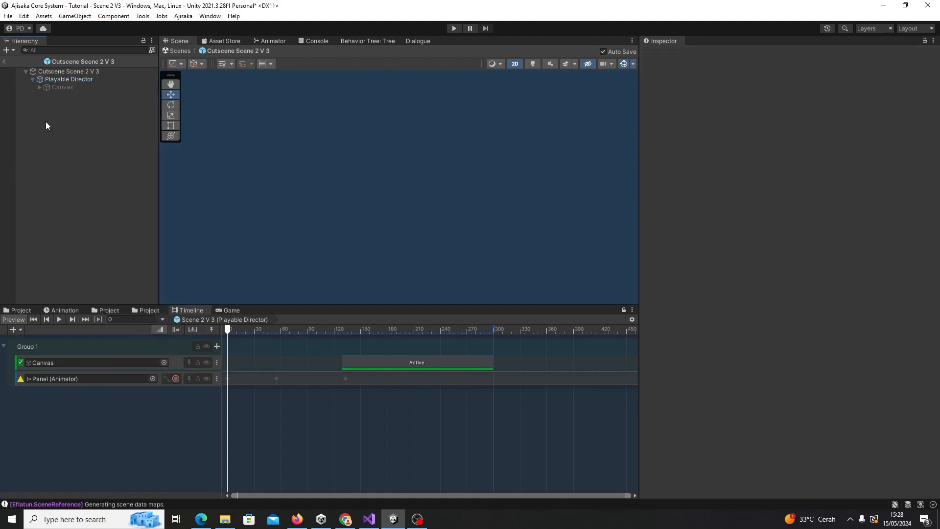
right_click(46, 121)
mouse_move(111, 351)
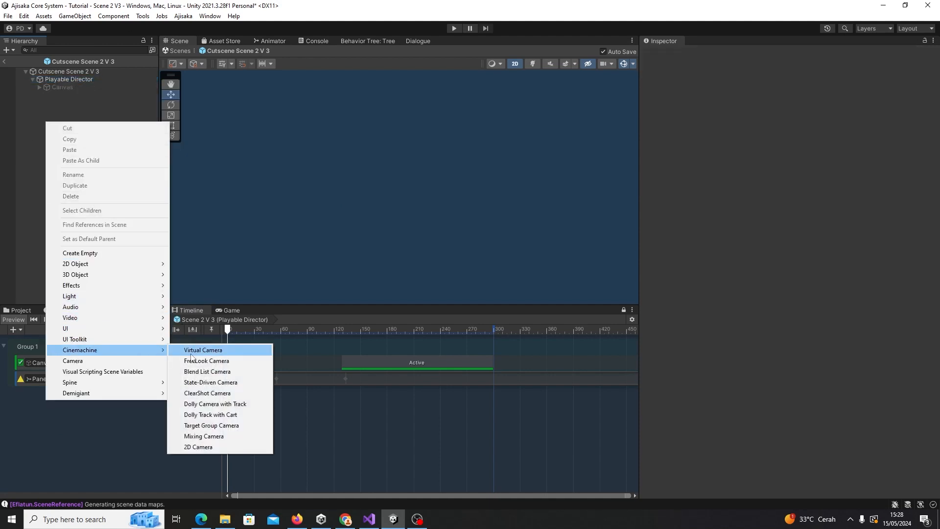
left_click(201, 352)
left_click(69, 130)
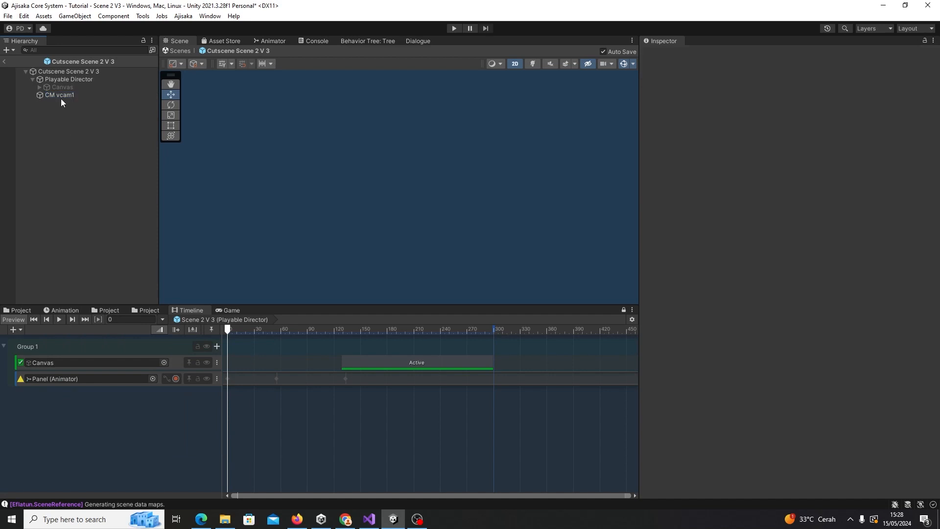
- Set the new virtual camera's position to X 0, Y 0, Z 0
left_click(60, 96)
left_click(805, 91)
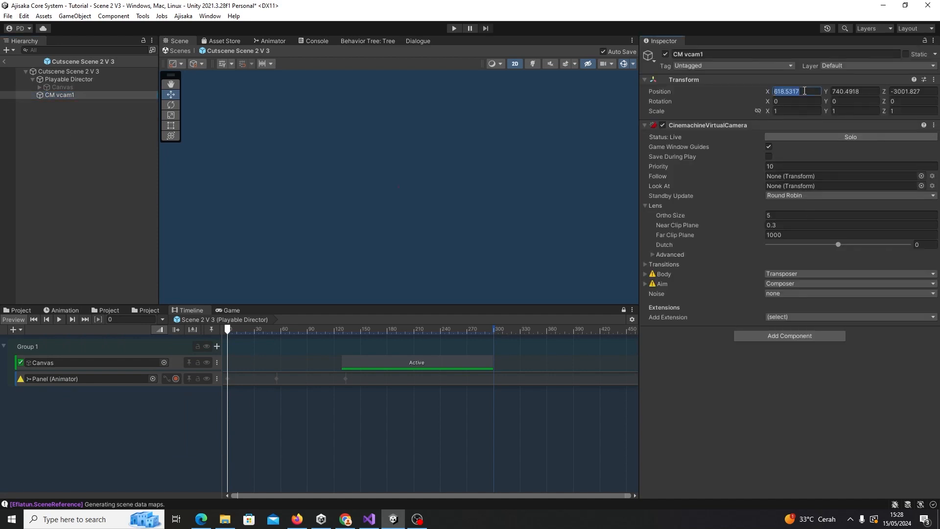
type("0")
key("Tab")
type("0")
key("Tab")
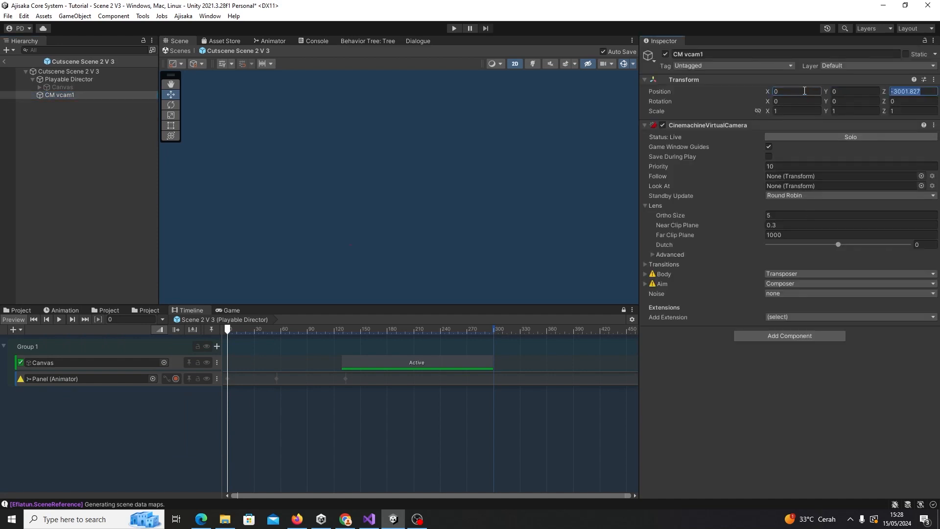
type("0")
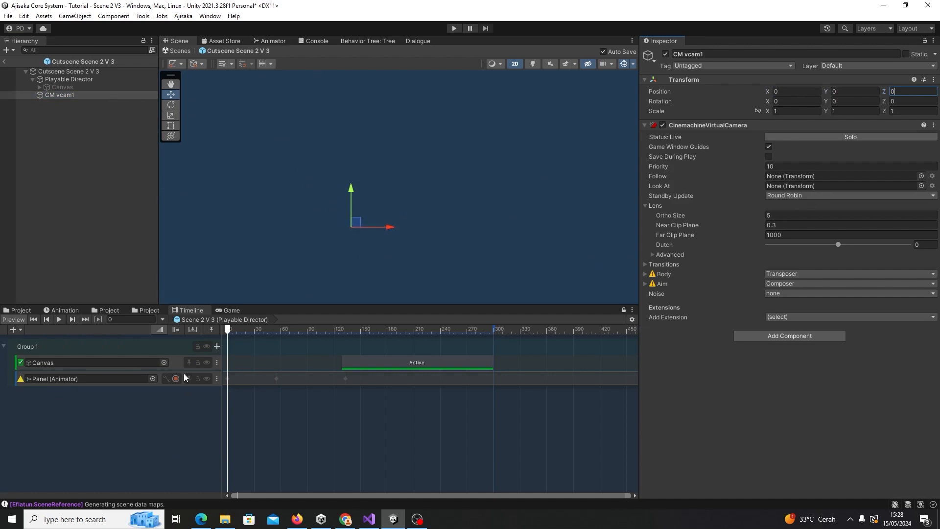
left_click_drag(232, 335, 104, 331)
- Rename the CM vcam1 object as Virtual Camera
right_click(54, 94)
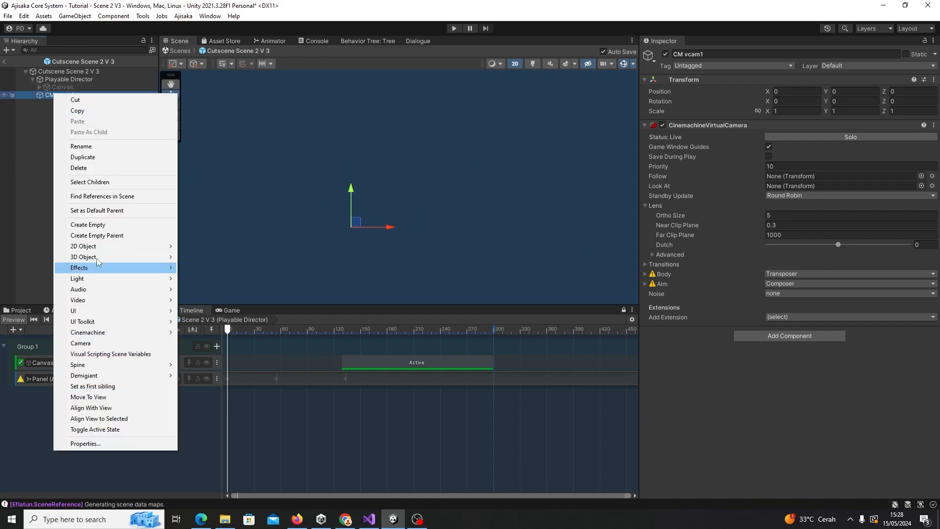
left_click(96, 147)
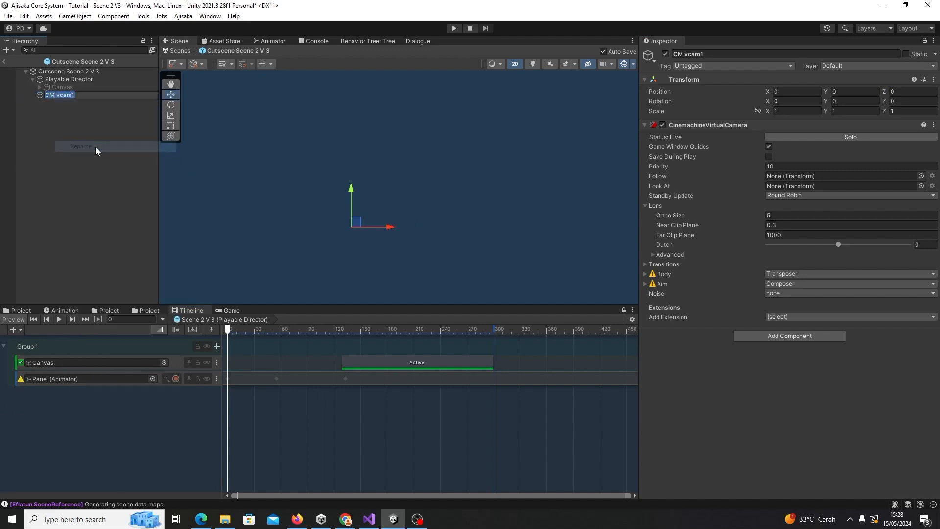
type("Virtual Camera")
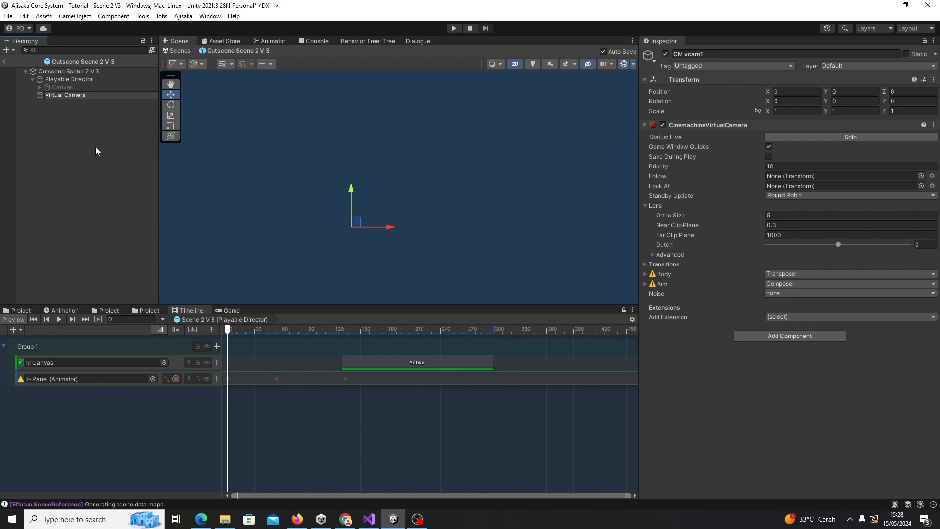
key("Return")
left_click(98, 127)
- Add an Animation Track bound to the Virtual Camera to the cutscene timeline
left_click_drag(64, 94, 90, 421)
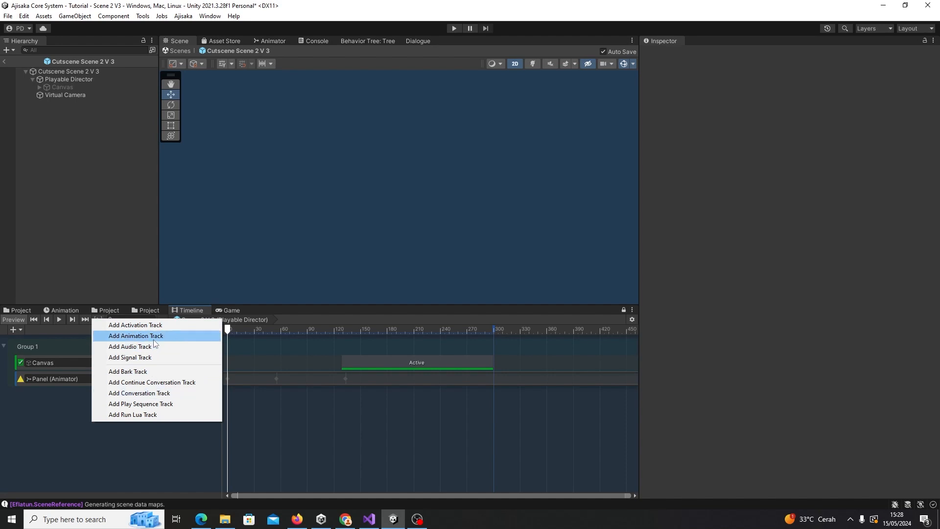
left_click(153, 340)
left_click(69, 394)
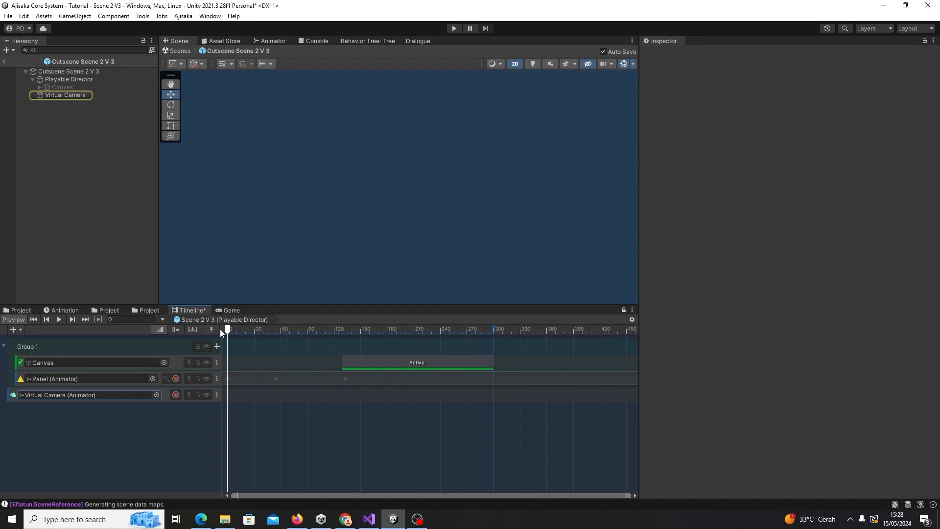
mouse_move(227, 329)
left_mouse_down()
mouse_move(274, 329)
mouse_move(223, 327)
left_mouse_up()
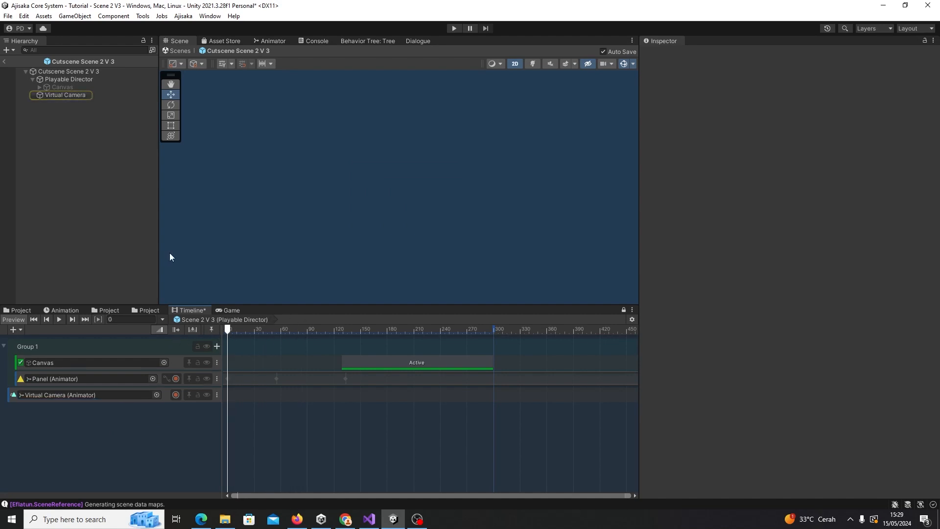
- Leave prefab editing and place the Cutscene Scene 2 V 3 prefab from the Tutorial Cutscene folder in the Tutorial - Scene 2 V3 scene
left_click(65, 95)
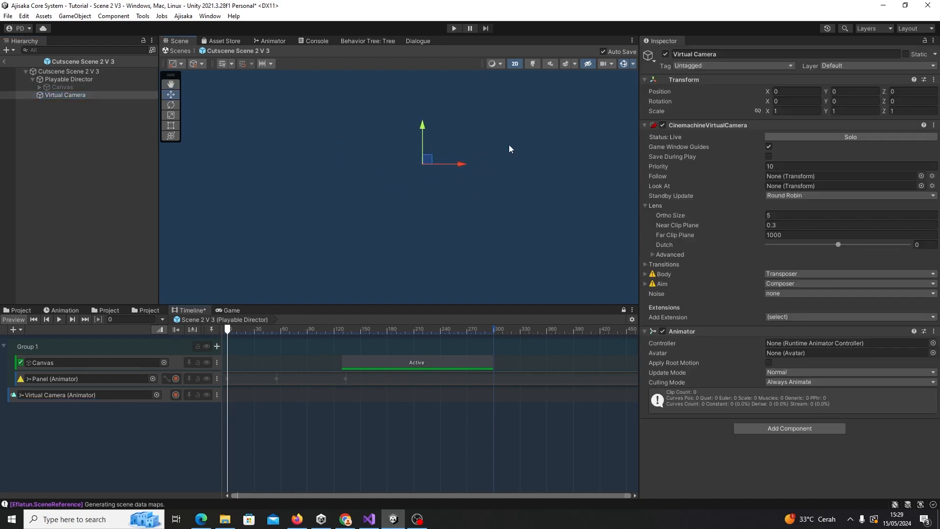
middle_click_drag(463, 162, 494, 176)
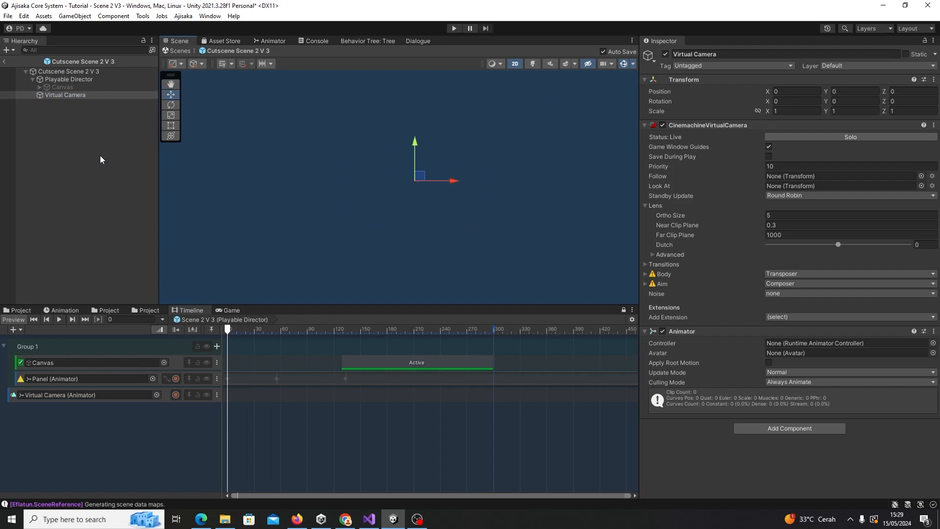
left_click(6, 61)
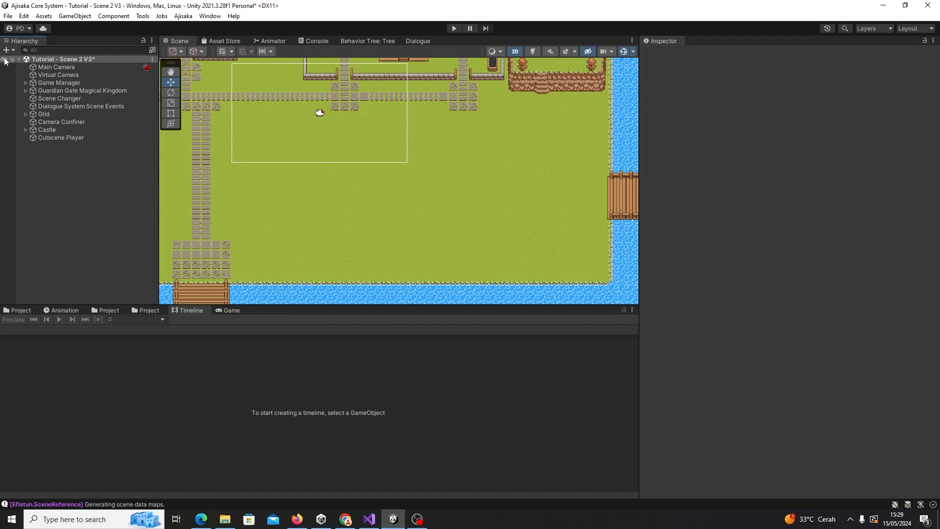
left_click(142, 310)
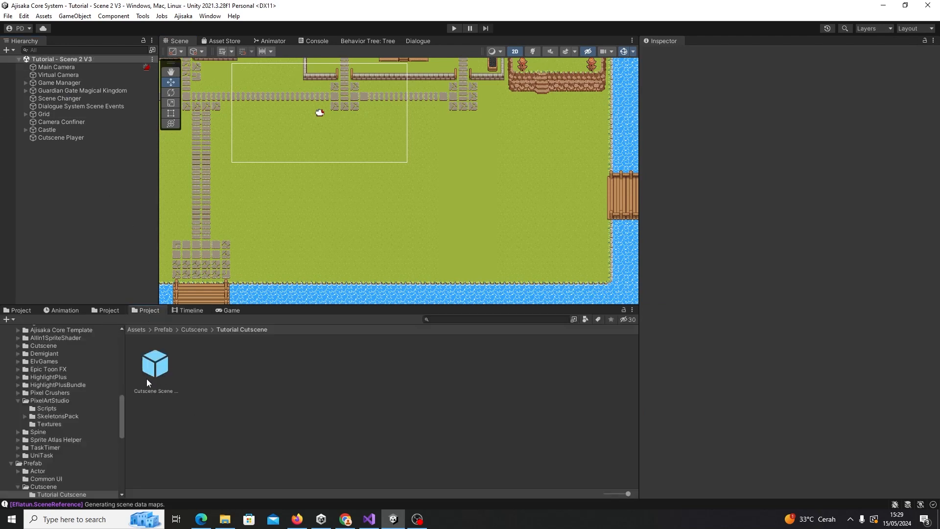
left_click_drag(147, 378, 82, 185)
key("f")
left_click(74, 199)
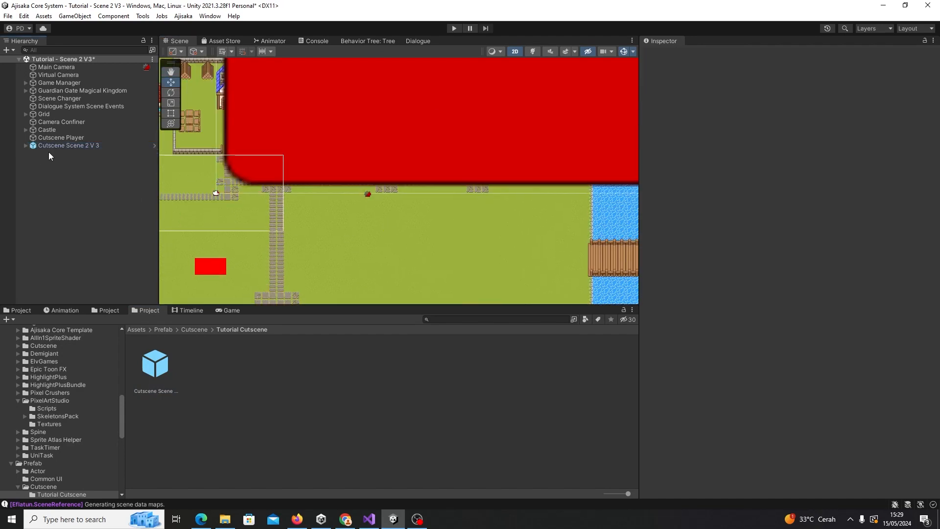
- Show the timeline of the placed cutscene's Playable Director and lock the Timeline view to it
left_click(50, 146)
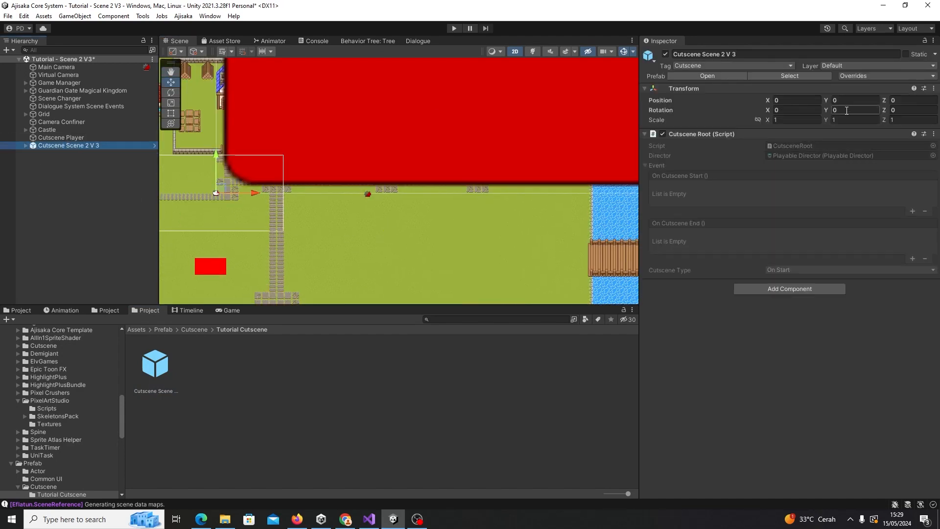
scroll(570, 151, "down", 2)
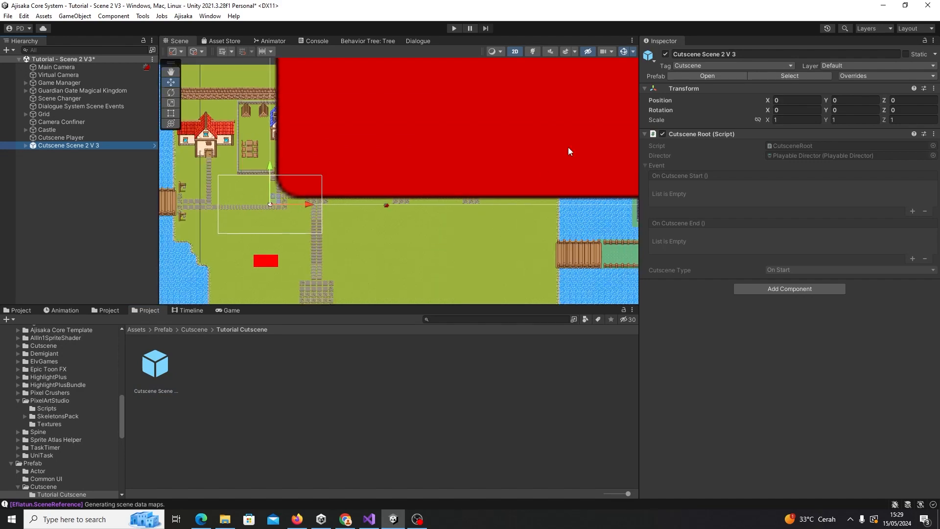
left_click(25, 145)
left_click(75, 155)
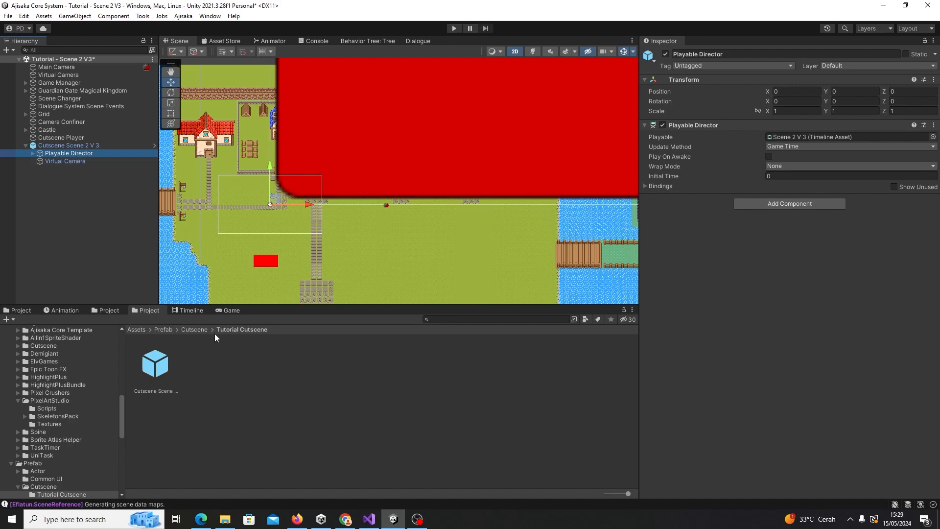
left_click(187, 313)
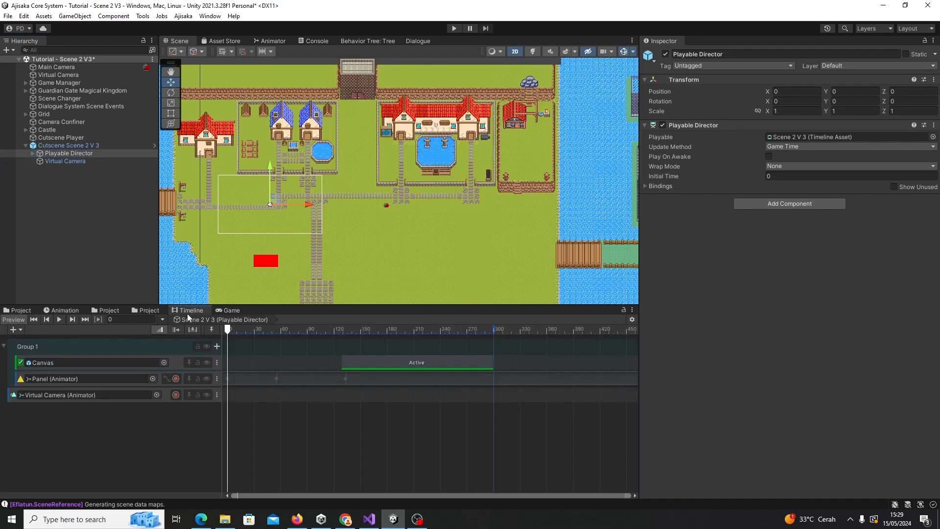
left_click(624, 309)
scroll(353, 213, "up", 2)
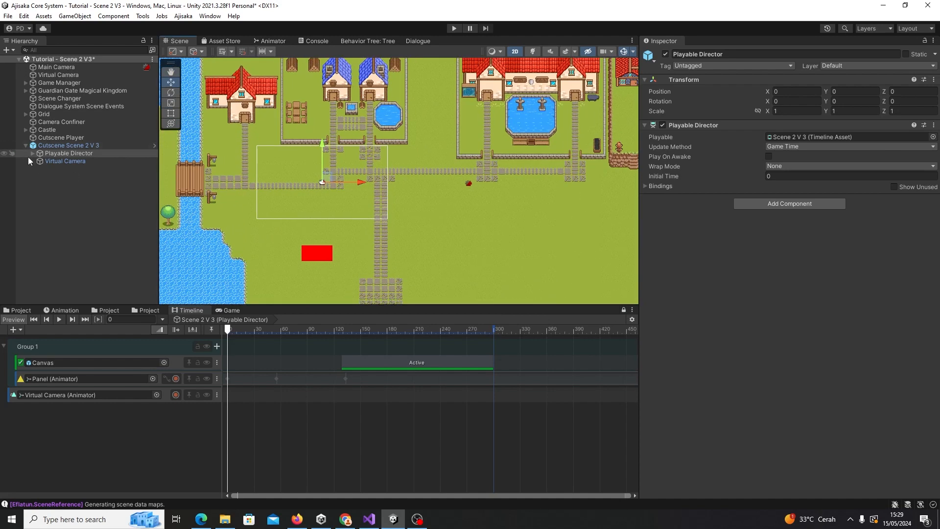
- Start recording on the cutscene's Virtual Camera animation track at frame 0, with the Virtual Camera selected
left_click(46, 161)
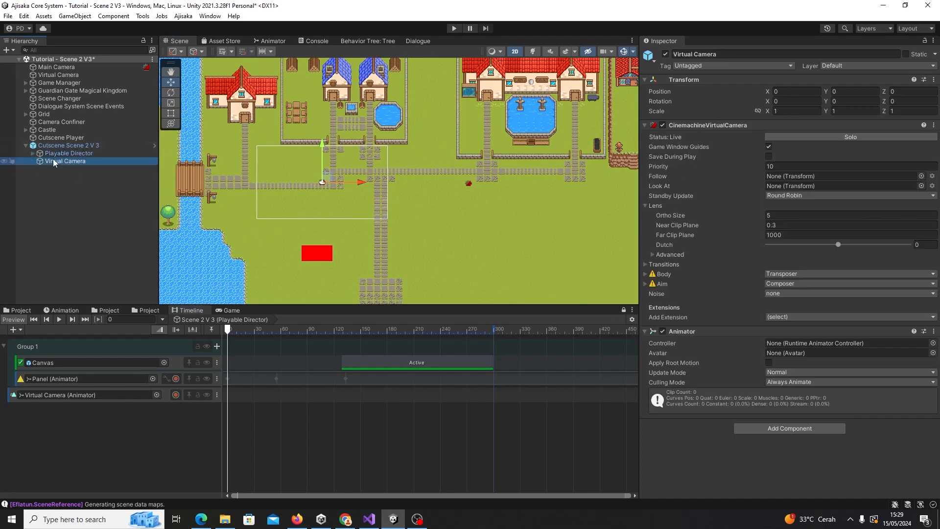
left_click(57, 153)
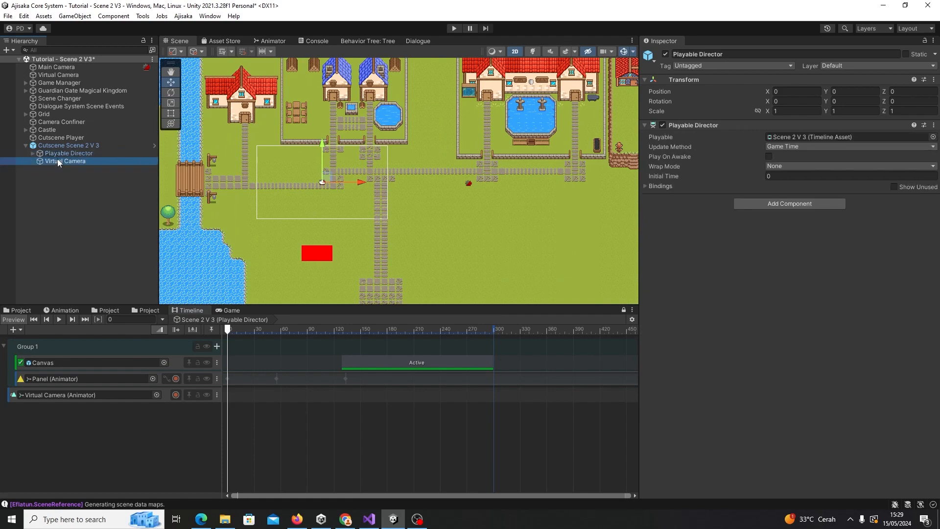
left_click(57, 160)
middle_click_drag(342, 224, 398, 213)
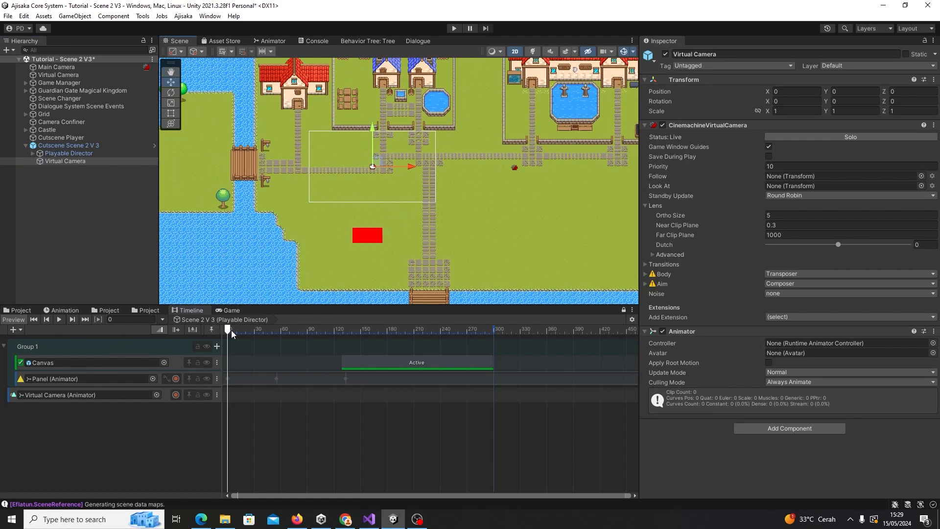
left_click_drag(231, 330, 169, 334)
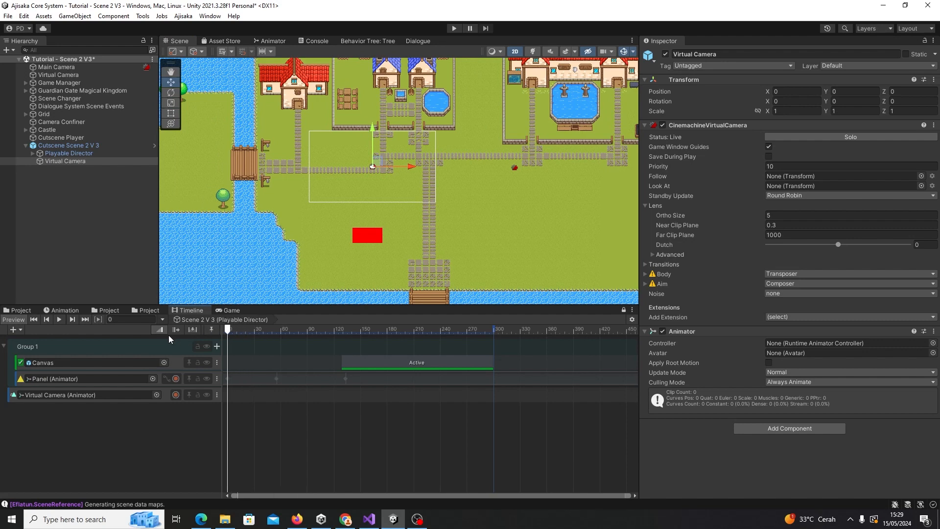
left_click(175, 395)
left_click(78, 161)
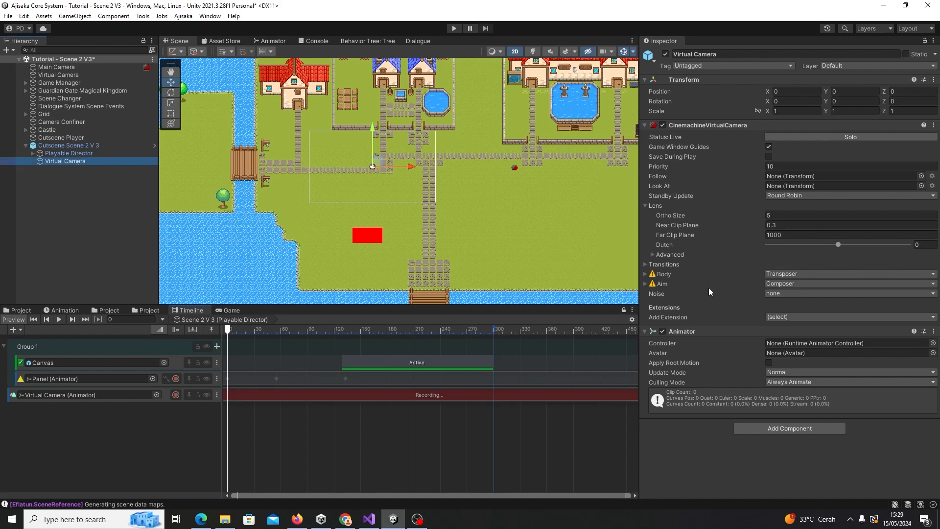
- Collapse the Lens settings and compare the scene's Virtual Camera settings with those of the cutscene's Virtual Camera
left_click(647, 204)
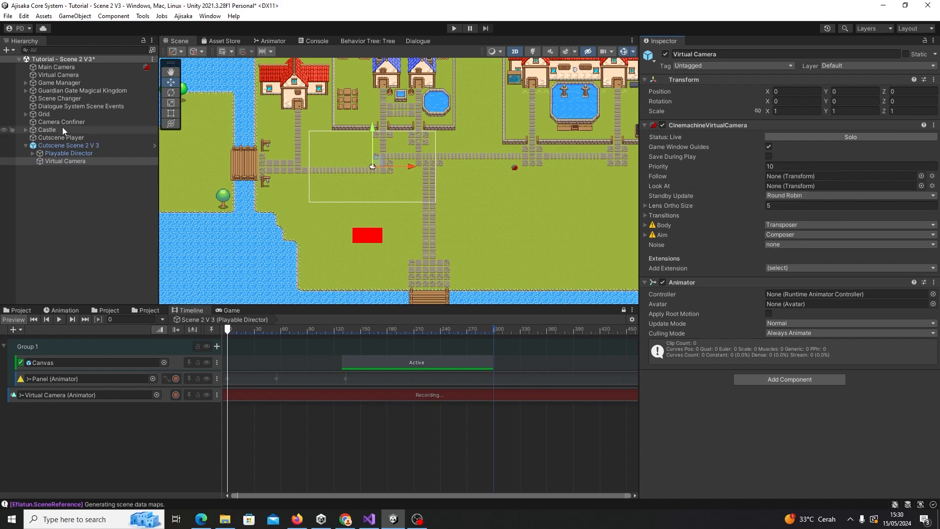
left_click(76, 76)
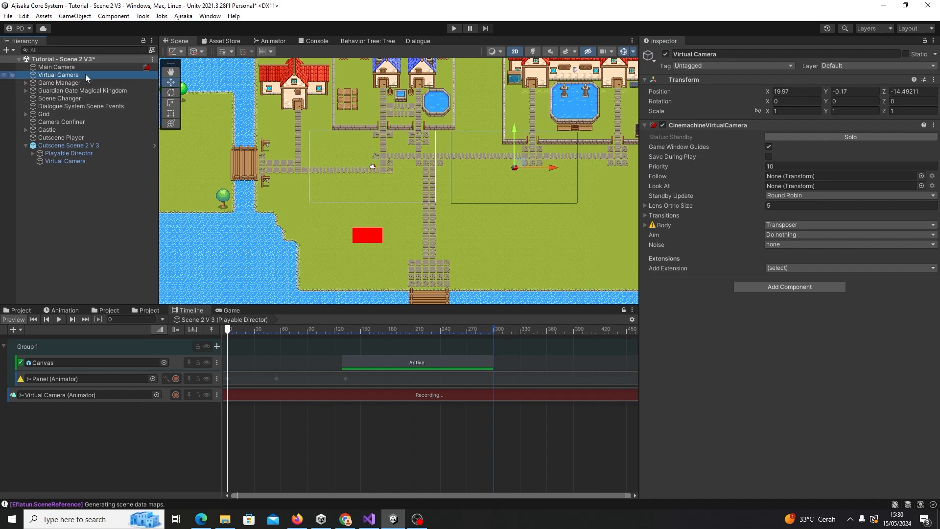
left_click(66, 146)
left_click(66, 161)
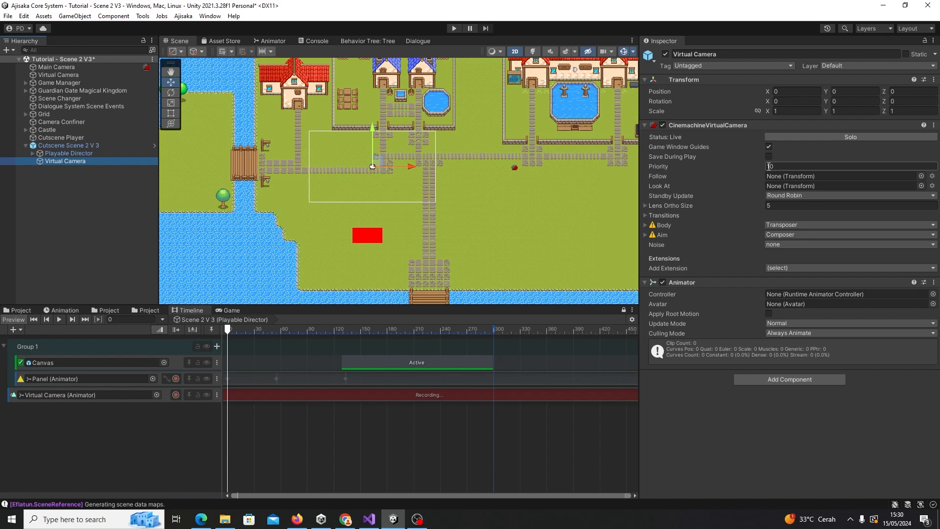
- Key the cutscene Virtual Camera's Priority at 50 on frame 0 of its recording animation track
key("Return")
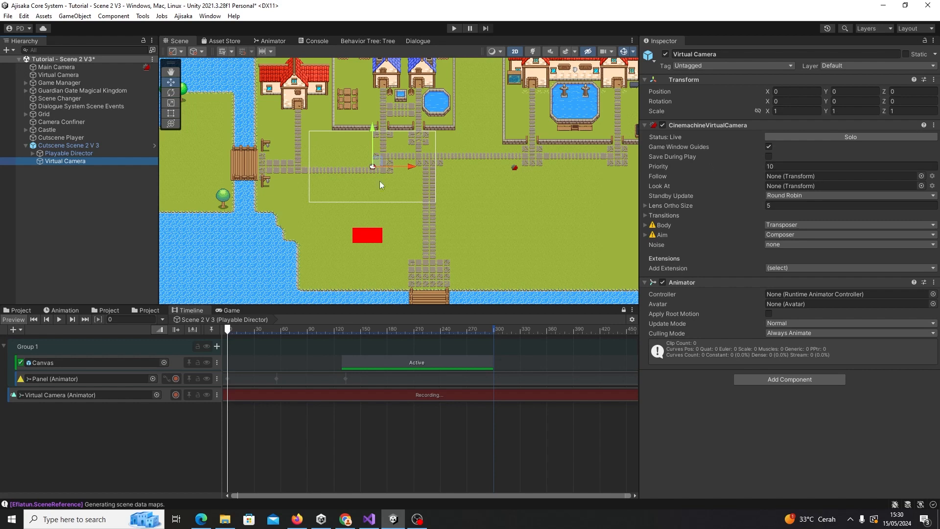
left_click(92, 73)
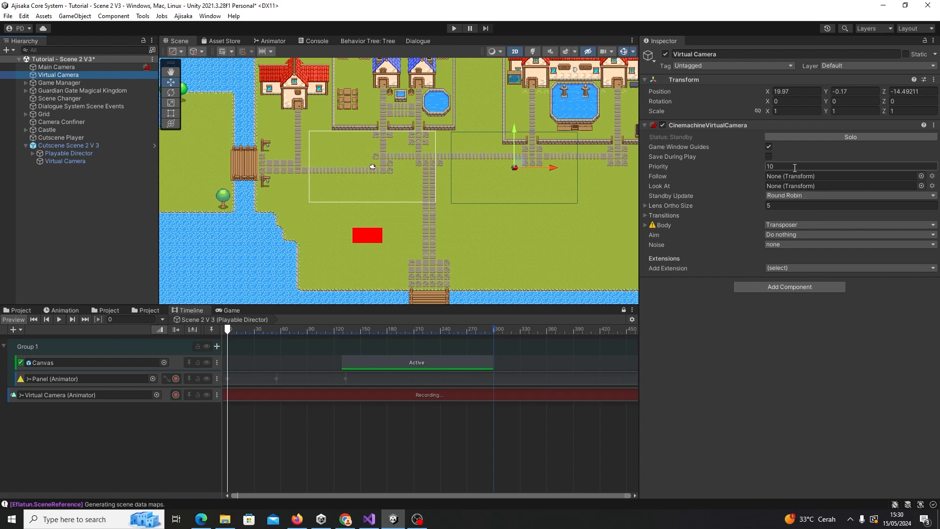
left_click(65, 161)
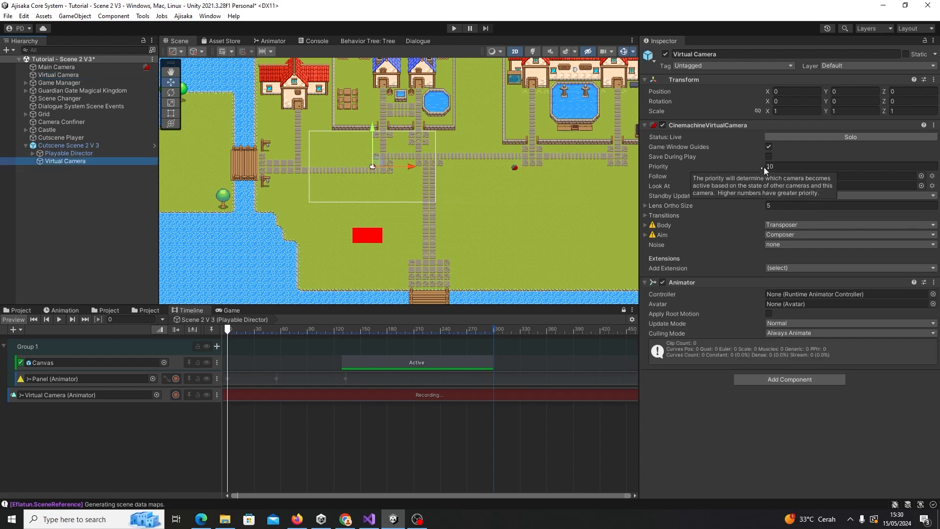
left_click(791, 167)
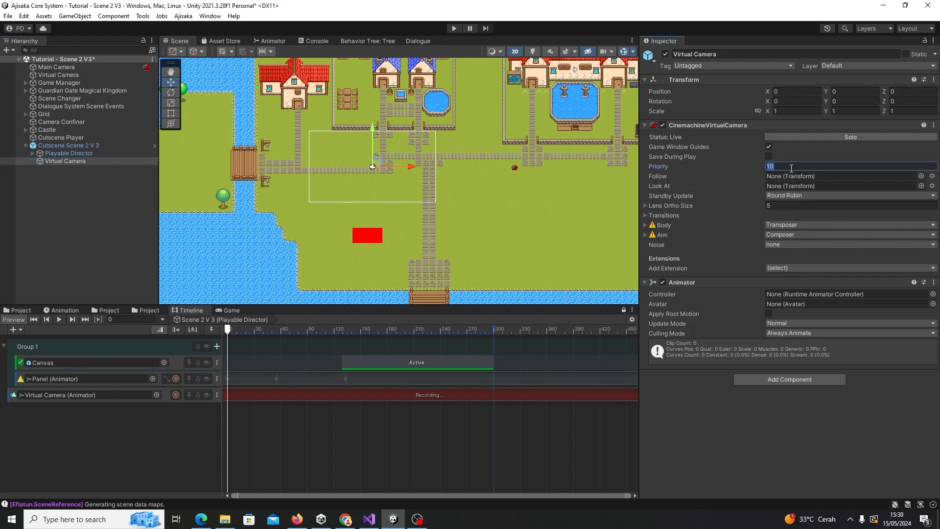
type("50")
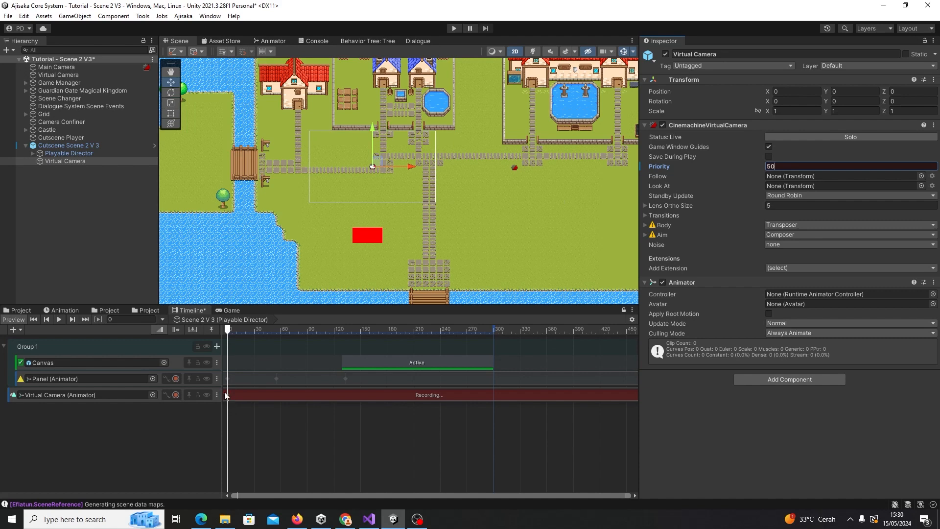
scroll(230, 397, "up", 4)
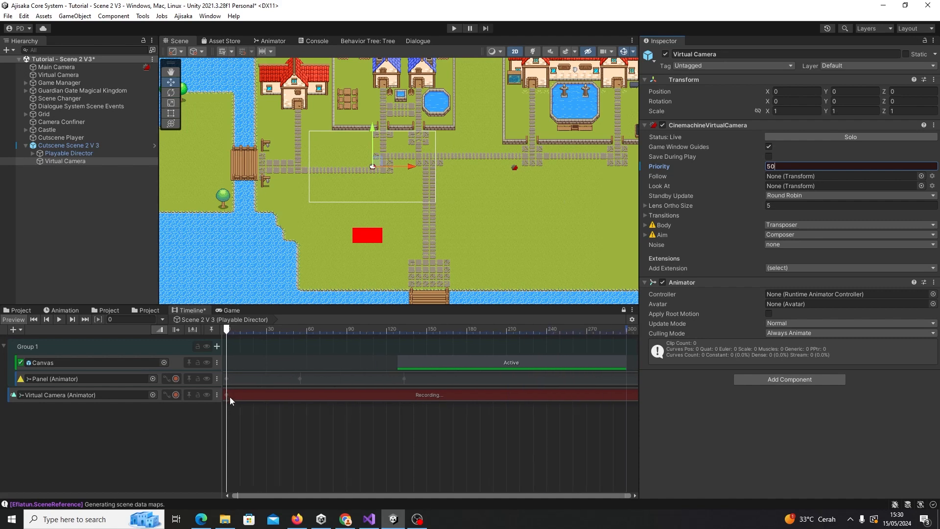
scroll(230, 398, "up", 2)
left_click(255, 495)
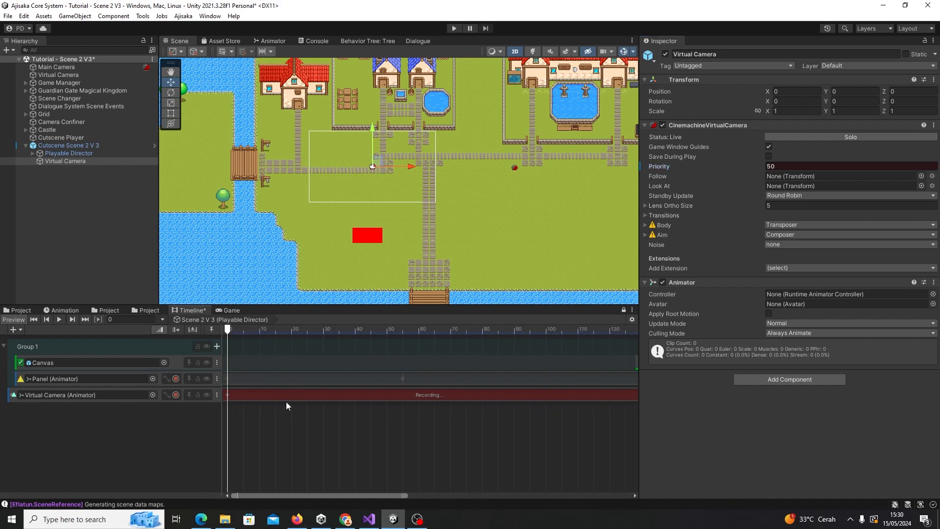
scroll(289, 394, "down", 3)
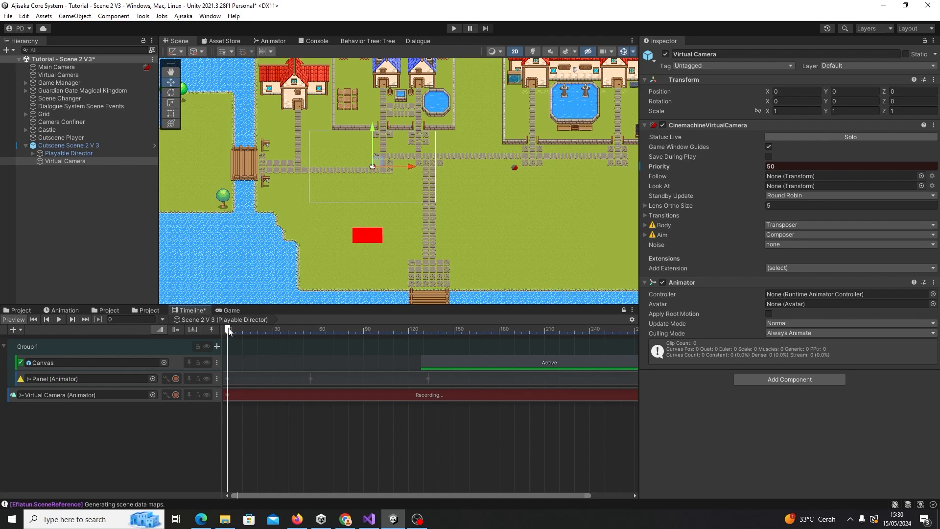
- Key the cutscene Virtual Camera's position at frame 23 at about X 1.96, Y -0.88
left_click_drag(230, 330, 263, 332)
scroll(361, 160, "down", 2)
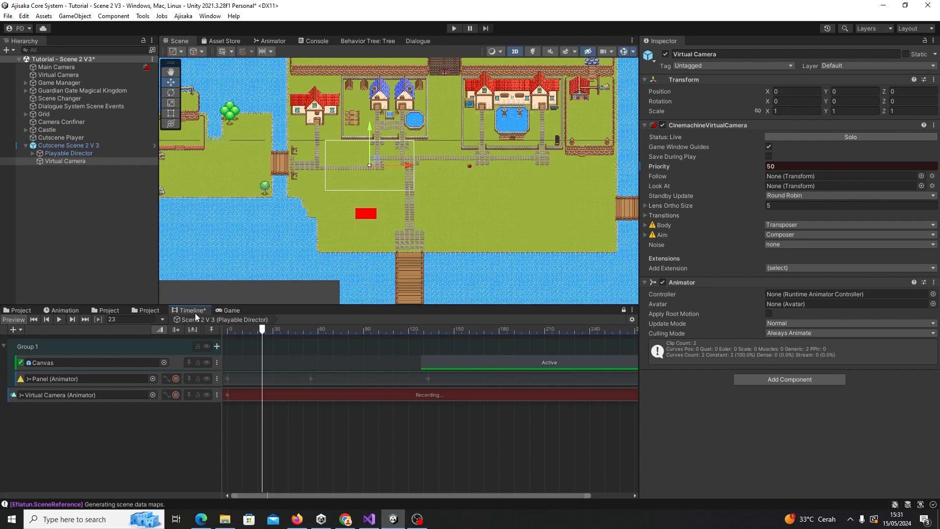
mouse_move(376, 164)
left_mouse_down()
mouse_move(416, 159)
mouse_move(386, 165)
left_mouse_up()
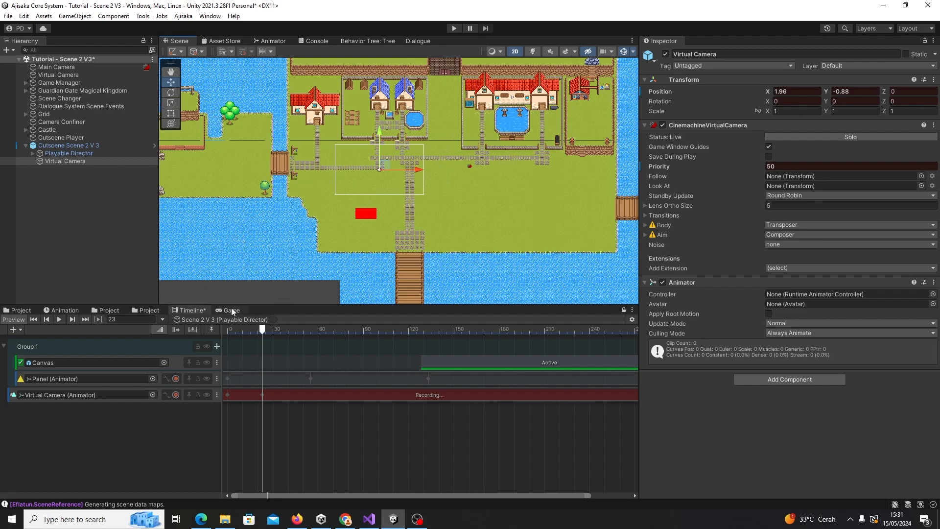
- Dock the Game view beside the Scene view so the camera output shows together with the timeline
left_click_drag(231, 310, 737, 54)
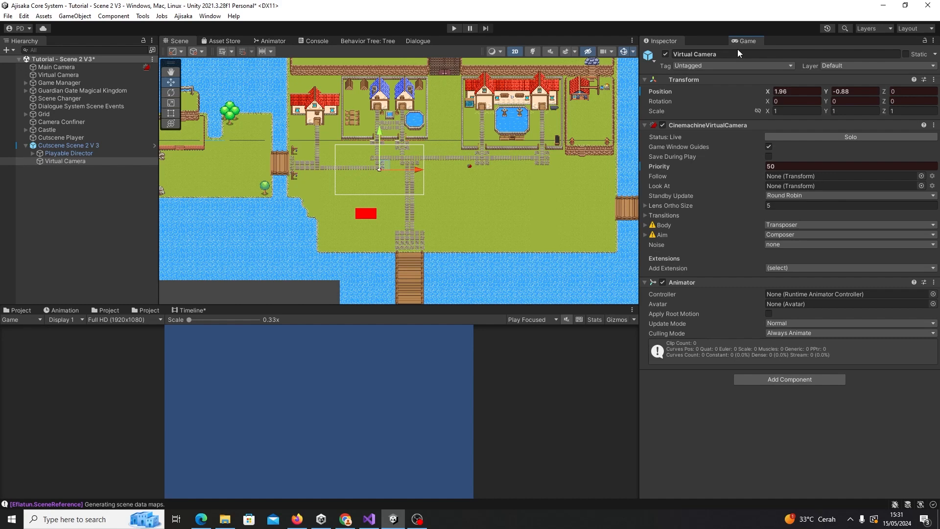
left_click_drag(737, 49, 605, 98)
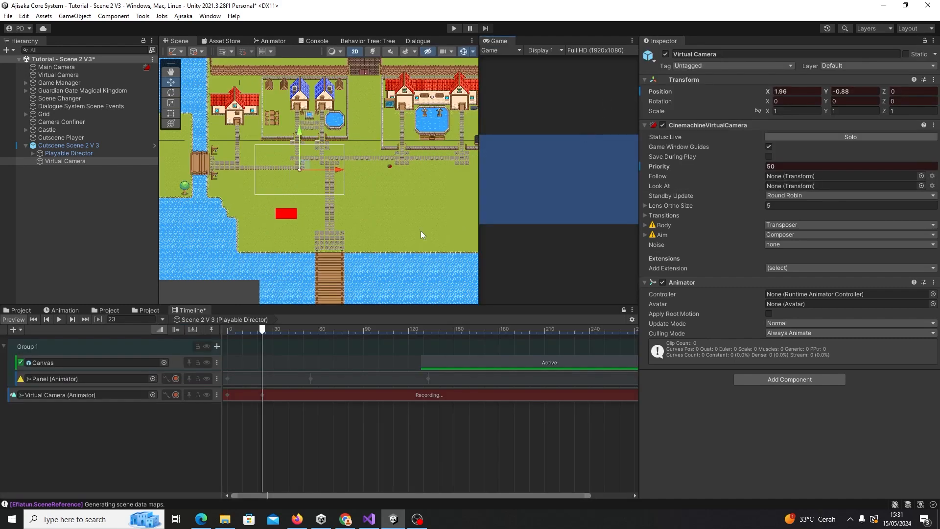
scroll(369, 231, "down", 4)
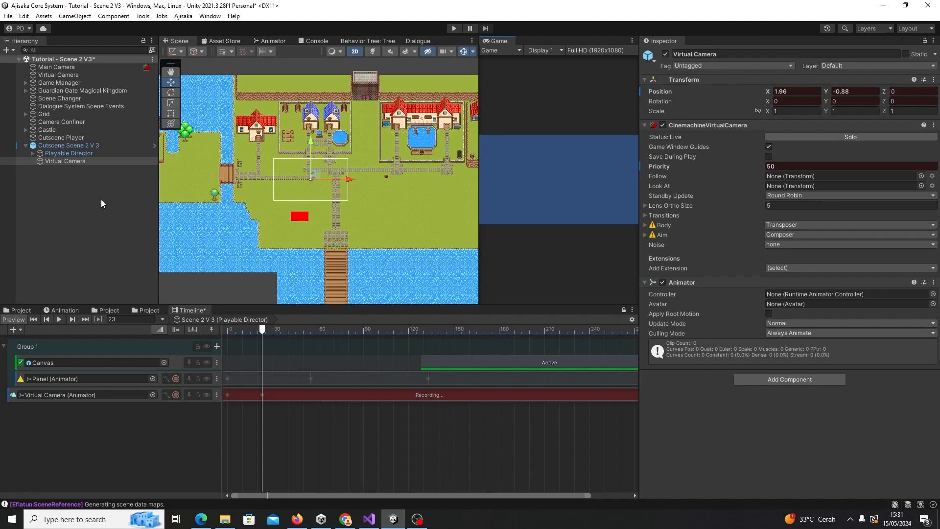
- Reposition the cutscene Virtual Camera at frame 23 to about X 3.17, Y -0.6, and set its Position Z to -1
left_click(74, 162)
scroll(377, 199, "up", 5)
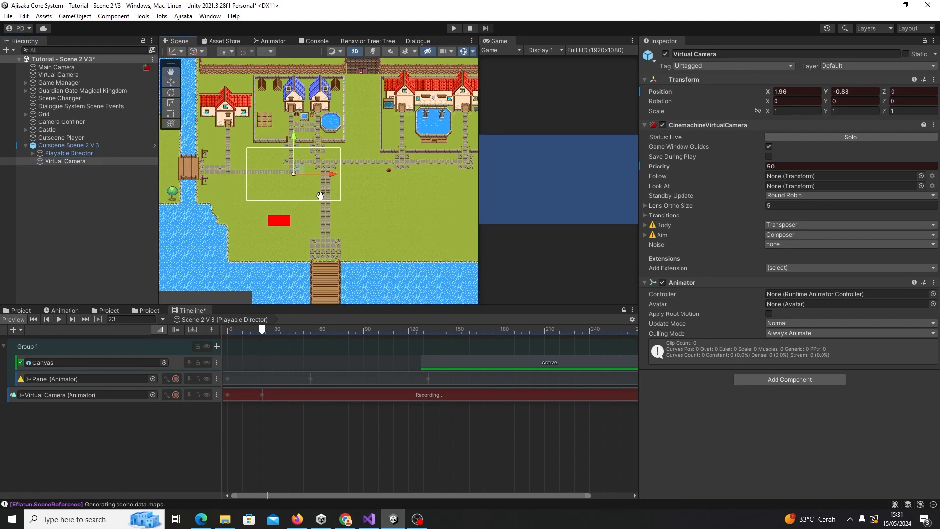
scroll(320, 196, "up", 5)
mouse_move(314, 163)
left_mouse_down()
mouse_move(307, 160)
mouse_move(323, 161)
left_mouse_up()
mouse_move(885, 92)
left_mouse_down()
mouse_move(915, 92)
mouse_move(878, 96)
mouse_move(894, 93)
mouse_move(886, 100)
left_mouse_up()
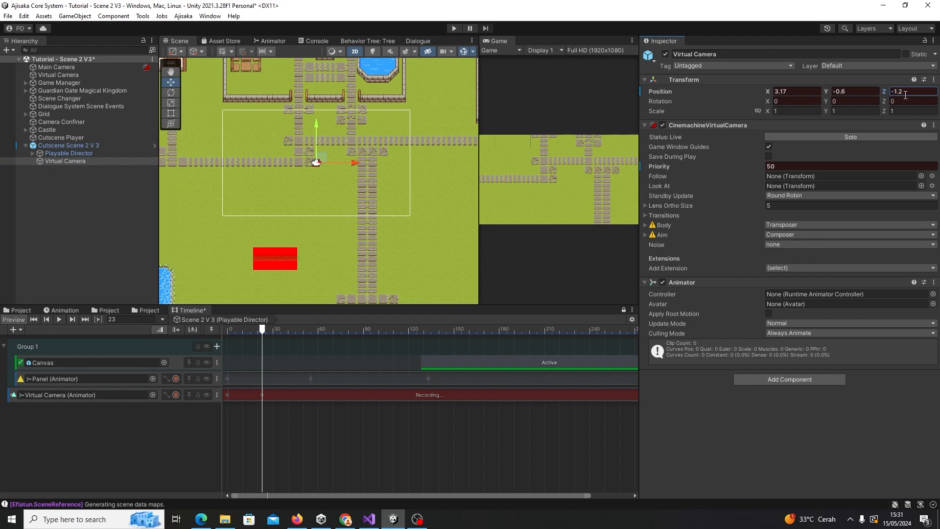
left_click(909, 93)
type("-1")
- Key the Virtual Camera at frame 82 over the red-roofed house beside the river, at about X -12.55, Y 10.95
left_click_drag(262, 334, 351, 336)
scroll(353, 196, "down", 3)
left_click_drag(358, 179, 273, 118)
middle_click_drag(269, 96, 325, 162)
left_click_drag(324, 163, 285, 153)
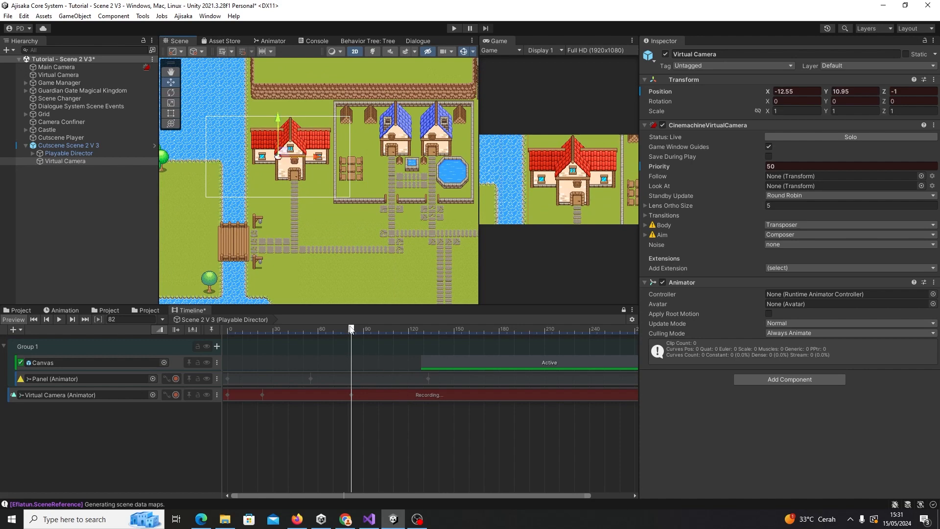
- Key the Virtual Camera at frame 120 over the paths south of the round pond, at about X 6.89, Y 2.44
left_click_drag(351, 329, 409, 329)
scroll(356, 203, "down", 2)
middle_click_drag(357, 203, 340, 182)
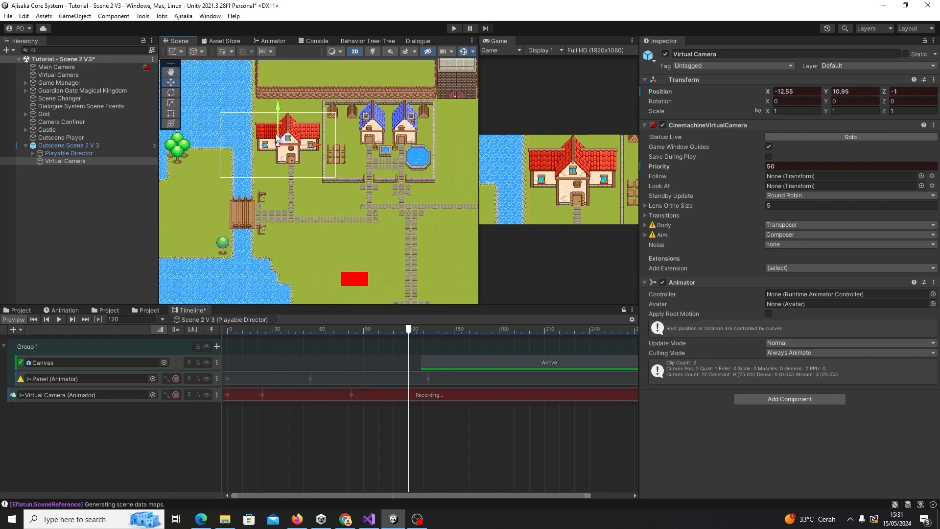
left_click_drag(287, 139, 412, 191)
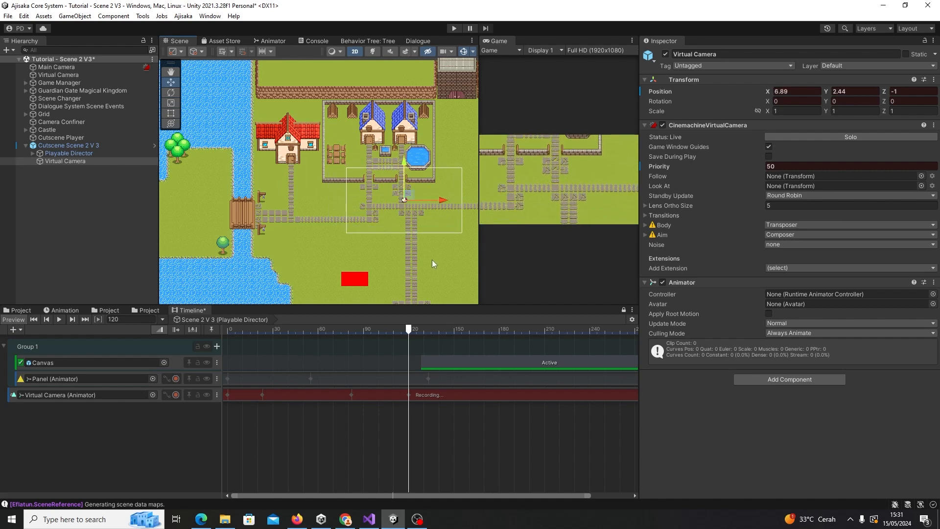
middle_click_drag(433, 284, 381, 268)
scroll(382, 270, "up", 2)
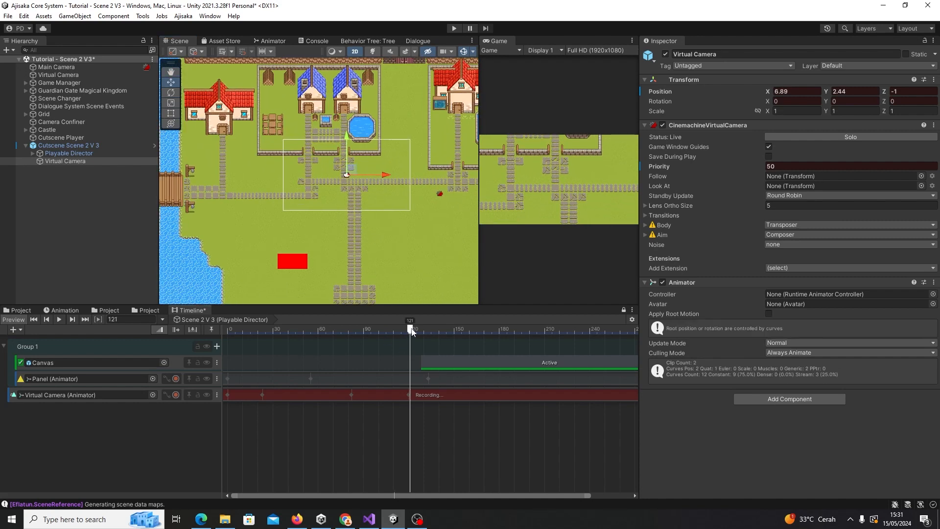
- Key the Virtual Camera's Priority at 0 on frame 125 and stop recording on its track
left_click_drag(409, 332, 416, 330)
left_click(829, 166)
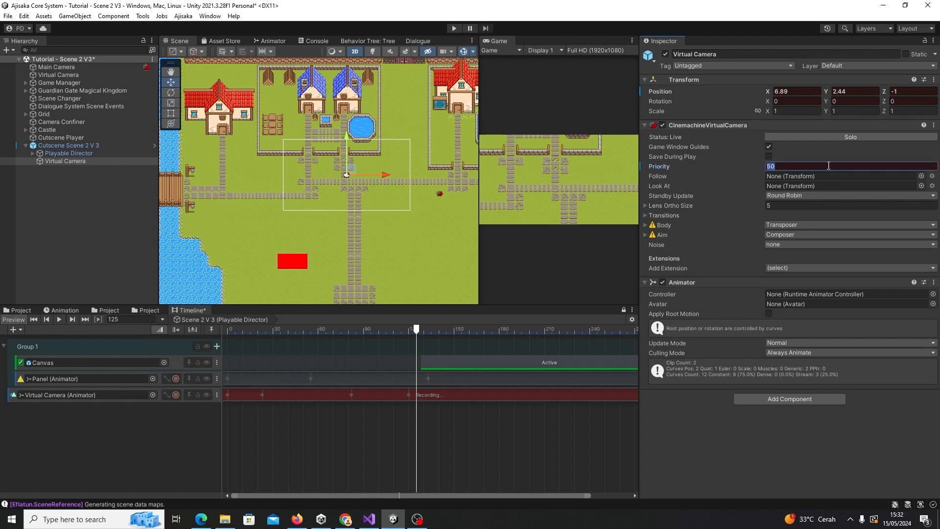
type("0")
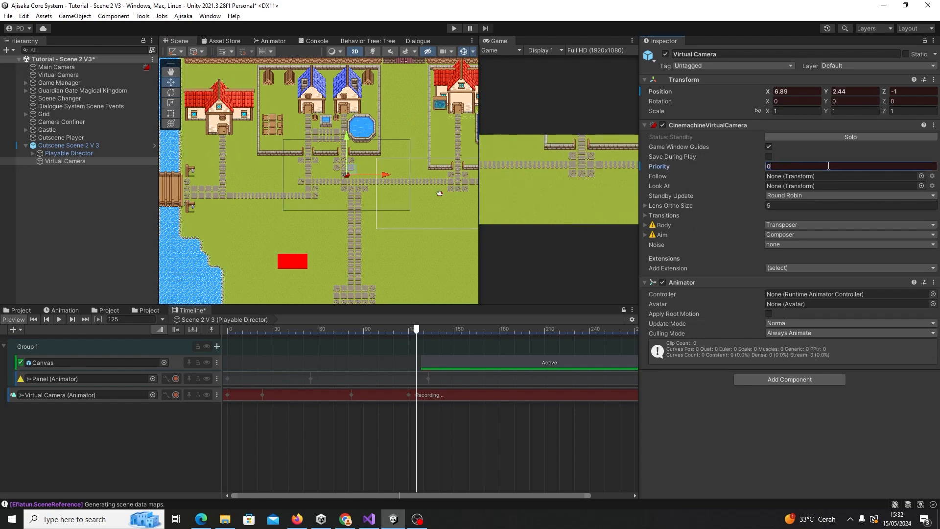
left_click(176, 395)
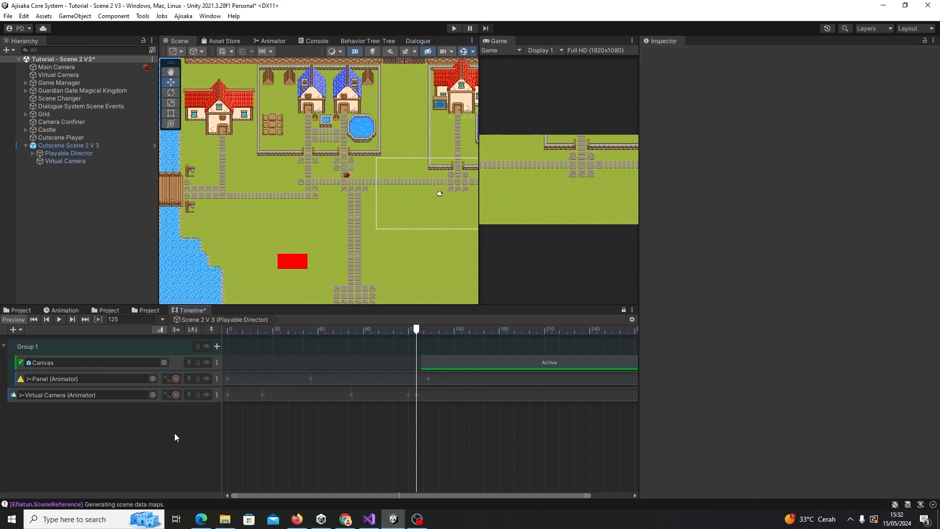
- Apply all overrides of the Cutscene Scene 2 V 3 instance to its prefab and save the scene
left_click(80, 146)
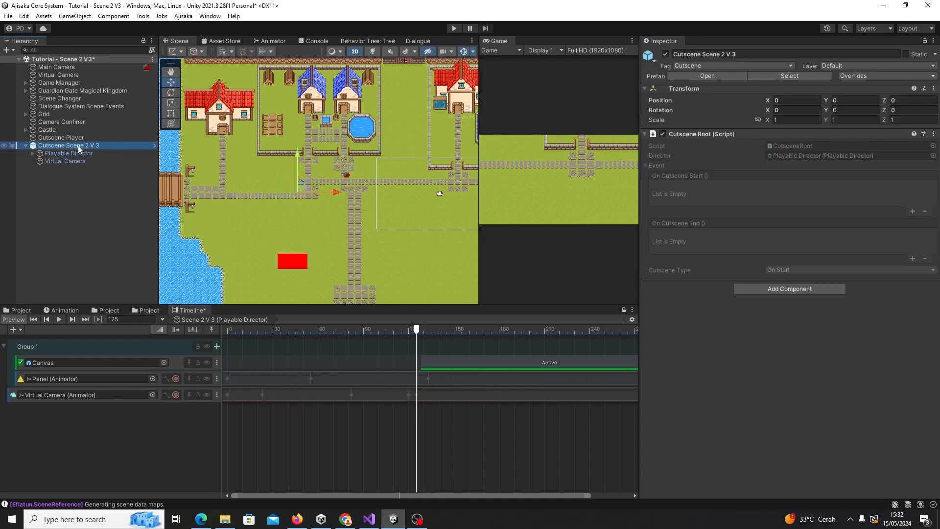
left_click(862, 76)
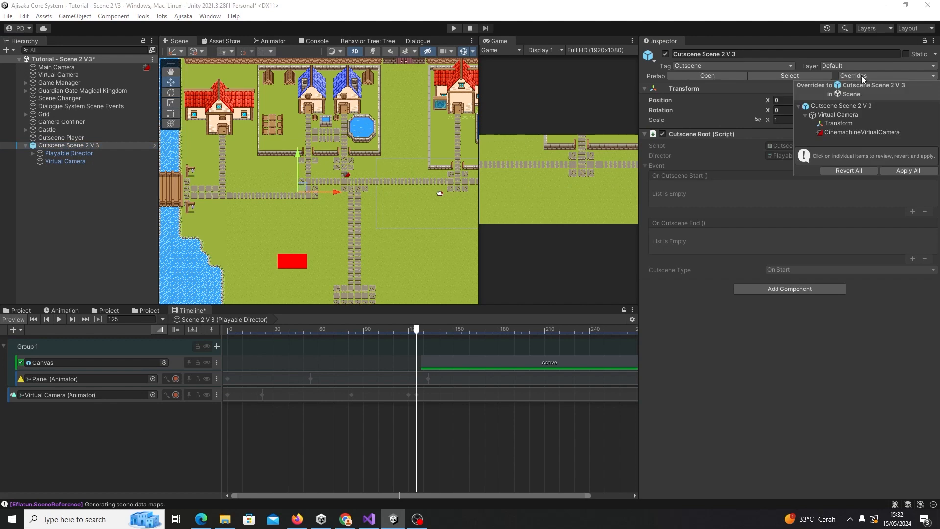
left_click(905, 170)
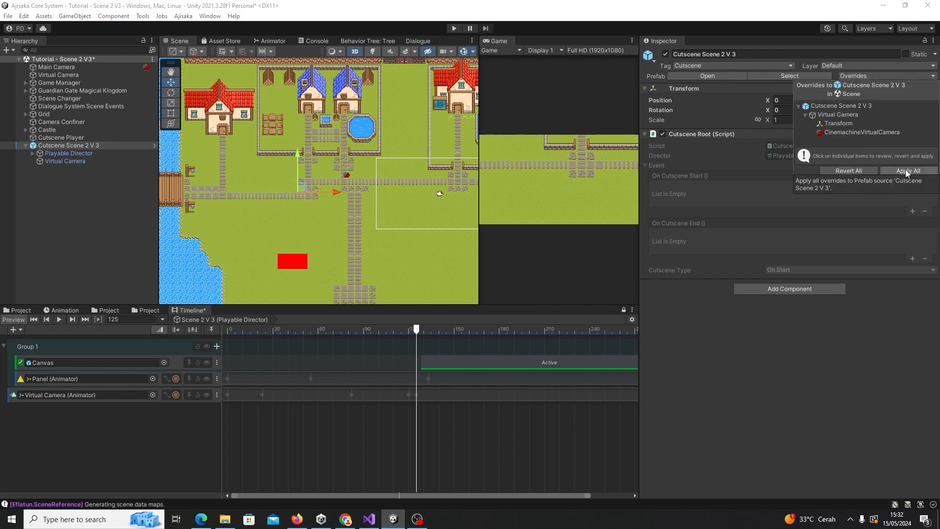
left_click(81, 178)
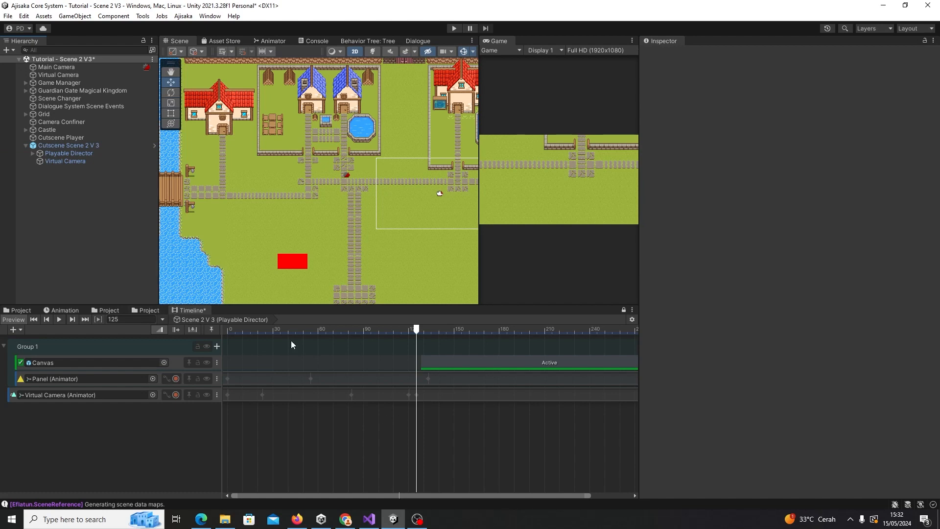
key("ctrl+s")
- Show the Tutorial Cutscene folder's contents and delete the Cutscene Scene 2 V 3 instance from the scene
left_click(160, 309)
left_click(81, 145)
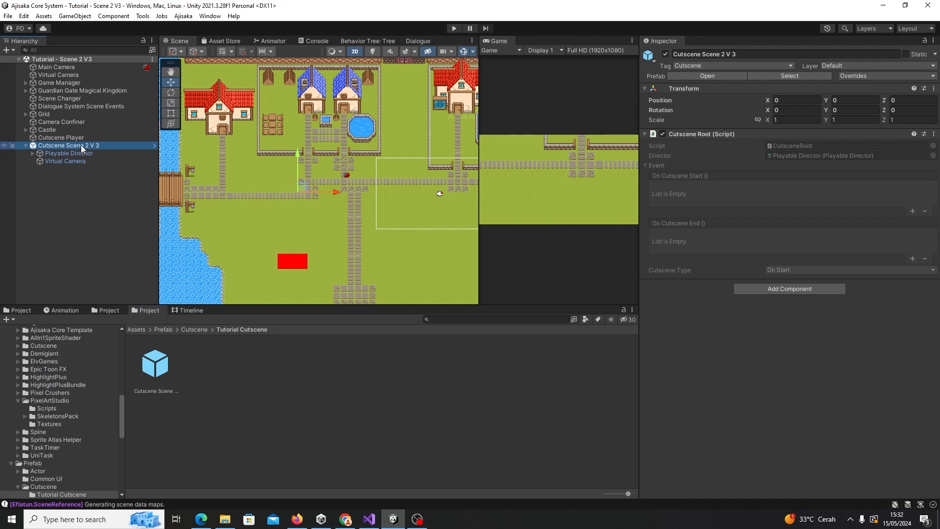
key("Delete")
- Play-test the scene with an enlarged Game view, walking the character down to the red Cutscene Player trigger, and stop playing
left_click(72, 139)
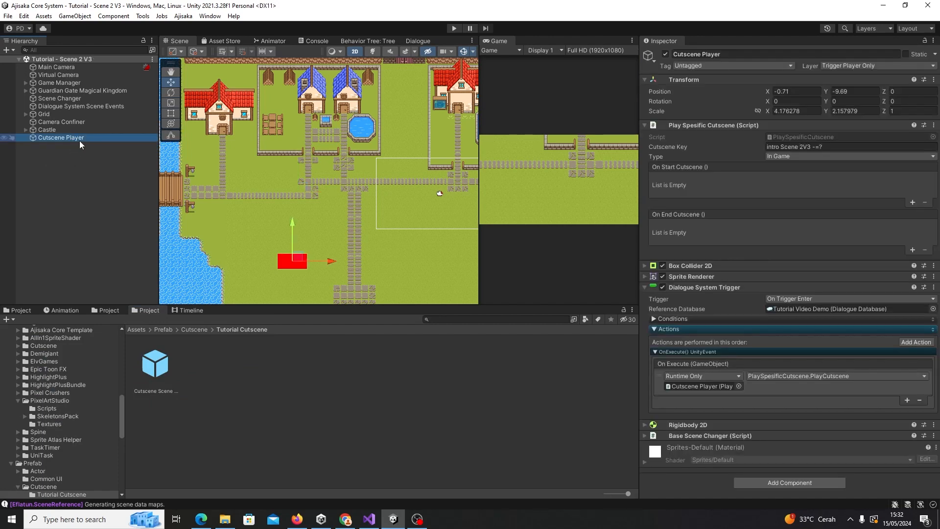
scroll(328, 184, "up", 5)
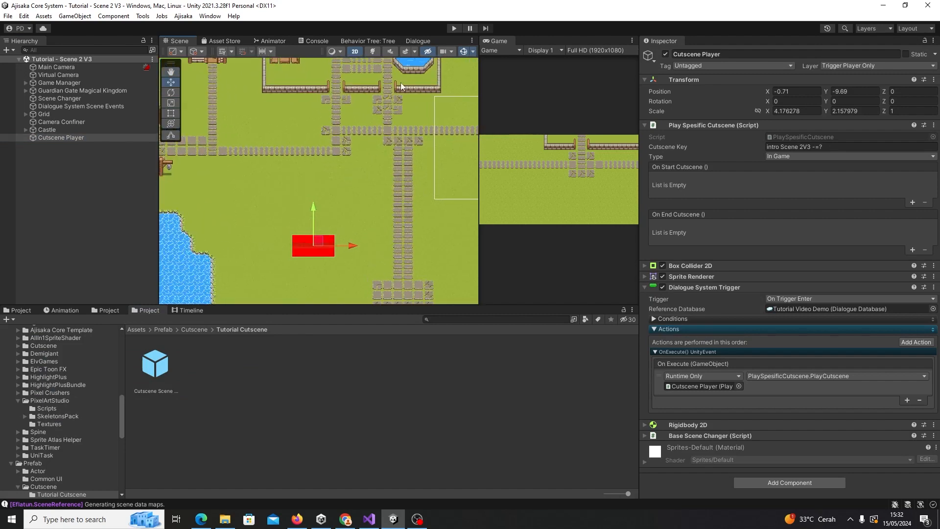
left_click(454, 29)
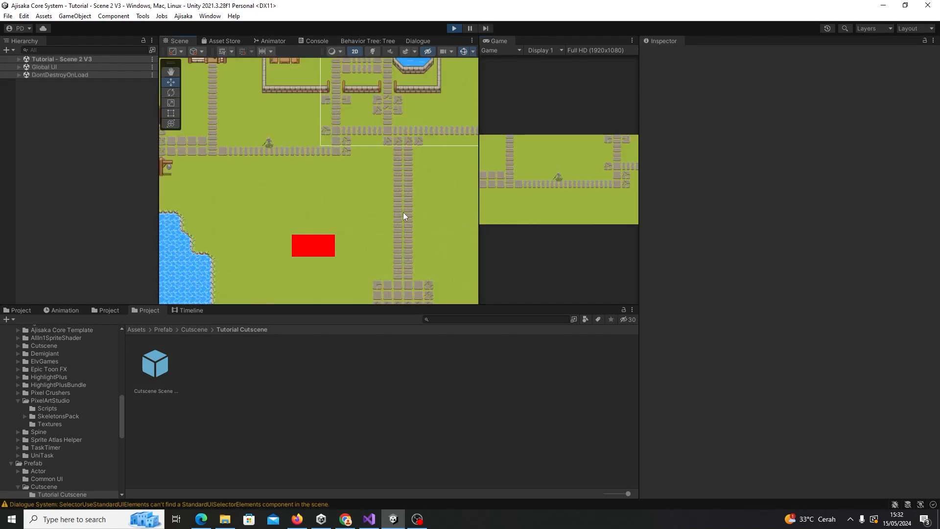
key("d")
key("s")
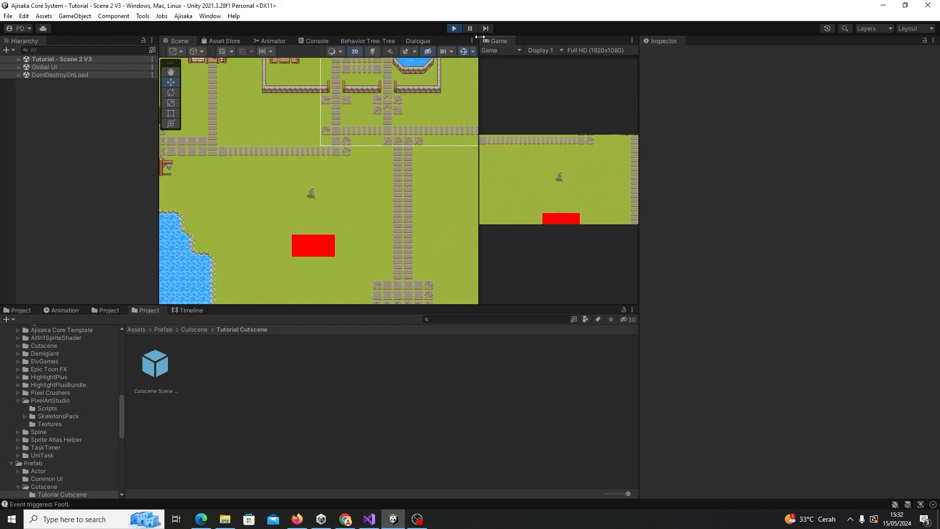
left_click_drag(479, 88, 271, 90)
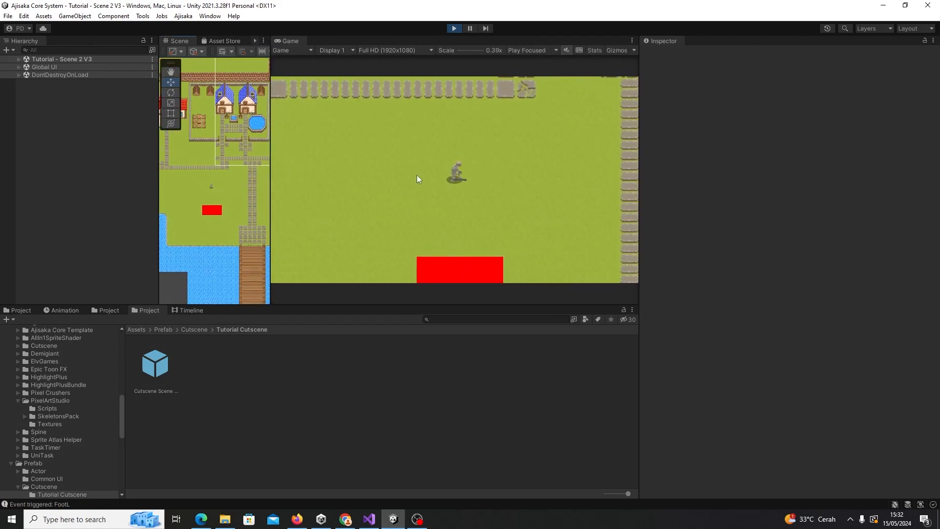
key("s")
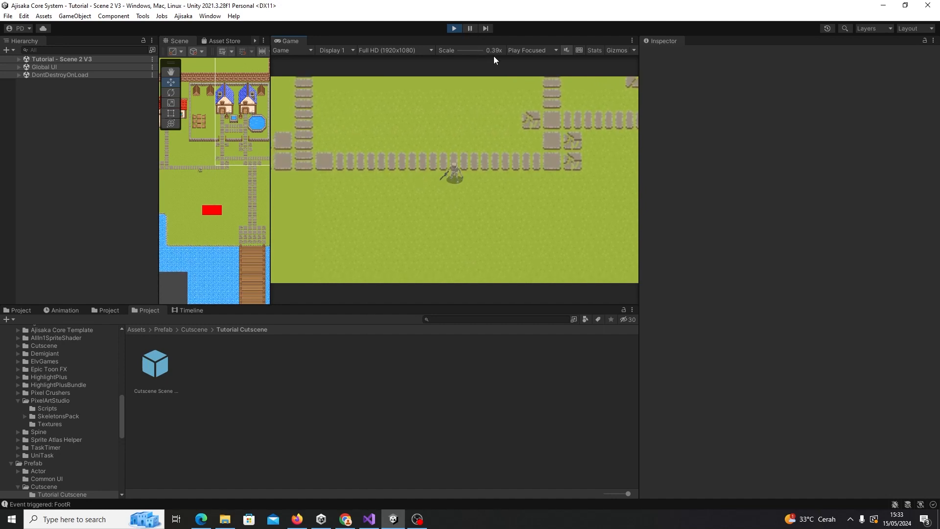
left_click(454, 28)
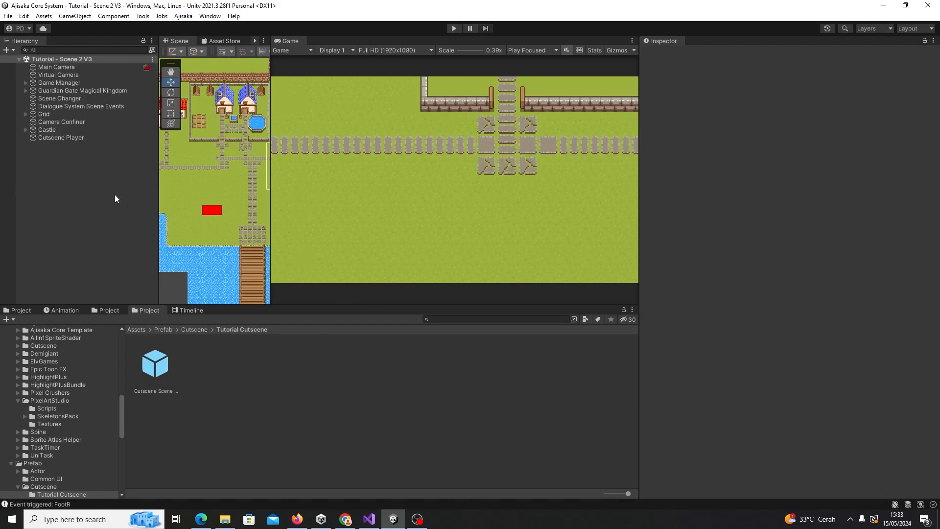
- Place the Cutscene Scene 2 V 3 prefab in the scene again, widen the Scene view, and show the instance's child objects
left_click_drag(155, 365, 87, 235)
left_click_drag(59, 169, 59, 169)
left_click_drag(271, 230, 468, 219)
left_click(26, 146)
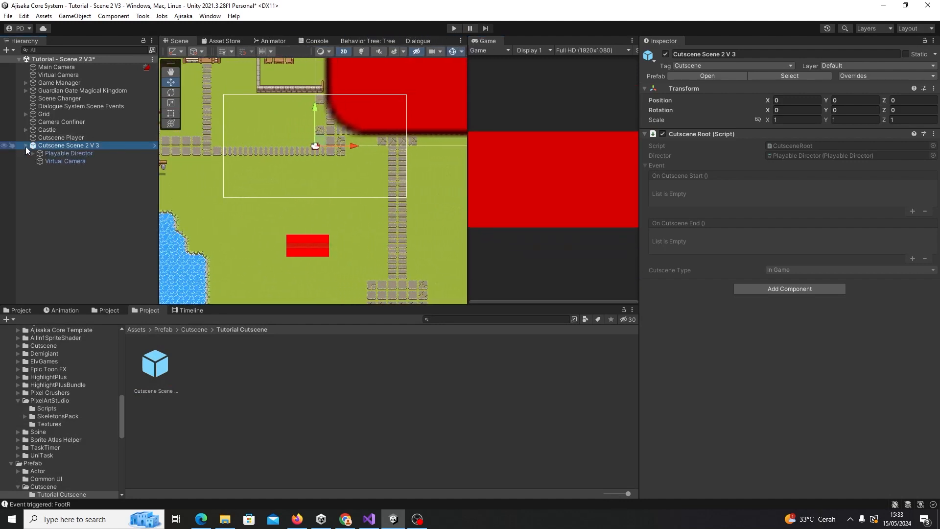
- Open the Playable Director's timeline, lock the Timeline view to it, and scrub through the camera animation from frame 0
left_click(186, 312)
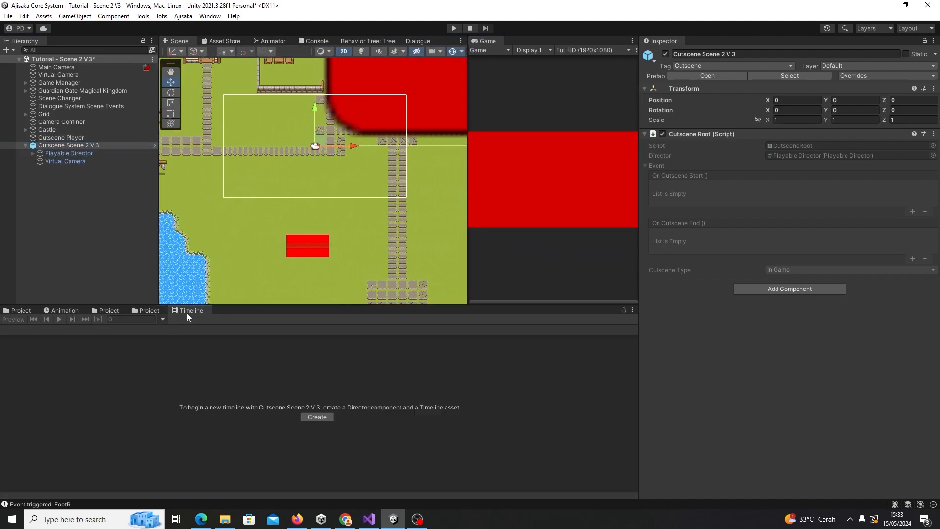
left_click(51, 154)
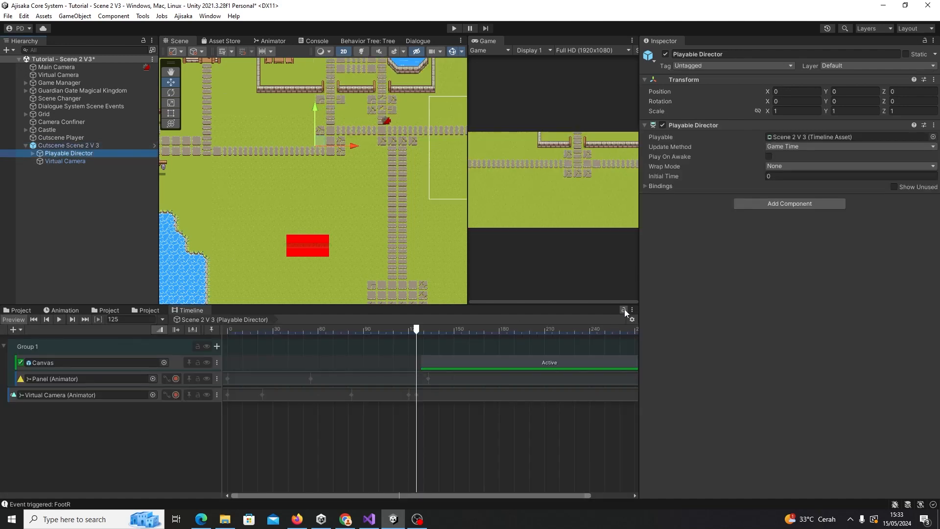
left_click(624, 311)
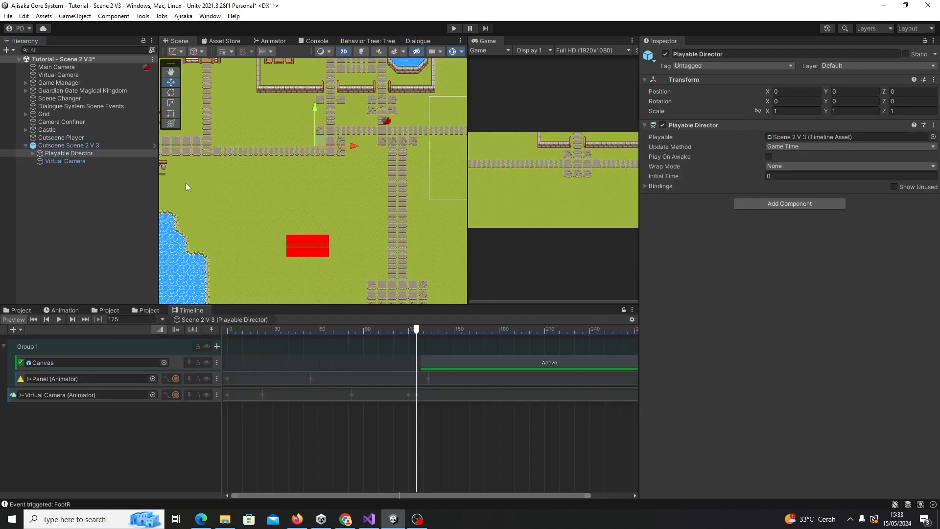
scroll(378, 302, "down", 2)
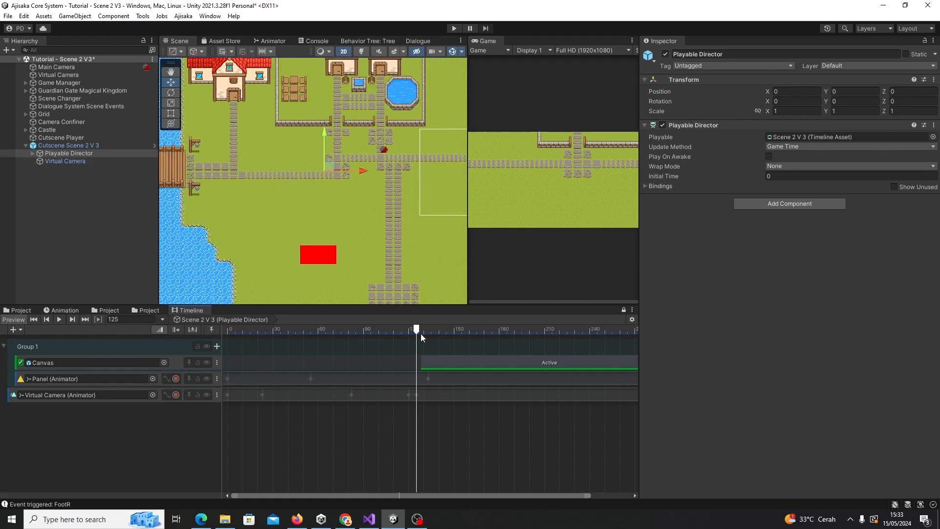
left_click_drag(421, 333, 133, 370)
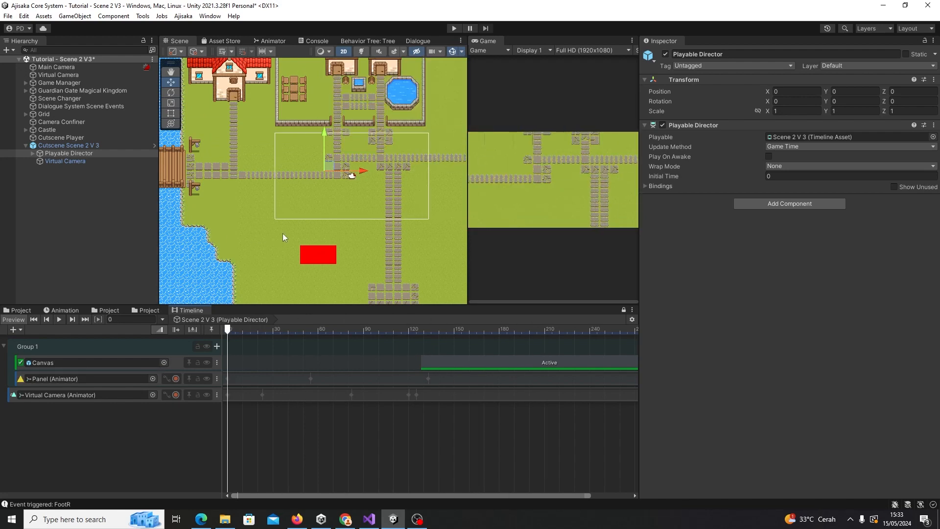
scroll(283, 237, "down", 3)
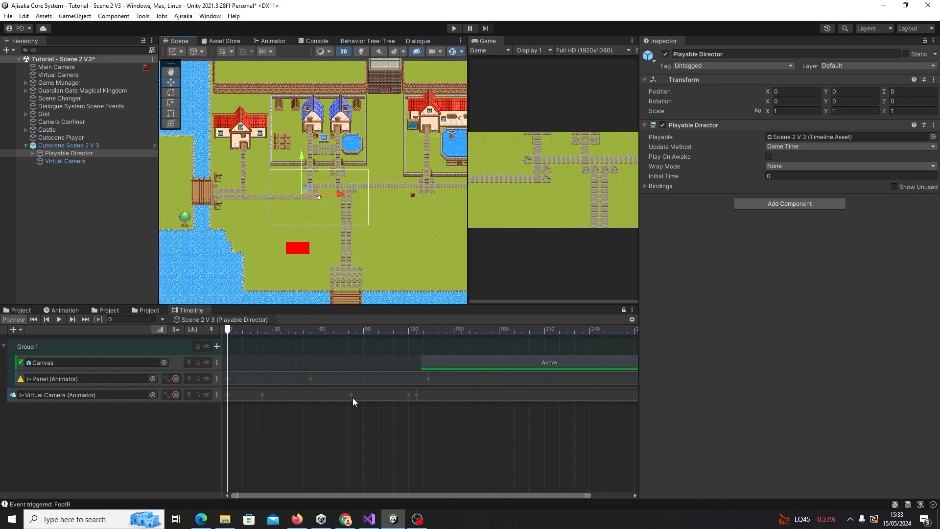
left_click_drag(231, 336, 356, 395)
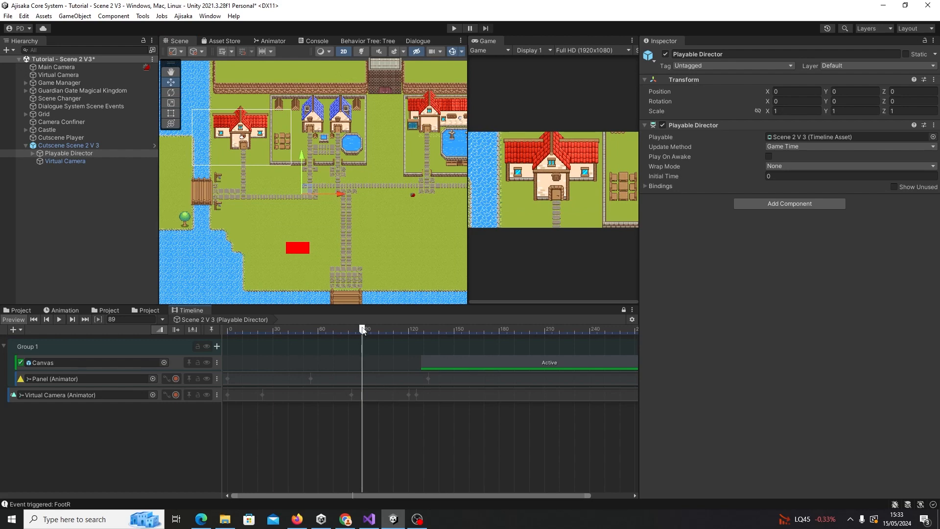
- Open the Virtual Camera track's recorded animation and shift the last keyframes later so the third position keyframe sits at 5:00
left_click(400, 396)
double_click(405, 396)
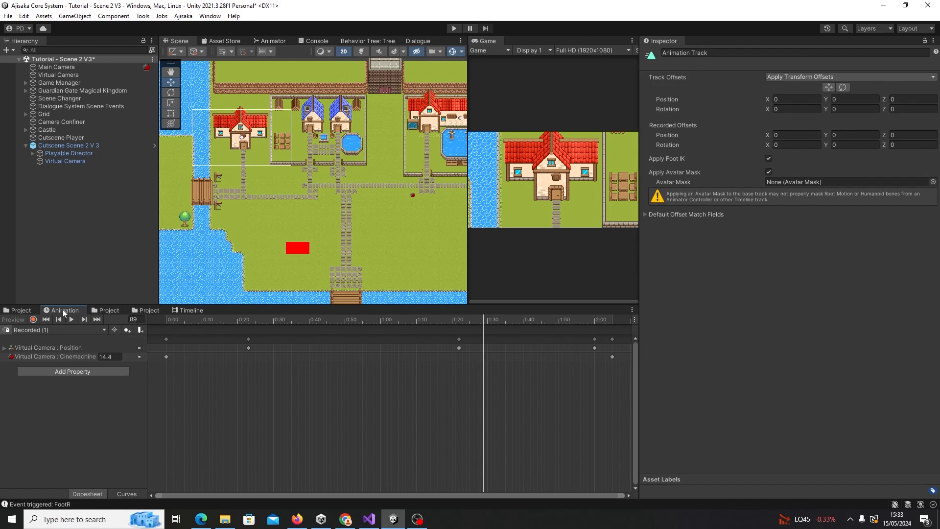
scroll(529, 381, "down", 5)
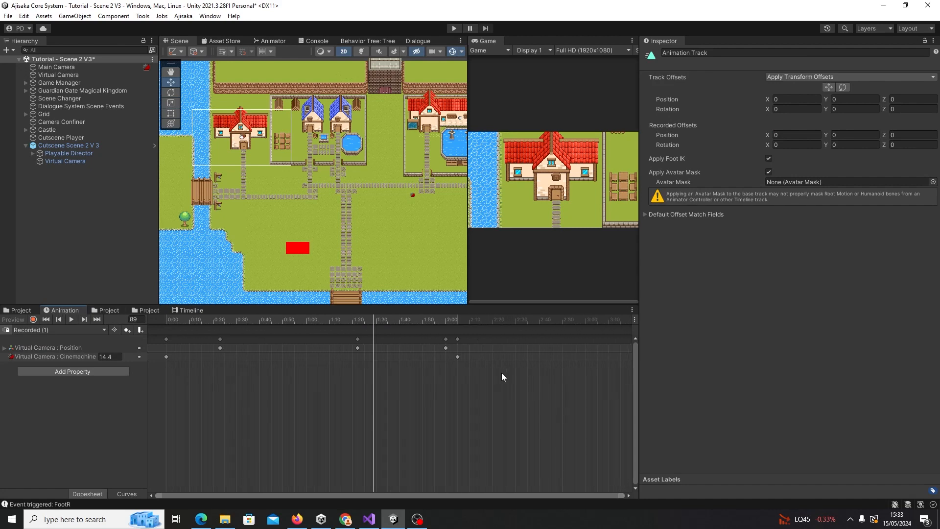
scroll(410, 381, "down", 2)
left_click_drag(443, 396, 240, 327)
left_click_drag(343, 345, 443, 339)
scroll(450, 414, "down", 3)
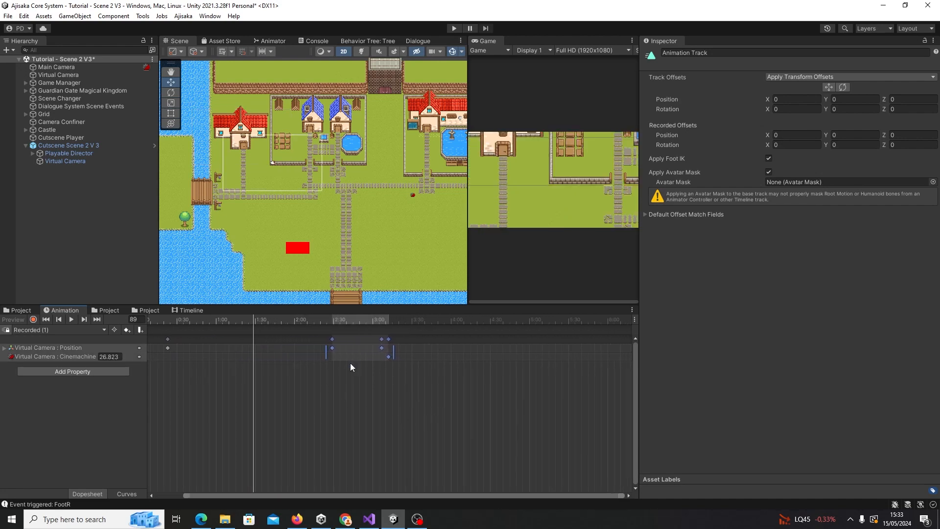
scroll(366, 381, "down", 1)
left_click_drag(322, 343, 451, 338)
- Move the keyframes after the 5:00 one later so the last position keyframe sits at 7:00
left_click_drag(559, 405, 457, 321)
scroll(506, 369, "down", 4)
middle_click_drag(484, 368, 346, 360)
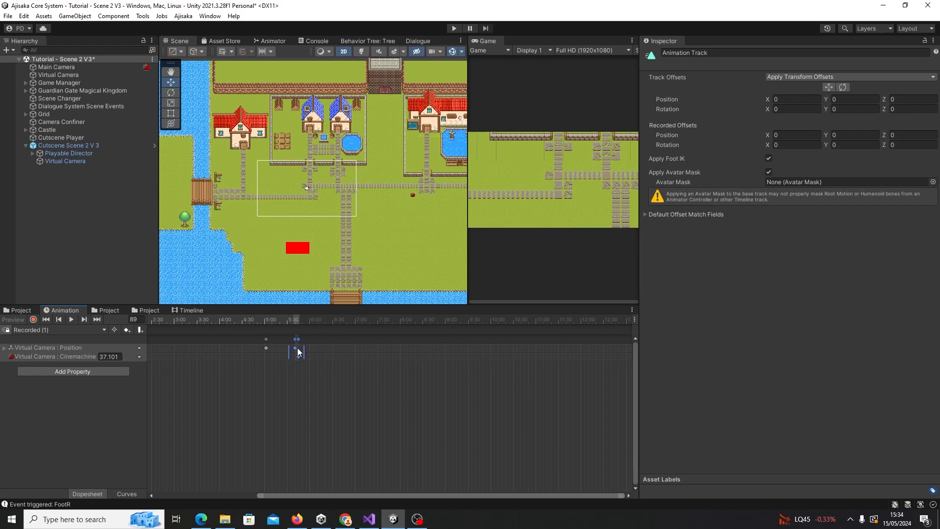
left_click_drag(299, 352, 360, 342)
- Move the final Cinemachine lens keyframe of the Virtual Camera to 9:00
scroll(360, 343, "up", 5)
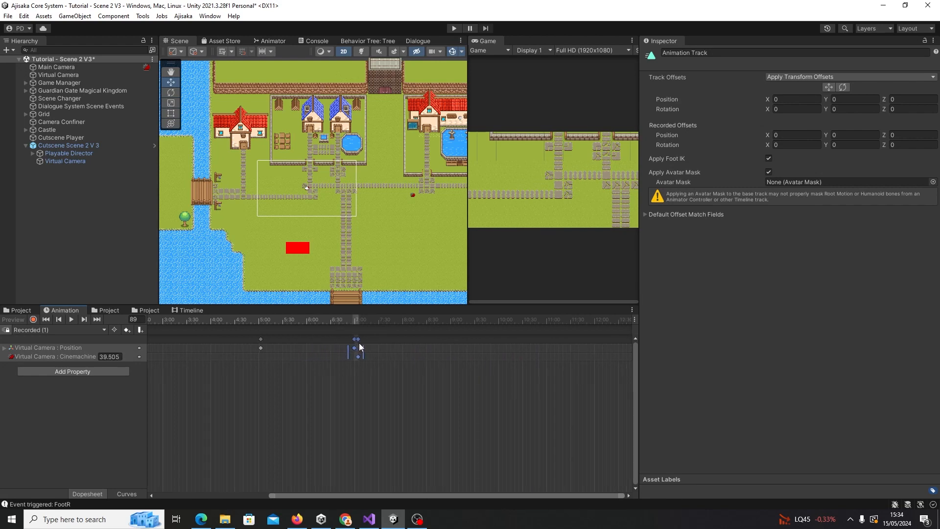
left_click_drag(423, 396, 419, 359)
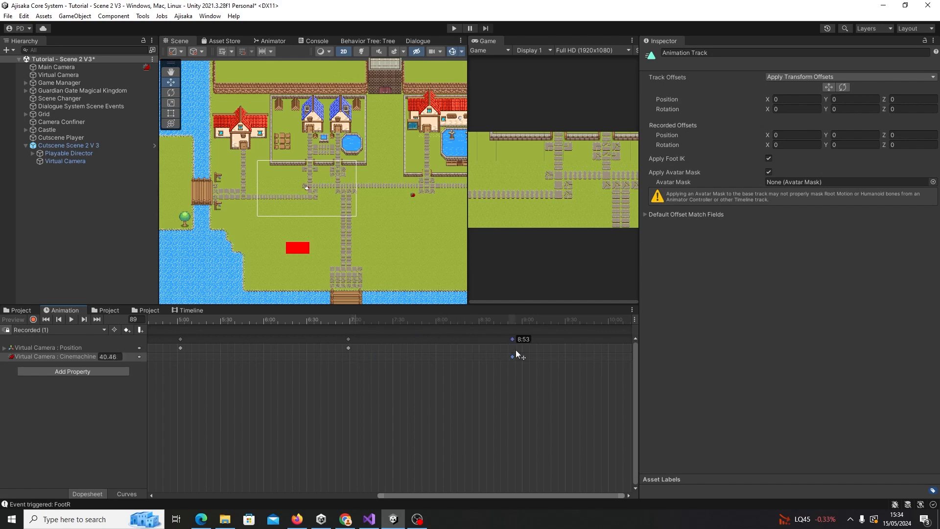
left_click_drag(524, 348, 524, 348)
scroll(259, 395, "down", 5)
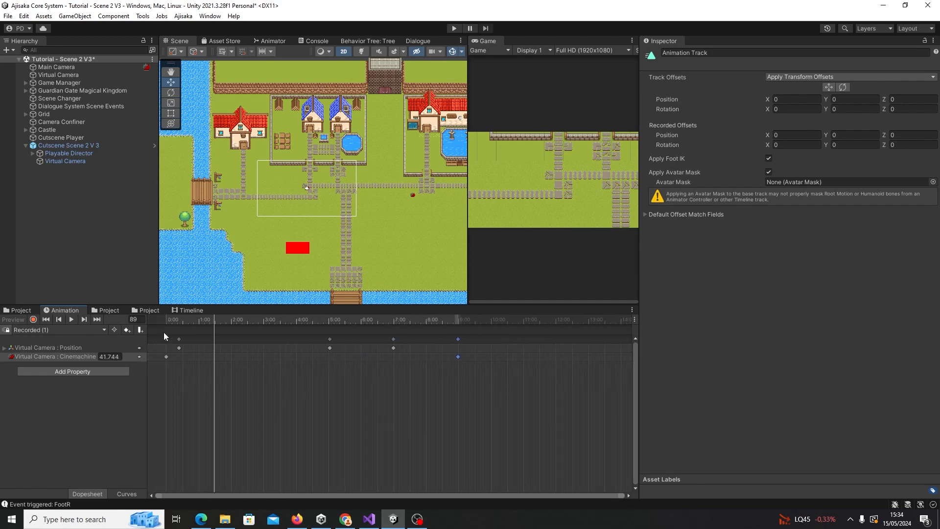
- Delete the Active clip from the timeline's Canvas track and return the playhead to frame 0
left_click(186, 311)
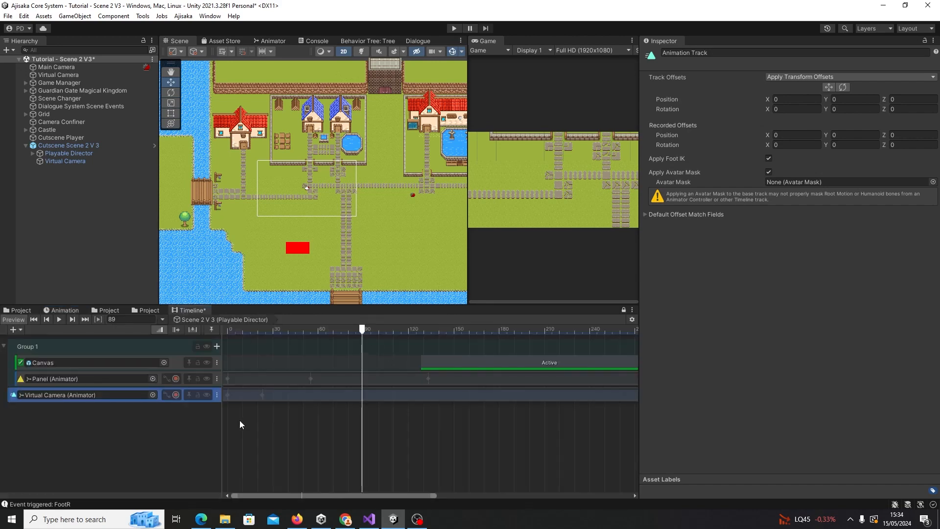
scroll(477, 392, "down", 4)
scroll(513, 401, "up", 3)
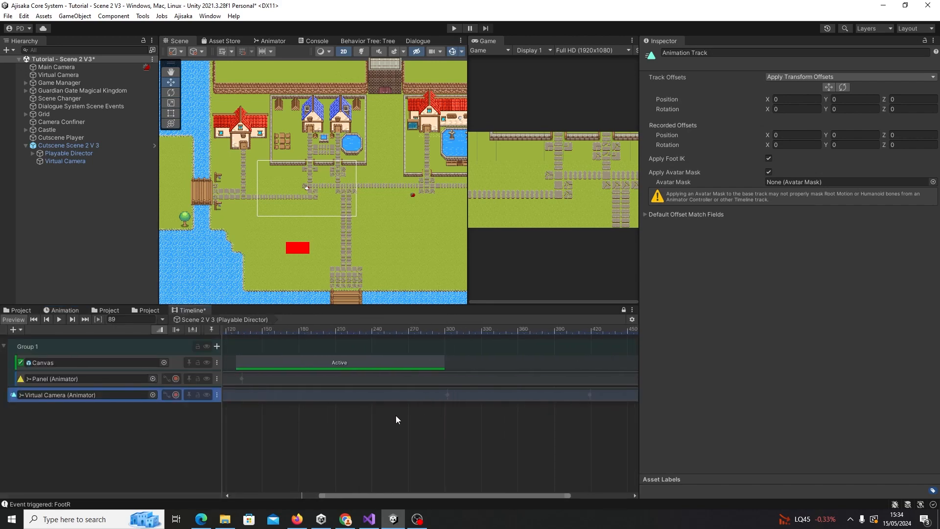
scroll(396, 415, "up", 1)
scroll(398, 433, "down", 2)
left_click_drag(357, 495, 277, 495)
scroll(375, 369, "down", 4)
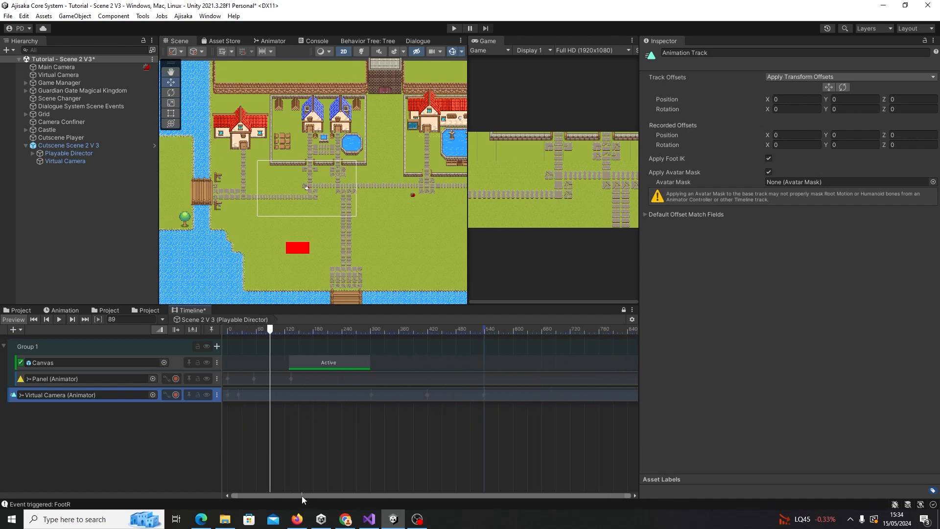
left_click_drag(271, 332, 259, 363)
left_click(333, 363)
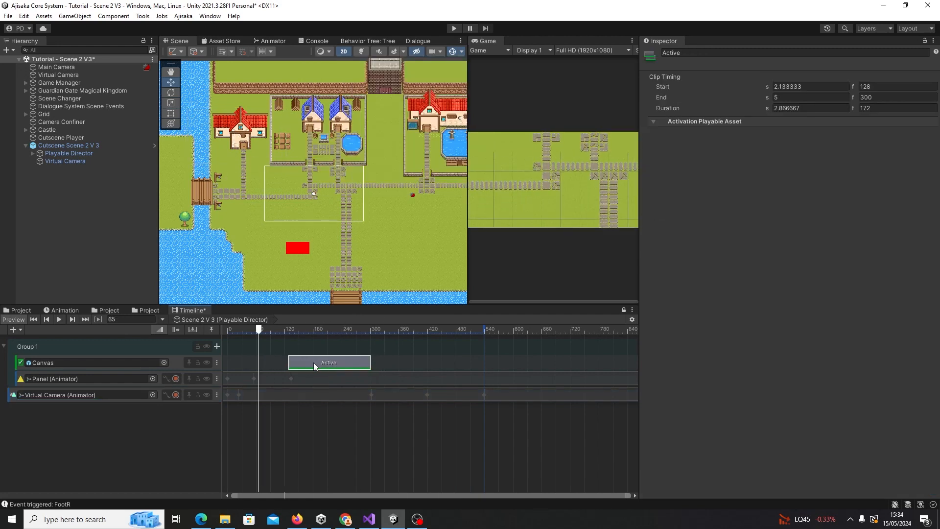
key("Delete")
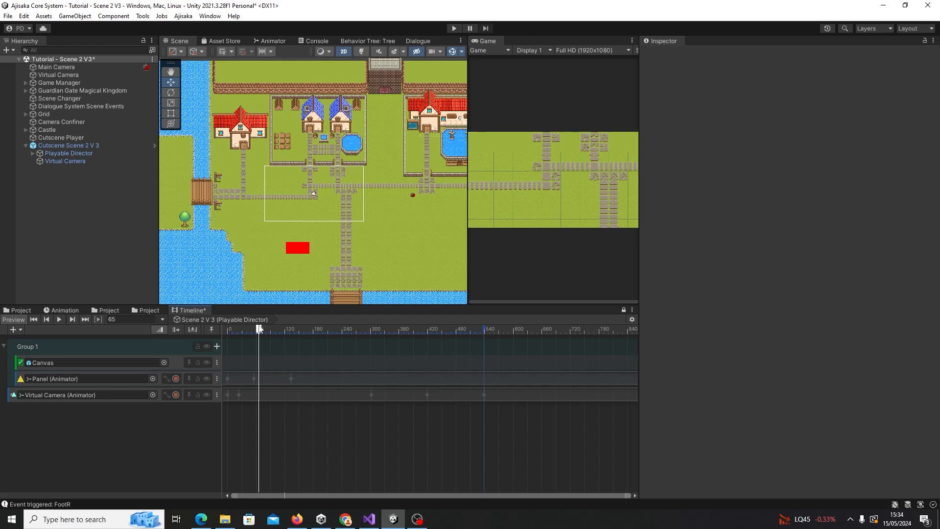
left_click_drag(259, 329, 195, 348)
- Inspect the Canvas under Playable Director, save the scene, and check the Cutscene Scene 2 V 3 instance for prefab overrides
left_click(60, 154)
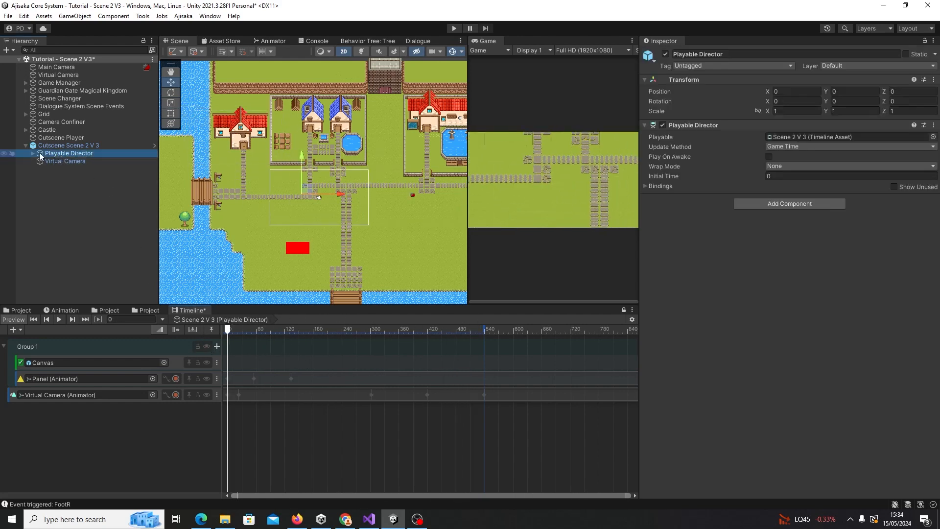
left_click(32, 154)
left_click(69, 162)
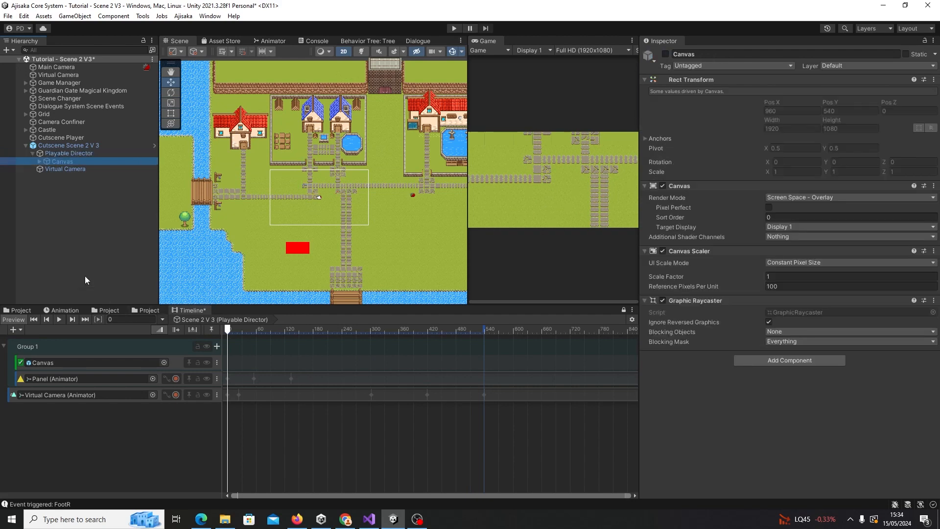
left_click(73, 146)
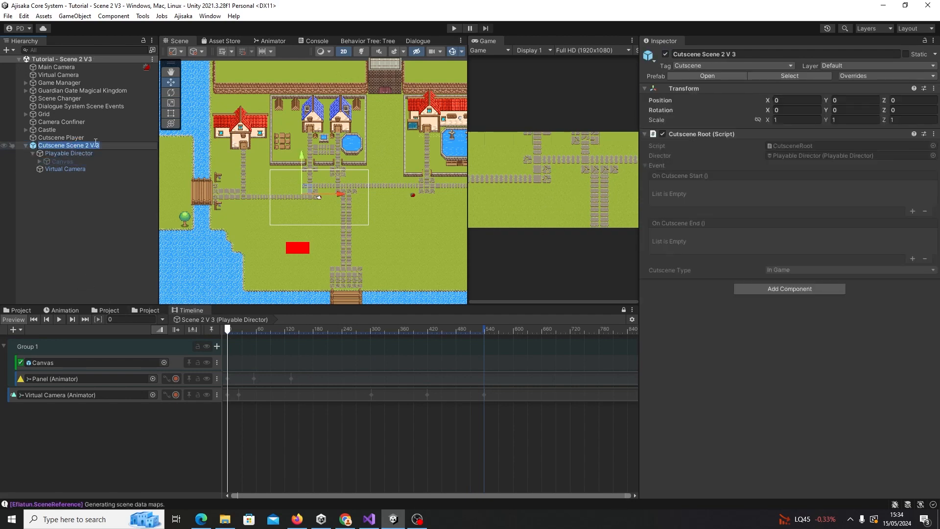
left_click(874, 77)
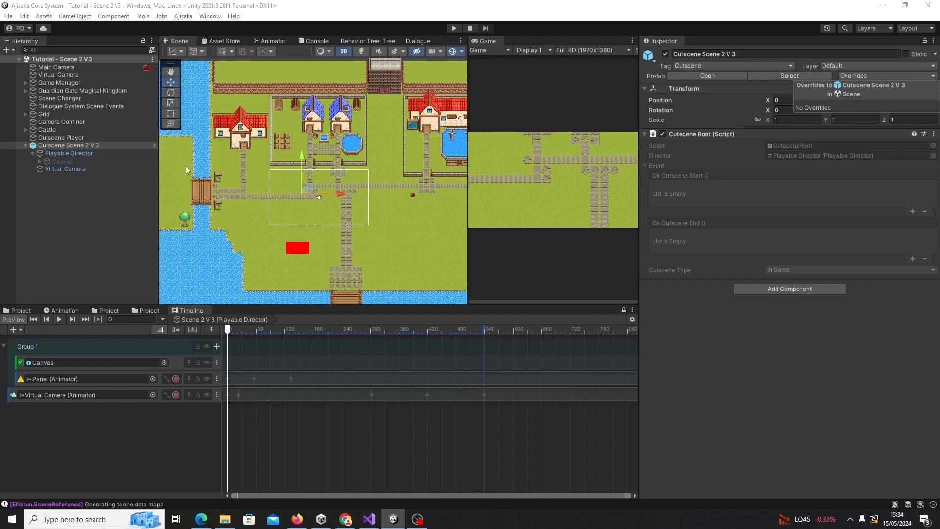
left_click(94, 225)
- Collapse the Cutscene Scene 2 V 3 instance, delete it from the hierarchy, and save the scene
left_click(26, 146)
left_click(49, 146)
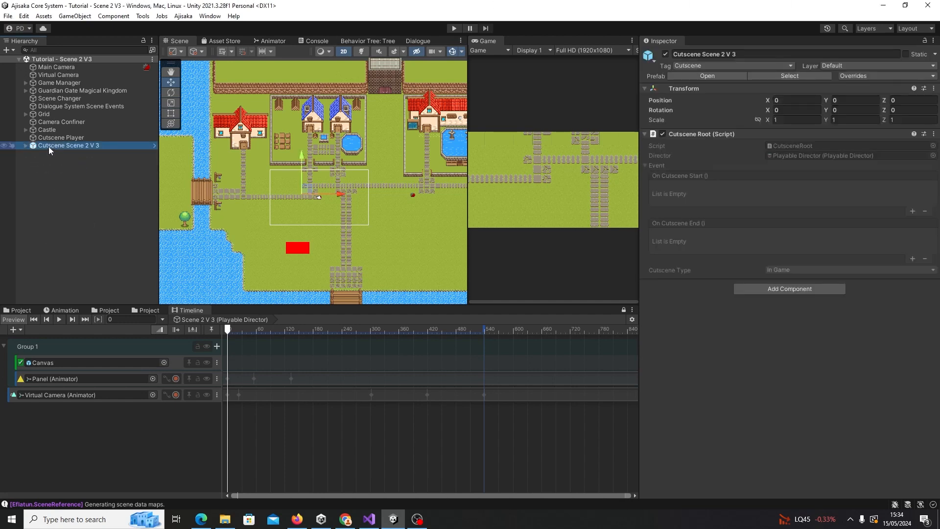
key("Delete")
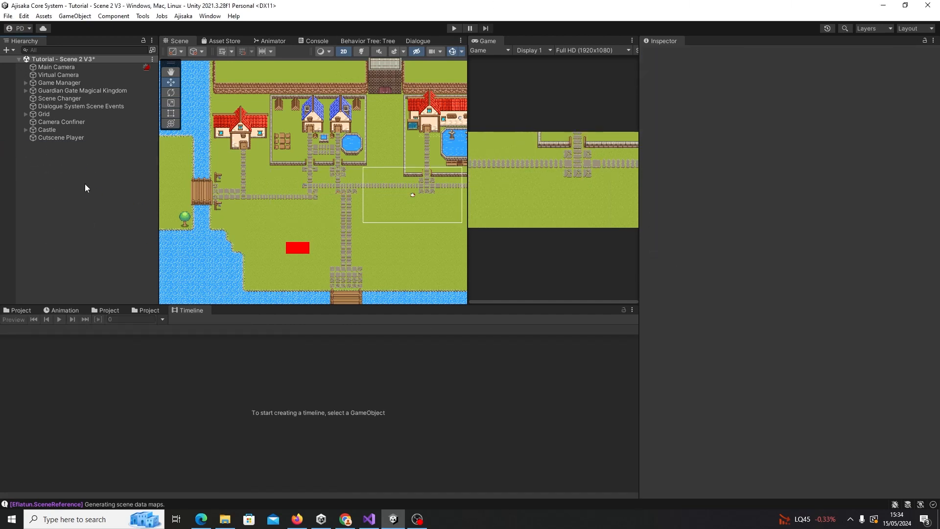
- Enable Play Cutscene On Start on the Game Manager and save the scene
left_click(60, 137)
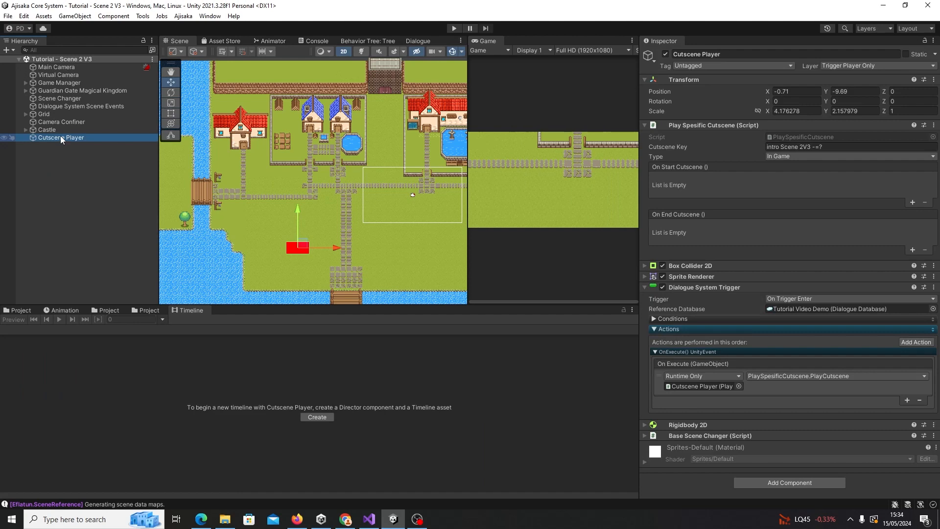
left_click(83, 83)
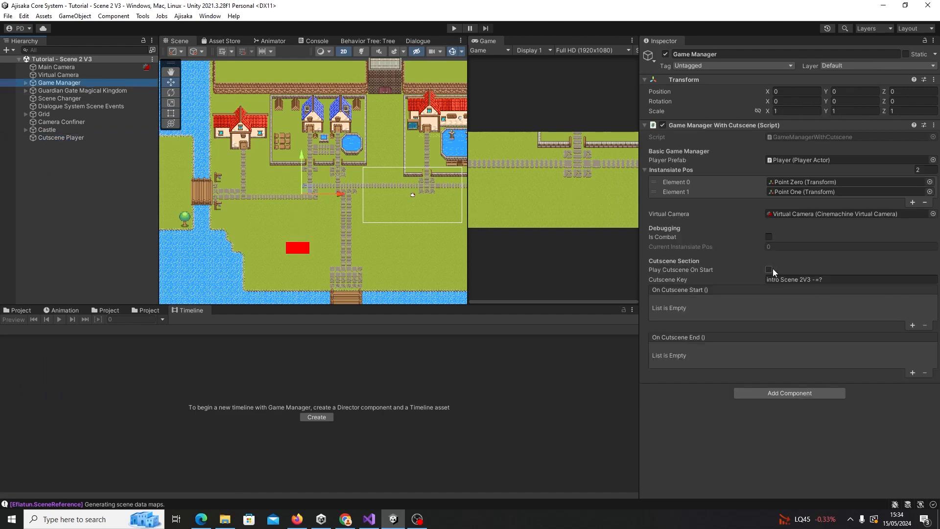
left_click(769, 270)
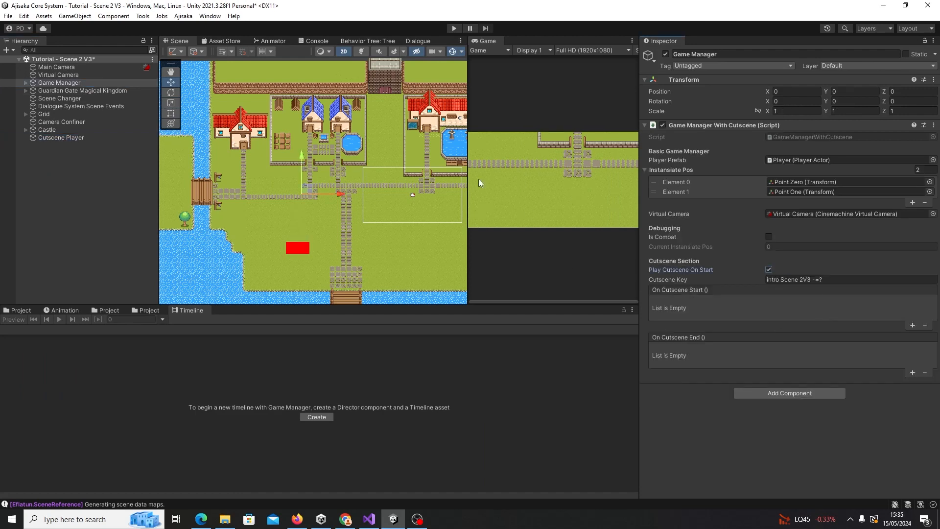
key("ctrl+s")
- Play-test the scene with the cutscene at start and the Cutscene Player trigger, and stop playing
left_click(91, 138)
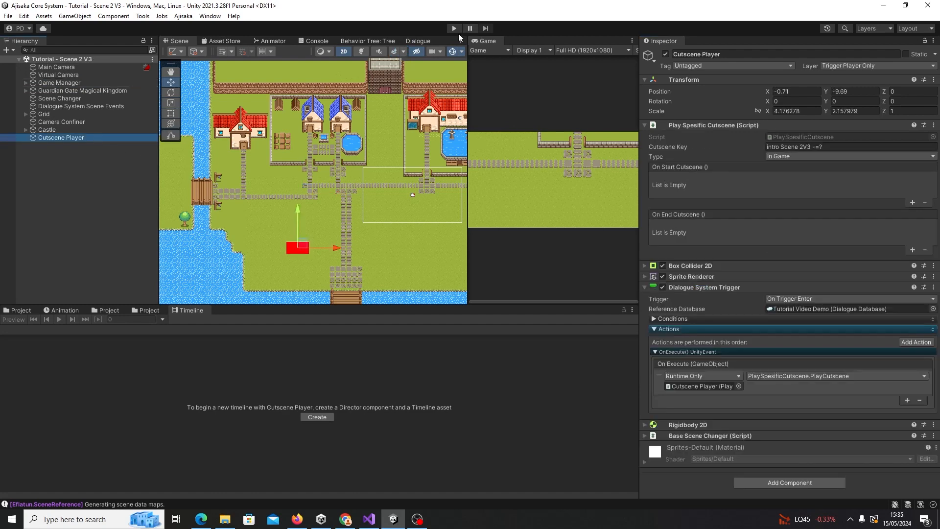
left_click(454, 28)
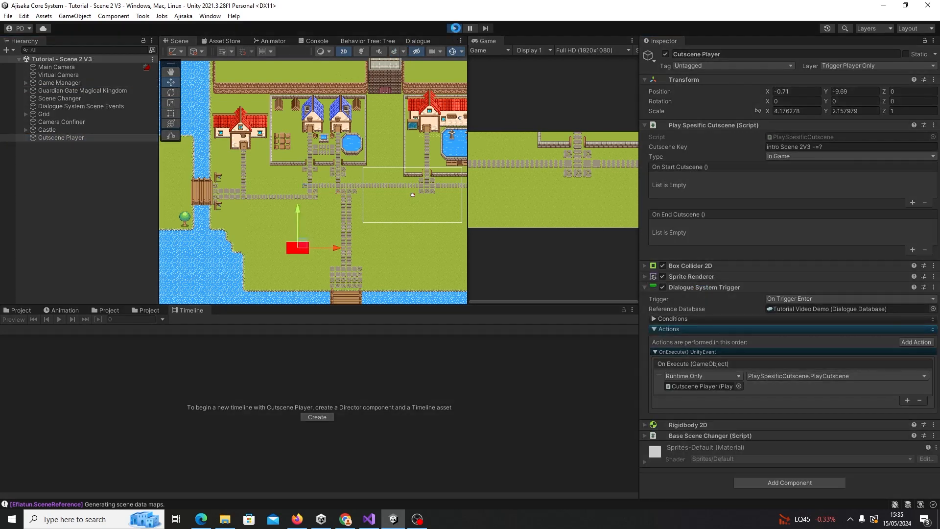
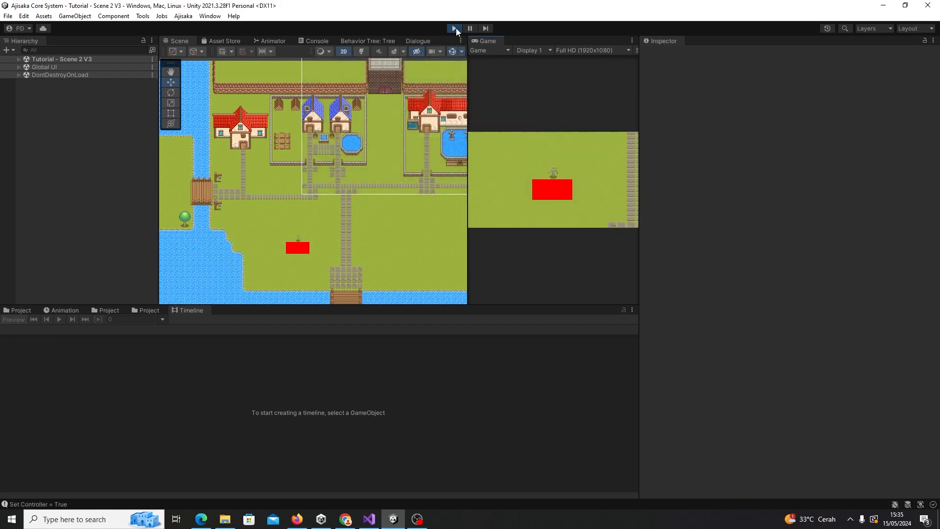
left_click(455, 28)
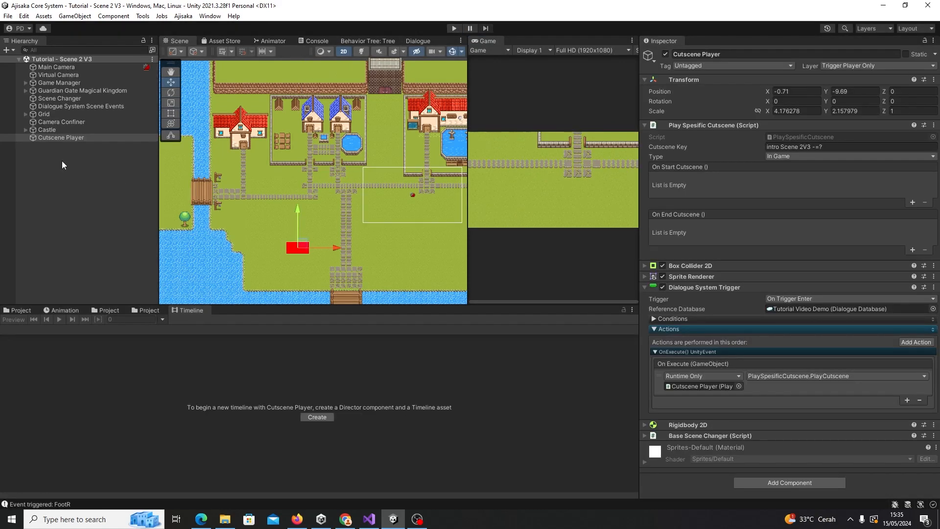
- Examine the components of the Cutscene Player, Camera Confiner, Scene Changer, Guardian Gate Magical Kingdom, Game Manager and Dialogue System Scene Events objects
left_click(57, 138)
left_click(58, 121)
left_click(83, 99)
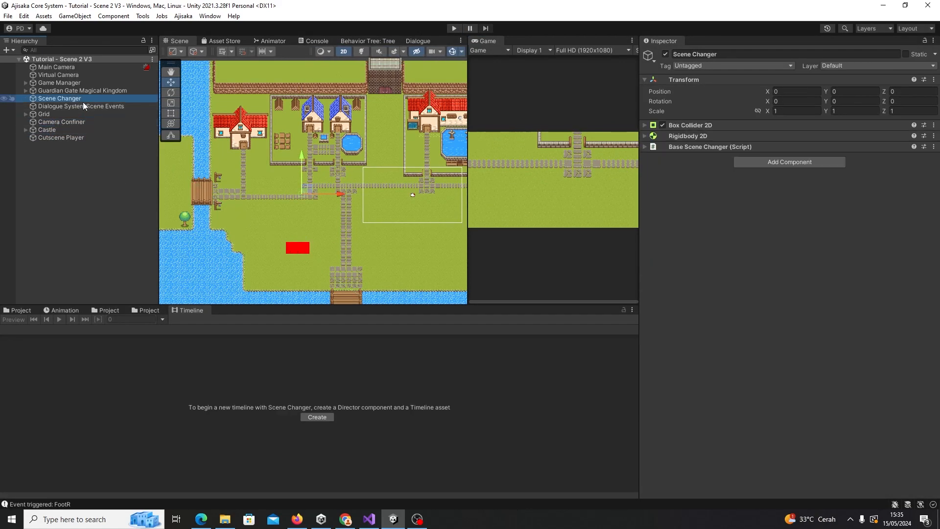
left_click(89, 91)
left_click(90, 83)
left_click(86, 107)
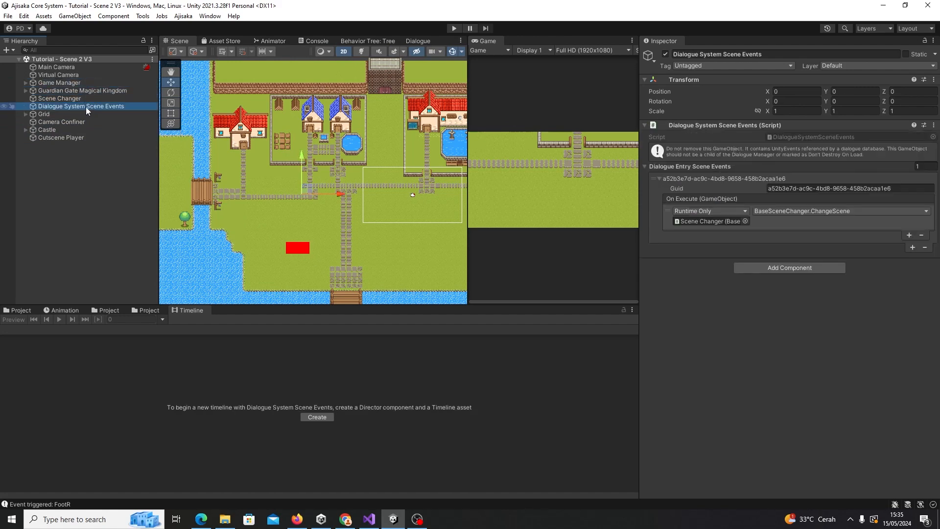
left_click(70, 98)
left_click(70, 90)
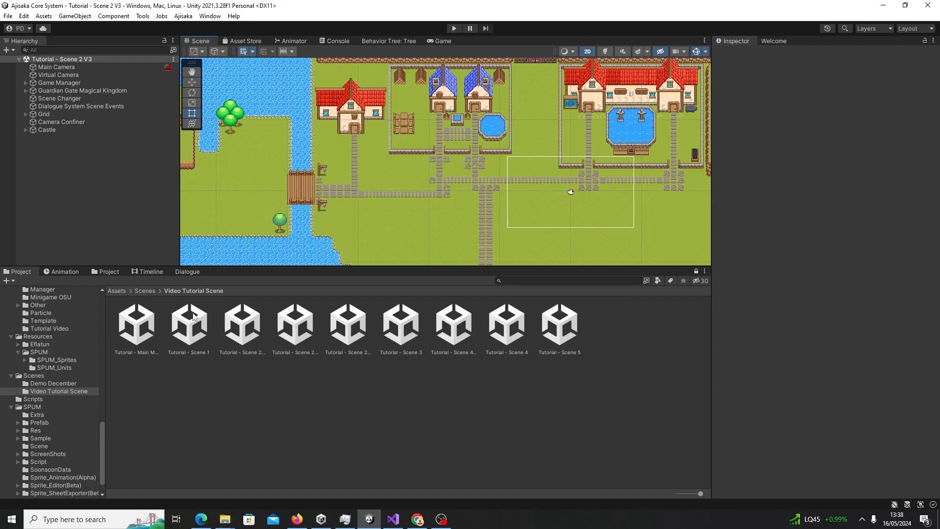
- Load the Initialization scene alongside the current one to view its Game Scene Loader settings, and remove it from the hierarchy
left_click(145, 290)
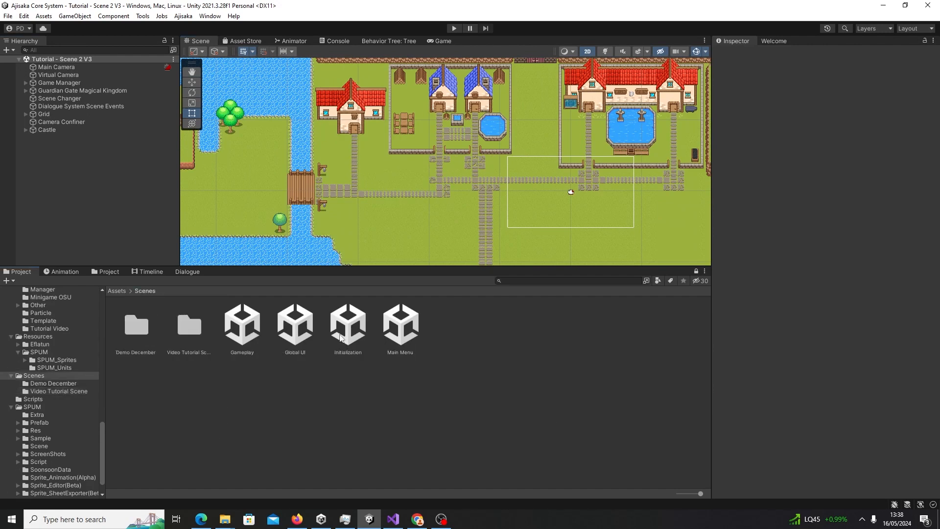
left_click_drag(348, 325, 163, 219)
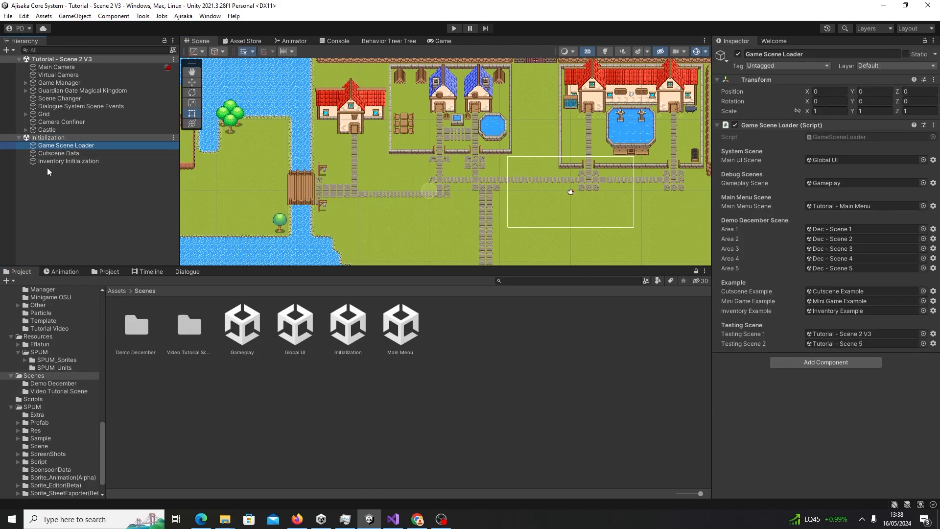
right_click(48, 138)
left_click(85, 208)
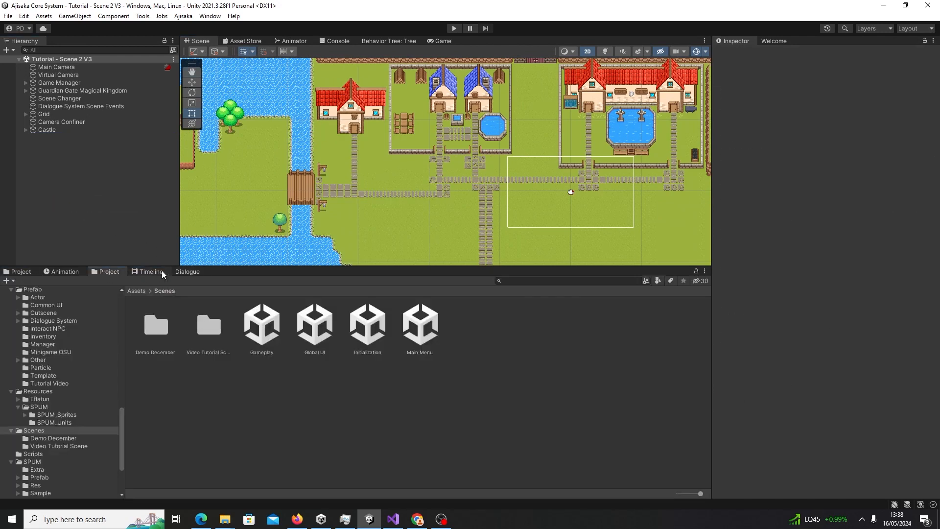
- Write "Foldering nya Kita benerin Dulu" in a new Notepad document, enlarge its text, and return to Unity
key("super")
type("note")
key("Return")
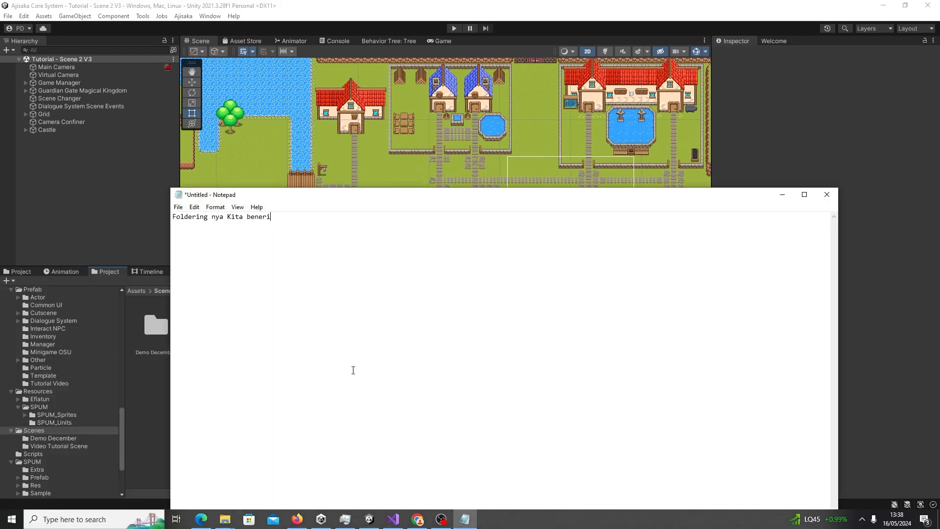
scroll(352, 353, "up", 16, "ctrl")
key("alt+Tab")
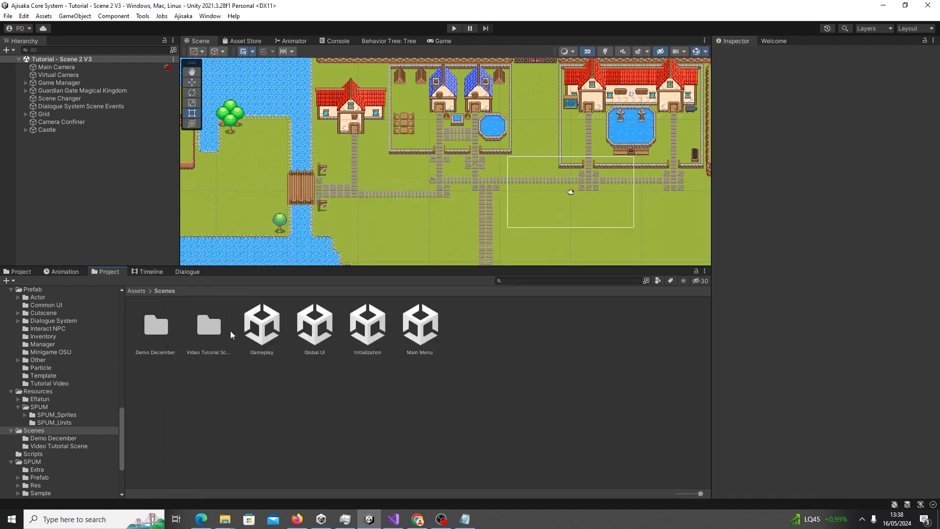
- Open the Tutorial Cutscene folder under Prefab > Cutscene and select its Cutscene Scene 2 V 3 prefab
left_click_drag(214, 266, 213, 255)
left_click(136, 280)
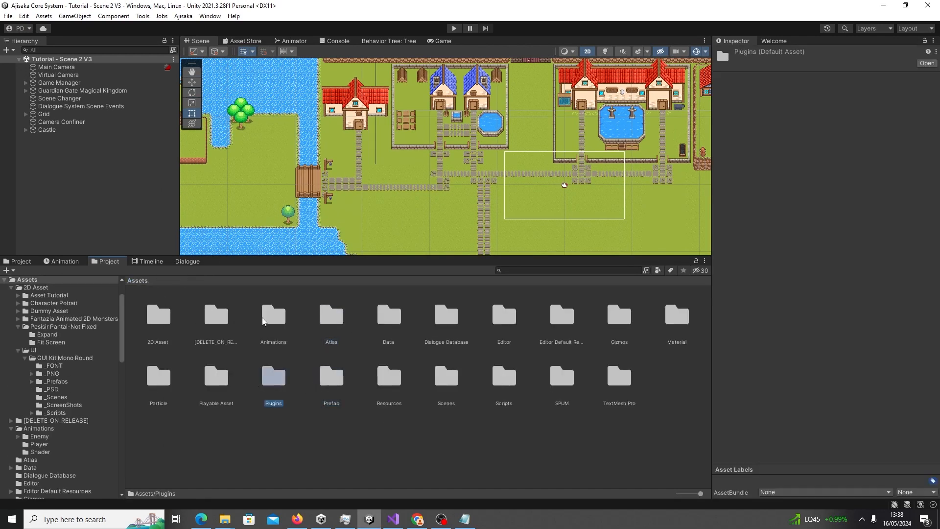
left_click(388, 377)
left_click(451, 392)
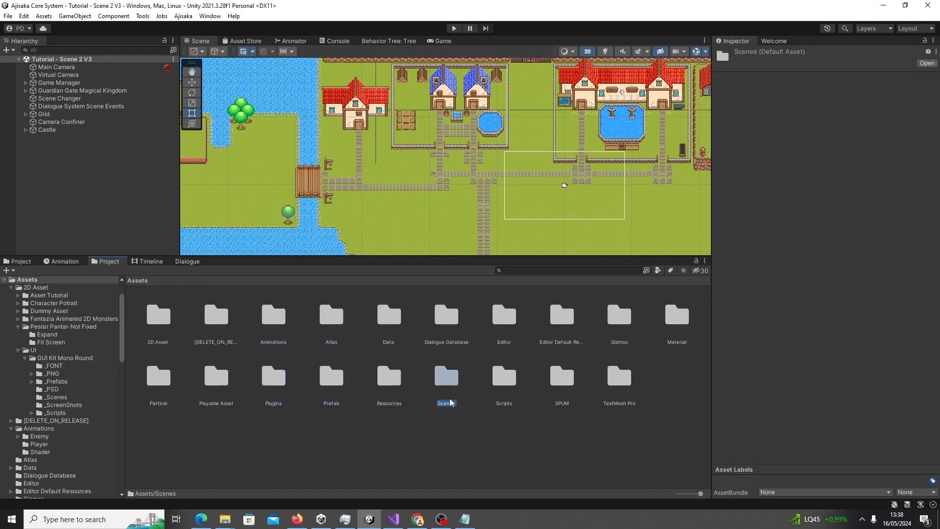
left_click(509, 396)
left_click(389, 391)
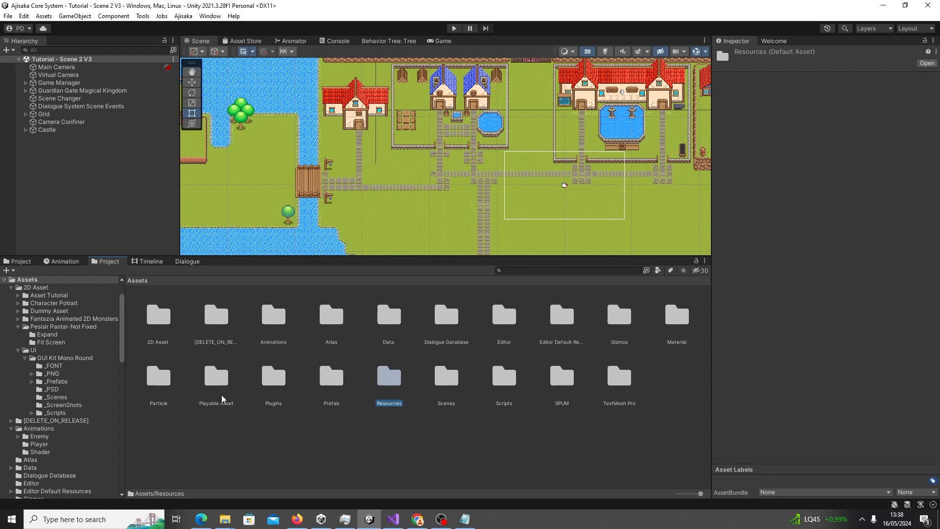
double_click(325, 387)
double_click(283, 329)
double_click(156, 316)
left_click(166, 320)
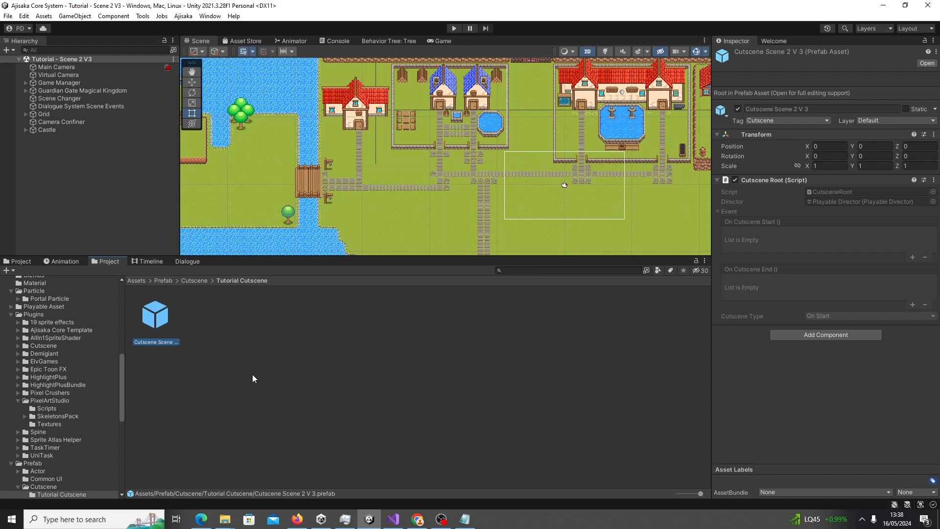
left_click(252, 374)
left_click(164, 319)
left_click(43, 207)
middle_click_drag(409, 206, 288, 199)
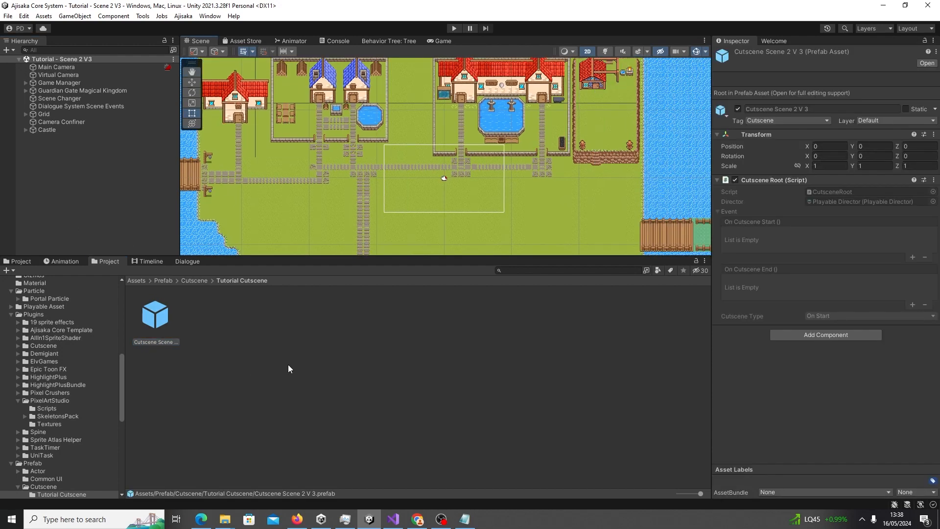
left_click(288, 364)
scroll(403, 189, "up", 4)
scroll(403, 189, "down", 3)
middle_click_drag(403, 188, 338, 222)
middle_click_drag(395, 169, 418, 162)
left_click_drag(378, 255, 378, 280)
- Replace the Notepad text with "Kira kira gini aja rules nya" followed by the naming rule "Condition - Scene Name"
left_click(472, 522)
key("ctrl+a")
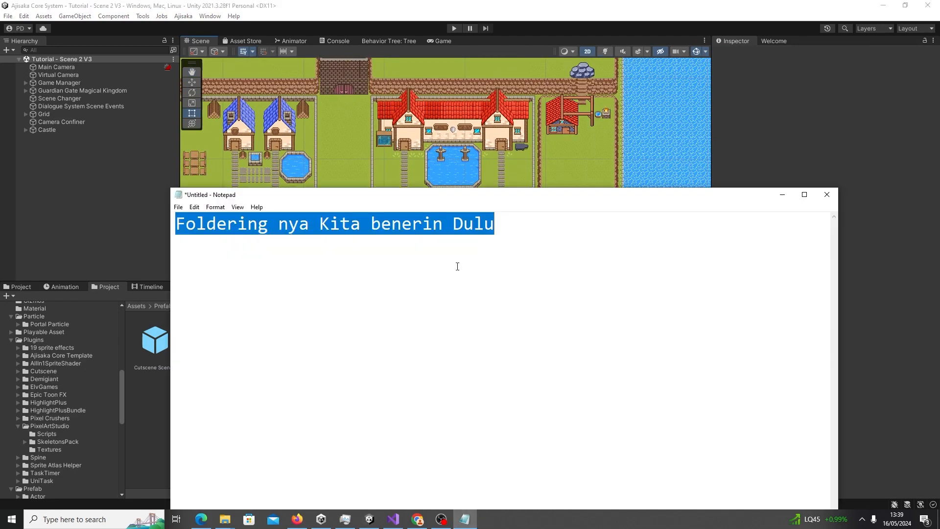
type("Kira kira GI")
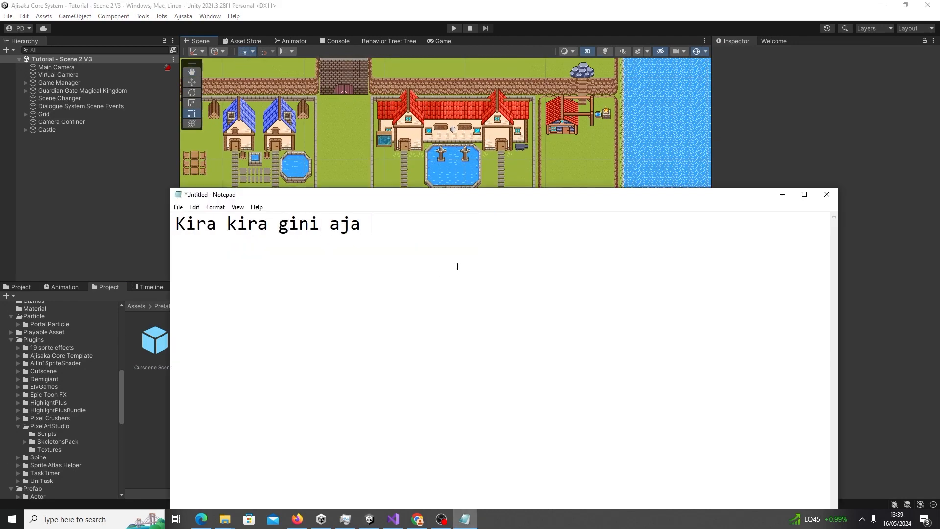
key("Return")
key("Return")
type("Condition - Scene")
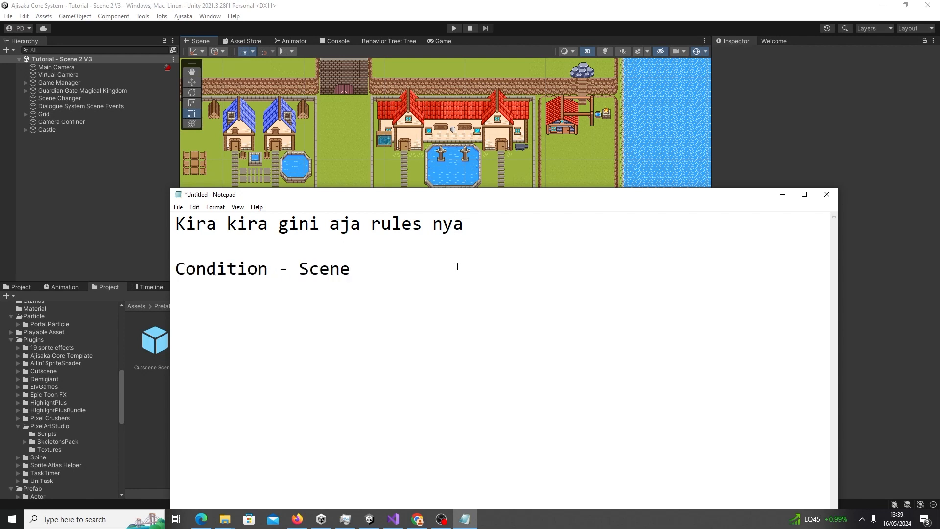
type(" Name")
- Add an Example section listing "Intro - Scene 2 V 3", "Ingame 1 - Scene 2 V3" and "Ingame 2 - Scene 2V3", and return to Unity
key("Return")
type("Example")
key("Return")
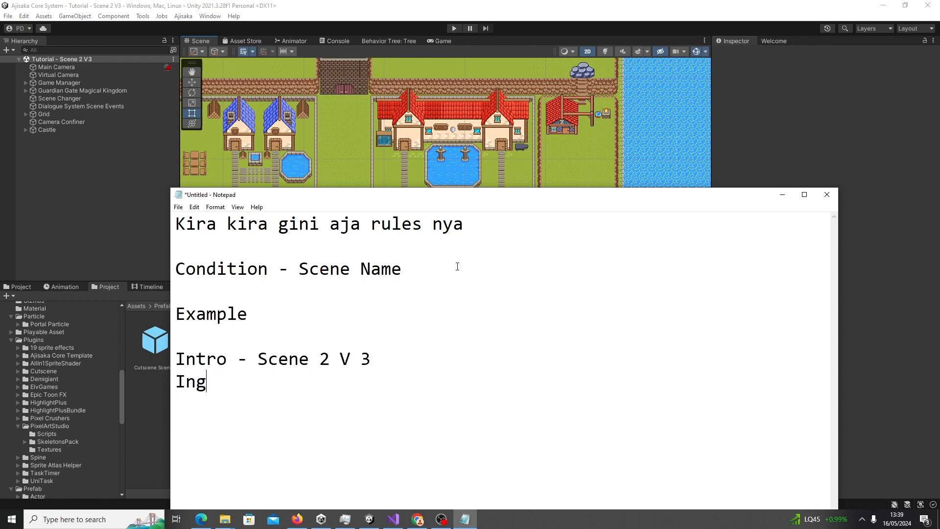
type("Scene 2 V")
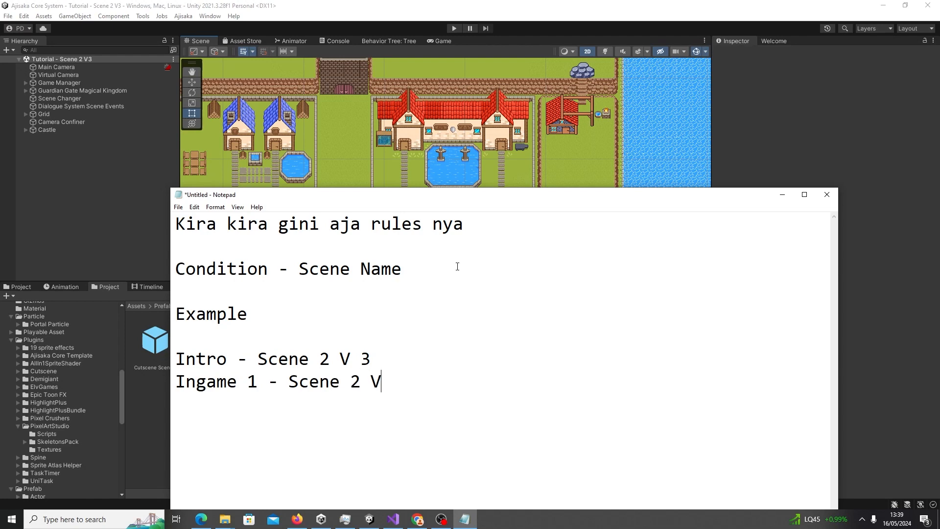
key("BackSpace")
key("BackSpace")
key("BackSpace")
type("game 2 - Scene 2V3")
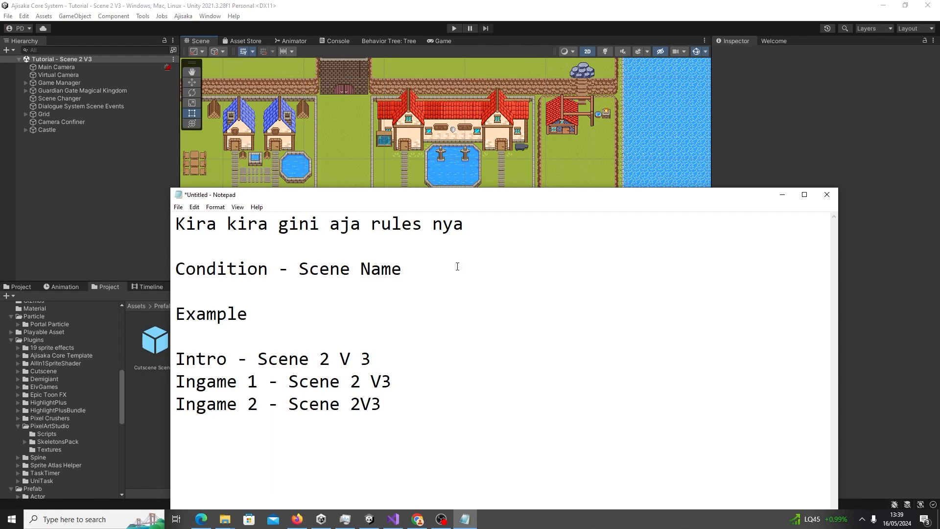
key("alt+Tab")
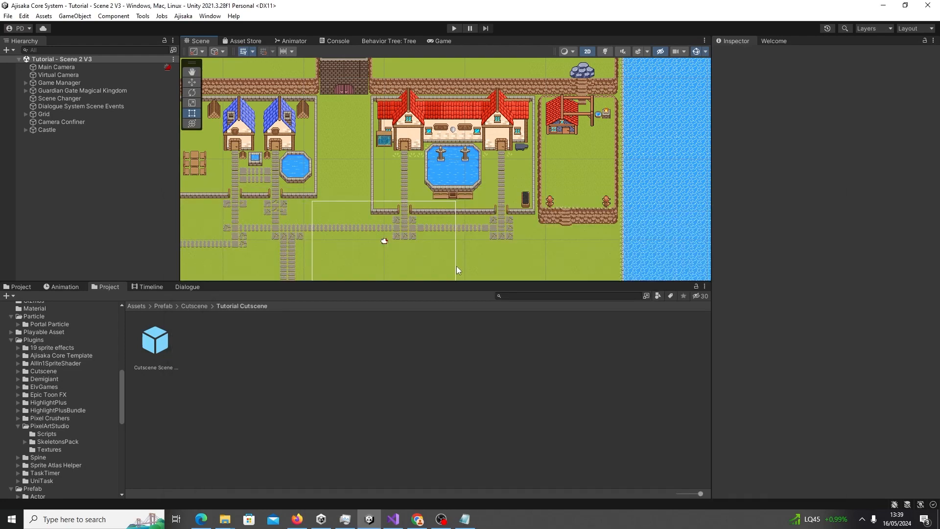
- Check the Game Manager's cutscene settings and delete the Cutscene Scene 2 V 3 prefab from the Tutorial Cutscene folder
left_click(110, 82)
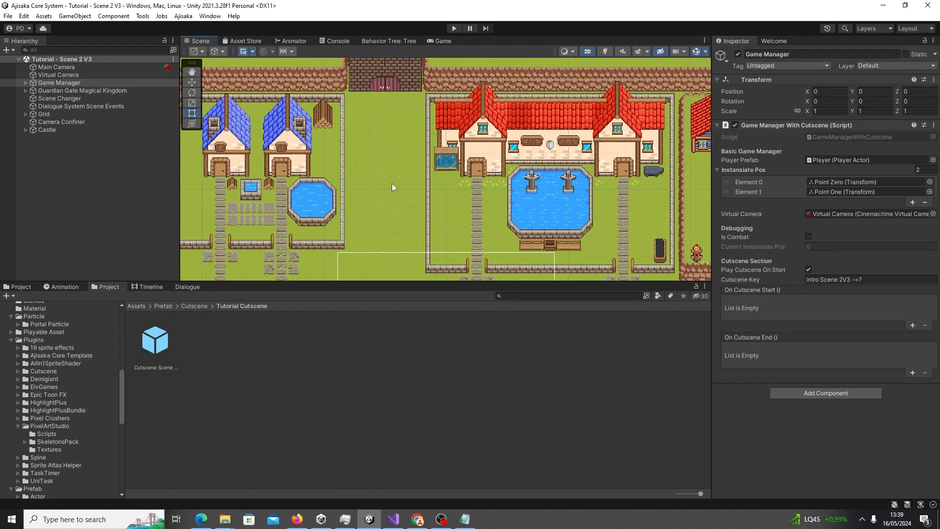
left_click_drag(386, 282, 386, 327)
left_click(157, 391)
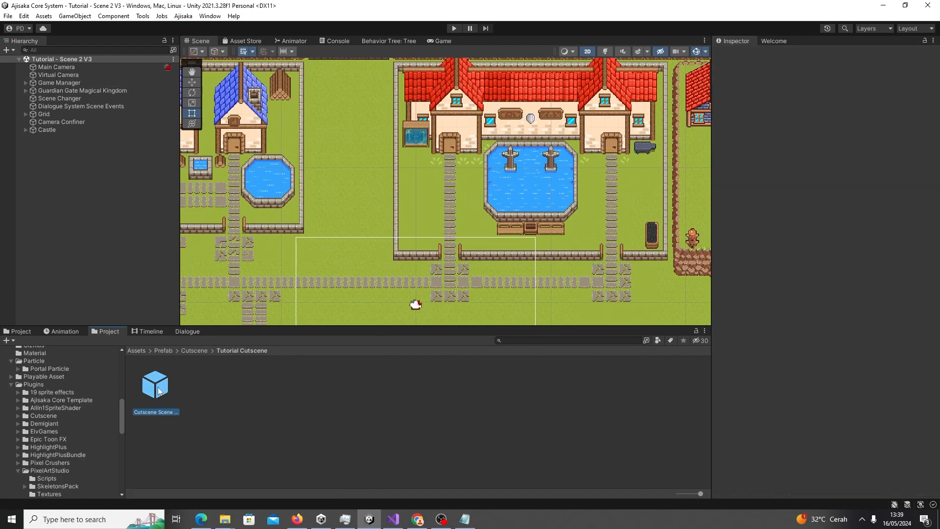
key("Delete")
left_click(498, 279)
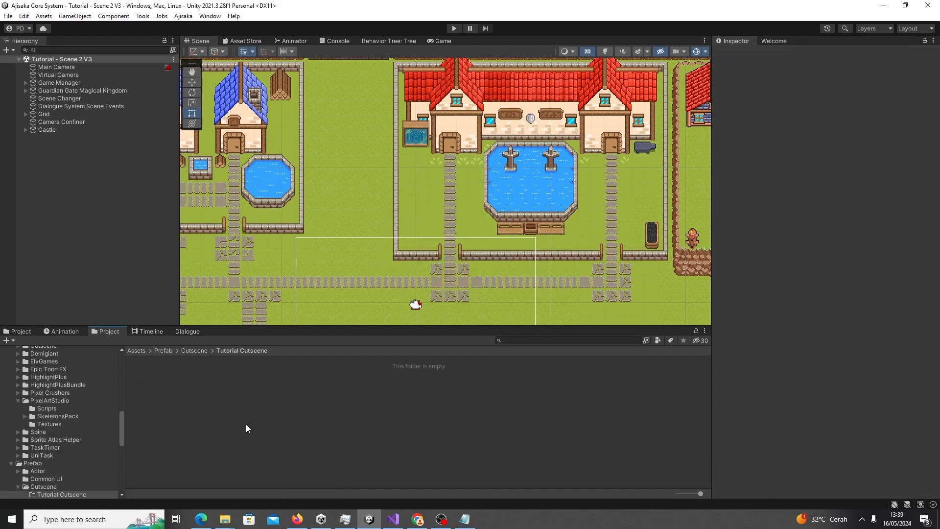
- Add a Playable_Cutscene object named "Intro - Scene 2 V 3" to the scene with the Ajisaka Setup Basic Object tool
right_click(65, 175)
left_click(32, 193)
left_click(187, 16)
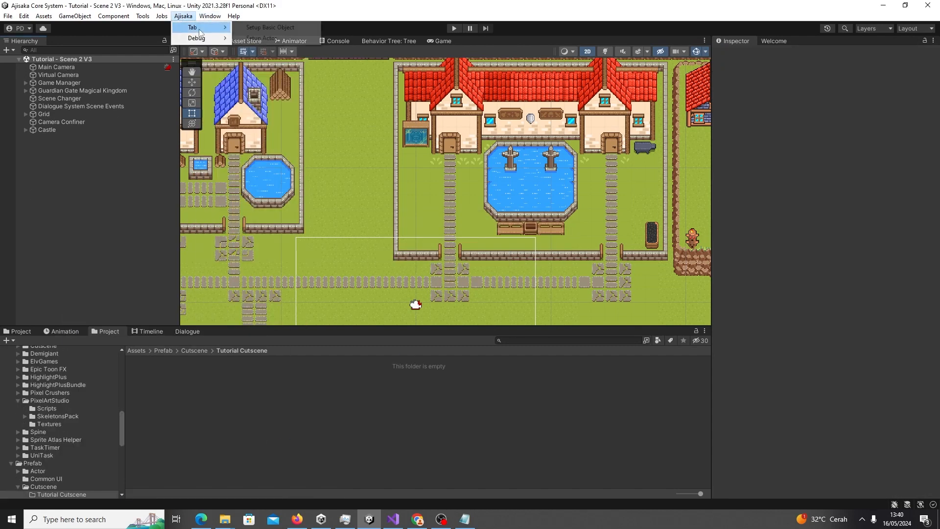
left_click(270, 27)
left_click(328, 189)
type("Intro - Scene 2 V 3")
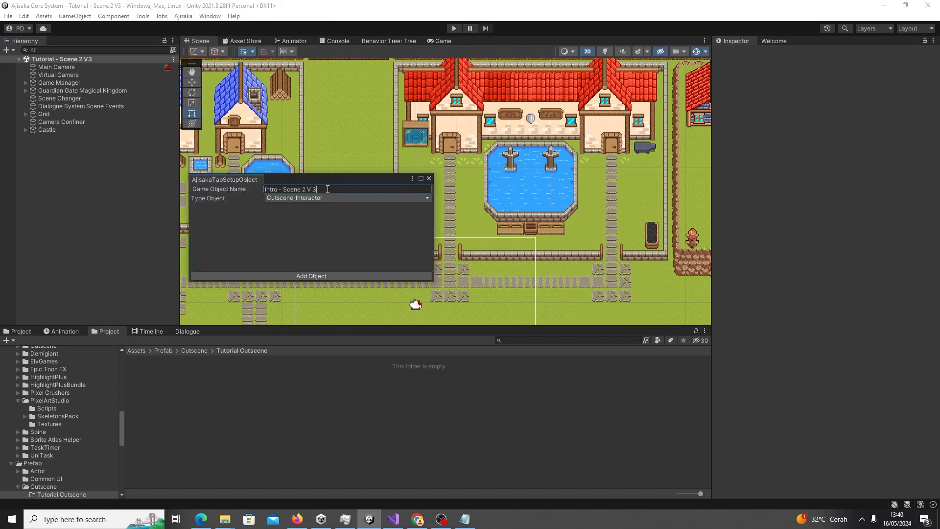
left_click(328, 197)
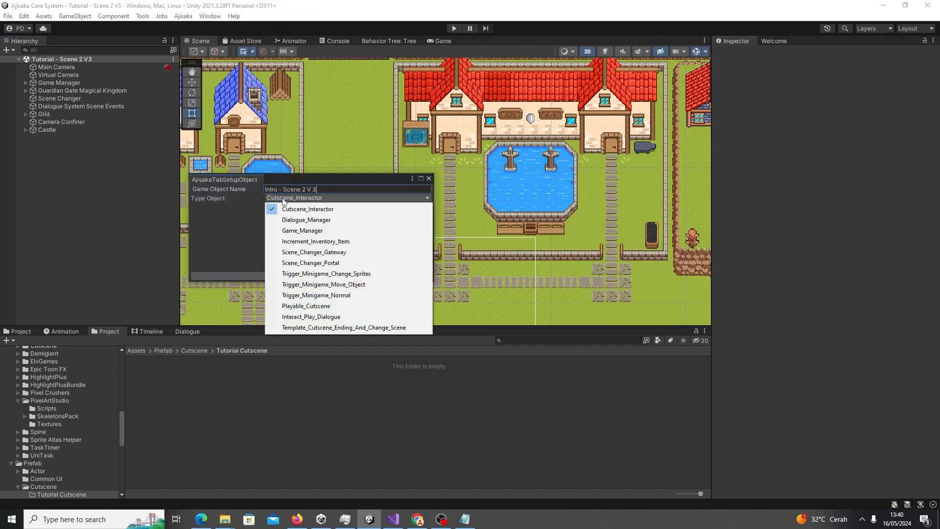
left_click(318, 317)
left_click(429, 178)
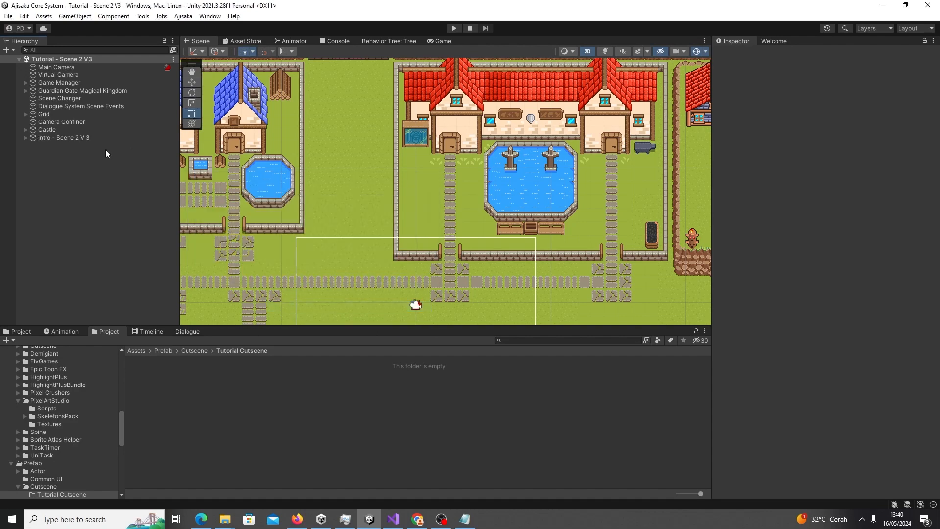
- Frame the Intro - Scene 2 V 3 object in the scene and expand it to inspect its Playable Director child
double_click(88, 137)
scroll(461, 201, "down", 10)
middle_click_drag(374, 252, 321, 277)
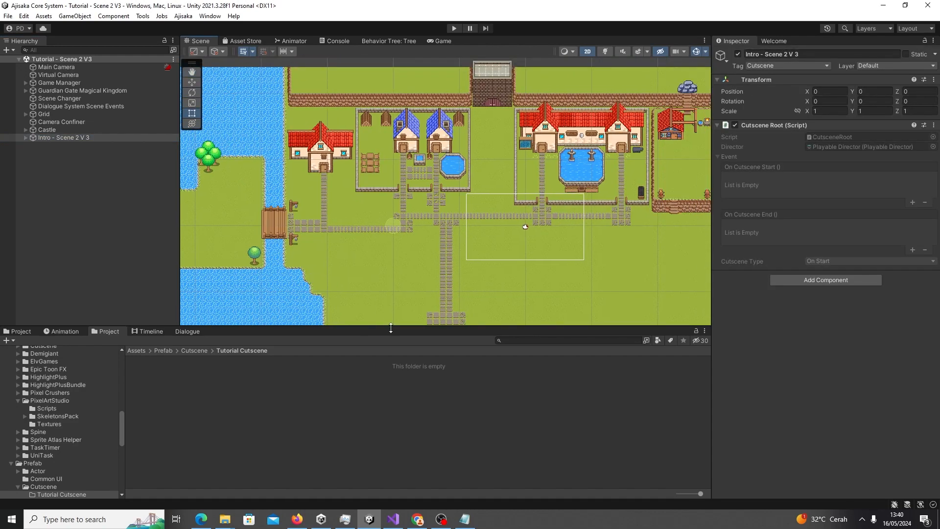
left_click(25, 137)
left_click(53, 145)
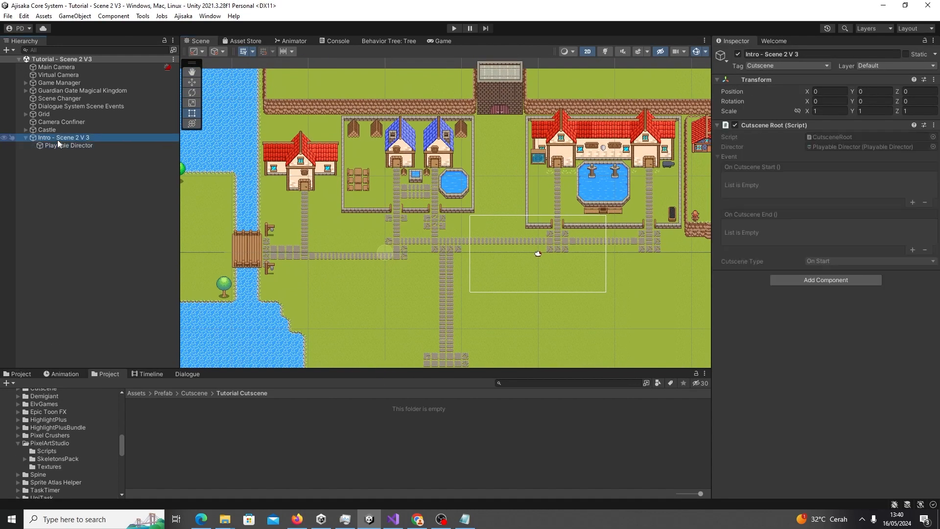
- Delete the Scene 2 V 3 timeline asset from the Tutorial Playable Asset folder under Playable Asset
left_click_drag(229, 369, 221, 289)
left_click(18, 292)
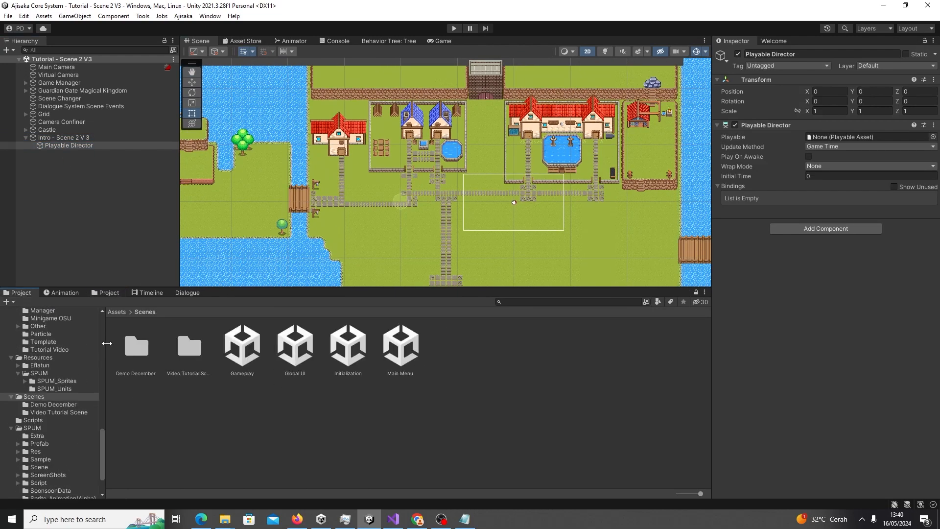
double_click(137, 408)
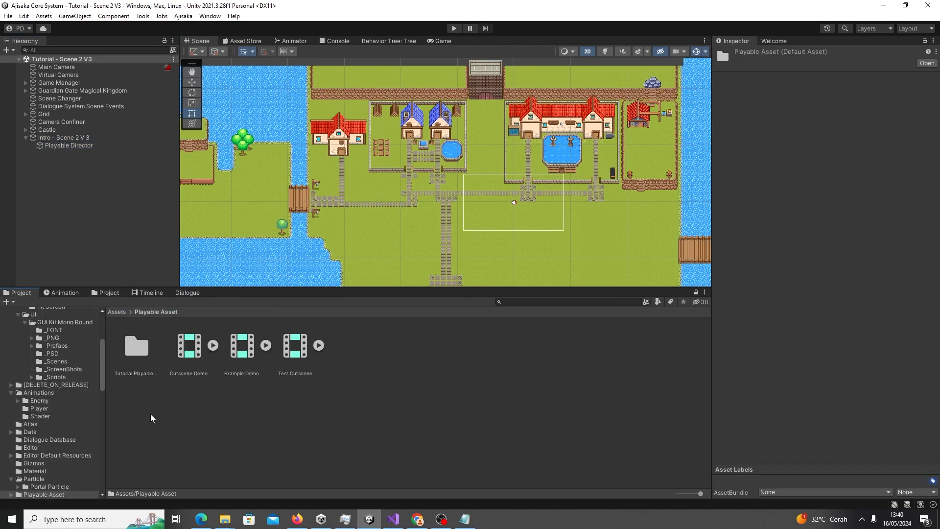
double_click(136, 346)
left_click(144, 353)
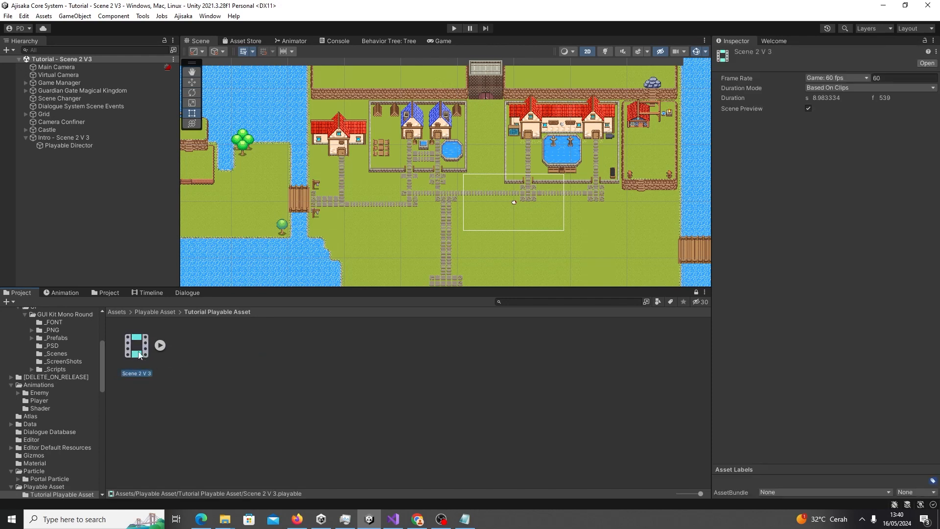
key("Delete")
left_click(489, 287)
- Create a Timeline asset named "Intro - Scene 2 V 3" in the Tutorial Playable Asset folder
right_click(283, 405)
mouse_move(343, 138)
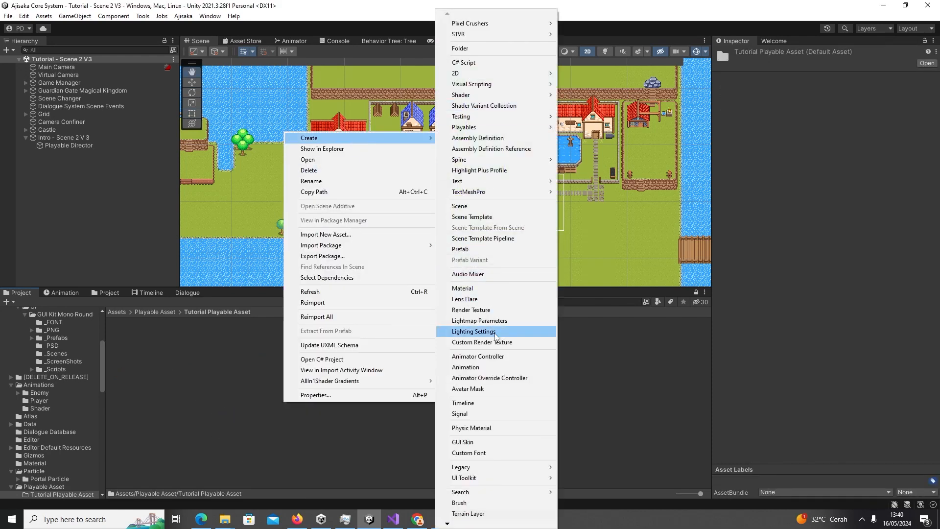
left_click(490, 402)
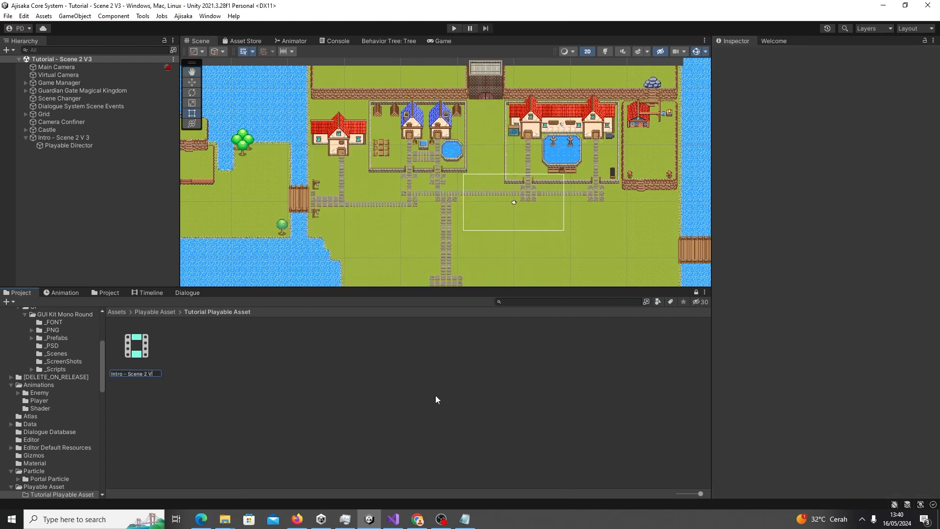
key("Return")
- Assign the Intro - Scene 2 V 3 timeline as the Playable Director's Playable and view it in the Timeline window
left_click(68, 145)
left_click_drag(136, 346, 894, 140)
left_click(84, 138)
left_click(68, 146)
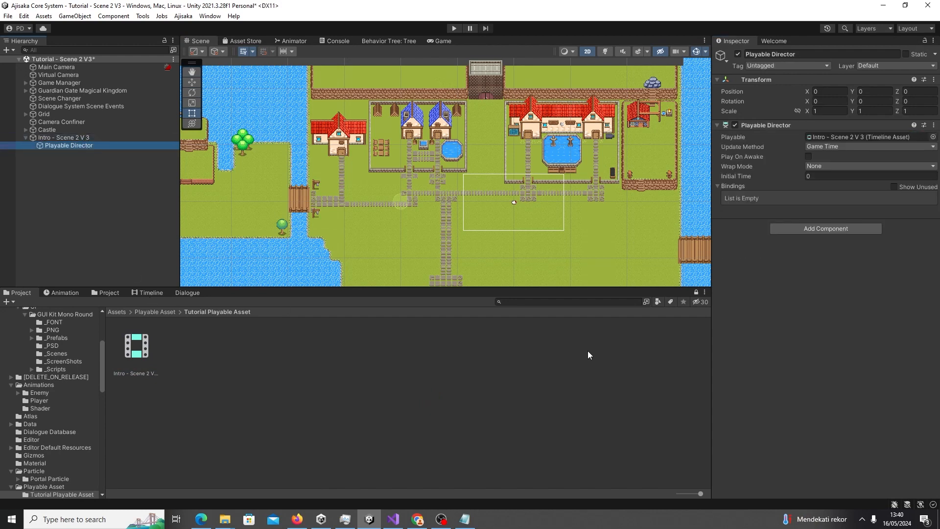
left_click(148, 293)
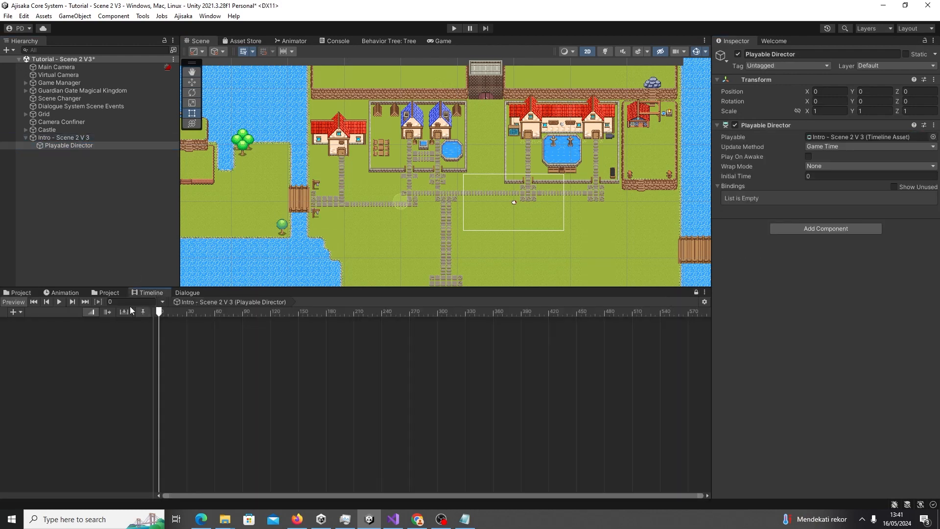
- Move the Animation window beside Timeline, dock a third Project window in the same group, and show the Tutorial Playable Asset folder
left_click_drag(52, 292, 104, 295)
left_click(704, 292)
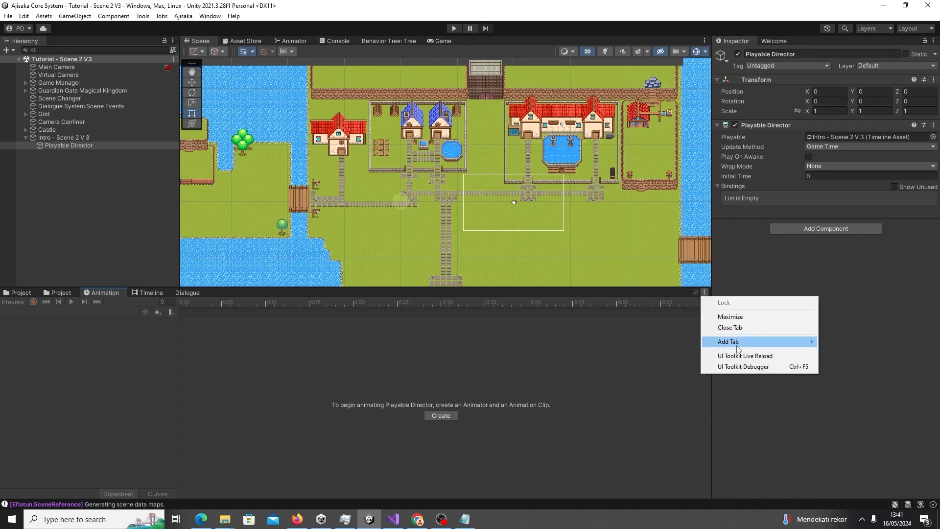
mouse_move(734, 343)
left_click(861, 383)
left_click_drag(215, 292, 108, 300)
left_click(26, 293)
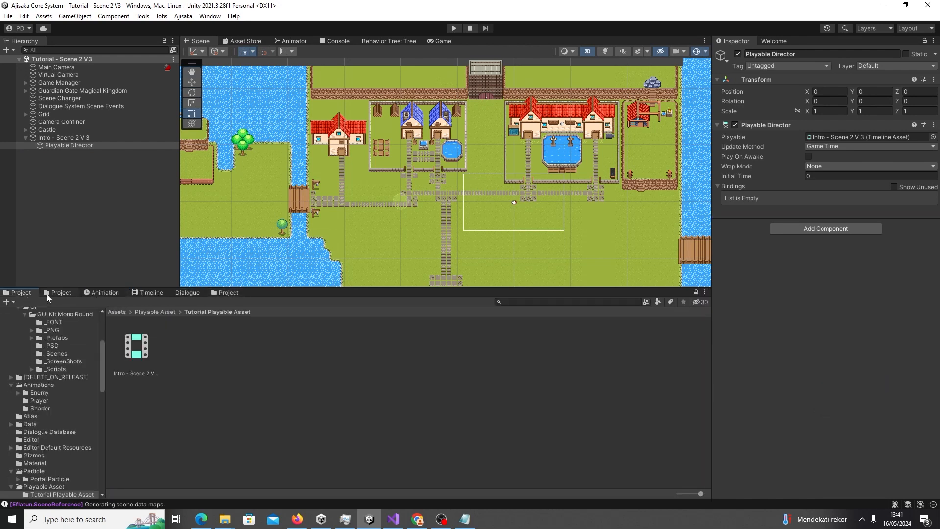
- Move the Animation window to the end of the lower group, dock Dialogue beside Game, and show Timeline and the Scene view
left_click(61, 292)
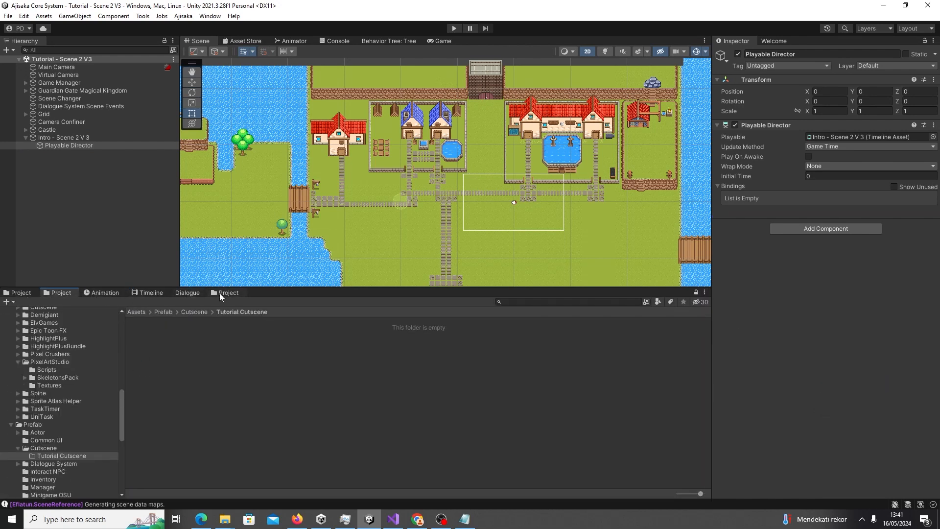
left_click_drag(88, 294, 274, 298)
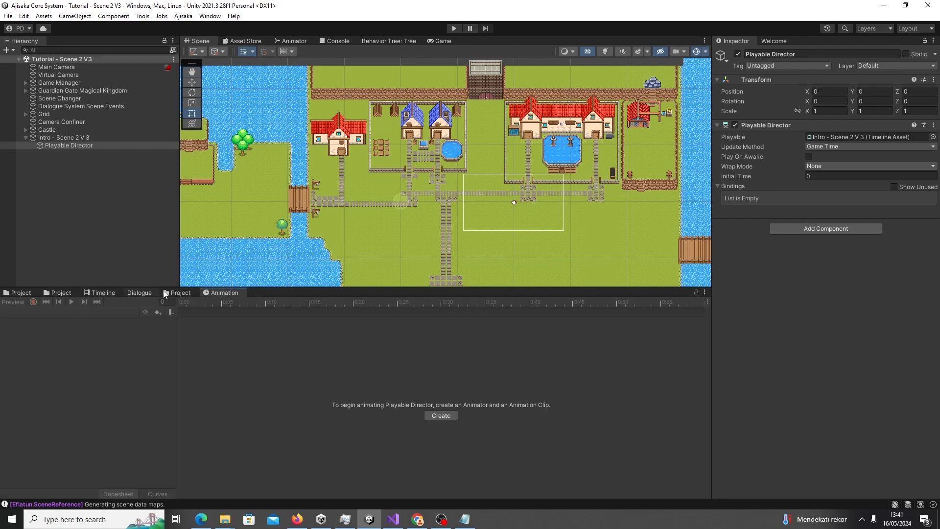
left_click(101, 293)
left_click_drag(112, 294, 483, 43)
left_click(198, 41)
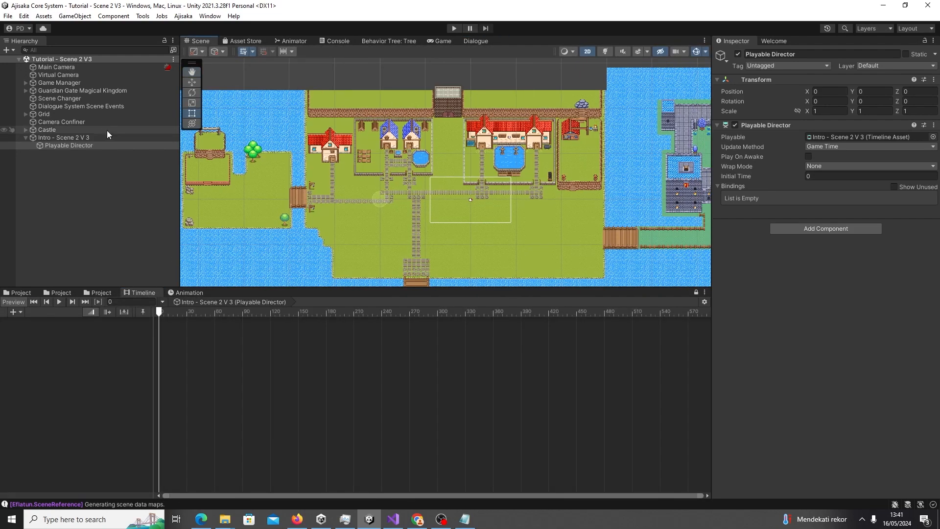
scroll(360, 239, "up", 3)
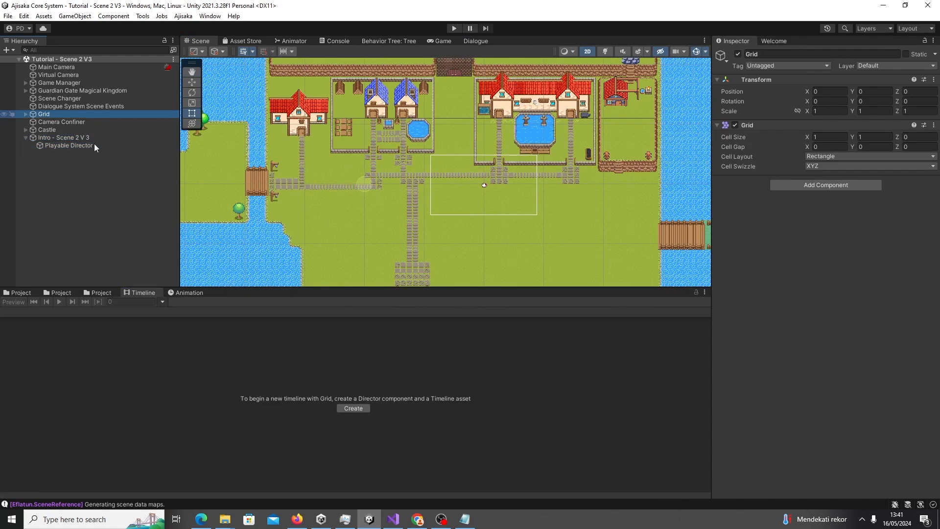
scroll(545, 207, "up", 2)
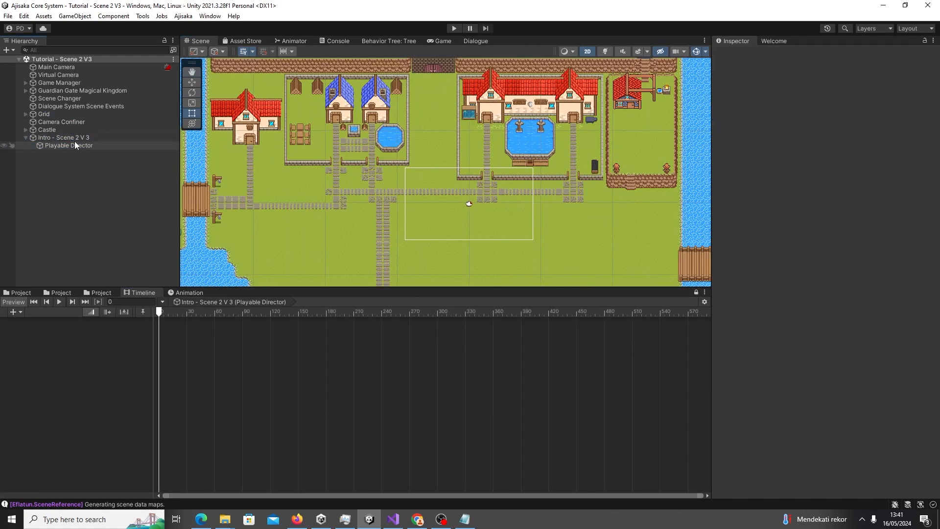
double_click(337, 42)
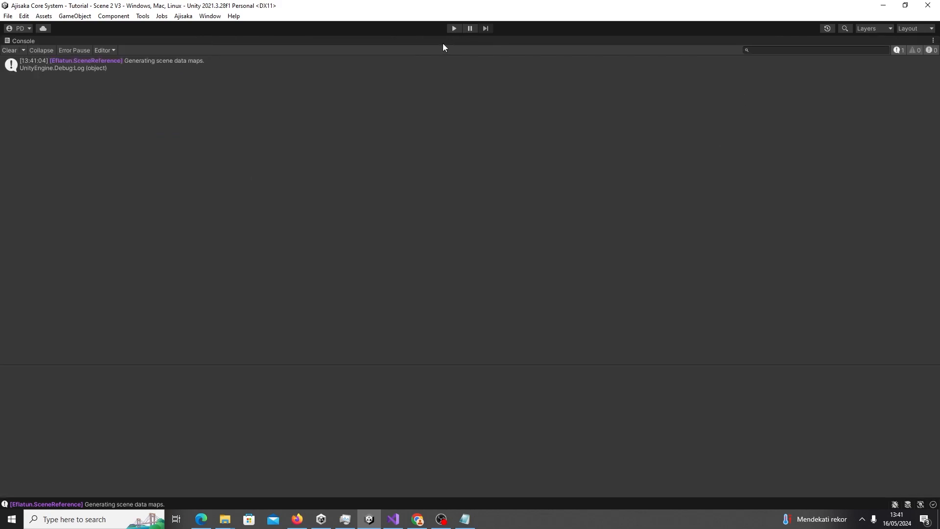
double_click(22, 41)
- Dock the Game view below the Hierarchy, enlarge it, and bring the Scene view back up
left_click(439, 41)
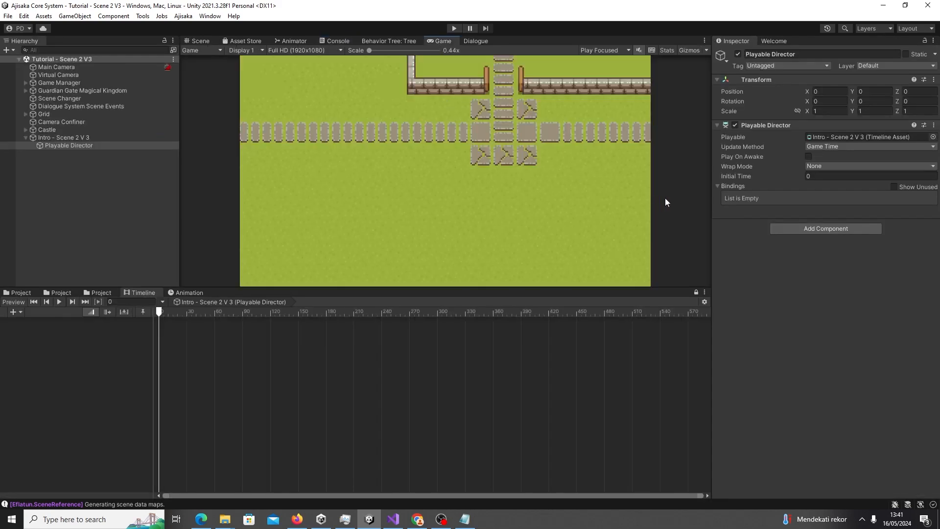
left_click_drag(443, 41, 117, 235)
left_click_drag(125, 202, 126, 161)
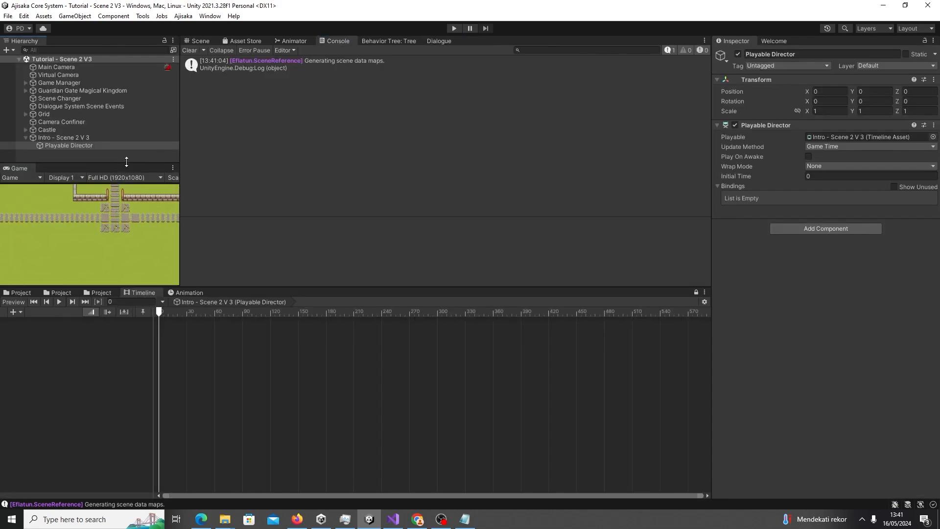
left_click(194, 41)
- Move the Virtual Camera to the town's gate at about X 14.95, Y 17.73 and save the scene
left_click(98, 83)
left_click(93, 75)
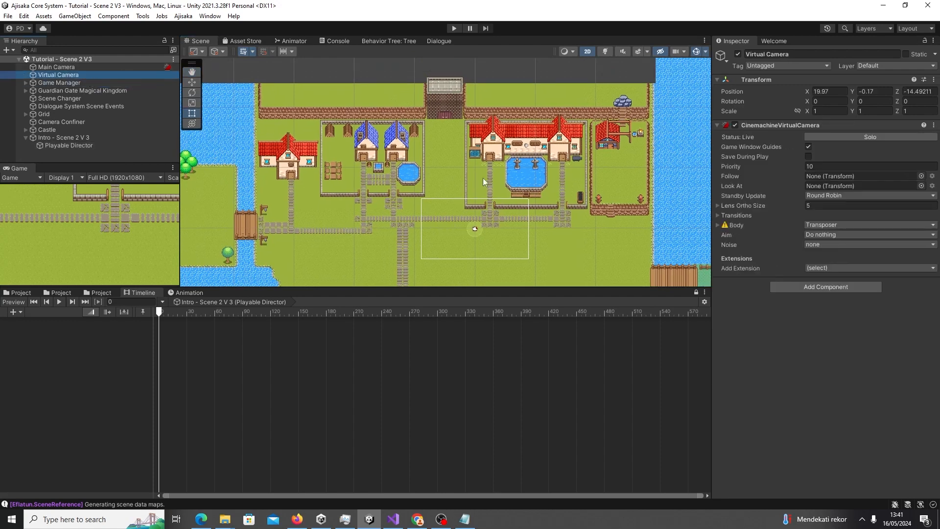
middle_click_drag(482, 177, 439, 173)
key("w")
scroll(612, 225, "up", 1)
left_click_drag(421, 218, 381, 223)
left_click_drag(374, 189, 372, 66)
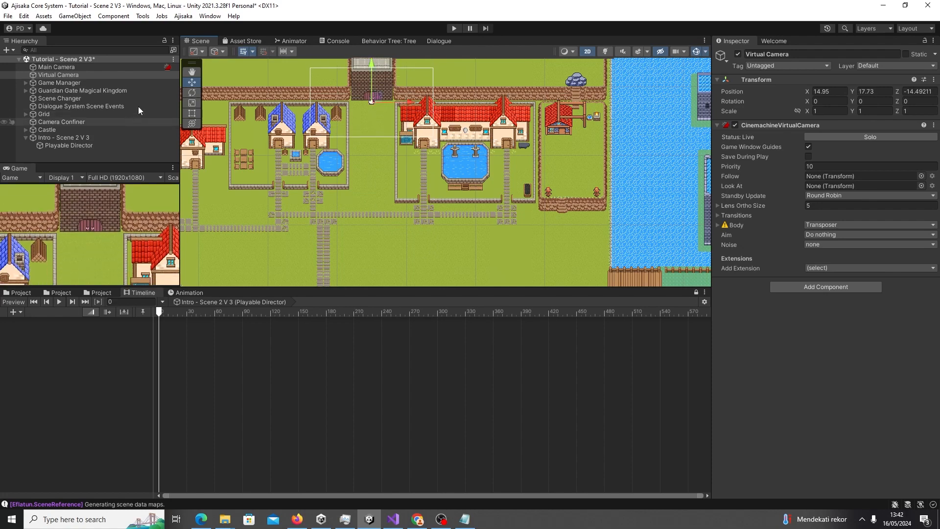
key("ctrl+s")
- Move the Game Manager's Point Zero just below the town gate, at about X 14.75, Y 14.46
scroll(366, 198, "down", 2)
left_click(58, 82)
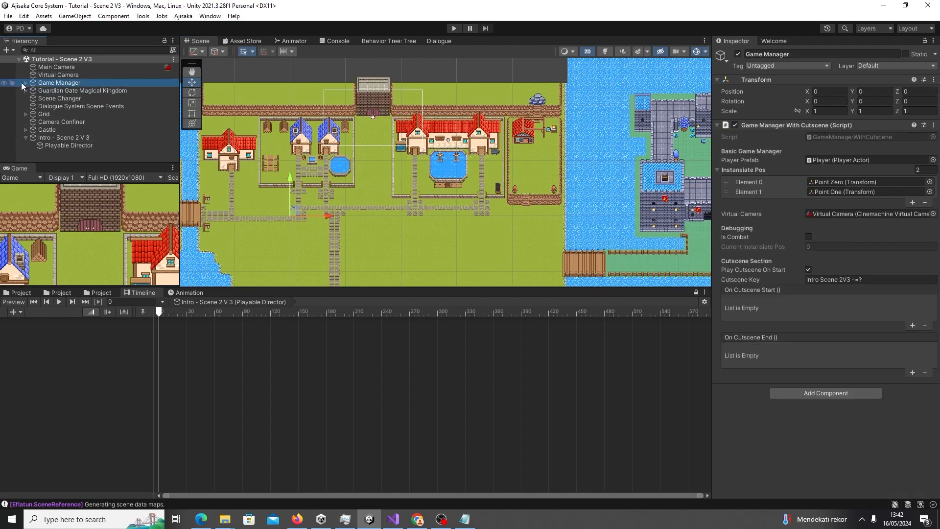
left_click(24, 83)
left_click(55, 90)
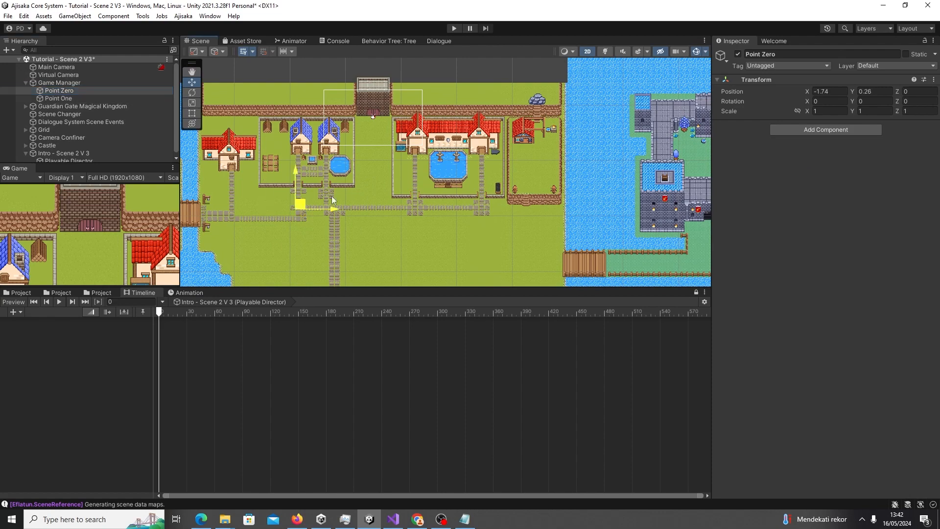
left_click_drag(299, 204, 383, 134)
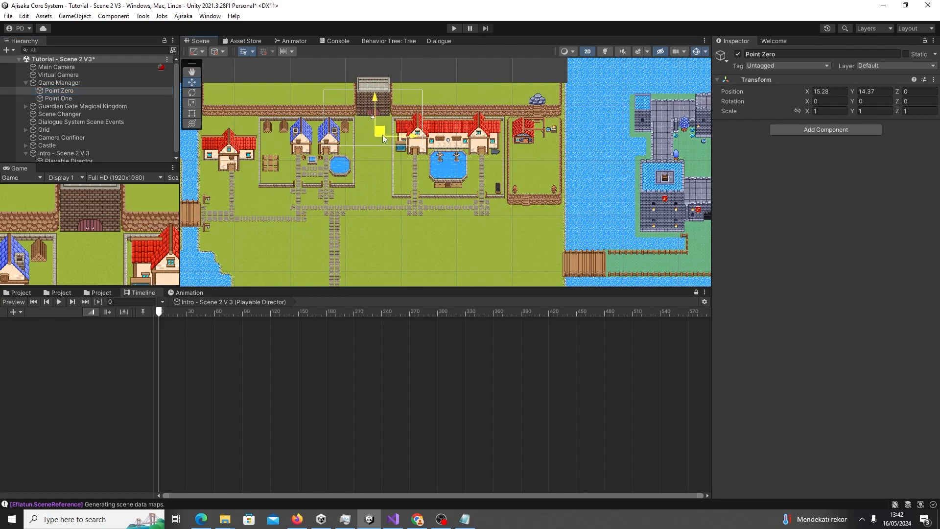
left_click(62, 83)
left_click(63, 90)
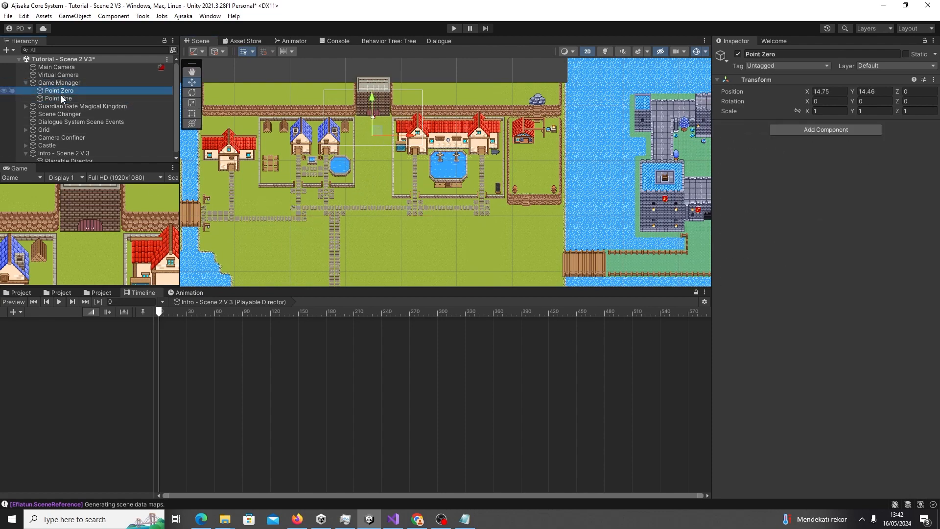
- Check the Game Manager's spawn points against the map, collapse its children, and save the scene
left_click(61, 97)
scroll(636, 235, "down", 2)
middle_click_drag(636, 235, 487, 221)
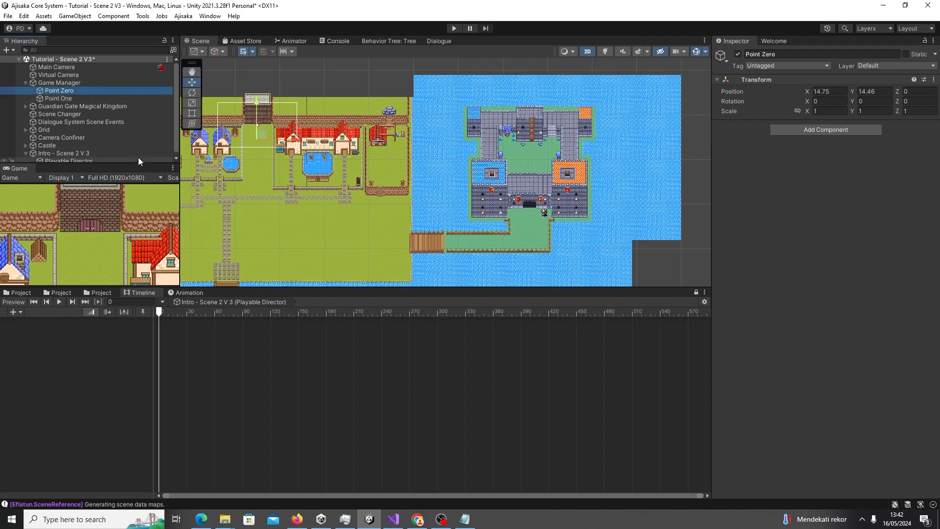
scroll(138, 158, "down", 1)
left_click(65, 94)
left_click(68, 89)
left_click(44, 80)
left_click(26, 80)
key("ctrl+s")
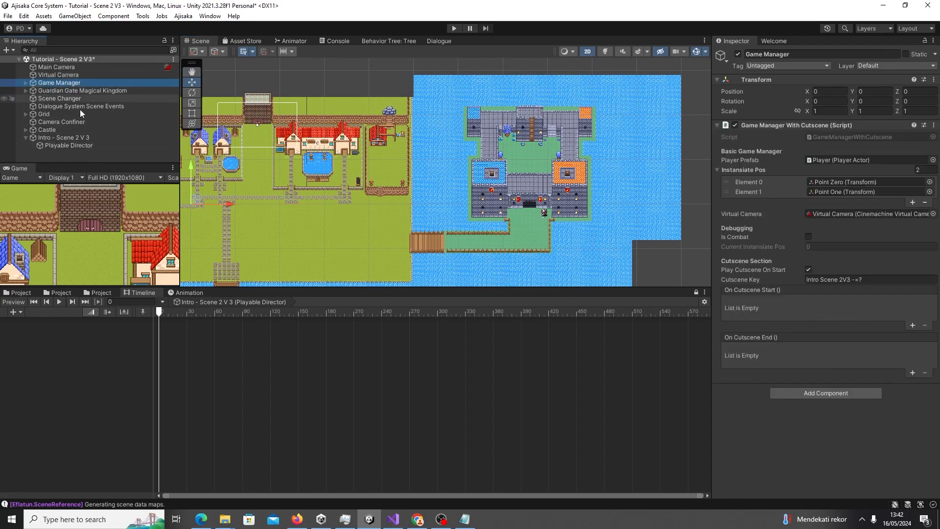
- Examine the Intro - Scene 2 V 3 object and its Playable Director against the map
left_click(82, 144)
left_click(83, 137)
scroll(295, 181, "down", 1)
middle_click_drag(294, 181, 376, 188)
scroll(376, 189, "up", 4)
left_click(87, 145)
left_click(59, 137)
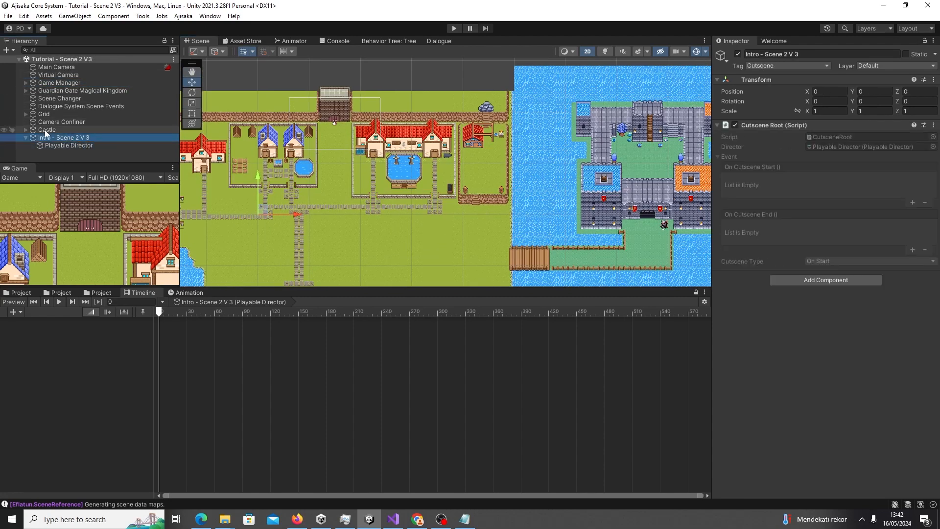
- Find the Castle object and switch it off and back on to see which part of the map it holds
left_click(47, 130)
left_click(46, 122)
left_click(45, 114)
left_click(47, 129)
left_click(738, 54)
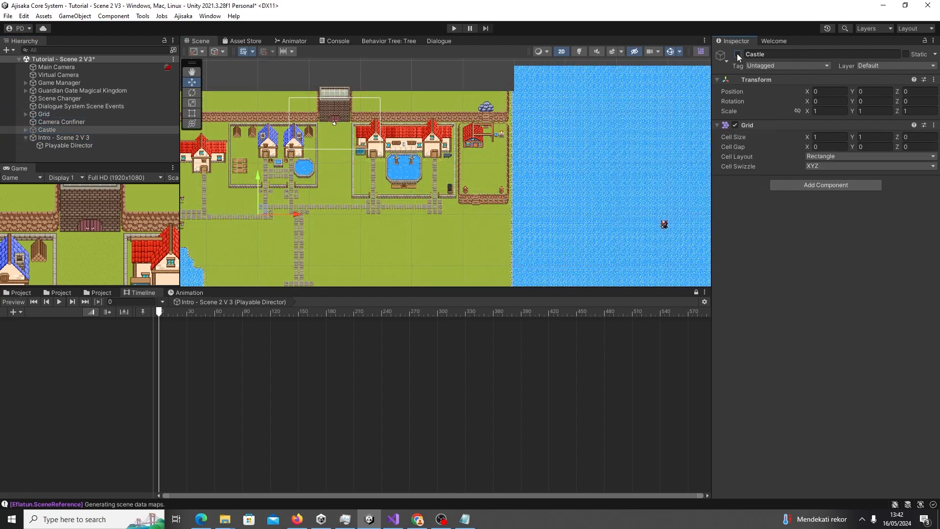
left_click(737, 54)
- Clear the Console messages and return to the Scene view
middle_click_drag(420, 153, 310, 152)
left_click(334, 40)
left_click(191, 51)
left_click(199, 41)
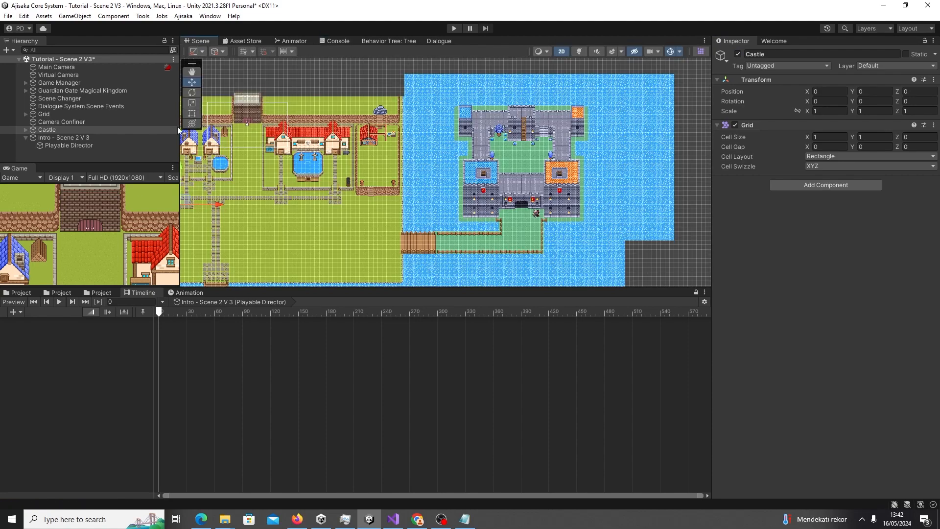
- Toggle the Castle object's visibility repeatedly and look over the town and the castle island
scroll(378, 187, "down", 2)
scroll(378, 187, "up", 3)
middle_click_drag(377, 188, 527, 189)
scroll(479, 195, "up", 2)
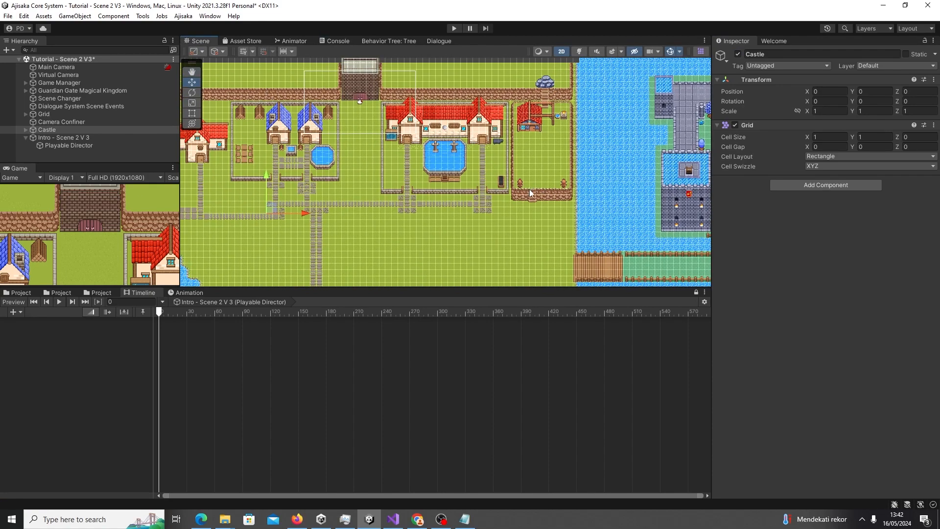
double_click(738, 54)
double_click(738, 54)
double_click(738, 55)
left_click(738, 55)
scroll(532, 202, "up", 8)
middle_click_drag(551, 205, 433, 120)
scroll(561, 166, "down", 1)
scroll(561, 170, "down", 3)
middle_click_drag(561, 169, 422, 182)
scroll(246, 187, "down", 2)
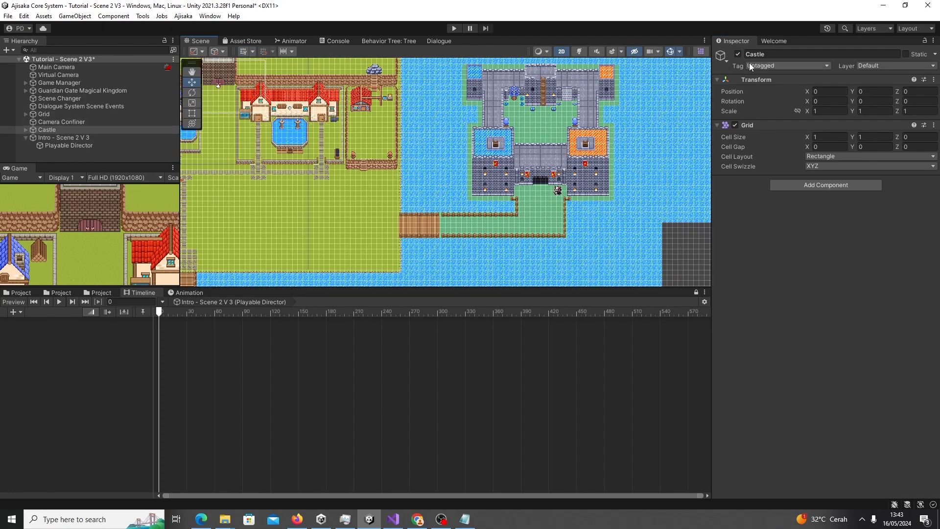
left_click(737, 55)
left_click(737, 54)
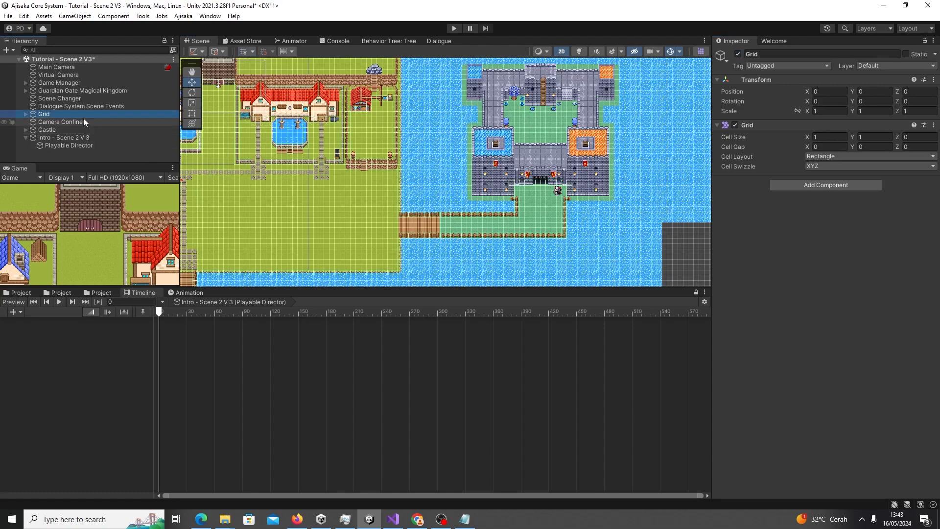
- Deactivate the Guardian Gate Magical Kingdom object outside the castle entrance
left_click(78, 91)
left_click(739, 55)
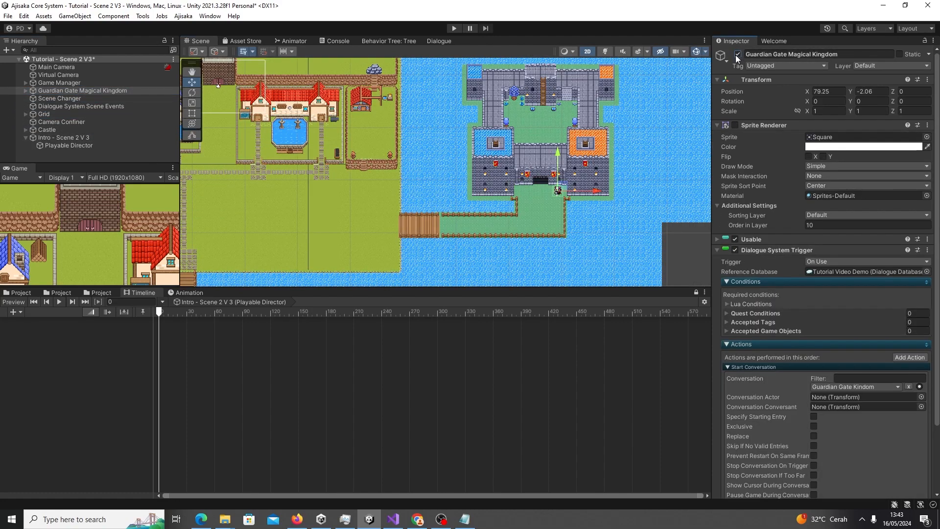
scroll(554, 185, "up", 5)
scroll(486, 166, "up", 3)
middle_click_drag(542, 154, 496, 216)
middle_click_drag(477, 73, 510, 151)
scroll(510, 151, "up", 2)
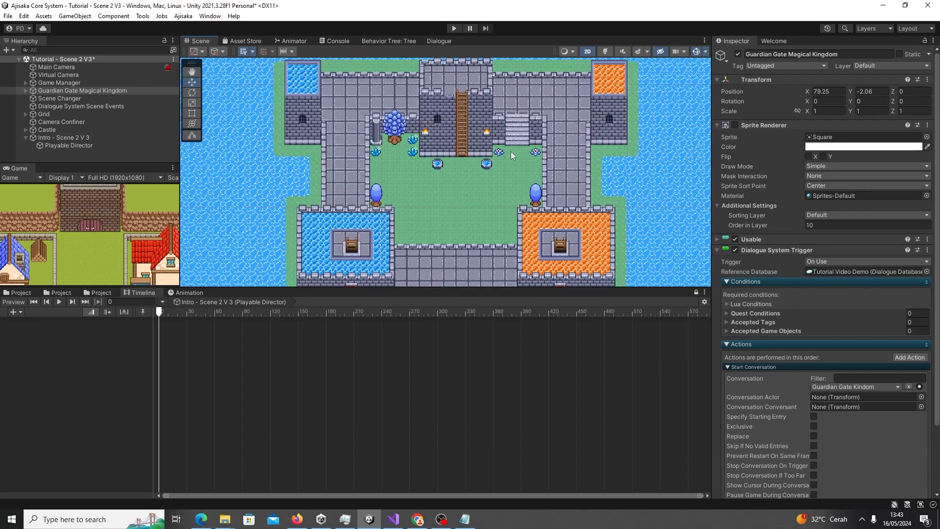
scroll(510, 151, "up", 5)
scroll(481, 129, "down", 5)
middle_click_drag(492, 196, 477, 65)
scroll(476, 65, "down", 2)
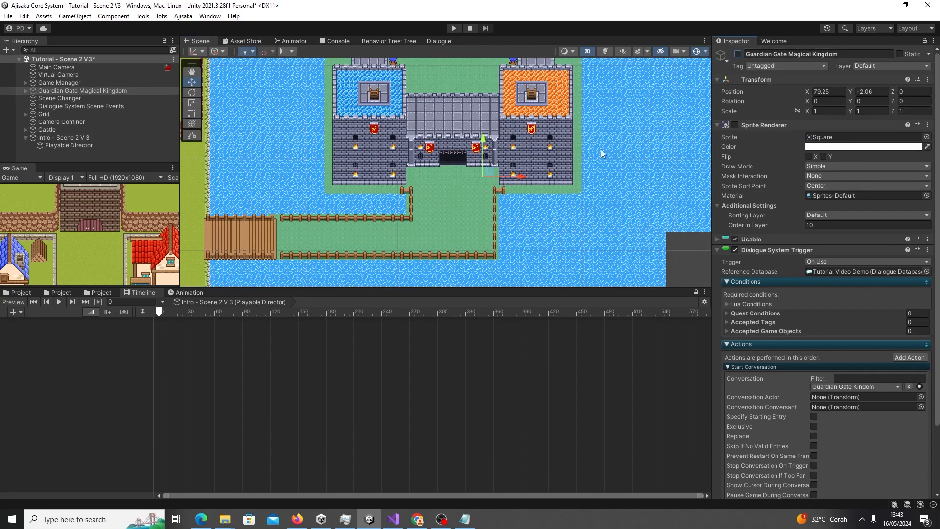
scroll(396, 211, "down", 2)
middle_click_drag(396, 212, 427, 223)
middle_click_drag(369, 195, 392, 202)
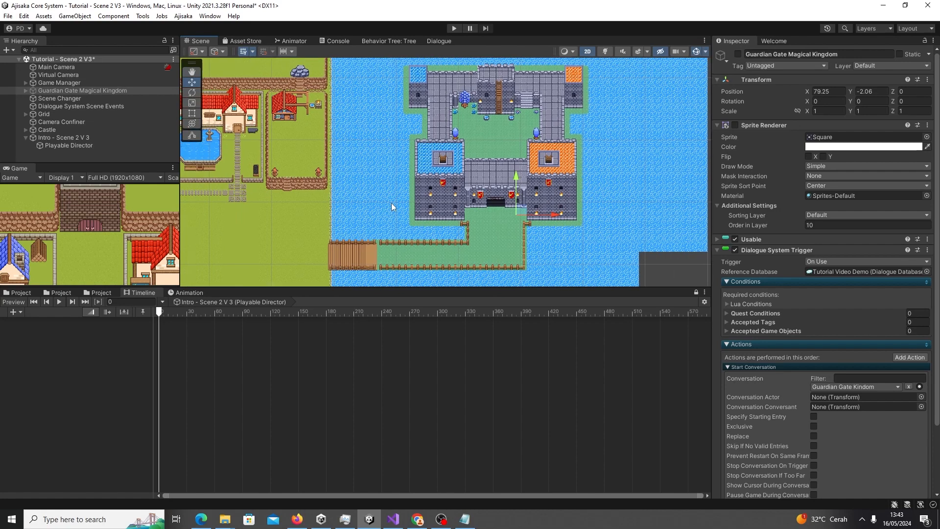
- Check the Scene Changer, and switch the Grid object off and back on to see what it contains
left_click(63, 104)
left_click(71, 91)
left_click(72, 98)
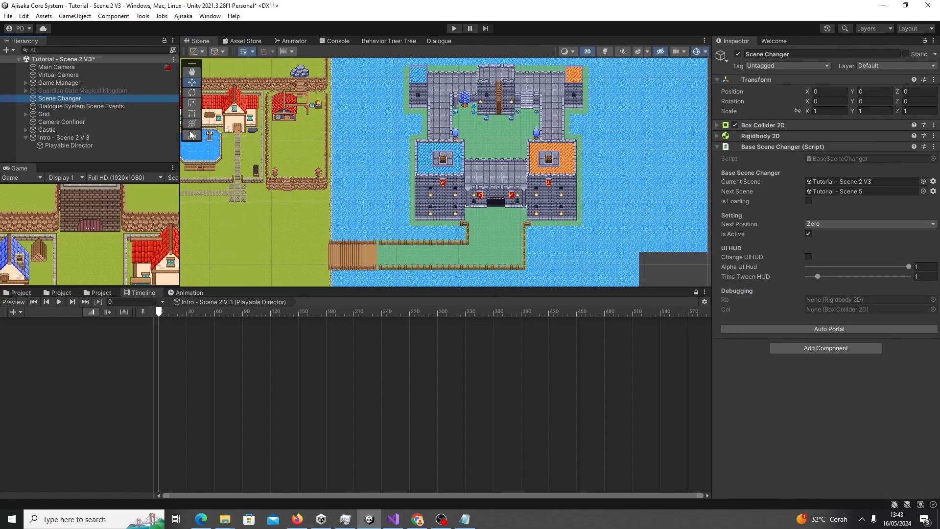
left_click(73, 114)
left_click(738, 54)
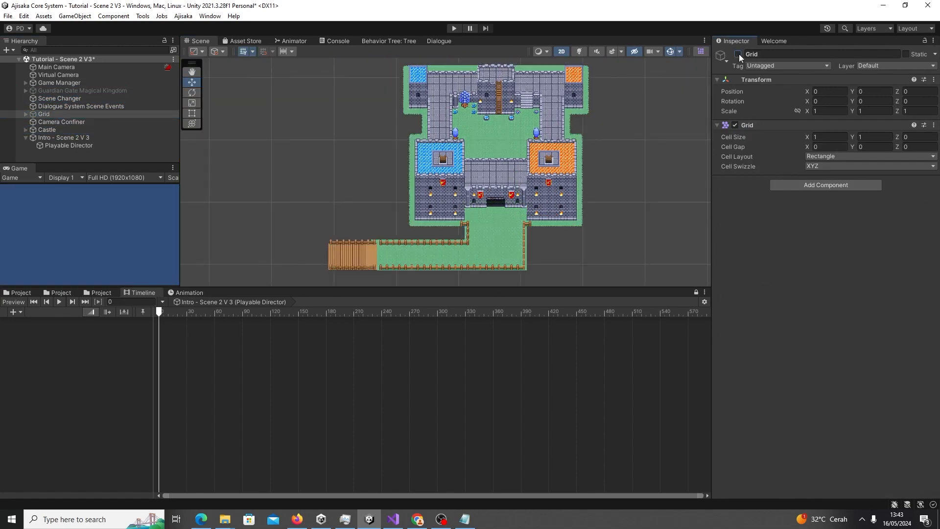
left_click(738, 53)
- Deactivate the Castle object so only the town and water remain in the scene
left_click(64, 130)
left_click(737, 55)
scroll(409, 193, "down", 5)
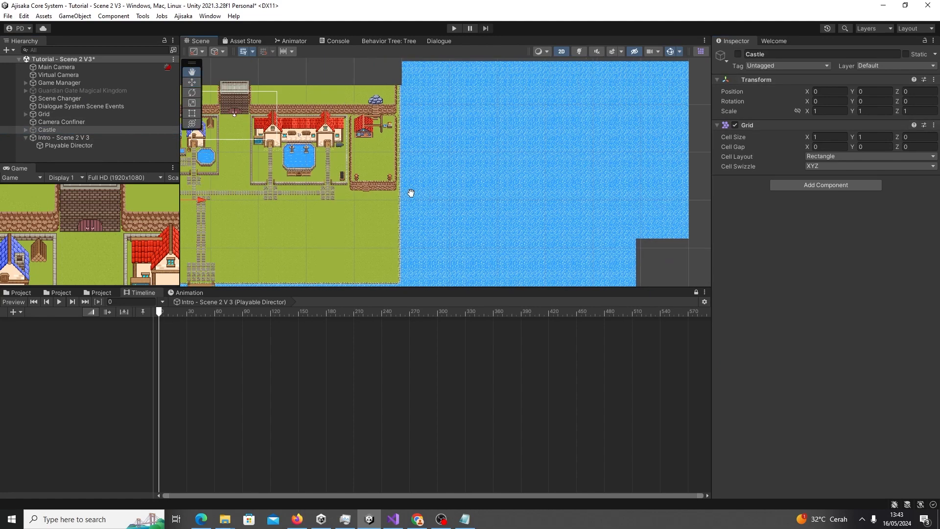
- Give the Hierarchy more room and add a Cinemachine Virtual Camera as a child of the Playable Director
left_click(74, 145)
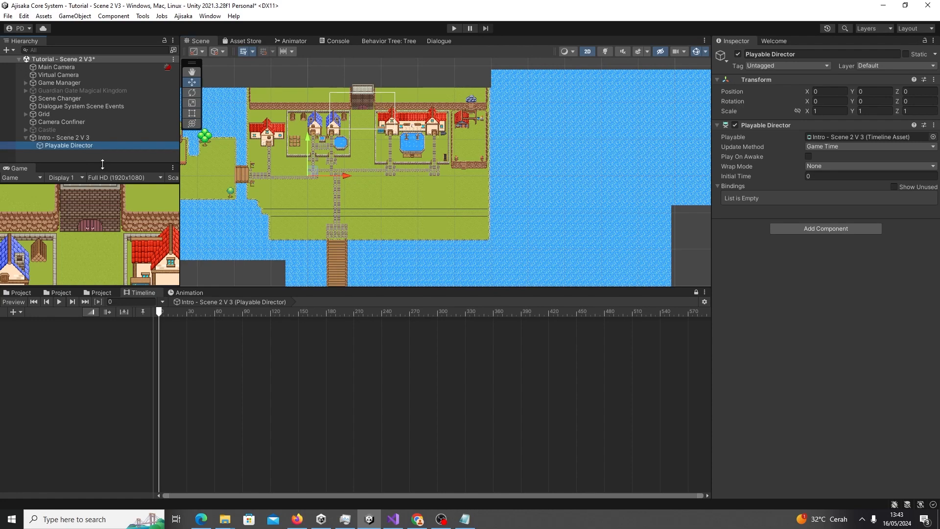
left_click_drag(102, 164, 102, 186)
middle_click_drag(288, 271, 316, 241)
scroll(317, 242, "up", 5)
right_click(82, 146)
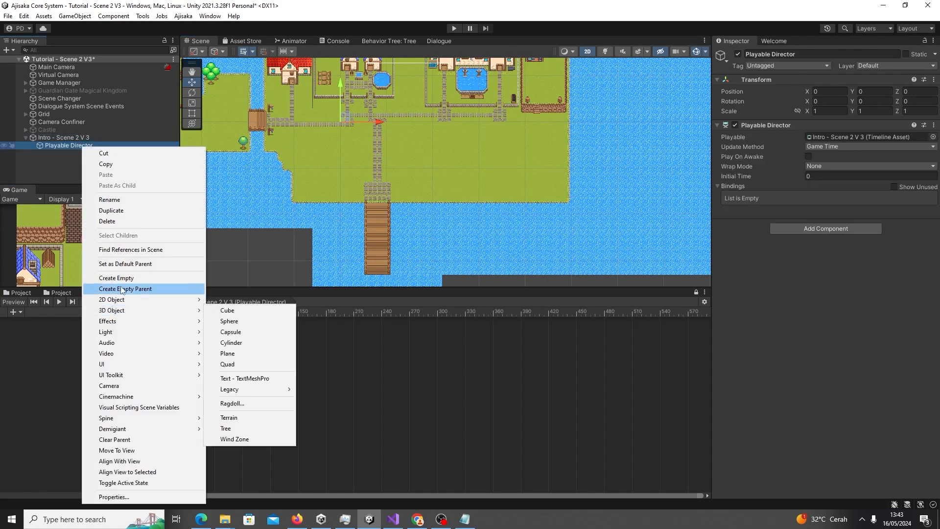
mouse_move(196, 396)
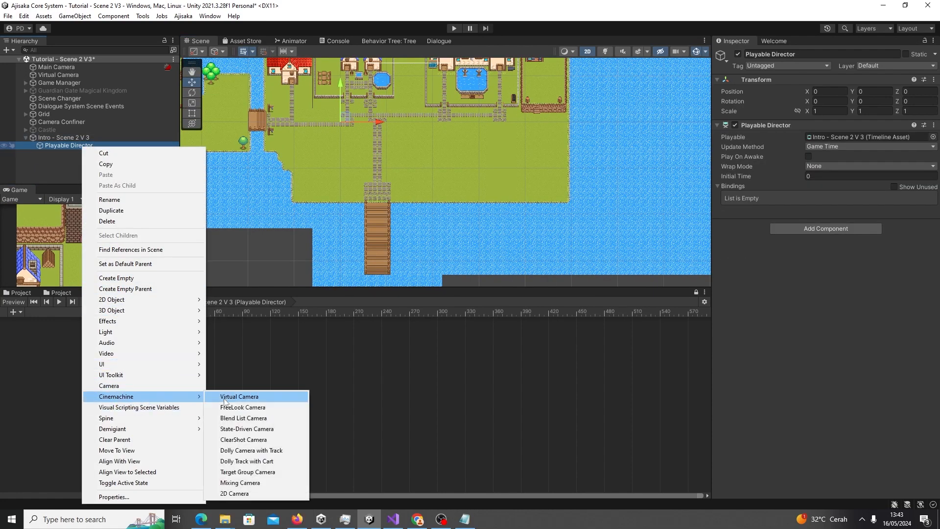
left_click(225, 402)
- Set the new virtual camera's Priority to 50 and move it over the water east of town, to about X 60.9, Y 8
left_click(819, 167)
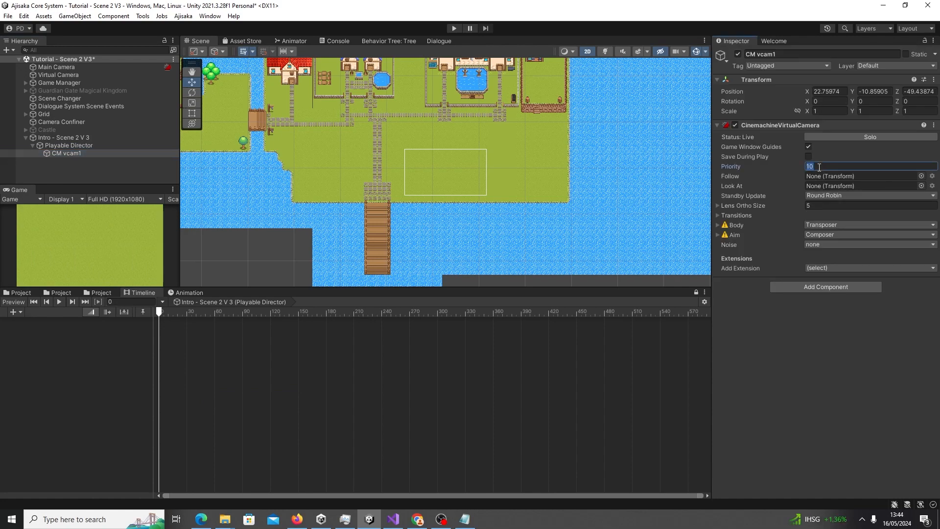
type("50")
scroll(440, 189, "down", 5)
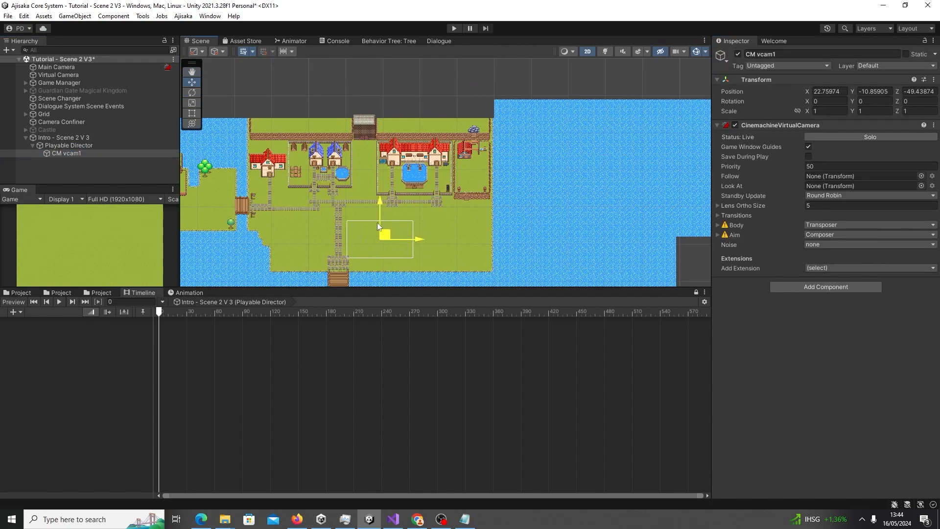
left_click_drag(382, 231, 538, 175)
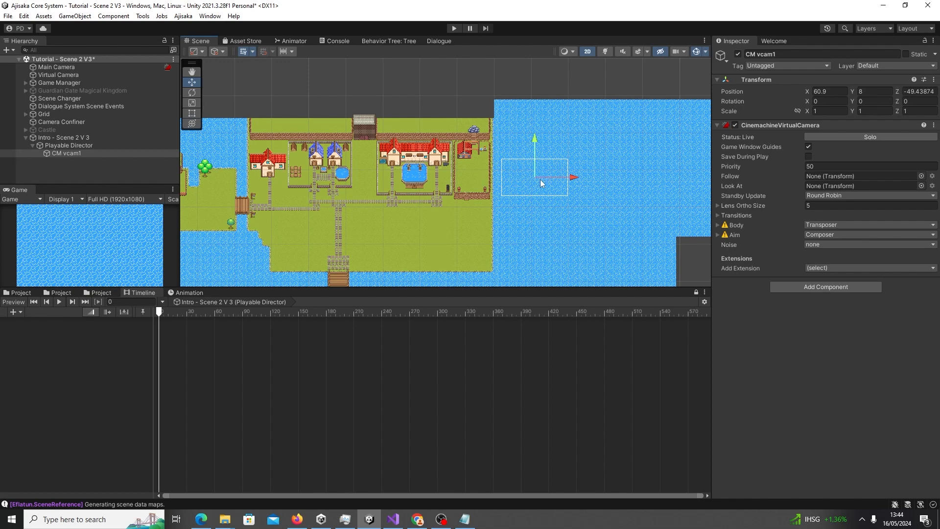
- Undo the virtual camera's last move, and set its Body and Aim to Do nothing
key("ctrl+z")
left_click(802, 54)
type("Cam Cutscene")
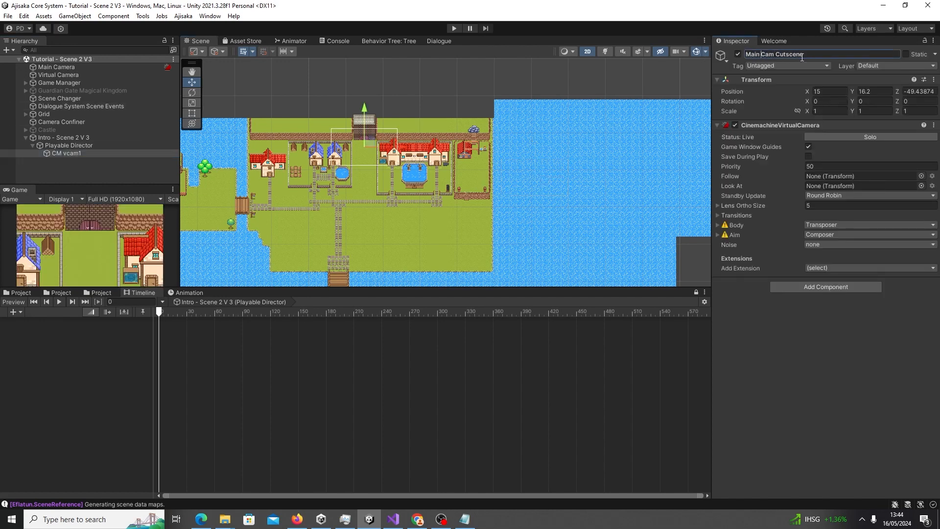
left_click(816, 235)
left_click(817, 245)
left_click(820, 225)
left_click(821, 237)
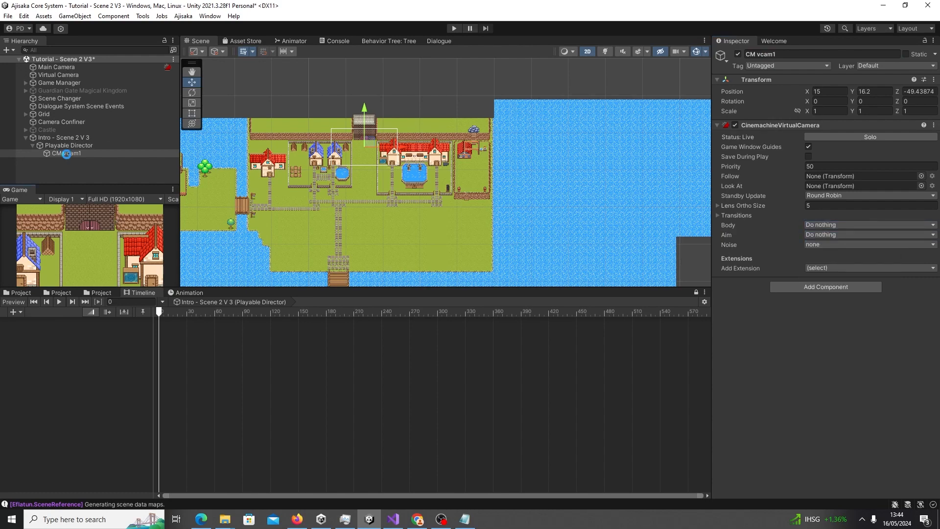
- Rename the virtual camera to Cam Main Cutscene
left_click(789, 53)
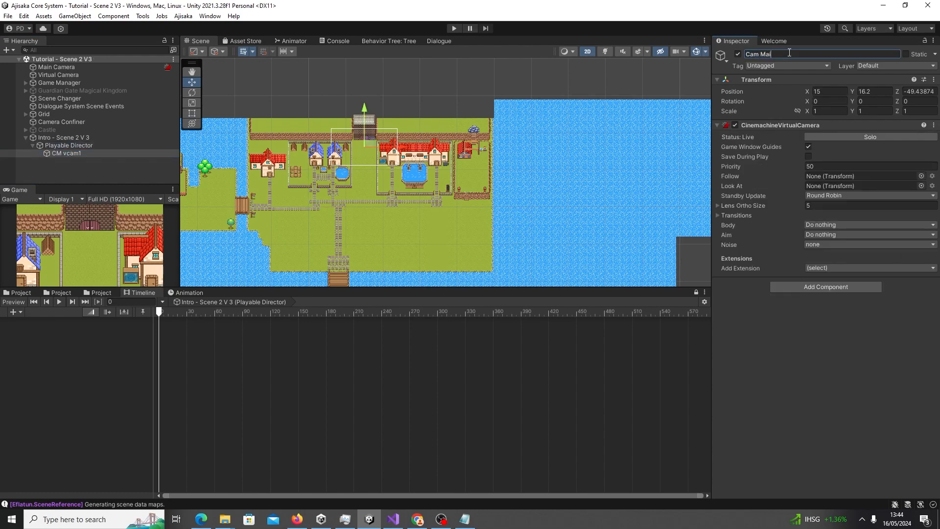
left_click(120, 164)
left_click(118, 153)
scroll(385, 186, "down", 3)
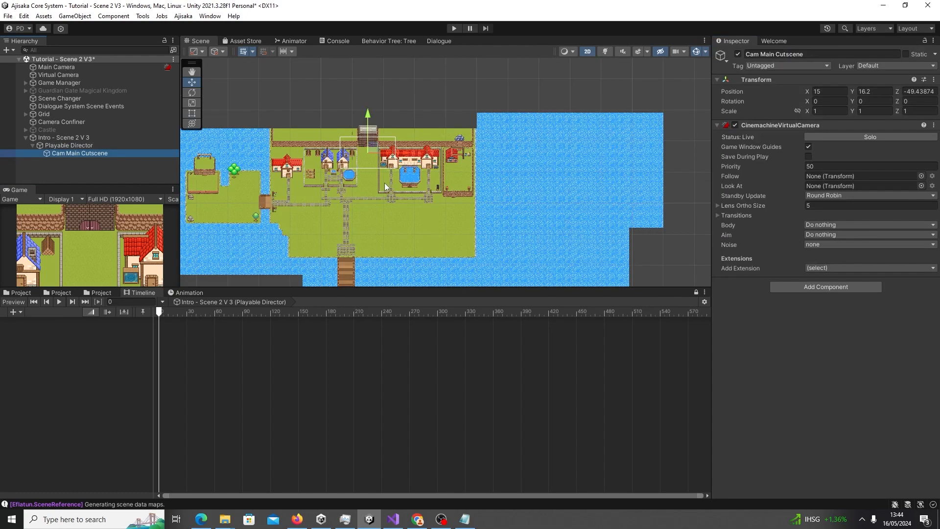
scroll(380, 175, "up", 8)
left_click(107, 176)
left_click(93, 153)
- Duplicate the inactive Castle object and make the copy a child of the Playable Director
left_click(56, 129)
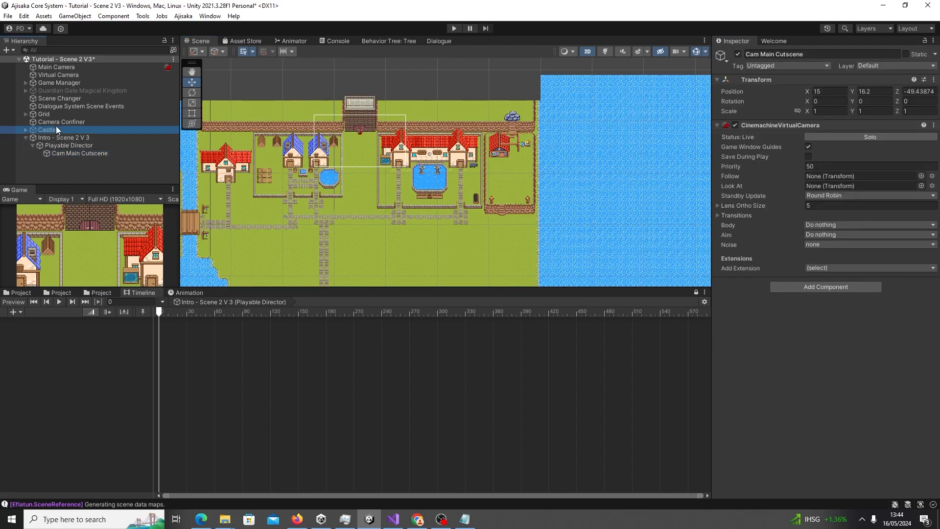
left_click(66, 169)
left_click(64, 146)
left_click(63, 169)
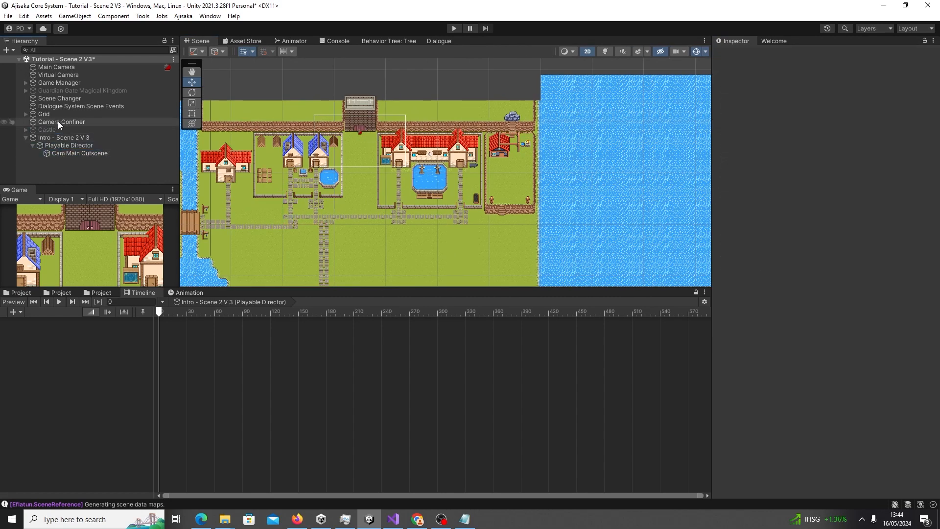
left_click(45, 129)
key("ctrl+d")
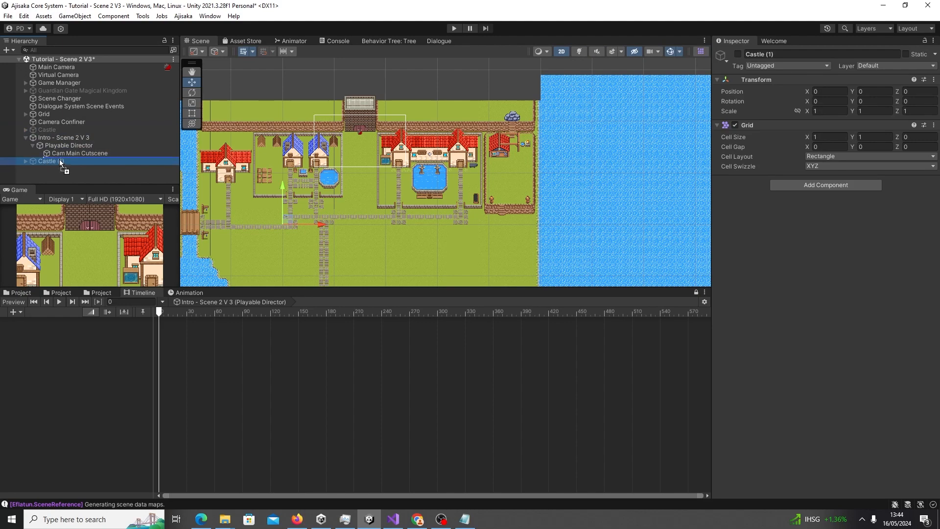
mouse_move(60, 160)
left_mouse_down()
mouse_move(62, 151)
mouse_move(65, 166)
left_mouse_up()
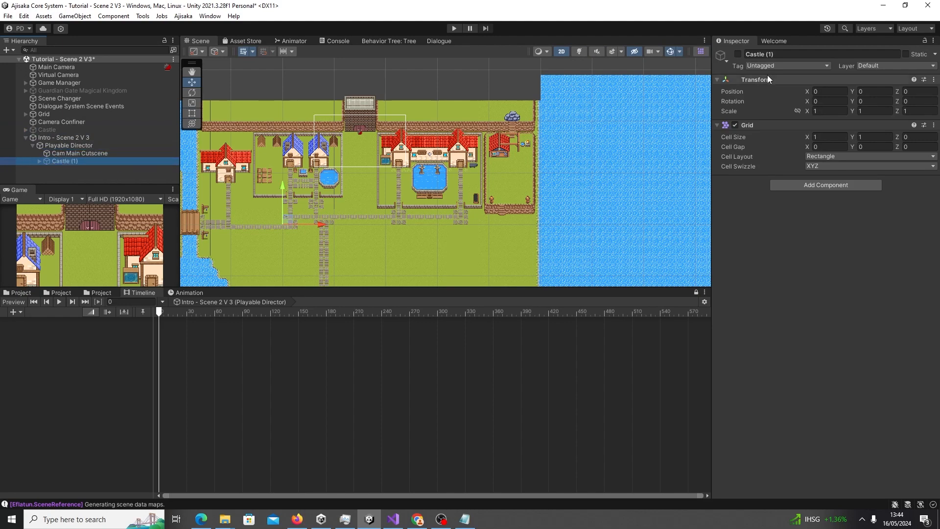
- Shift Cam Main Cutscene slightly within the town, to about X 16.4, Y 15.6
left_click(79, 153)
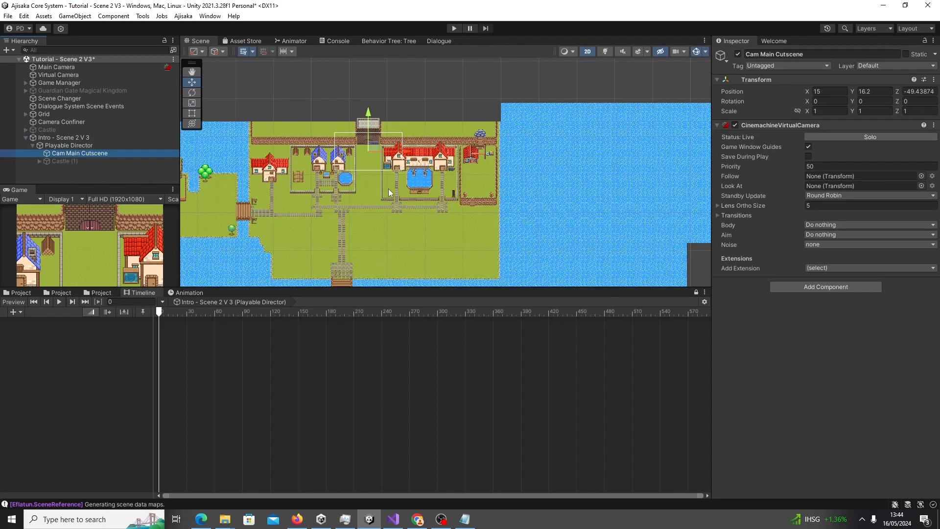
left_click_drag(400, 169, 356, 145)
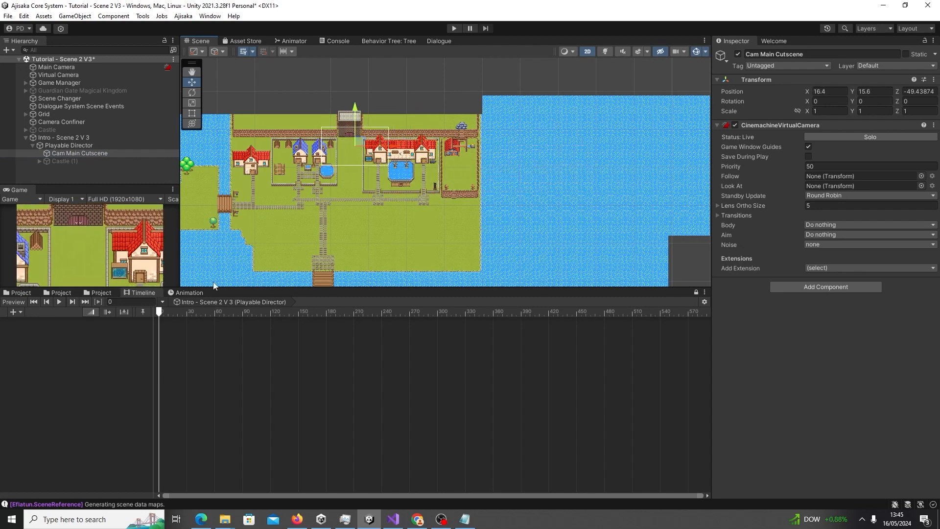
- Open the 19 sprite effects folder under Assets > Plugins in the third Project browser
left_click(19, 292)
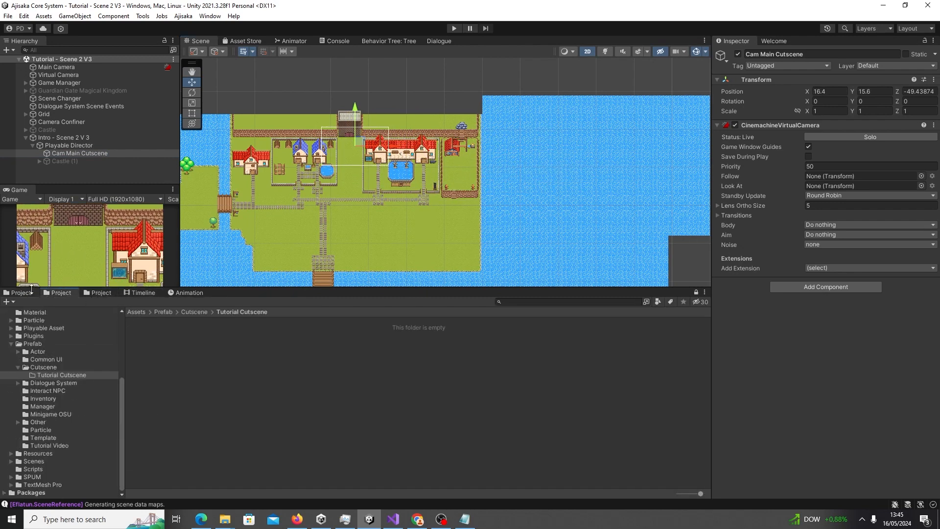
left_click(101, 293)
left_click(702, 292)
left_click(696, 292)
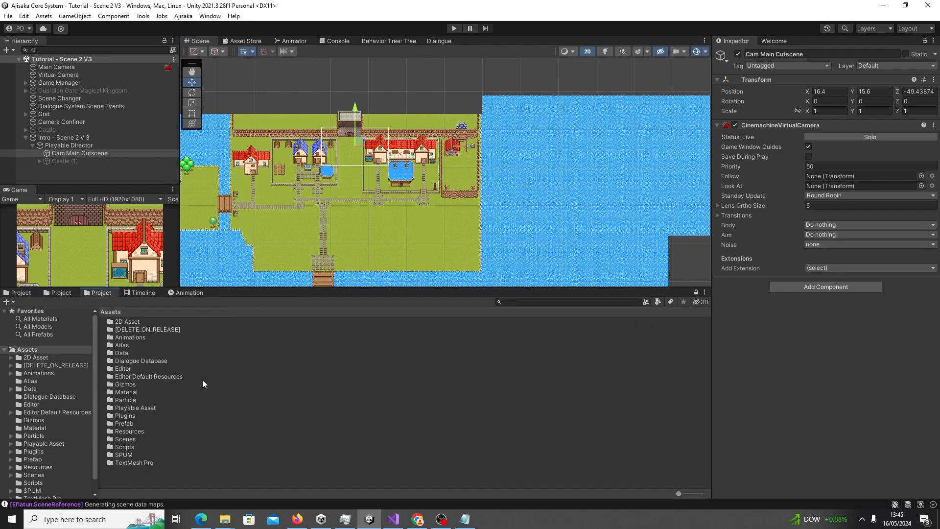
double_click(131, 417)
left_click(151, 337)
left_click(144, 332)
double_click(146, 322)
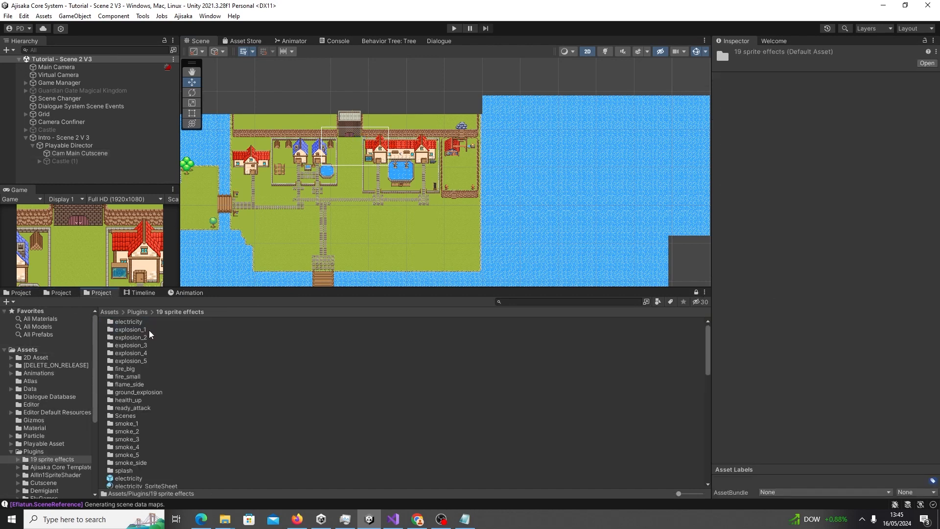
- Check the electricity sprites, and try the electricity effect prefab in the scene on the grass south of the houses
left_click(129, 322)
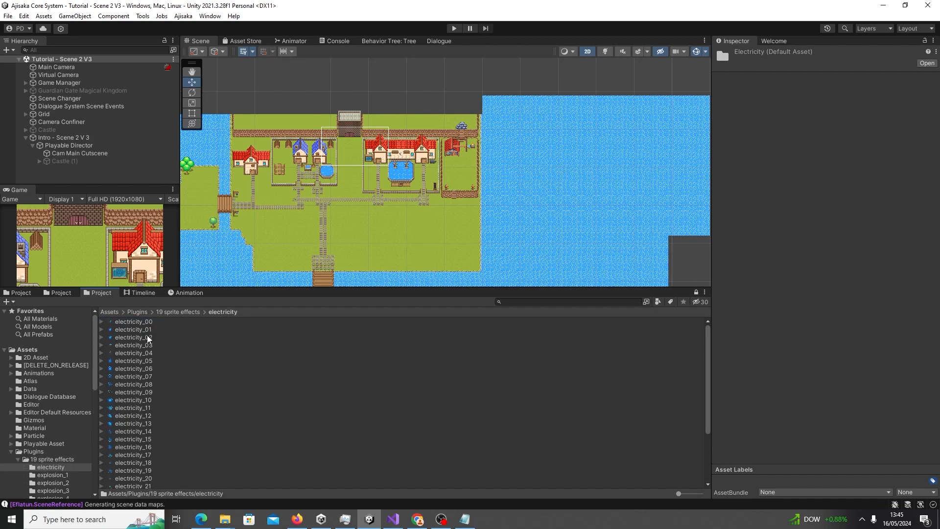
scroll(148, 372, "down", 5)
scroll(148, 407, "up", 3)
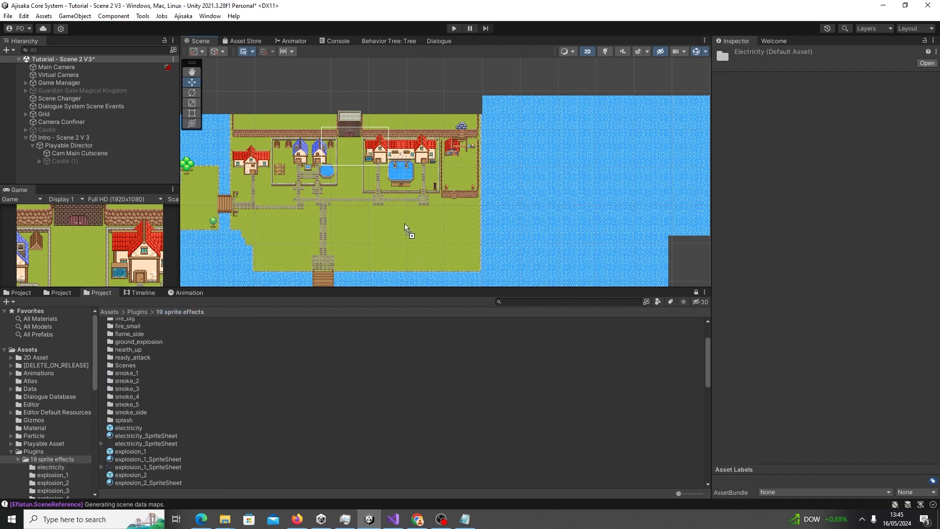
left_click_drag(404, 224, 404, 224)
double_click(59, 75)
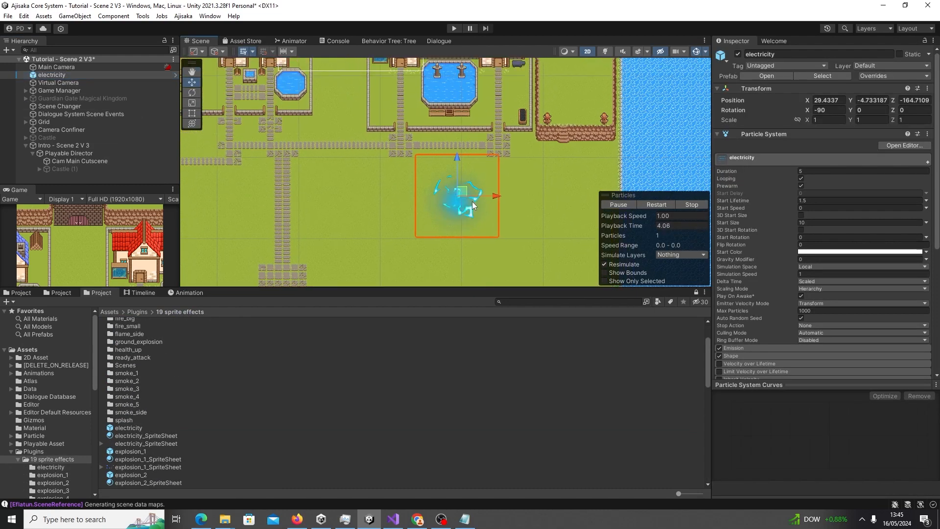
- Preview the electricity effect over the water east of town, at about X 67.9, Y 10.7, and delete it again
left_click_drag(462, 191, 335, 64)
middle_click_drag(345, 61, 363, 201)
left_click_drag(359, 193, 383, 262)
scroll(383, 262, "down", 5)
middle_click_drag(383, 263, 338, 179)
left_click_drag(310, 167, 619, 131)
middle_click_drag(620, 156, 447, 195)
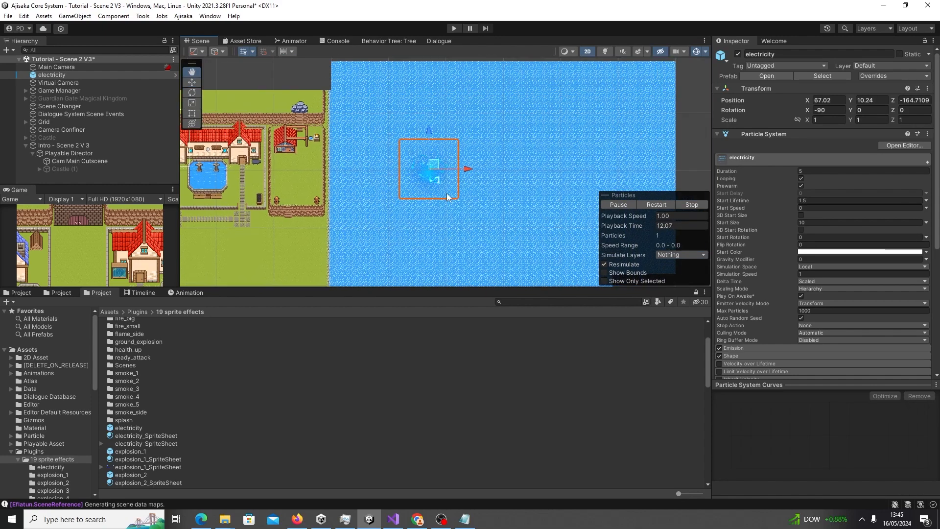
scroll(447, 195, "up", 1)
left_click_drag(432, 160, 438, 157)
scroll(459, 176, "up", 2)
middle_click_drag(459, 176, 431, 185)
left_click(54, 74)
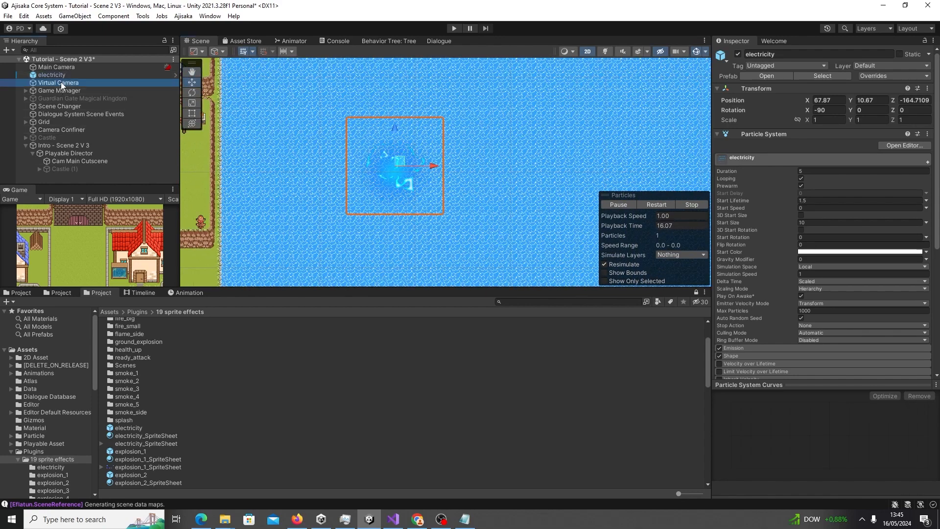
key("Delete")
- Switch to Notepad and replace the note's text with "Kita Pake Effek Effek Particle Dulu Ge"
left_click(464, 519)
key("ctrl+a")
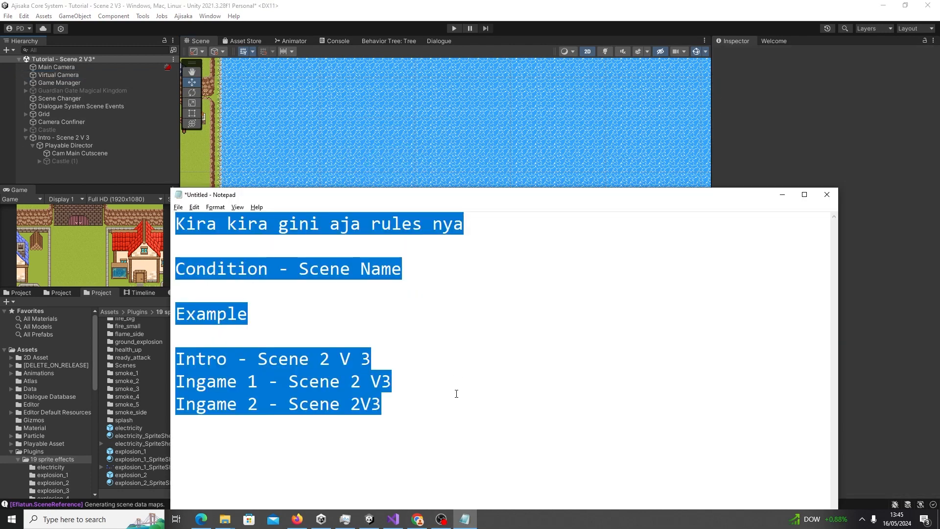
type("Kita Pake Effek Effek Particle Dulu Ge")
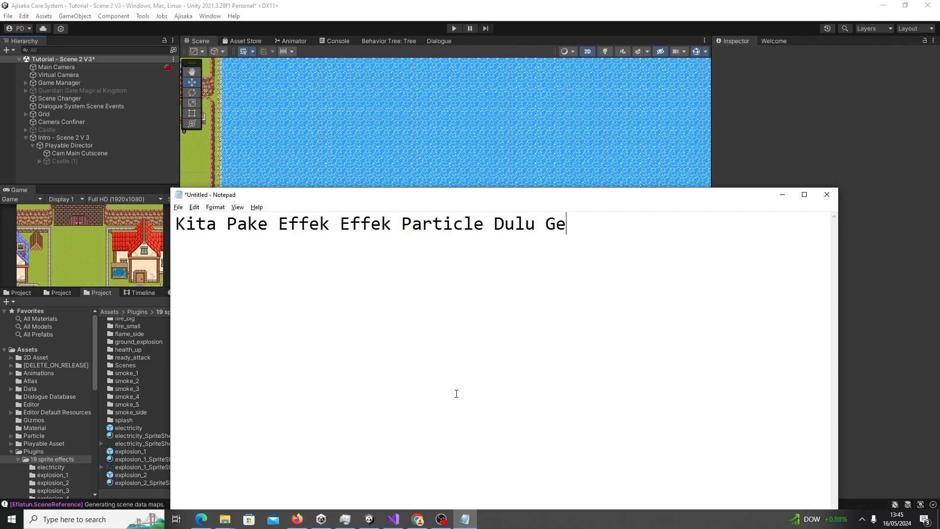
- Return to Unity and add one explosion_2 effect over the water east of town, undoing the extra copy
key("alt+Tab")
scroll(155, 411, "down", 2)
left_click_drag(133, 394, 317, 165)
key("Delete")
left_click_drag(132, 416, 309, 193)
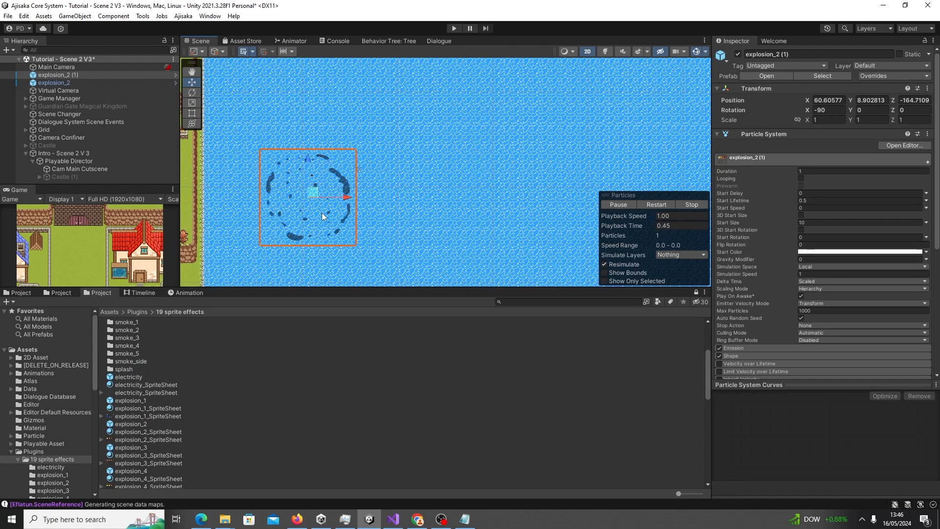
key("ctrl+z")
- Try the explosion_3 and explosion_4 effects over the water, undoing each one
left_click_drag(138, 448, 327, 166)
scroll(367, 208, "up", 1)
key("ctrl+z")
scroll(151, 427, "down", 3)
left_click_drag(150, 414, 326, 156)
scroll(247, 363, "up", 1)
key("ctrl+z")
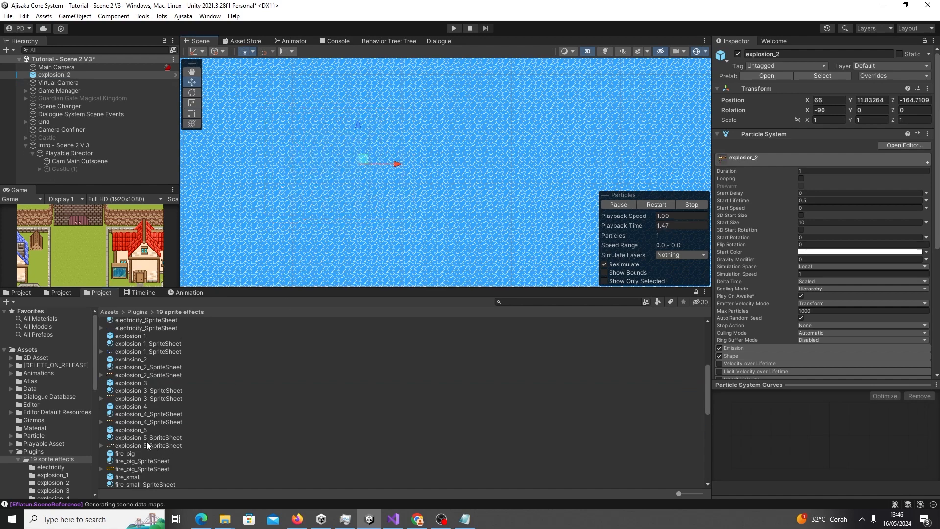
- Add the fire_big effect over the water east of town, at about X 62.6, Y 12.6
left_click_drag(128, 455, 321, 172)
scroll(321, 173, "down", 1)
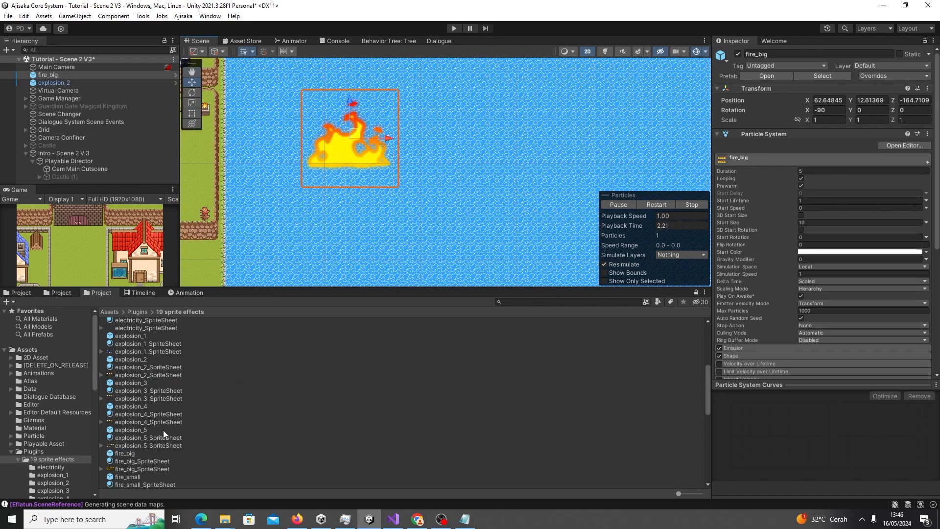
- Try the ground_explosion effect over the water, and undo its placement
scroll(128, 456, "down", 5)
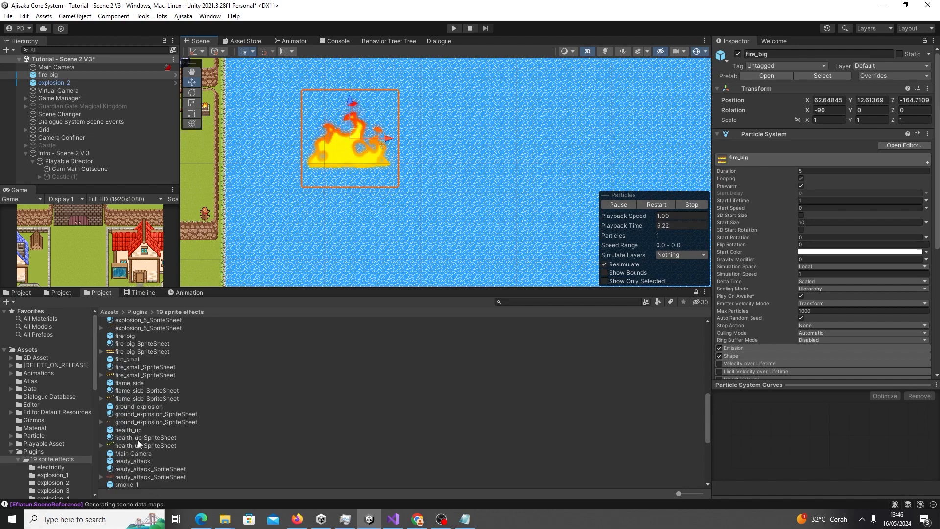
left_click_drag(142, 405, 310, 195)
key("ctrl+z")
- Move the fire_big effect further out over the water, to about X 68.4, Y 14.1
middle_click_drag(323, 150, 282, 211)
scroll(289, 211, "down", 8)
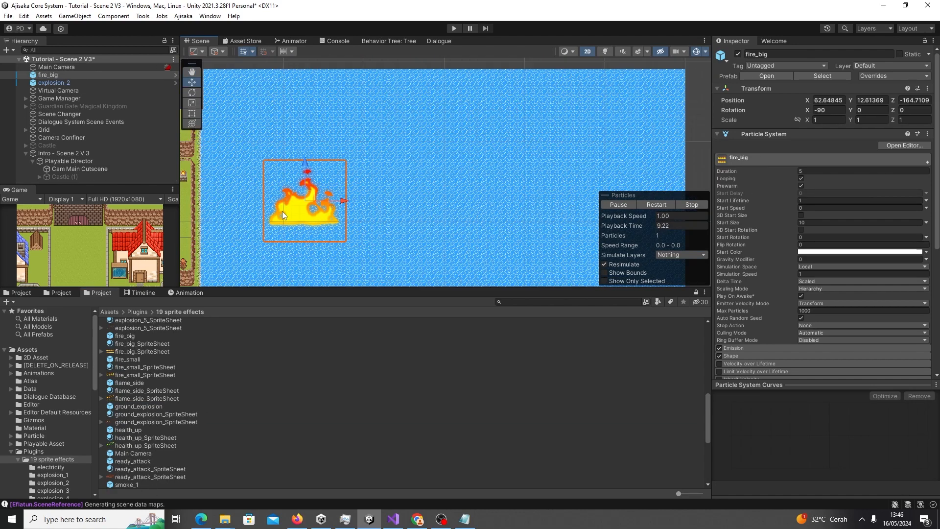
left_click_drag(312, 196, 349, 186)
scroll(257, 188, "down", 5)
middle_click_drag(257, 188, 274, 193)
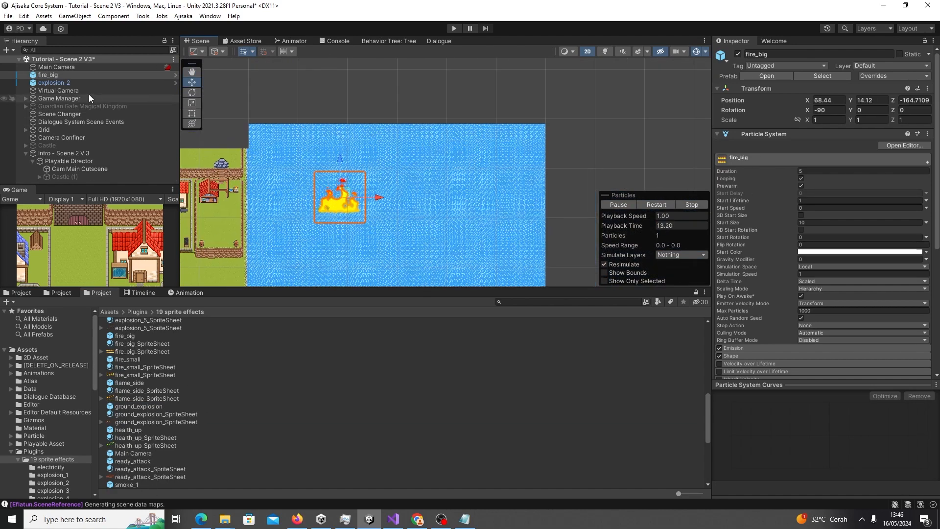
- Move the explosion_2 effect onto the fire, to about X 68, Y 13.2
left_click(73, 83)
scroll(362, 233, "up", 3)
scroll(362, 233, "up", 2)
left_click_drag(323, 199, 334, 185)
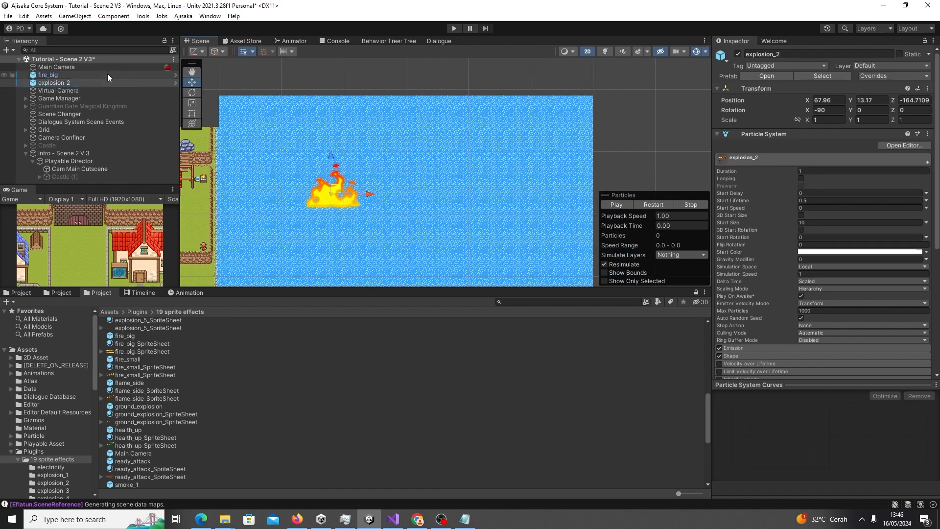
left_click(108, 75)
scroll(210, 185, "down", 8)
middle_click_drag(227, 195, 336, 210)
scroll(362, 193, "up", 4)
scroll(336, 210, "up", 1)
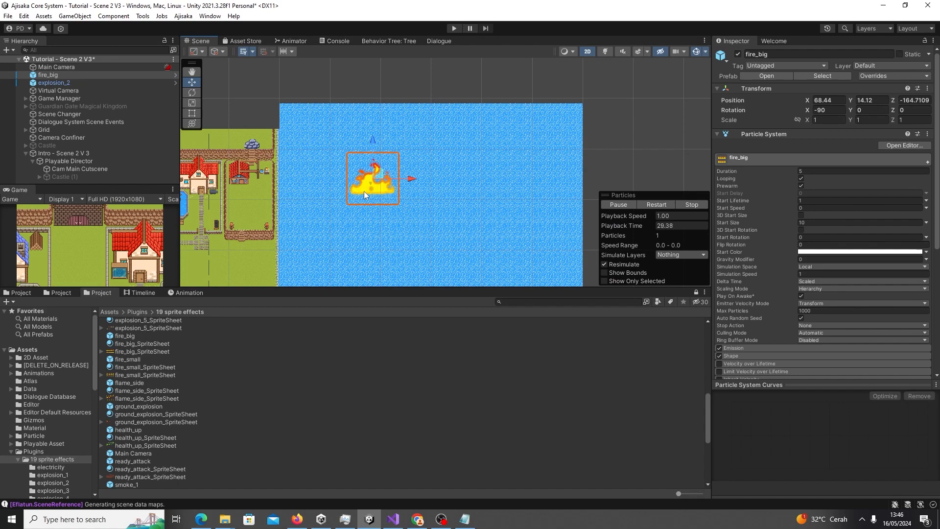
scroll(378, 195, "up", 2)
middle_click_drag(377, 195, 371, 167)
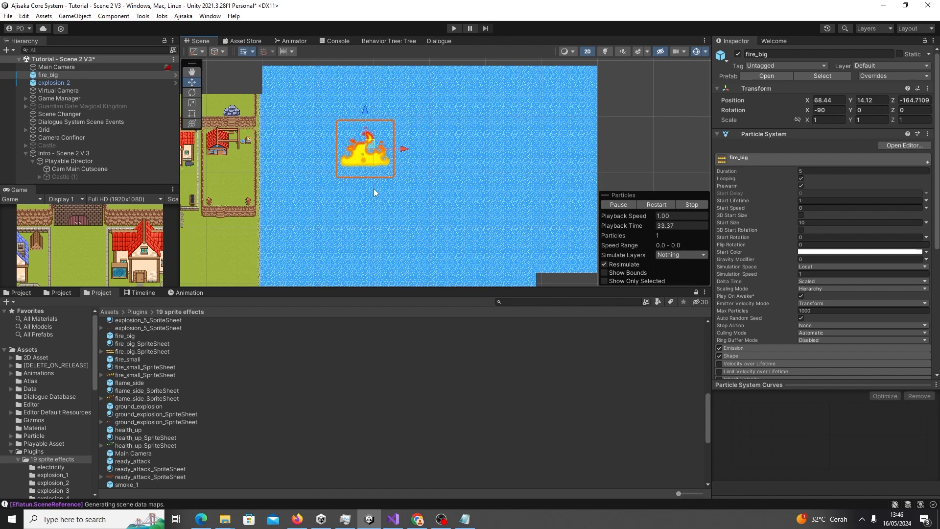
- Make the fire_big and explosion_2 effects children of the Playable Director, placed between the cutscene camera and the castle copy
mouse_move(149, 185)
left_mouse_down()
mouse_move(139, 236)
mouse_move(139, 176)
left_mouse_up()
left_click(71, 82)
left_click_drag(63, 77, 76, 173)
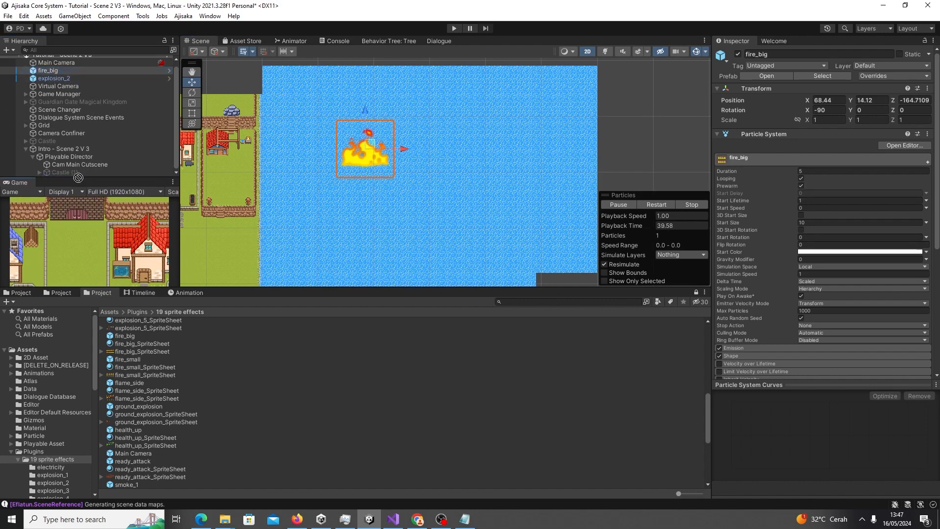
left_click_drag(54, 70, 74, 169)
left_click(620, 207)
- Move Cam Main Cutscene over the fire effect, to about X 67.5, Y 12.7, and edit its Z position
left_click(78, 157)
scroll(302, 178, "down", 3)
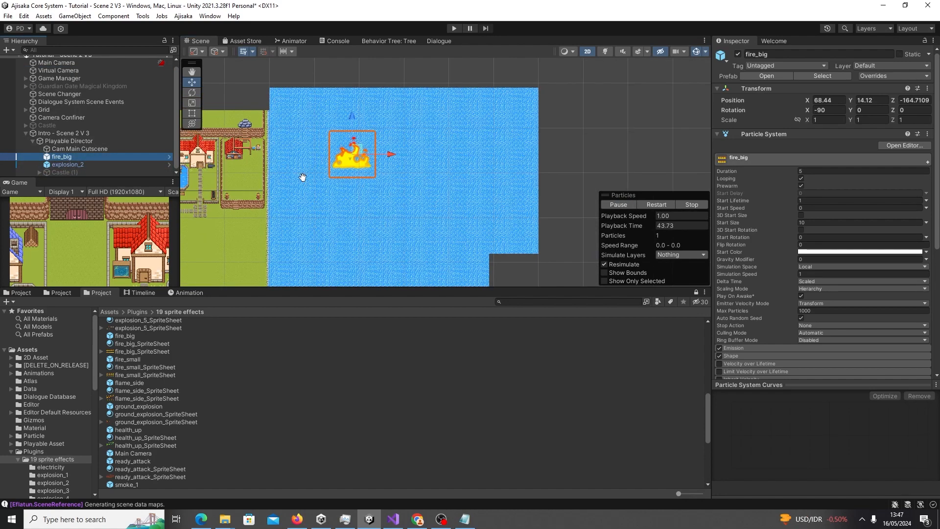
middle_click_drag(302, 178, 392, 191)
left_click(95, 150)
left_click_drag(242, 163, 443, 174)
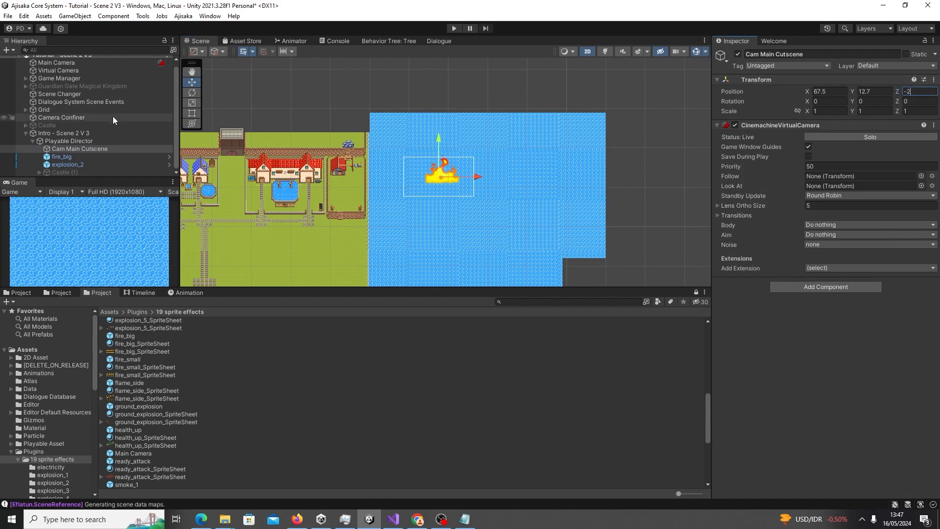
- Set the renderer's Order in Layer to 14 for both fire_big and explosion_2
left_click(84, 157)
left_click(78, 165)
left_click(75, 158, "shift")
scroll(749, 337, "down", 9)
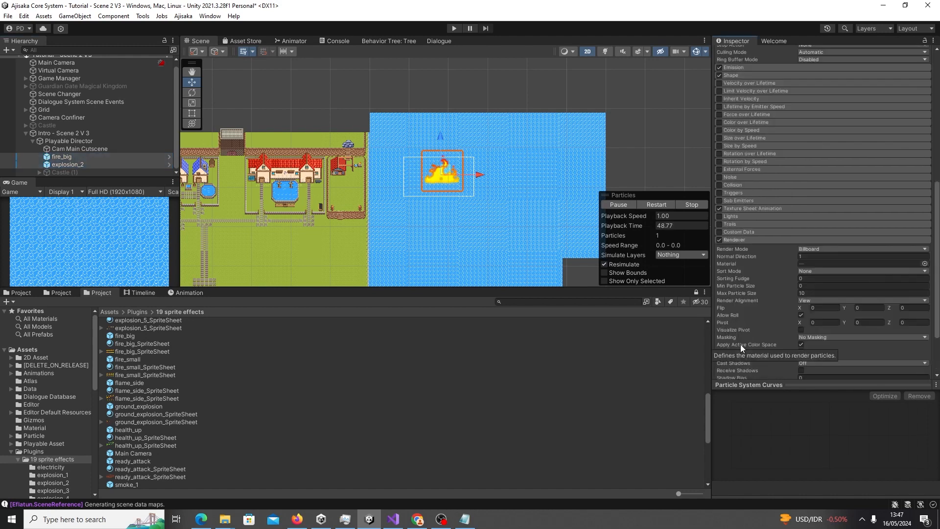
scroll(740, 345, "down", 2)
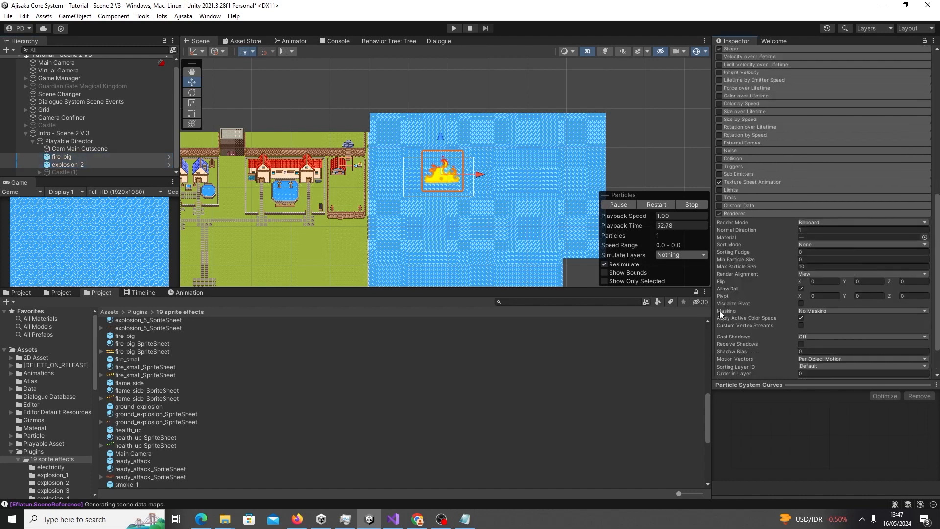
scroll(791, 349, "down", 3)
left_click(807, 331)
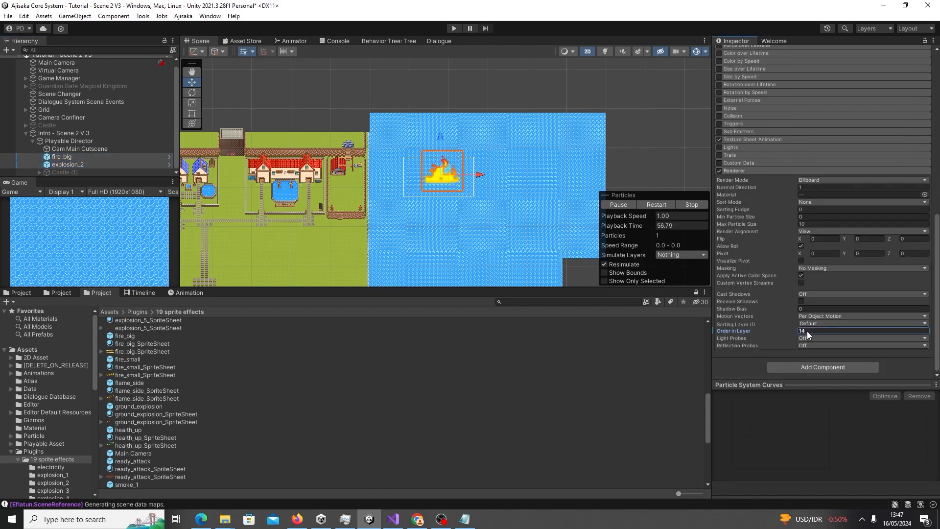
- Raise the renderer's Order in Layer to 25 for both fire_big and explosion_2
type("23")
scroll(393, 180, "down", 1)
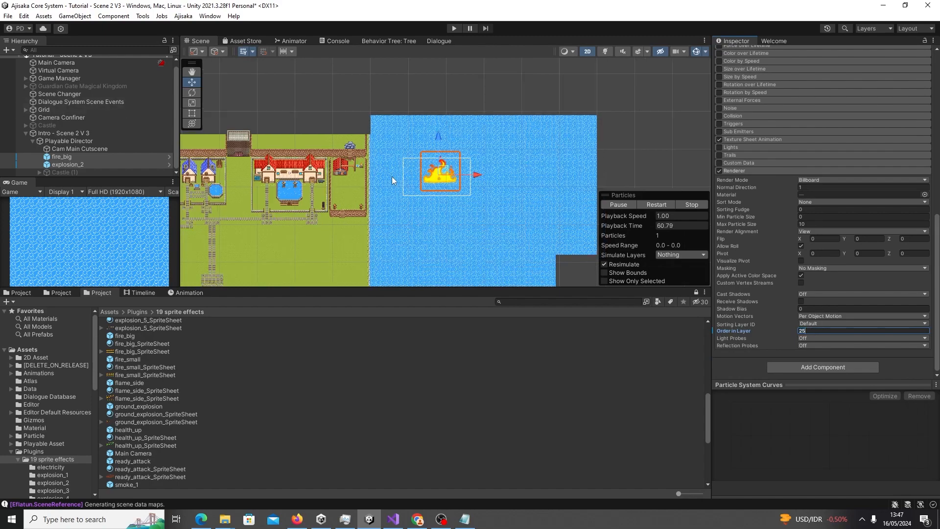
middle_click_drag(392, 181, 393, 197)
scroll(89, 84, "up", 1)
- Move Cam Main Cutscene over the fire effect, to about X 69, Y 14.9, and save the scene
left_click(83, 154)
scroll(451, 195, "down", 4)
key("ctrl+s")
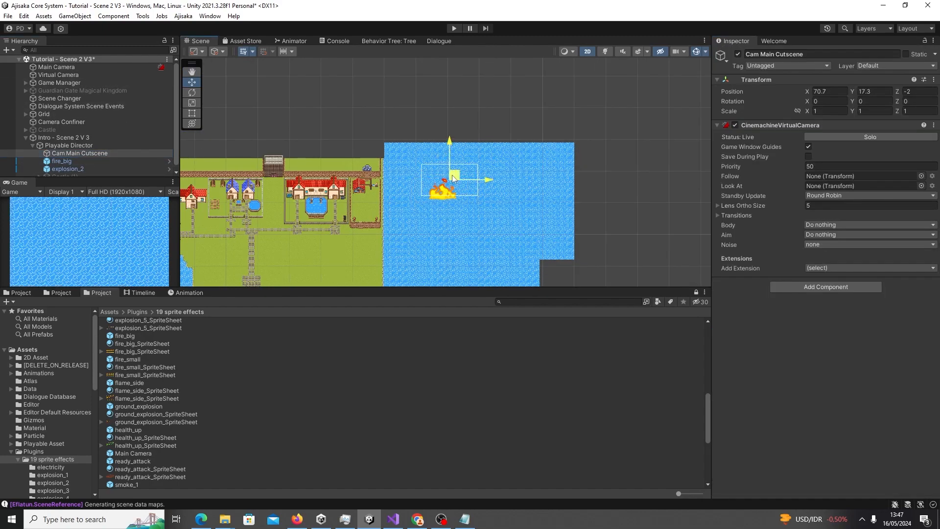
scroll(427, 226, "down", 1)
scroll(462, 188, "up", 2)
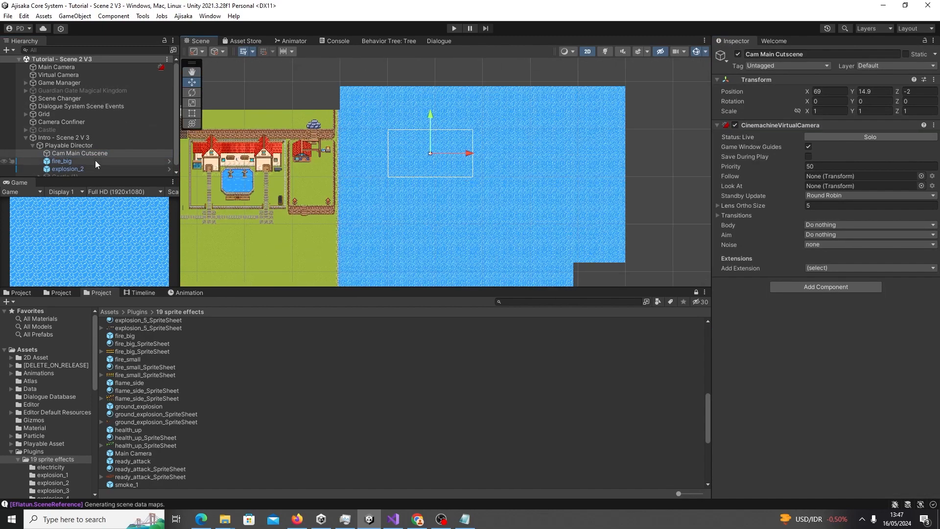
- Try Order in Layer values of -125 and 0 on explosion_2's renderer and replay its particle preview
left_click(67, 169)
scroll(771, 248, "down", 10)
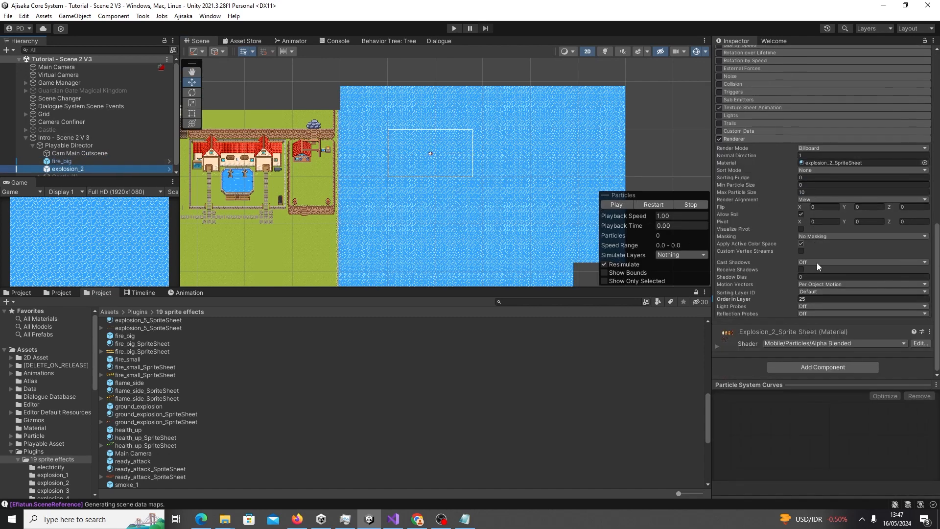
left_click_drag(794, 298, 720, 307)
left_click(620, 206)
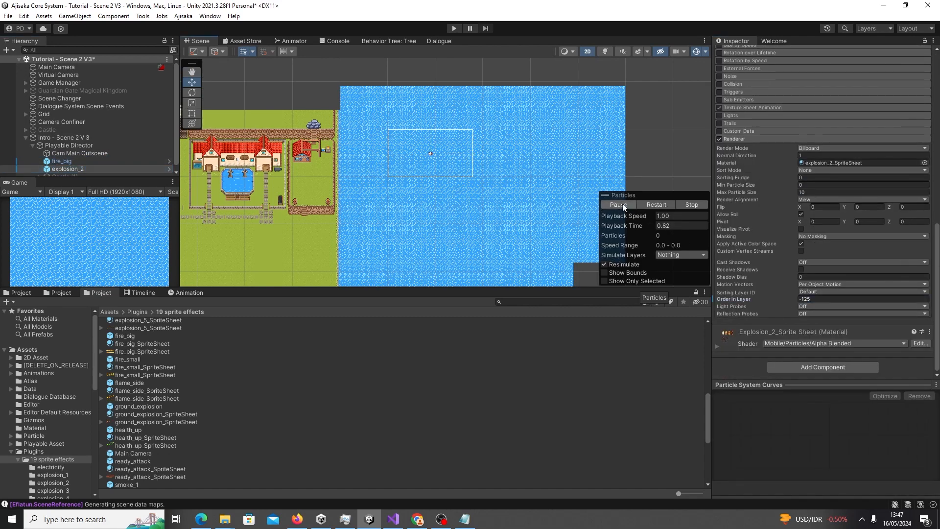
left_click(815, 297)
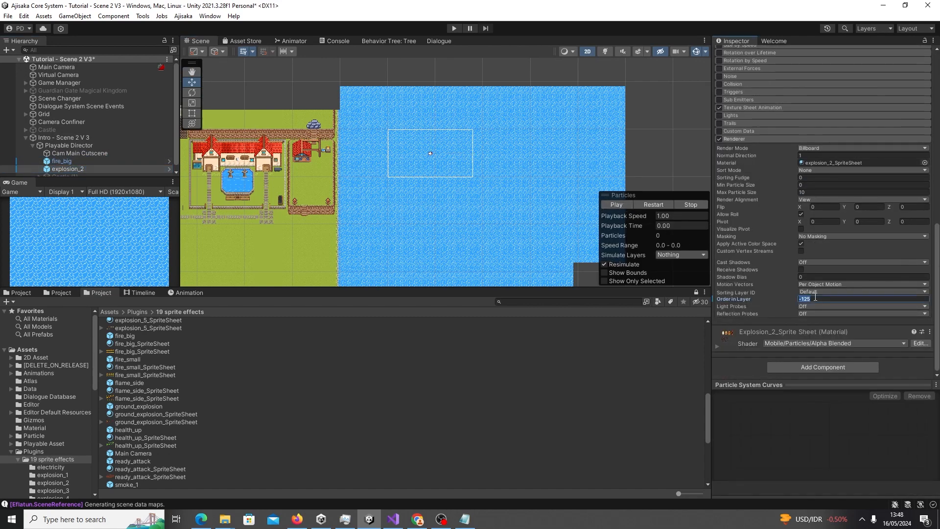
double_click(63, 170)
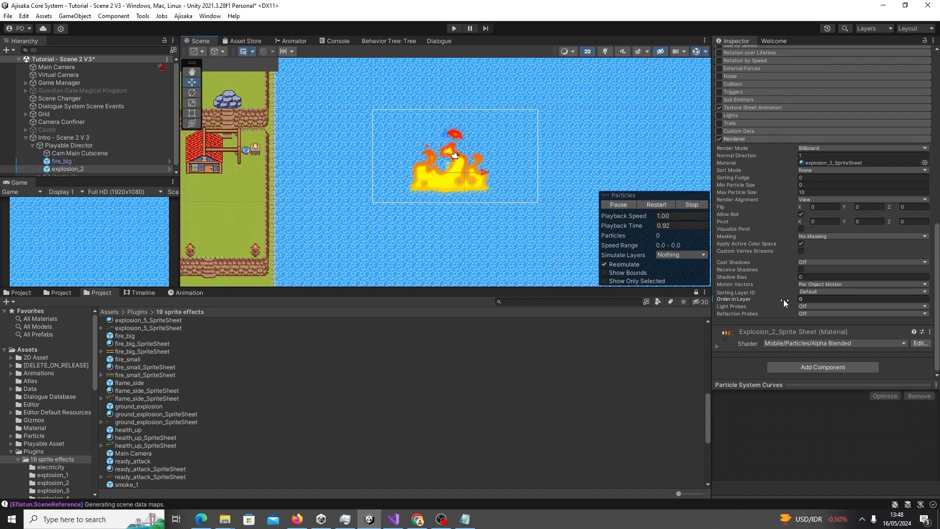
- Frame fire_big in the Scene view, save the scene, and enlarge the game preview
left_click(106, 162)
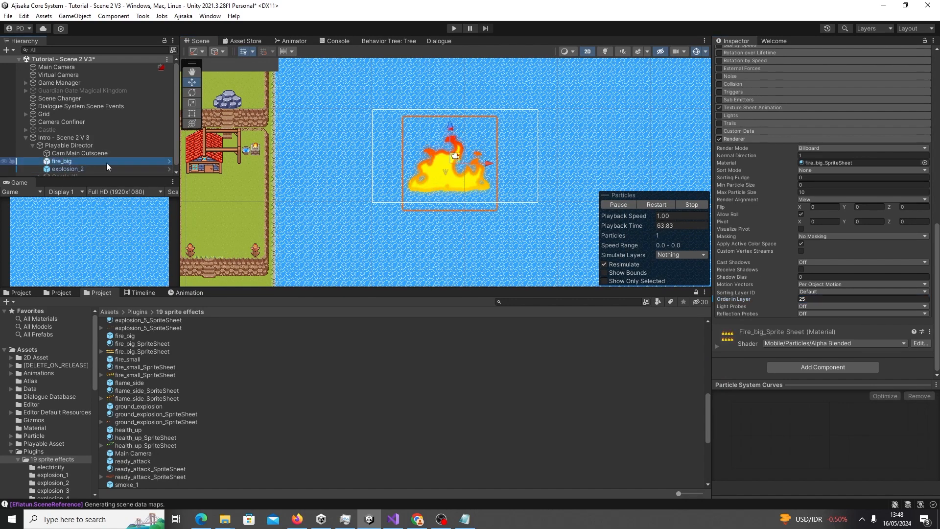
double_click(103, 163)
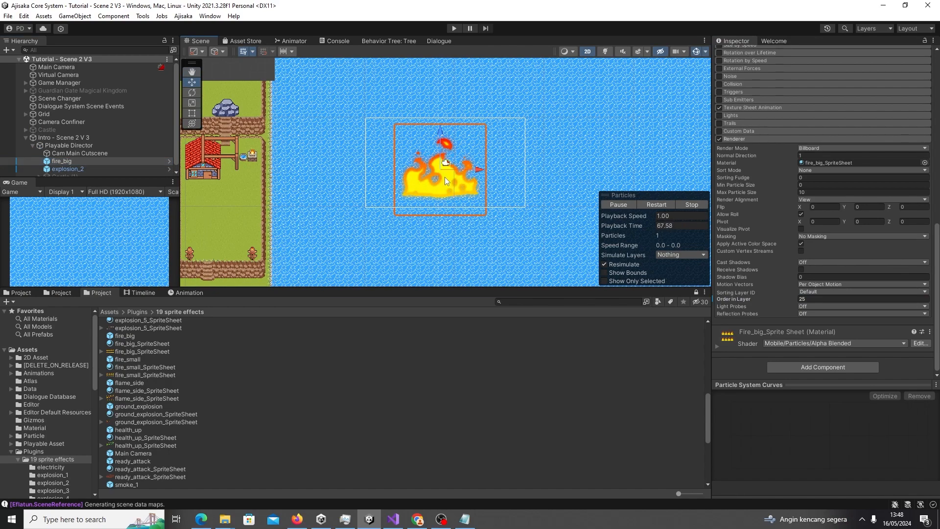
key("ctrl+s")
left_click_drag(123, 177, 122, 149)
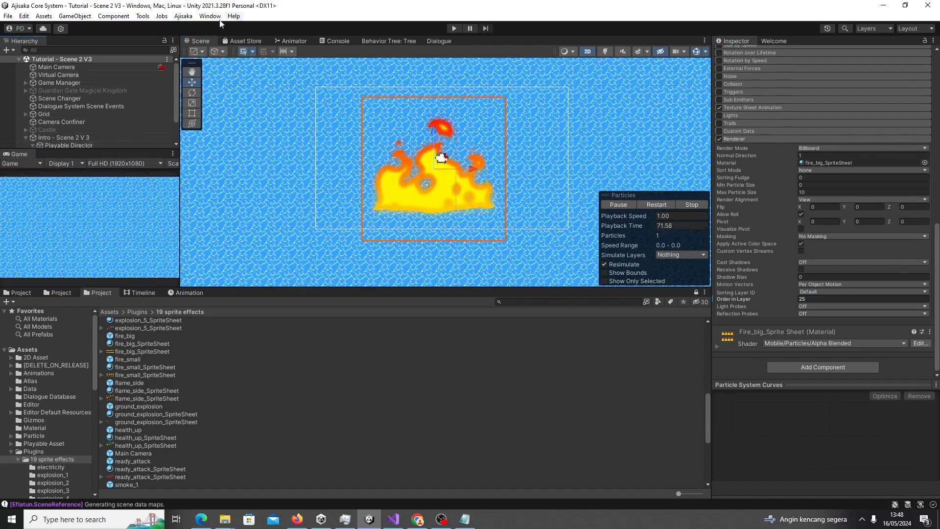
- Run the scene and reposition Cam Main Cutscene around the fire effect during play
left_click(184, 16)
mouse_move(199, 39)
mouse_move(274, 38)
left_click(344, 58)
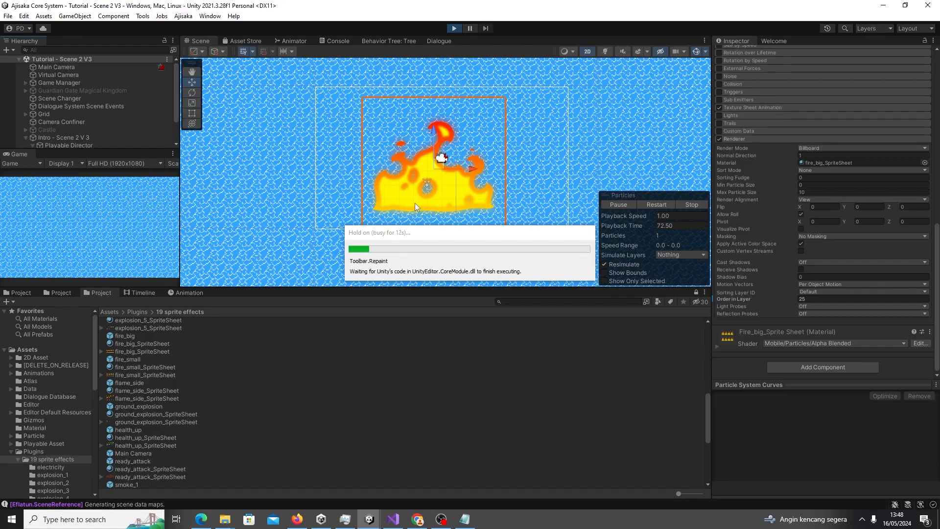
scroll(83, 110, "down", 2)
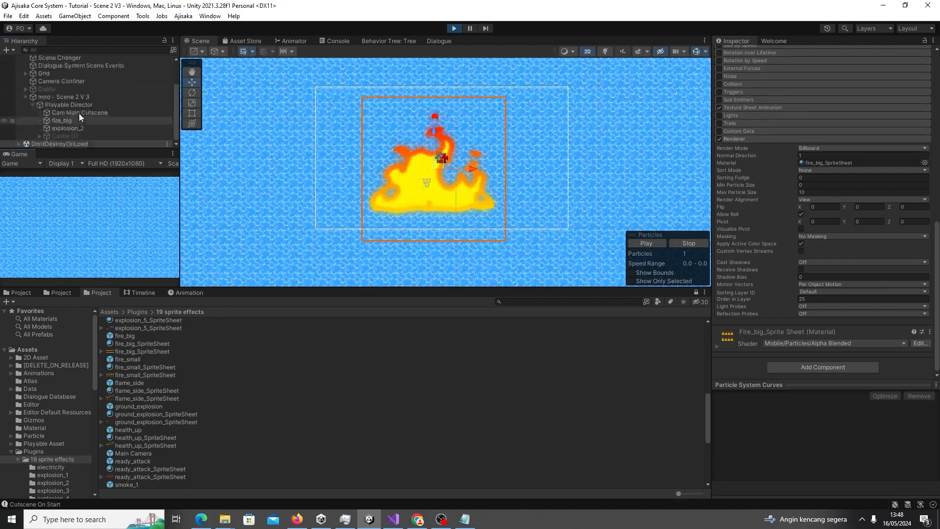
left_click(78, 113)
scroll(494, 204, "down", 5)
mouse_move(453, 162)
left_mouse_down()
mouse_move(391, 183)
mouse_move(288, 193)
mouse_move(452, 176)
left_mouse_up()
- Try an Order in Layer of 25000 on fire_big during play, then restore 25 and disable Apply Active Color Space
left_click(72, 122)
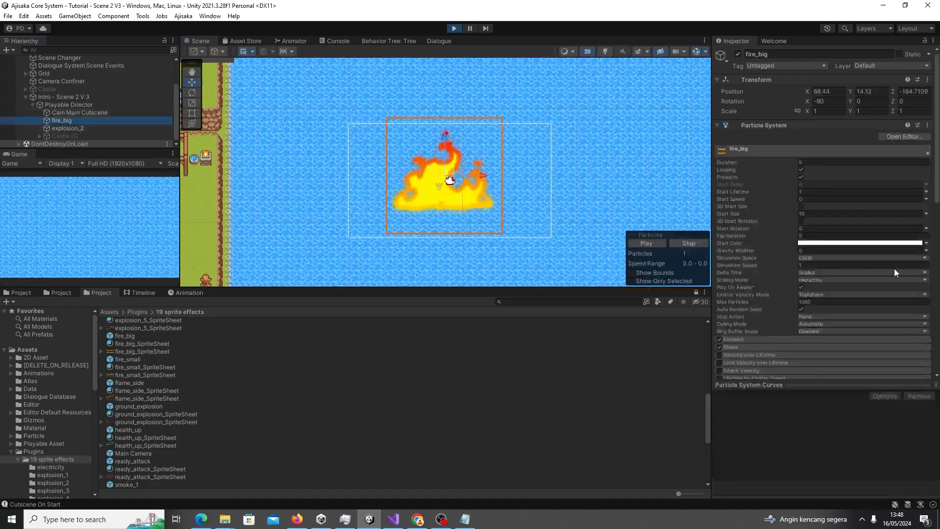
scroll(839, 147, "down", 15)
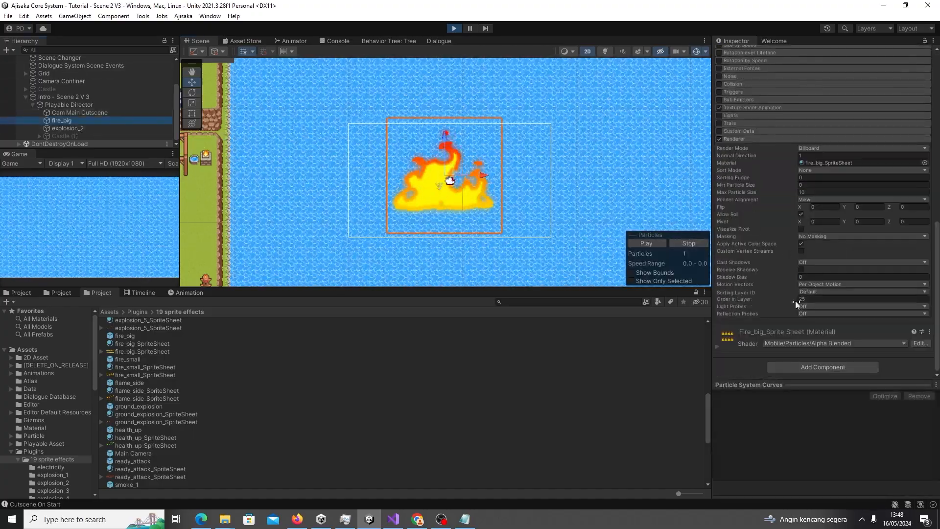
left_click(827, 299)
type("000")
key("BackSpace")
key("BackSpace")
key("BackSpace")
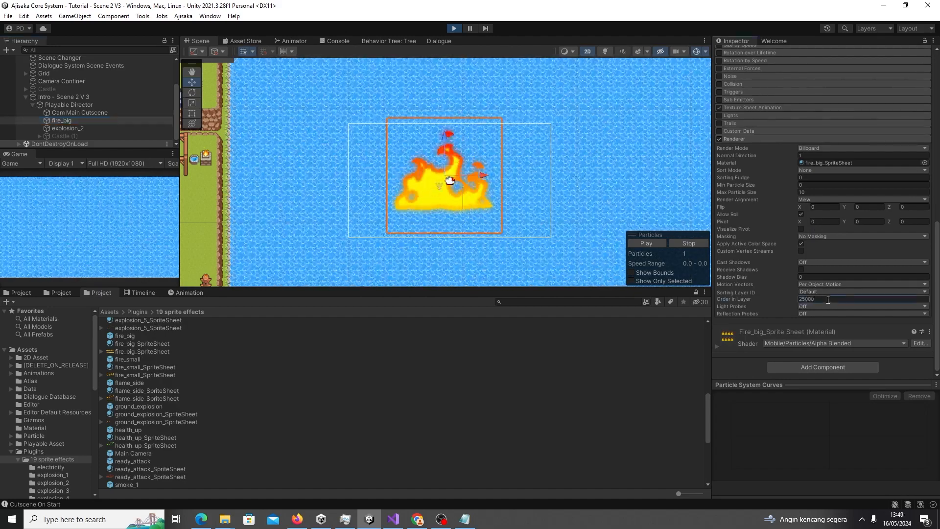
left_click(813, 170)
left_click(840, 244)
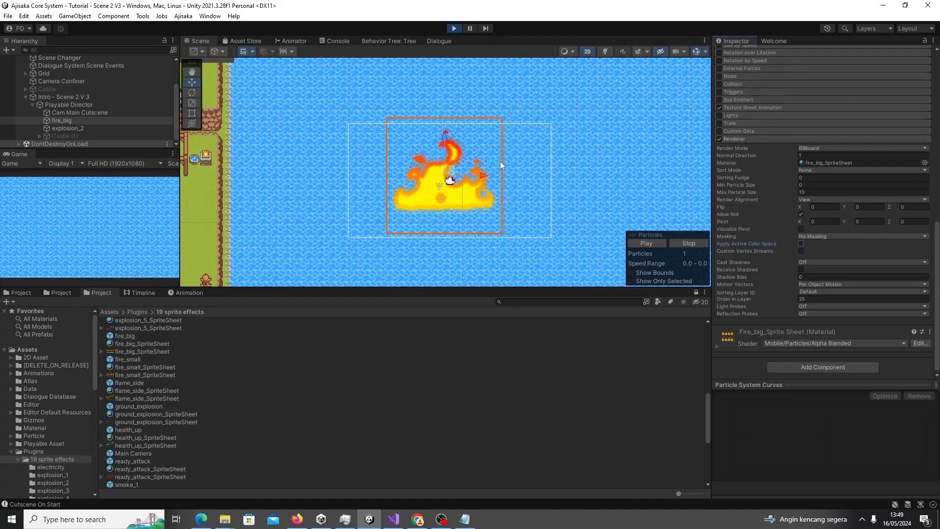
- Move Cam Main Cutscene to about X 69.8, Y 14.3 during play and set its Priority to 0
scroll(480, 160, "down", 6)
left_click(75, 128)
scroll(346, 181, "down", 3)
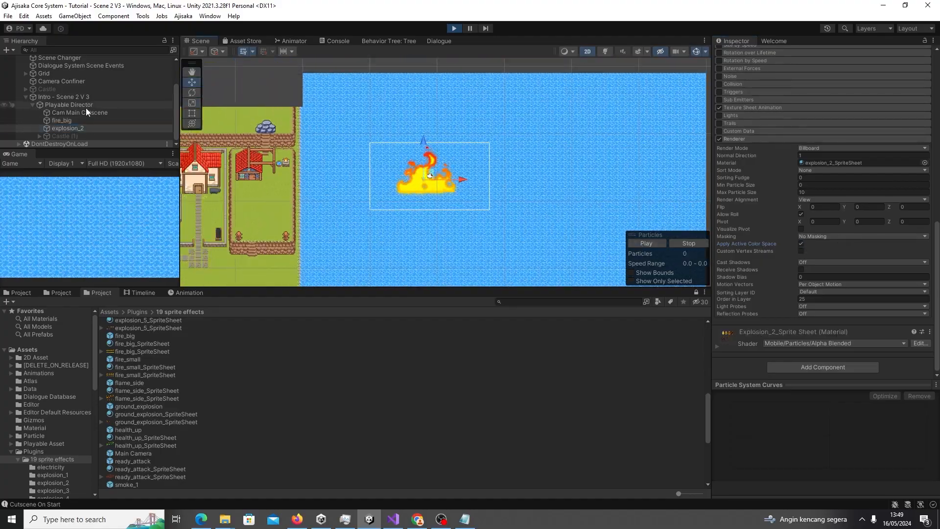
left_click(87, 112)
scroll(561, 214, "down", 1)
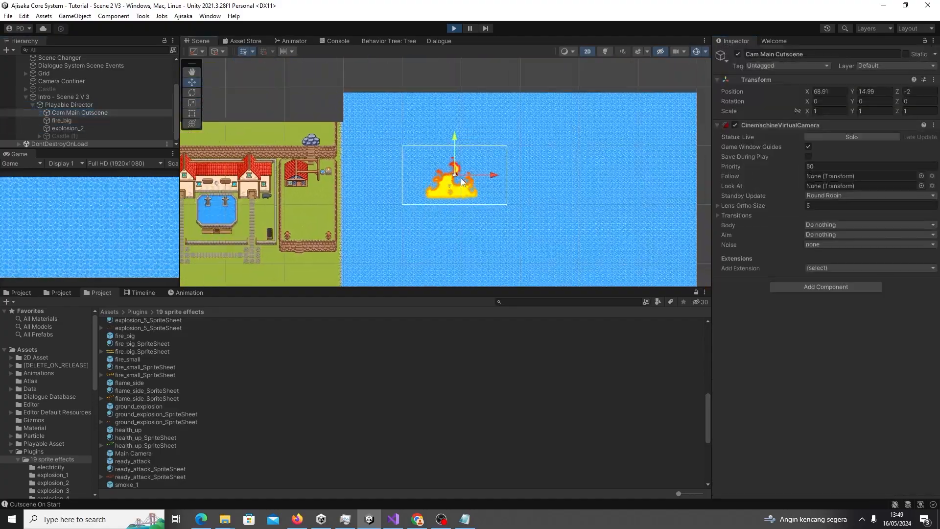
left_click(822, 166)
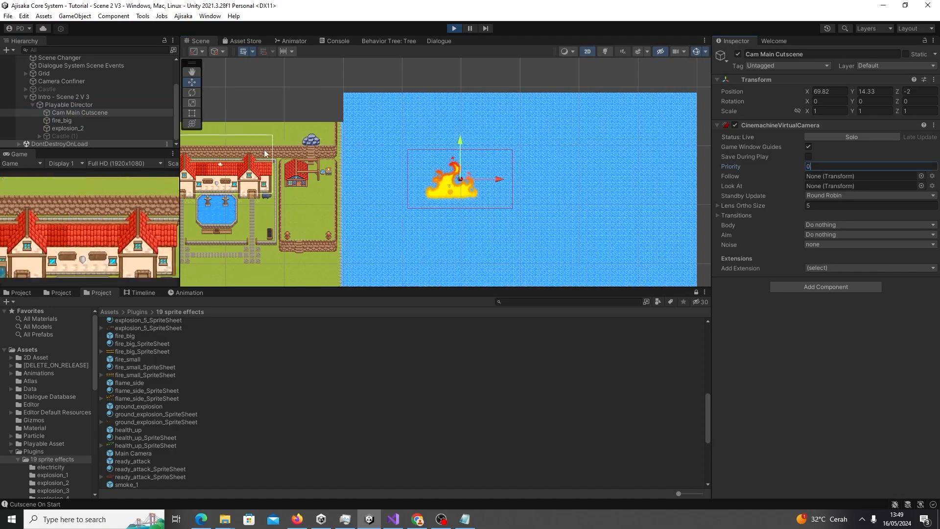
- Move Virtual Camera over the fire effect during play, to about X 67.4, Y 13
scroll(88, 98, "up", 3)
left_click(58, 75)
scroll(272, 194, "down", 1)
middle_click_drag(271, 195, 359, 169)
left_click(68, 81)
left_click(68, 74)
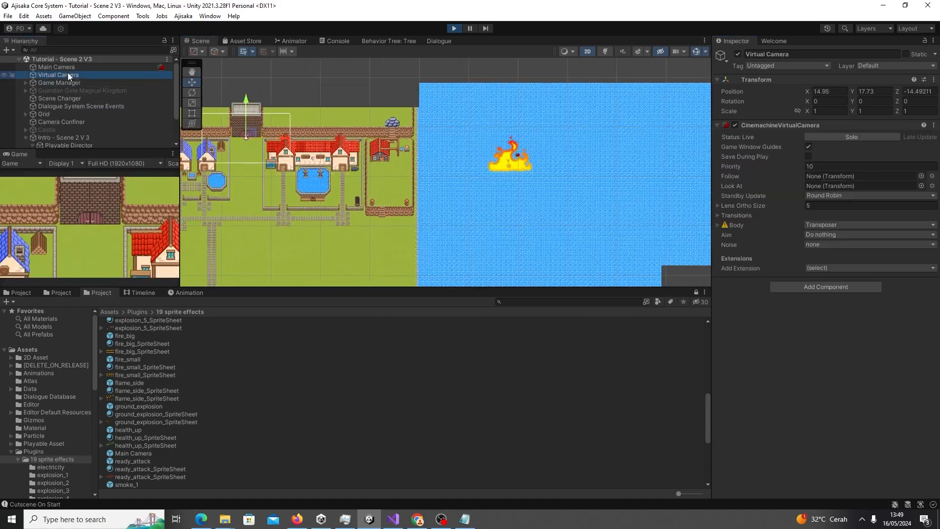
left_click_drag(249, 137, 504, 158)
left_click(503, 158)
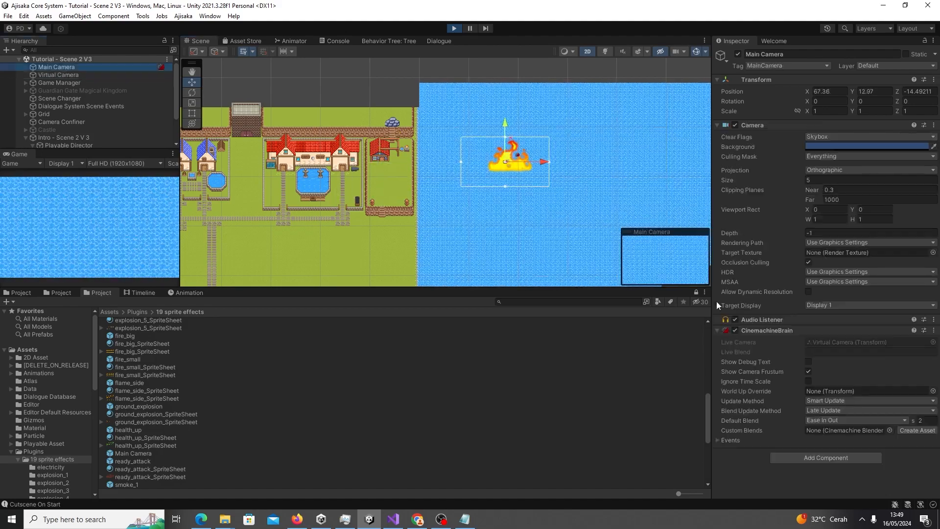
- Examine fire_big's renderer options outside play, including Render Mode, Motion Vectors and Custom Vertex Streams
scroll(522, 166, "up", 2)
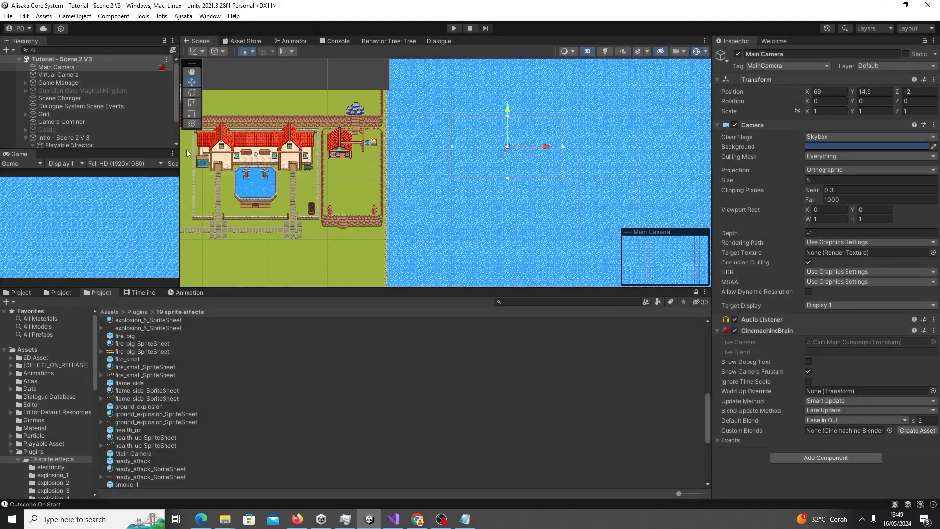
scroll(95, 122, "down", 2)
left_click(91, 129)
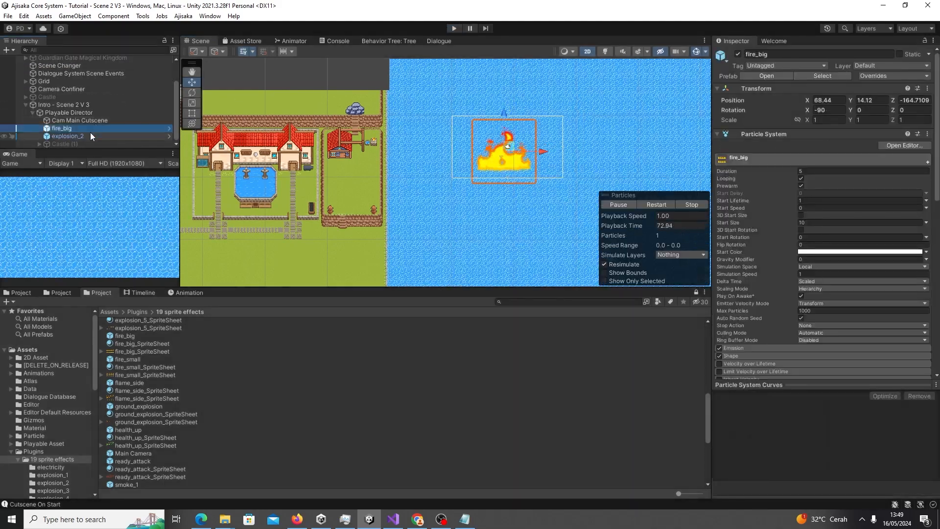
scroll(882, 333, "down", 15)
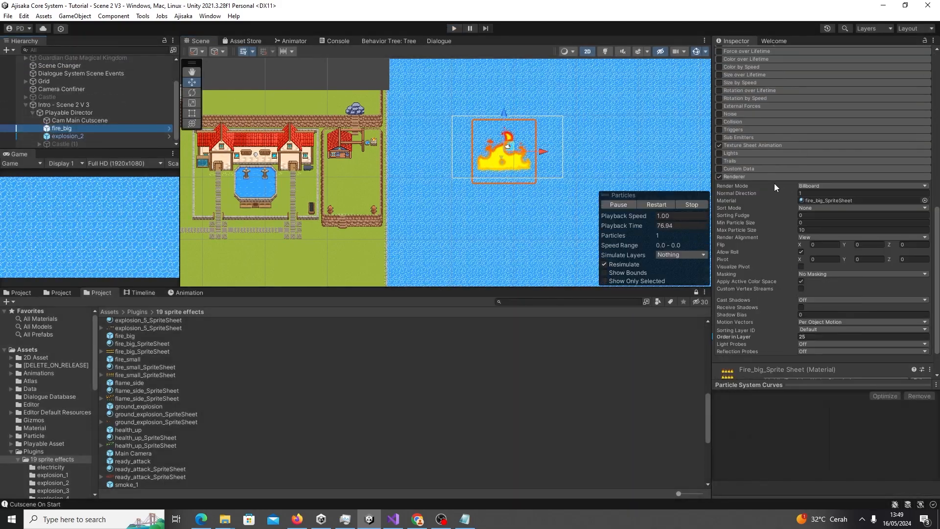
left_click(823, 186)
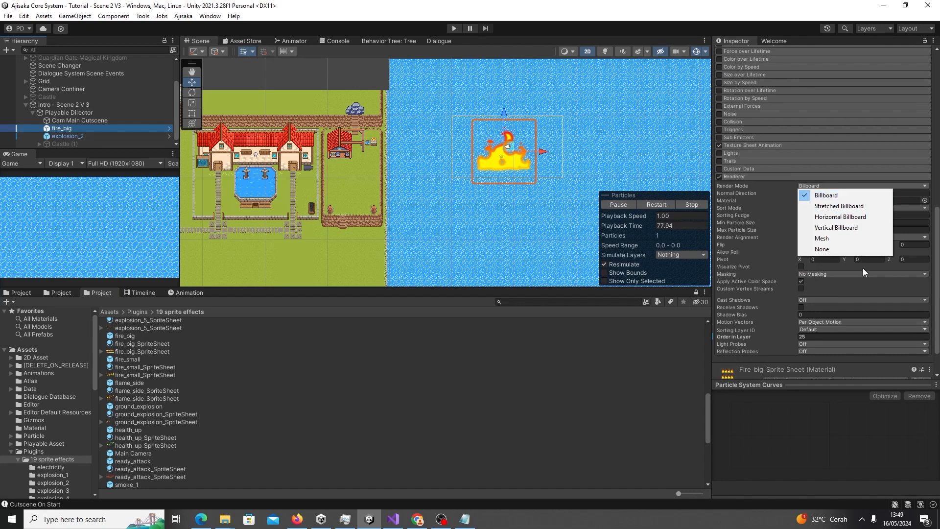
left_click(862, 283)
scroll(863, 283, "down", 2)
left_click(843, 284)
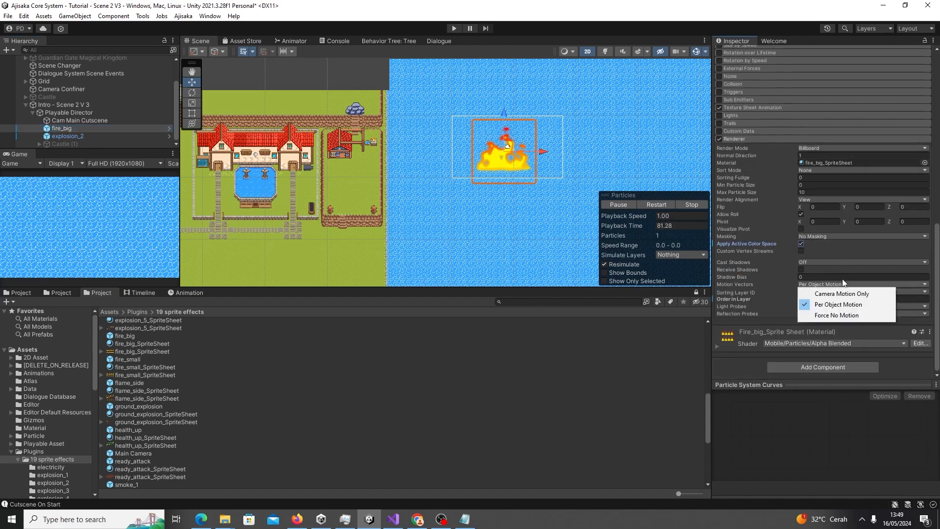
left_click(841, 250)
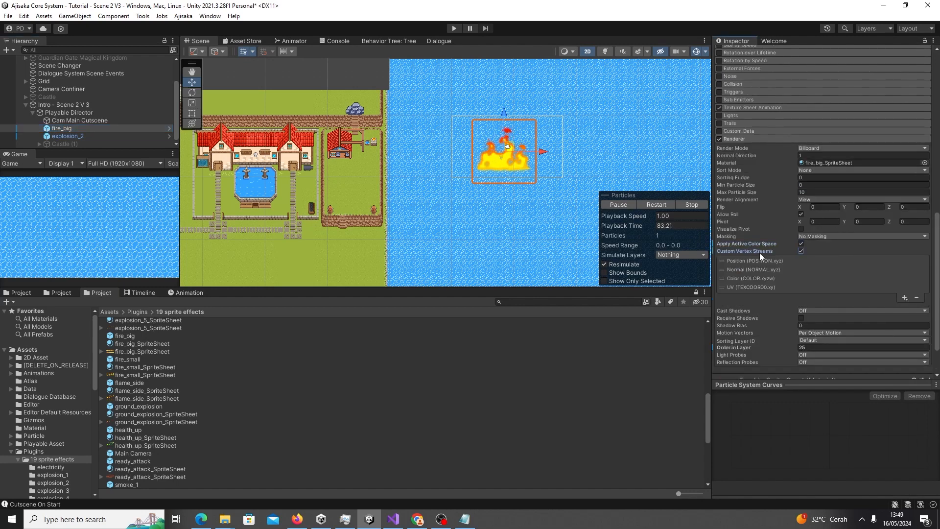
left_click(801, 251)
scroll(782, 216, "up", 4)
scroll(783, 216, "down", 4)
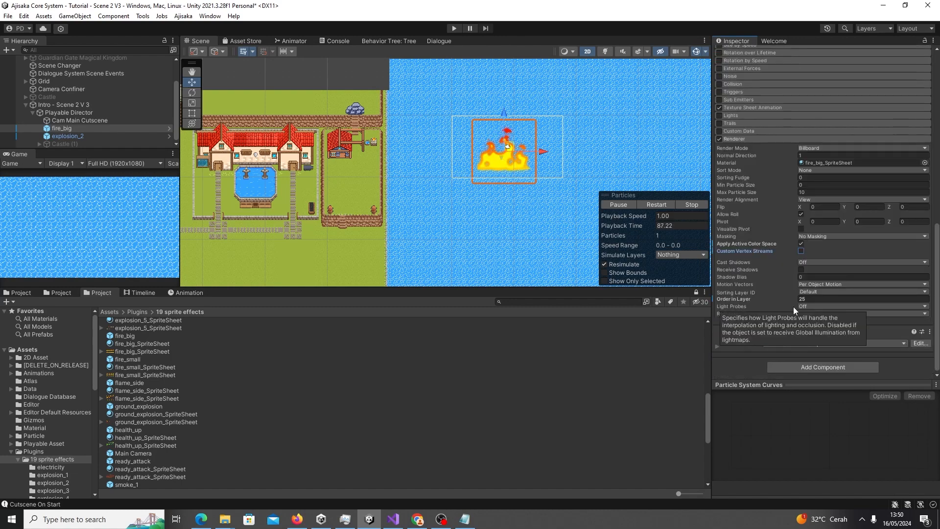
- Deactivate the Grid's ground tilemap 0 to hide the water and grass behind the fire effect
left_click(421, 245)
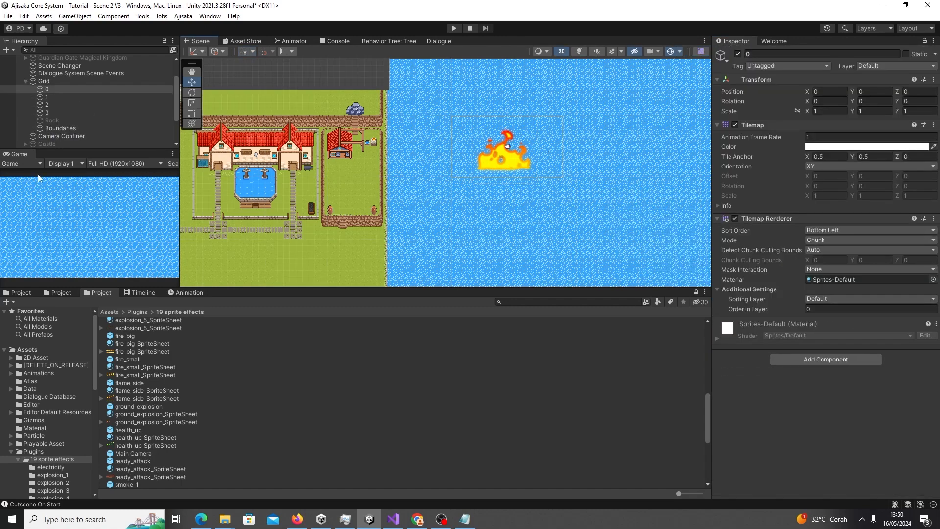
left_click(738, 54)
left_click(738, 54)
left_click(815, 300)
left_click(719, 306)
left_click(736, 54)
left_click(80, 104)
scroll(73, 118, "up", 2)
scroll(508, 163, "down", 4)
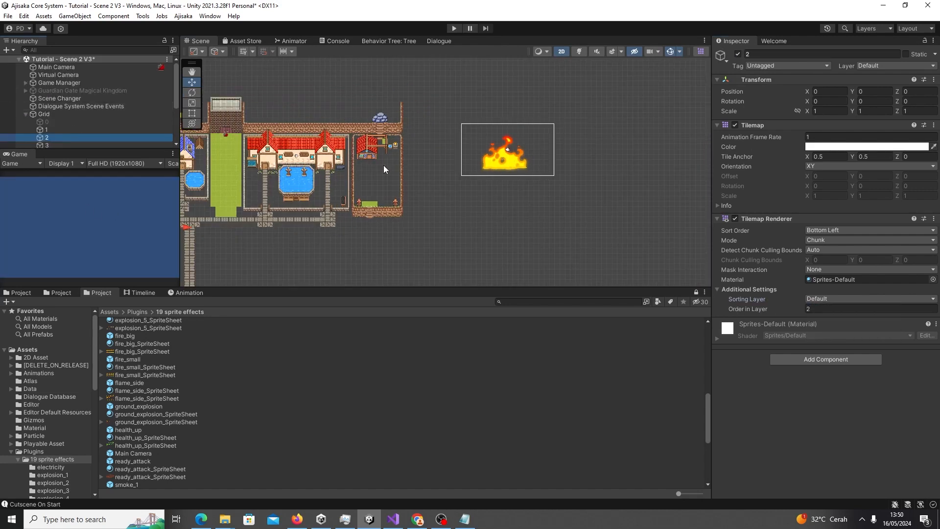
scroll(66, 128, "down", 2)
scroll(66, 128, "down", 2)
- Center Cam Main Cutscene on the fire, run the scene, and shift the camera to about X 68.1, Y 12.7
left_click(71, 120)
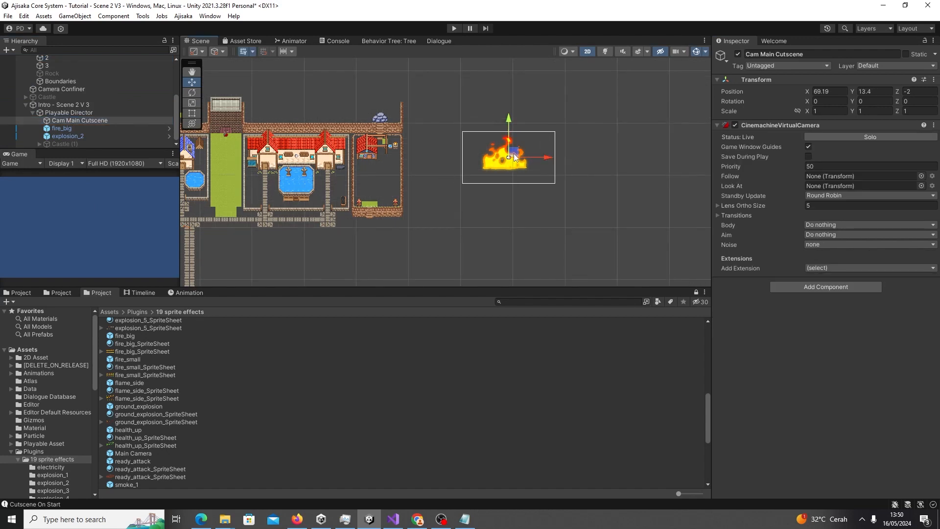
left_click(455, 29)
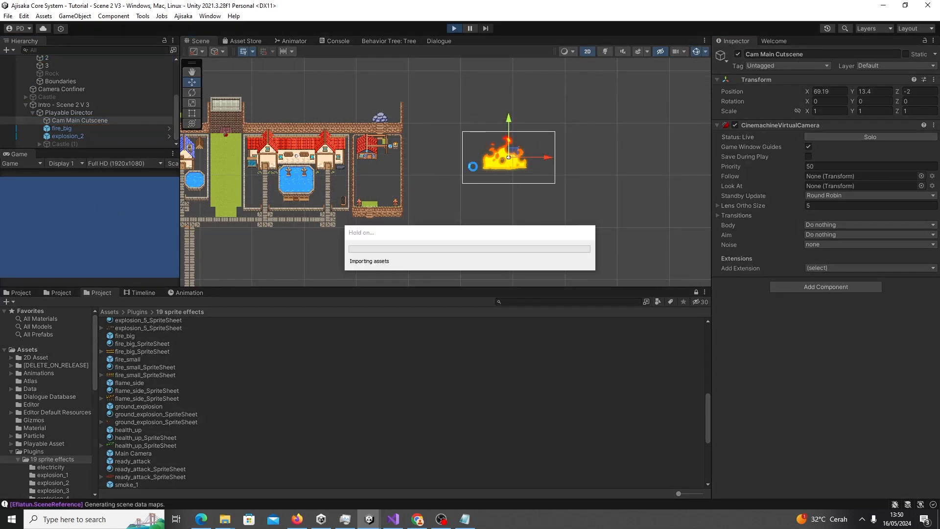
mouse_move(513, 152)
left_mouse_down()
mouse_move(379, 165)
mouse_move(451, 135)
mouse_move(513, 153)
left_mouse_up()
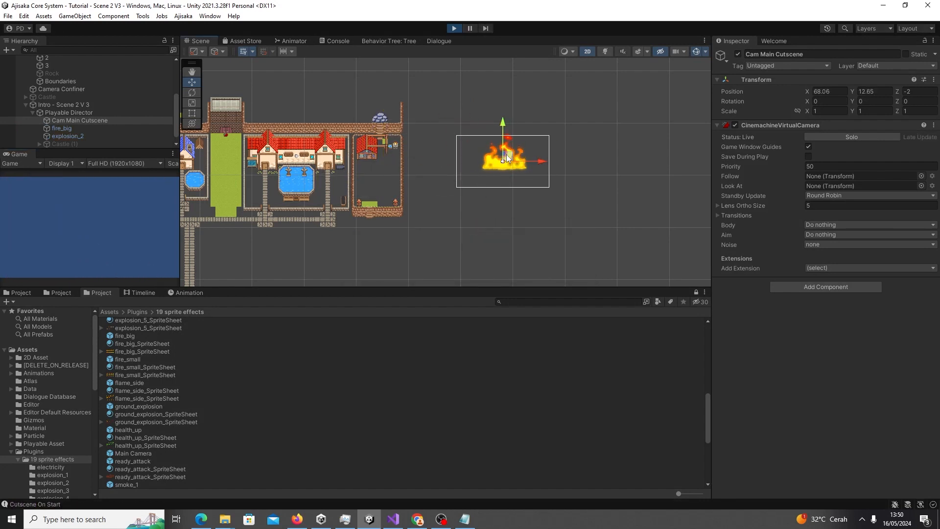
left_click(504, 160)
- Place a fire_small effect beside fire_big, at about X 63.6, Y 13.5, and set its Z position to 2
scroll(503, 161, "up", 5)
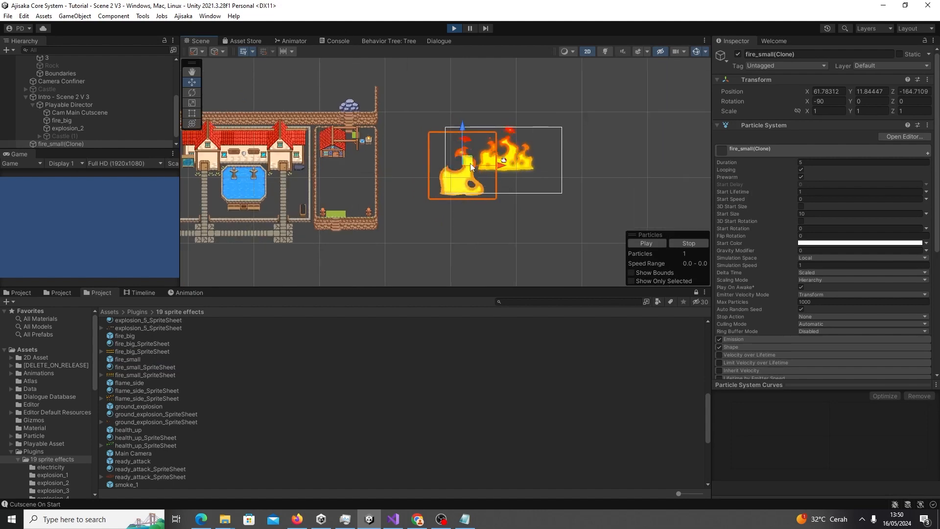
mouse_move(467, 160)
left_mouse_down()
mouse_move(504, 147)
mouse_move(479, 150)
left_mouse_up()
left_click(909, 92)
type("2")
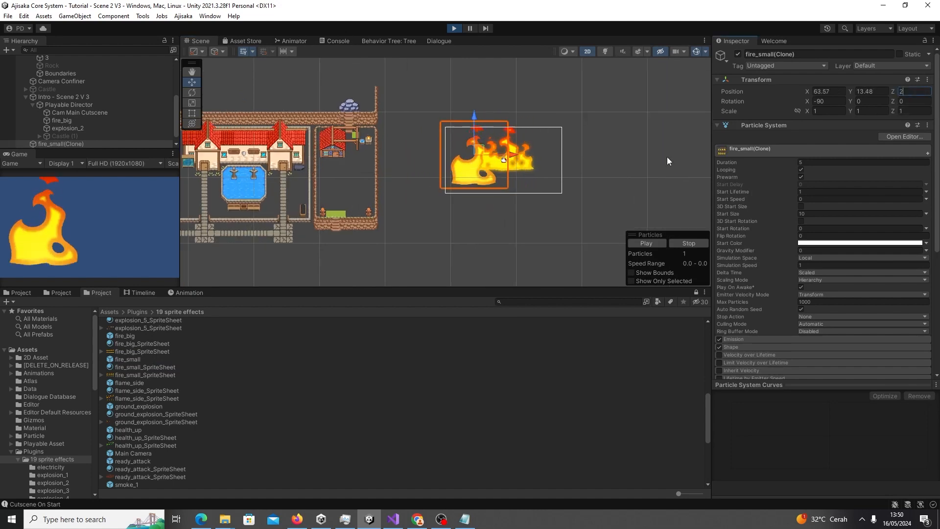
- Stop the running scene and set the Z position of fire_big and explosion_2 to 0
left_click(454, 28)
left_click(98, 128)
left_click(104, 136, "ctrl")
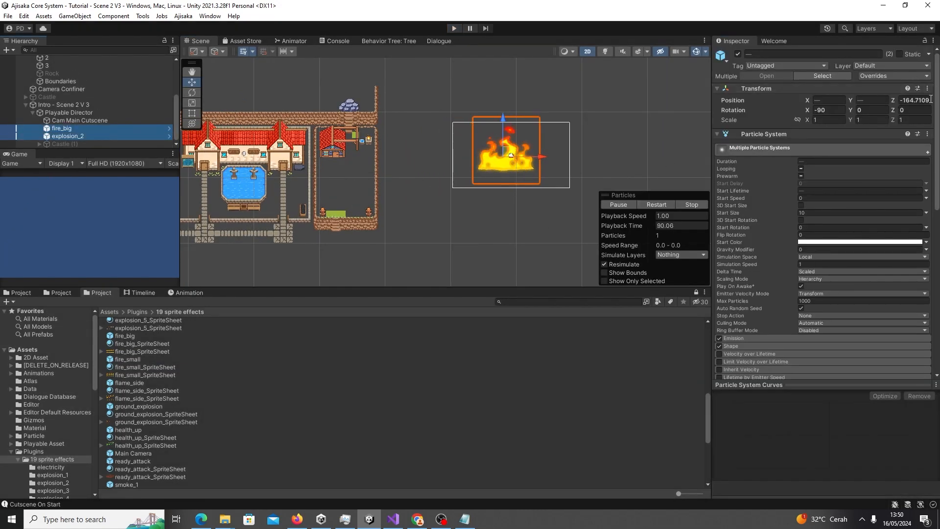
left_click(928, 100)
type("0")
left_click(75, 136)
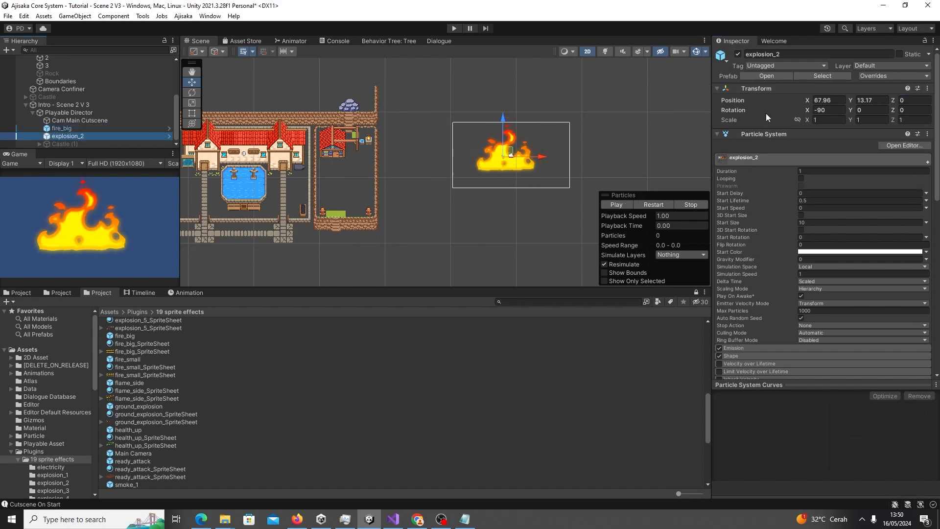
- Reactivate the Grid's ground tilemap 0 to bring back the water and grass, and save the scene
left_click(65, 73)
scroll(73, 83, "up", 3)
left_click(90, 98)
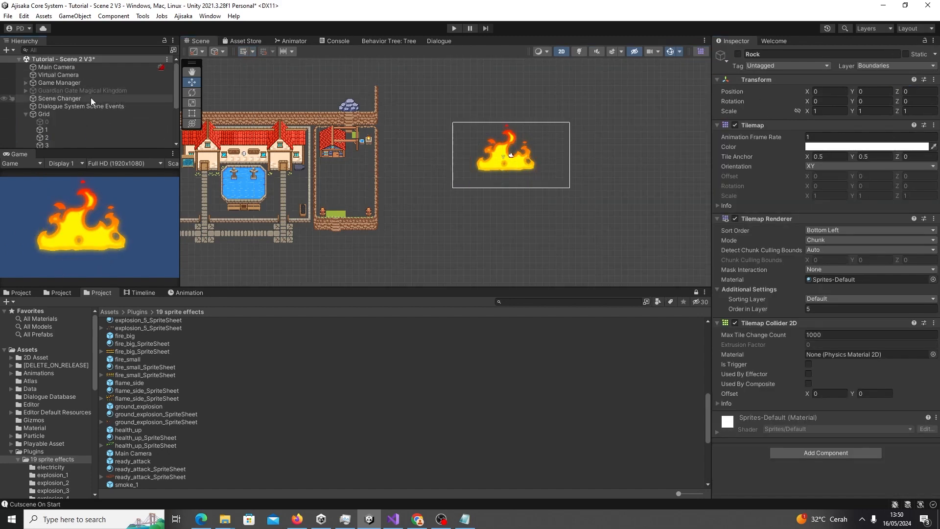
scroll(90, 98, "up", 1)
left_click(738, 55)
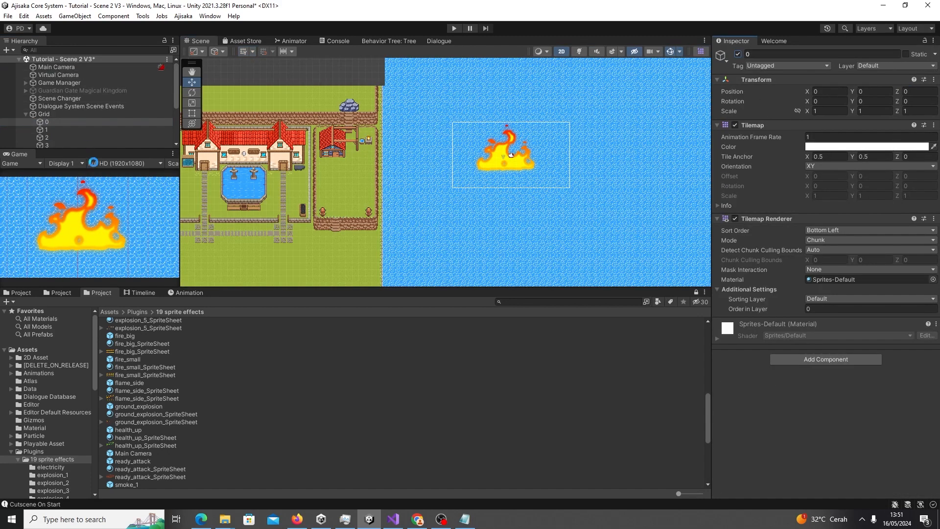
key("ctrl+s")
- Give the object hierarchy more height and activate Castle (1) under Playable Director
left_click_drag(94, 149, 104, 209)
scroll(88, 181, "down", 1)
left_click(51, 110)
left_click(51, 94)
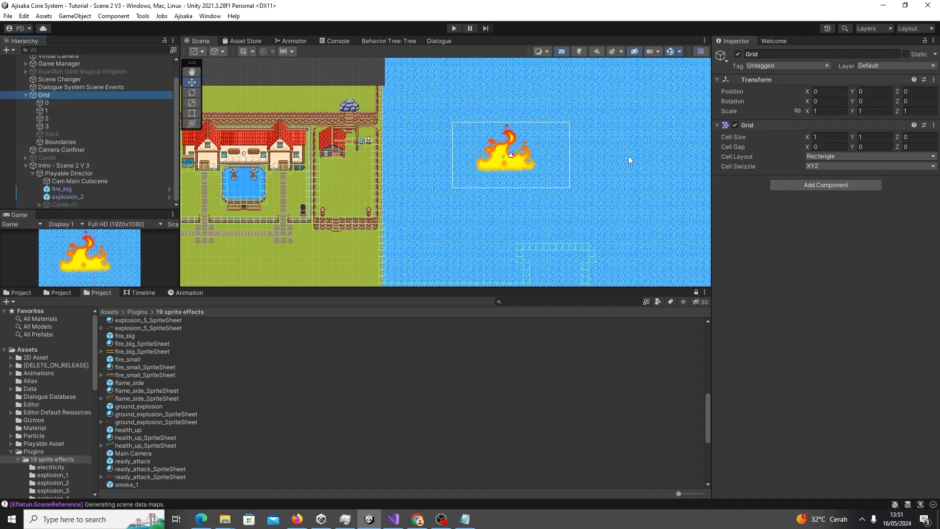
scroll(629, 157, "down", 1)
middle_click_drag(617, 165, 574, 97)
left_click(171, 205)
left_click(737, 54)
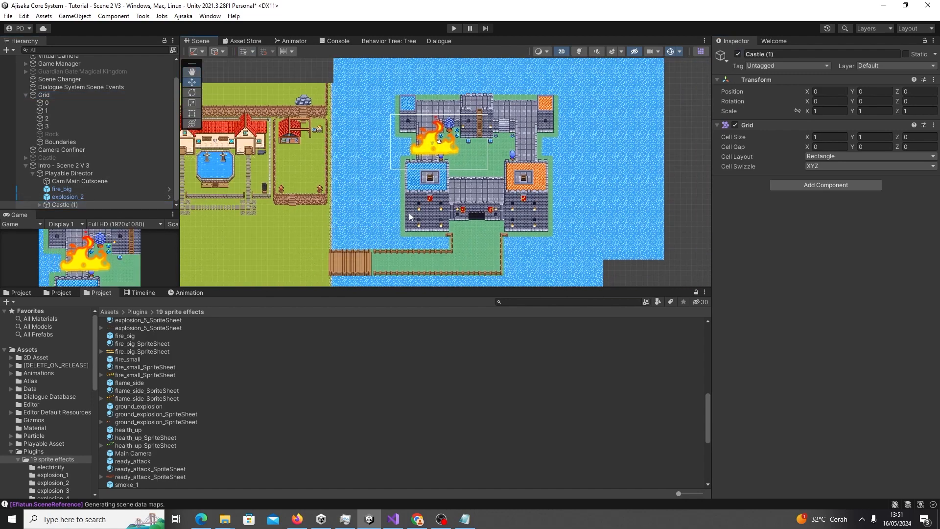
- Try hiding Castle (1)'s Bridge tilemap and its C0 ground tilemap
left_click(39, 204)
scroll(104, 184, "down", 2)
left_click(73, 181)
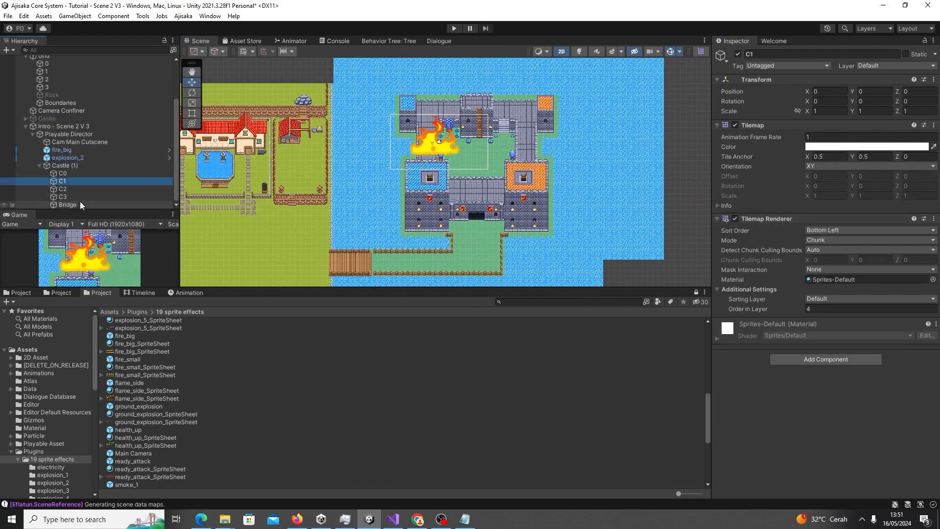
left_click(80, 203)
left_click(737, 54)
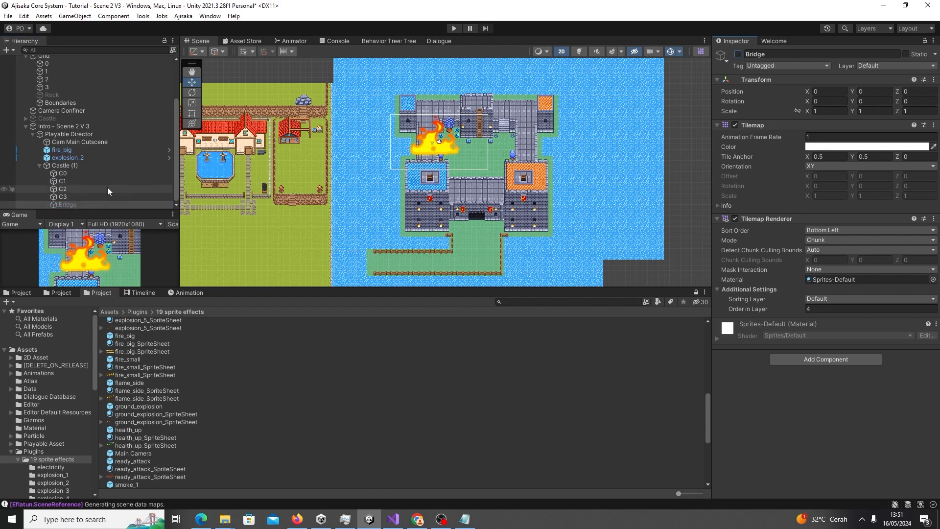
left_click(62, 173)
left_click(737, 54)
left_click(737, 53)
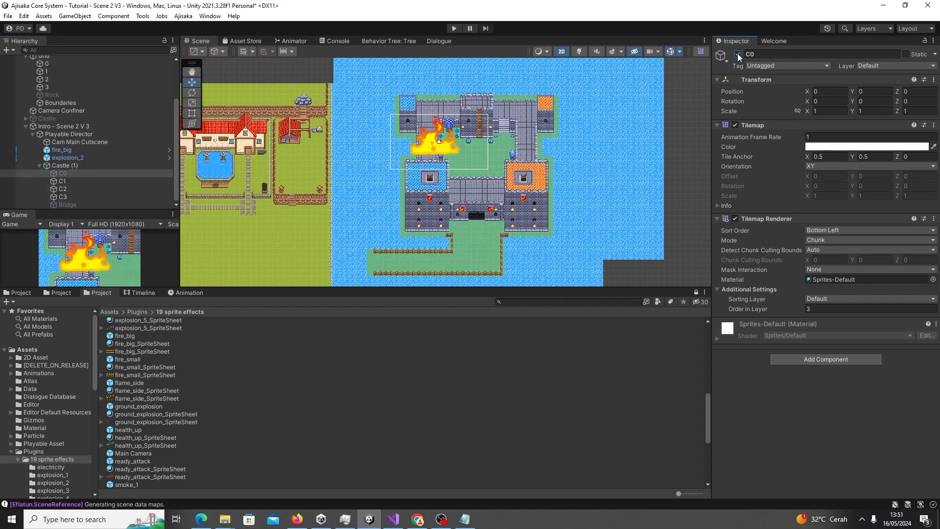
- Hide the castle's C1, C2 and C3 tilemaps to check what they contain, and restore them together with the Bridge
left_click(92, 181)
left_click(74, 196, "shift")
left_click(737, 54)
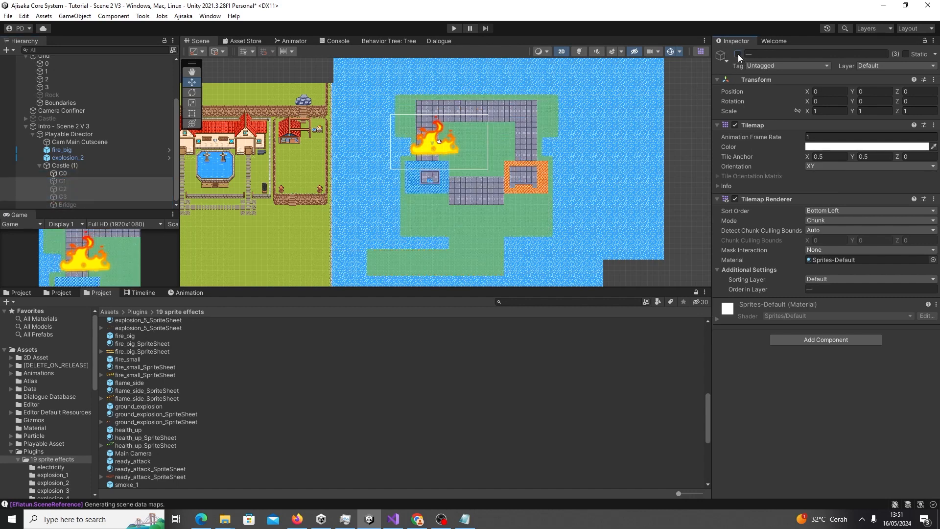
scroll(558, 169, "up", 2)
scroll(517, 180, "down", 3)
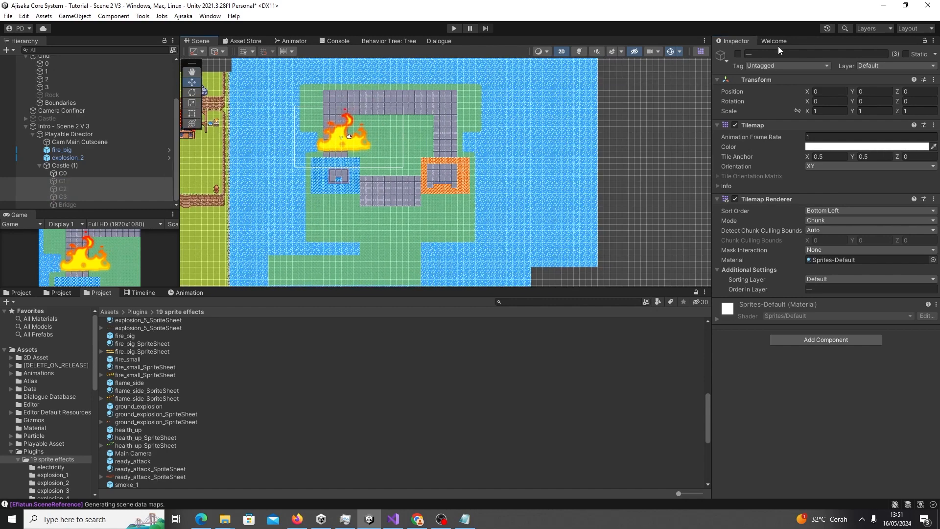
left_click(737, 54)
left_click(82, 204)
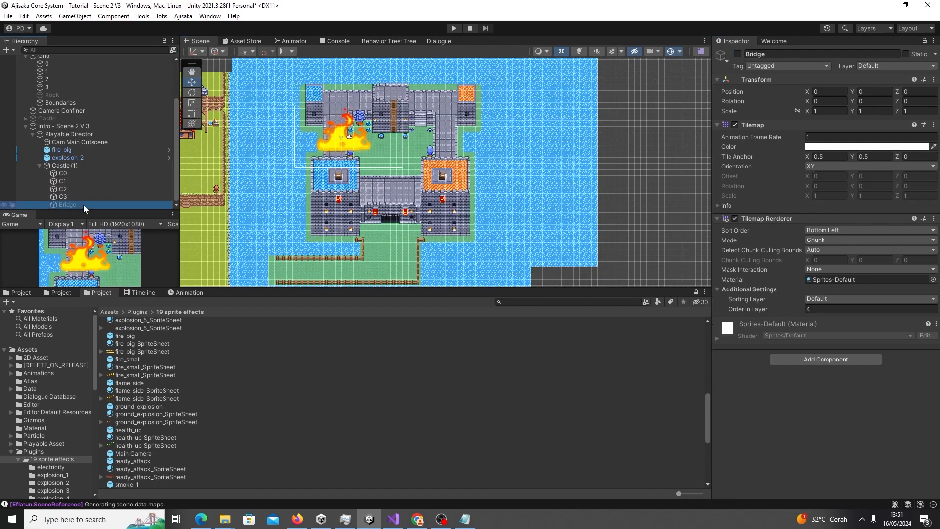
left_click(737, 54)
- Move Cam Main Cutscene over the castle, at about X 76.6, Y 8.9, and widen its Lens Ortho Size to about 14.5
left_click(59, 165)
scroll(77, 144, "up", 3)
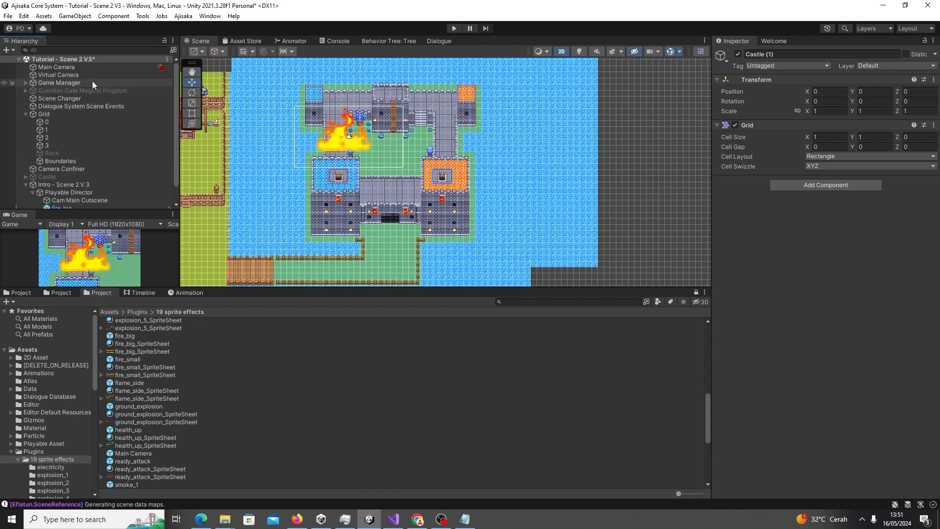
left_click(92, 76)
left_click(83, 199)
scroll(406, 195, "down", 2)
left_click_drag(364, 141, 401, 164)
left_click_drag(805, 206, 33, 215)
scroll(552, 186, "down", 2)
middle_click_drag(460, 175, 563, 187)
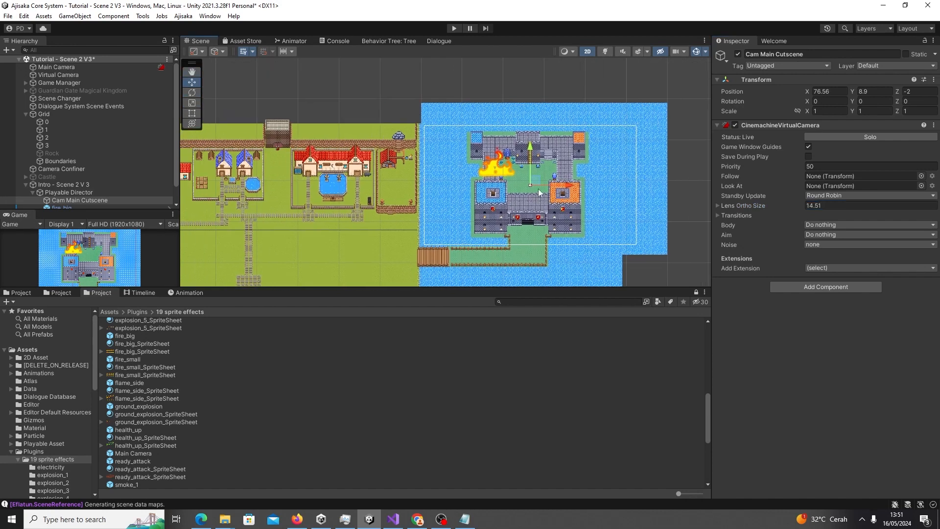
- Refine Cam Main Cutscene's position to X 77.5, Y 8.8, comparing Lens Ortho Sizes of 10 and 14 before setting it to 5
mouse_move(535, 180)
left_mouse_down()
mouse_move(339, 180)
mouse_move(518, 179)
mouse_move(394, 178)
mouse_move(282, 147)
mouse_move(497, 168)
mouse_move(537, 186)
left_mouse_up()
type("5")
left_click(810, 206)
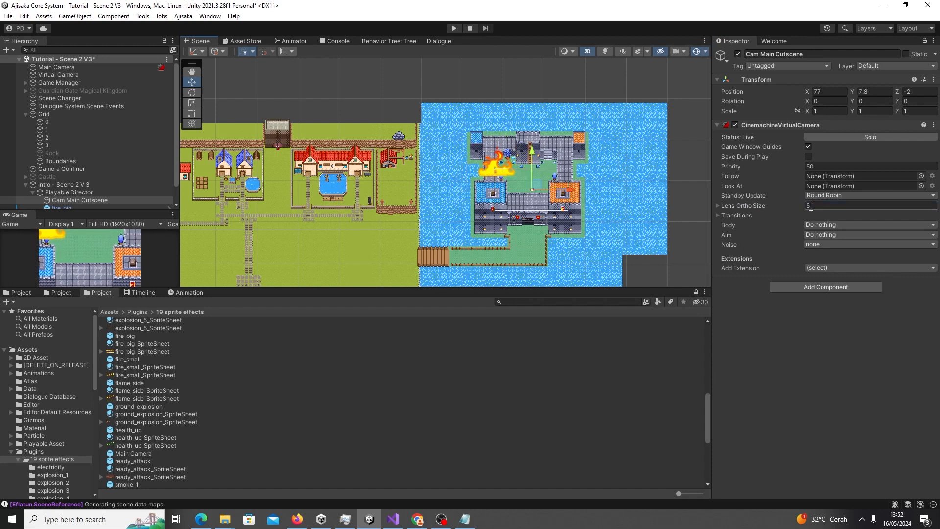
type("10")
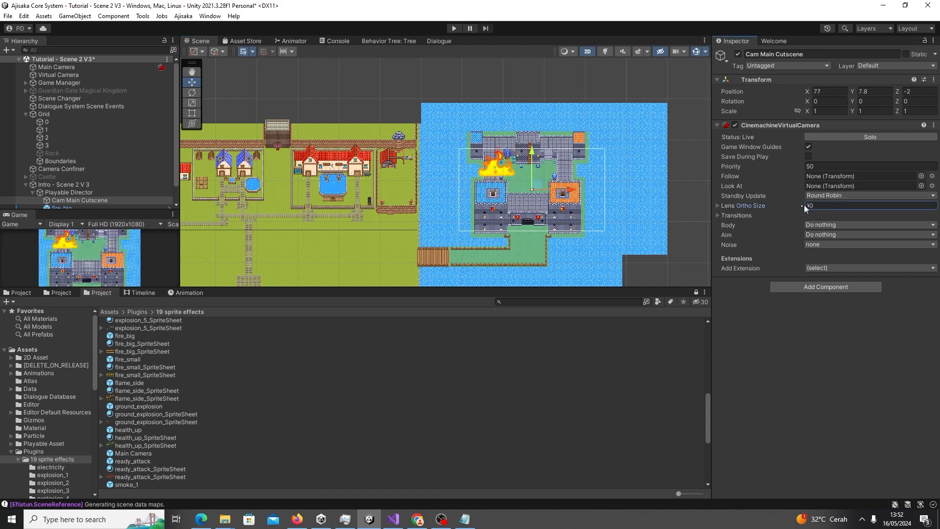
left_click_drag(805, 208, 831, 209)
type("14")
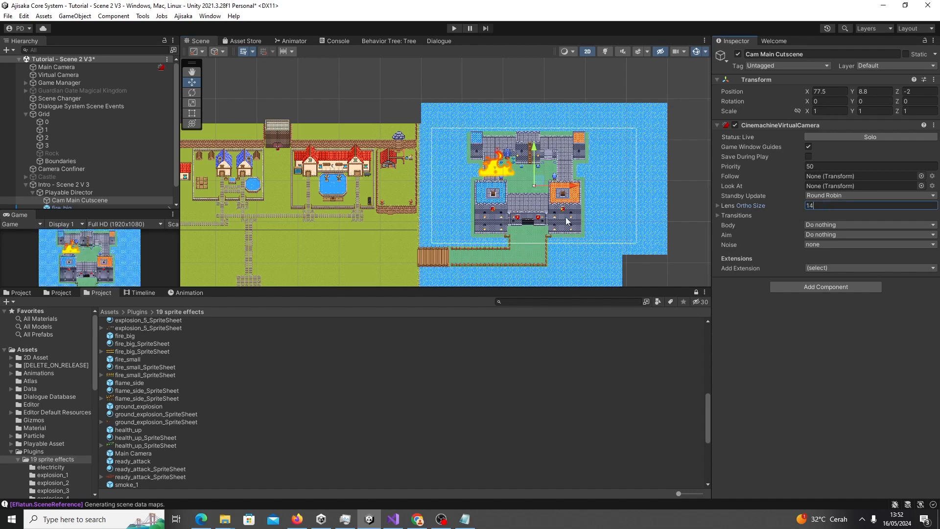
type("5")
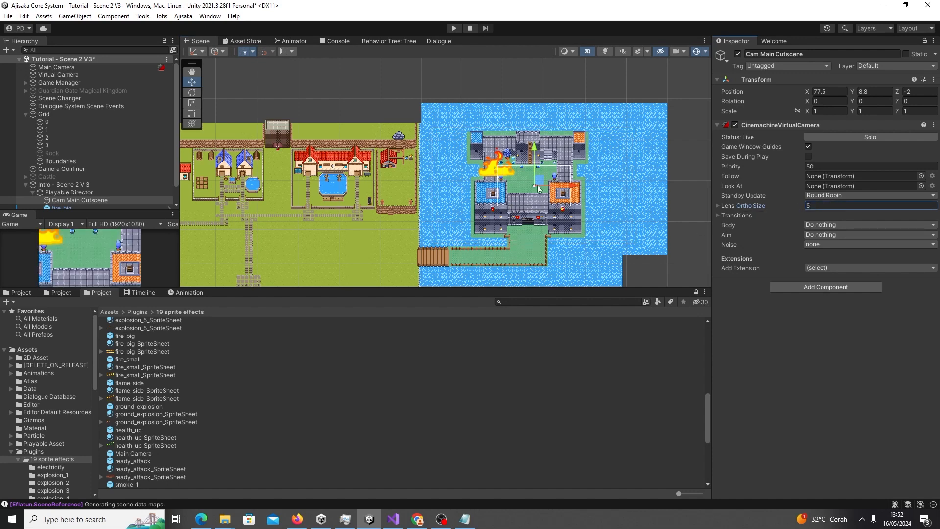
- Move fire_big and explosion_2 together into the castle courtyard, with fire_big at about X 77.2, Y 9.7
scroll(74, 162, "down", 2)
left_click(73, 196)
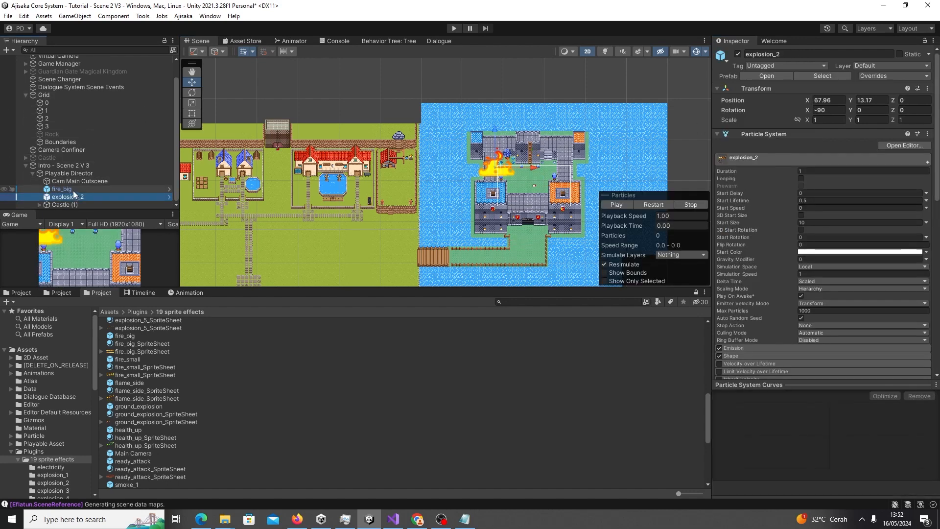
left_click(74, 189, "ctrl")
scroll(522, 185, "up", 5)
left_click_drag(498, 163, 541, 181)
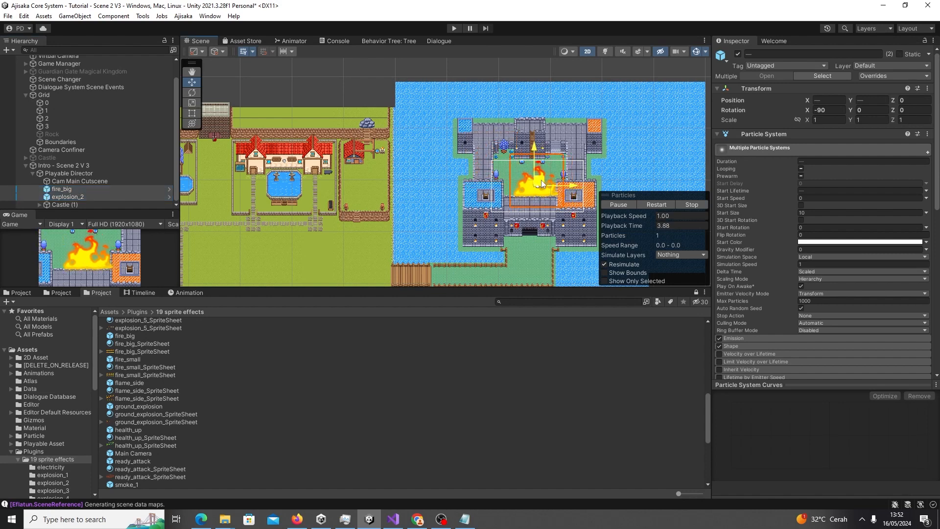
- Deactivate fire_big and preview explosion_2 in the courtyard, setting its X and Y scale to 2
left_click(84, 197)
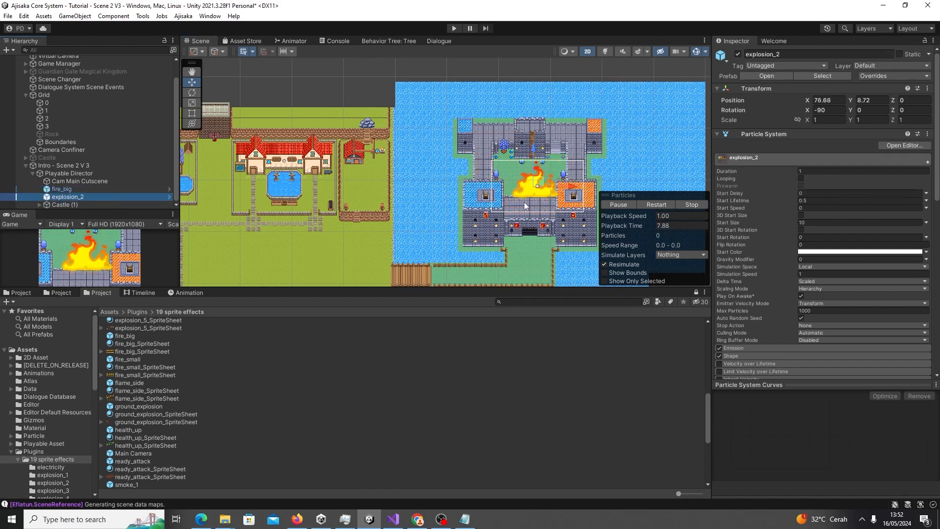
left_click(616, 205)
left_click(73, 189)
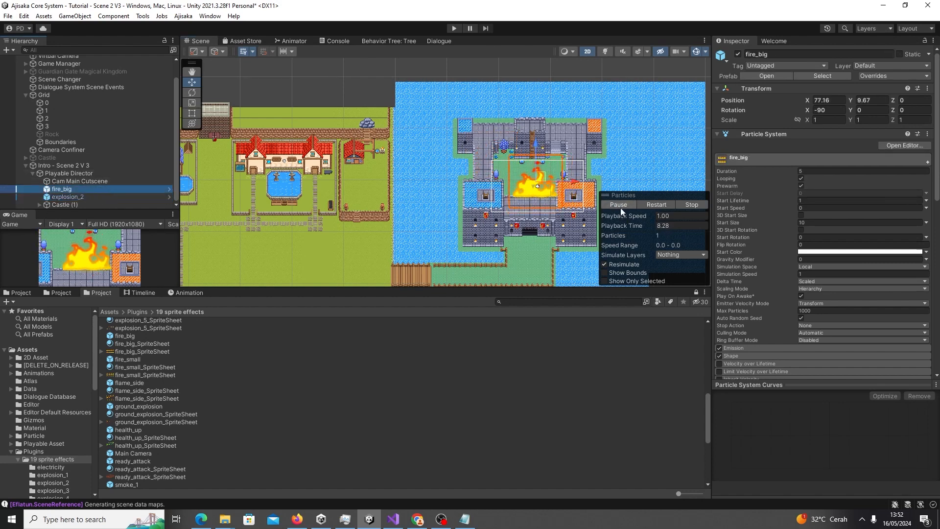
left_click(97, 197)
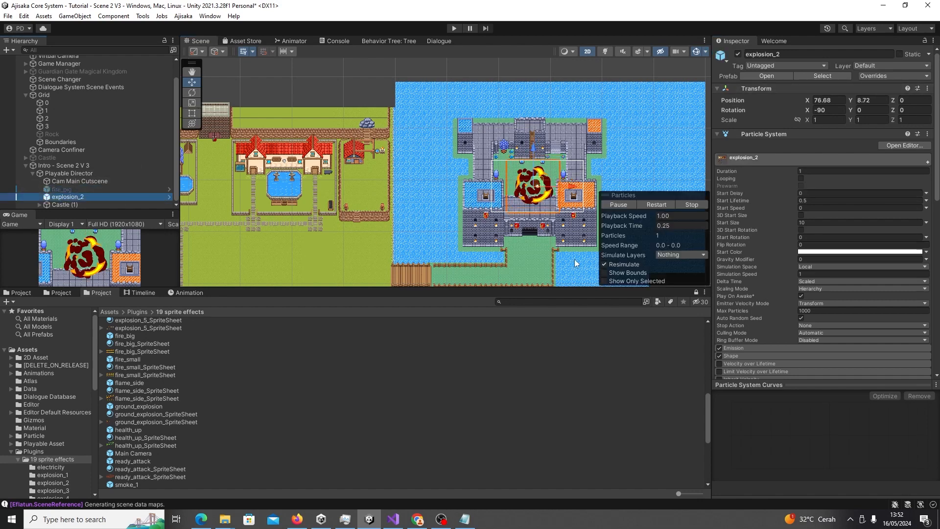
left_click(822, 119)
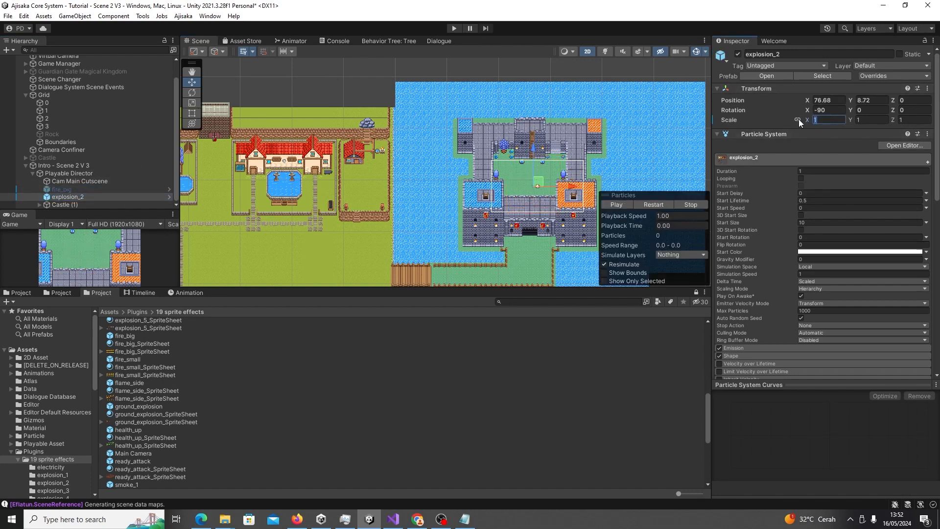
left_click(621, 203)
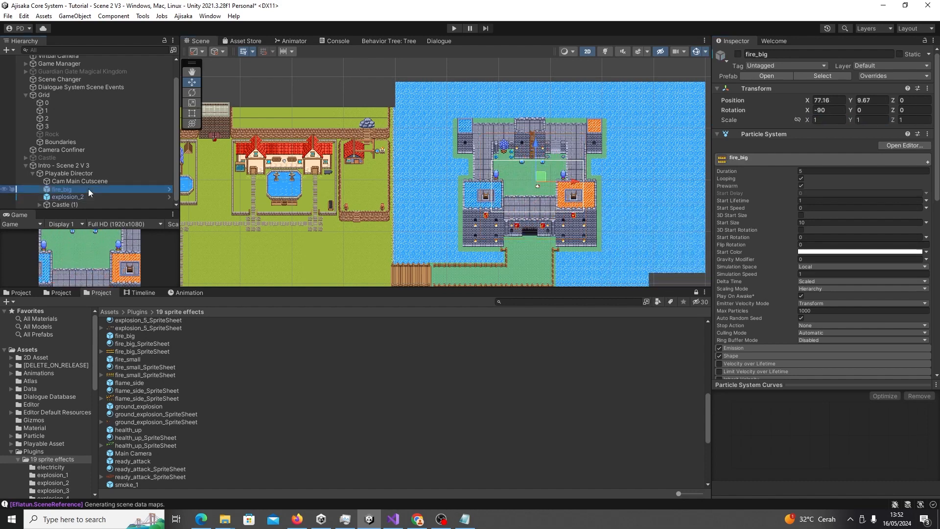
- Set Cam Main Cutscene's Lens Ortho Size to 15 to frame the whole castle
scroll(67, 140, "up", 2)
left_click(79, 200)
left_click(824, 206)
type("15")
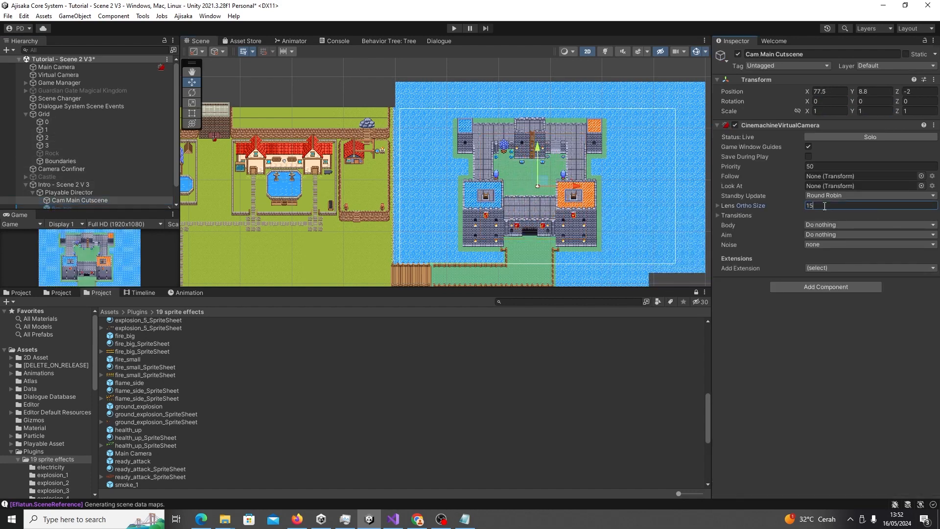
- Set explosion_2's X and Y scale to 3 and preview the explosion over the castle
scroll(87, 206, "down", 2)
left_click(86, 194)
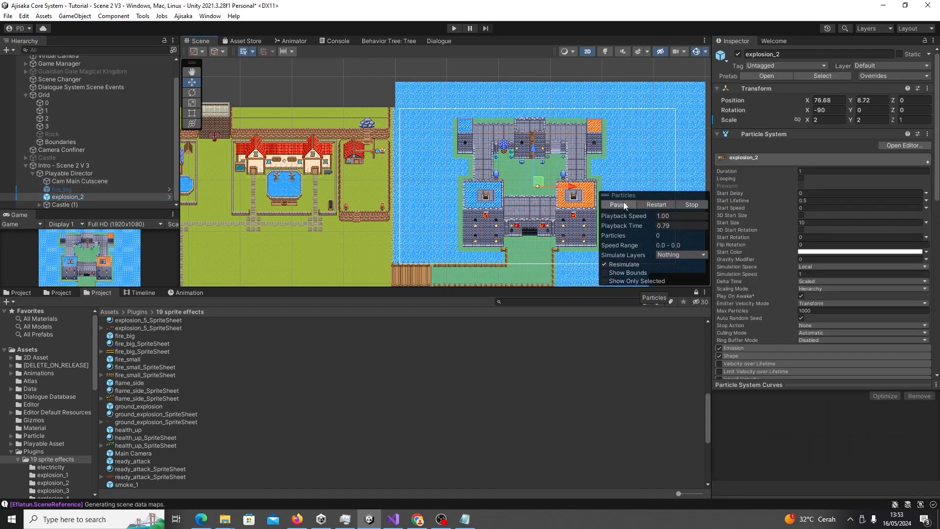
left_click(829, 120)
type("3")
left_click(860, 120)
type("3")
left_click(620, 202)
left_click(618, 205)
left_click(109, 190)
left_click(109, 197)
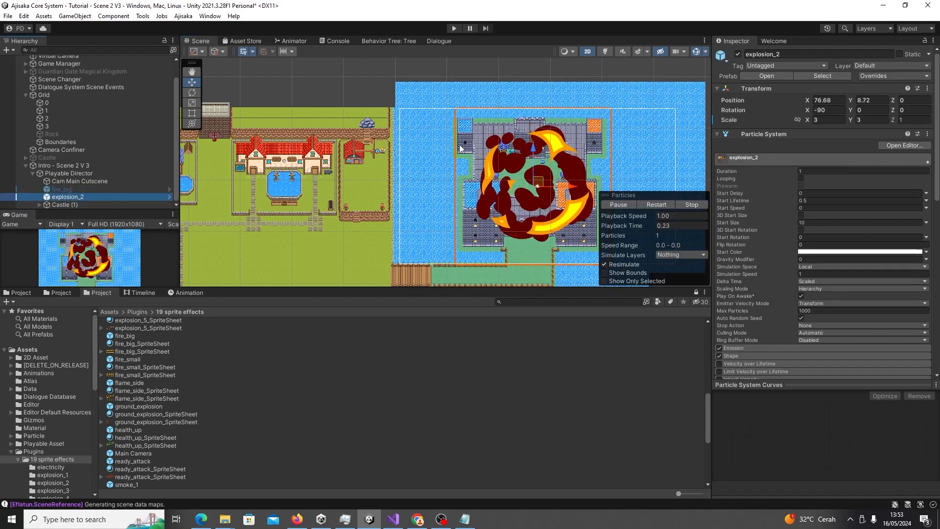
left_click(738, 55)
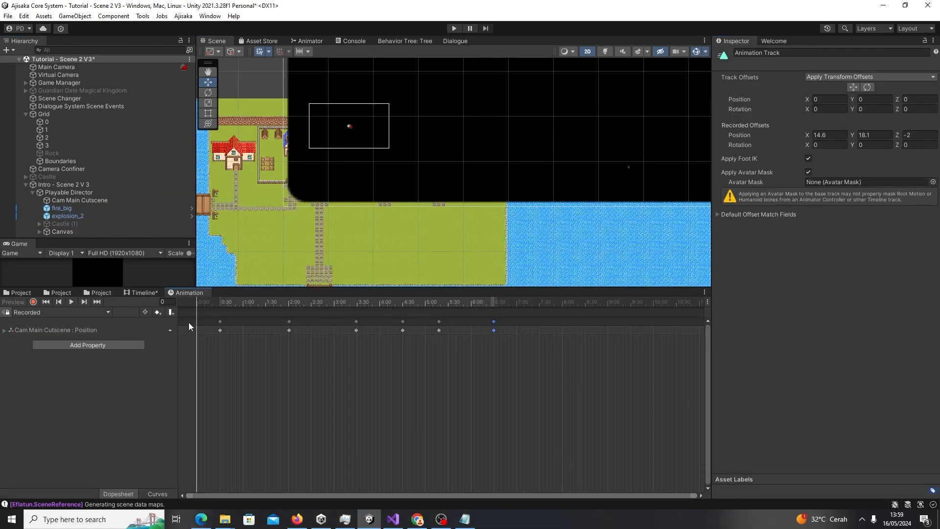
- Switch to Notepad, replace the note with "Ke pause Video nya xD", and return to Unity
left_click(464, 518)
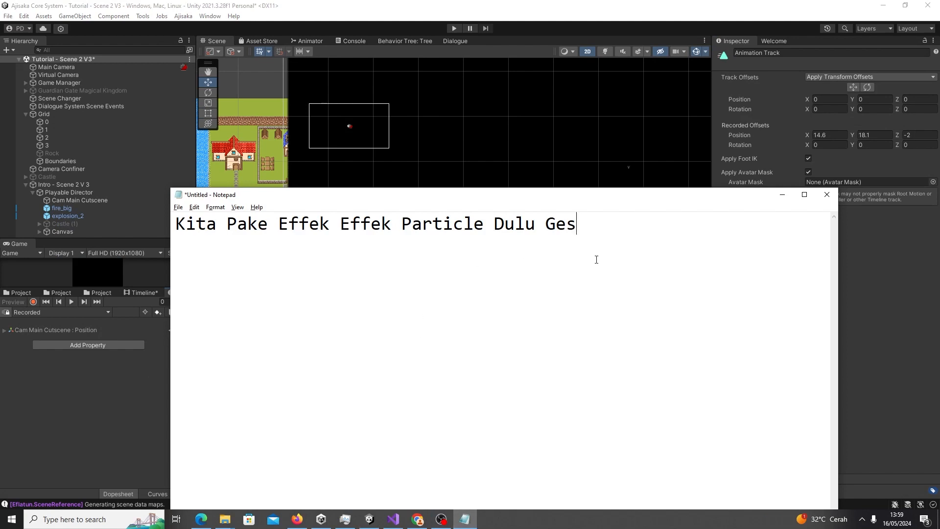
key("ctrl+a")
type("LK")
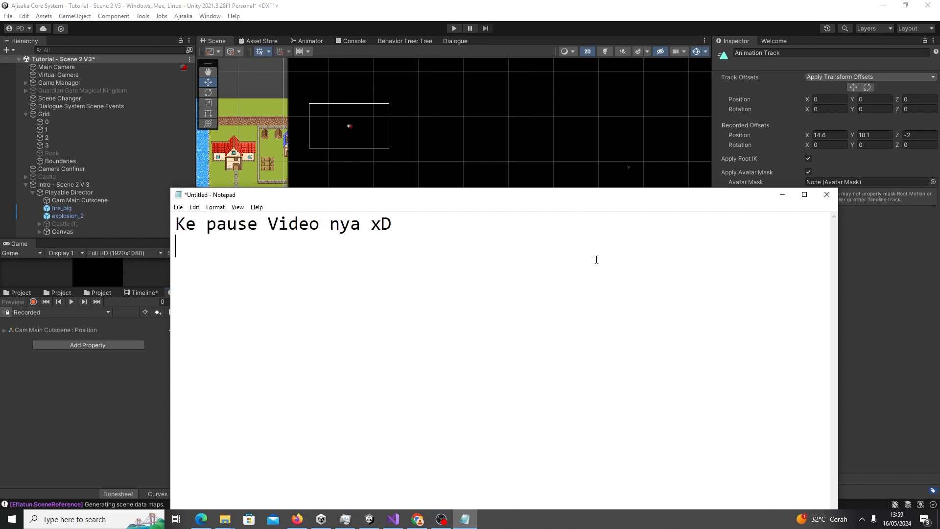
left_click(782, 195)
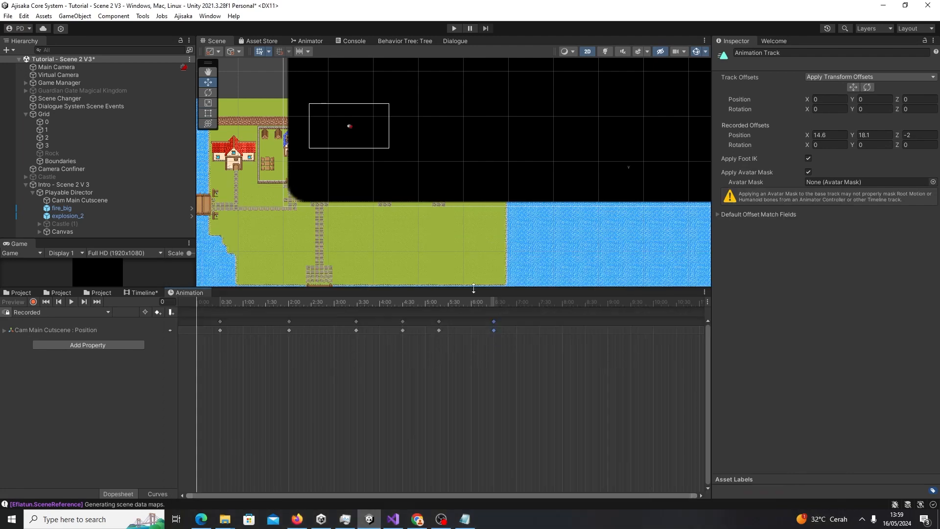
- Delay Cam Main Cutscene's fourth position keyframe to about 5:00 and its last two to about 6:45 and 8:00, previewing the camera move
left_click(73, 302)
left_click_drag(197, 300, 388, 300)
left_click_drag(533, 360, 426, 331)
left_click_drag(379, 303, 355, 302)
left_click(72, 303)
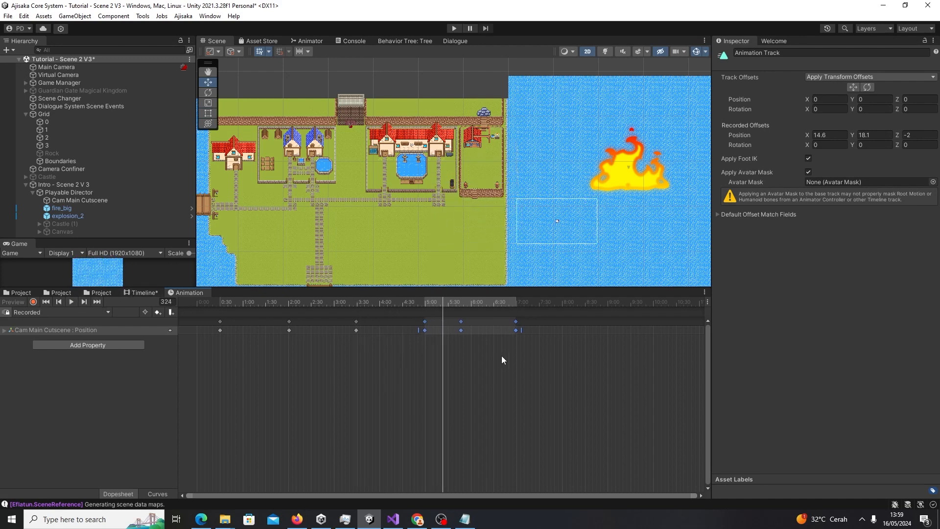
left_click_drag(570, 369, 510, 330)
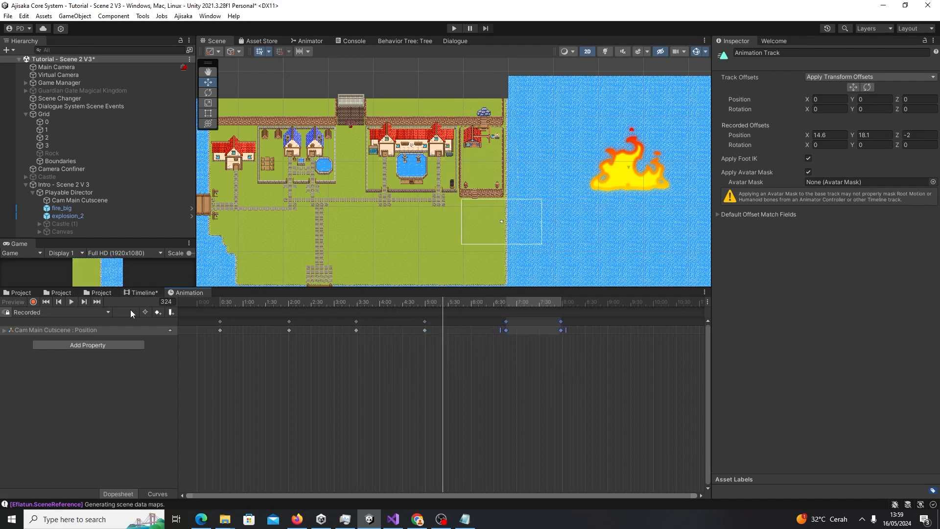
left_click(72, 302)
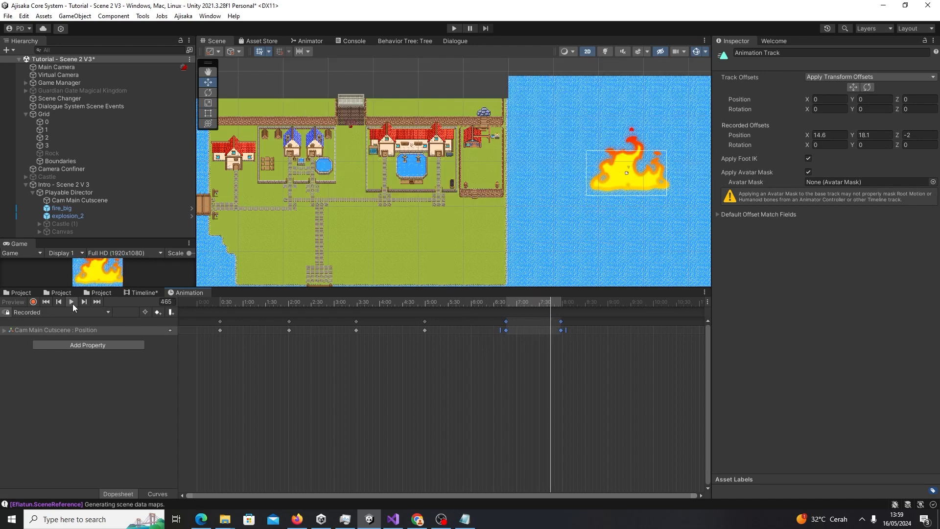
- Record a Lens Ortho Size keyframe of 15 for Cam Main Cutscene at frame 603
left_click_drag(219, 299, 585, 328)
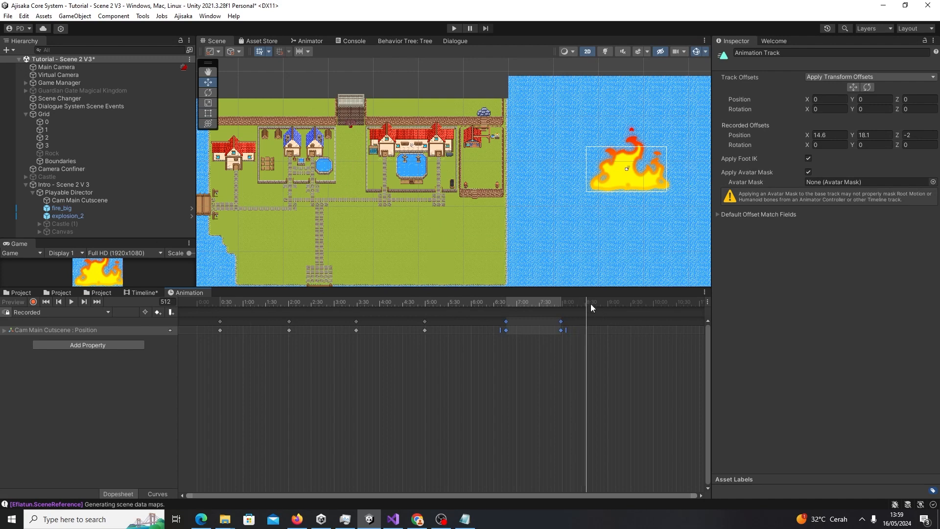
left_click(89, 199)
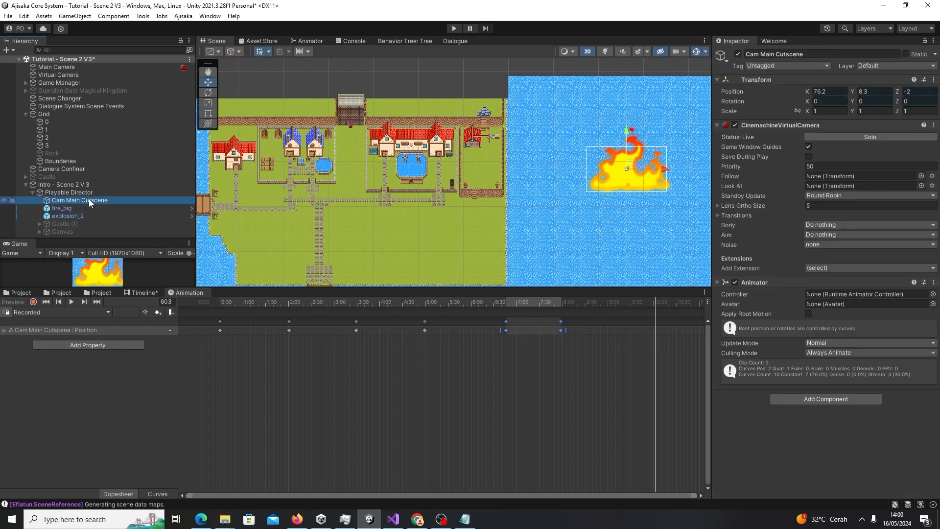
left_click(34, 301)
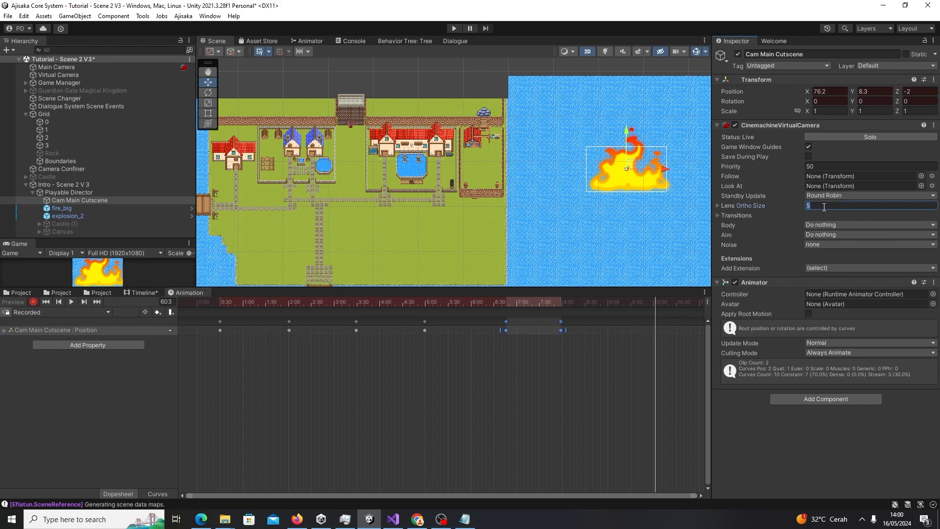
type("1")
left_click(33, 301)
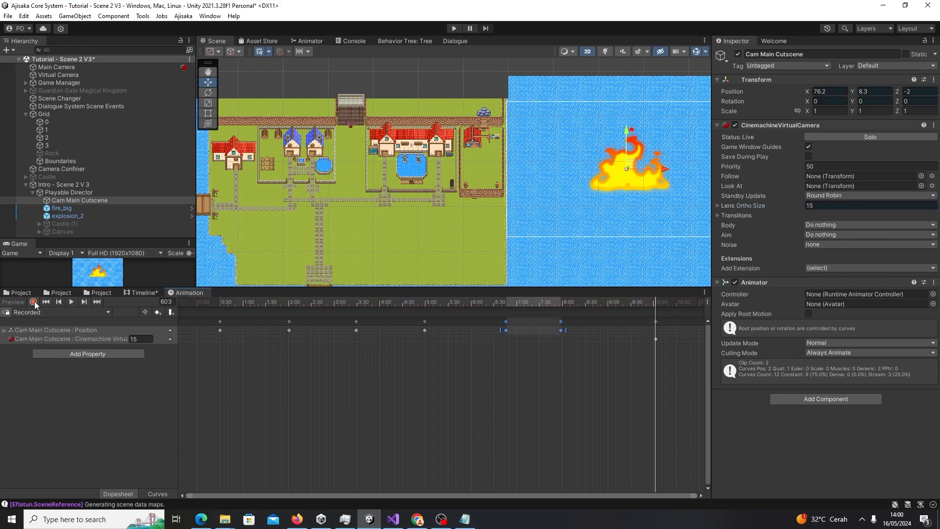
- Record a Lens Ortho Size keyframe of 5 for Cam Main Cutscene at frame 0
left_click_drag(590, 299, 187, 311)
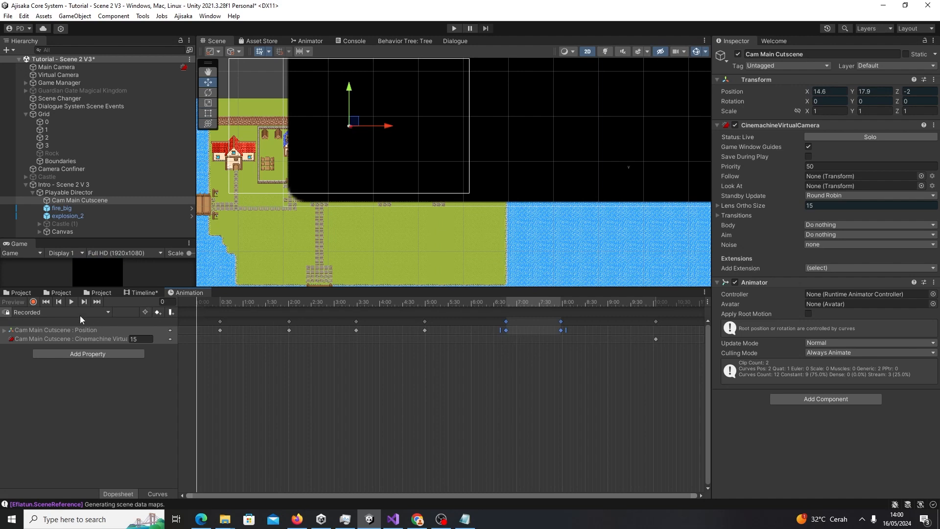
left_click(34, 302)
left_click(854, 205)
type("5")
left_click(33, 302)
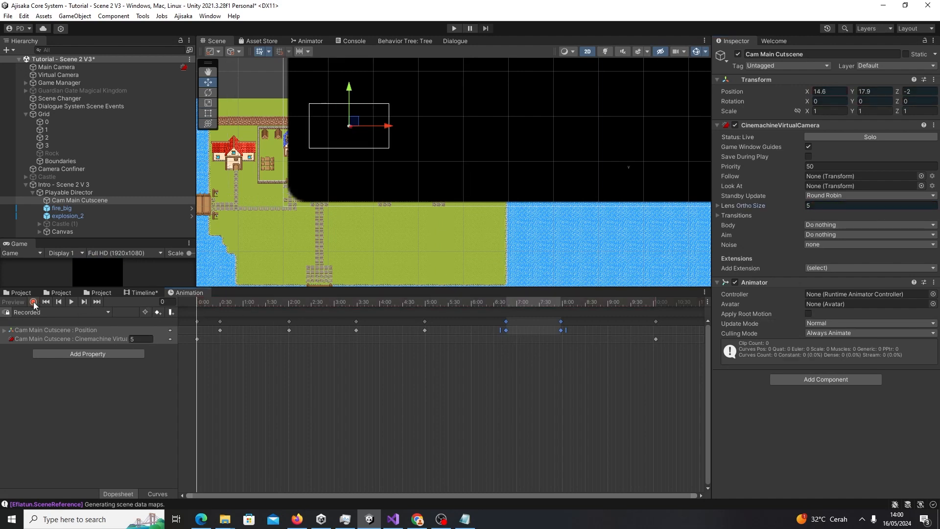
- Record a Lens Ortho Size keyframe of 5 at frame 480 and preview the camera zooming out from there
left_click(71, 302)
left_click_drag(250, 306, 562, 338)
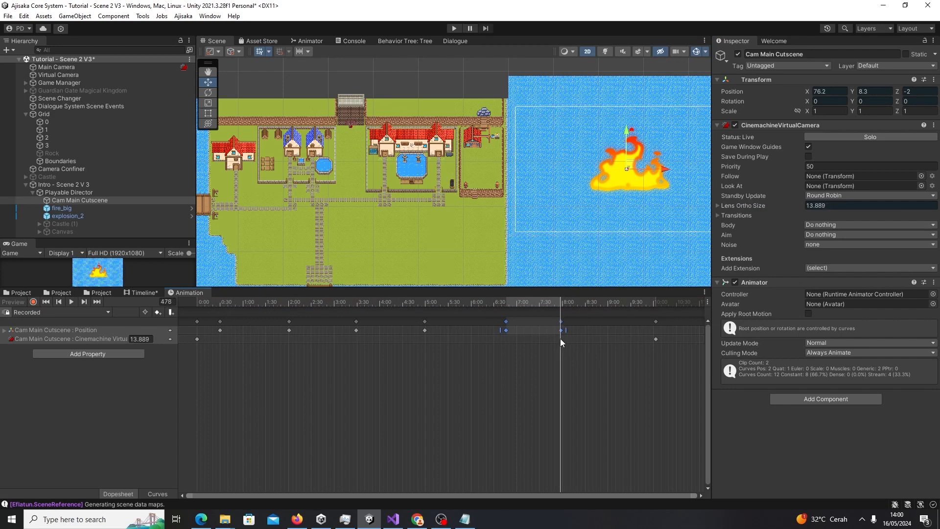
left_click(33, 302)
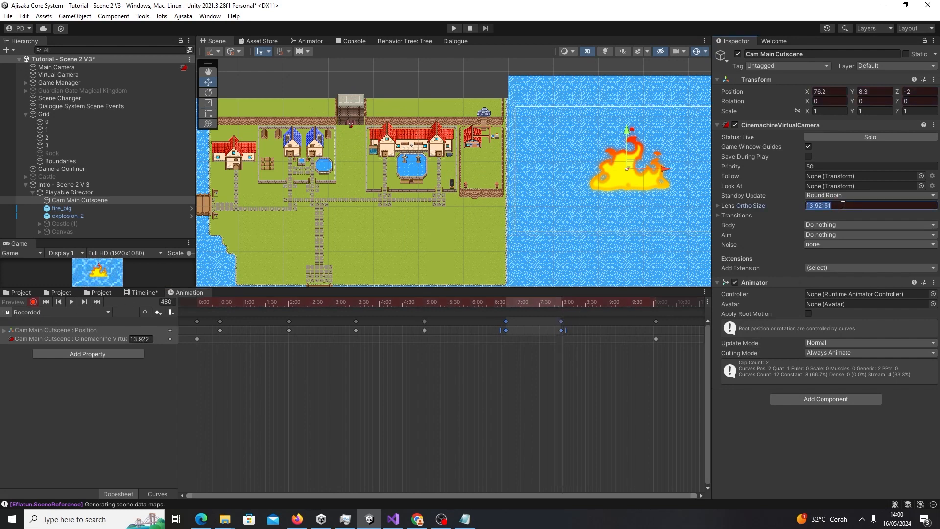
type("5")
key("Return")
left_click_drag(550, 302, 658, 358)
scroll(571, 157, "down", 5)
middle_click_drag(571, 156, 474, 149)
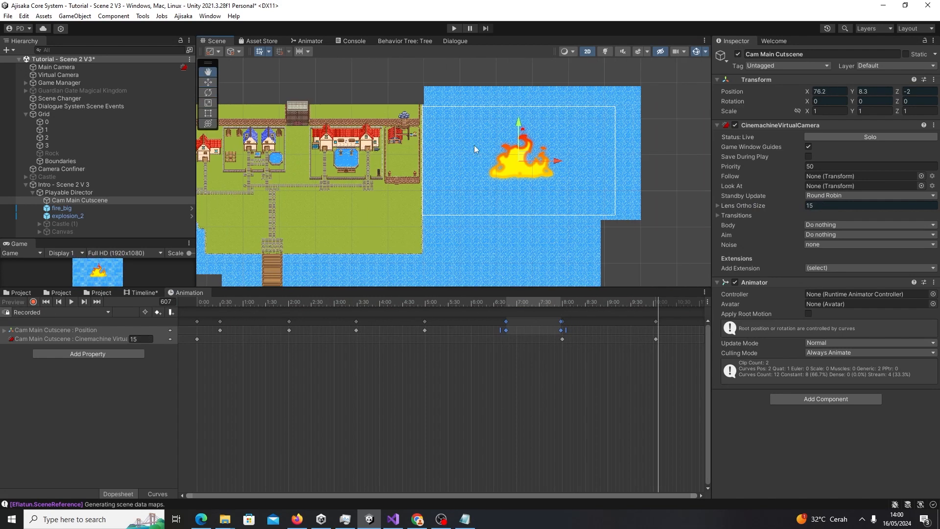
mouse_move(656, 306)
left_mouse_down()
mouse_move(621, 312)
mouse_move(659, 310)
left_mouse_up()
- Move Cam Main Cutscene's last position keyframe to 8:00, in line with the lens size keyframe, and preview the animation
scroll(601, 330, "up", 5)
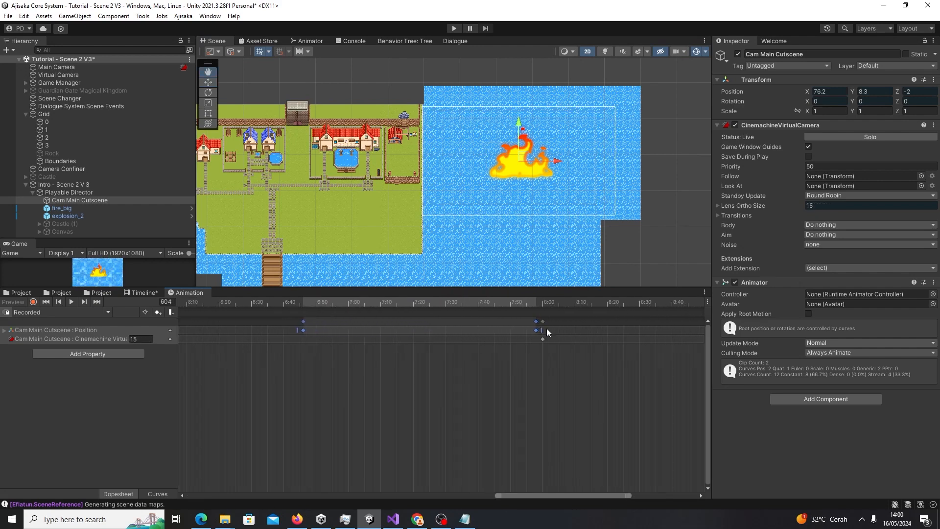
scroll(545, 327, "up", 8)
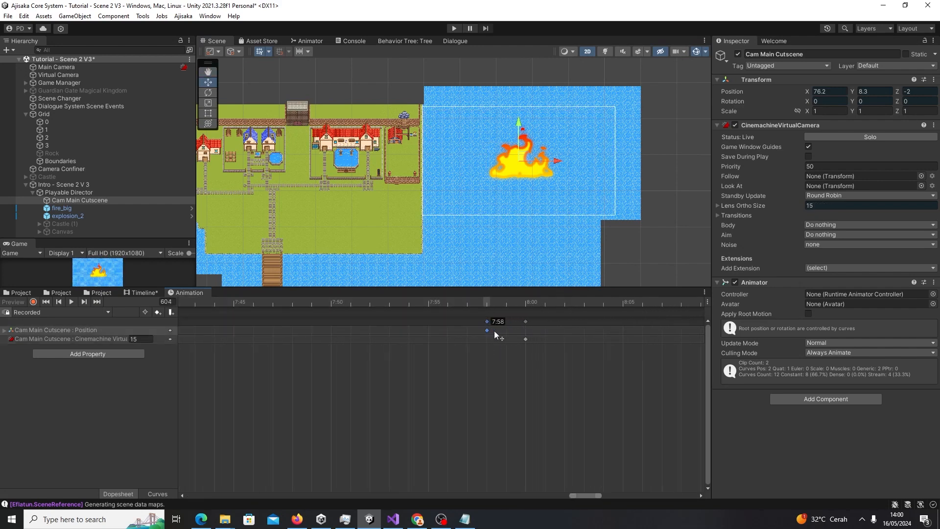
left_click_drag(494, 330, 521, 336)
left_click_drag(487, 303, 504, 307)
key("space")
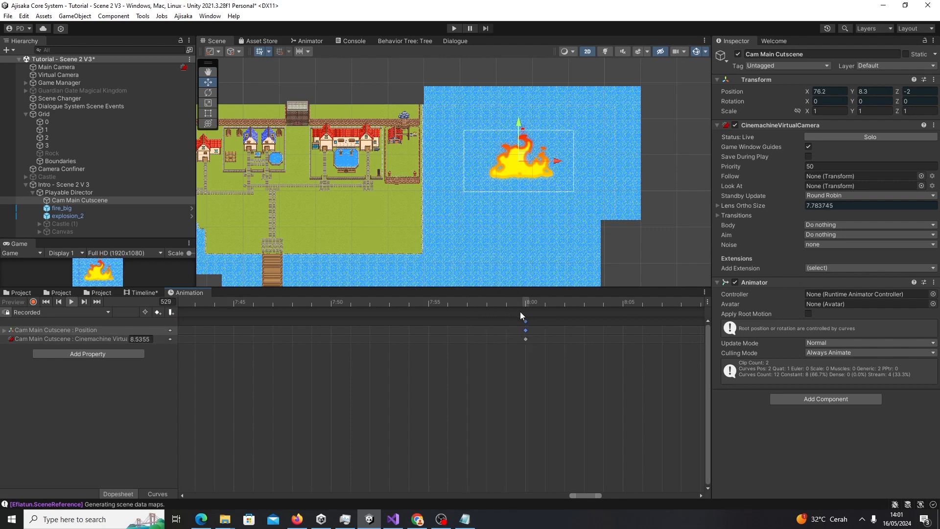
- Bring the end of the animation into range and scrub to the final lens size keyframe at frame 603
scroll(563, 343, "down", 9)
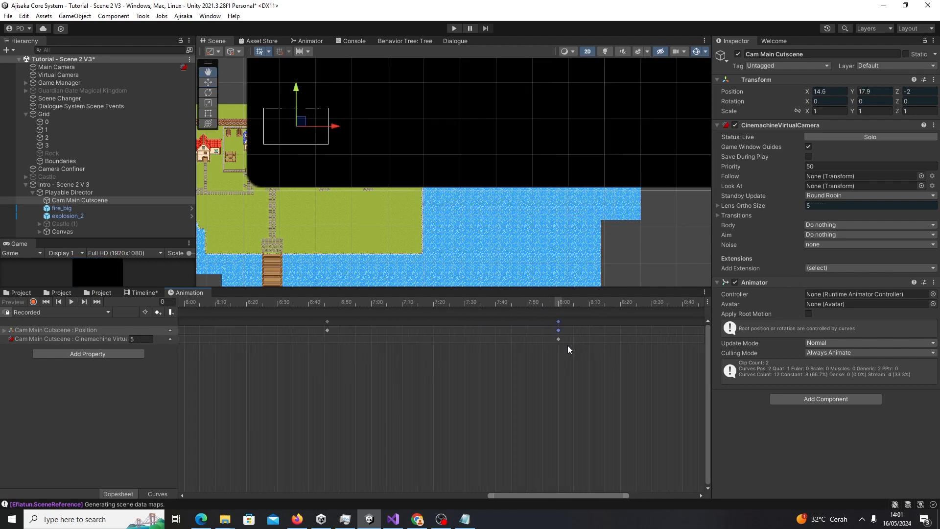
scroll(570, 355, "down", 4)
left_click_drag(508, 494, 546, 495)
left_click_drag(602, 304, 685, 331)
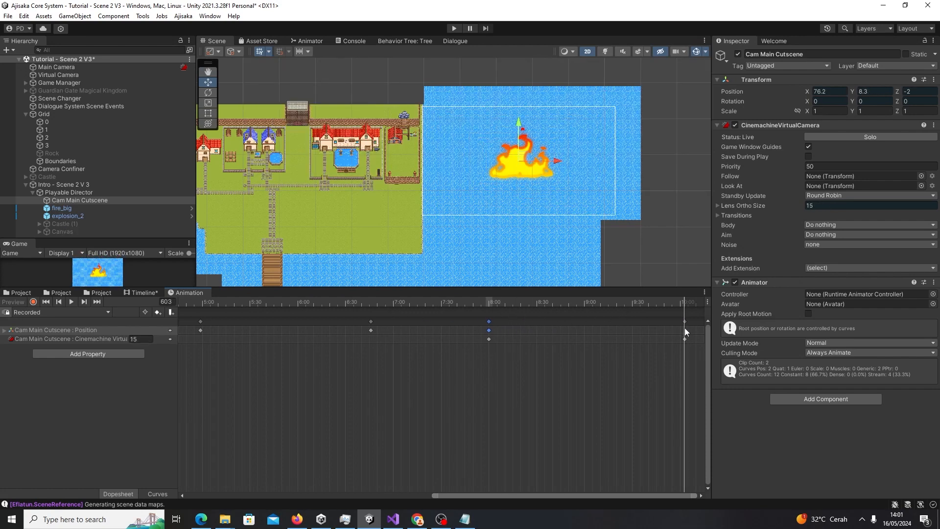
- Enlarge the Game view, move the Canvas track's second activation clip to start at frame 512, and preview the cutscene from the beginning
left_click_drag(137, 240, 138, 211)
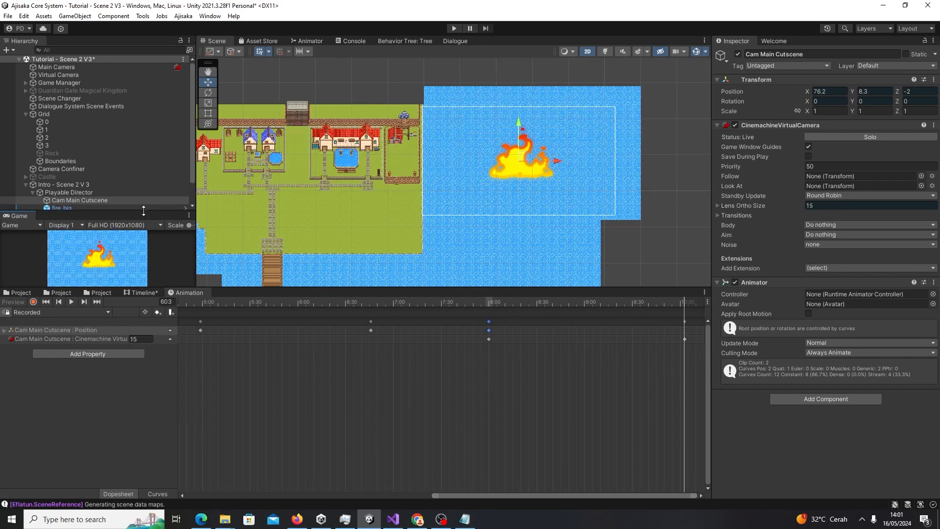
scroll(139, 207, "down", 2)
left_click(142, 292)
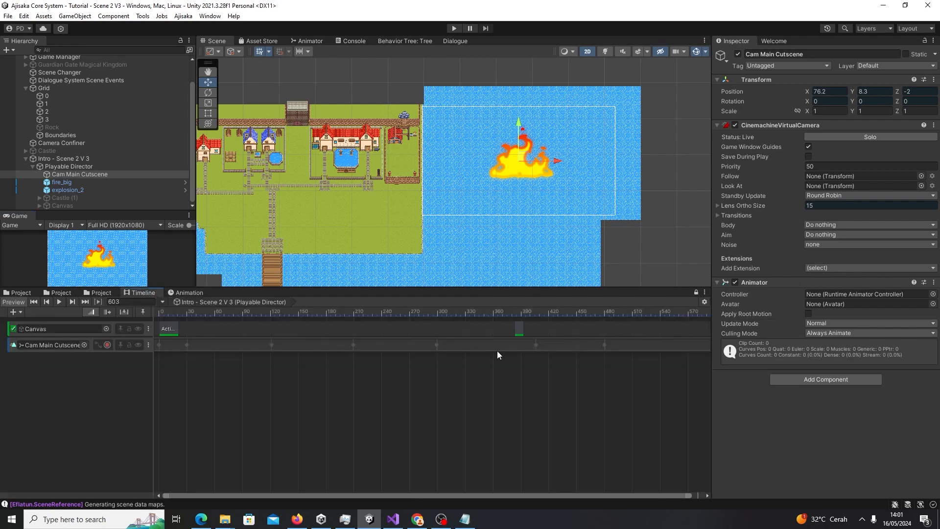
left_click_drag(519, 329, 583, 328)
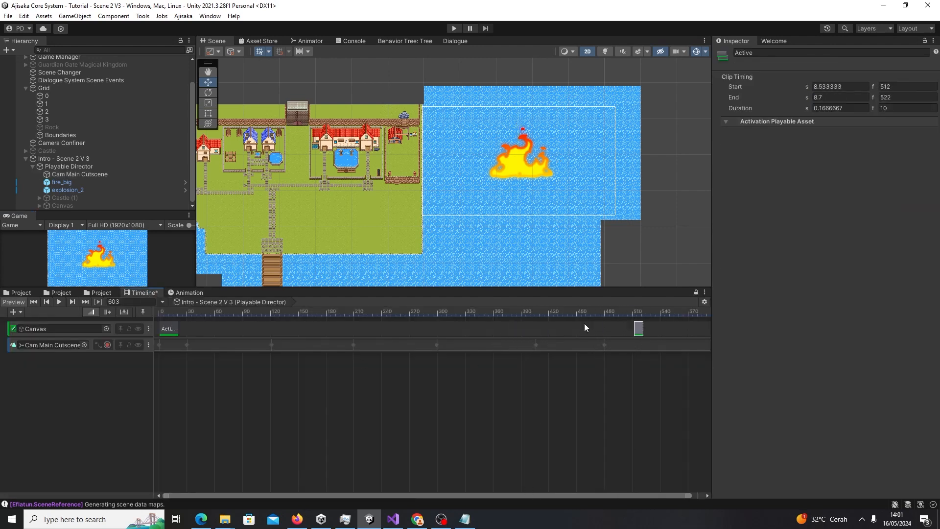
left_click_drag(196, 310, 147, 309)
key("space")
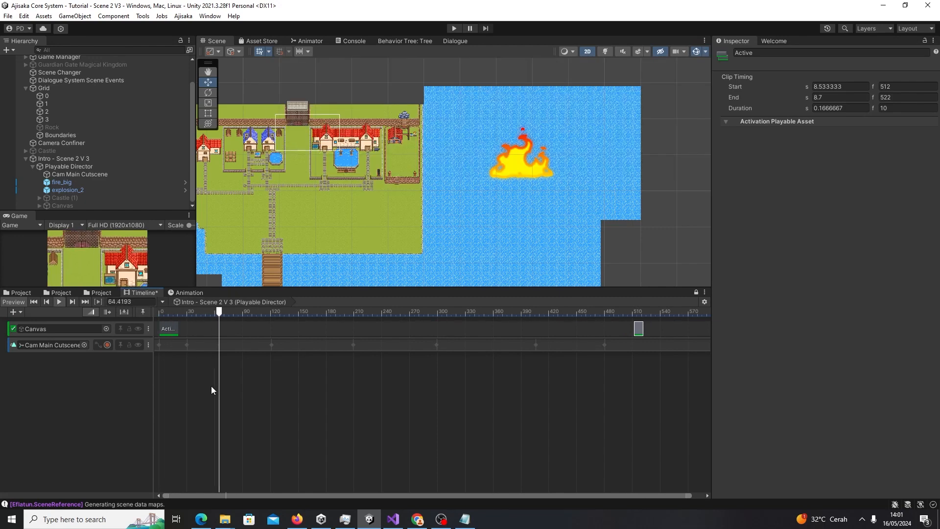
- Add a track group named Canvas Operation and move the Canvas activation track into it
right_click(37, 372)
left_click(75, 379)
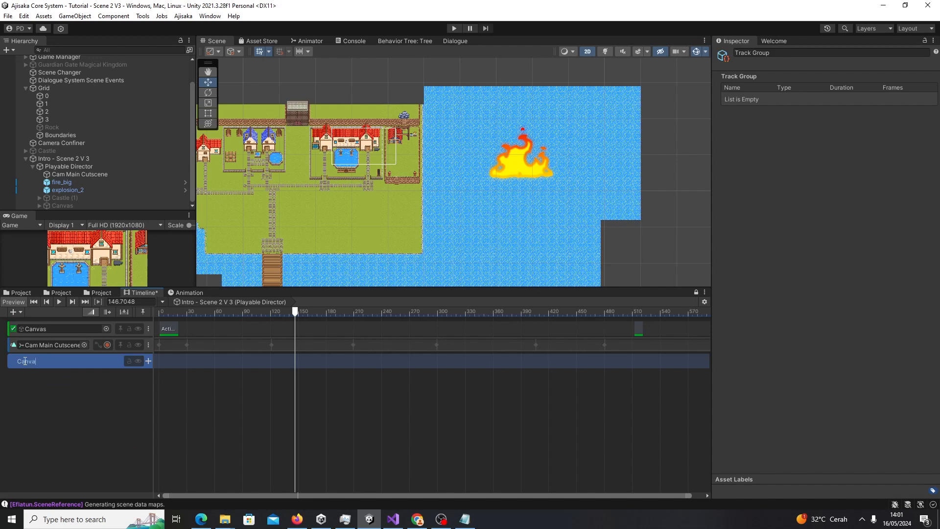
left_click(21, 354)
left_click_drag(16, 360, 34, 346)
left_click(15, 333)
left_click(87, 433)
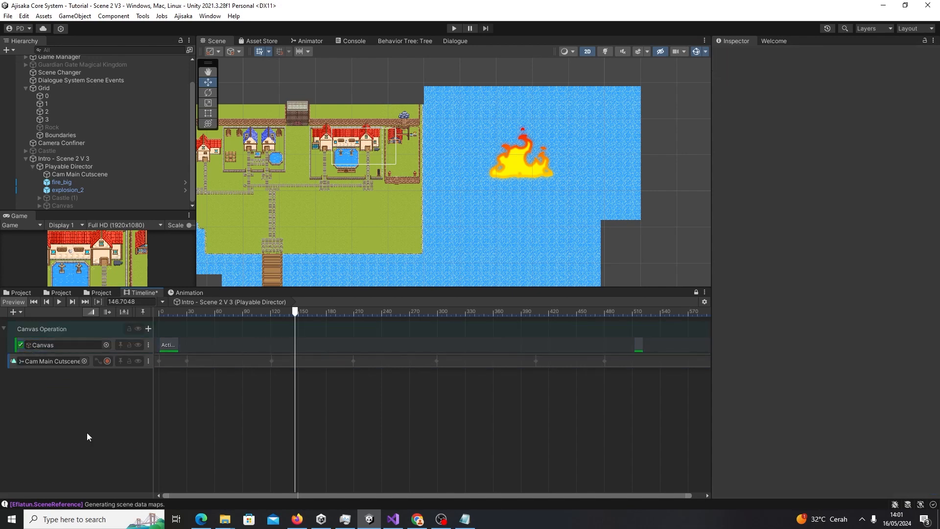
- Move the Canvas track's second activation clip so it starts at frame 674
left_click_drag(296, 312, 514, 319)
left_click_drag(585, 320, 622, 319)
scroll(575, 354, "down", 5)
left_click_drag(402, 348, 479, 345)
left_click_drag(391, 314, 448, 313)
- Add a track group named Particle containing activation tracks for explosion_2 and fire_big
right_click(27, 397)
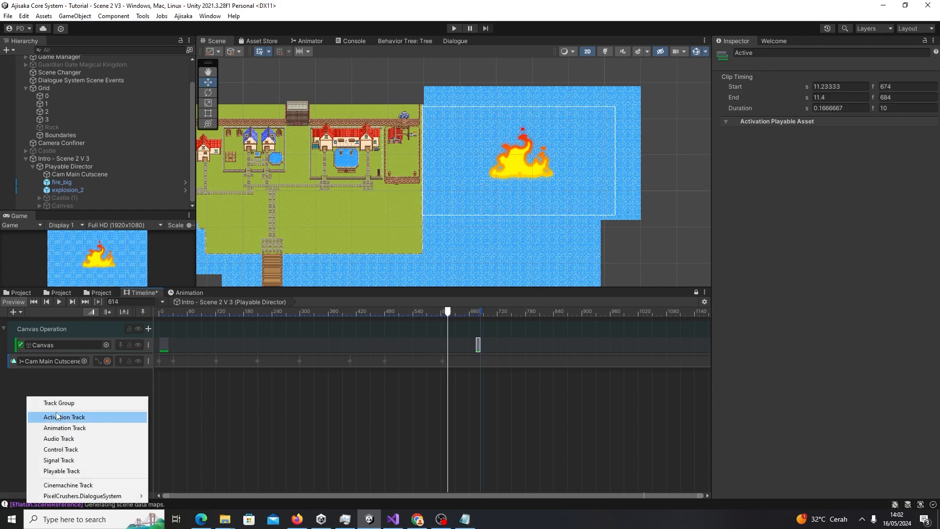
left_click(58, 403)
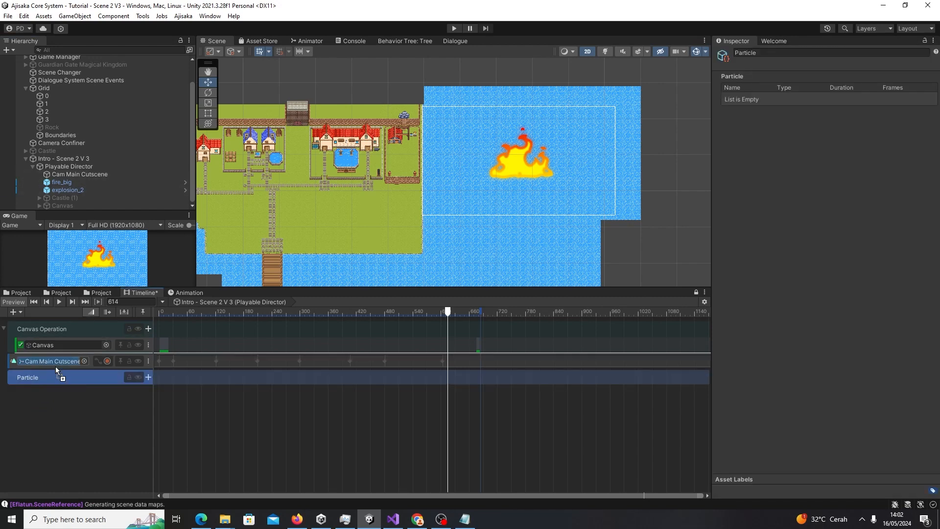
right_click(54, 382)
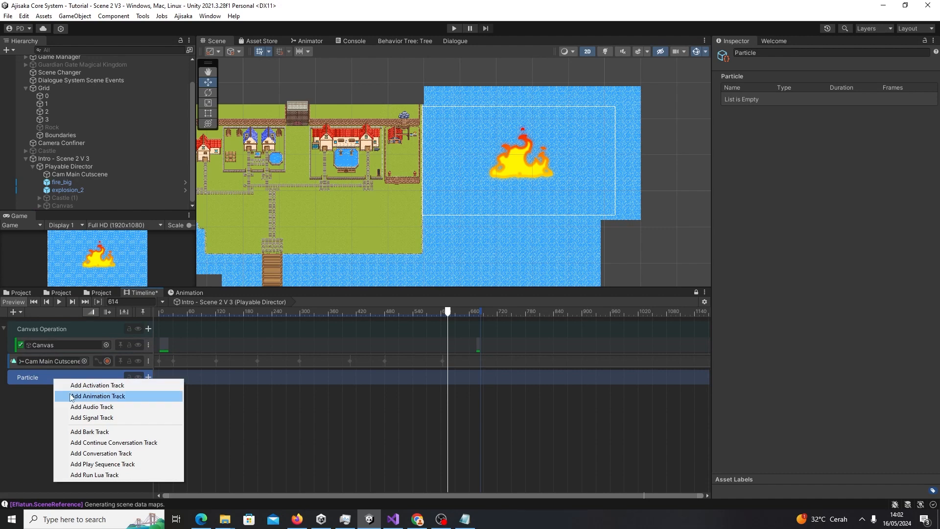
left_click(97, 384)
left_click_drag(68, 185, 64, 385)
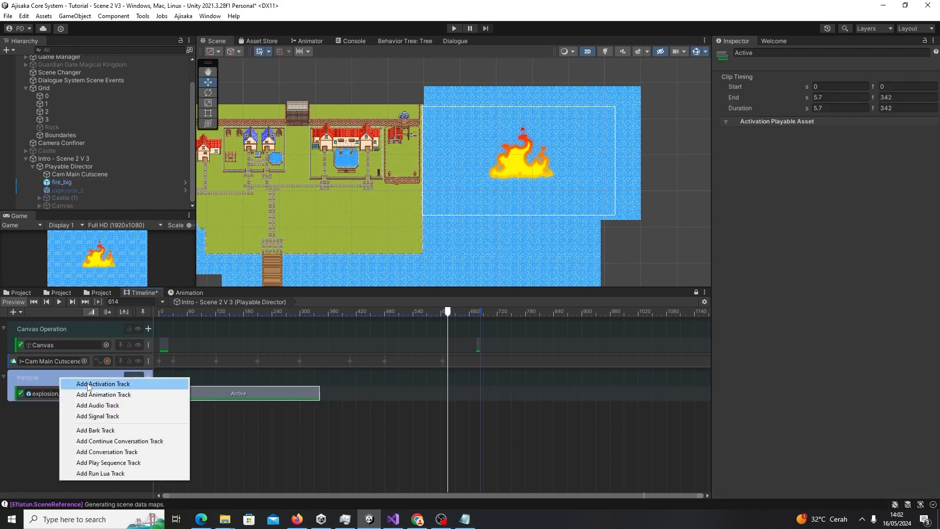
left_click(78, 384)
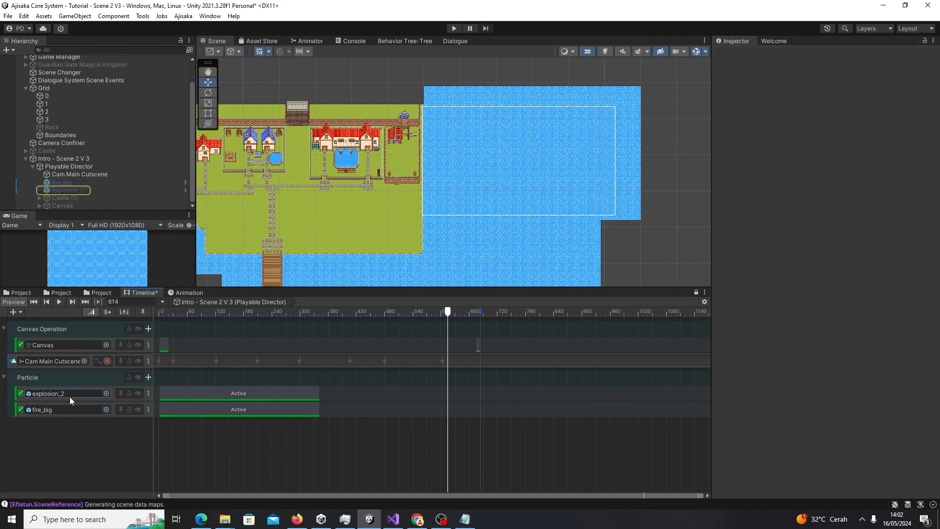
- Extend the fire_big activation clip to end at frame 684 and preview the fire in the scene
left_click_drag(448, 314, 217, 314)
left_click(65, 191)
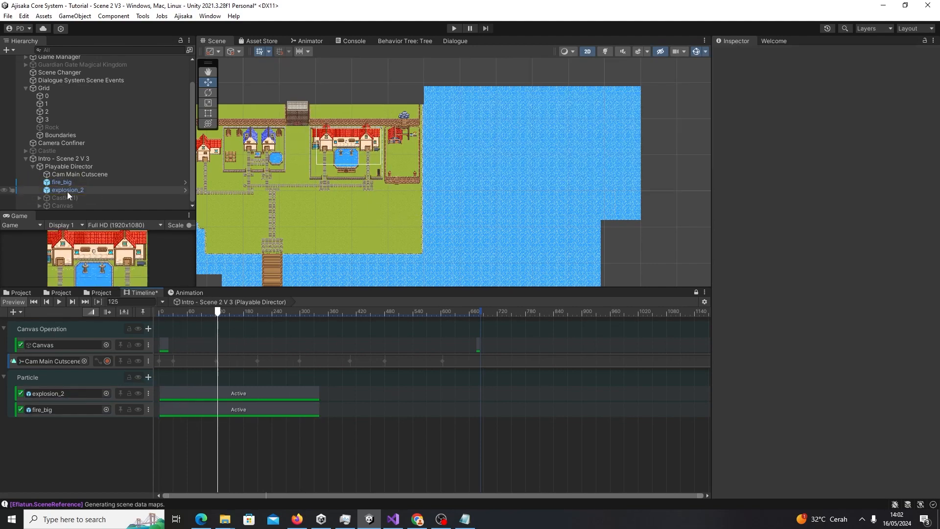
double_click(61, 182)
left_click(215, 315)
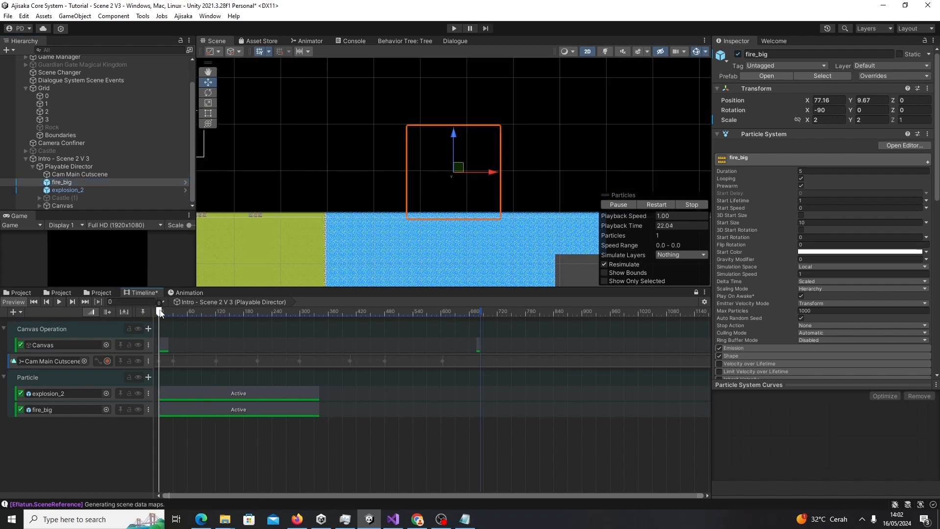
left_click_drag(216, 318, 291, 316)
left_click_drag(314, 409, 480, 409)
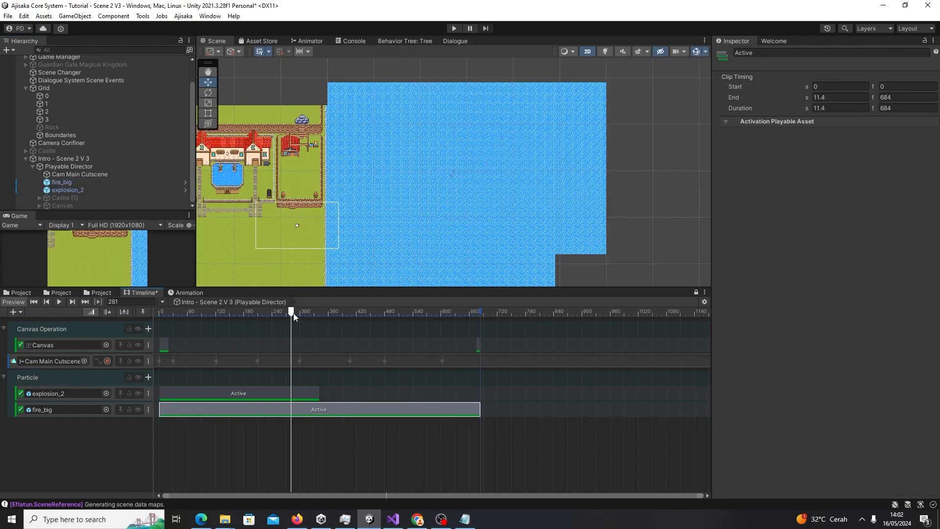
left_click_drag(290, 313, 463, 337)
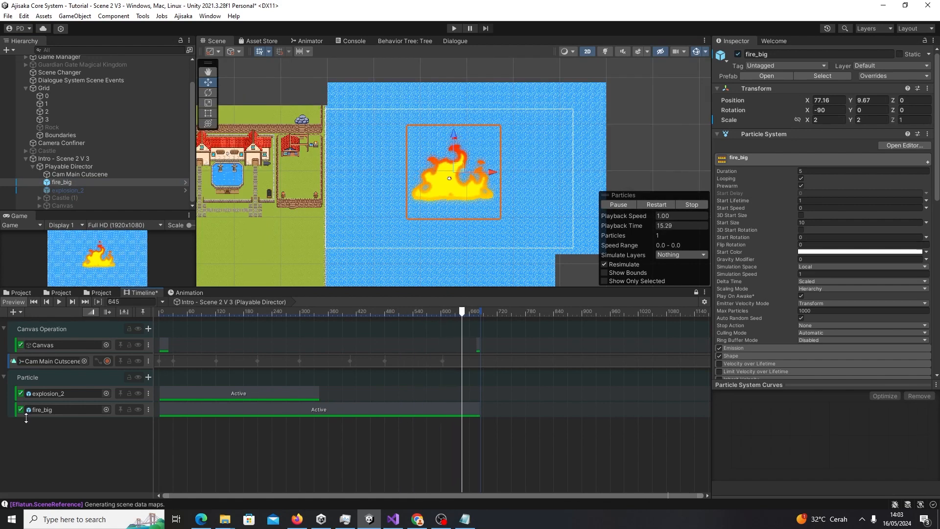
- Collapse the Particle group, add a track group named Camera, and move the Cam Main Cutscene track into it
left_click(10, 377)
left_click(4, 377)
right_click(29, 415)
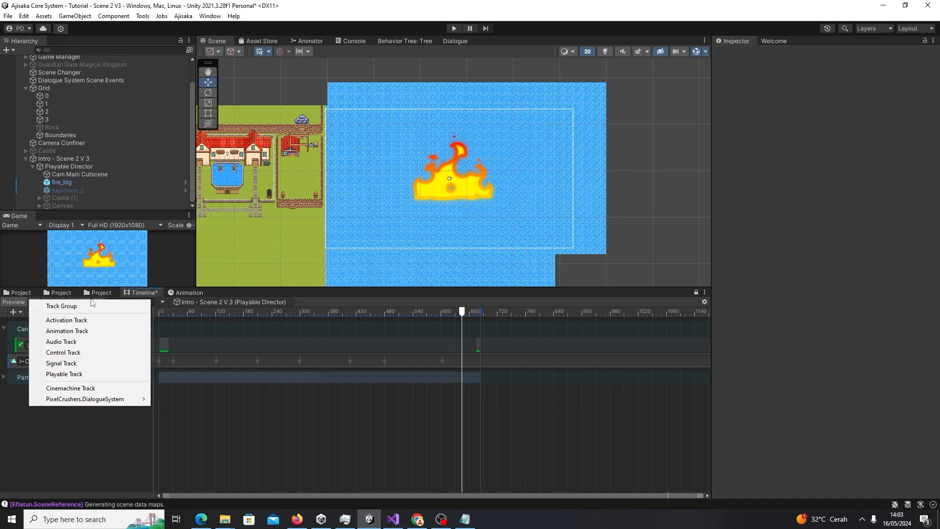
left_click(47, 304)
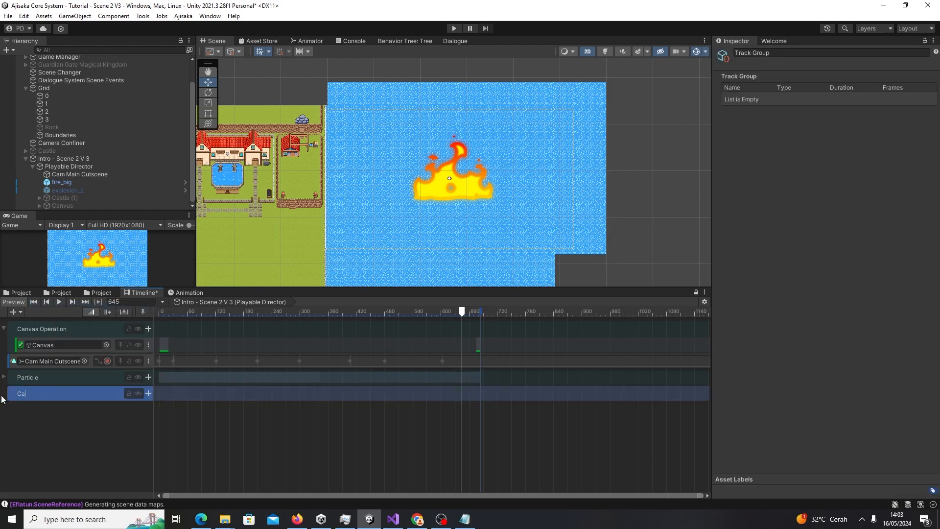
left_click_drag(17, 362, 33, 416)
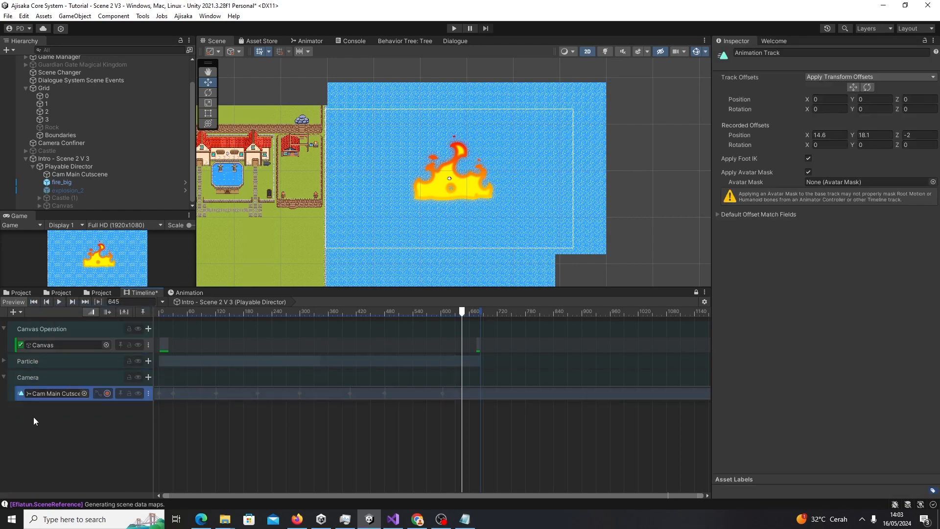
- Open the Cam Main Cutscene track's recorded animation for editing and select that camera object
left_click_drag(418, 312, 528, 308)
double_click(451, 394)
scroll(536, 380, "down", 5)
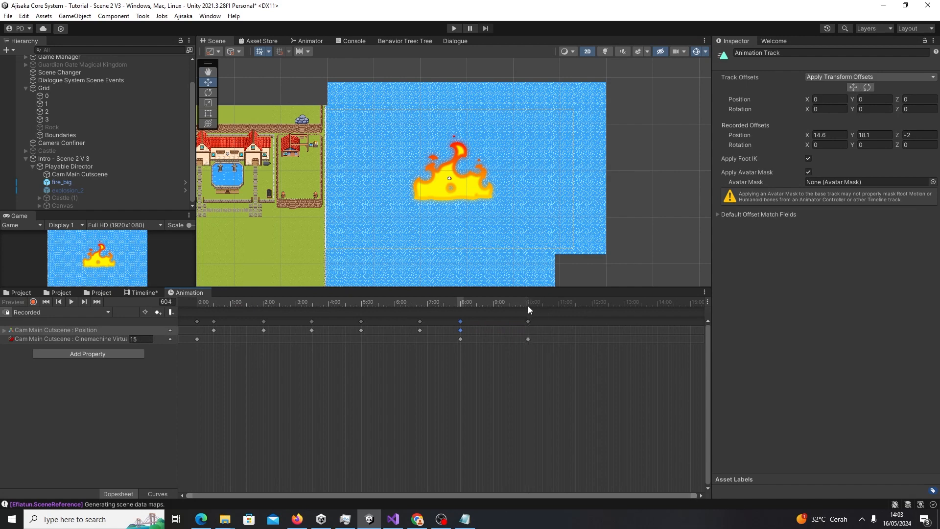
left_click(95, 177)
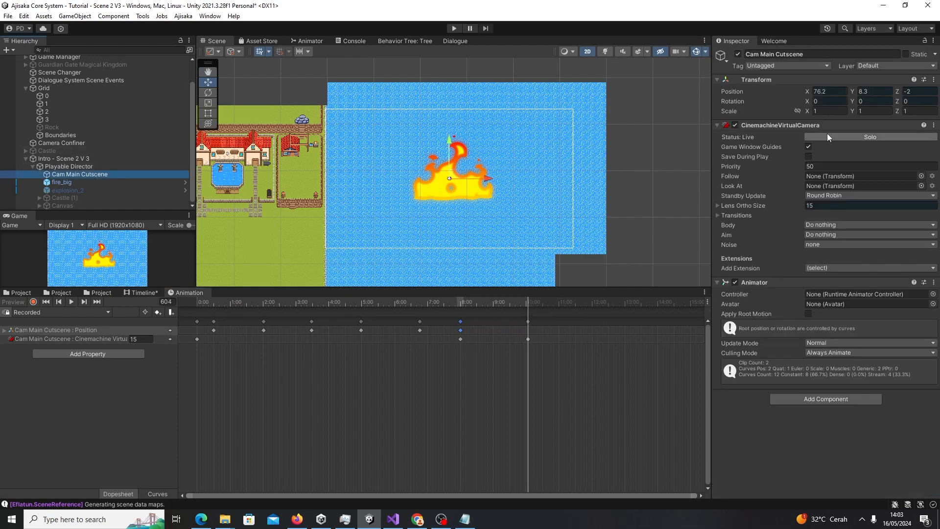
- Record a rotation keyframe for Cam Main Cutscene at frame 0 with the Z rotation set to 1
mouse_move(898, 101)
left_mouse_down()
mouse_move(882, 101)
mouse_move(908, 102)
left_mouse_up()
key("ctrl+z")
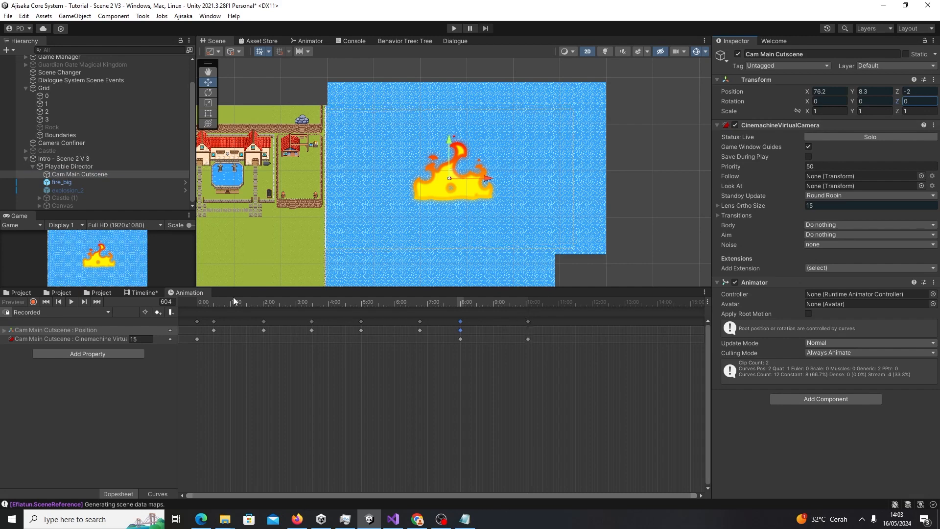
left_click_drag(524, 304, 126, 320)
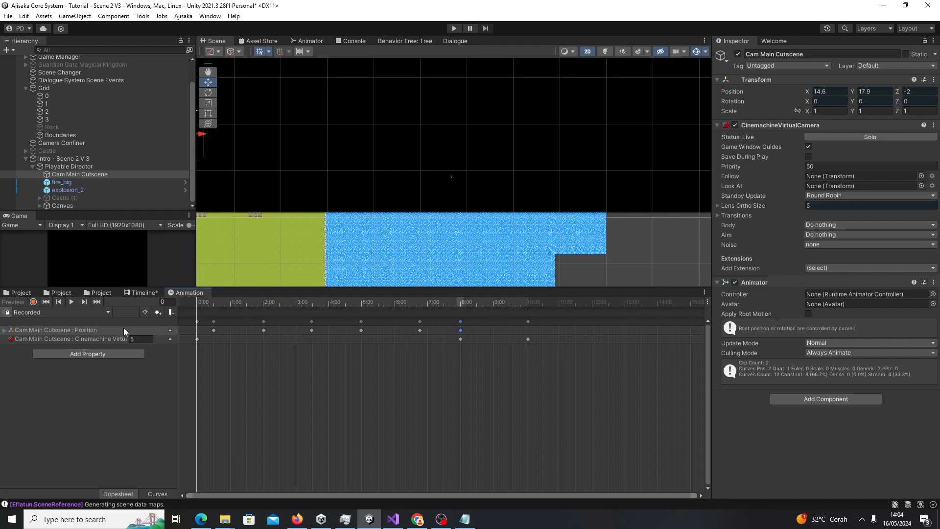
left_click(32, 302)
type("1")
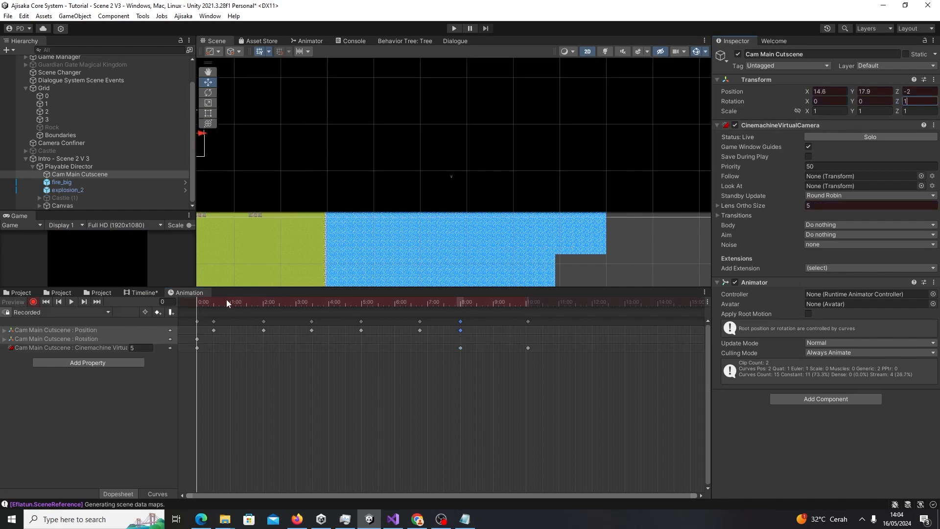
- Record camera rotation keyframes with Z rotation 0 at frame 603 and Z rotation 2 at frame 632
left_click_drag(207, 301, 529, 325)
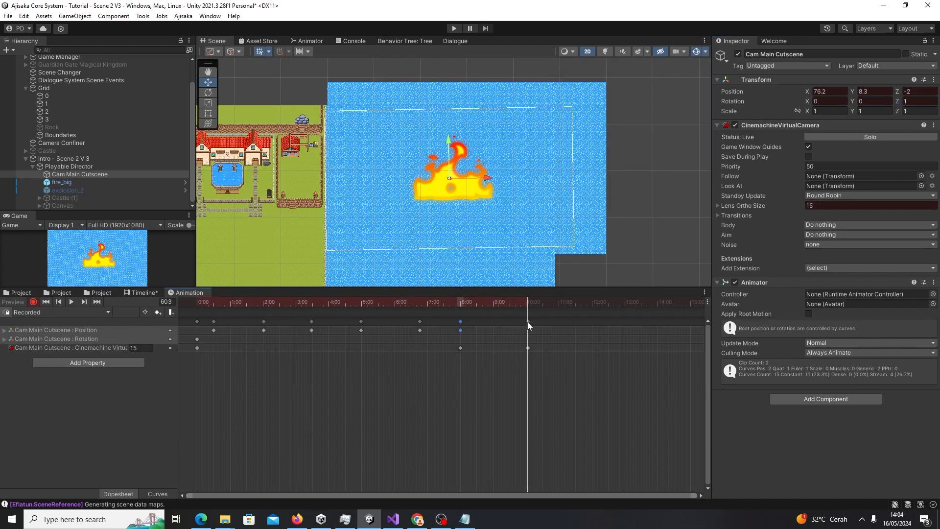
key("Return")
left_click_drag(565, 298, 532, 363)
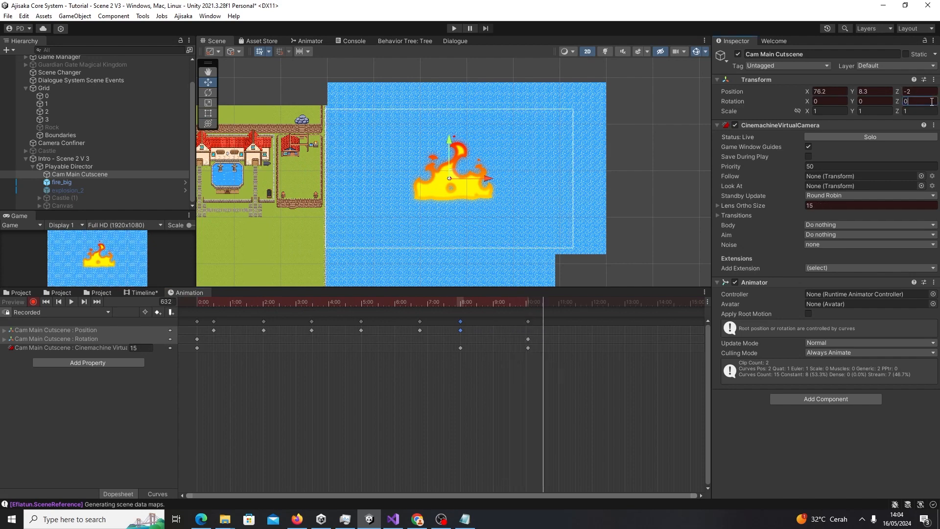
scroll(583, 351, "up", 4)
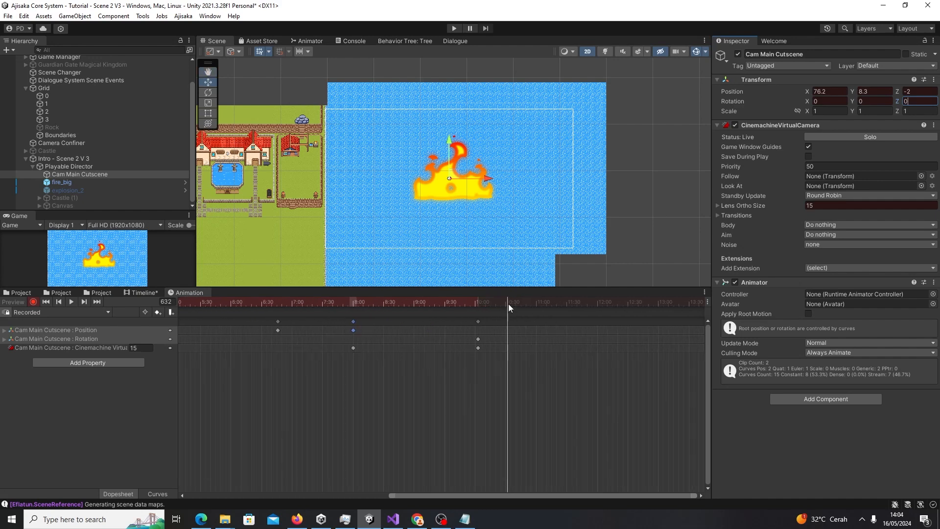
mouse_move(508, 307)
left_mouse_down()
mouse_move(565, 309)
mouse_move(512, 321)
left_mouse_up()
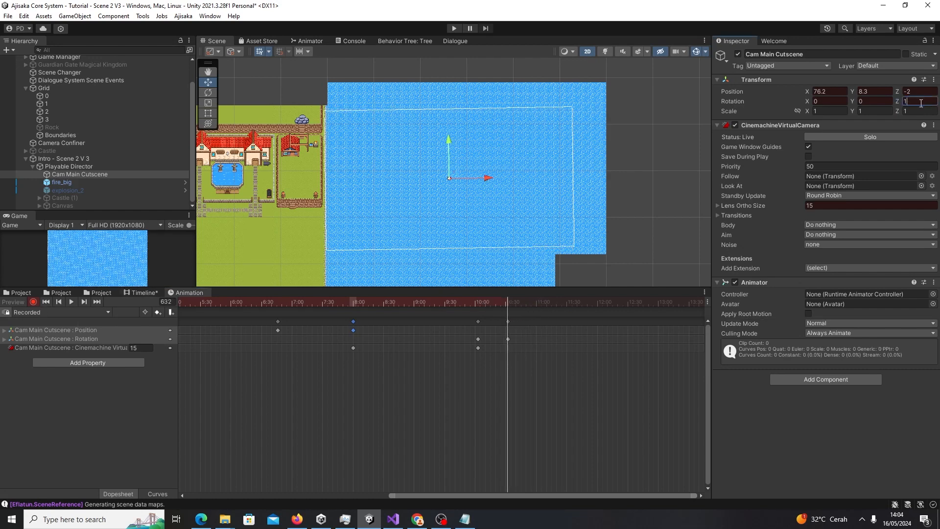
type("2")
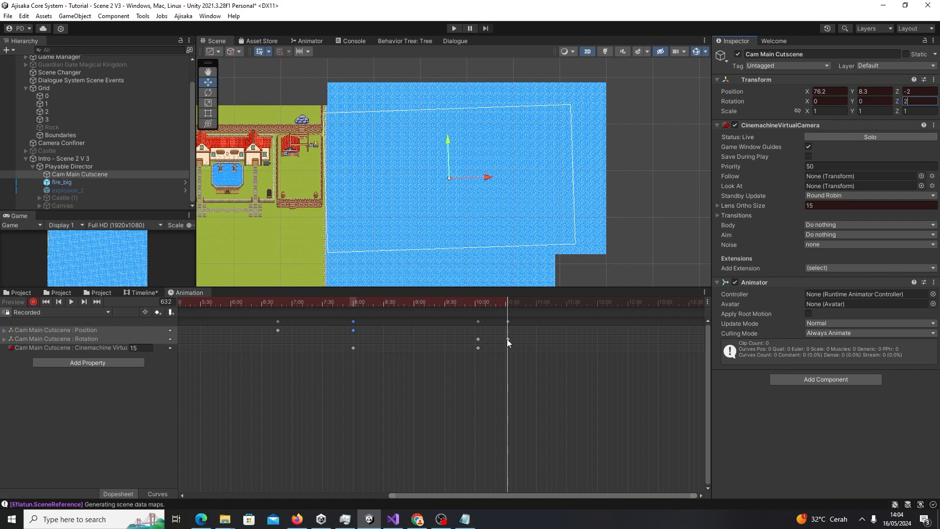
- Place a camera rotation keyframe shortly before 11:00 and record another at frame 671 with Z rotation -2
left_click_drag(507, 338, 536, 339)
left_click_drag(509, 300, 548, 315)
type("0")
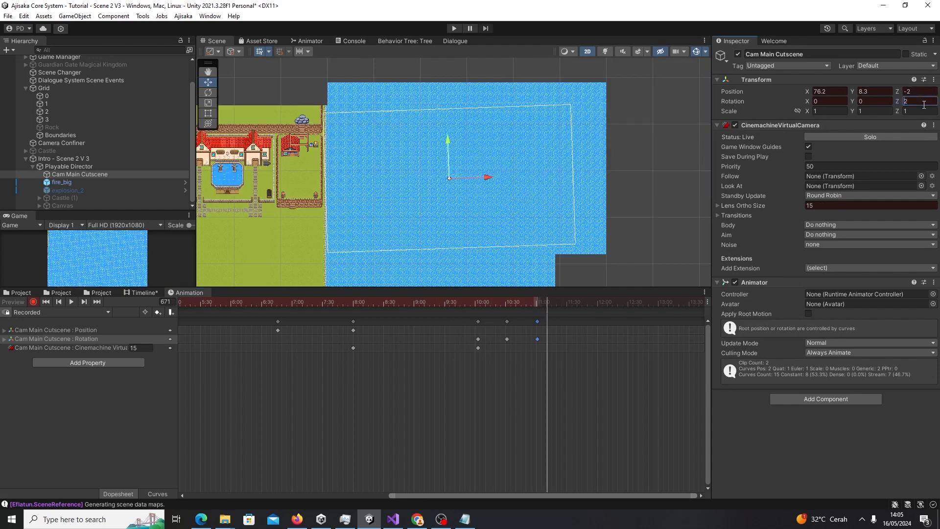
type("-")
mouse_move(542, 300)
left_mouse_down()
mouse_move(524, 304)
mouse_move(548, 314)
left_mouse_up()
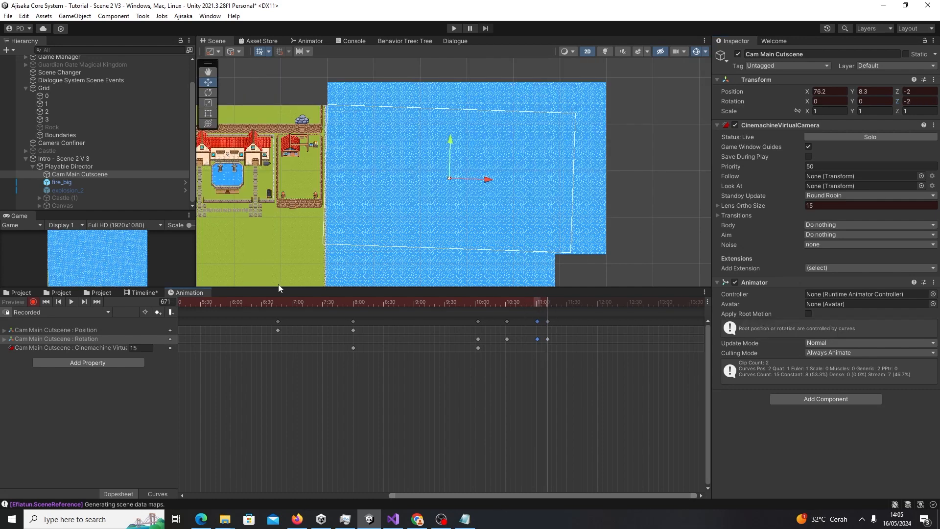
- Stop recording, paste a copy of the last two camera rotation keyframes right after them, and play back the shake
left_click(33, 302)
left_click_drag(589, 375, 532, 337)
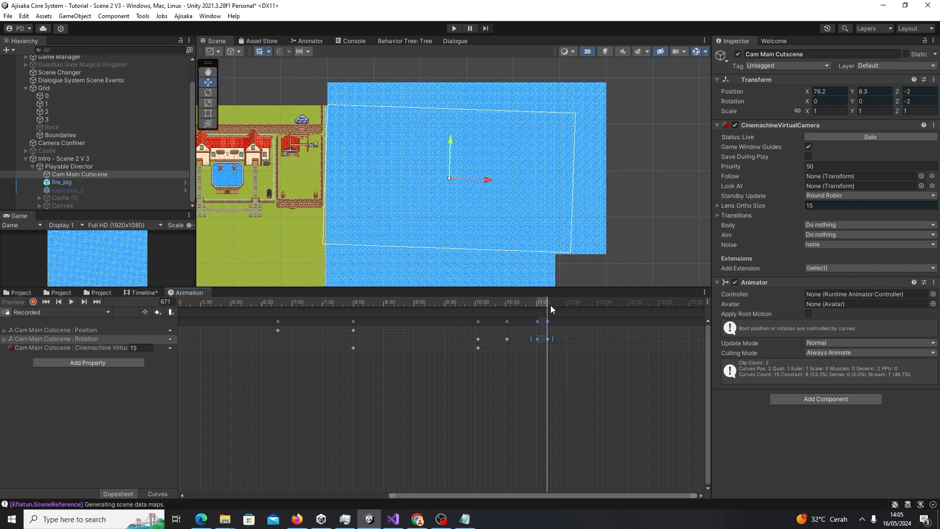
left_click_drag(551, 304, 570, 322)
key("ctrl+v")
left_click_drag(555, 304, 478, 304)
key("space")
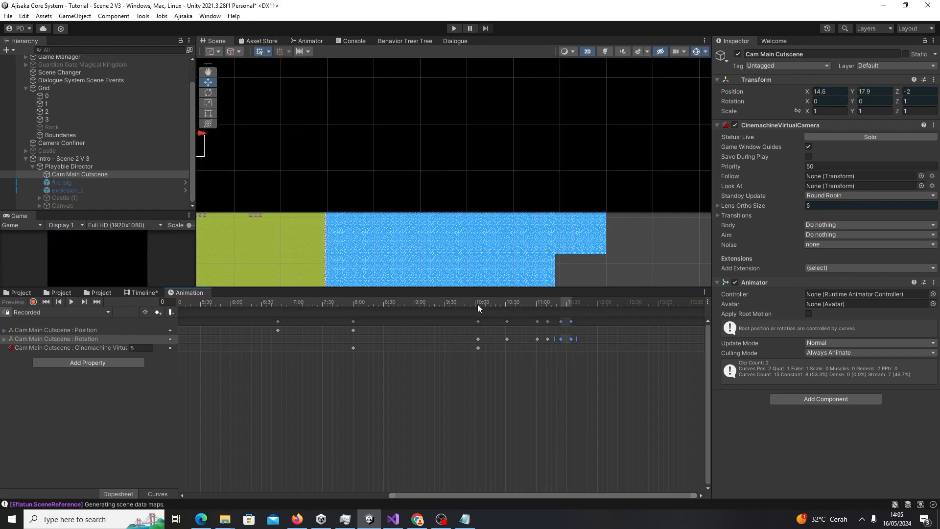
- Paste another copy of the rotation keyframe pair at 11:50 and 12:00, and return to the Timeline
left_click_drag(590, 361, 594, 302)
key("ctrl+c")
key("ctrl+v")
left_click_drag(605, 339, 599, 338)
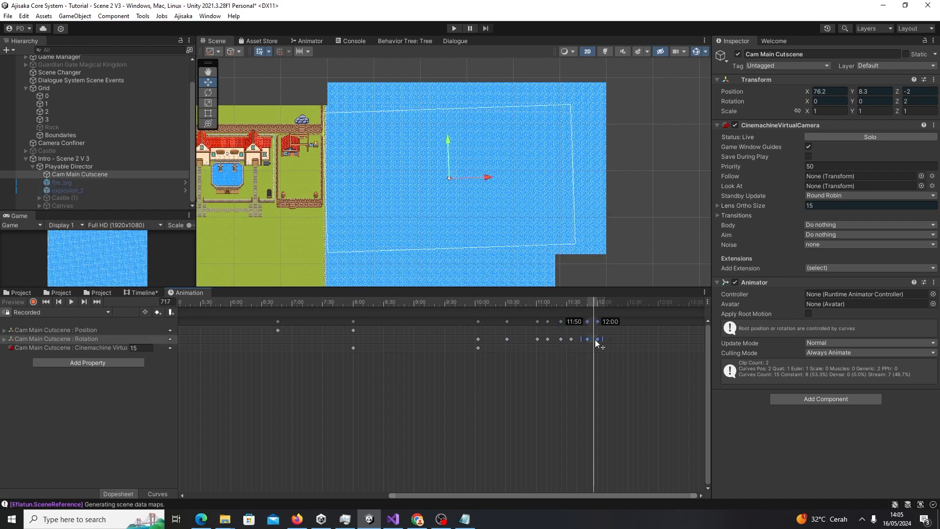
left_click(529, 304)
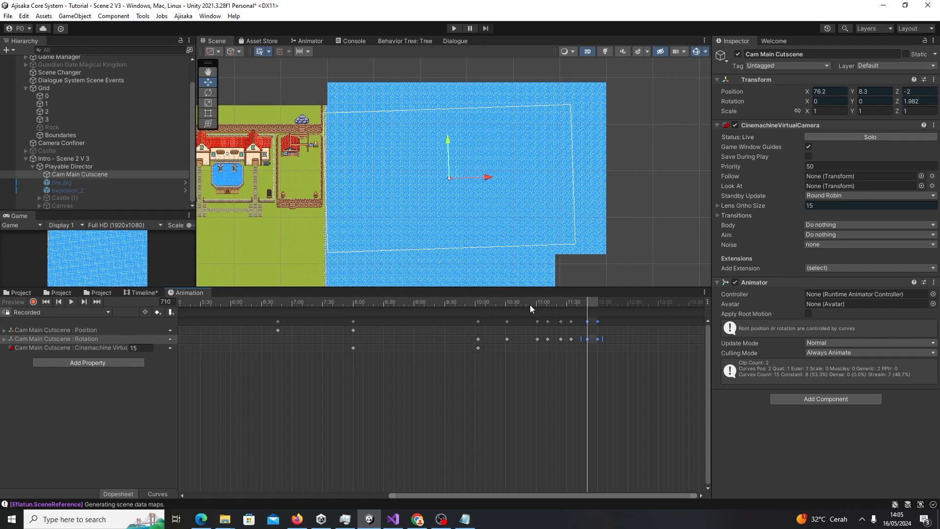
left_click(141, 292)
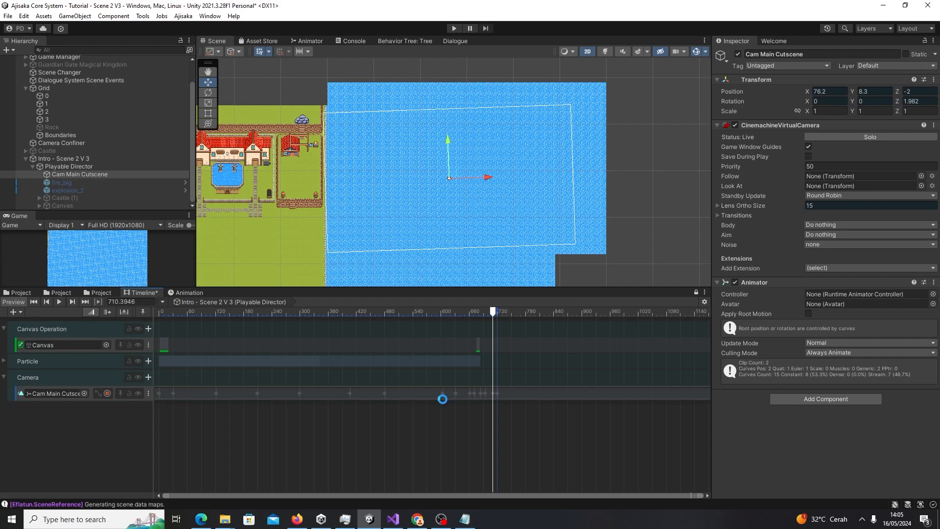
- Lengthen the closing Canvas activation clip to 100 frames and move it to start at frame 788
left_click(477, 345)
left_click_drag(476, 345, 438, 344)
left_click_drag(471, 344, 563, 344)
scroll(494, 350, "up", 3)
scroll(451, 348, "down", 4)
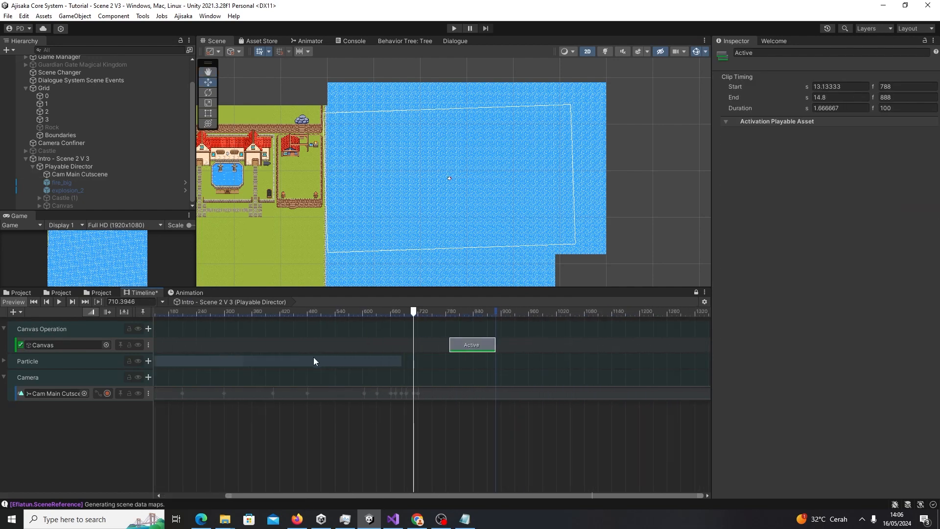
- Preview the cutscene, inspect the explosion_2 and fire_big particle objects, and expand the Particle track group
left_click_drag(414, 312, 265, 319)
scroll(307, 346, "down", 5)
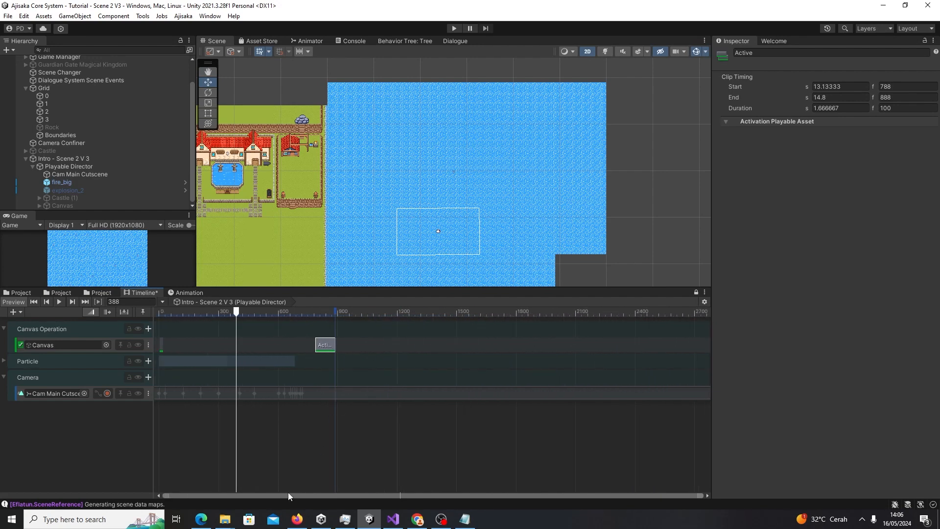
key("space")
key("space")
left_click(74, 189)
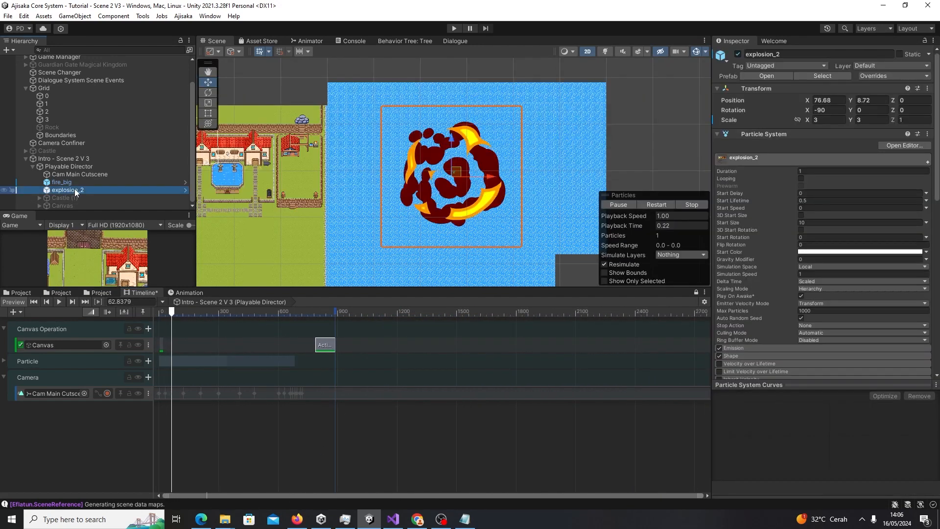
left_click(73, 182)
left_click(3, 362)
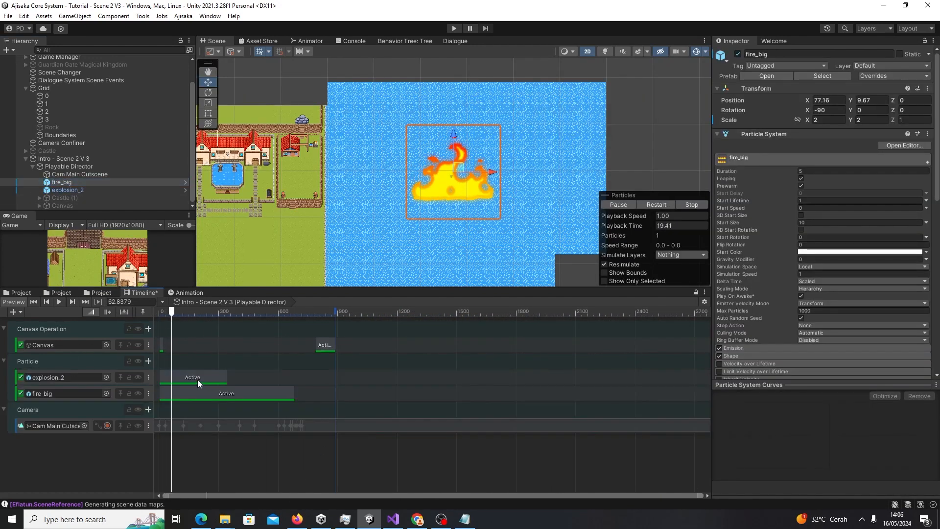
- Move the explosion_2 clip out of the way to start at frame 1178 and play the cutscene from the beginning
left_click_drag(198, 379, 433, 381)
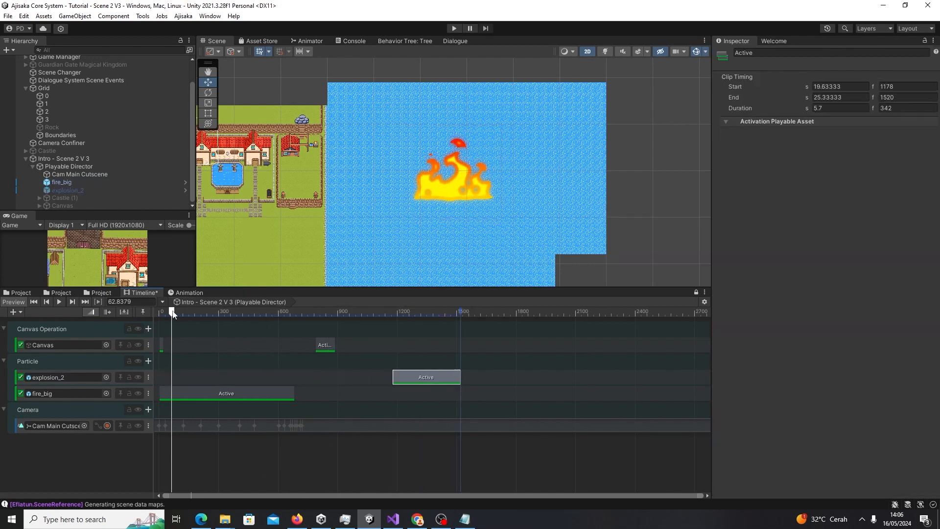
left_click_drag(172, 314, 155, 311)
left_click(108, 260)
left_click(149, 292)
key("space")
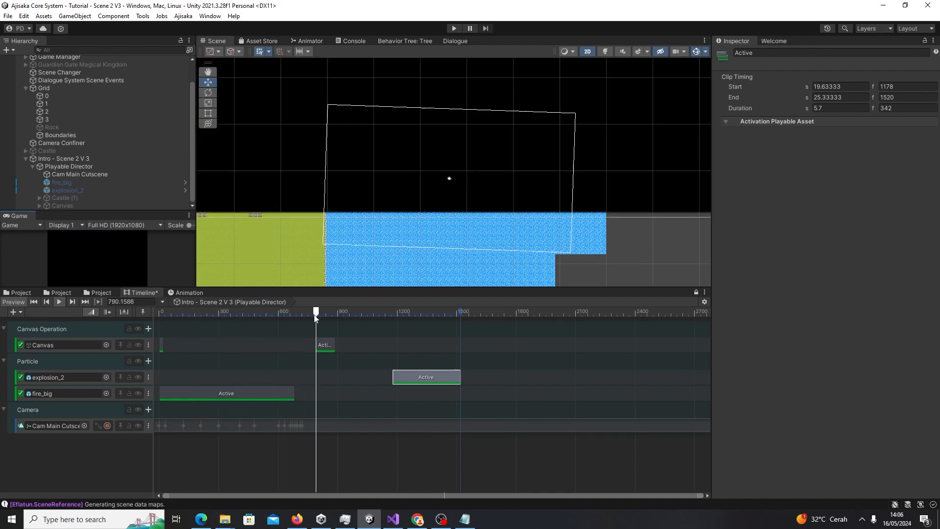
left_click_drag(315, 314, 278, 316)
- Move the explosion_2 activation clip to start at frame 603, where the camera shake begins
scroll(303, 396, "up", 8)
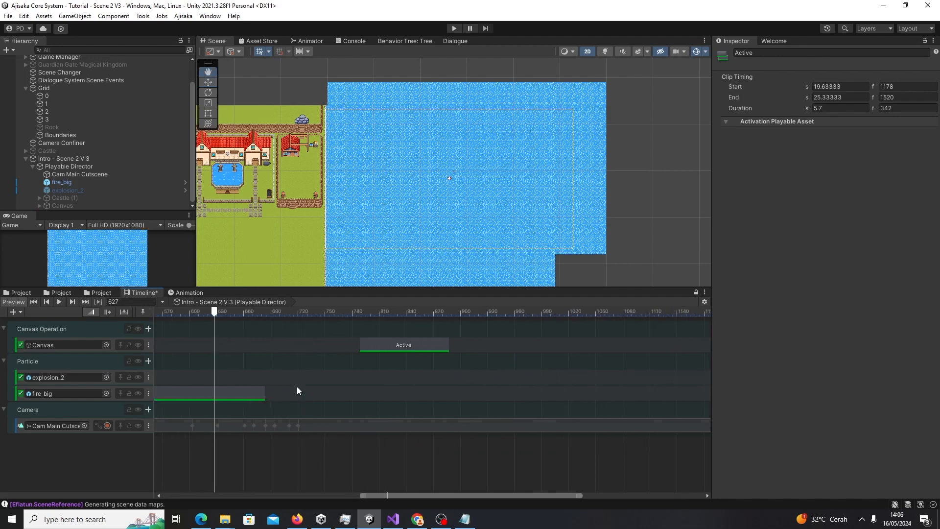
left_click_drag(215, 313, 194, 321)
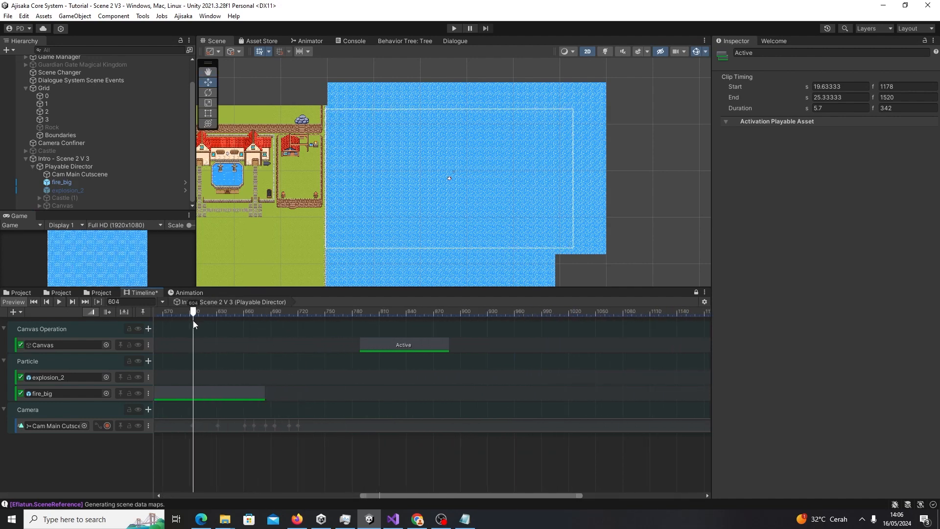
scroll(275, 377, "down", 4)
scroll(309, 383, "up", 3)
left_click_drag(679, 378, 283, 377)
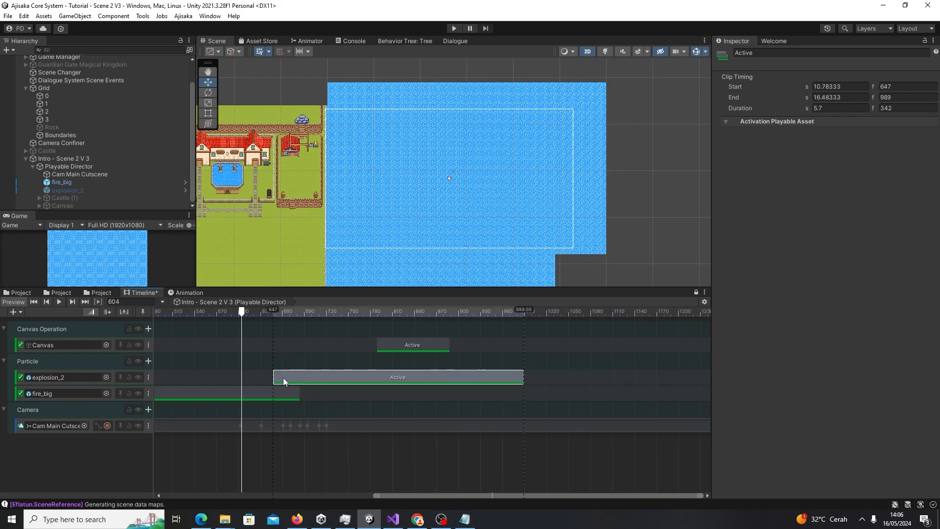
scroll(263, 395, "up", 5)
left_click(212, 313)
left_click_drag(362, 380, 288, 380)
- Trim the end of the explosion_2 clip to frame 632 and scrub across it to preview the explosion
scroll(568, 383, "down", 3)
left_click_drag(668, 377, 420, 376)
left_click(382, 314)
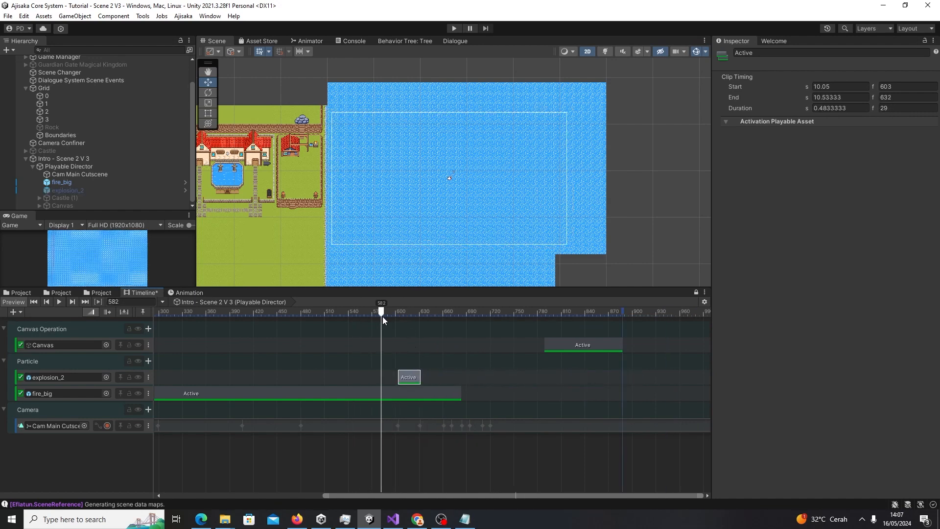
left_click_drag(383, 316, 420, 330)
- Create a track group named Castle Object and add an activation track for Castle (1) to it
right_click(71, 464)
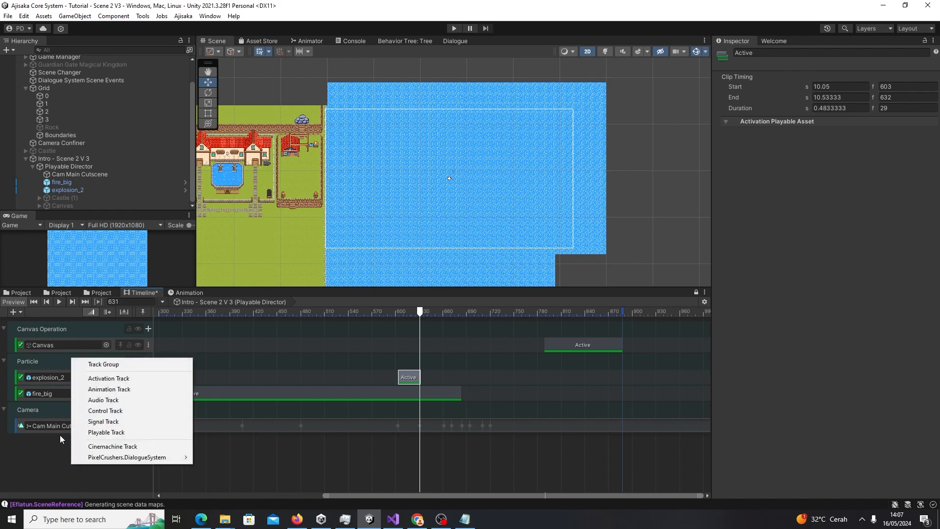
left_click(109, 365)
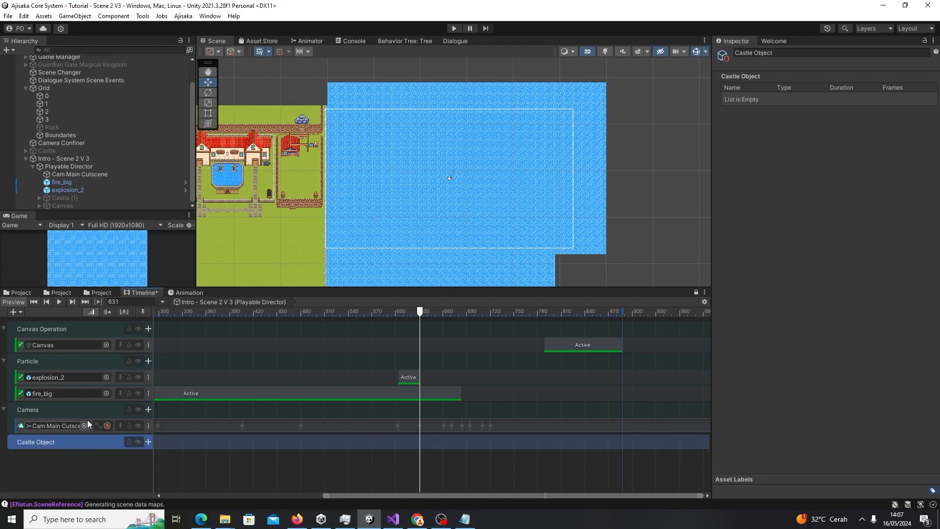
left_click_drag(60, 198, 84, 446)
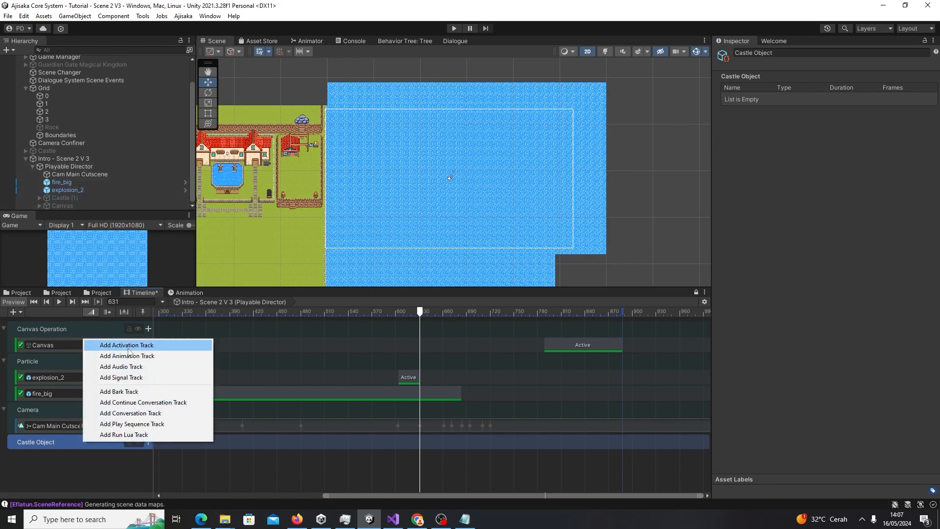
left_click(98, 343)
- Turn on Looping for the explosion_2 particle system
mouse_move(668, 331)
left_mouse_down()
mouse_move(399, 328)
mouse_move(659, 336)
left_mouse_up()
scroll(659, 371, "down", 3)
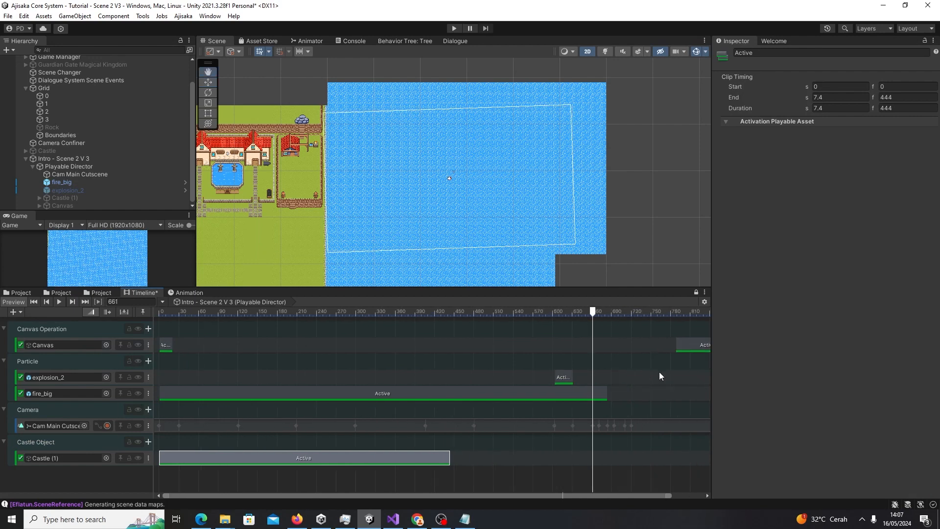
left_click(525, 313)
mouse_move(525, 313)
left_mouse_down()
mouse_move(541, 314)
mouse_move(518, 313)
mouse_move(527, 313)
left_mouse_up()
left_click(82, 190)
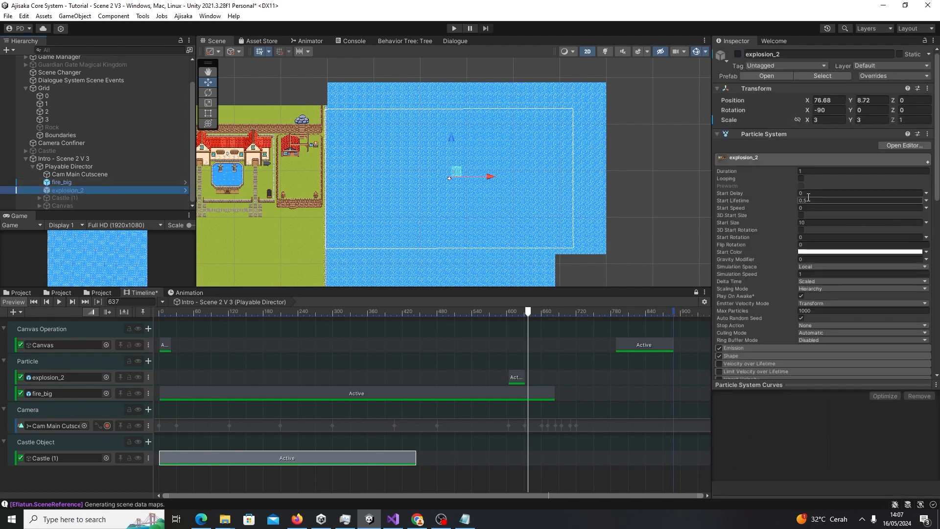
left_click(801, 178)
- Extend the explosion_2 clip to end at frame 721 and trim the fire_big clip to end where the explosion starts
left_click_drag(536, 311, 577, 328)
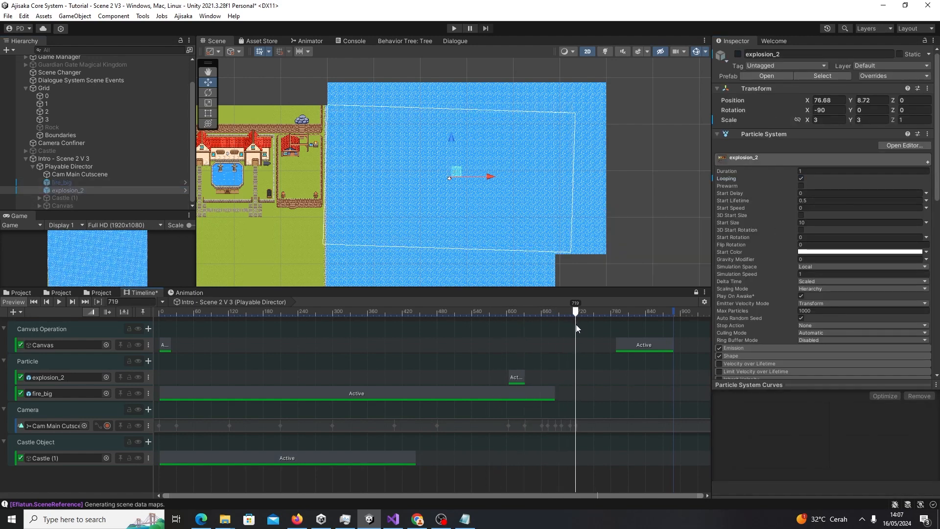
left_click_drag(524, 377, 553, 375)
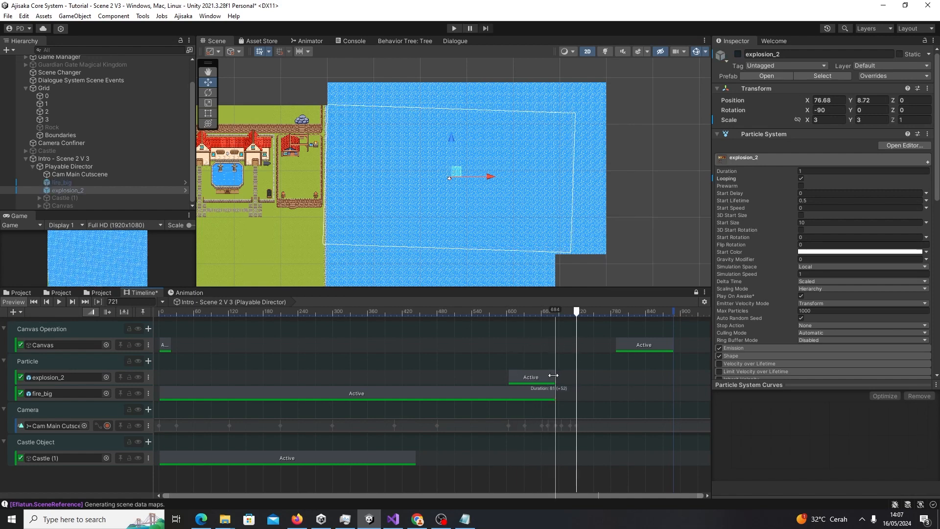
left_click_drag(575, 327, 433, 321)
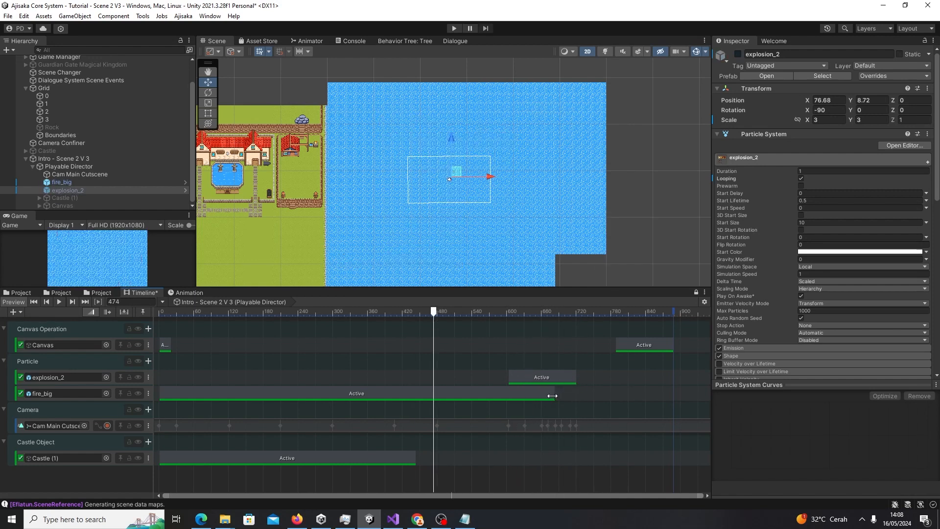
left_click_drag(552, 396, 505, 395)
left_click_drag(433, 315, 520, 331)
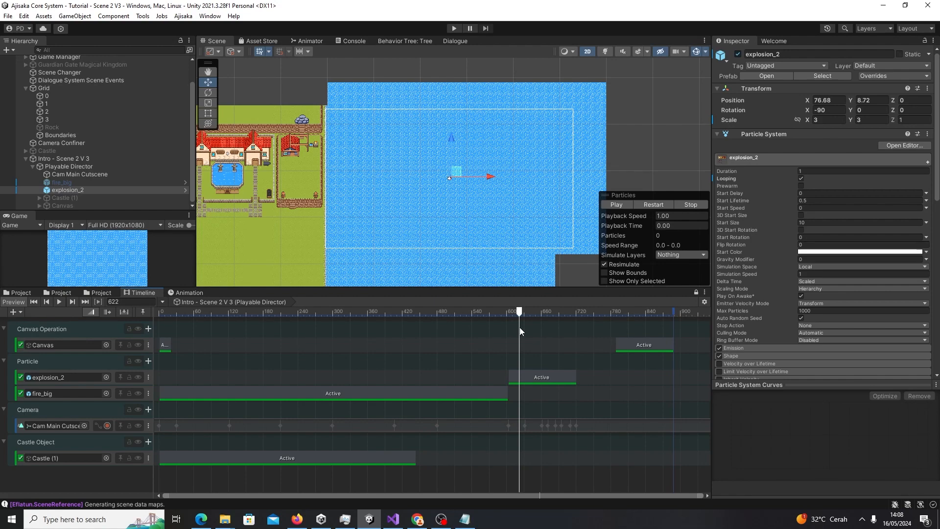
- Move the Castle (1) activation clip to start at frame 721, right after the explosion_2 clip
left_click(441, 519)
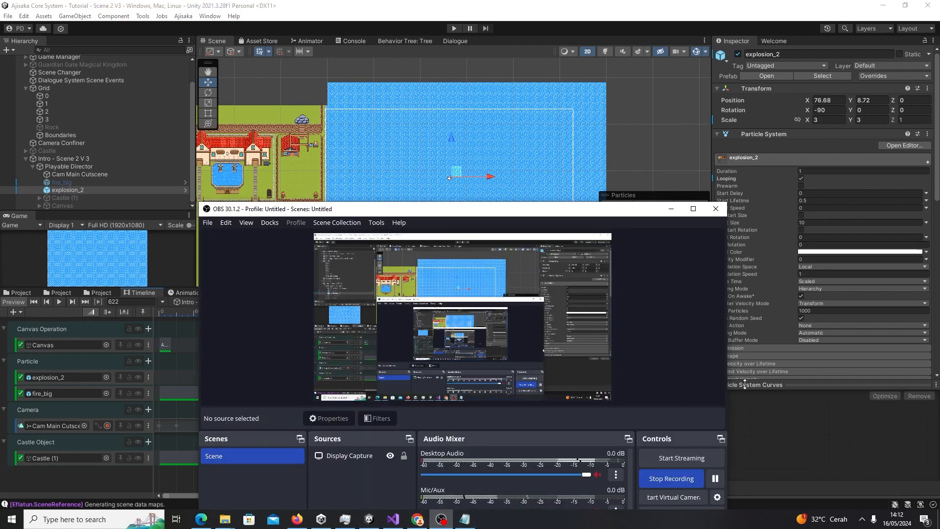
middle_click(412, 188)
scroll(413, 189, "down", 3)
middle_click_drag(412, 189, 418, 165)
left_click_drag(517, 313, 364, 333)
left_click_drag(238, 463, 474, 445)
left_click_drag(480, 457, 507, 457)
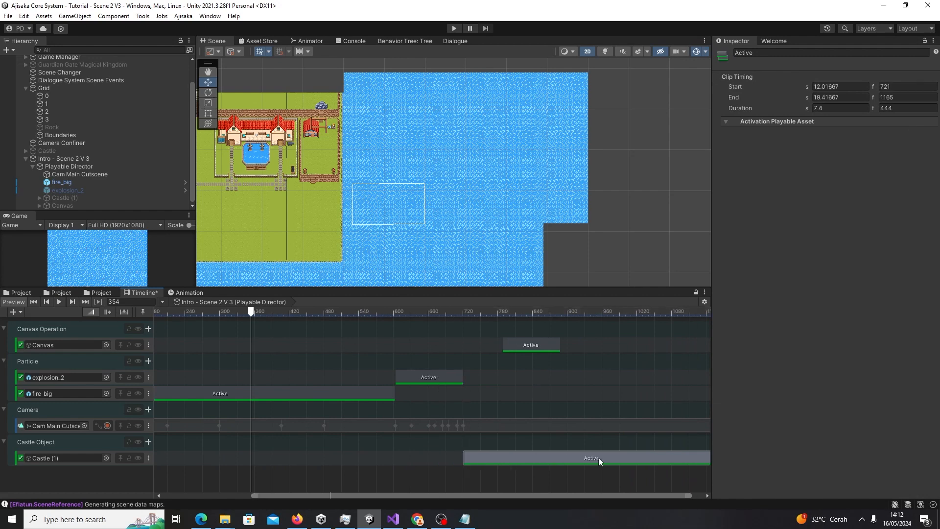
- Move the closing Canvas clip to start at frame 805 and trim the Castle (1) clip to end there
scroll(598, 458, "down", 1)
left_click_drag(619, 458, 412, 458)
left_click(155, 314)
left_click_drag(153, 315, 447, 344)
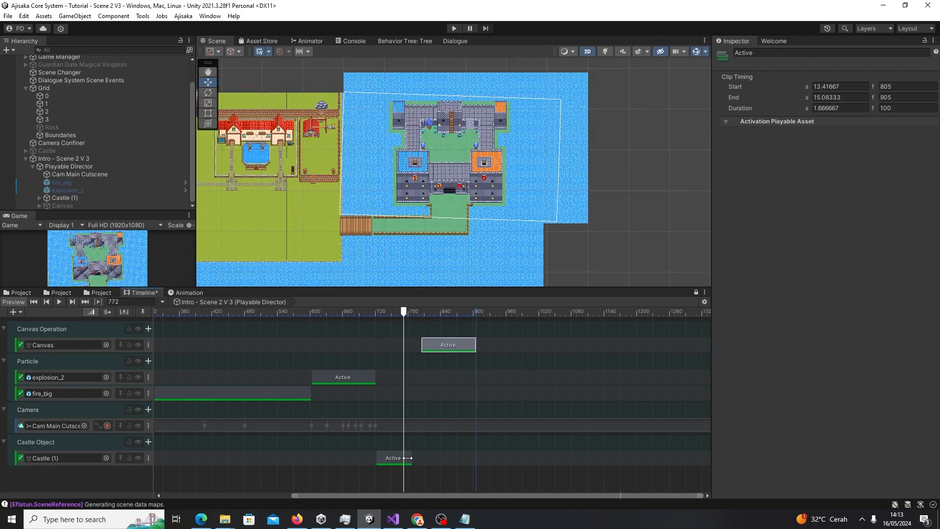
left_click_drag(407, 458, 412, 461)
left_click_drag(402, 314, 451, 319)
scroll(335, 362, "down", 3)
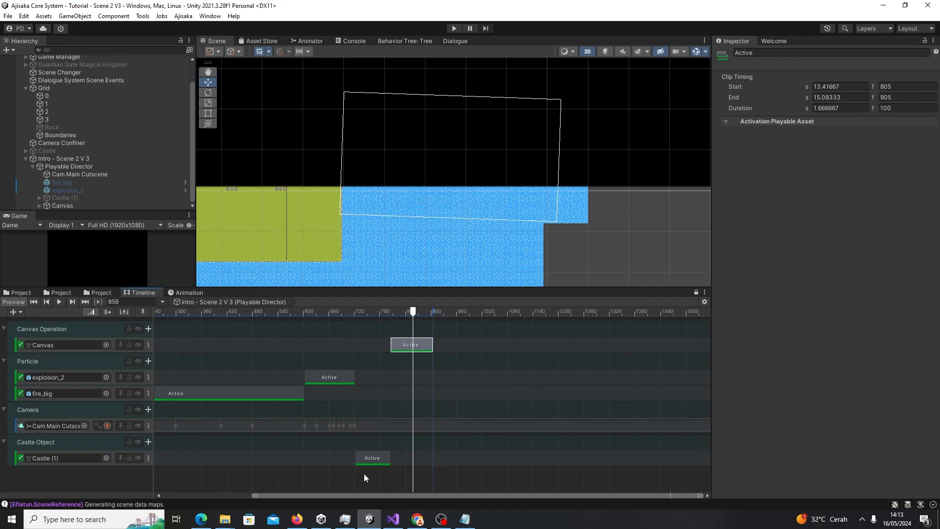
- Play the cutscene from the first frame and scrub through the section leading up to the explosion
left_click_drag(396, 494, 313, 497)
left_click_drag(523, 312, 157, 314)
key("space")
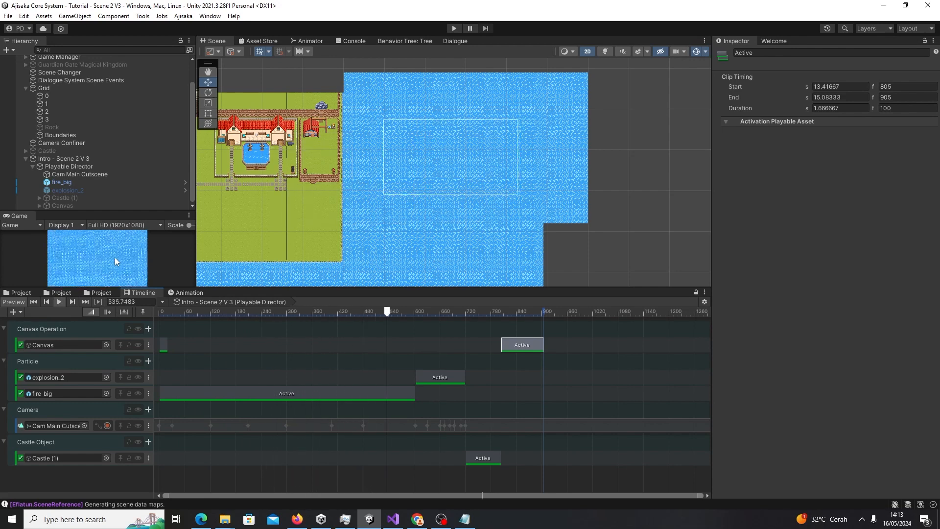
left_click_drag(450, 310, 318, 313)
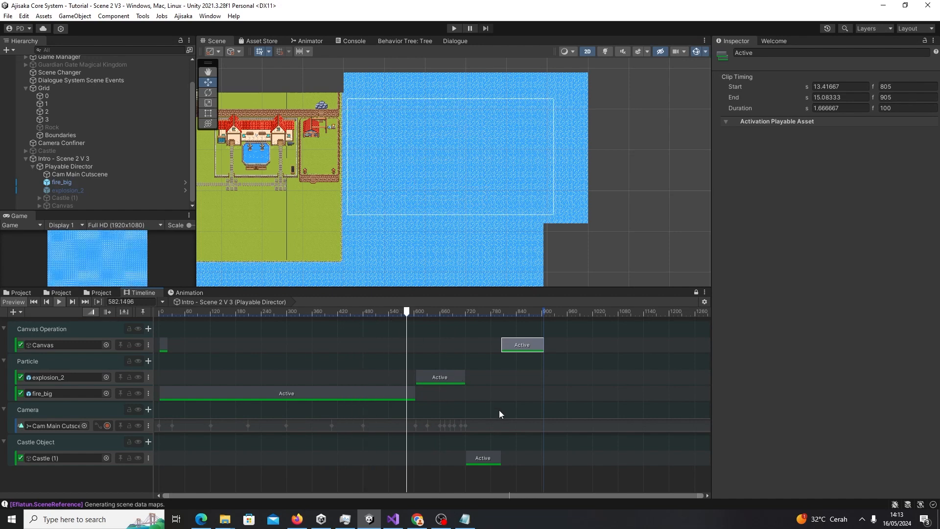
left_click_drag(378, 314, 412, 323)
- Review the recorded camera keyframes in the Animation window, return to the Timeline and rewind to frame 0
double_click(389, 427)
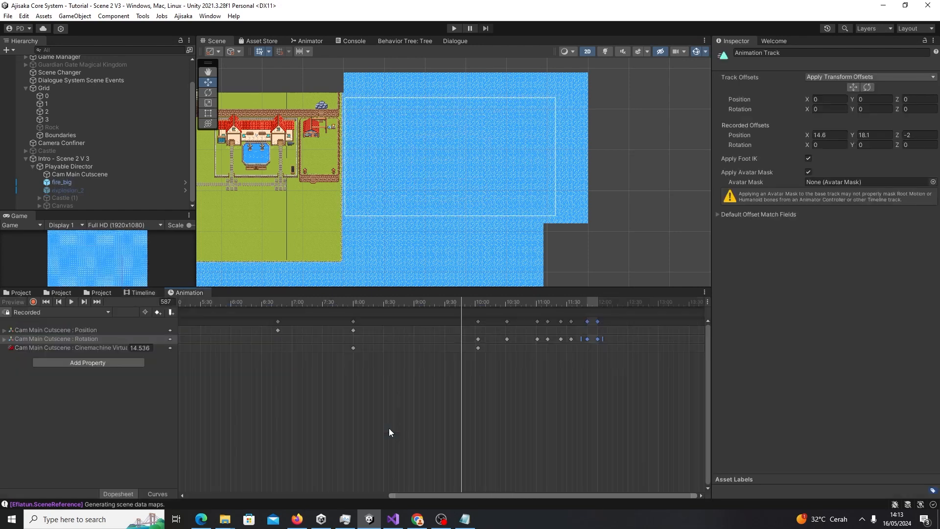
left_click(93, 174)
left_click_drag(461, 300, 166, 337)
left_click(140, 293)
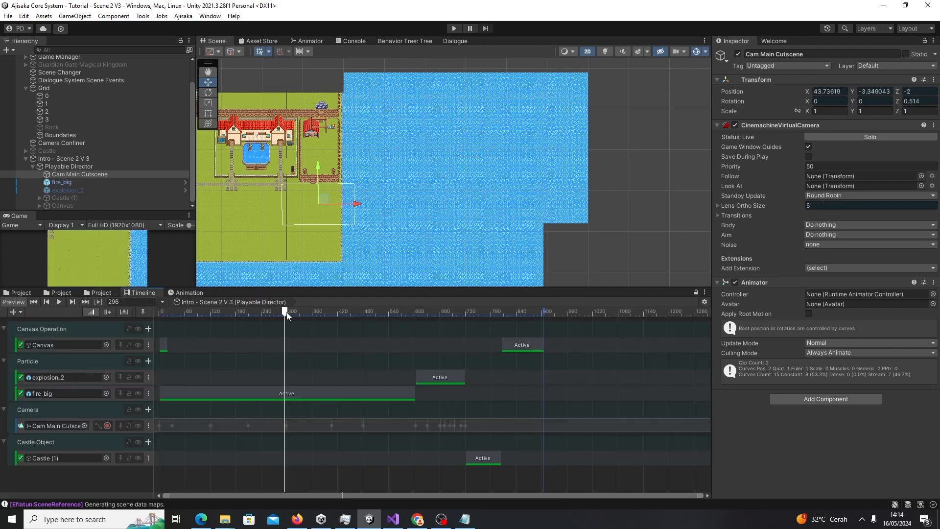
left_click_drag(288, 314, 144, 323)
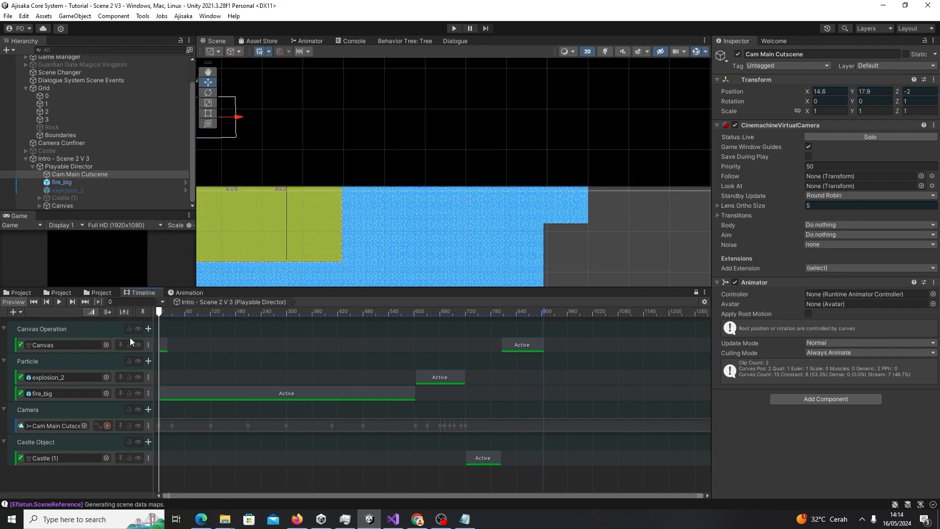
left_click(149, 329)
left_click(206, 360)
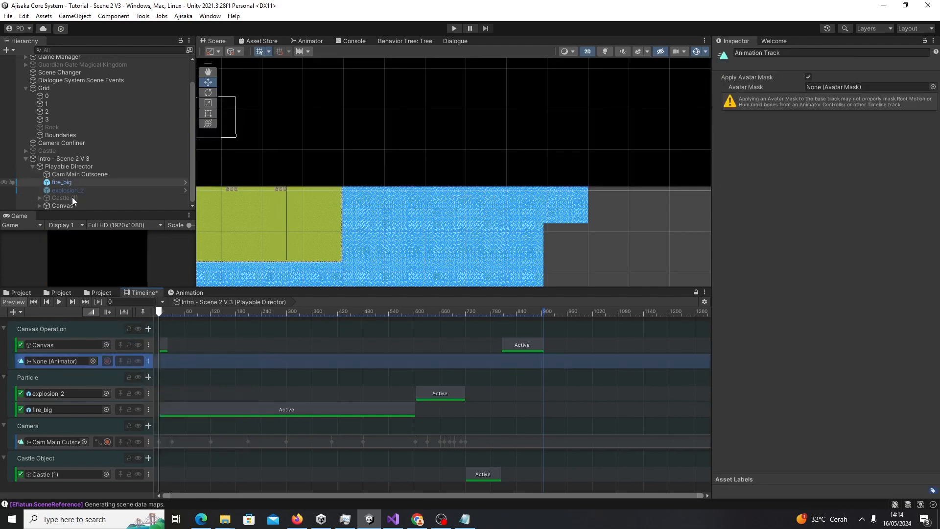
right_click(22, 362)
left_click(44, 401)
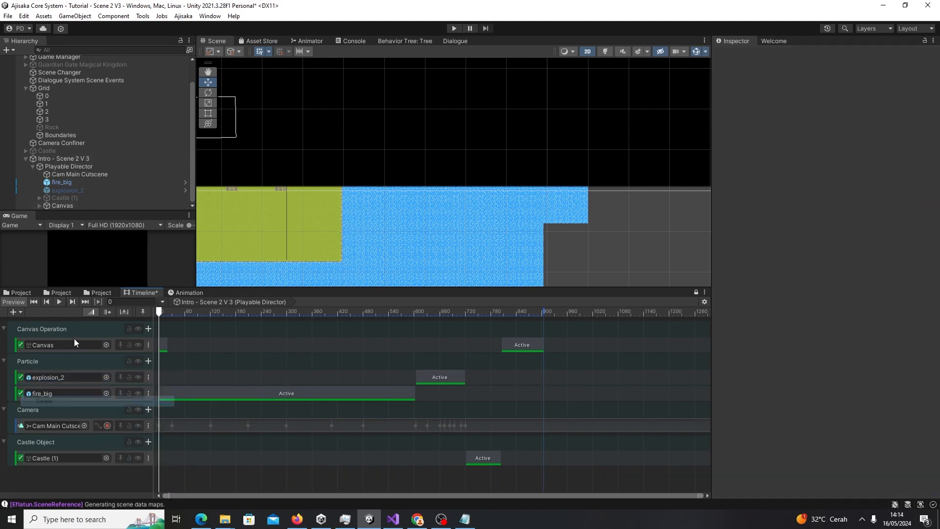
- Add an animation track bound to the Canvas object in the Canvas Operation group and return to frame 0
left_click_drag(79, 202, 72, 335)
left_click(93, 347)
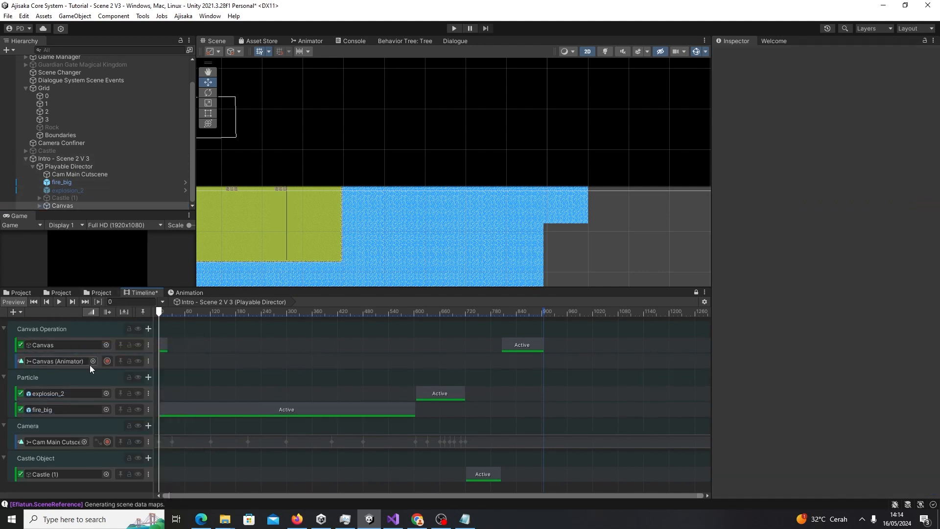
scroll(200, 340, "up", 3)
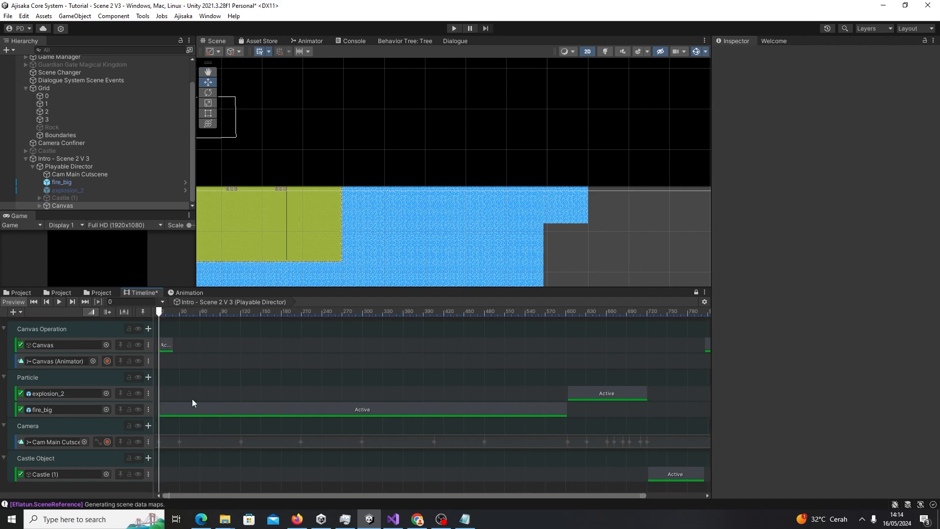
left_click(178, 313)
left_click_drag(179, 314, 153, 324)
- Select the Panel under Canvas and record a keyframe at frame 20 on the Canvas animation track with its Image colour alpha at 0
left_click(64, 204)
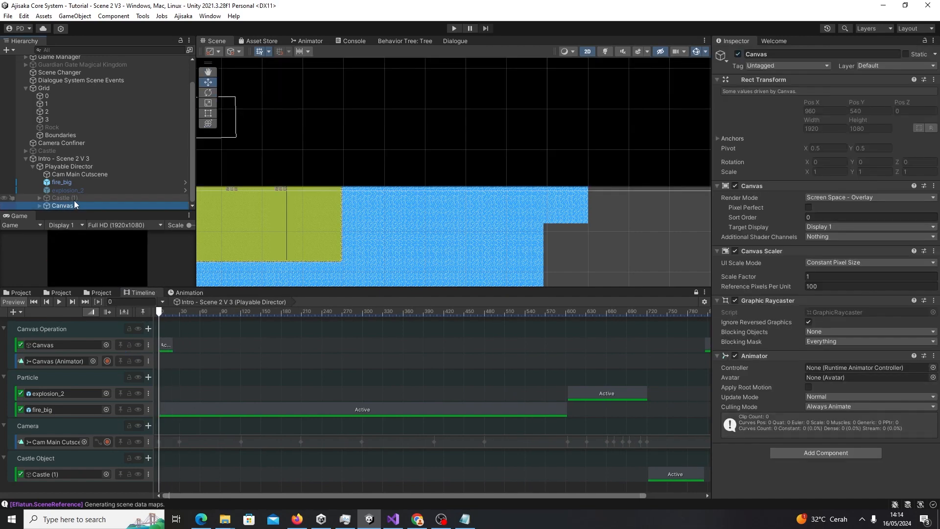
left_click(40, 206)
scroll(66, 197, "down", 1)
left_click(76, 206)
scroll(426, 275, "down", 3)
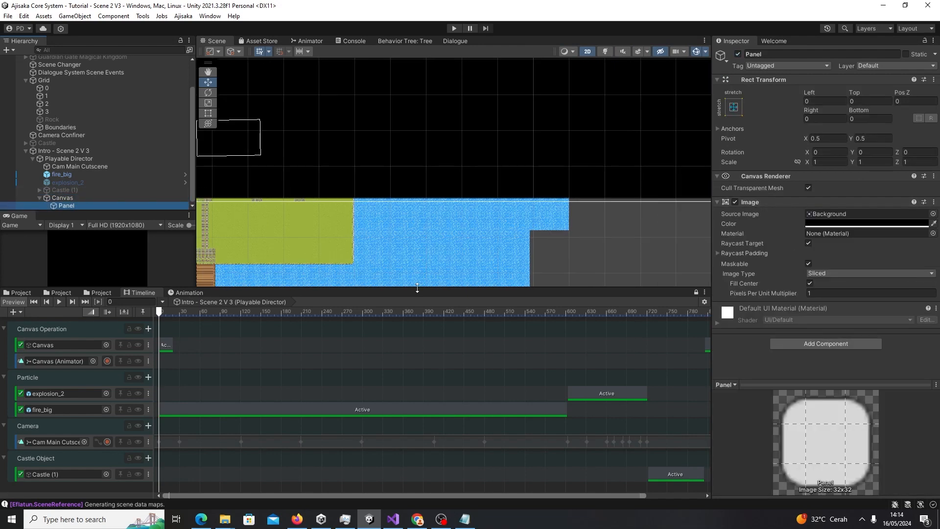
middle_click_drag(414, 282, 424, 256)
scroll(177, 340, "up", 5)
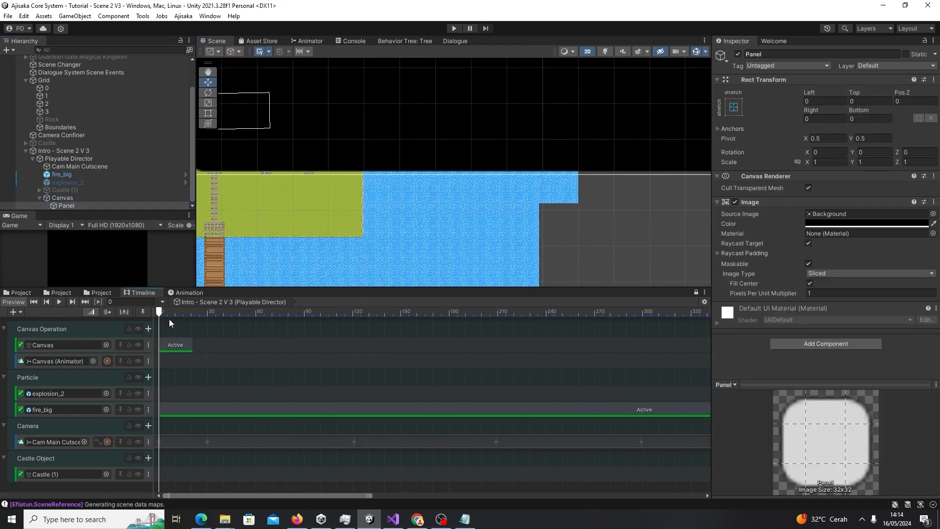
left_click(190, 312)
mouse_move(190, 313)
left_mouse_down()
mouse_move(160, 314)
mouse_move(191, 313)
left_mouse_up()
left_click(107, 361)
left_click(866, 223)
left_click_drag(887, 413, 763, 424)
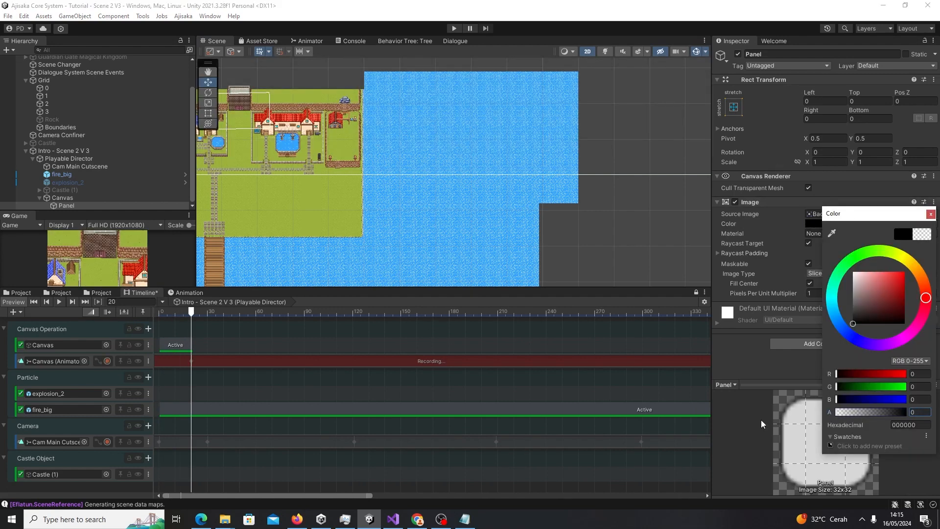
- Key the Panel's colour alpha at 255 on frame 0, stop recording and play the cutscene to preview the fade
left_click(160, 312)
left_click(806, 223)
left_click_drag(848, 412, 899, 413)
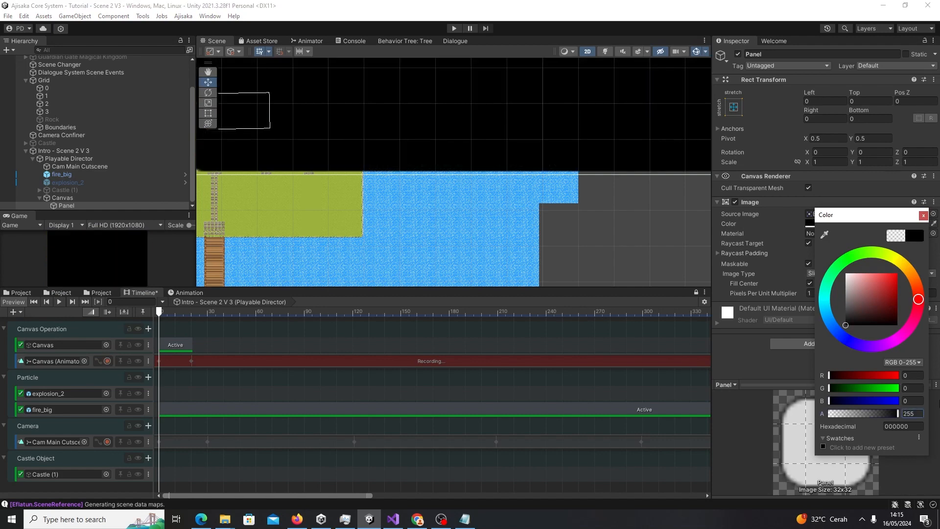
left_click(923, 217)
left_click(107, 361)
key("space")
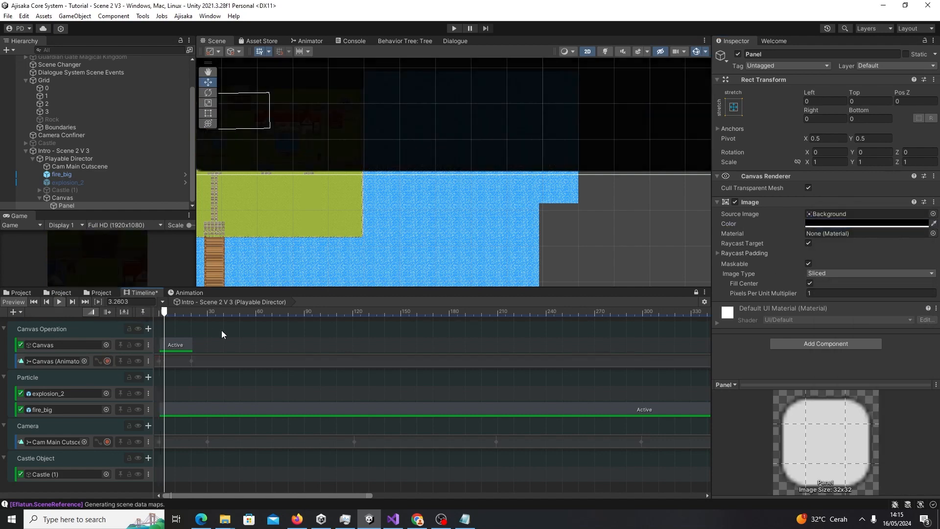
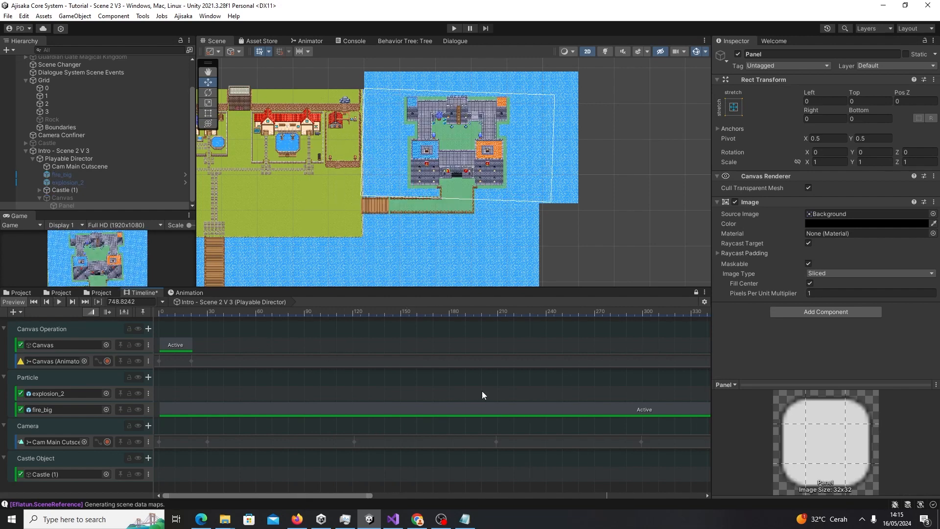
- Extend the Castle (1) clip so it ends together with the closing Canvas clip
scroll(497, 383, "down", 5)
scroll(498, 386, "down", 3)
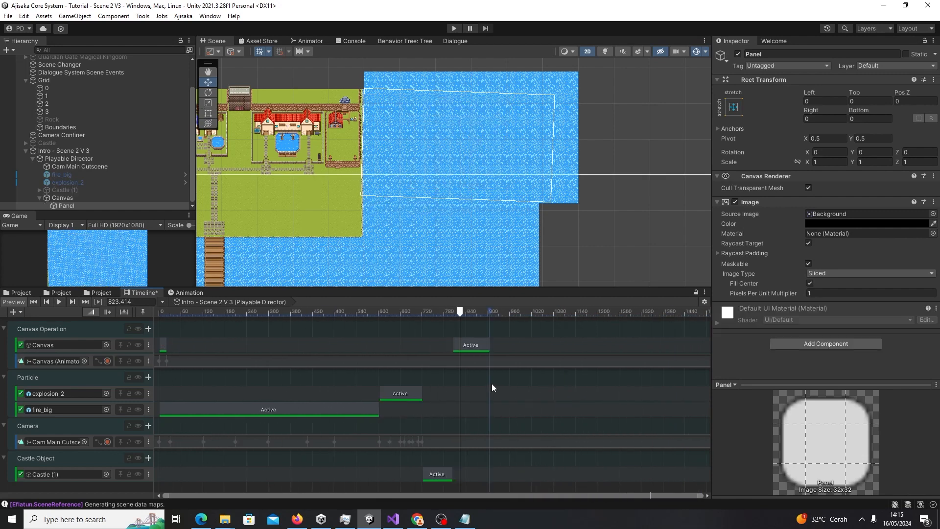
left_click_drag(460, 313, 443, 340)
left_click_drag(453, 472, 488, 472)
- Record a keyframe at frame 849 on the Canvas animation track with the Panel's colour alpha at 255
left_click_drag(443, 312, 470, 321)
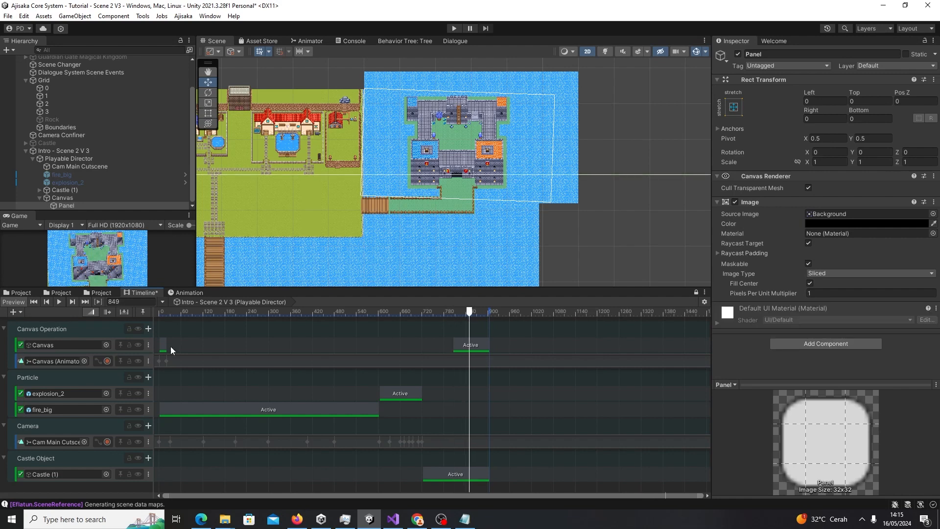
left_click(109, 360)
left_click(816, 224)
left_click_drag(848, 419, 901, 418)
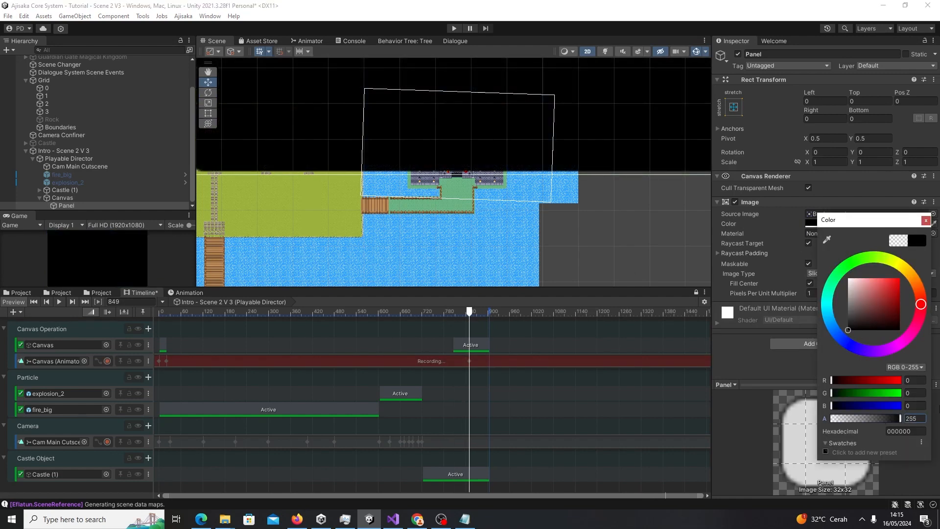
- Key the Panel's colour alpha at 0 on frame 806, stop recording and play back the last part of the cutscene
left_click_drag(466, 316, 454, 316)
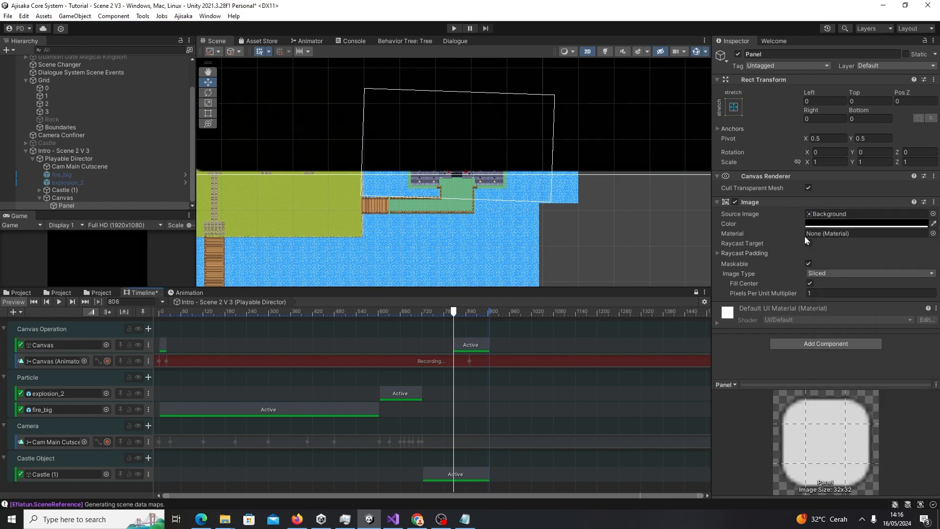
left_click(816, 224)
left_click_drag(871, 413, 770, 417)
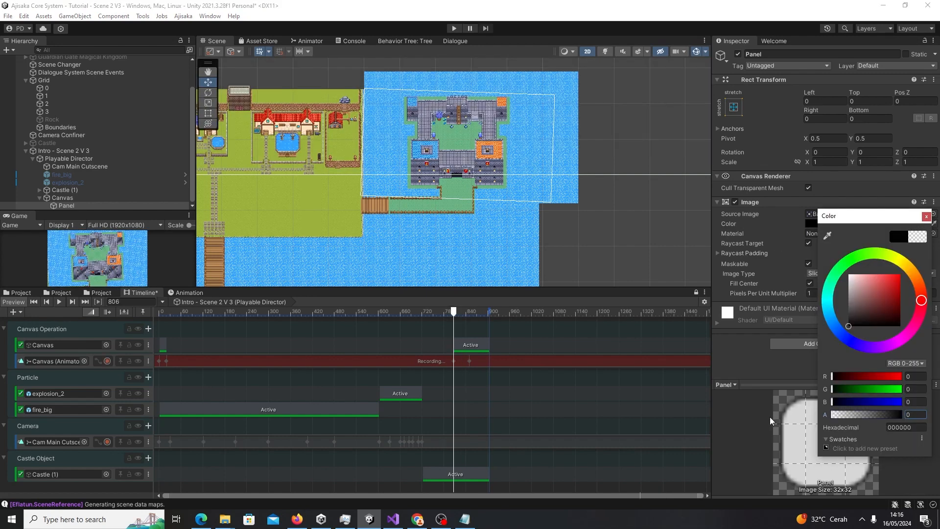
left_click(926, 216)
left_click(107, 361)
left_click_drag(454, 312, 361, 313)
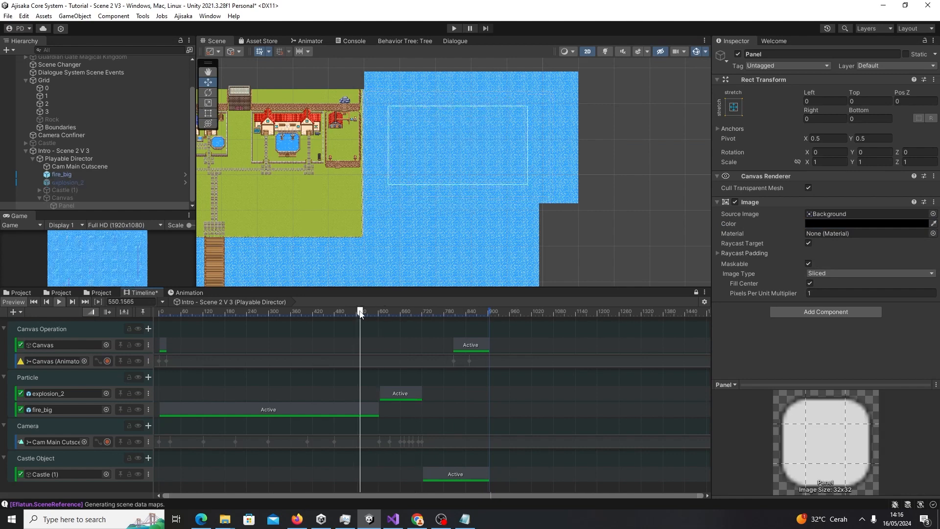
key("space")
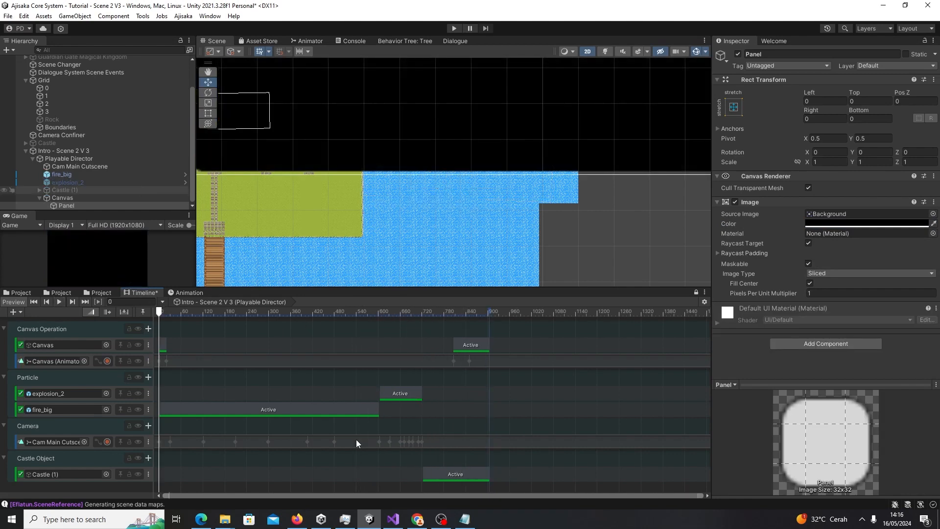
- Switch to Notepad, replace the note with "Nice Ga Si xD" and minimise it
key("alt+Tab")
key("ctrl+a")
type("N")
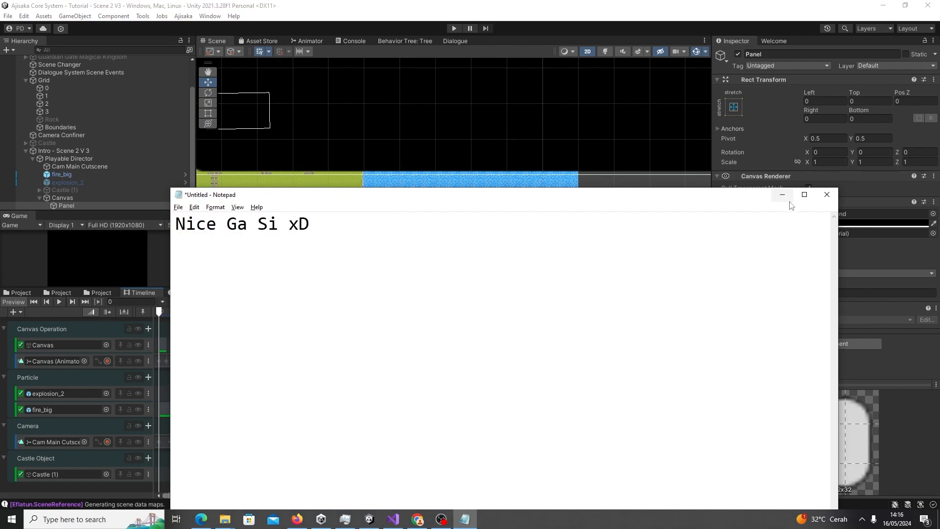
left_click(782, 194)
- Save the Intro - Scene 2 V 3 object as a prefab in Assets/Prefab/Cutscene/Tutorial Cutscene
left_click(29, 293)
left_click(101, 293)
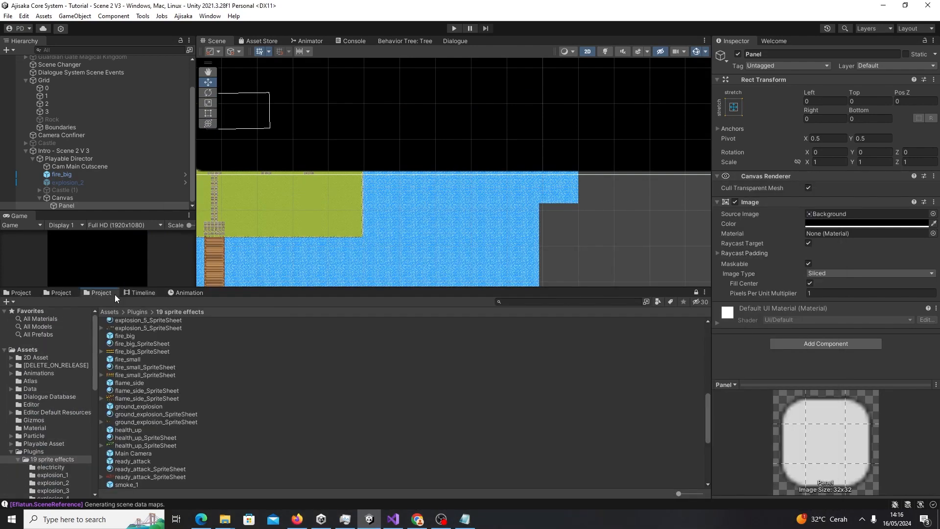
left_click(61, 293)
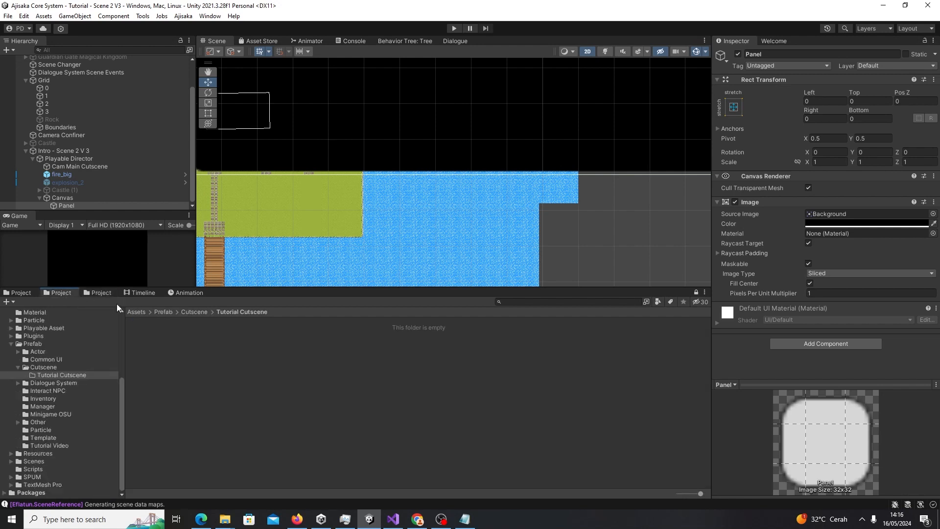
left_click(25, 151)
left_click(25, 184)
left_click(26, 184)
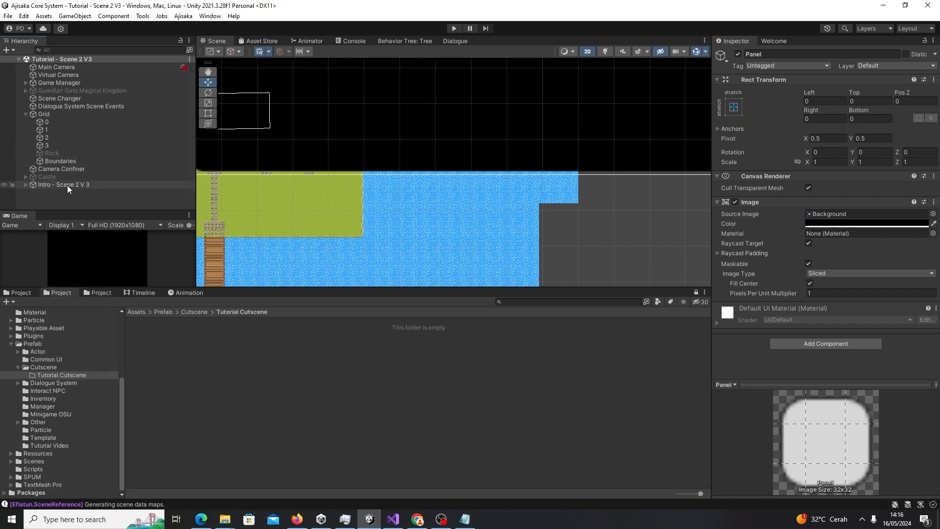
left_click_drag(61, 184, 156, 348)
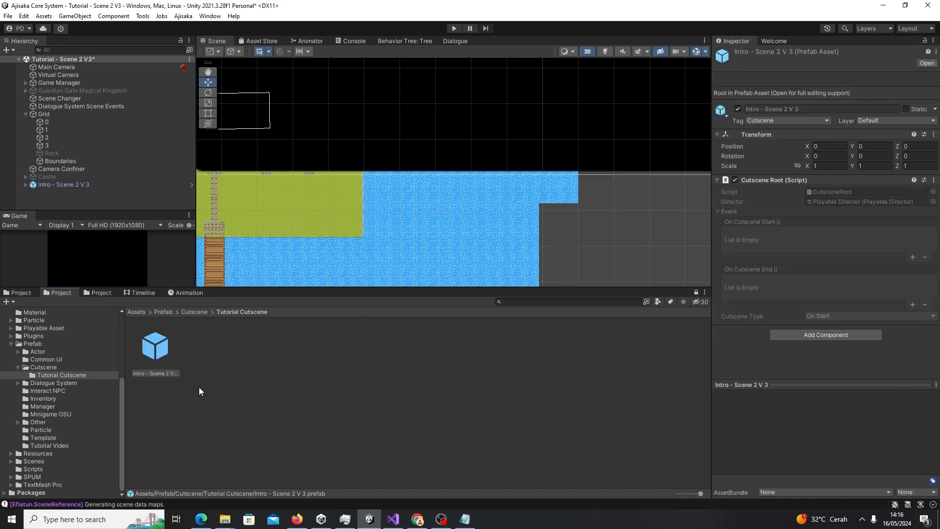
- Delete the Intro - Scene 2 V 3 instance from the scene hierarchy and save the scene
left_click(67, 185)
key("Delete")
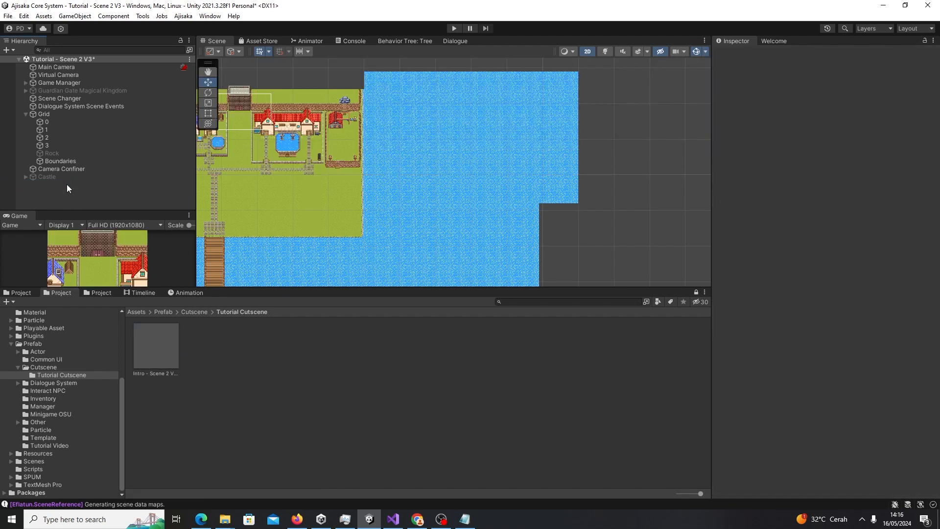
key("ctrl+s")
- Load the Initialization scene from Assets/Scenes alongside the current scene and select its Cutscene Data object
left_click(22, 292)
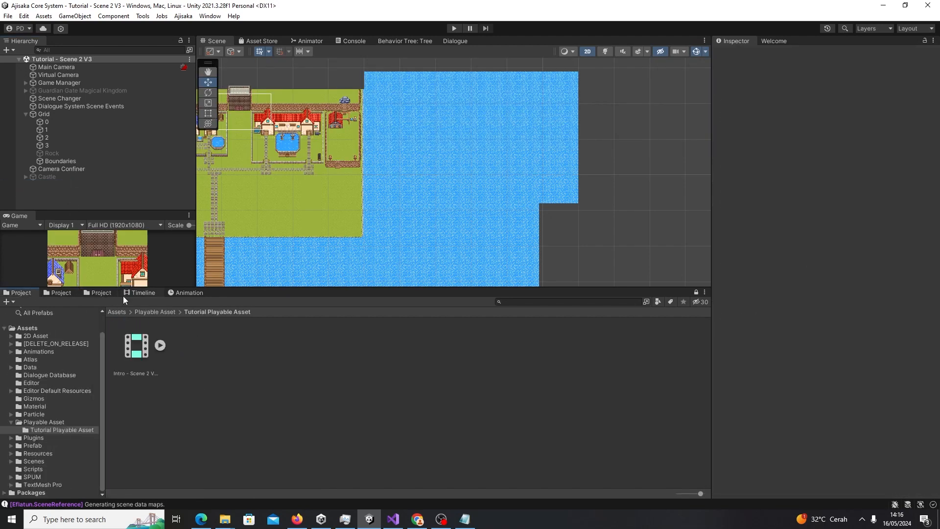
left_click(105, 292)
left_click(62, 293)
left_click(20, 294)
left_click(112, 292)
left_click(108, 312)
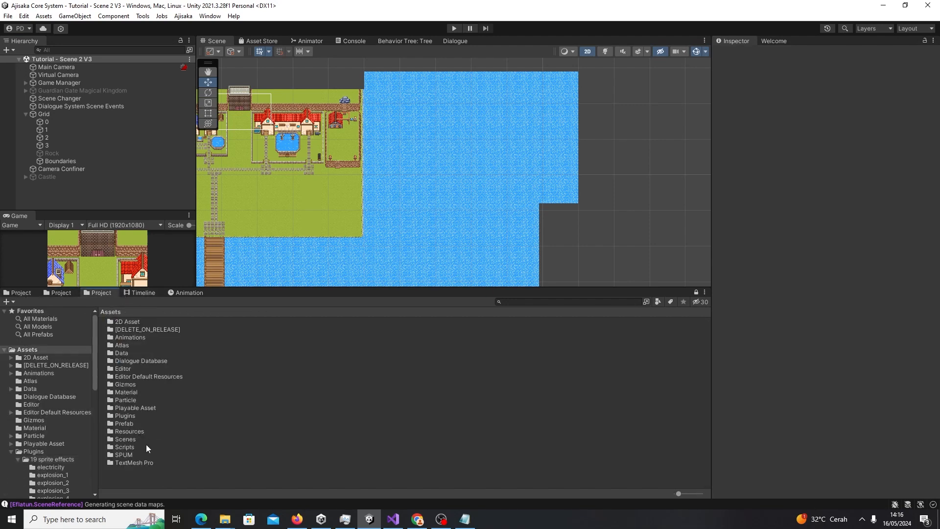
left_click(127, 424)
double_click(129, 440)
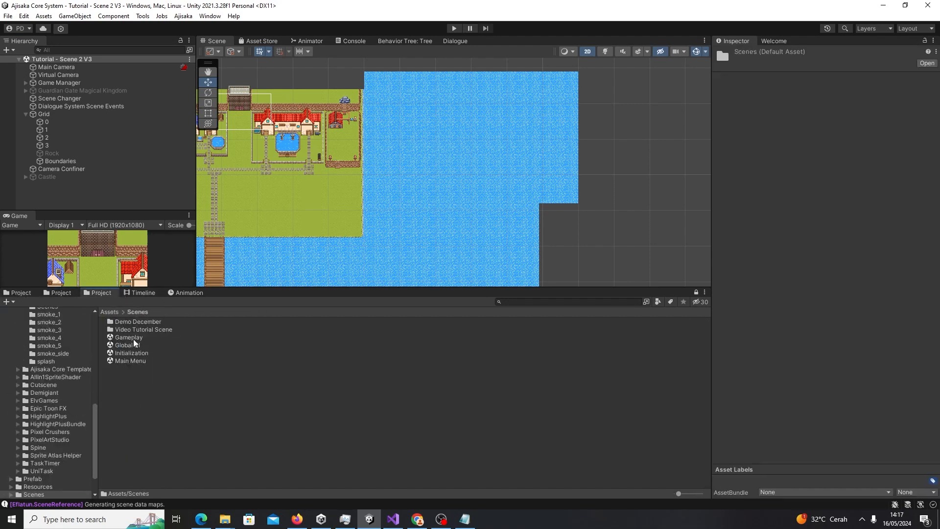
left_click(72, 193)
left_click(81, 201)
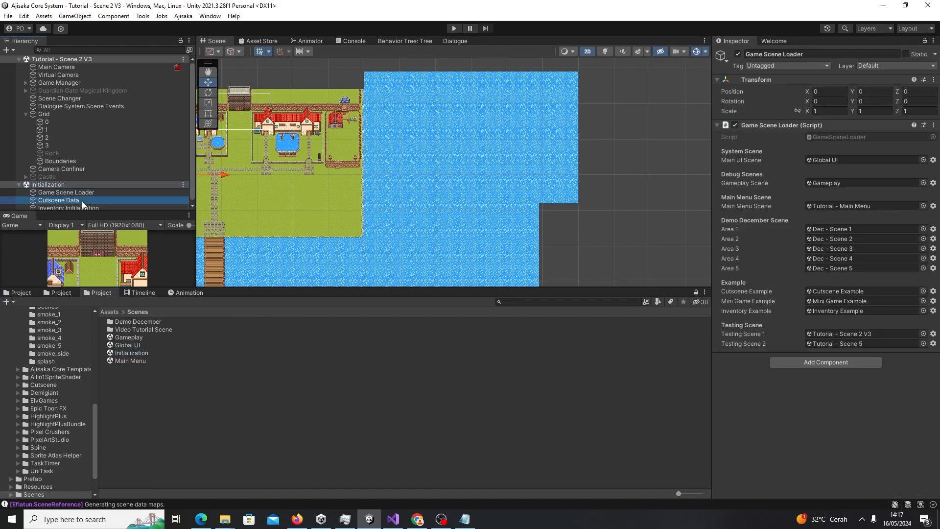
- Assign the Intro - Scene 2 V 3 prefab to the second Cutscene Data entry and name that entry "Intro - Scene 2 V 3"
left_click(58, 292)
left_click_drag(156, 345, 866, 208)
left_click(881, 197)
type("Intro")
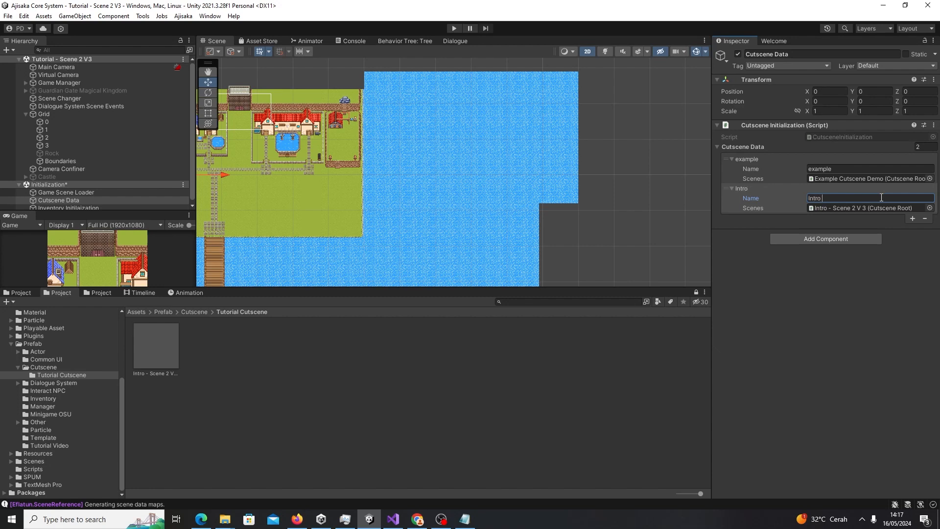
type(" - Scene 2 V 3")
key("Return")
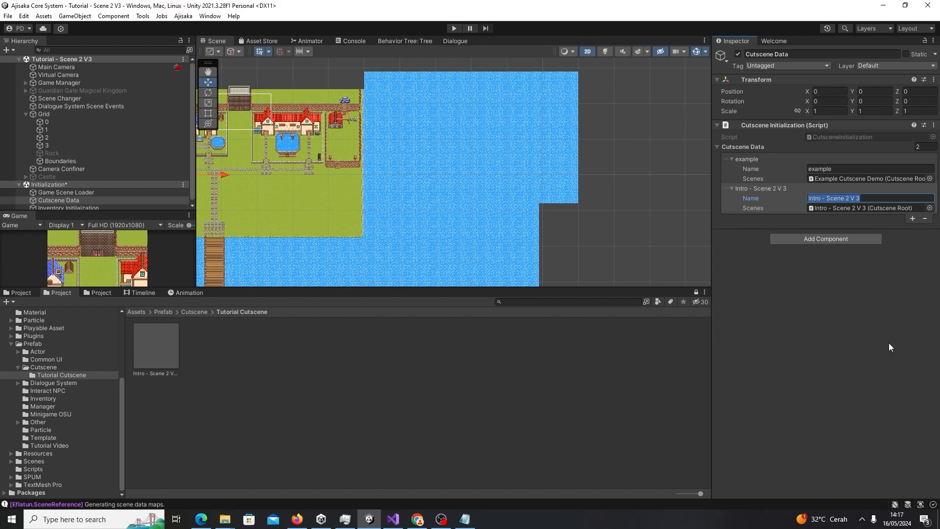
- Set the Game Manager's Cutscene Key to "Intro - Scene 2 V 3"
left_click(59, 82)
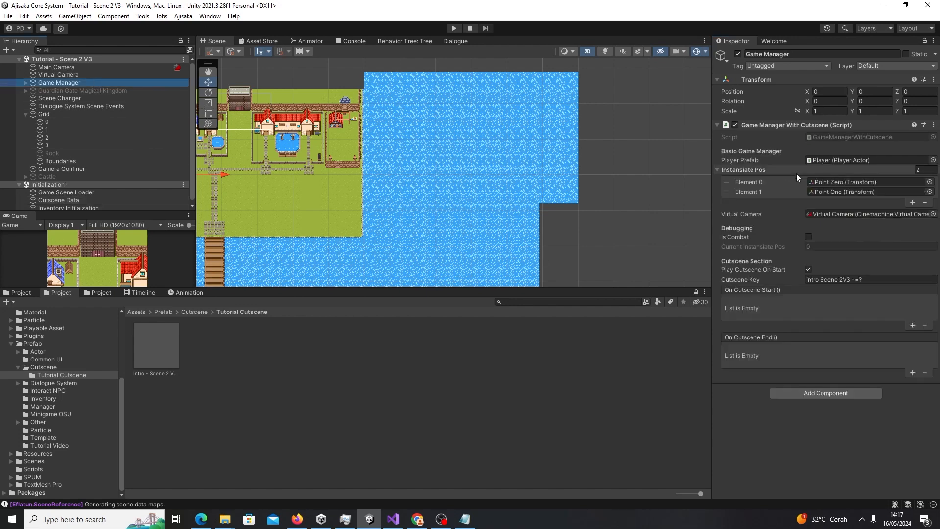
left_click(884, 280)
middle_click_drag(546, 224, 617, 241)
- Add an On Cutscene End event on the Game Manager that calls GameObject.SetActive on Castle with the value enabled
left_click(912, 373)
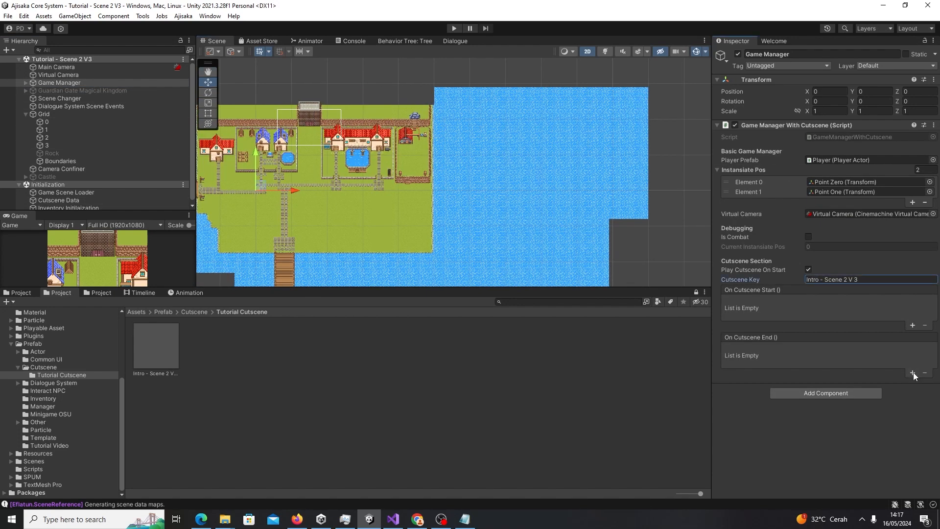
left_click_drag(78, 176, 758, 360)
left_click(862, 349)
mouse_move(827, 374)
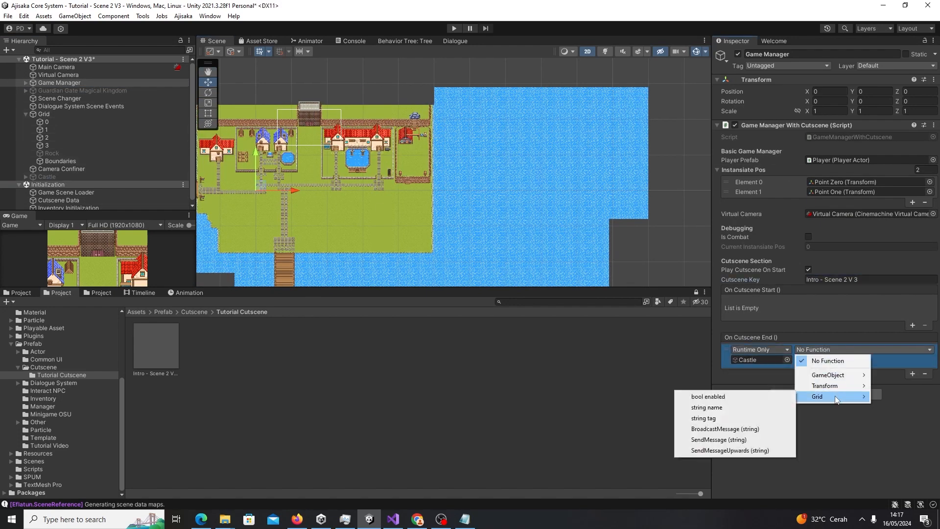
left_click(711, 450)
left_click(798, 359)
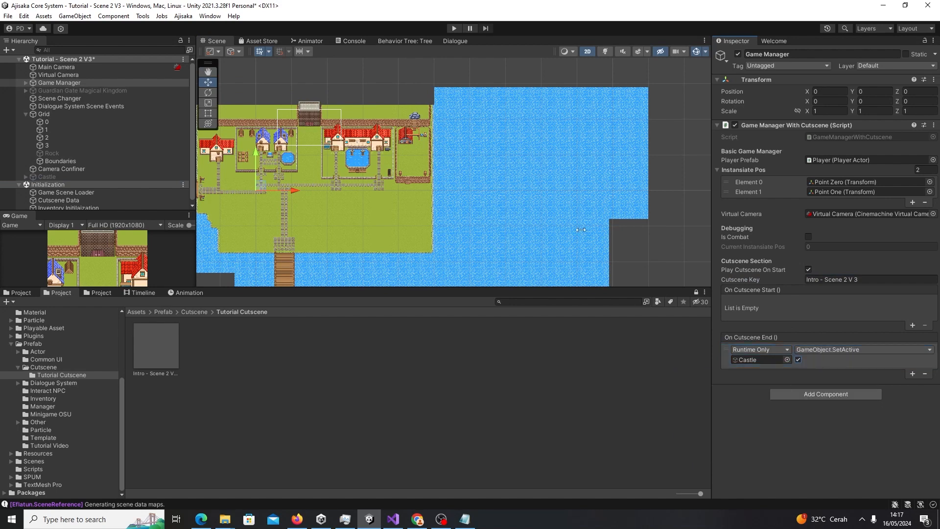
- Widen the Game view and set it to Play Maximized for the test run
left_click(183, 16)
mouse_move(196, 38)
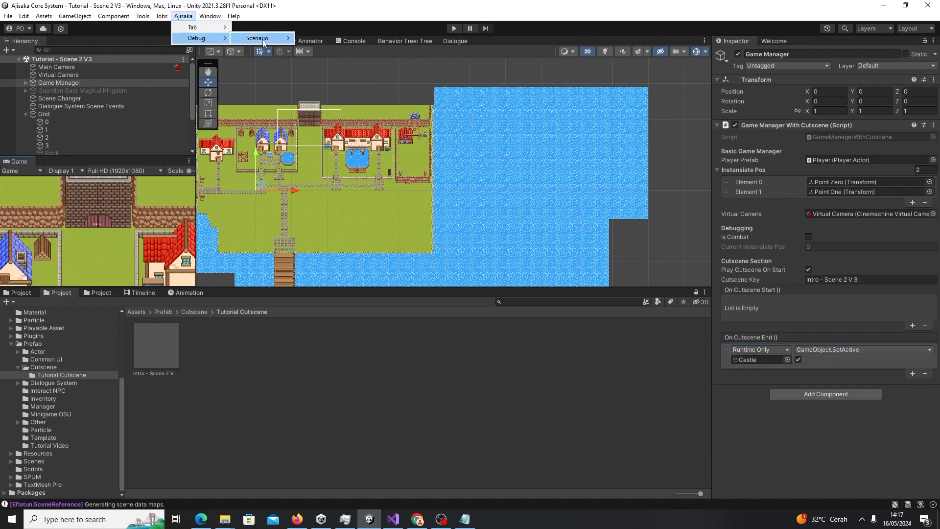
mouse_move(257, 38)
mouse_move(327, 38)
left_click(431, 38)
left_click_drag(196, 194, 335, 194)
left_click(260, 170)
left_click(270, 192)
- Run the Testing Scene debug scenario from the Ajisaka tools, watch the intro cutscene play and stop play mode
left_click(200, 17)
mouse_move(183, 15)
mouse_move(196, 38)
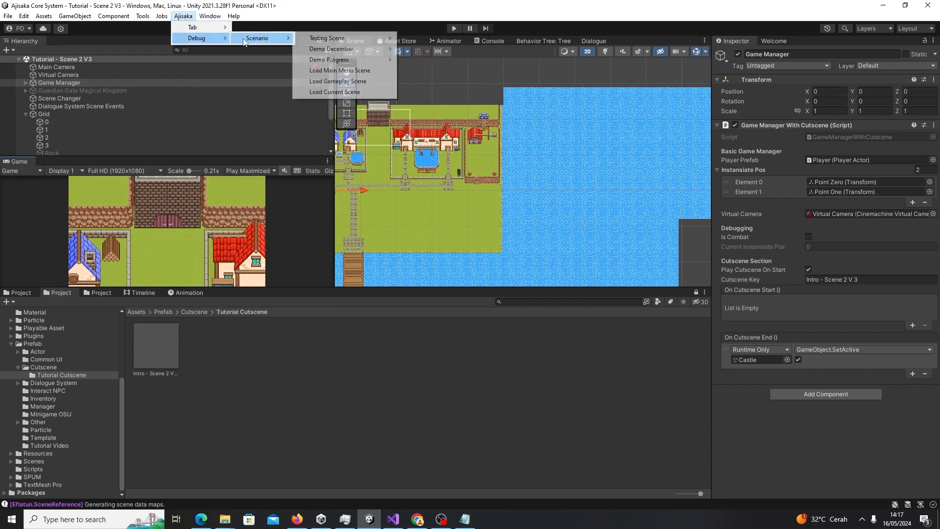
mouse_move(246, 40)
mouse_move(322, 39)
left_click(420, 41)
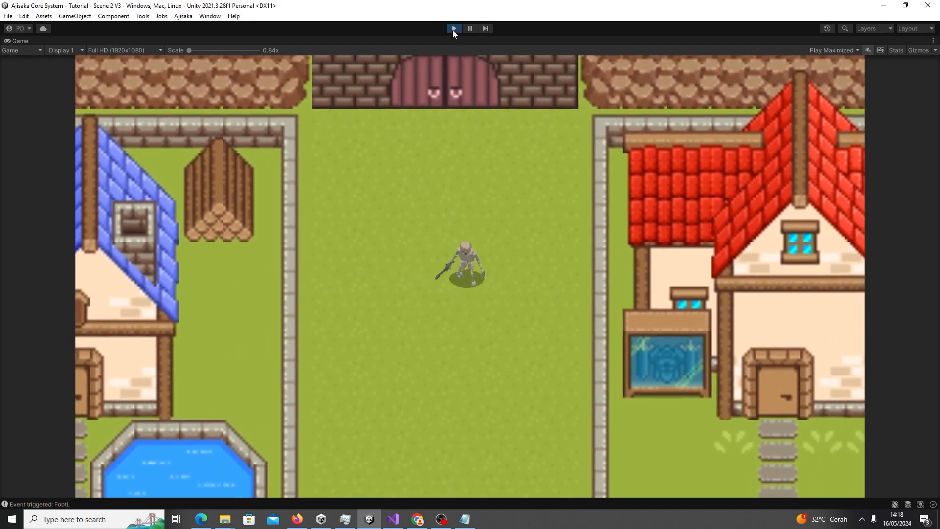
left_click(453, 28)
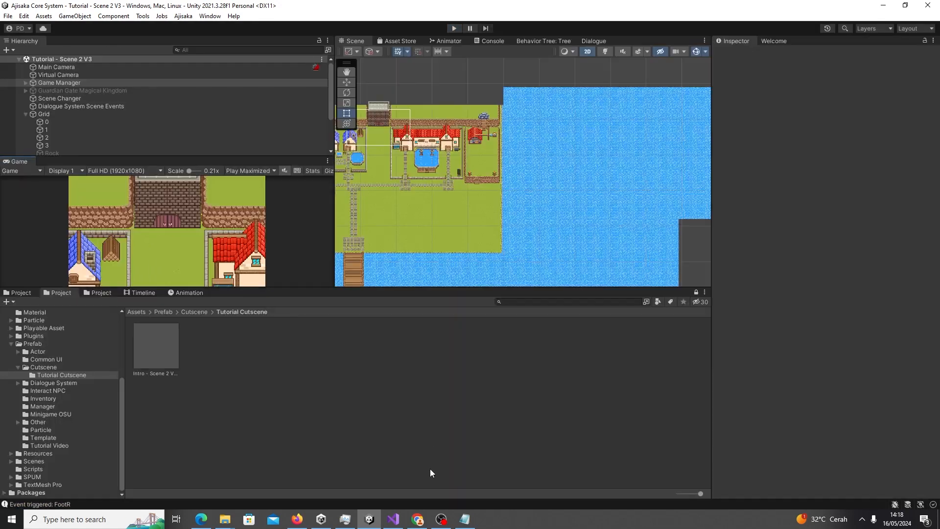
- Switch to Notepad and write "Camera masih cacat" plus a remark about viewers who have motion sickness
left_click(464, 519)
type("Ka")
key("BackSpace")
key("BackSpace")
type("Camera masih cacat")
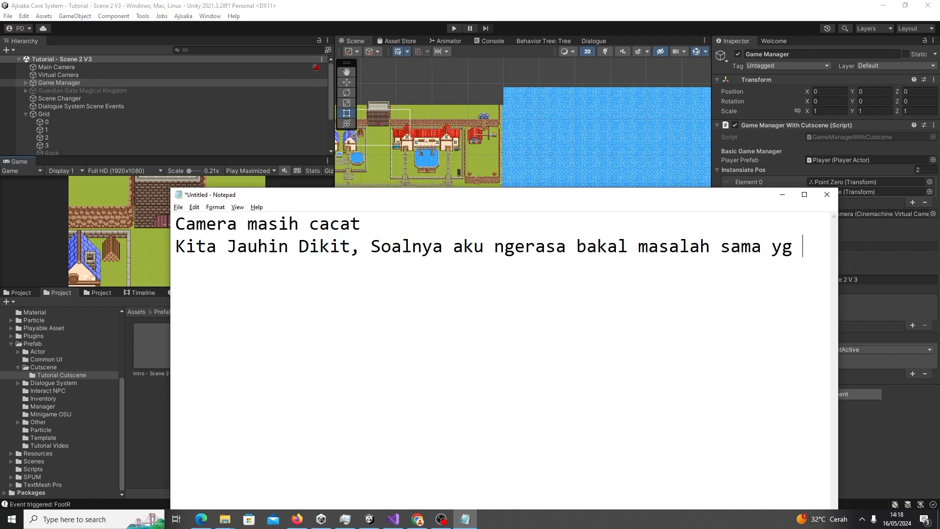
type("nya motui")
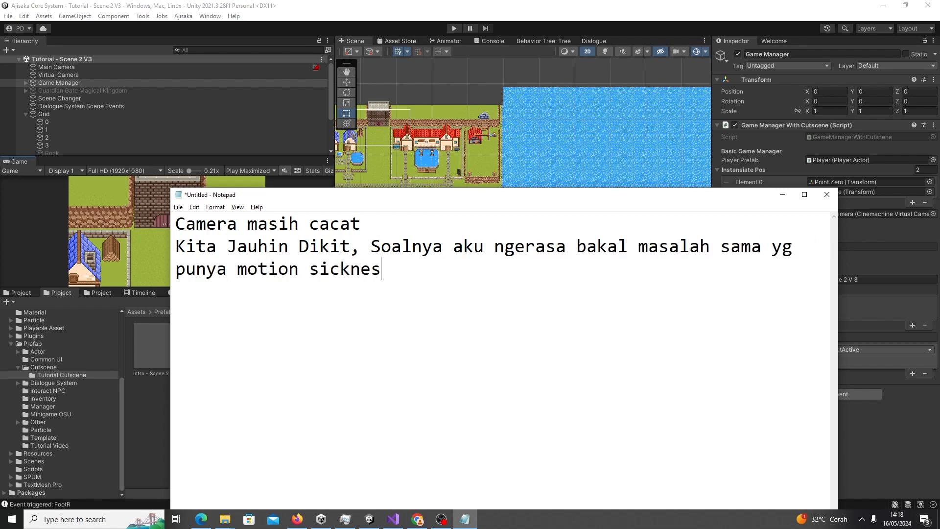
- Replace the Notepad note with lines starting "Kalo ga dikatain Norak kalo bikin animasi", followed by remarks on colour blindness and motion sickness
key("ctrl+a")
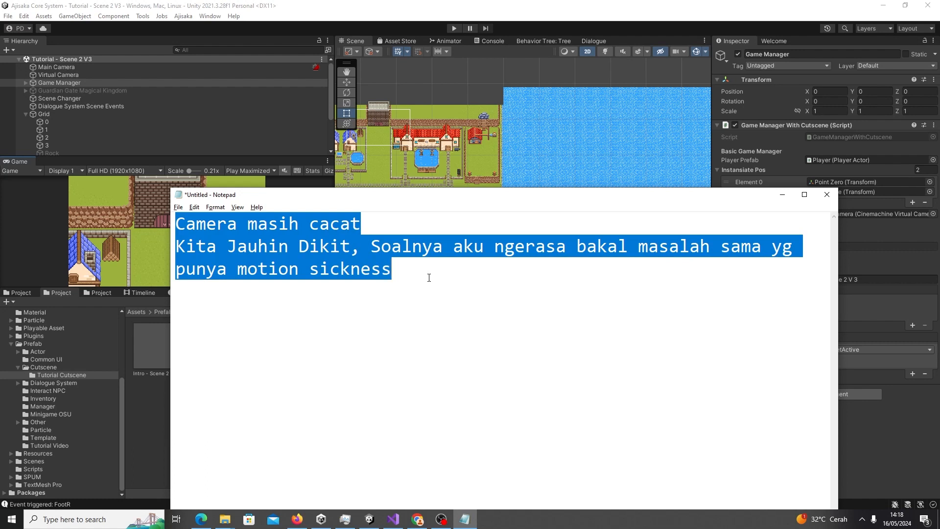
type("Btw Ini emang masalah ku pas ngedev")
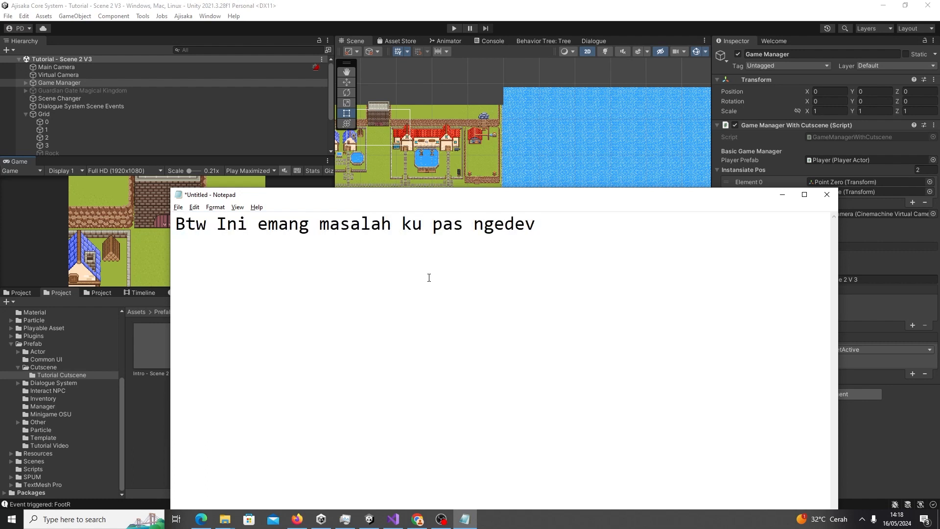
key("ctrl+a")
type("Kalo ga ")
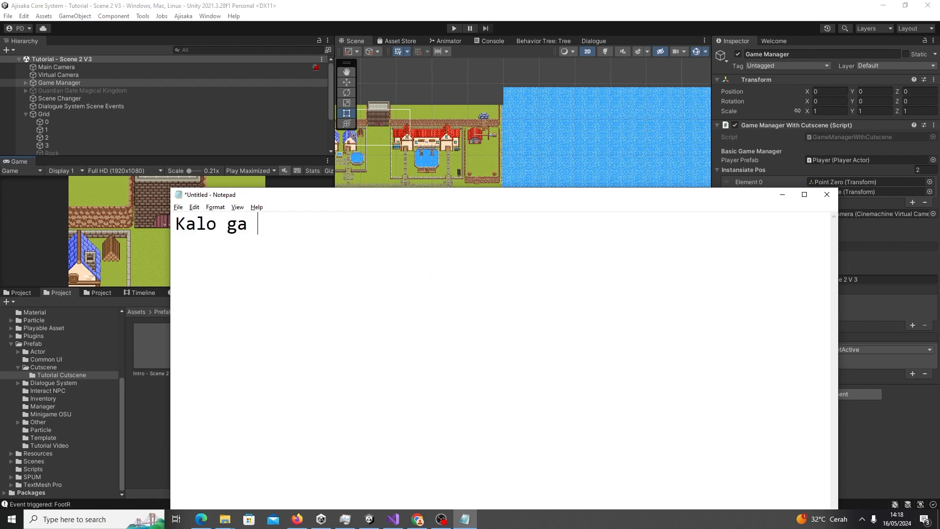
type("dikatain Norak kalo bikin animasi")
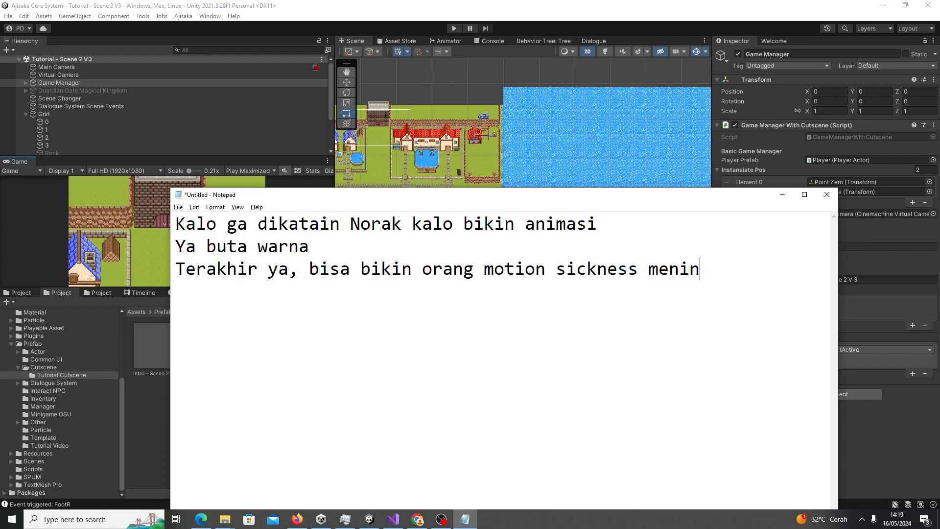
- Clear the note and return to the Unity editor
key("ctrl+a")
key("BackSpace")
key("alt+Tab")
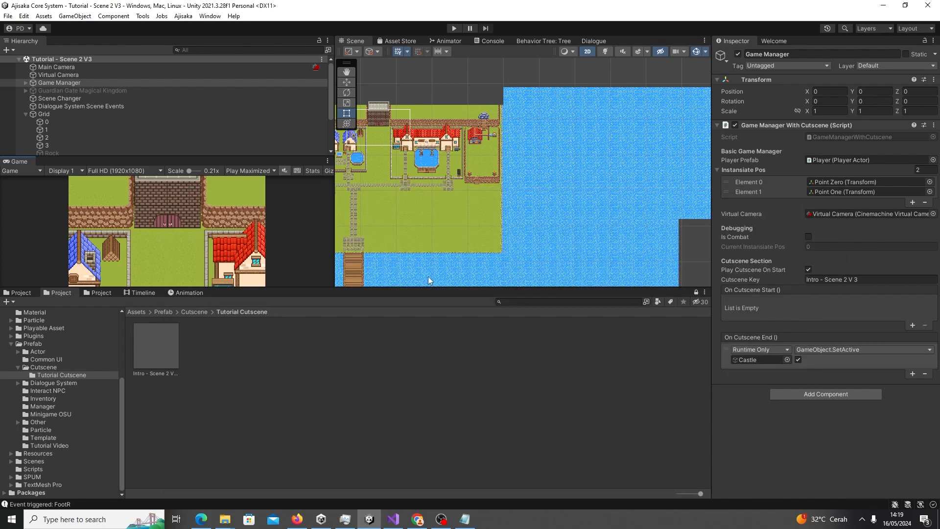
- Examine the components of the scene's camera, Game Manager, Dialogue System Scene Events and Scene Changer objects
middle_click_drag(419, 160, 460, 169)
left_click_drag(254, 152, 250, 155)
scroll(89, 107, "up", 1)
left_click(64, 81)
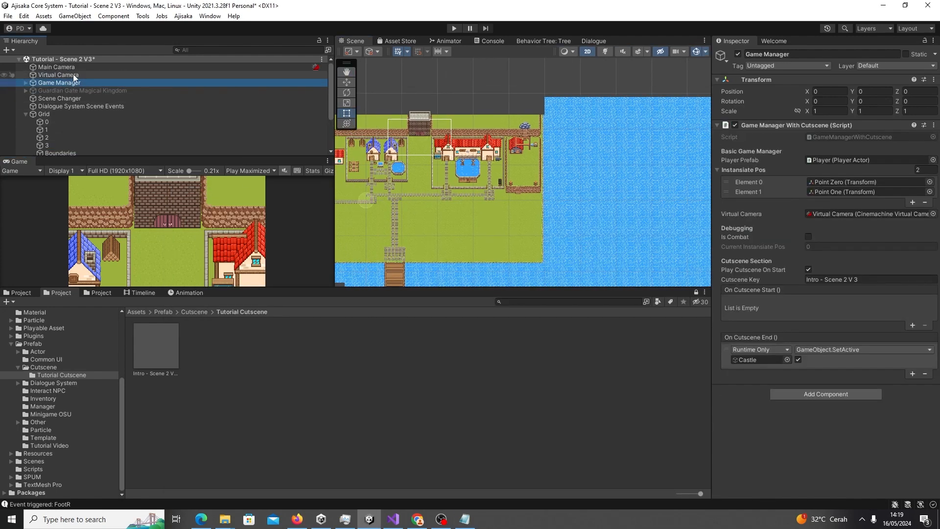
left_click(73, 74)
left_click(78, 80)
left_click(77, 67)
left_click(75, 107)
left_click(77, 98)
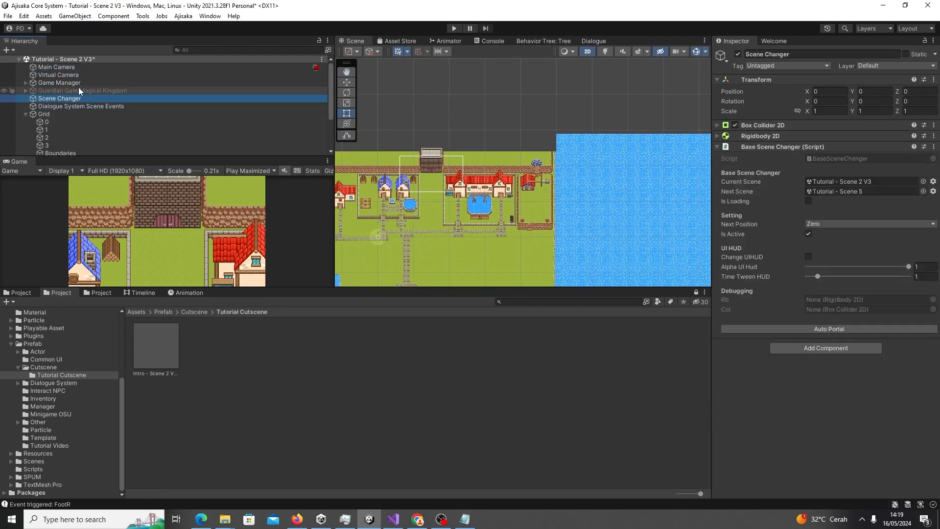
left_click(76, 83)
left_click(74, 75)
left_click(72, 81)
- Set the Virtual Camera's Lens Ortho Size to 7, lower the camera to about Y 11.9 and save the scene
left_click(71, 74)
scroll(447, 212, "up", 4)
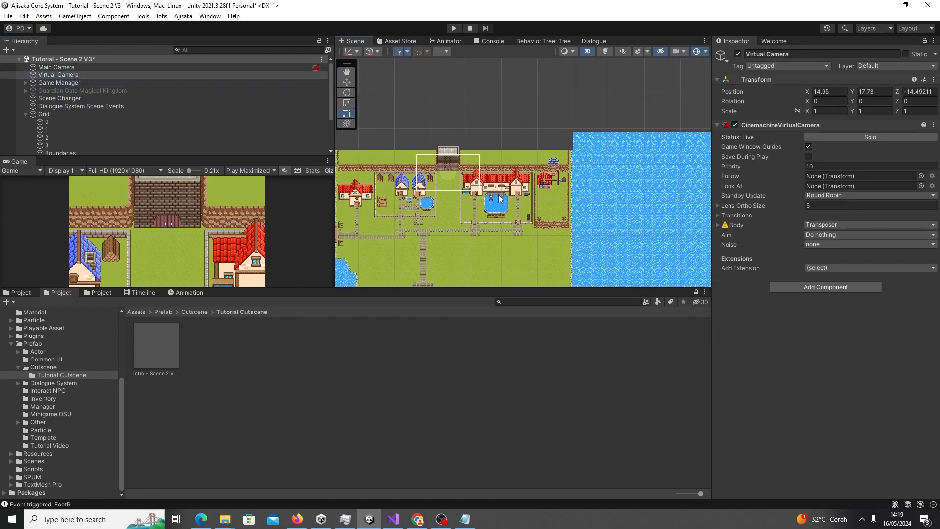
left_click(827, 206)
type("7")
left_click(346, 81)
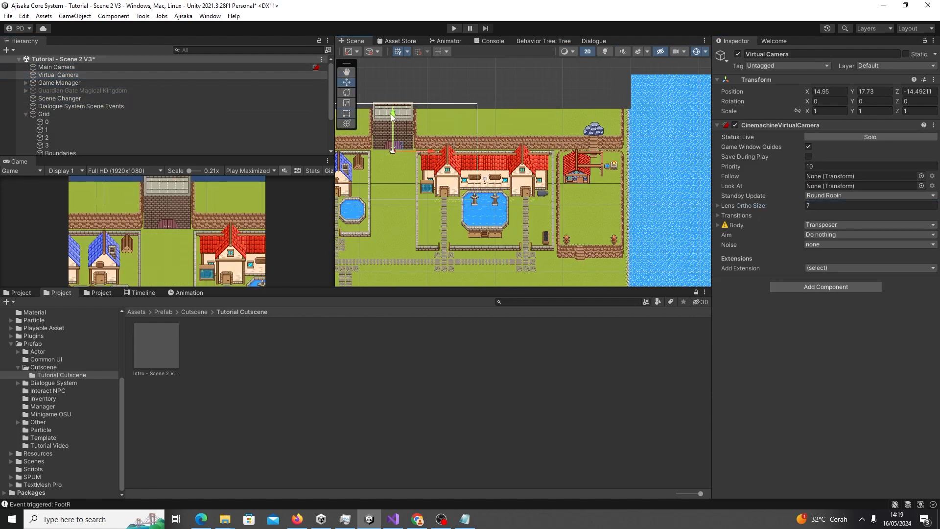
left_click_drag(397, 114, 398, 153)
key("ctrl+s")
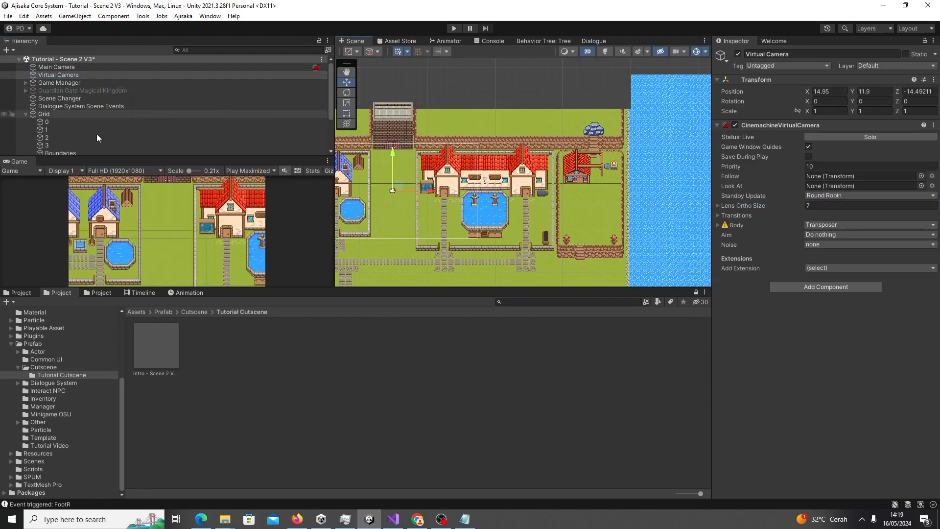
- Remove the Initialization scene from the hierarchy
scroll(96, 134, "down", 3)
right_click(62, 129)
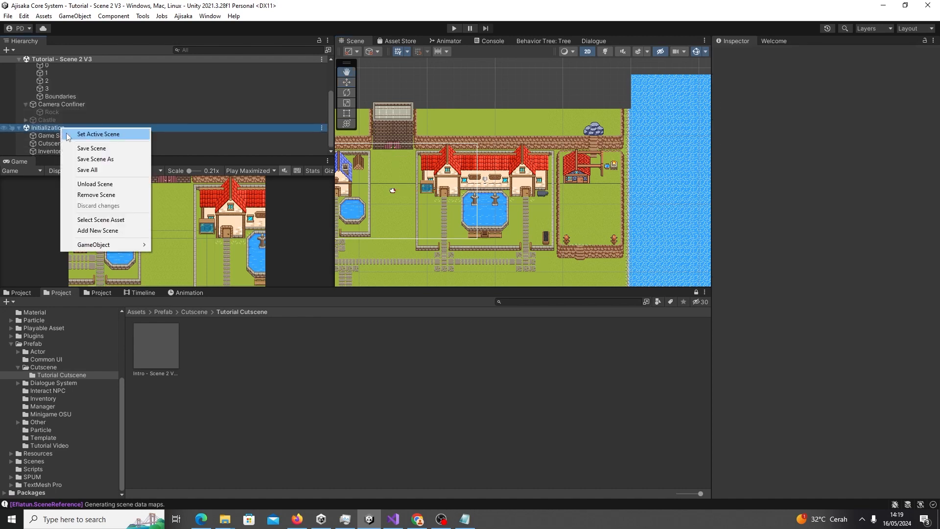
left_click(95, 194)
- Add the Intro - Scene 2 V 3 cutscene prefab to the scene and open its Playable Director's timeline
left_click_drag(160, 327, 70, 186)
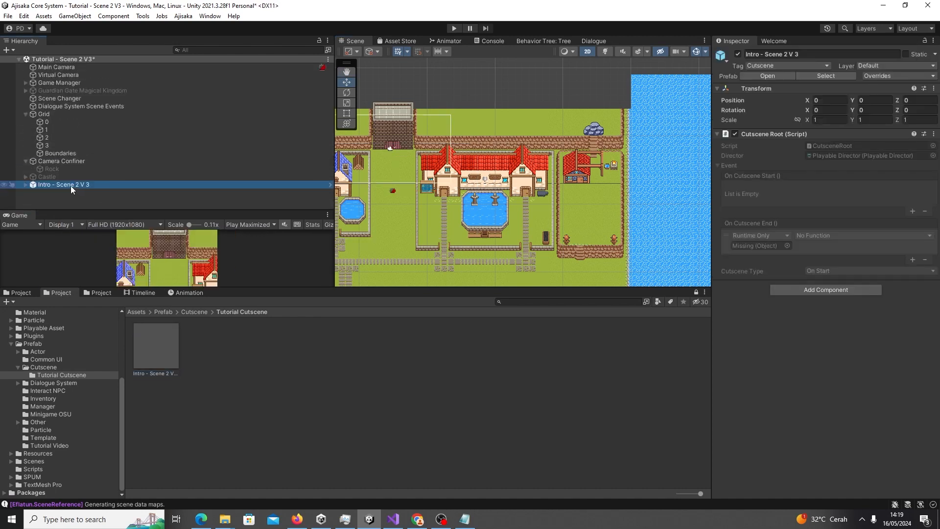
double_click(71, 185)
left_click(142, 292)
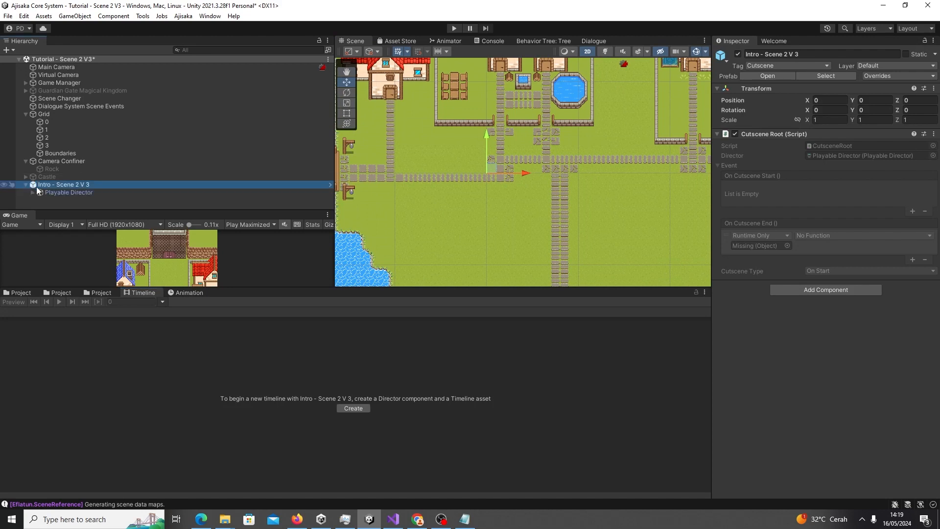
left_click(26, 184)
left_click(92, 193)
- Extend the opening Canvas activation clip to end at about frame 120
left_click_drag(659, 290, 659, 203)
scroll(180, 284, "up", 5)
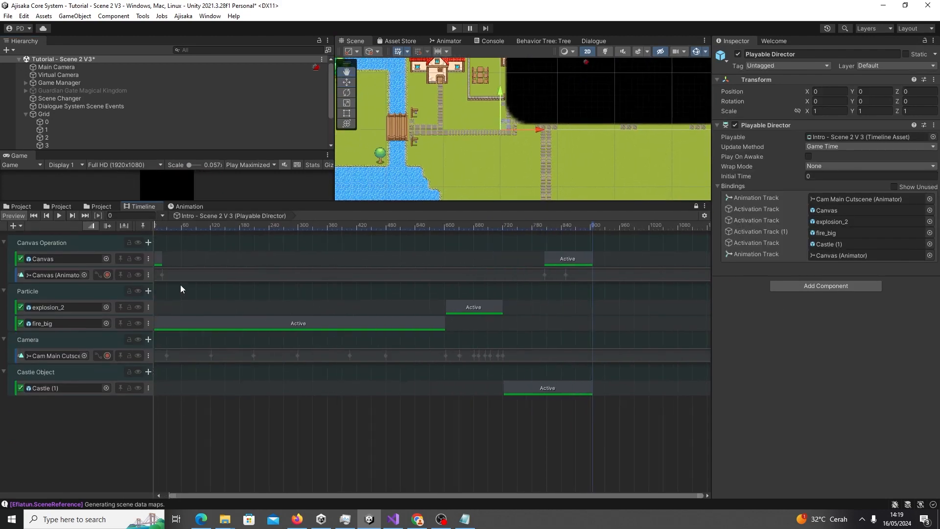
left_click_drag(267, 495, 161, 487)
left_click_drag(169, 262, 236, 258)
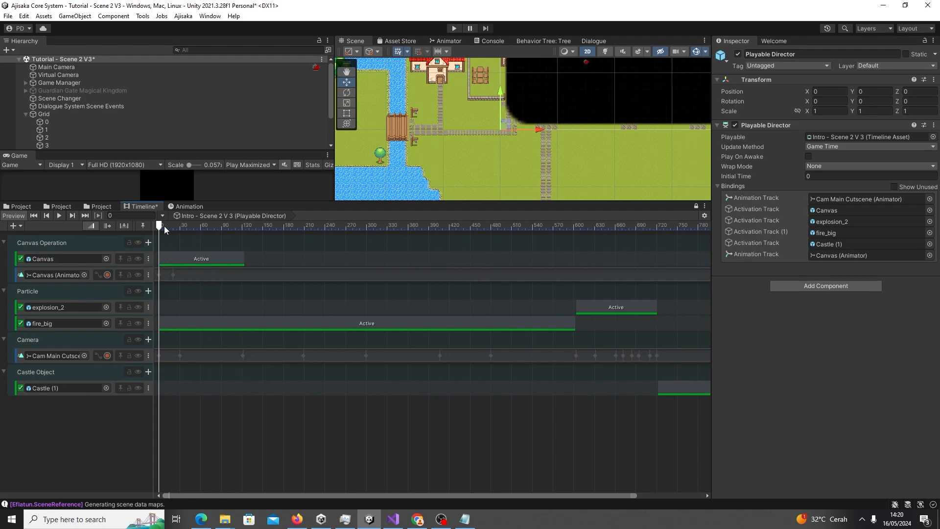
- Delay the second Panel Image Color alpha keyframe of the Canvas animation to about 2:00 and save
double_click(175, 267)
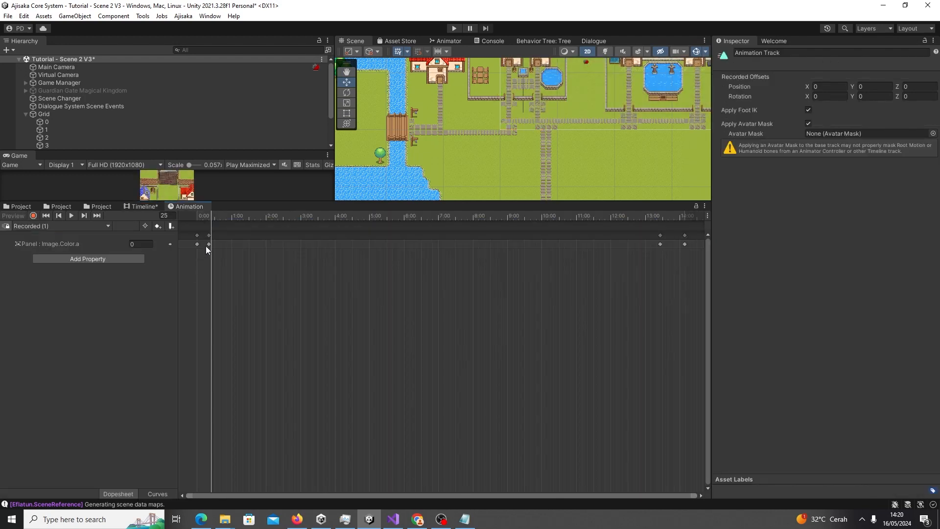
left_click_drag(208, 245, 265, 245)
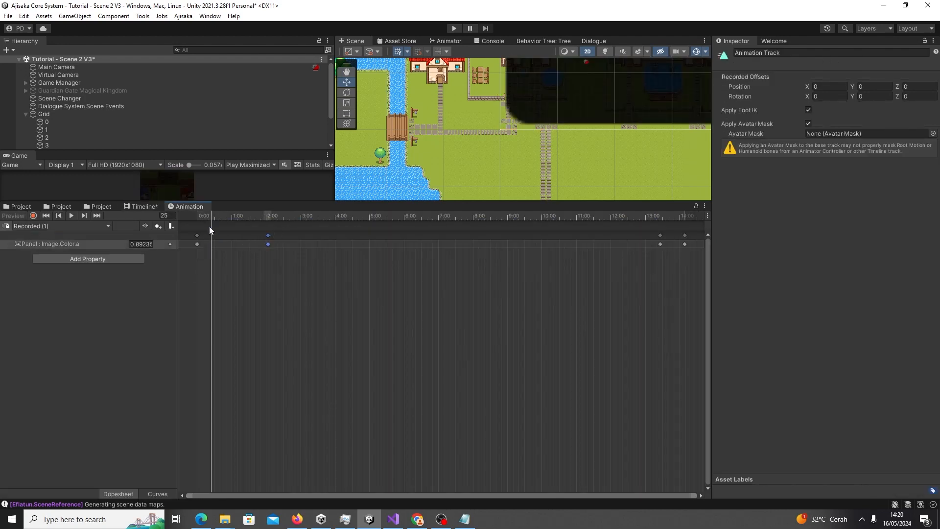
key("ctrl+s")
left_click(146, 207)
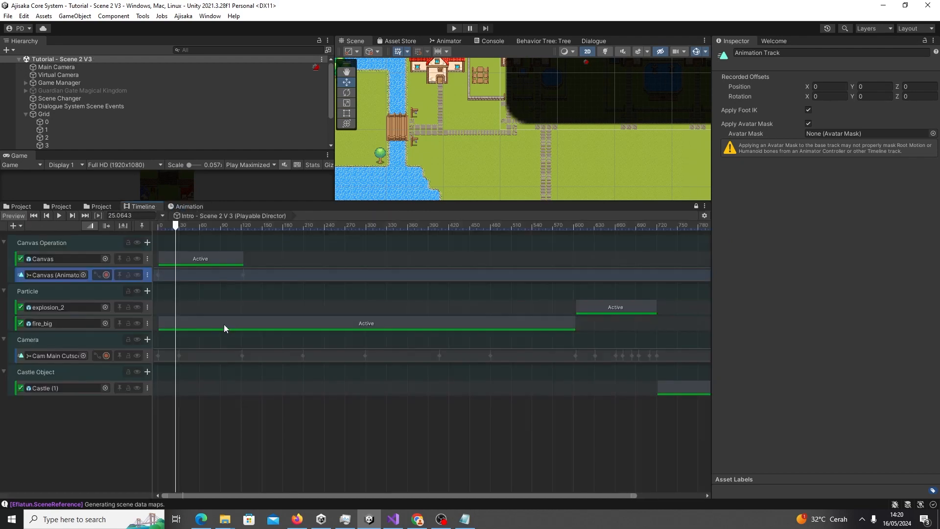
- Shift all Cam Main Cutscene animation keyframes so that they start at 2:00
left_click(179, 260)
double_click(217, 353)
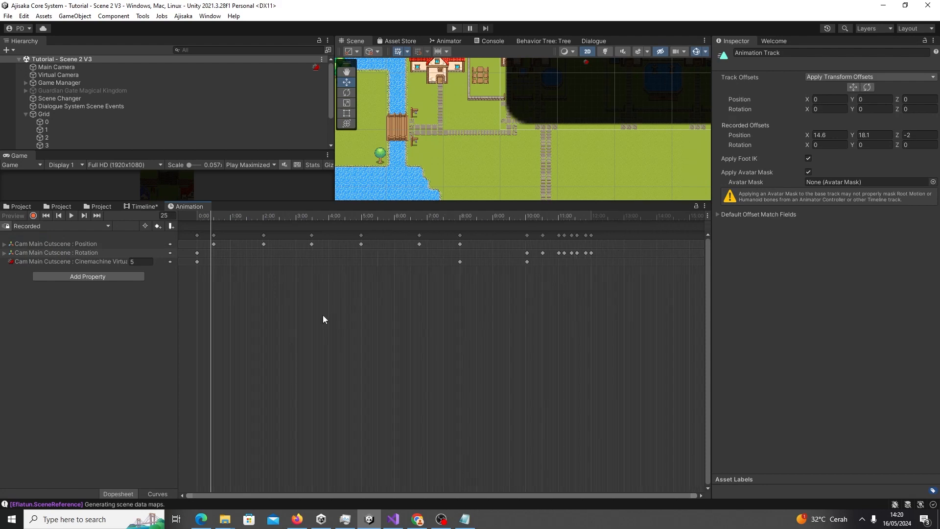
key("ctrl+a")
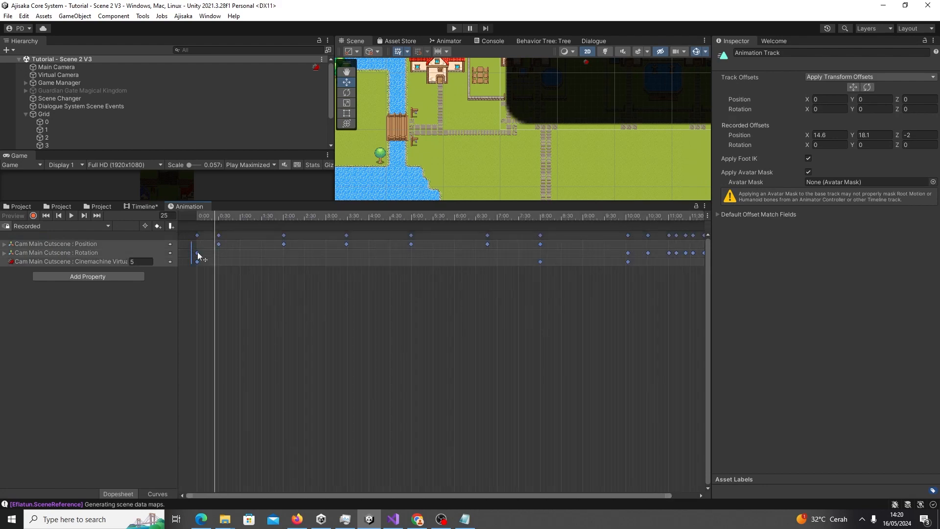
left_click_drag(198, 251, 283, 247)
- Scrub through the shifted camera animation to check its shots, and enlarge the Scene and Game views
left_click_drag(208, 218, 419, 220)
scroll(440, 239, "down", 3)
scroll(428, 263, "down", 3)
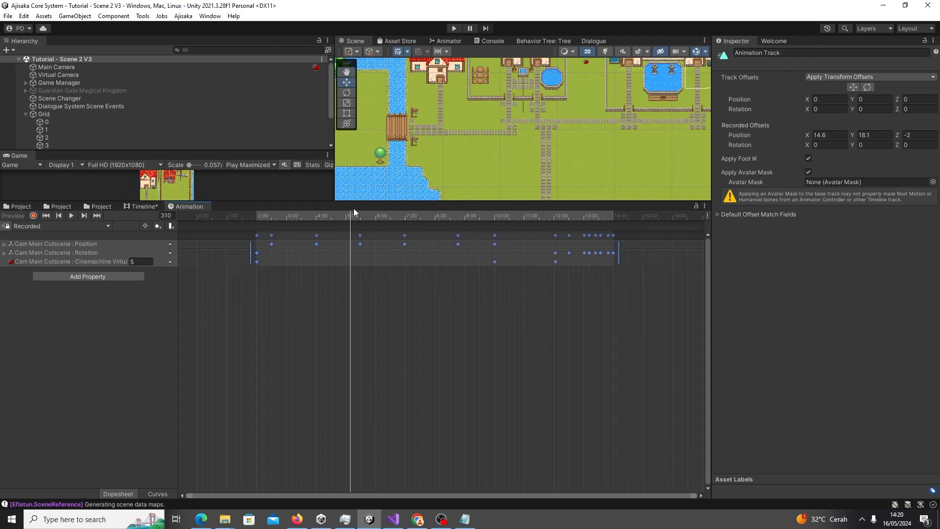
left_click_drag(353, 214, 574, 232)
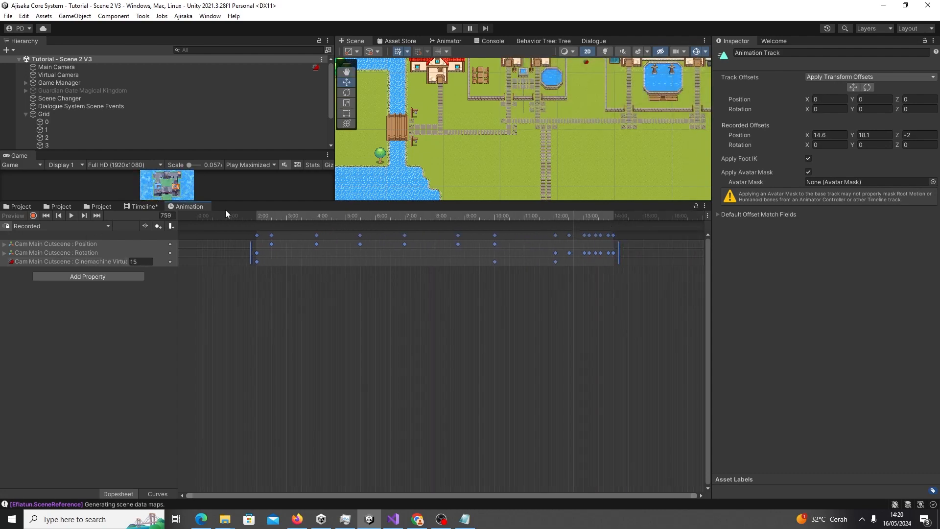
left_click_drag(225, 209, 230, 335)
left_click_drag(571, 340, 145, 351)
left_click(140, 331)
scroll(281, 430, "down", 3)
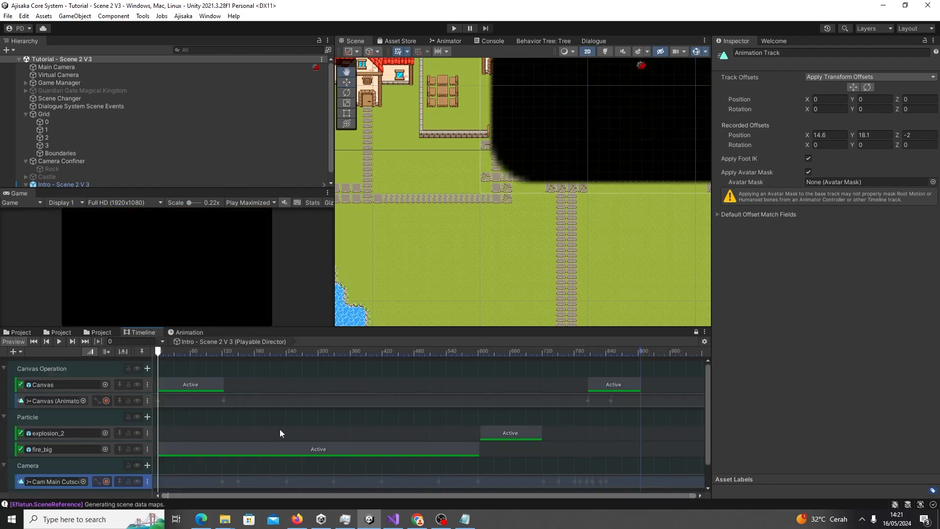
scroll(281, 433, "down", 3)
- Extend the fire_big clip to frame 719 and move the explosion_2 clip to start at that frame
left_click_drag(157, 353, 435, 374)
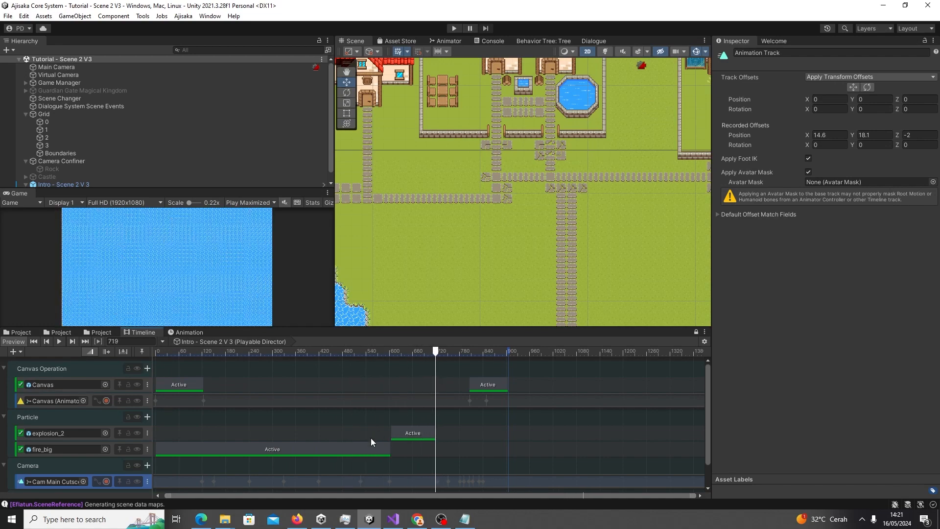
left_click_drag(389, 447, 435, 447)
left_click_drag(407, 433, 451, 432)
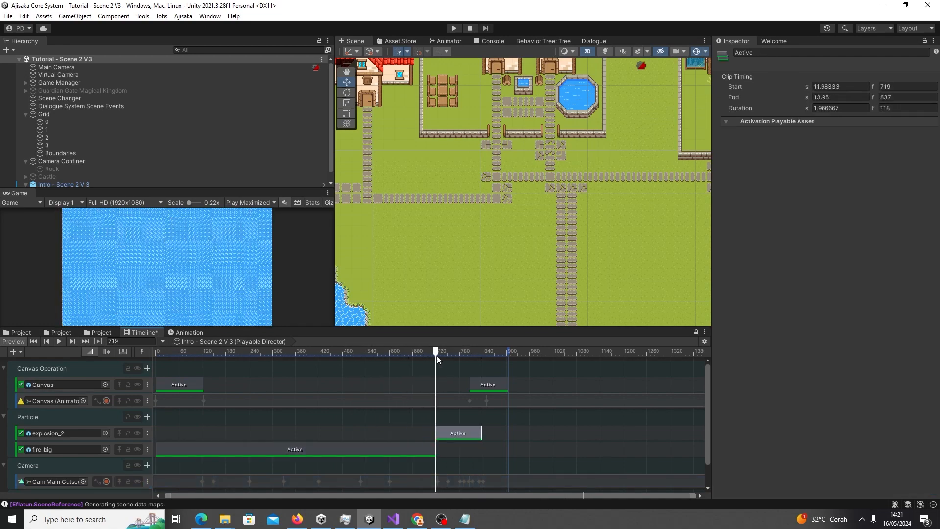
- Extend the explosion_2 activation clip to end at about frame 900
left_click_drag(437, 357, 442, 381)
scroll(583, 412, "down", 4)
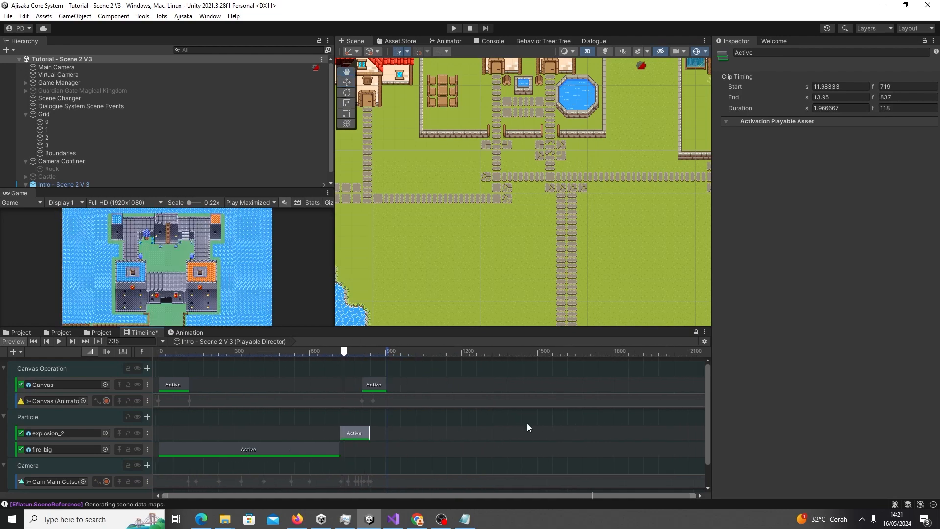
scroll(527, 423, "up", 1)
left_click_drag(706, 396, 703, 444)
left_click_drag(358, 403, 380, 405)
- Move the Castle (1) activation clip to start at frame 805, checking it against the explosion shots
mouse_move(328, 352)
left_mouse_down()
mouse_move(317, 351)
mouse_move(346, 353)
mouse_move(338, 354)
left_mouse_up()
left_click_drag(356, 484, 393, 485)
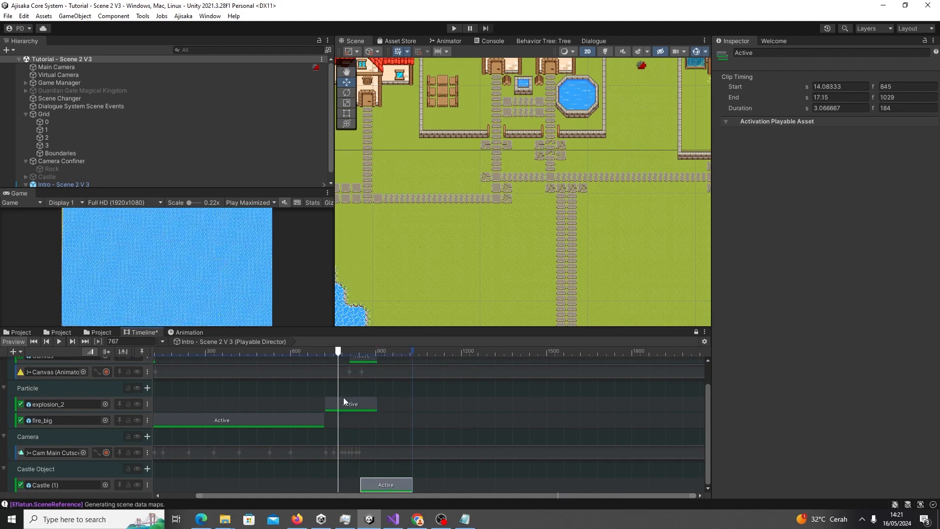
mouse_move(338, 353)
left_mouse_down()
mouse_move(317, 352)
mouse_move(361, 364)
mouse_move(315, 367)
mouse_move(321, 352)
mouse_move(348, 354)
mouse_move(327, 355)
left_mouse_up()
scroll(371, 407, "up", 4)
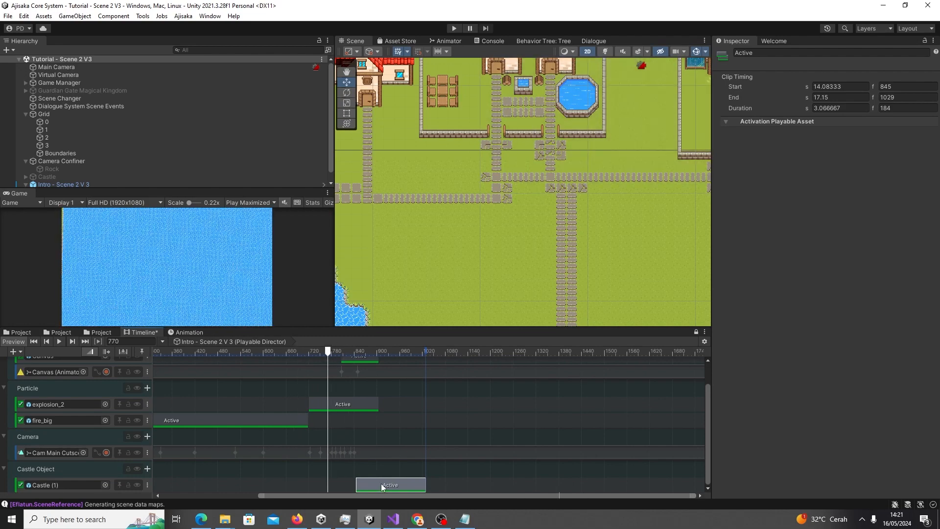
left_click_drag(381, 483, 366, 484)
left_click_drag(326, 357, 347, 360)
- Move the closing Canvas activation clip to start at about frame 900
left_click_drag(706, 400, 456, 385)
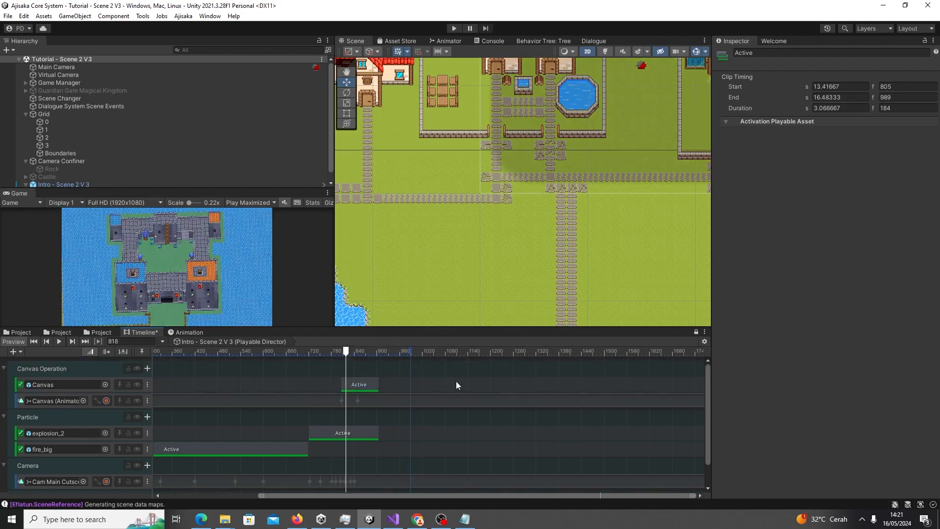
left_click_drag(363, 385, 399, 382)
left_click_drag(345, 351, 338, 352)
- Move the closing Panel alpha keyframes of the Canvas animation so the fade starts at about 16:00
double_click(360, 399)
scroll(618, 394, "down", 3)
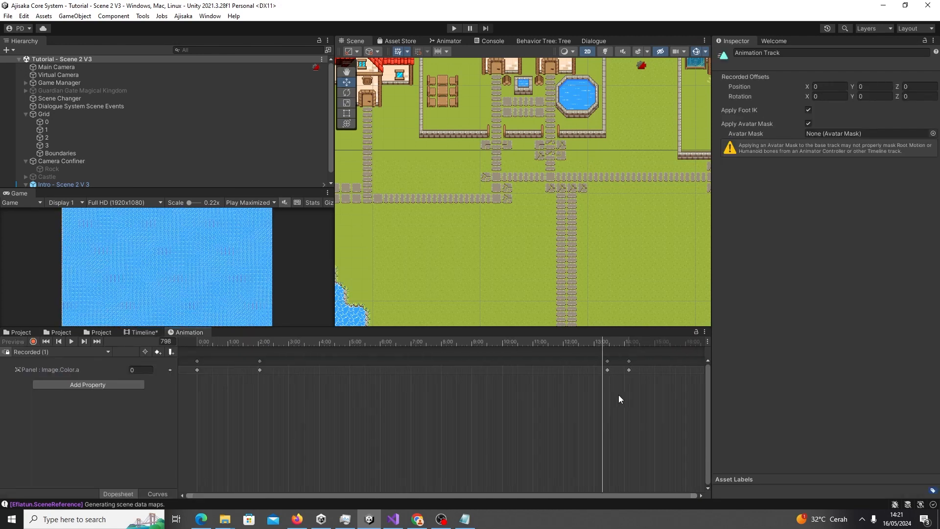
scroll(618, 394, "down", 3)
scroll(539, 399, "down", 2)
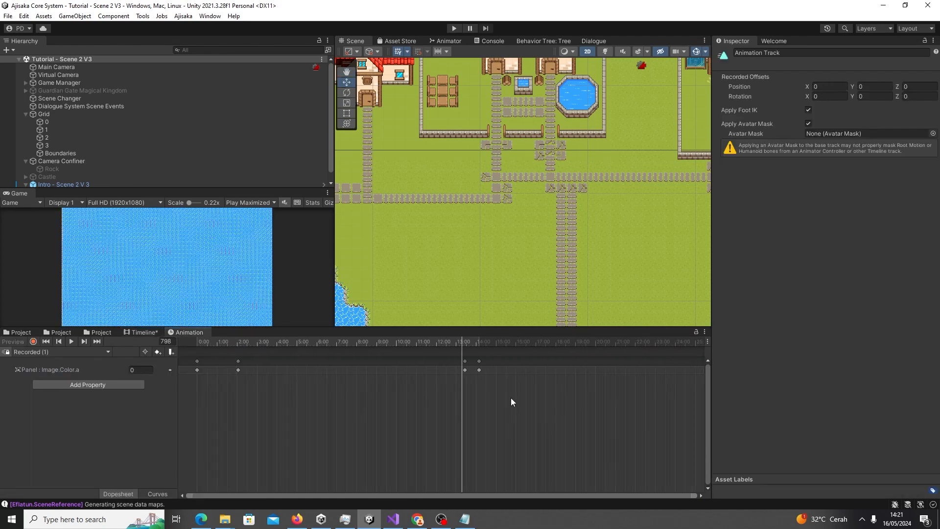
left_click_drag(462, 360, 461, 359)
left_click_drag(466, 370, 515, 368)
- Align the closing Canvas activation clip with the fade keyframes, starting at frame 959
left_click(146, 333)
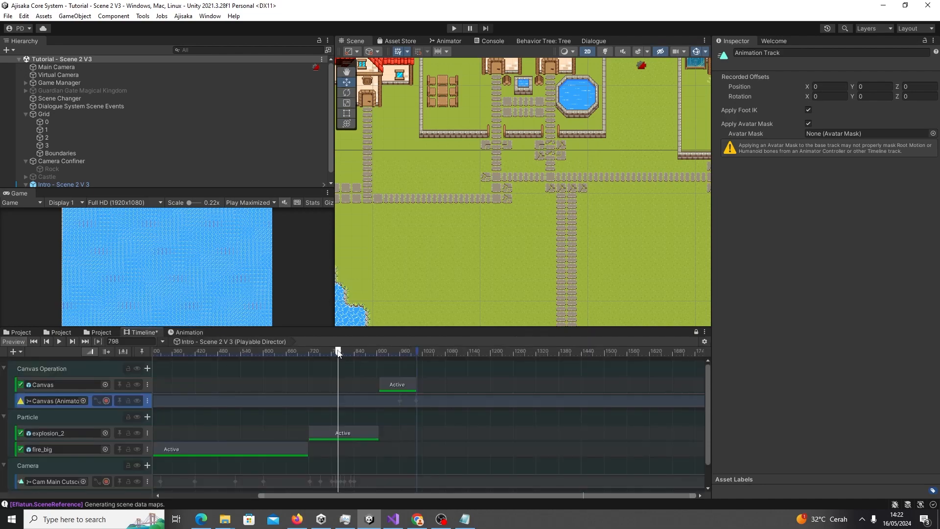
left_click_drag(338, 352, 337, 353)
left_click_drag(397, 385, 417, 385)
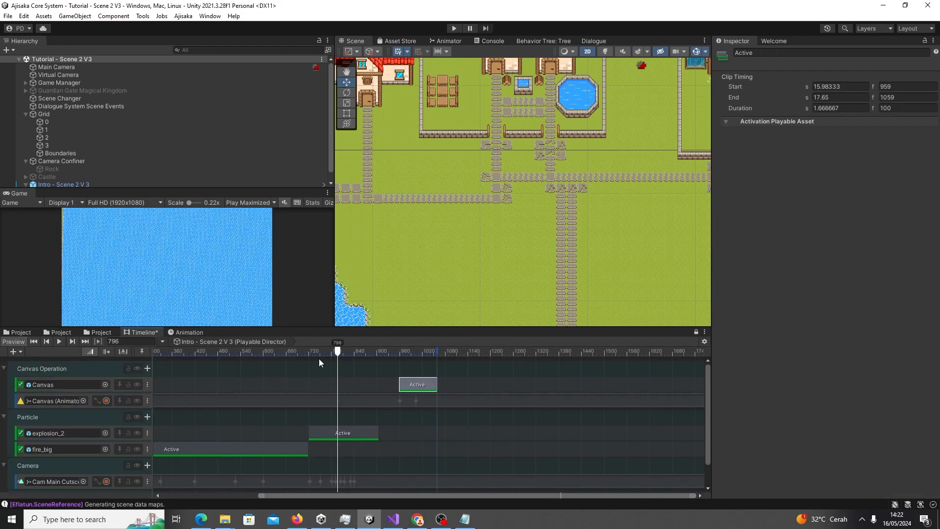
- Add a keyframe at frame 871 of the Cam Main Cutscene animation with the Z rotation set to 0
left_click_drag(319, 359, 356, 362)
double_click(373, 482)
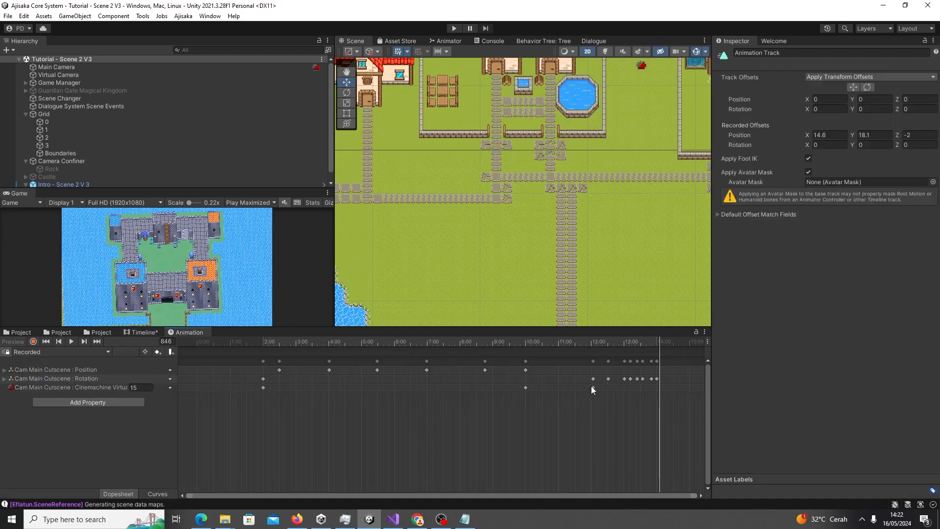
left_click_drag(635, 342, 667, 355)
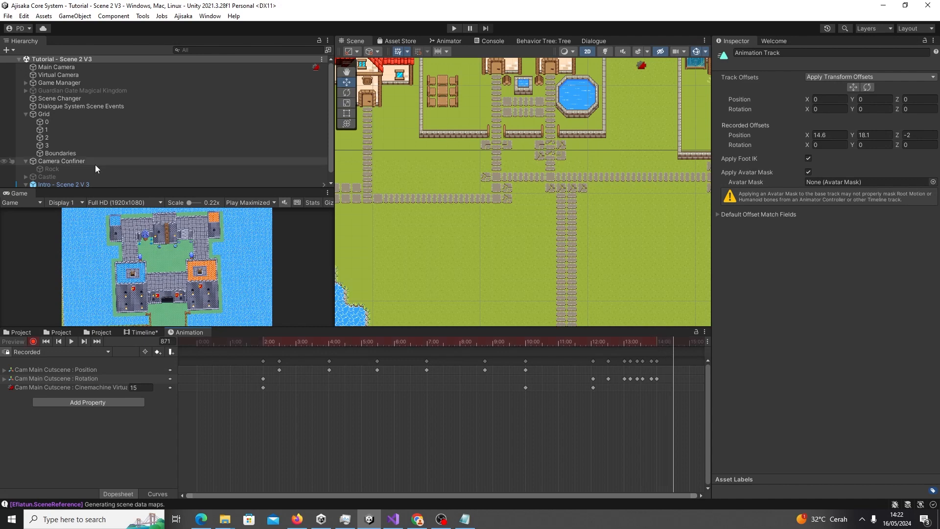
left_click_drag(93, 190, 92, 208)
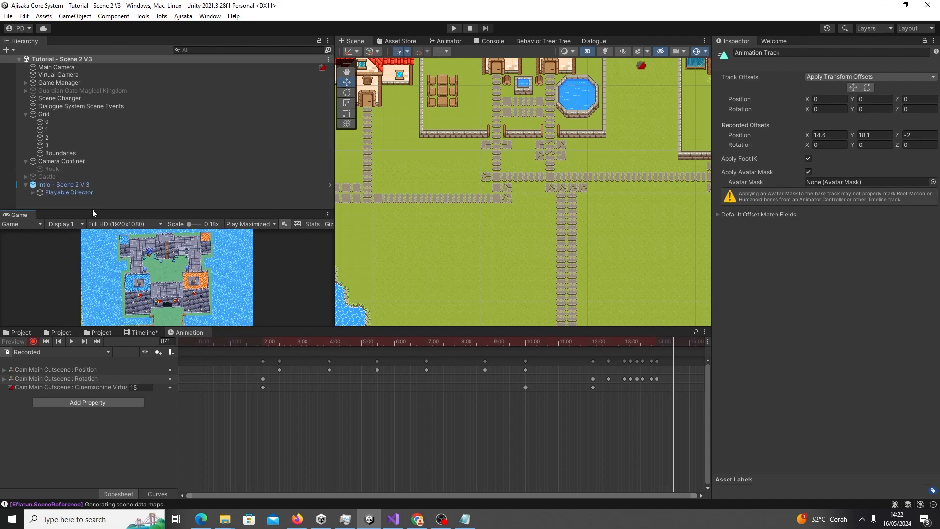
left_click(33, 192)
left_click(104, 174)
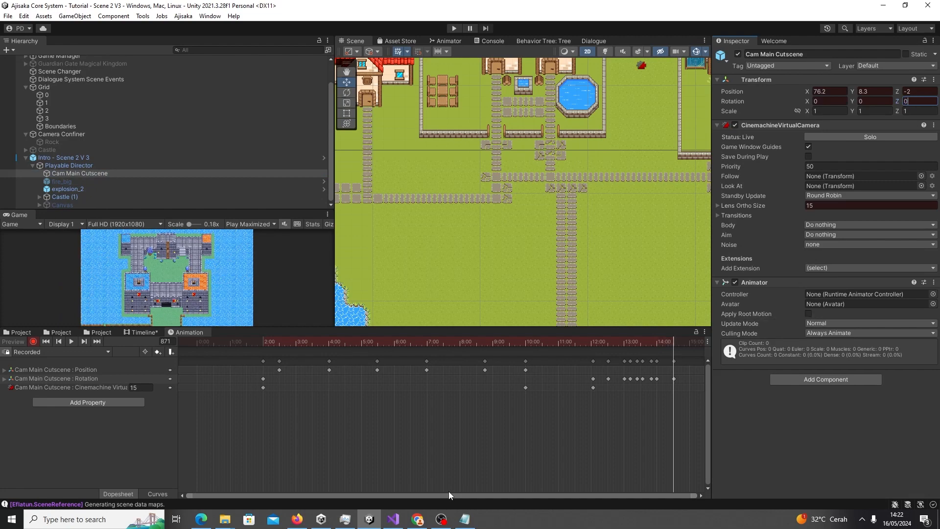
- Set the Cam Main Cutscene's orthographic size to 7 at frame 121 of its animation
left_click(617, 342)
left_click_drag(618, 342, 259, 370)
left_click(79, 181)
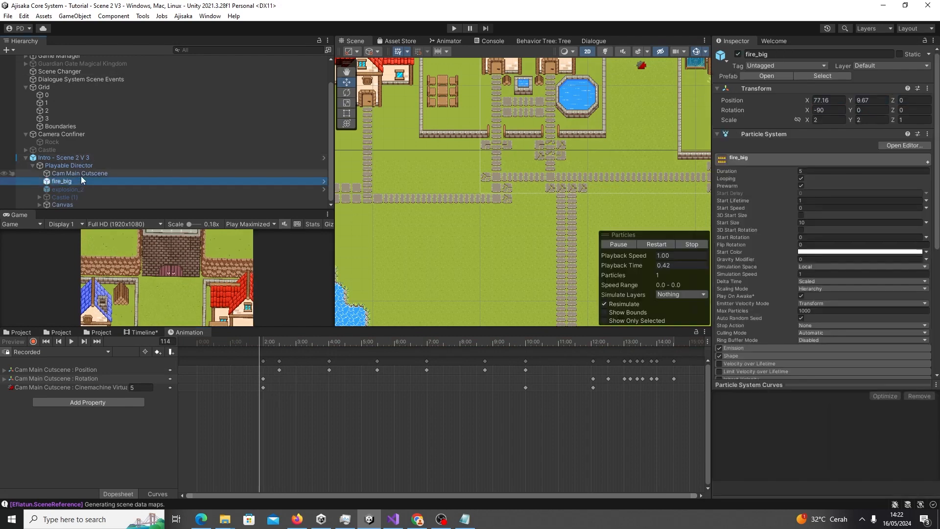
left_click(80, 174)
left_click(265, 341)
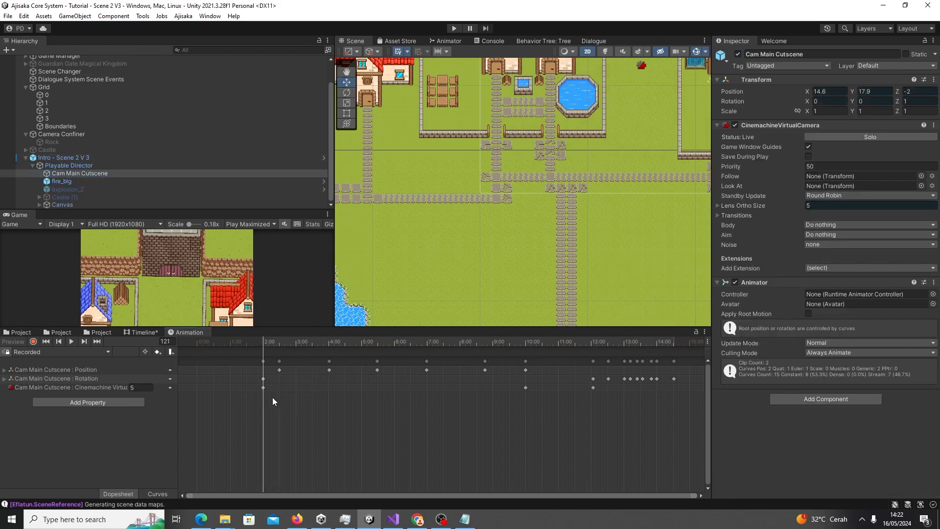
left_click(263, 388)
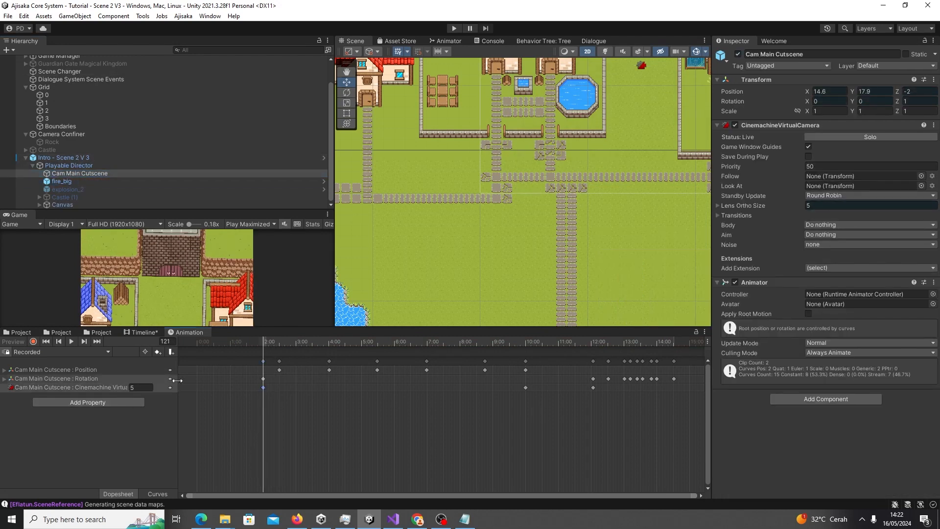
left_click_drag(177, 381, 262, 387)
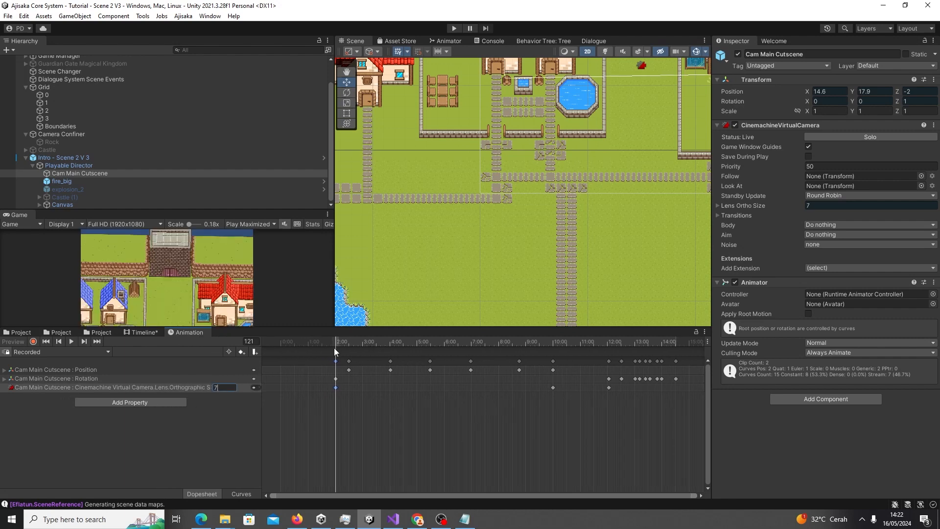
- Set the Cam Main Cutscene's orthographic size keyframe at frame 600 to 7
left_click_drag(334, 347, 550, 343)
left_click(553, 387)
scroll(562, 378, "up", 3)
scroll(560, 393, "up", 8)
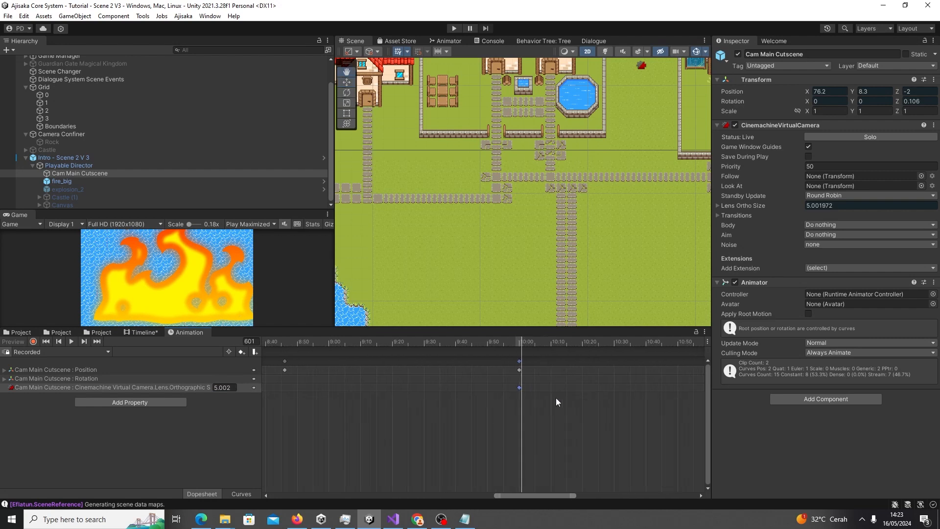
left_click_drag(431, 346, 422, 342)
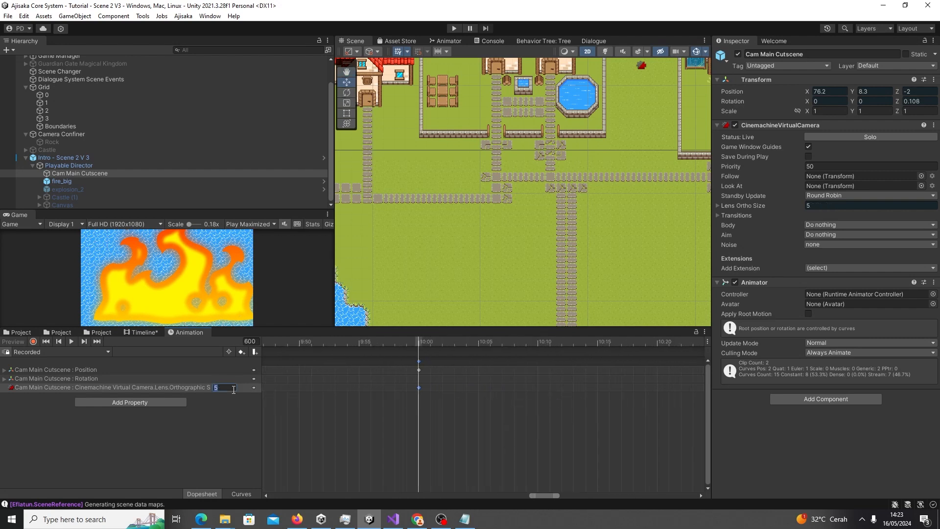
type("7")
scroll(351, 424, "down", 4)
left_click_drag(537, 497, 345, 512)
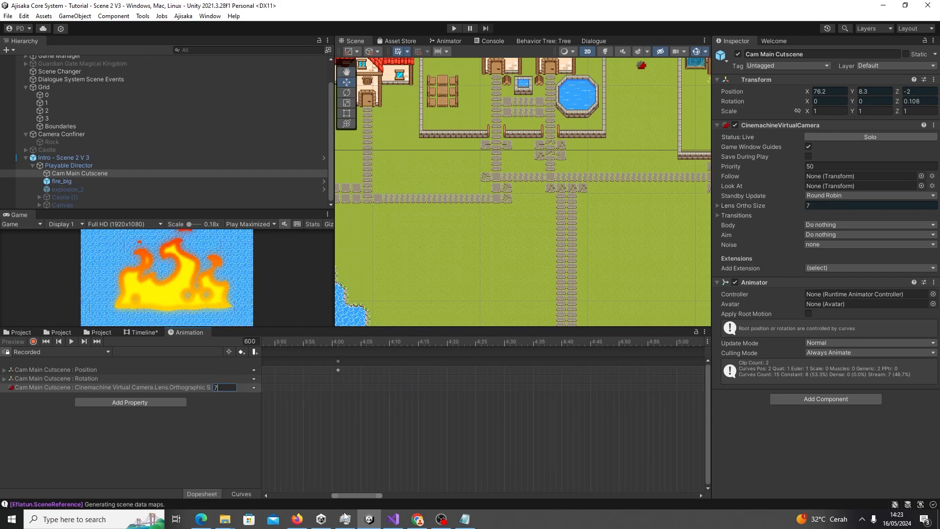
- Play the cutscene timeline from the start to check the opening camera shot
left_click(152, 333)
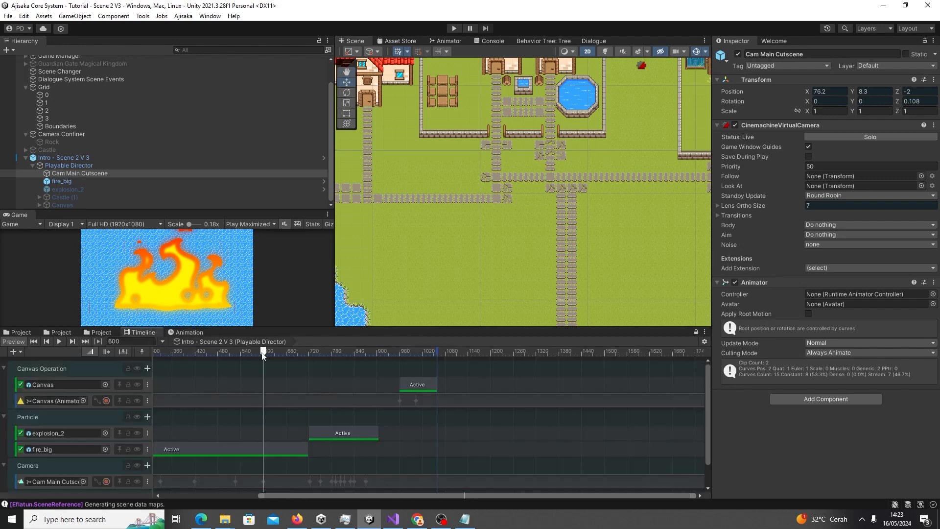
left_click_drag(262, 355, 73, 365)
scroll(309, 417, "down", 6)
left_click_drag(166, 351, 156, 351)
key("space")
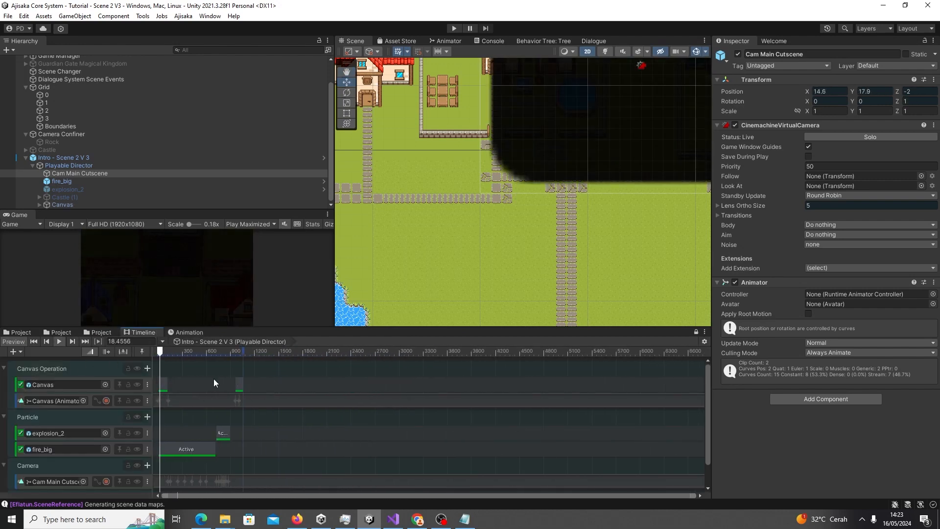
- Examine the Main Camera's framing of the castle gate and village around frame 134 of the timeline
scroll(71, 69, "up", 2)
left_click(71, 67)
left_click_drag(174, 351, 149, 353)
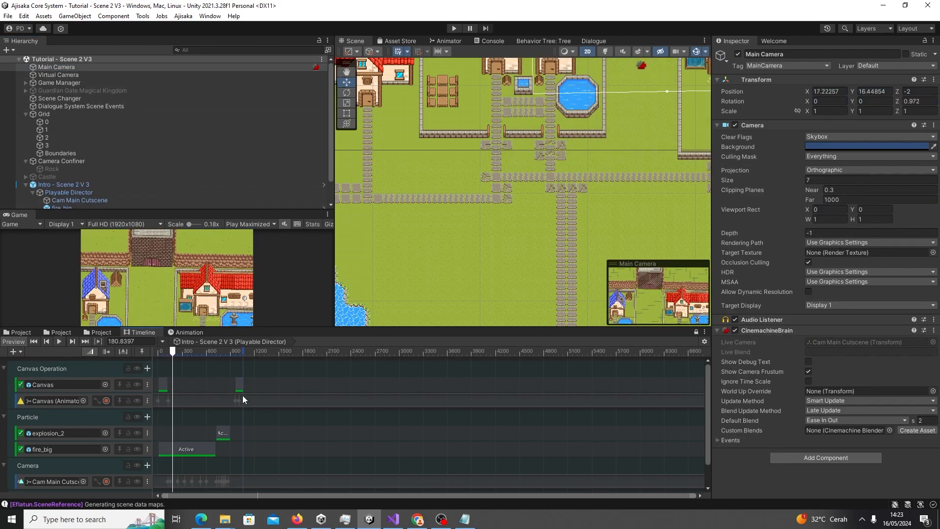
left_click_drag(174, 355, 171, 361)
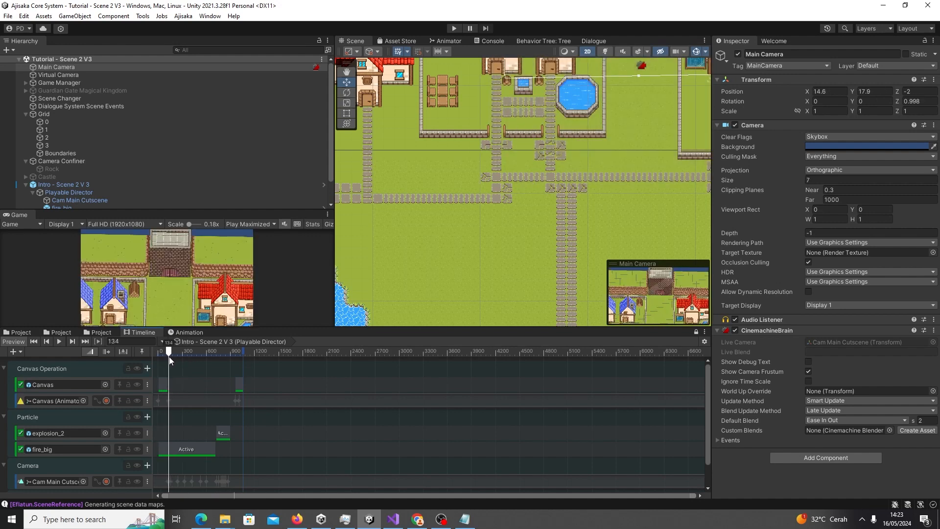
scroll(483, 165, "down", 3)
middle_click_drag(506, 141, 440, 213)
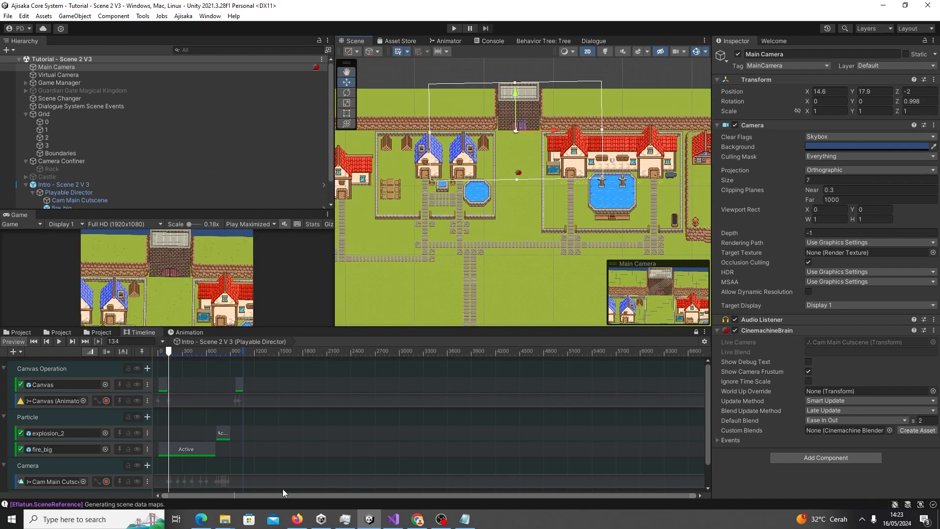
scroll(694, 422, "down", 1)
scroll(707, 428, "down", 3)
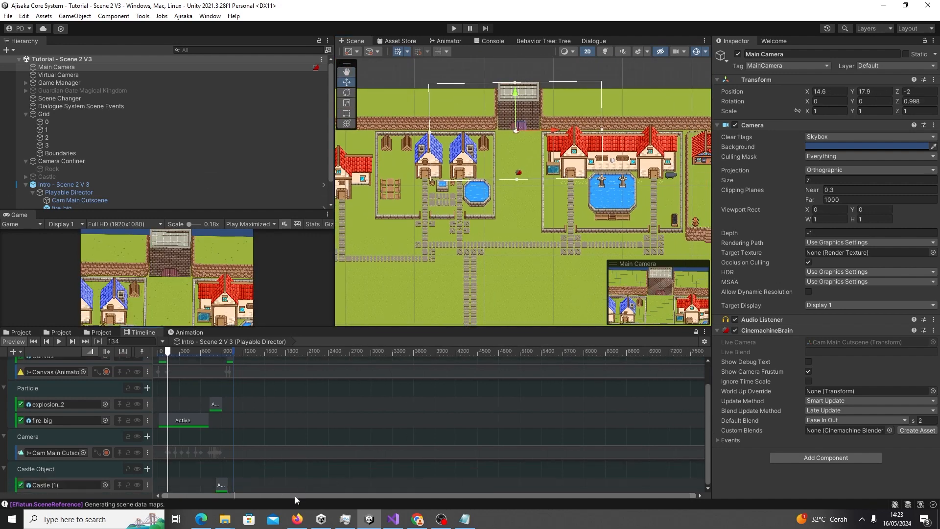
- In the Cam Main Cutscene animation, delete the extra orthographic size keyframe at 2:01 and set the one at 2:00 to 7
double_click(190, 453)
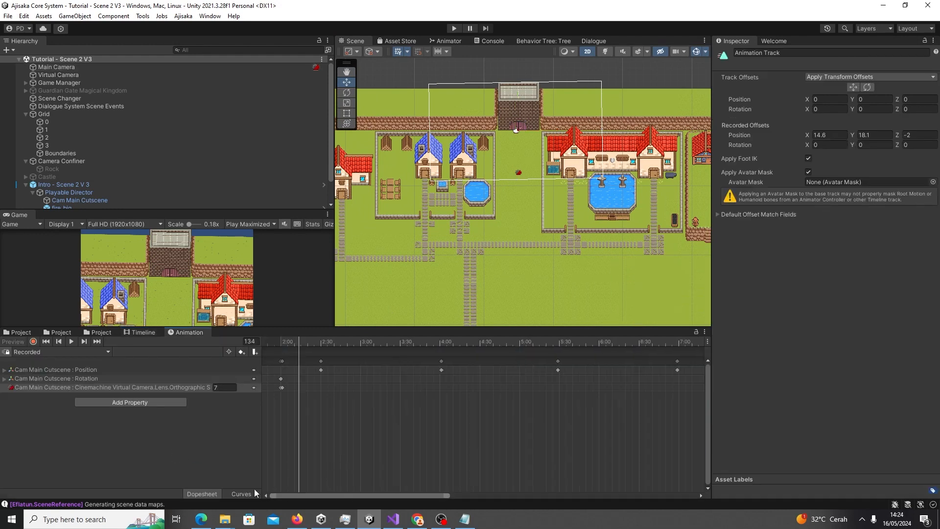
left_click_drag(281, 339, 285, 340)
scroll(281, 368, "up", 10)
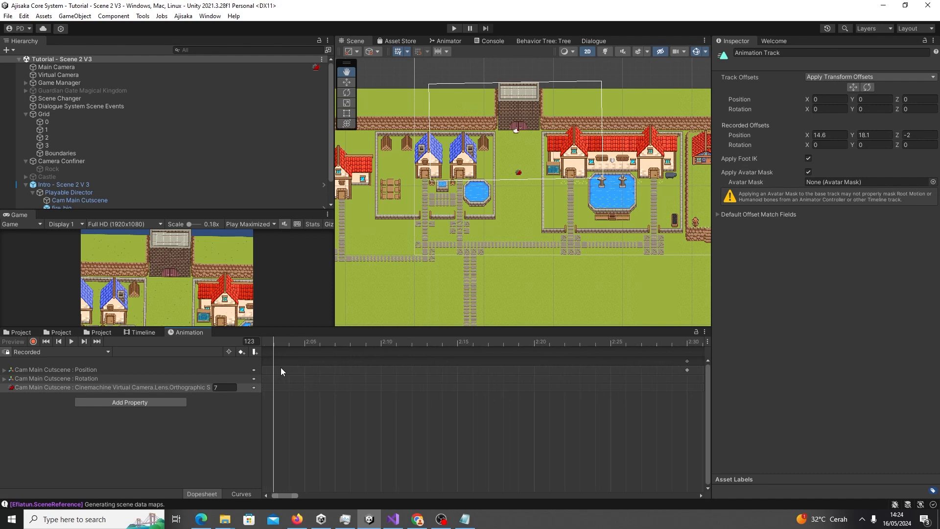
scroll(281, 367, "up", 8)
left_click_drag(281, 495, 274, 495)
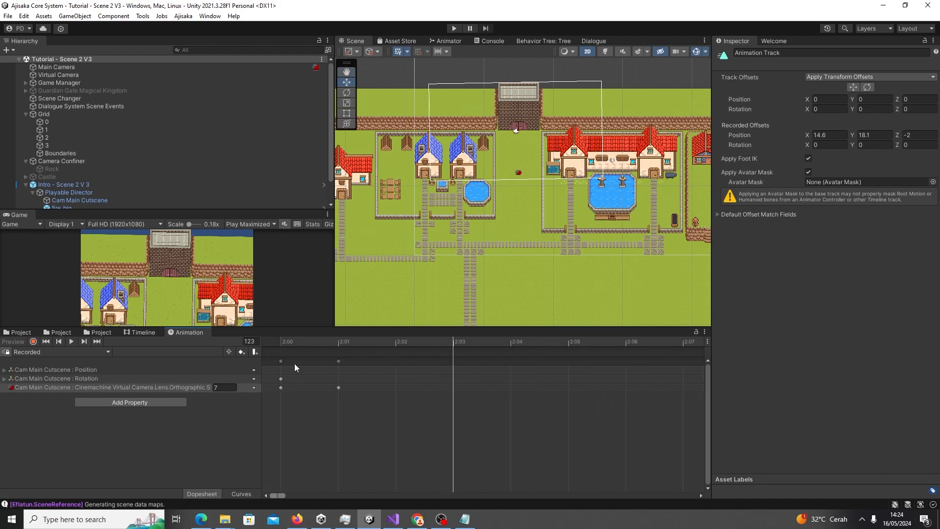
left_click(283, 339)
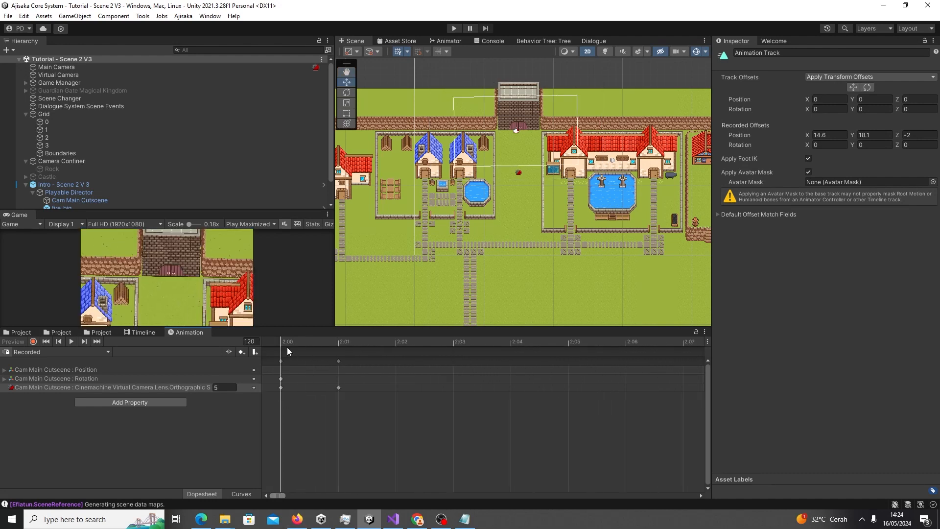
left_click(339, 360)
key("Delete")
left_click_drag(281, 338, 457, 348)
type("7")
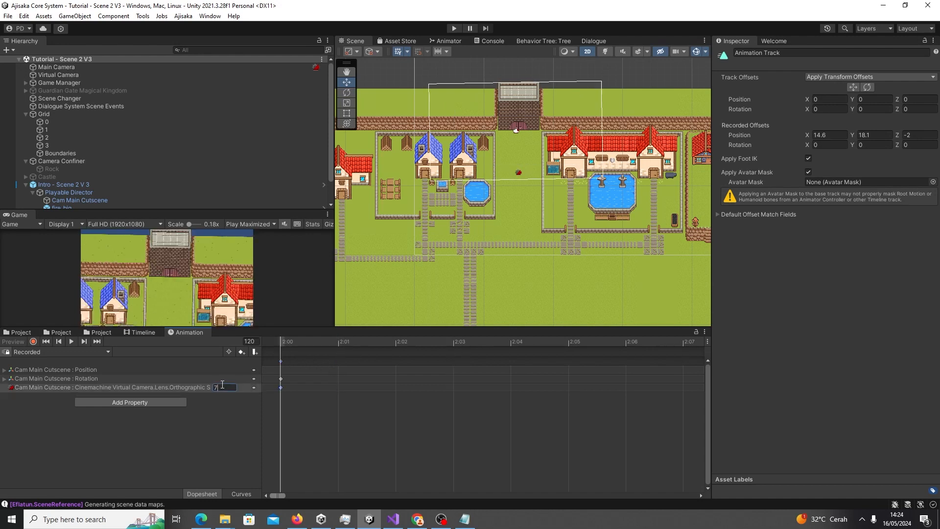
- Lower the camera's opening position by setting Position.y to -1.5 at frame 120
left_click(6, 371)
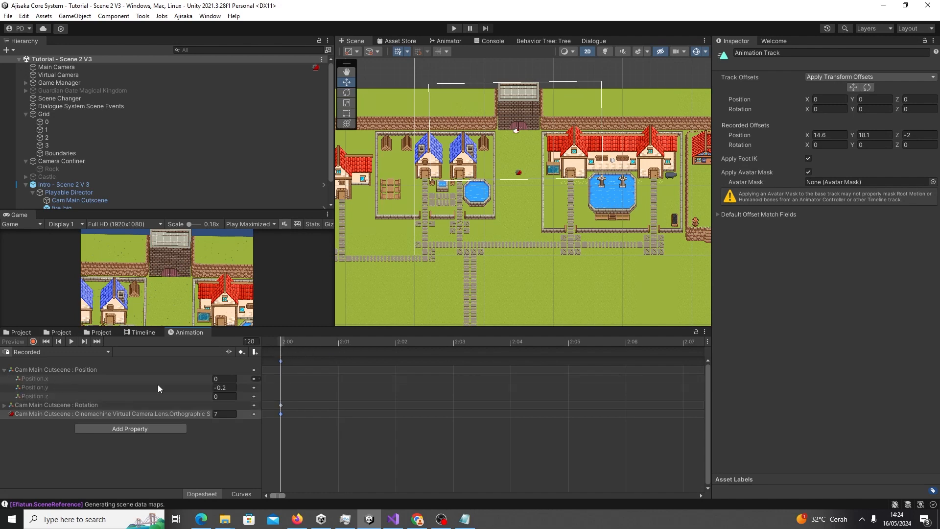
left_click_drag(206, 389, 186, 390)
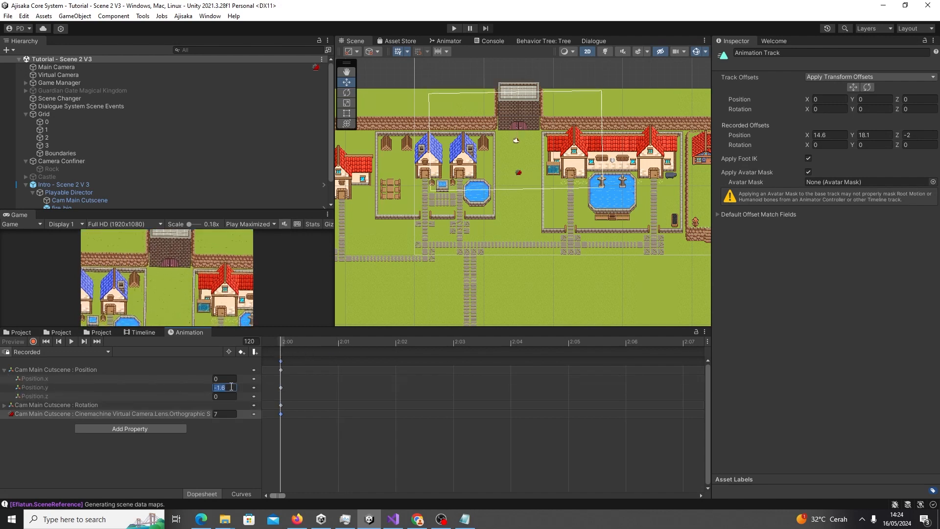
type("-1.5")
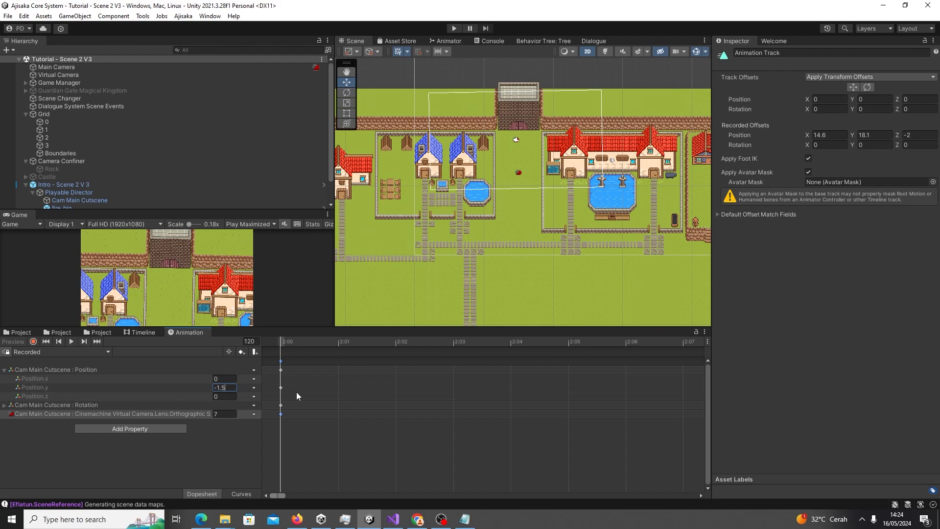
- Replay the cutscene timeline from frame 0 to check the lowered opening shot
left_click(142, 332)
left_click_drag(167, 351, 131, 348)
key("space")
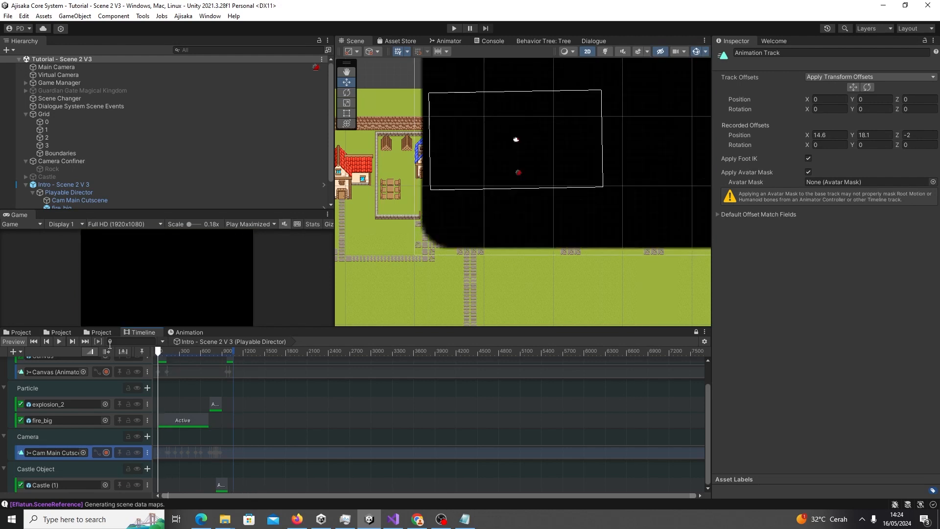
- Set the Cam Main Cutscene's Position.y keyframe at 2:30 to -1.5
left_click(195, 333)
scroll(345, 401, "down", 2)
left_click(278, 341)
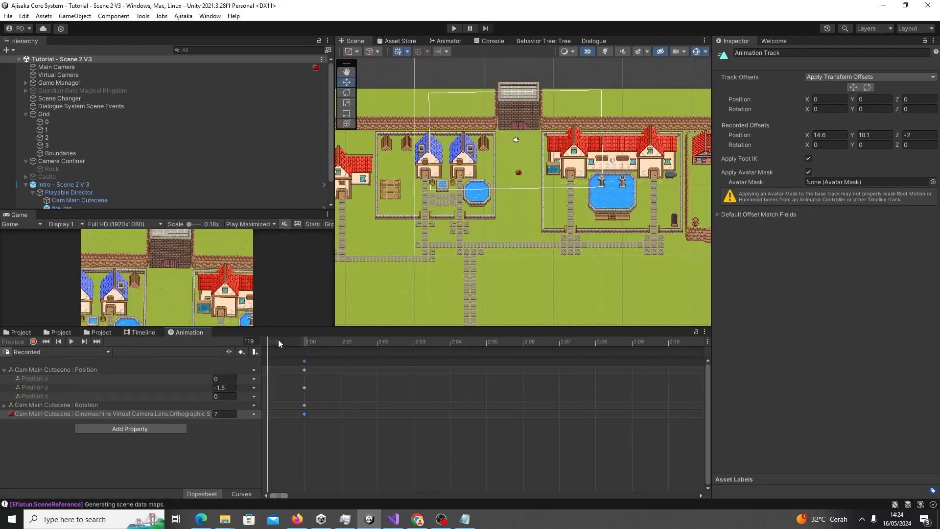
left_click_drag(392, 343, 568, 344)
scroll(568, 345, "down", 1)
left_click_drag(278, 495, 298, 495)
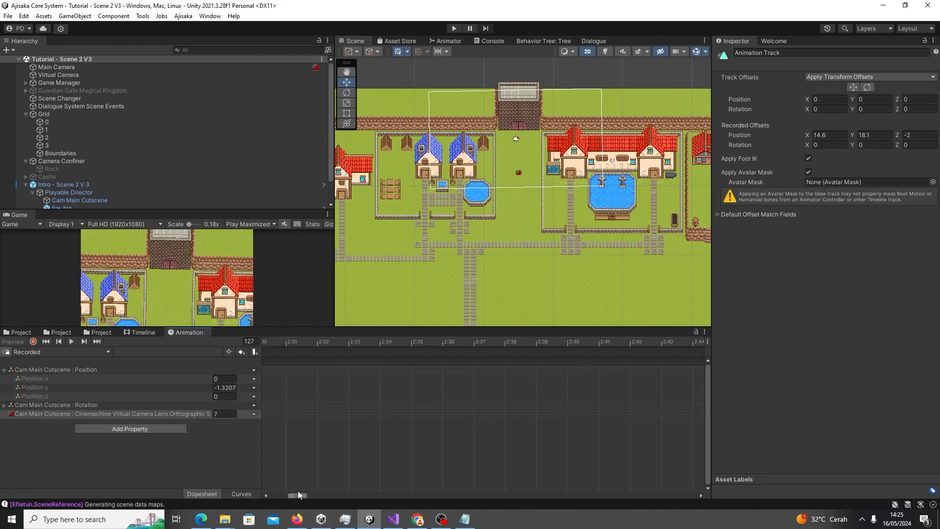
key("space")
scroll(533, 421, "down", 3)
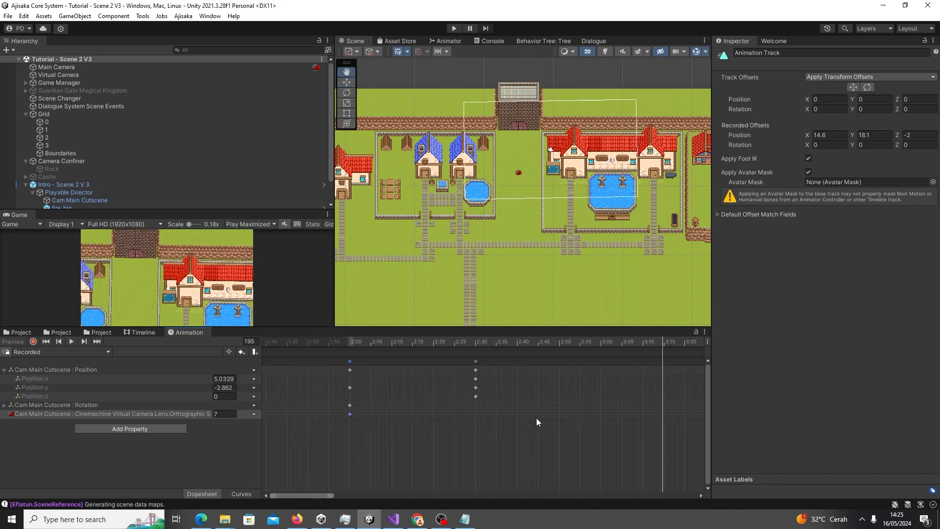
mouse_move(489, 341)
left_mouse_down()
mouse_move(421, 348)
mouse_move(491, 351)
left_mouse_up()
scroll(495, 361, "up", 8)
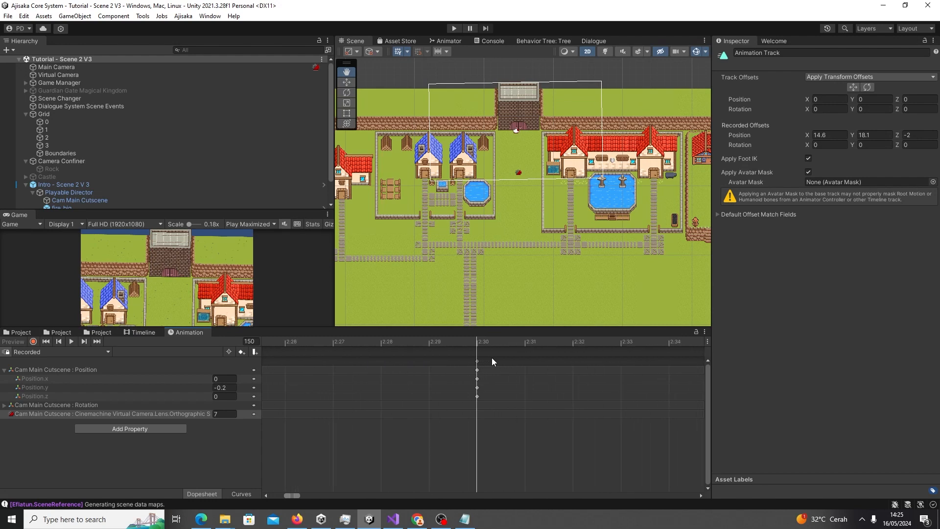
scroll(491, 362, "up", 2)
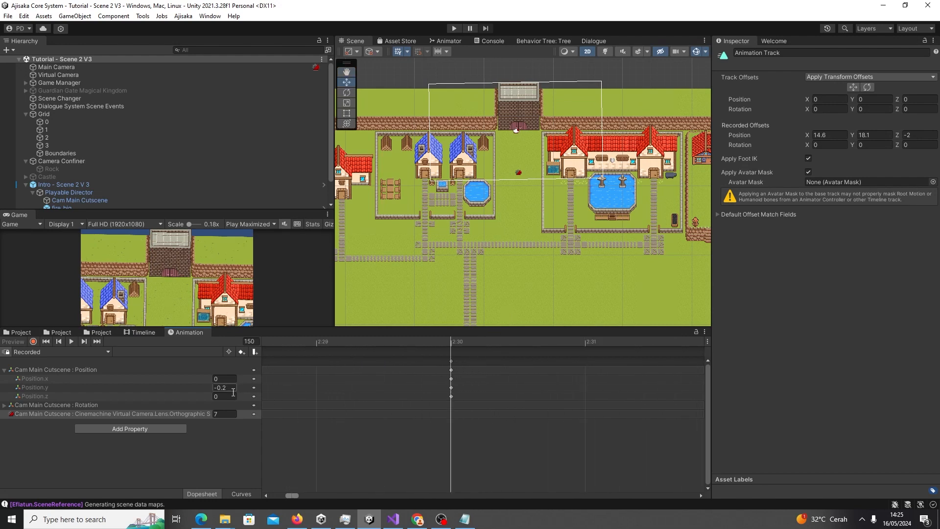
type("-1.5")
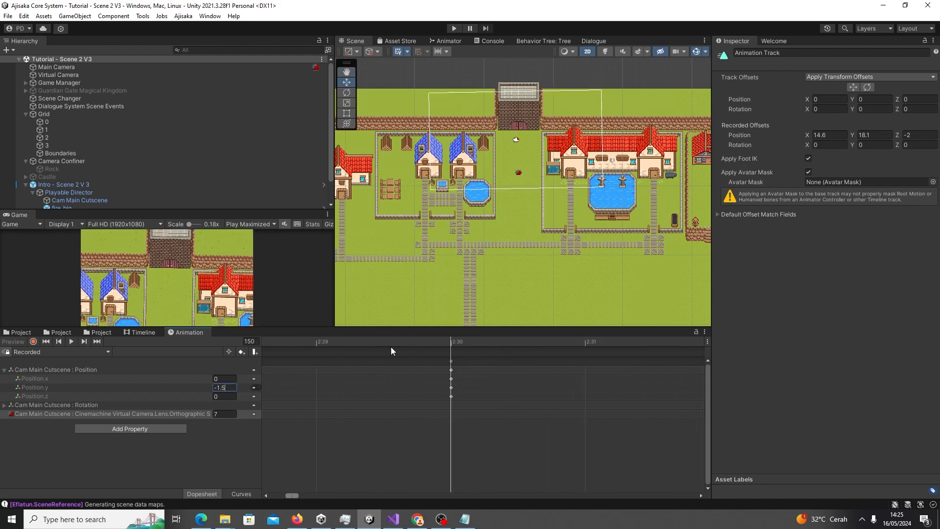
- Play back the Cam Main Cutscene animation and inspect the explosion_2 and fire_big effects in the scene
left_click(69, 341)
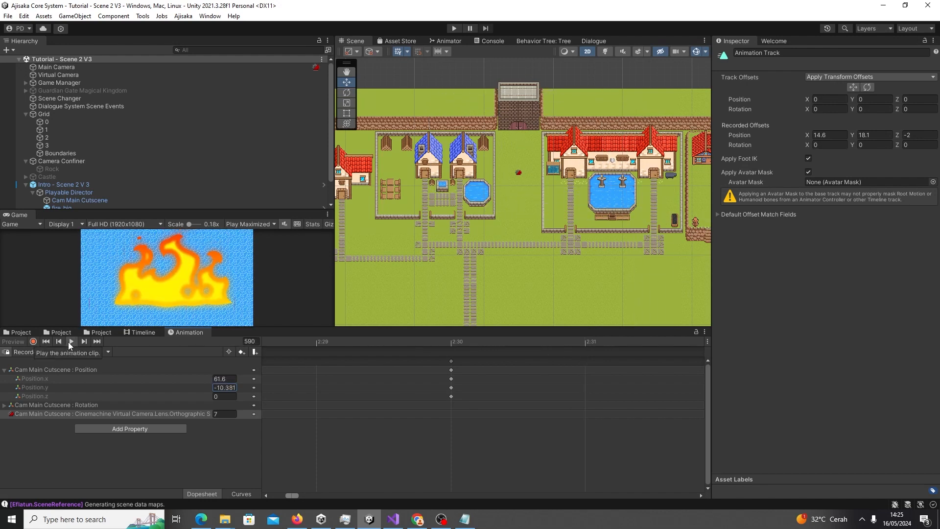
scroll(145, 171, "down", 2)
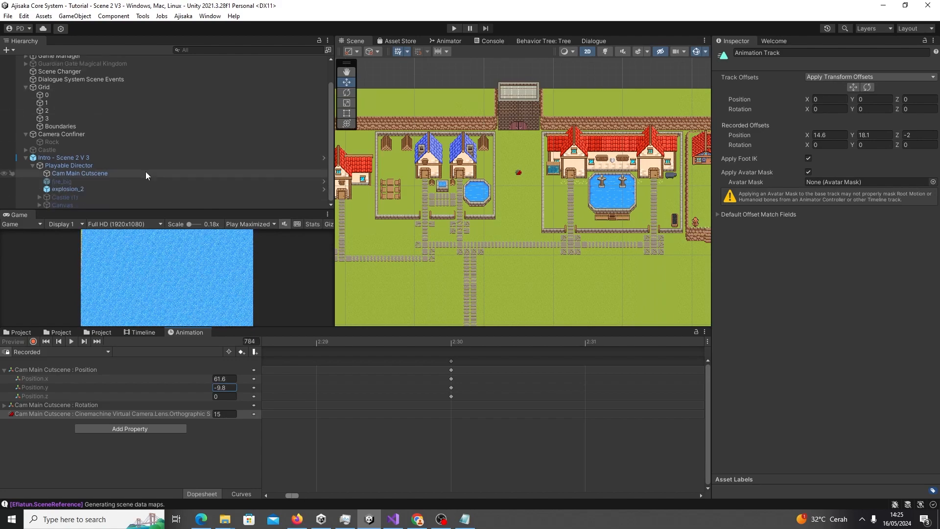
left_click(147, 181)
left_click(153, 189)
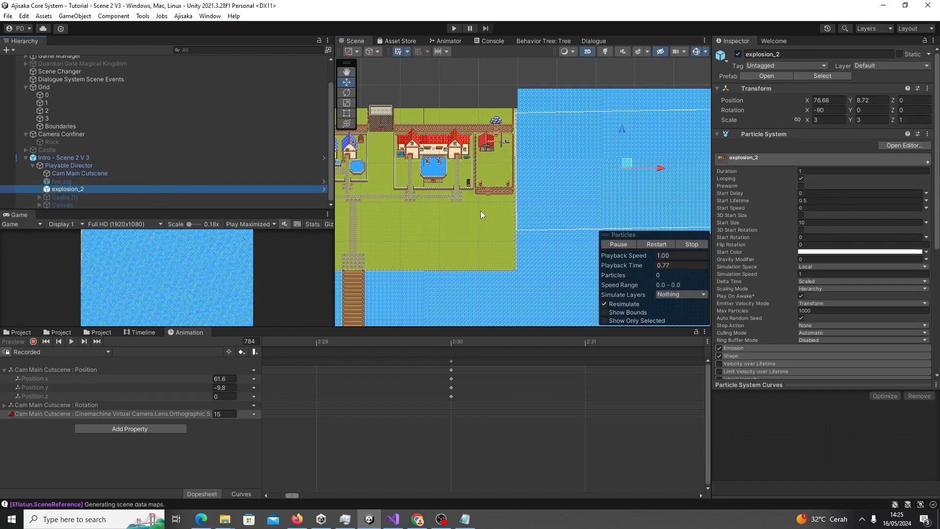
key("f")
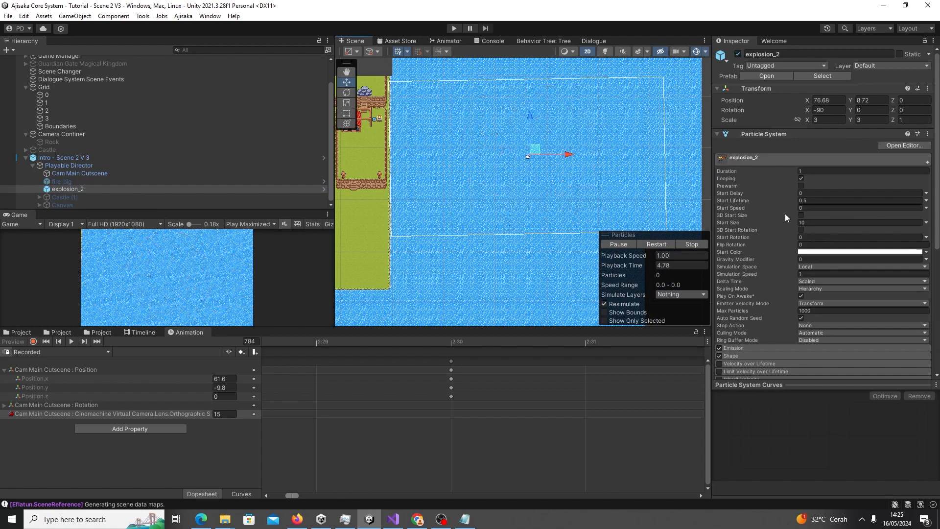
left_click(59, 181)
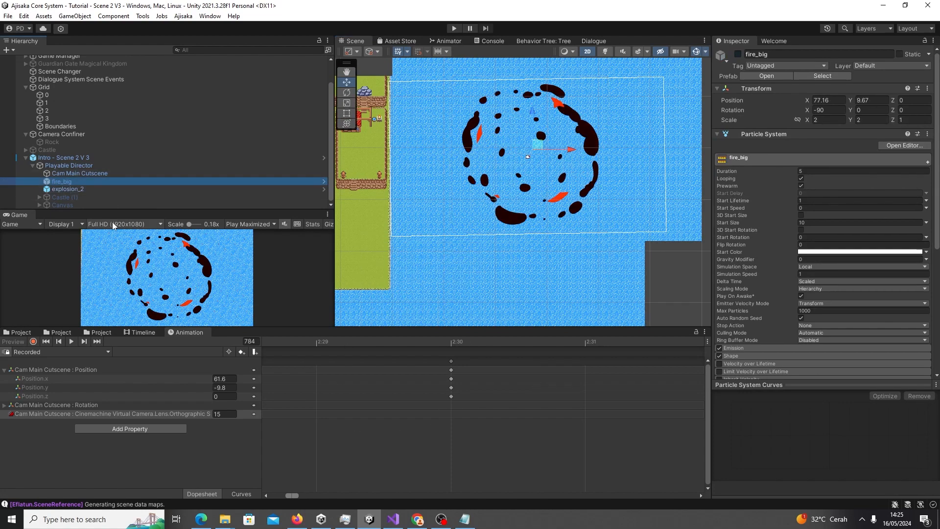
left_click(72, 342)
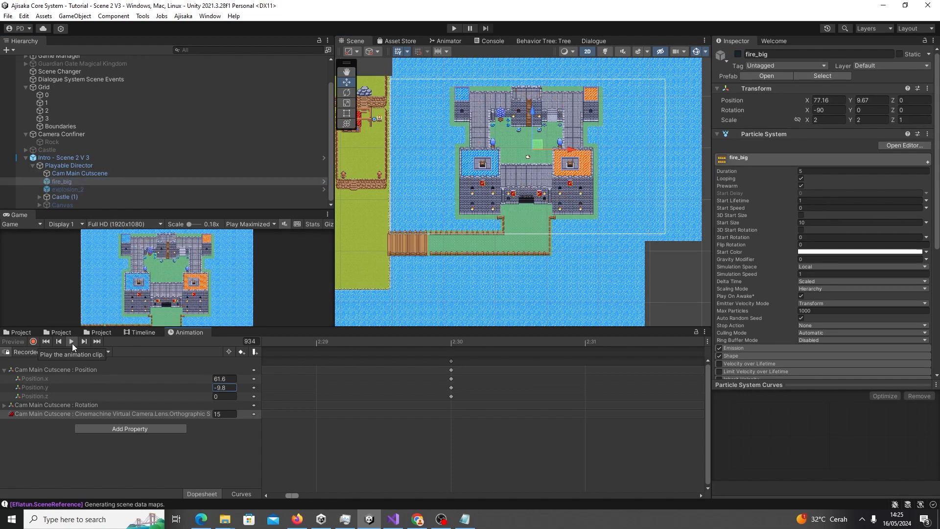
- Apply all overrides to the Intro - Scene 2 V 3 prefab and deactivate the object in the scene
left_click(63, 157)
left_click(891, 76)
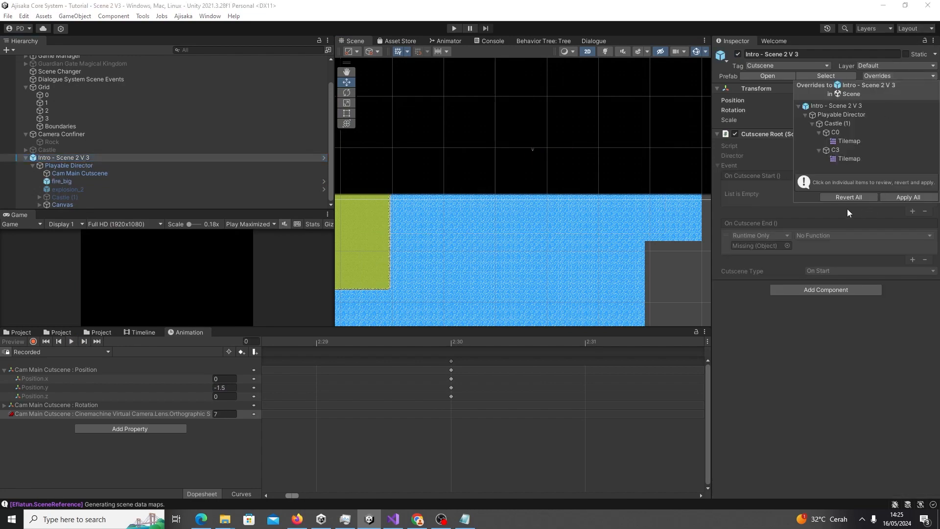
left_click(907, 198)
left_click(70, 159)
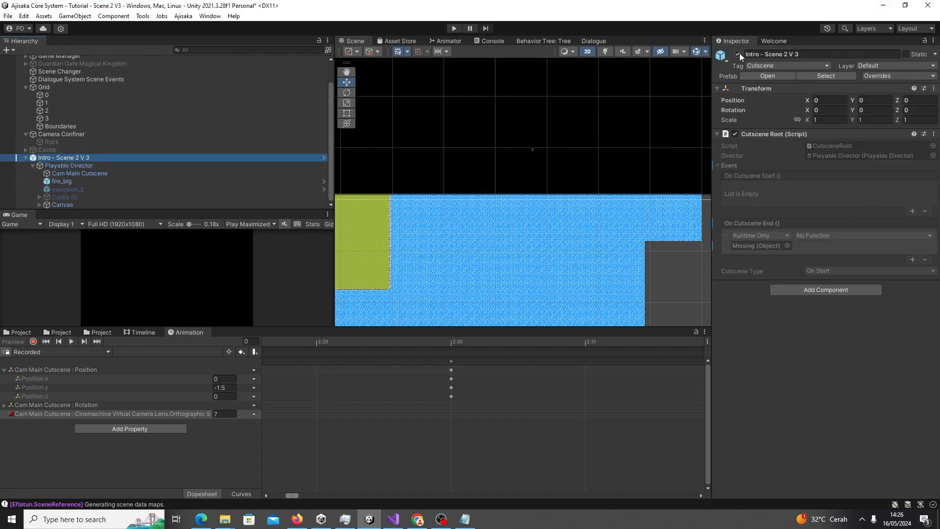
- Play-test the intro cutscene through to player movement, noting in Notepad "Gausa pake gelap diawal" during the run
key("ctrl+p")
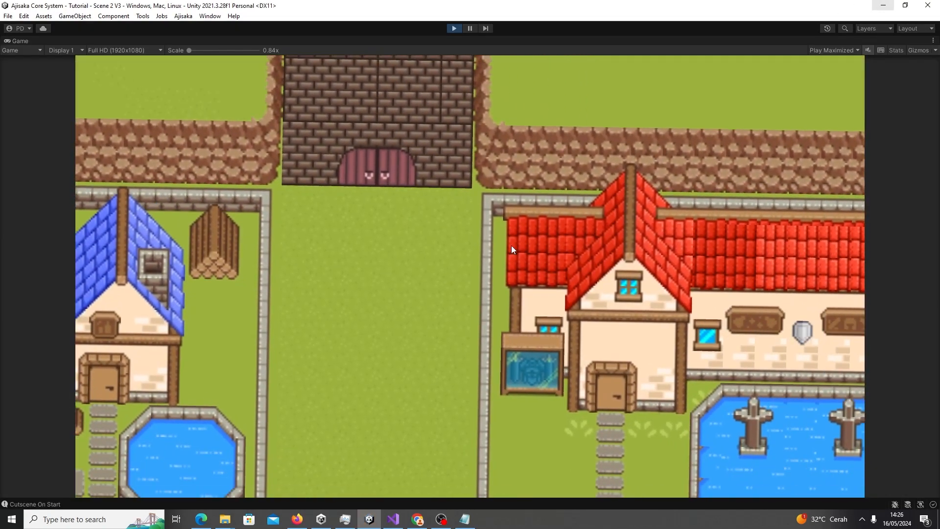
left_click(455, 28)
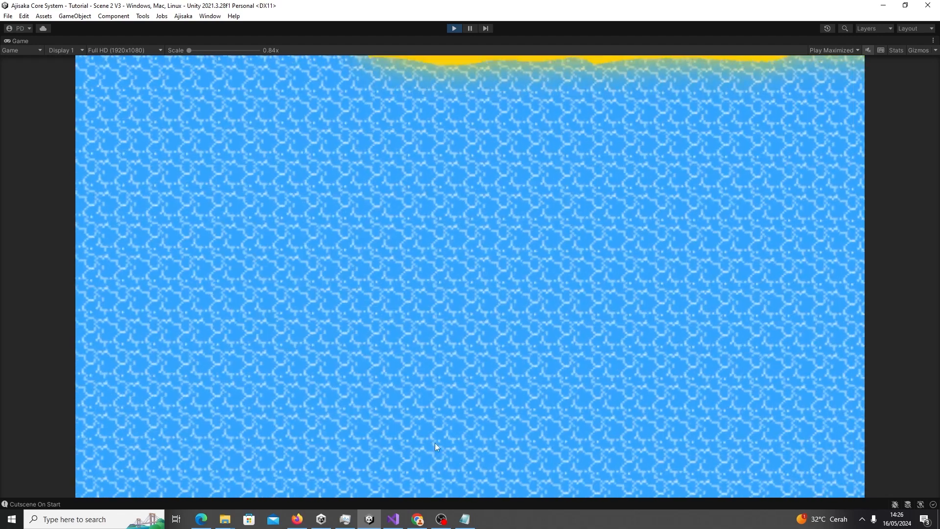
left_click(464, 519)
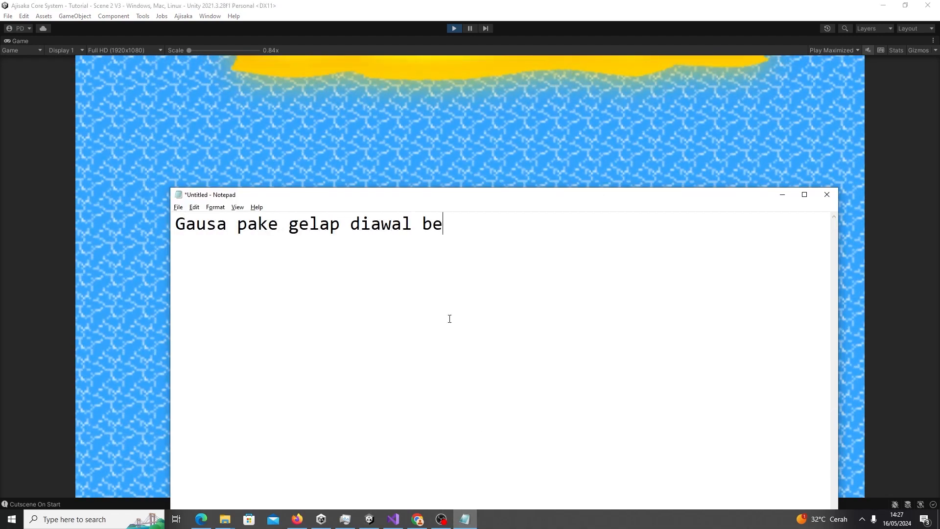
left_click(486, 145)
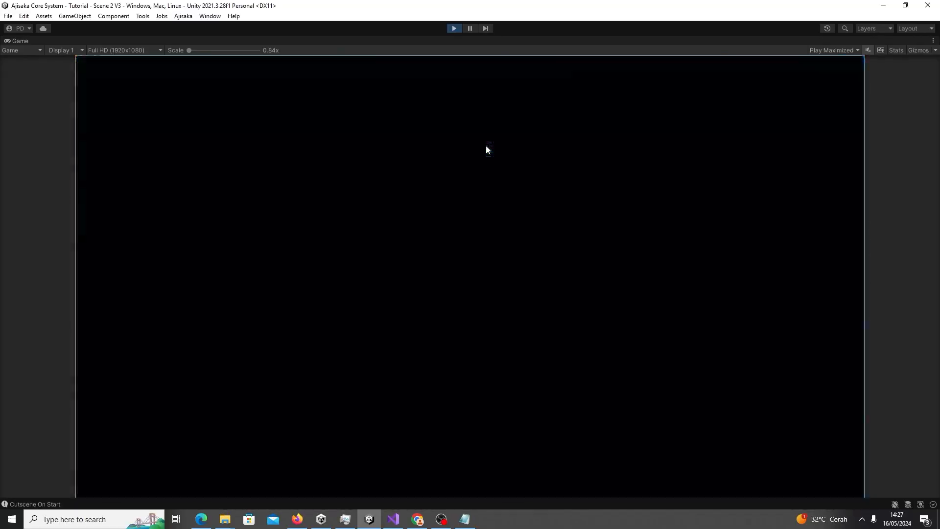
key("s")
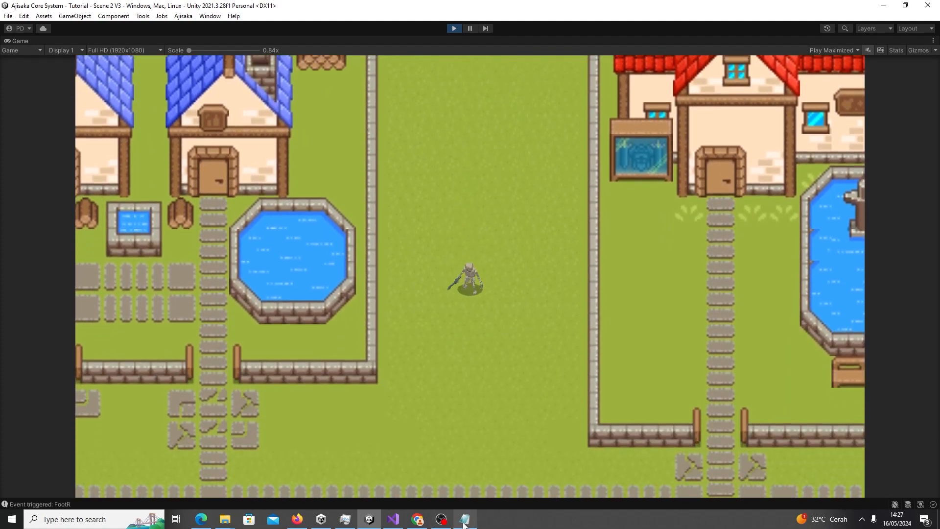
- Replace the Notepad note with one beginning "Hehe,", minimise Notepad and end the play test in Unity
left_click(464, 519)
key("ctrl+a")
type("Hehe,")
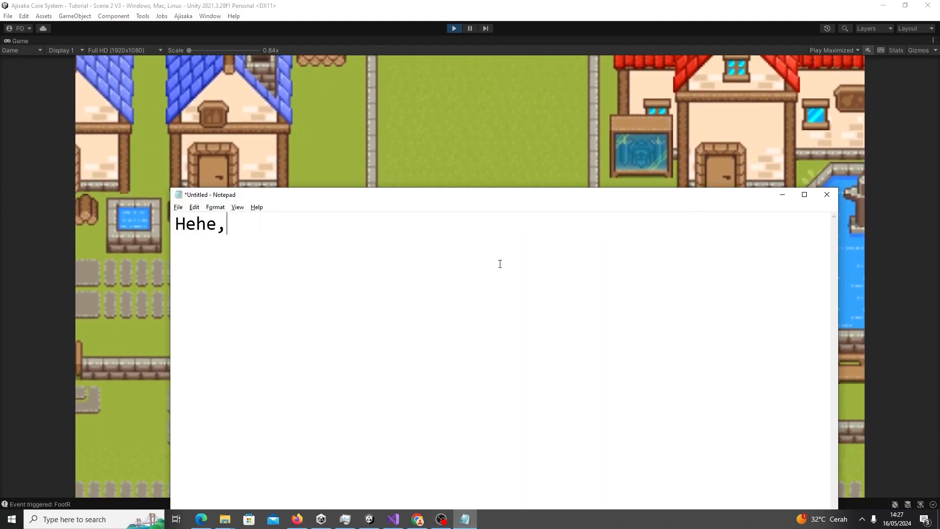
left_click(782, 194)
key("ctrl+p")
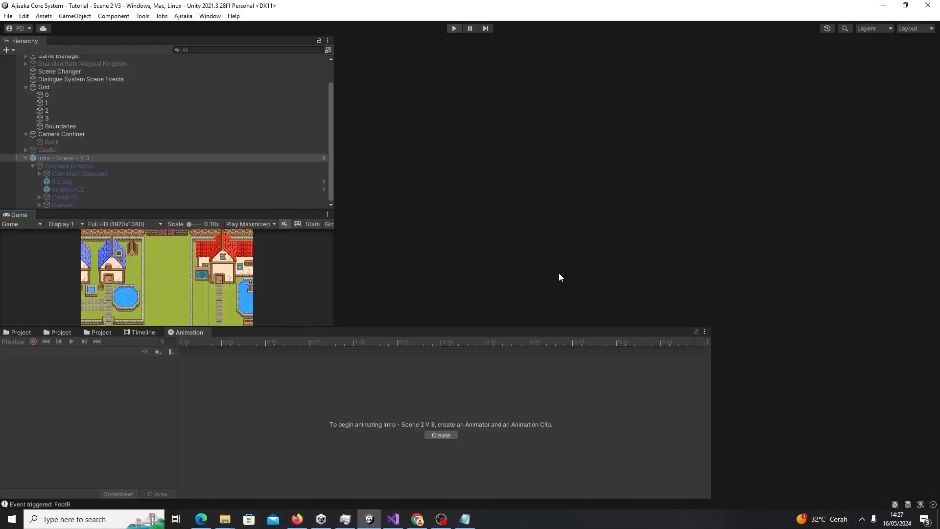
- Move the Game Manager's Point Zero spawn point straight down to about Y 11.78, level with the virtual camera
scroll(98, 147, "up", 2)
left_click(88, 85)
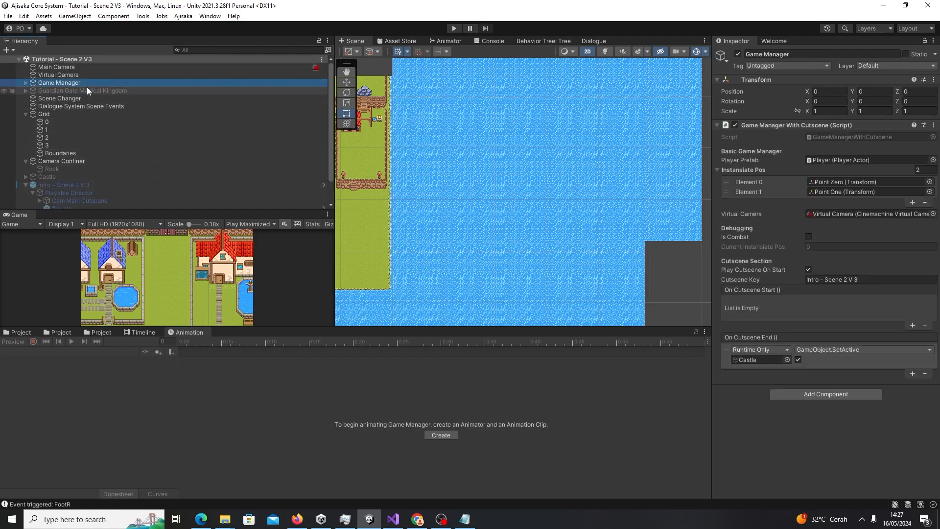
double_click(80, 77)
left_click(83, 84)
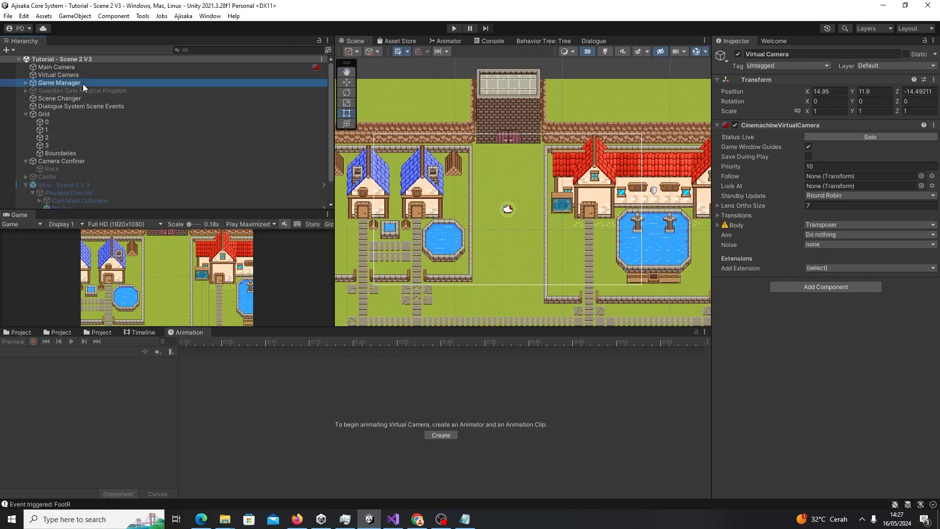
left_click(26, 82)
left_click(60, 90)
key("w")
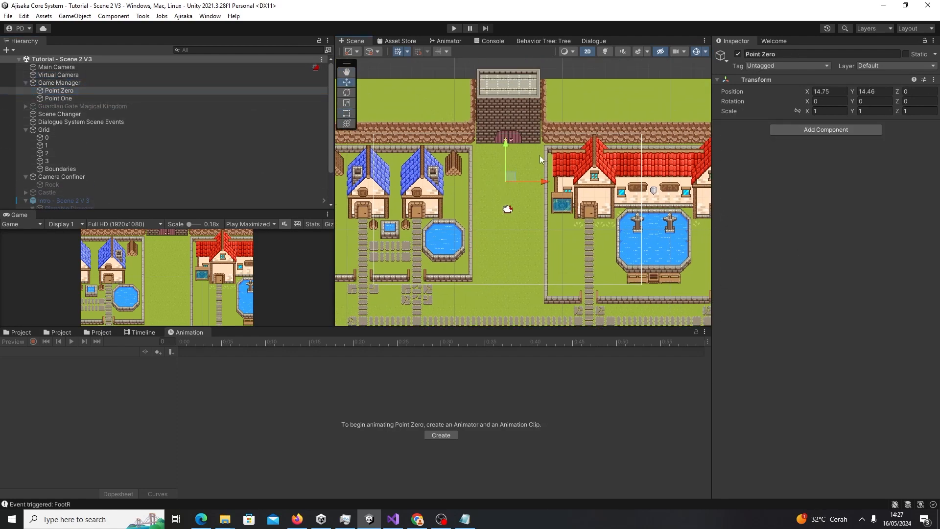
left_click_drag(505, 140, 506, 169)
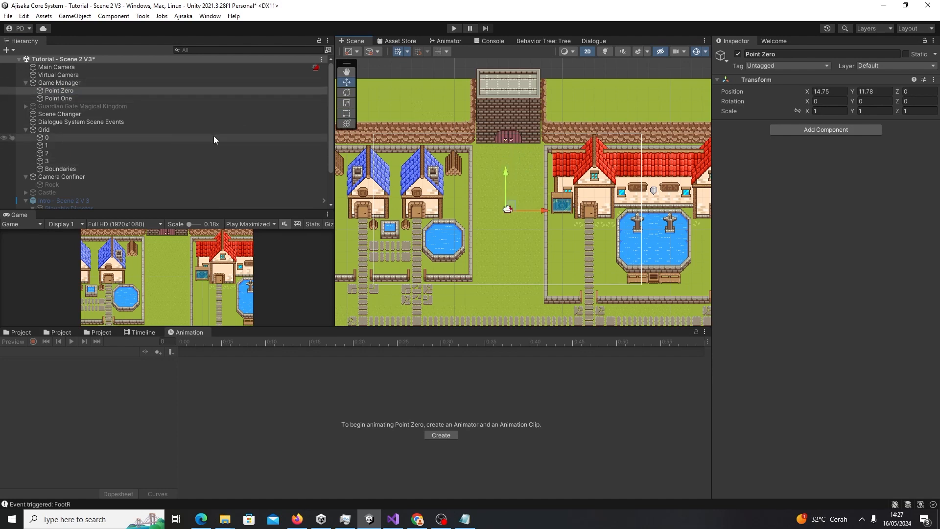
- Show the timeline of the Playable Director in Intro - Scene 2 V 3 and enlarge its area to fit all tracks
scroll(81, 147, "down", 3)
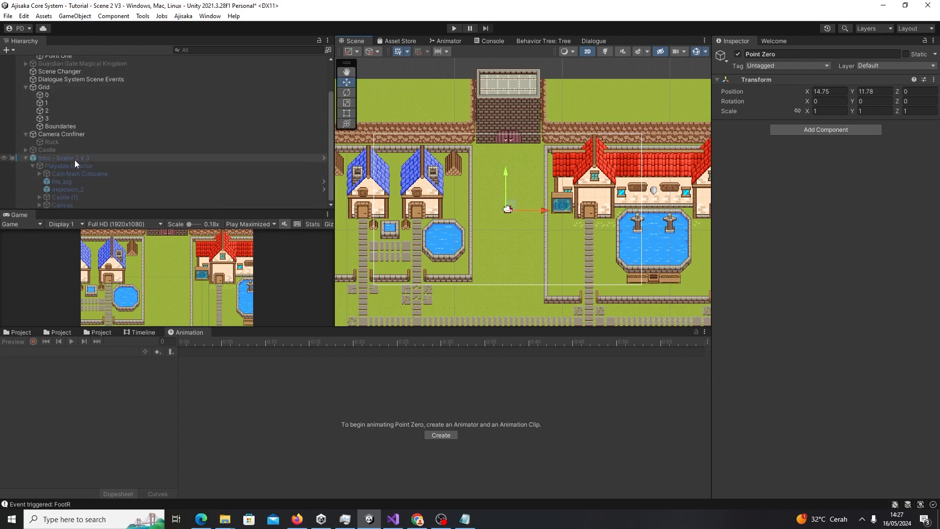
left_click(74, 159)
left_click(75, 165)
left_click(129, 333)
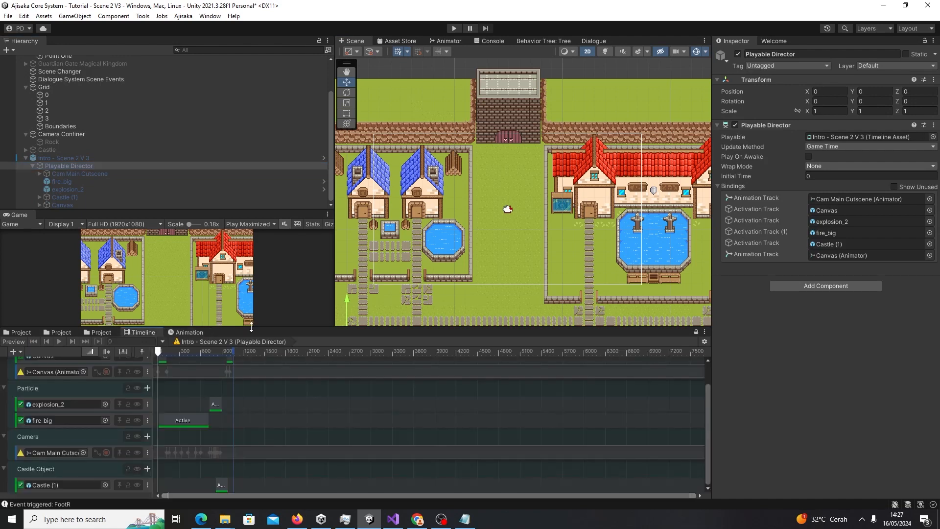
left_click_drag(146, 327, 147, 171)
scroll(254, 244, "up", 3)
left_click_drag(276, 494, 92, 466)
scroll(201, 221, "up", 3)
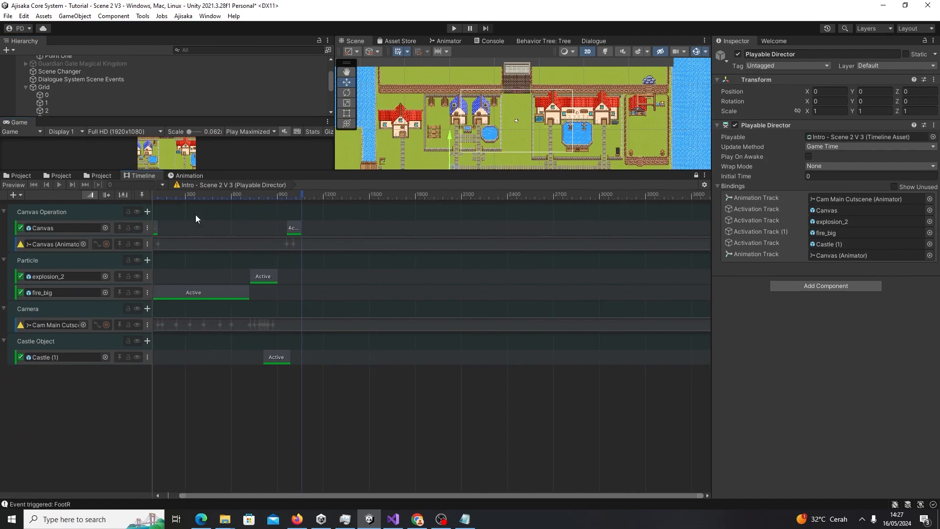
- Reactivate Intro - Scene 2 V 3 and lock the timeline view to its Playable Director
scroll(89, 94, "down", 3)
left_click(80, 66)
left_click(80, 72)
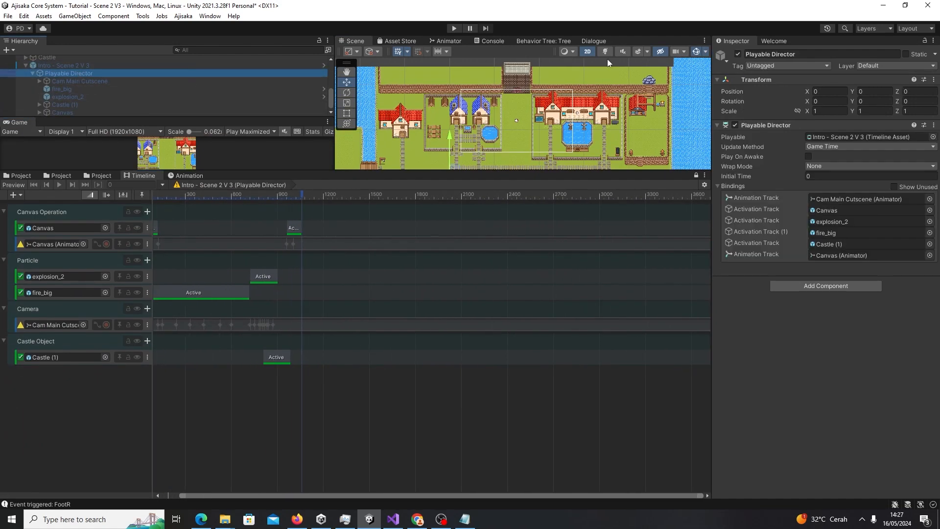
left_click(73, 65)
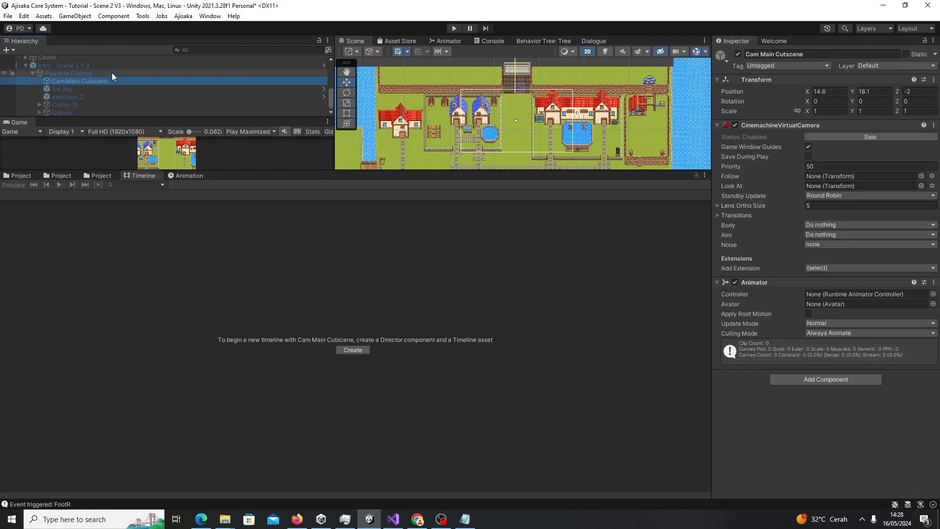
left_click(118, 73)
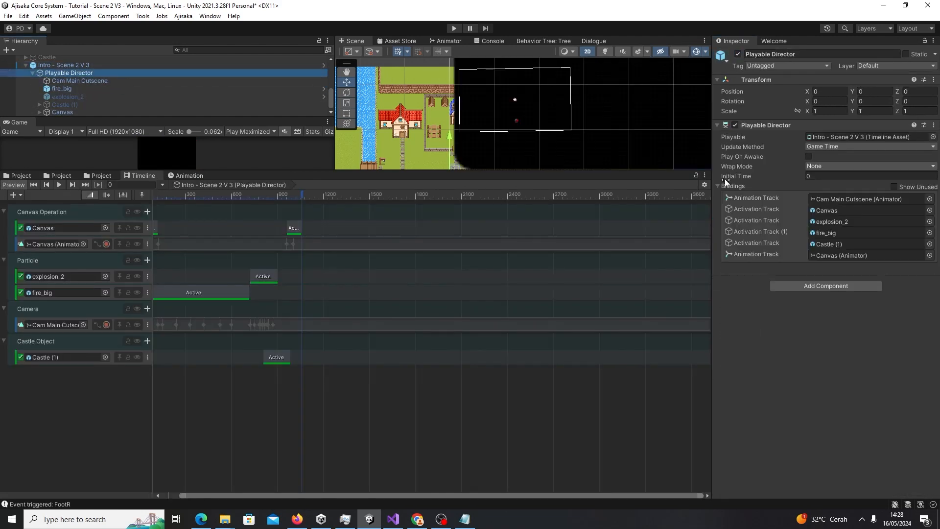
left_click(695, 175)
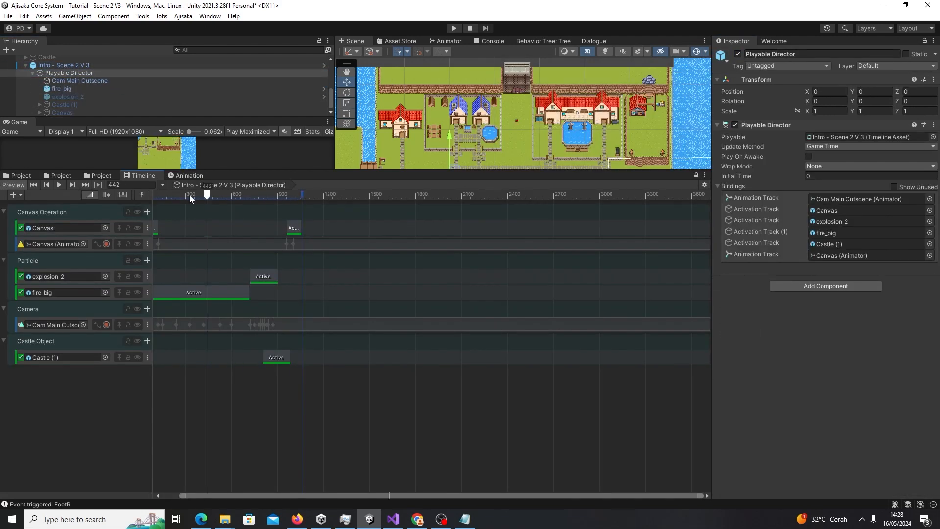
- Delete the opening Active clip from the Canvas activation track at the start of the timeline
left_click_drag(255, 495, 81, 480)
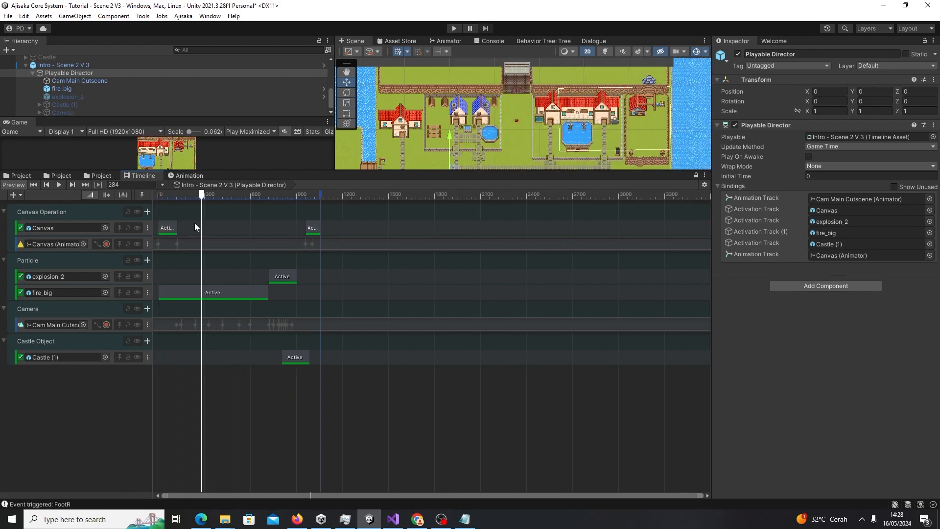
left_click(164, 228)
key("Delete")
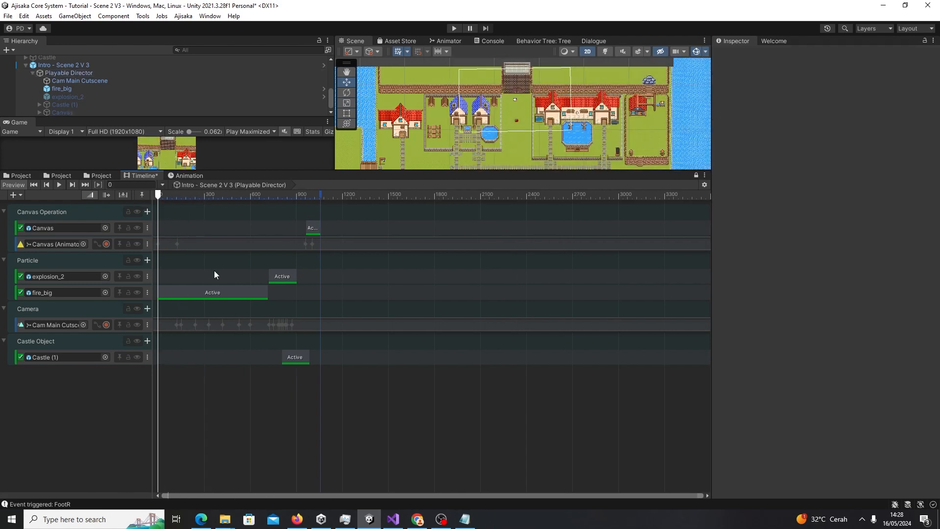
- Play and scrub the start of the timeline to check the camera's opening shot, with a larger scene and game preview
key("space")
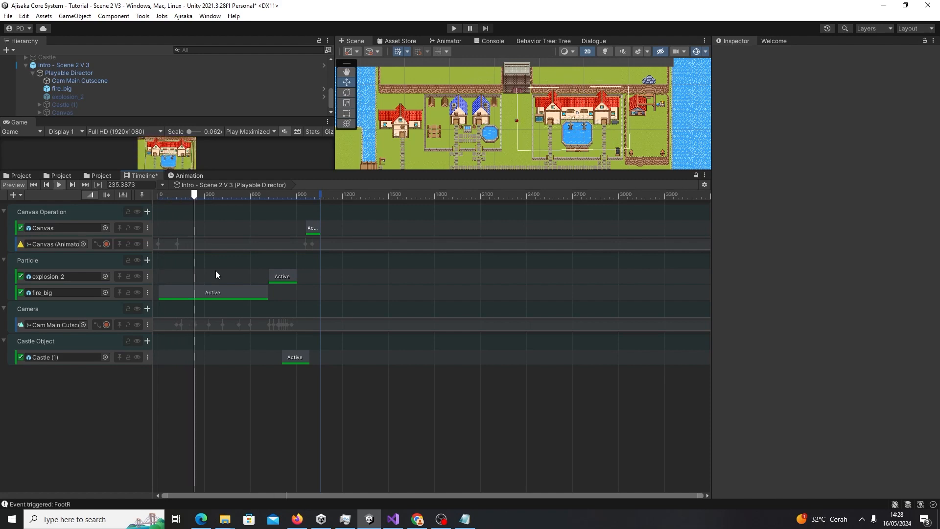
left_click_drag(195, 195, 155, 186)
left_click_drag(245, 170, 248, 260)
left_click(177, 281)
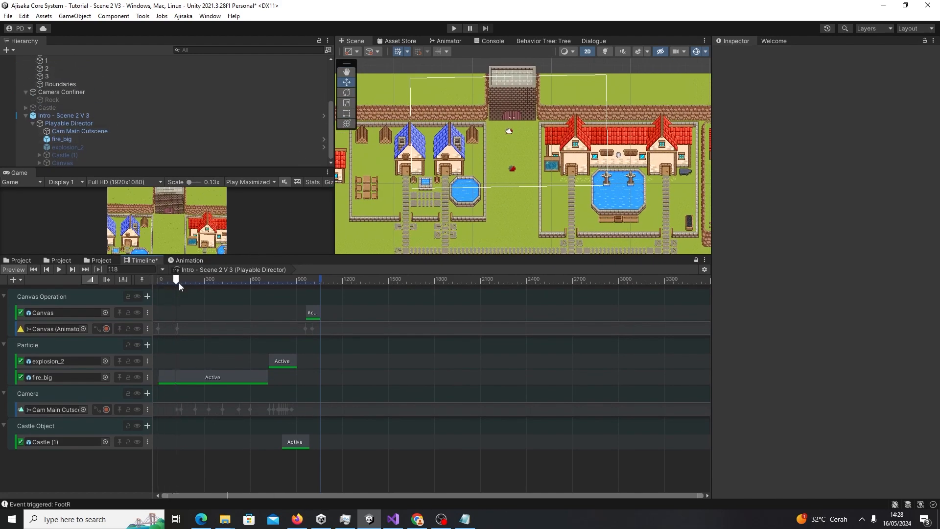
left_click_drag(178, 283, 128, 288)
- Record a Rotation Z value of 0 for Cam Main Cutscene at frame 0 of its camera animation
double_click(177, 409)
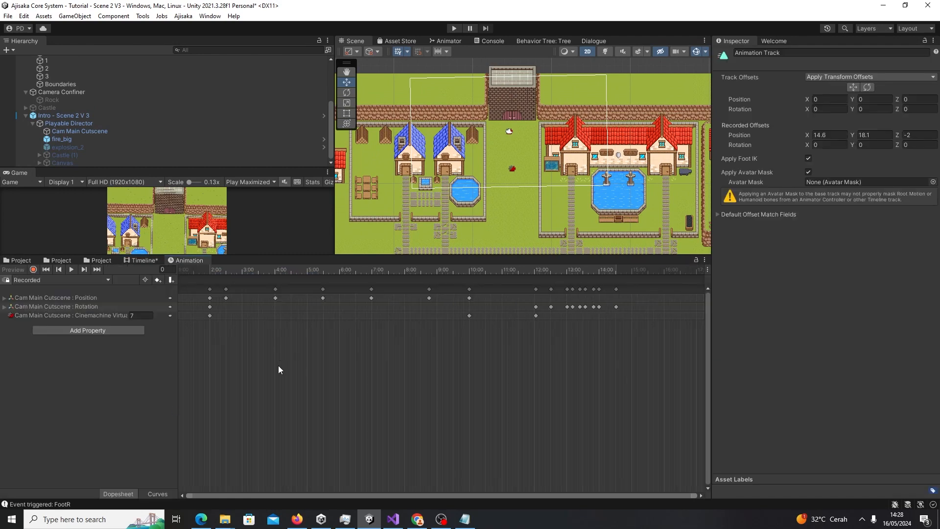
scroll(195, 485, "up", 3)
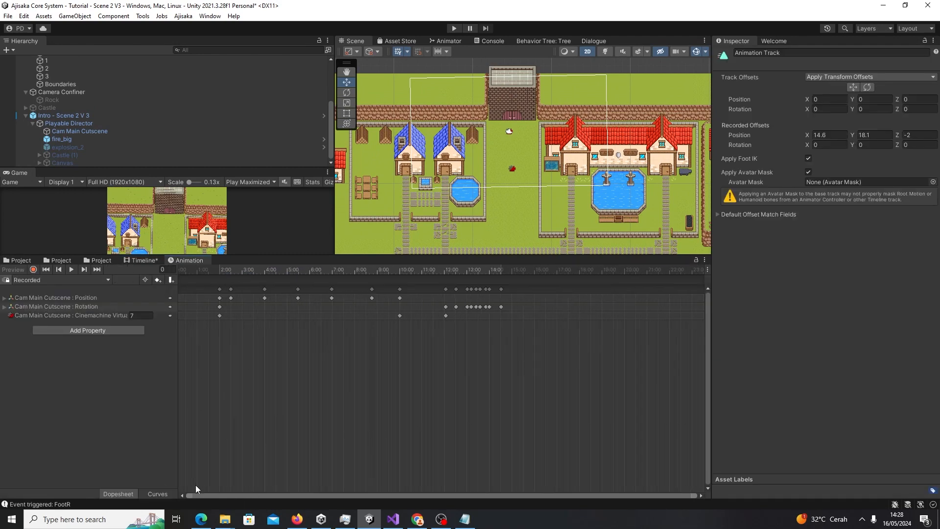
left_click(76, 131)
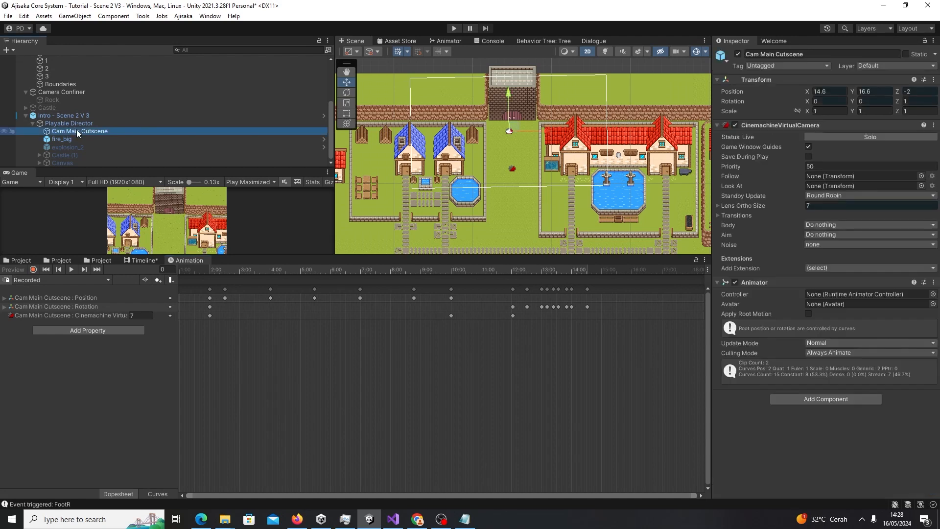
left_click(33, 269)
left_click(914, 102)
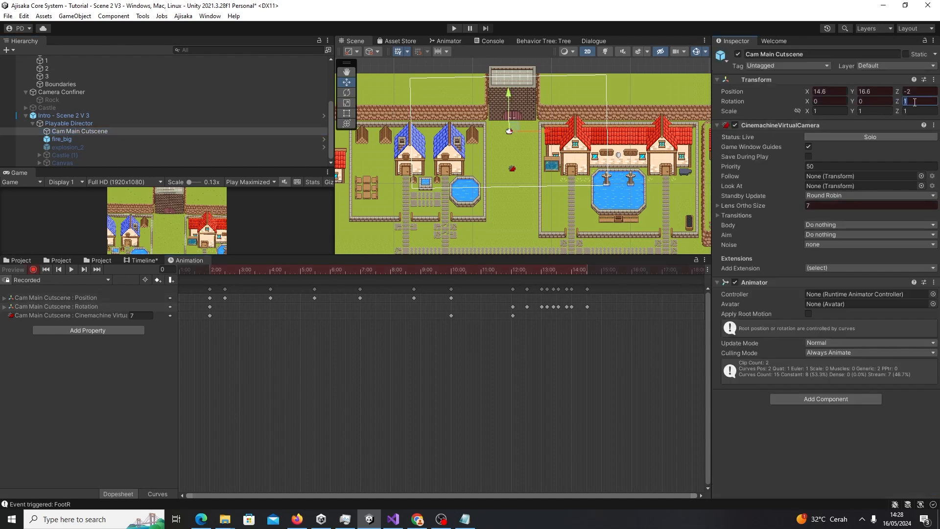
type("0")
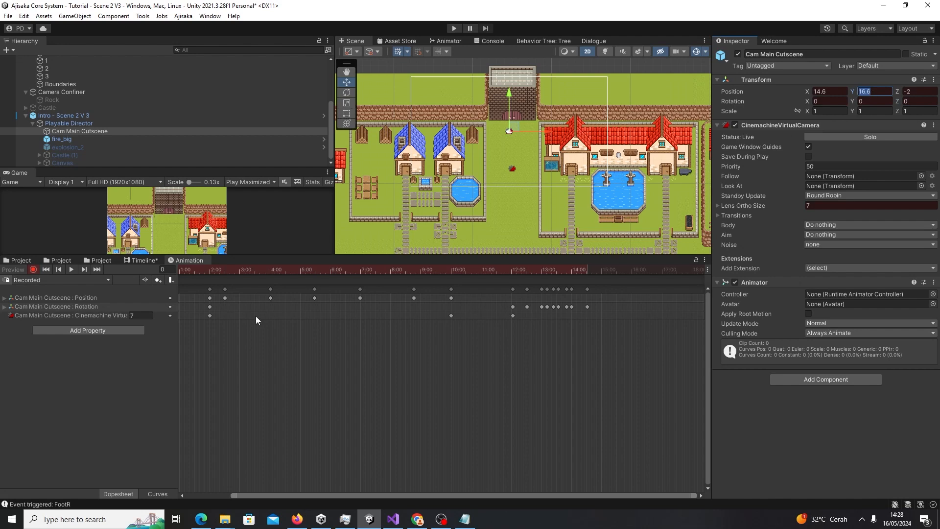
- Set the Rotation.z key of Cam Main Cutscene to 0 at frame 120 of its recorded animation
left_click(33, 270)
left_click_drag(242, 495, 175, 477)
mouse_move(240, 272)
left_mouse_down()
mouse_move(192, 266)
mouse_move(298, 271)
mouse_move(183, 270)
mouse_move(256, 275)
left_mouse_up()
left_click(5, 306)
left_click(89, 332)
left_click(141, 333)
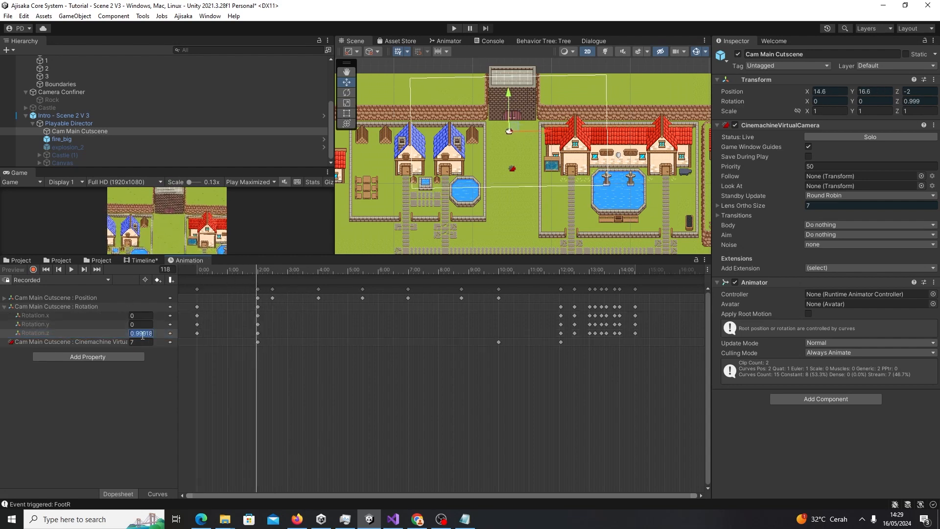
scroll(260, 313, "up", 10)
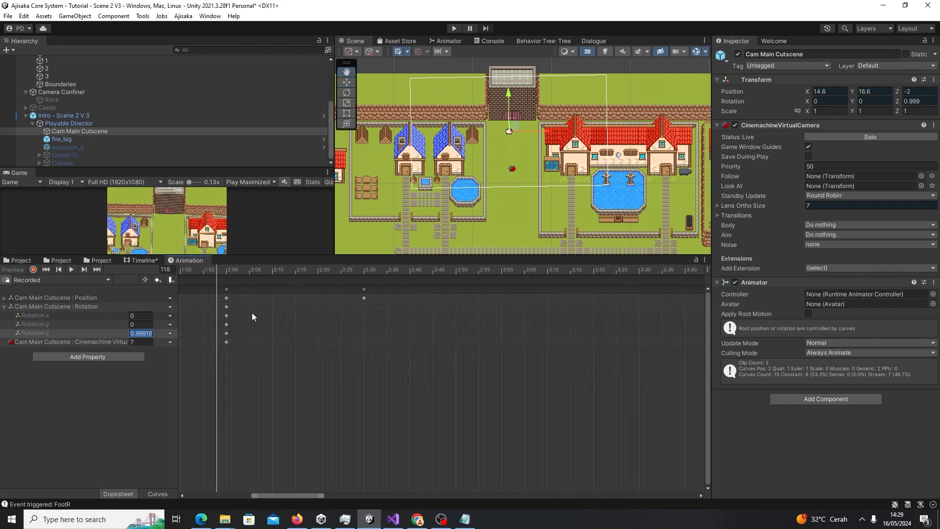
scroll(251, 306, "down", 1)
left_click_drag(213, 271, 204, 272)
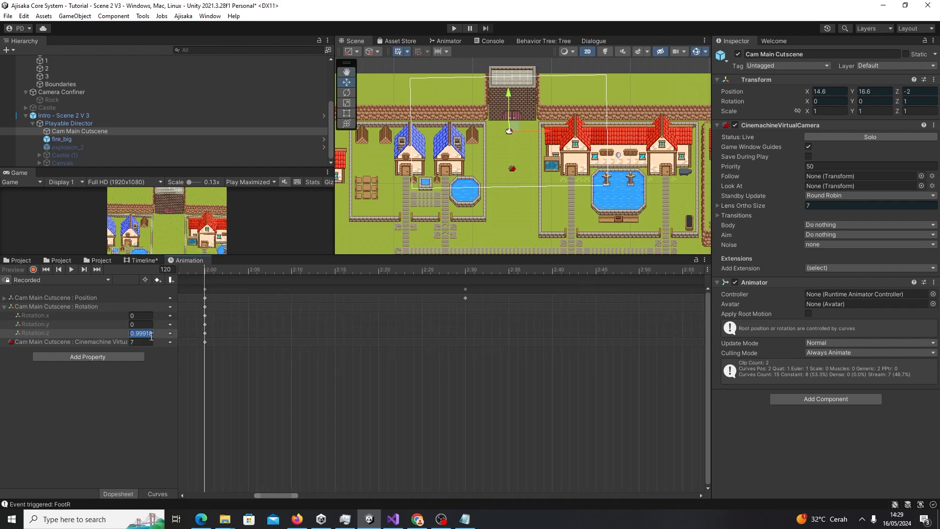
type("0")
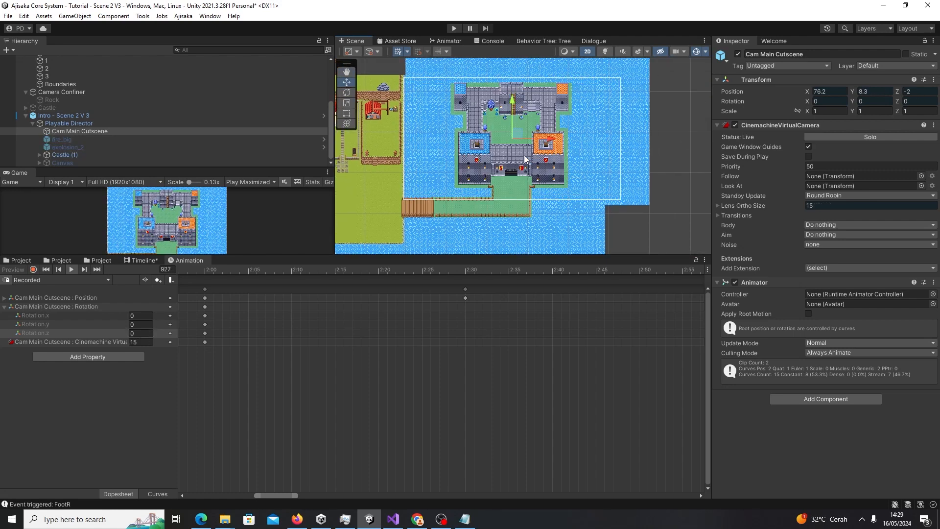
- Apply all prefab overrides of Intro - Scene 2 V 3 and deactivate the object in the scene
left_click(455, 28)
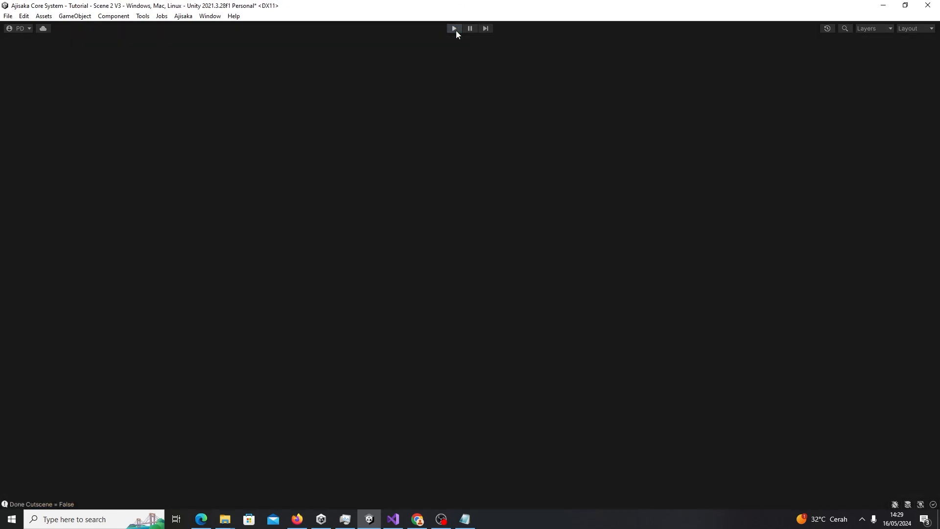
left_click(455, 30)
left_click(67, 115)
left_click(881, 75)
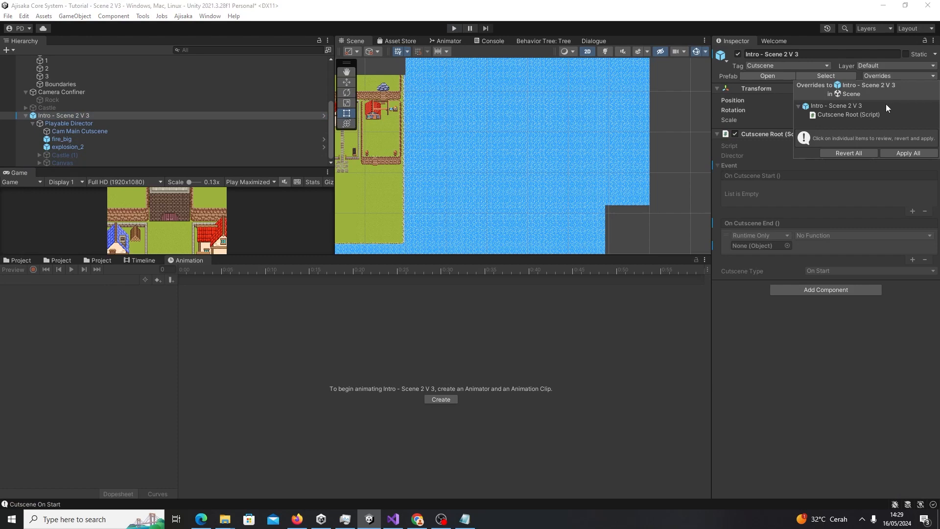
left_click(903, 152)
left_click(737, 54)
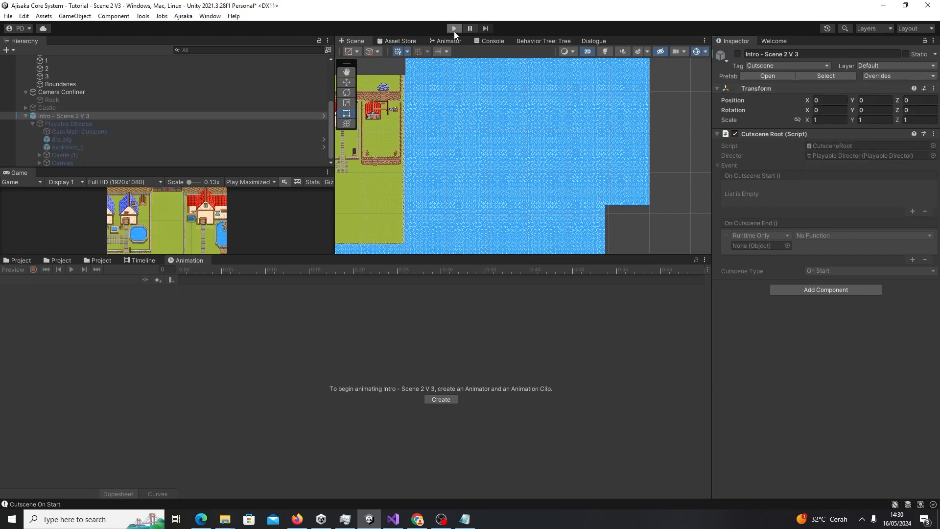
- Switch to Notepad and replace the note with "Test Lagi"
left_click(464, 518)
key("ctrl+s")
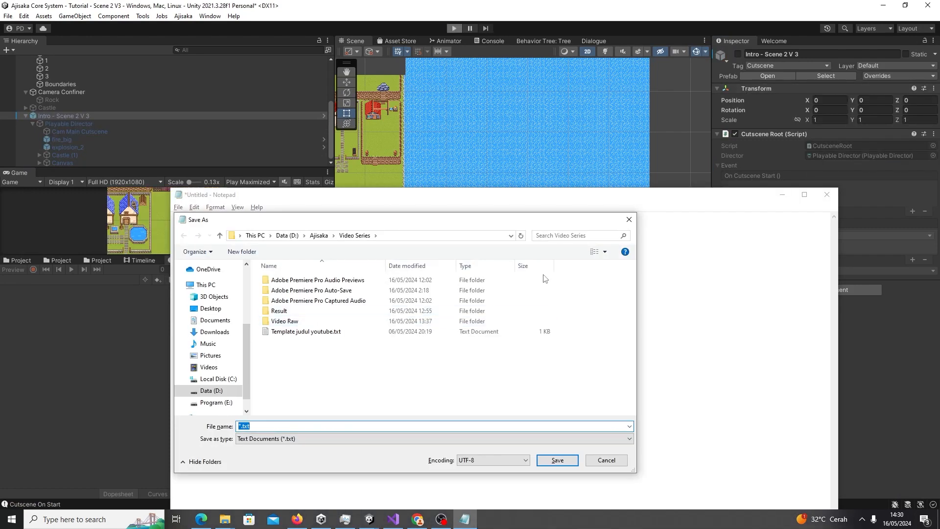
key("Escape")
key("ctrl+a")
type("Test Lagio")
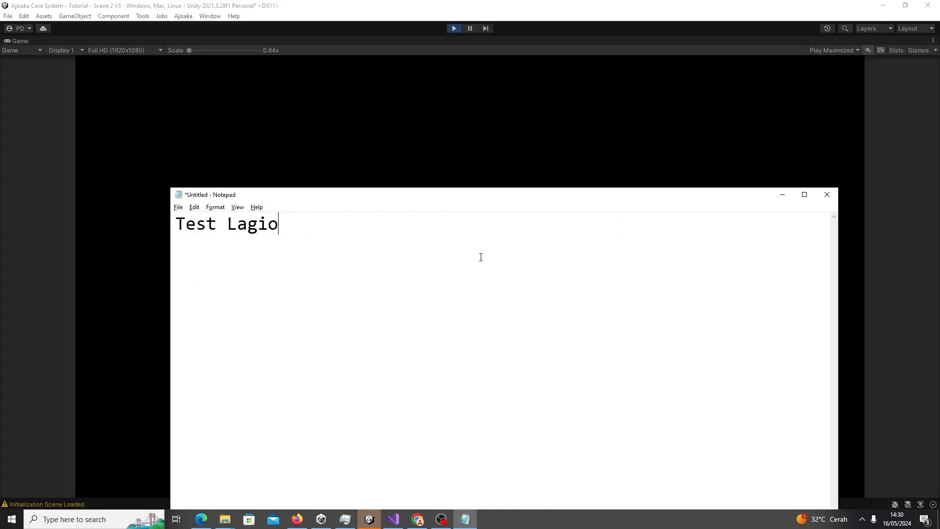
- Playtest the scene in Unity through the intro cutscene, walking the player from the village across the bridge to the castle gate
left_click(579, 96)
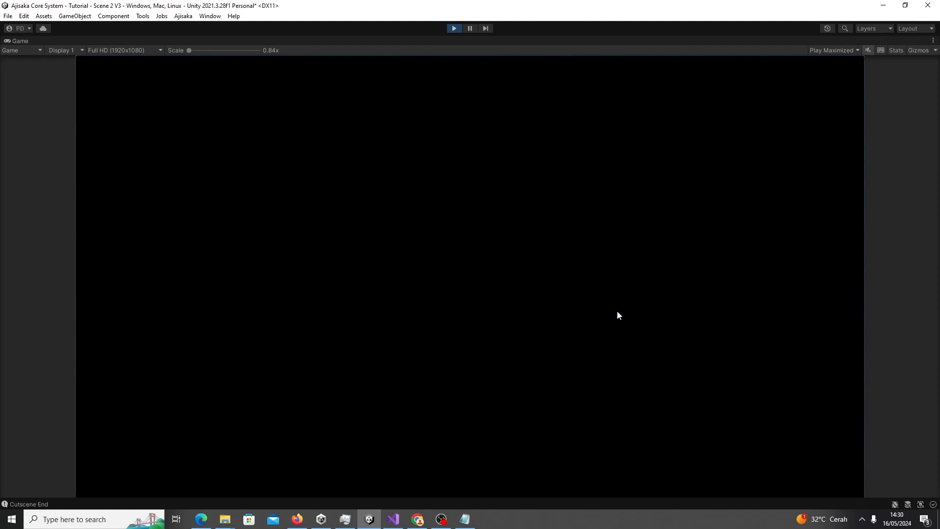
key("s")
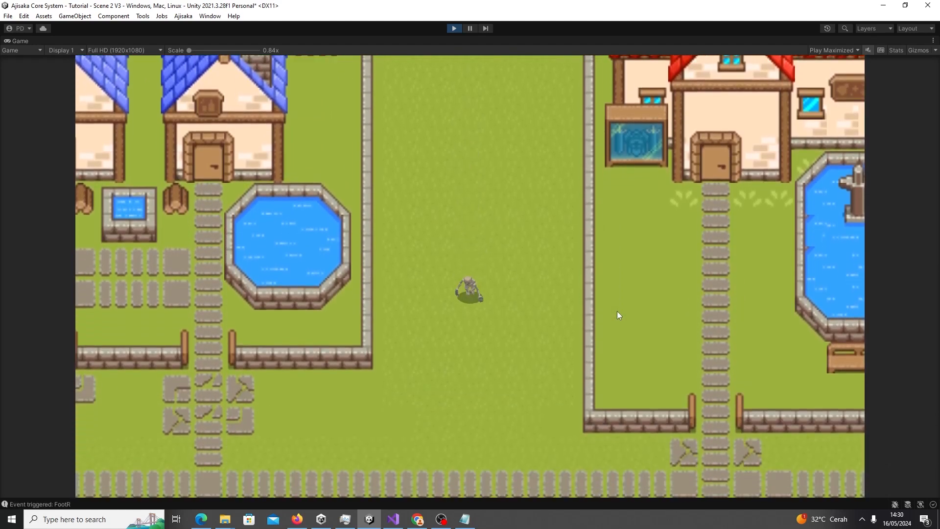
key("d")
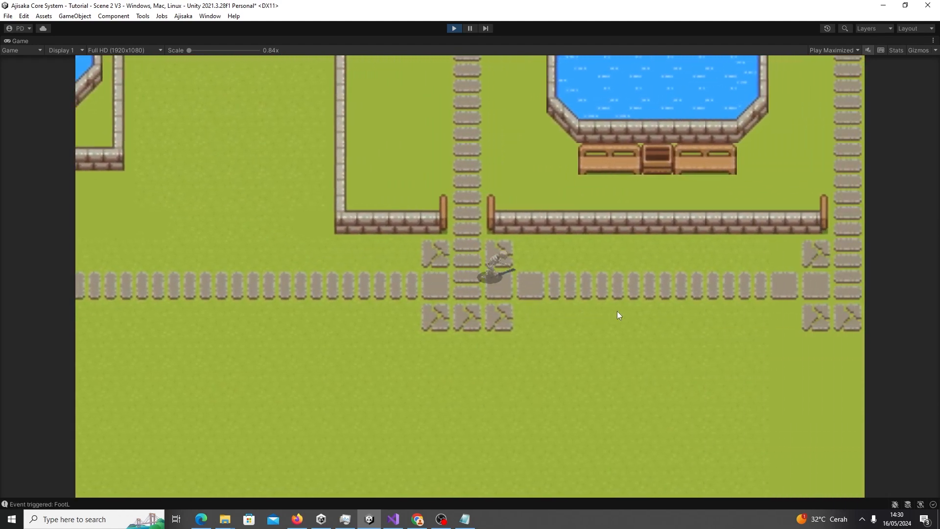
key("s")
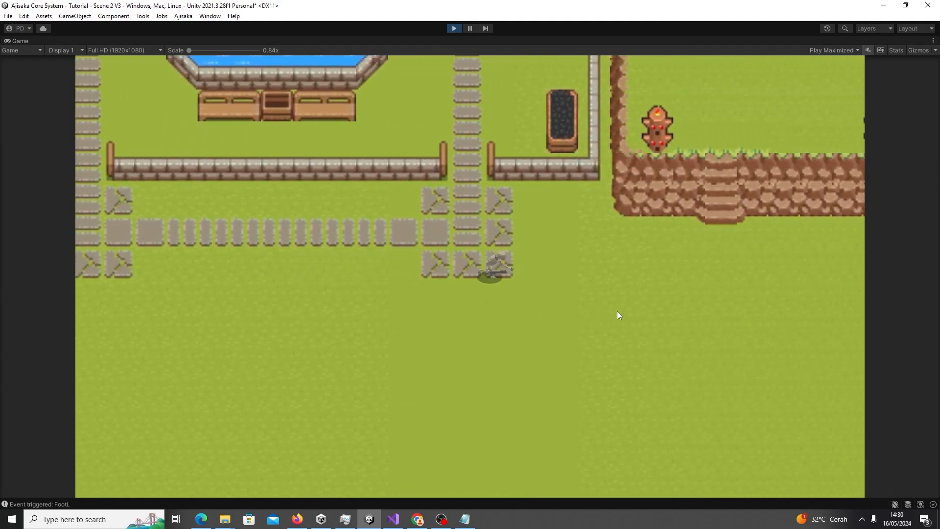
key("s")
key("d")
key("s")
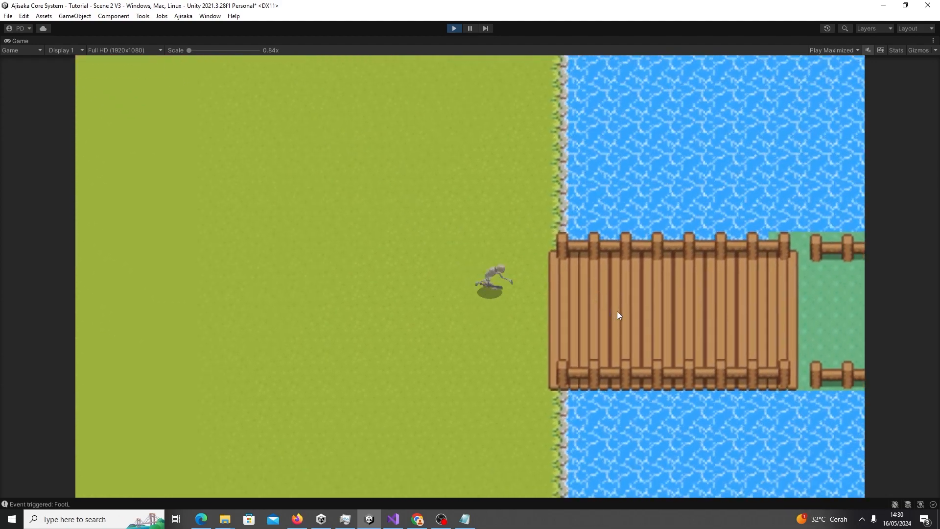
key("d")
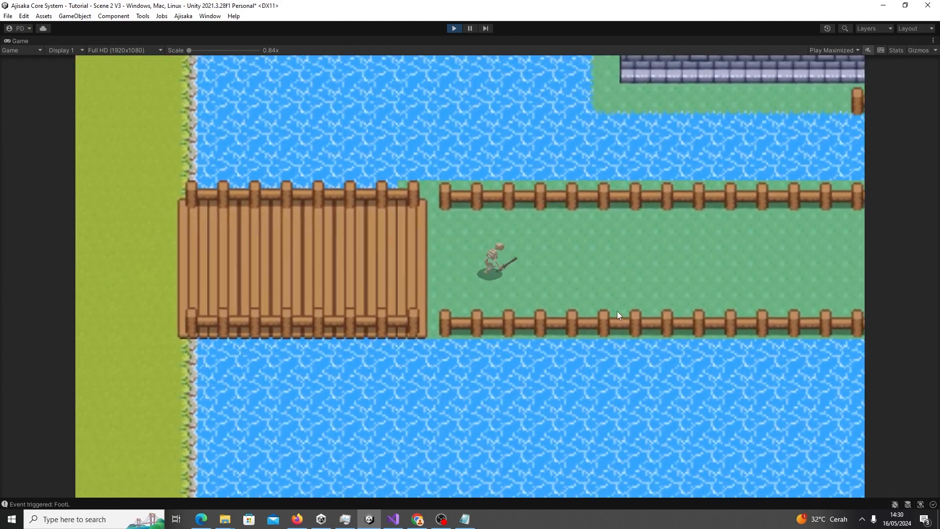
key("w")
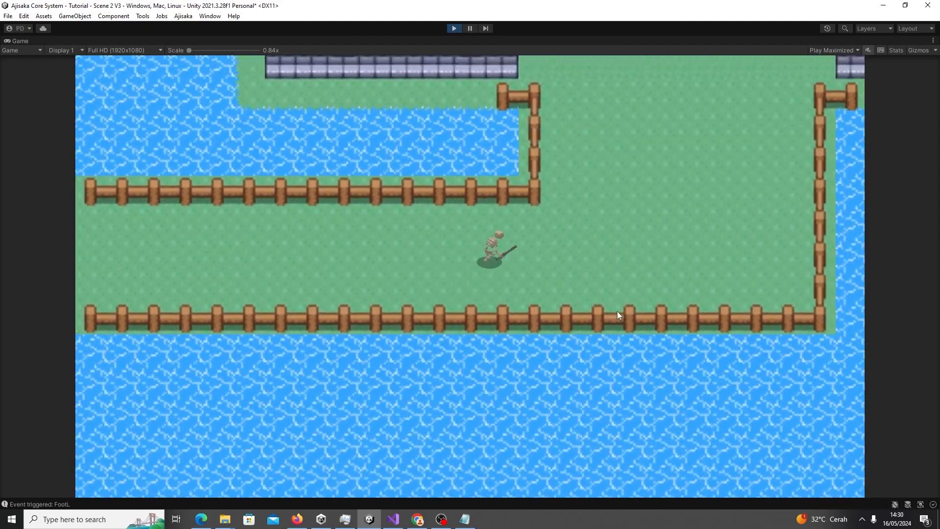
key("a")
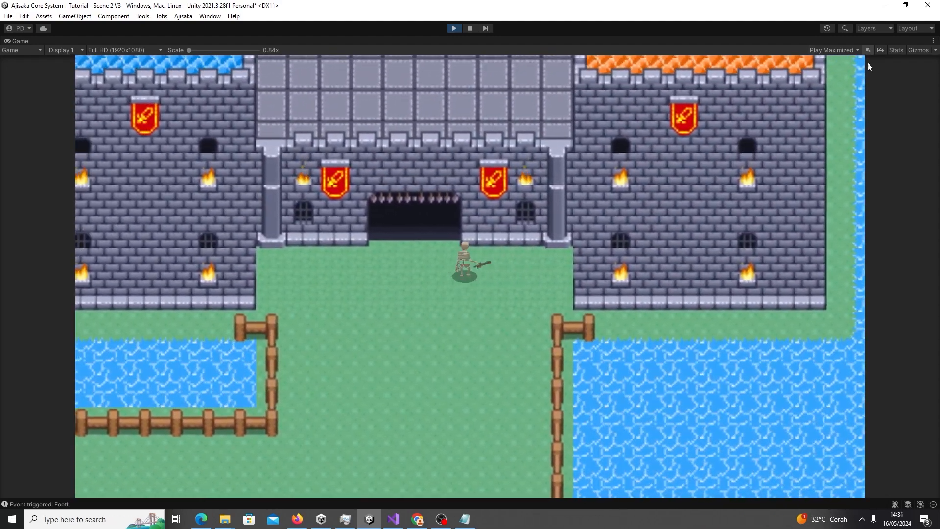
- Set the Game view to Play Unfocused and inspect the running Game Manager's cutscene settings before ending the playtest
left_click(834, 50)
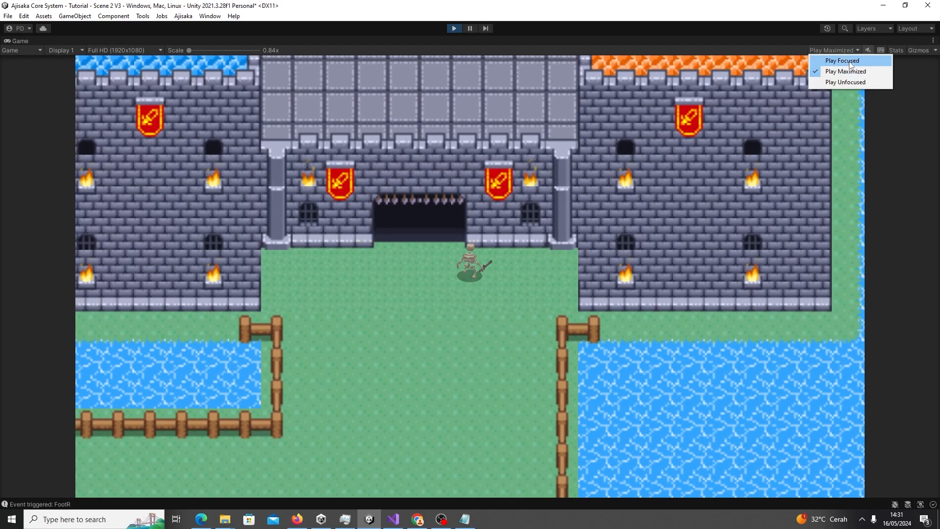
left_click(845, 82)
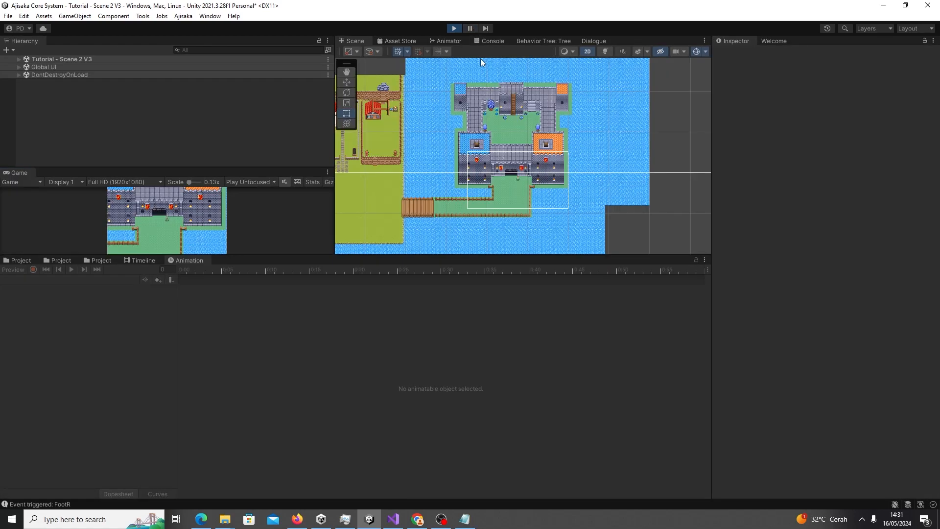
left_click(18, 60)
left_click(78, 83)
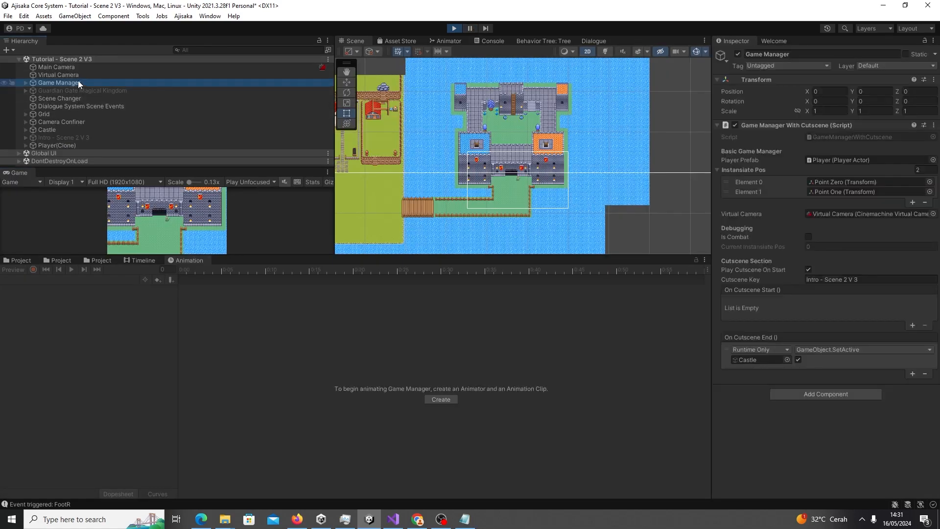
left_click(454, 28)
- Replace the Notepad note with "Nice nice, Tinggal Transisi Camera di Akhir" and return to Unity
left_click(469, 524)
key("ctrl+a")
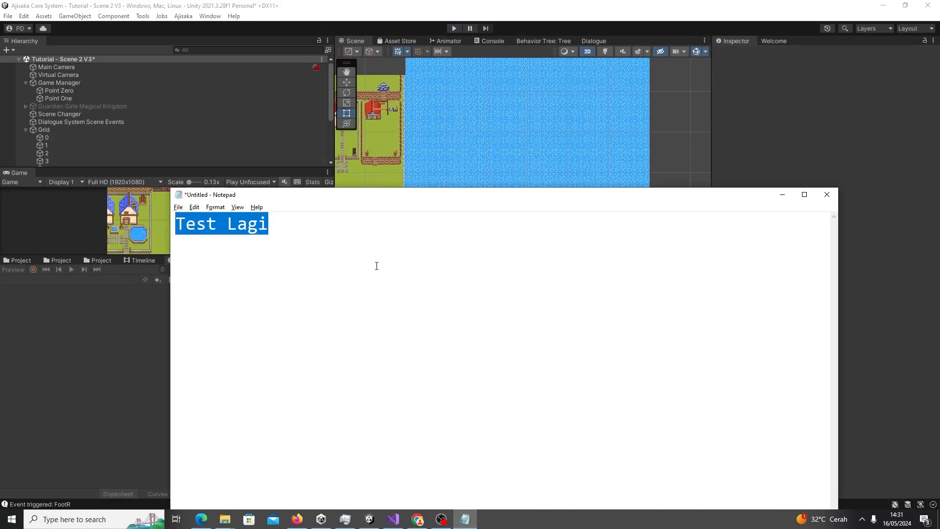
type("Nice nice, Tinggal Transisi Camera di Akhir")
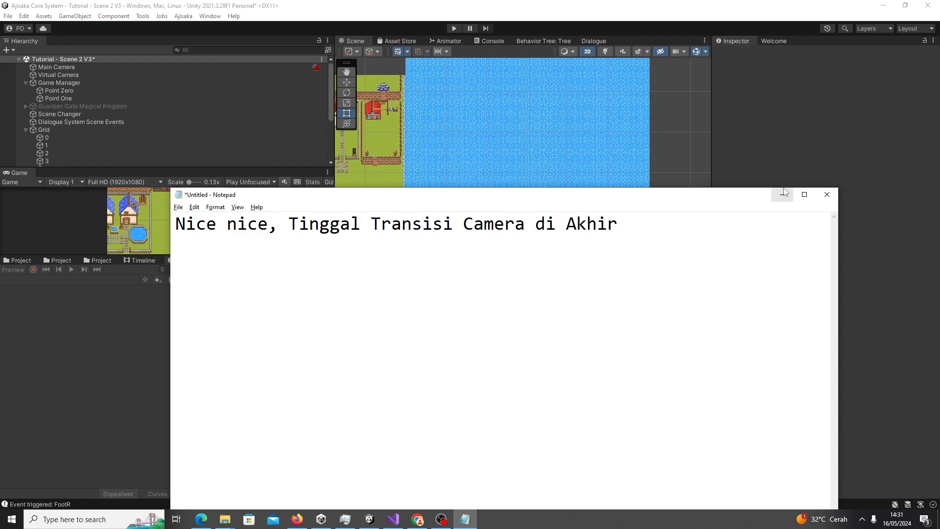
left_click(784, 192)
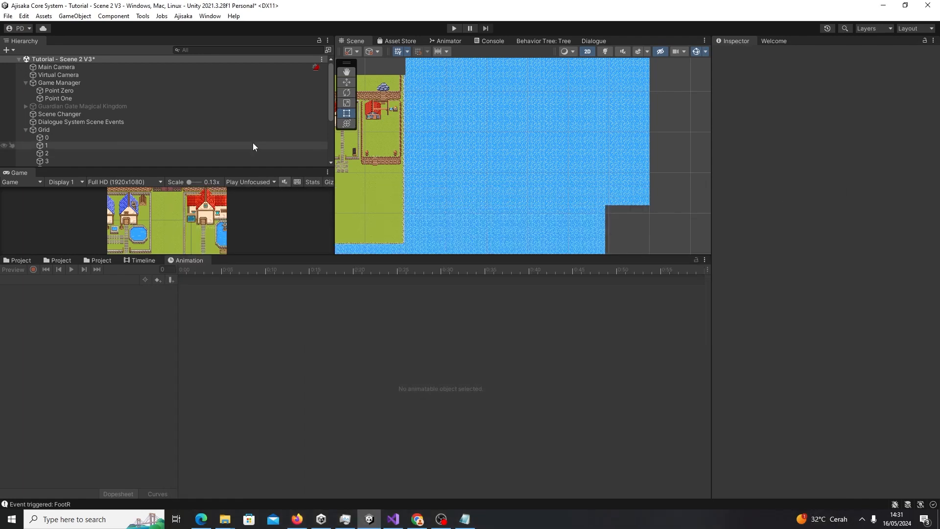
- Reactivate Intro - Scene 2 V 3 and lock its Playable Director's timeline in an enlarged Timeline view
scroll(168, 153, "down", 3)
left_click(84, 132)
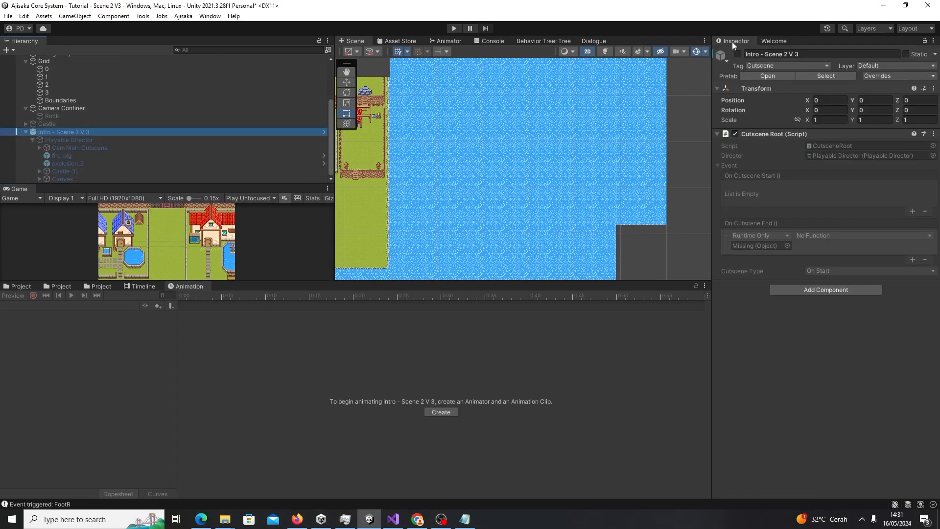
left_click(737, 54)
left_click(105, 148)
left_click(106, 140)
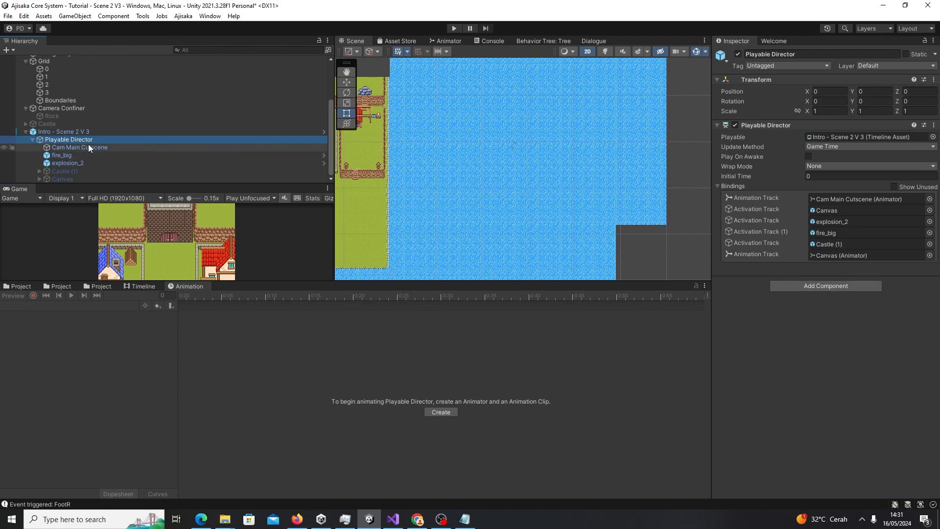
left_click(156, 287)
left_click(696, 285)
double_click(58, 139)
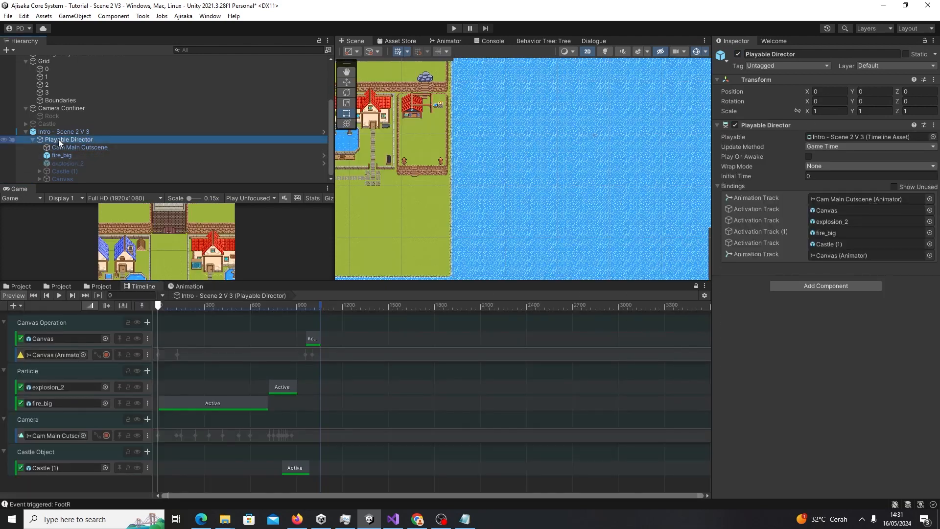
left_click_drag(264, 281, 268, 225)
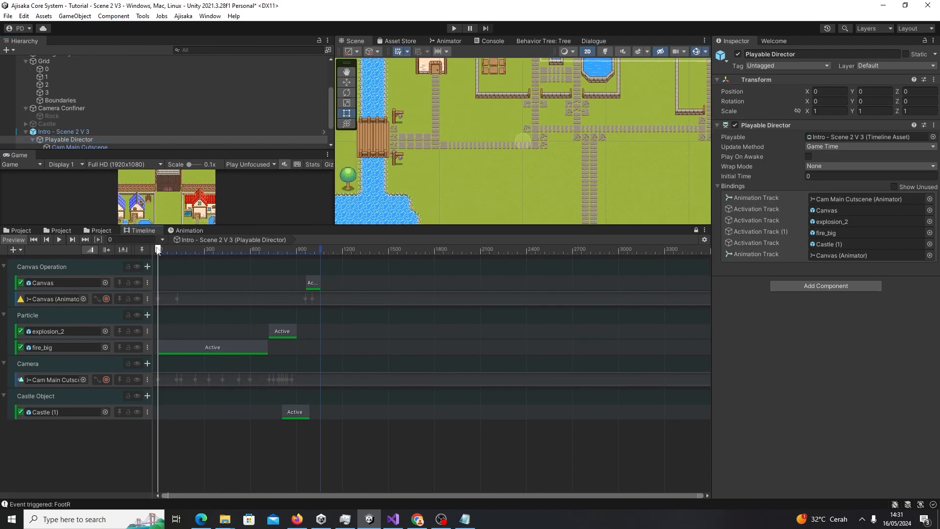
- Scrub to the end of the cutscene near frame 1031 and open the recorded animation of the Cam Main Cutscene track
left_click_drag(157, 250, 316, 268)
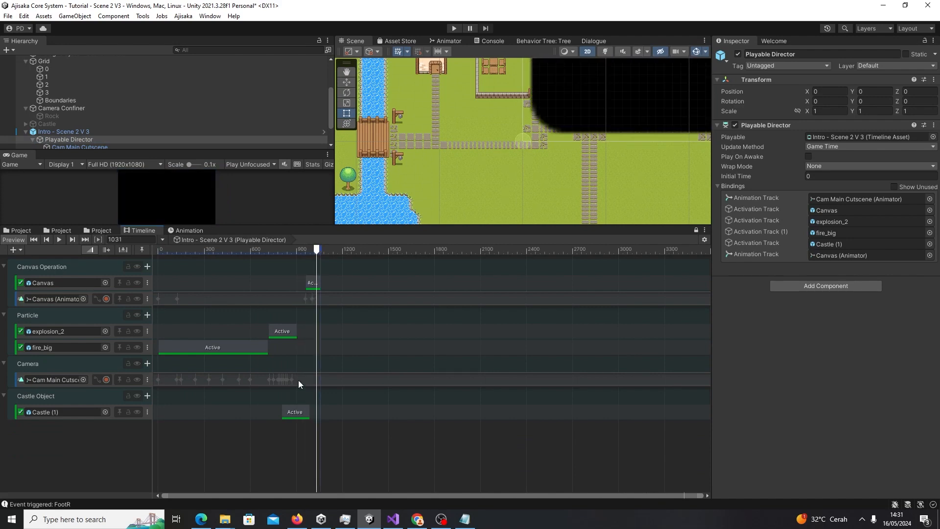
double_click(298, 380)
scroll(289, 350, "down", 5)
left_click_drag(506, 242, 487, 249)
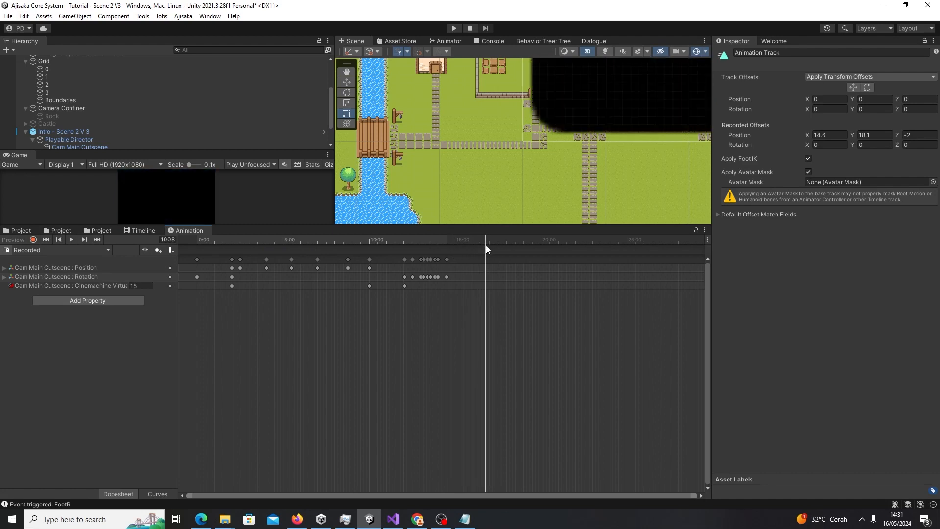
- Record a Priority value of 0 for Cam Main Cutscene's virtual camera at frame 1015 of its animation
left_click(73, 300)
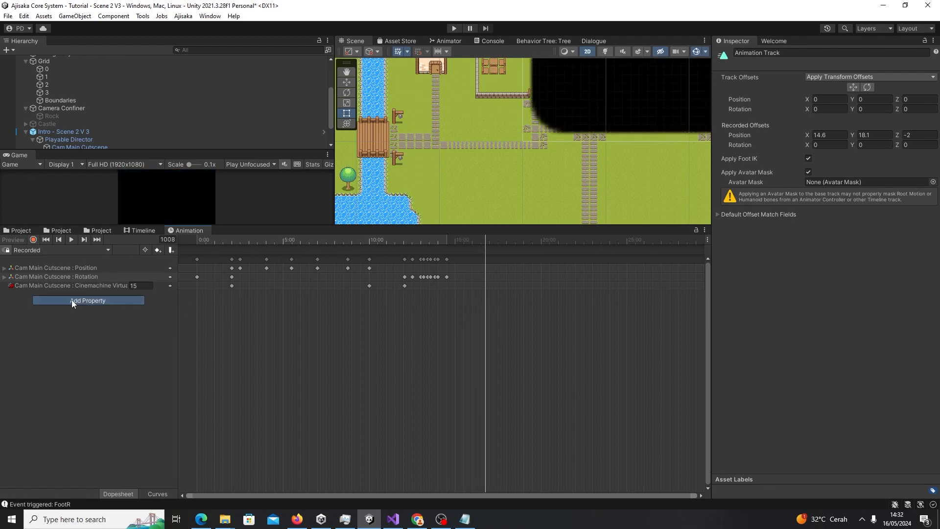
left_click(107, 312)
left_click(79, 147)
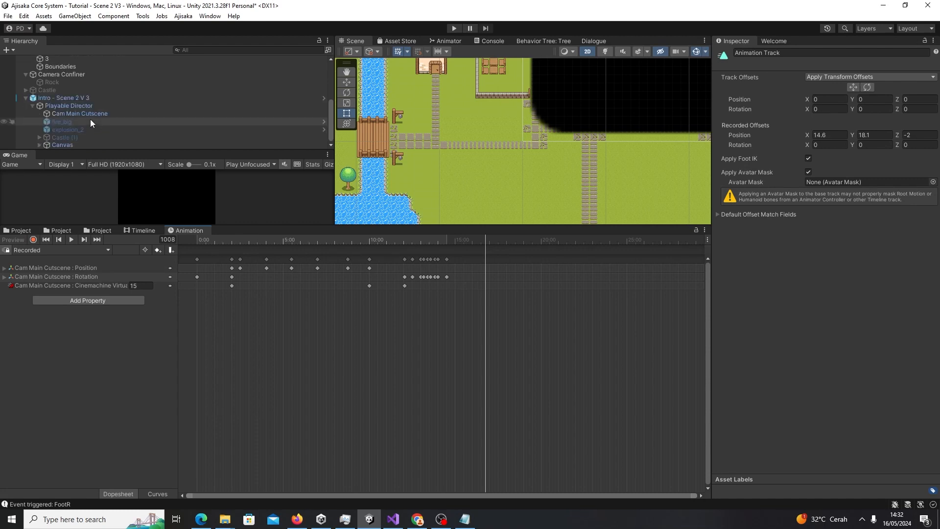
left_click(821, 167)
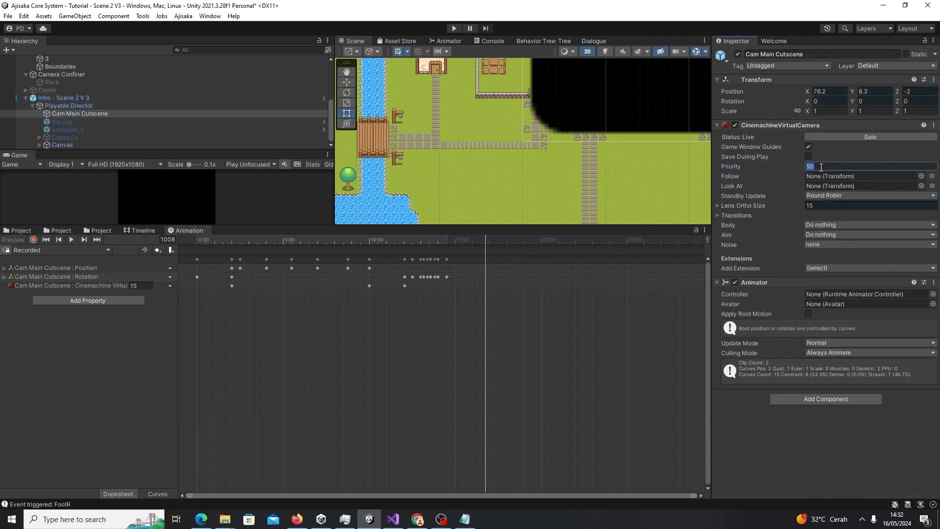
left_click_drag(222, 248, 487, 253)
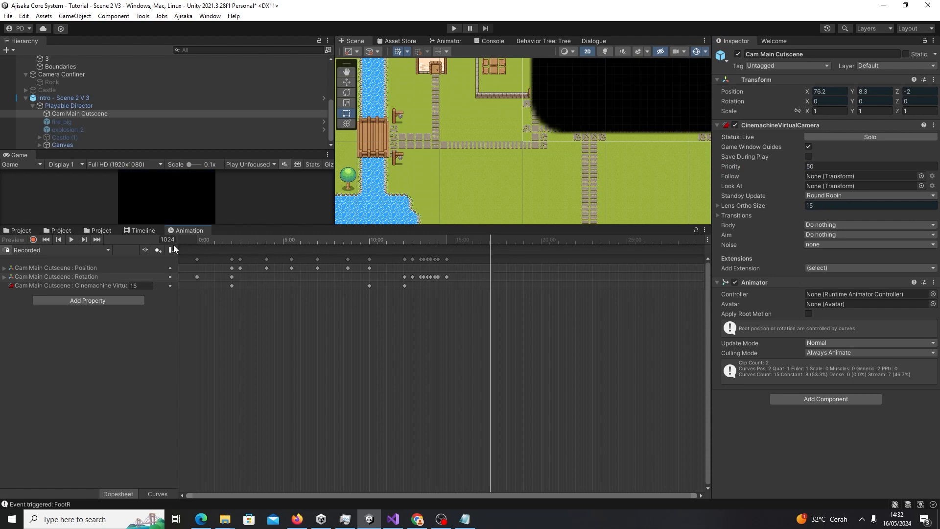
left_click(33, 240)
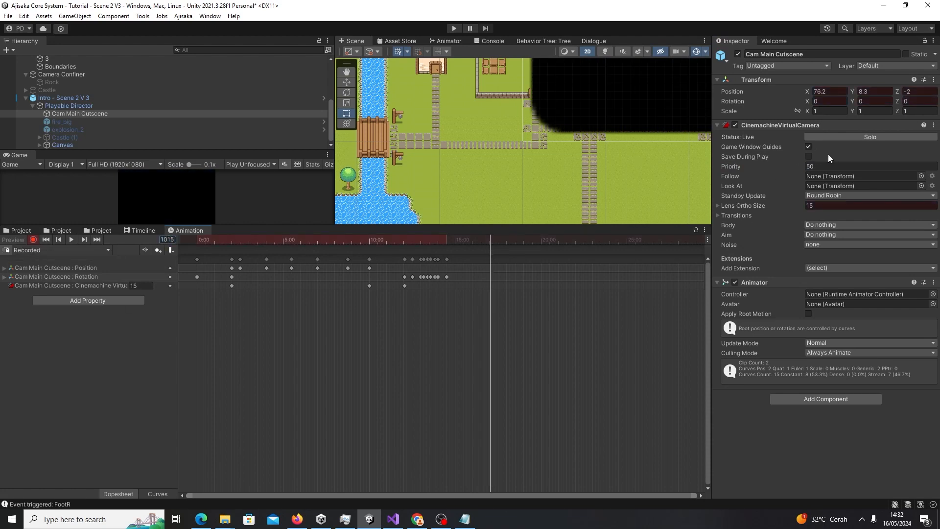
left_click(831, 167)
type("0")
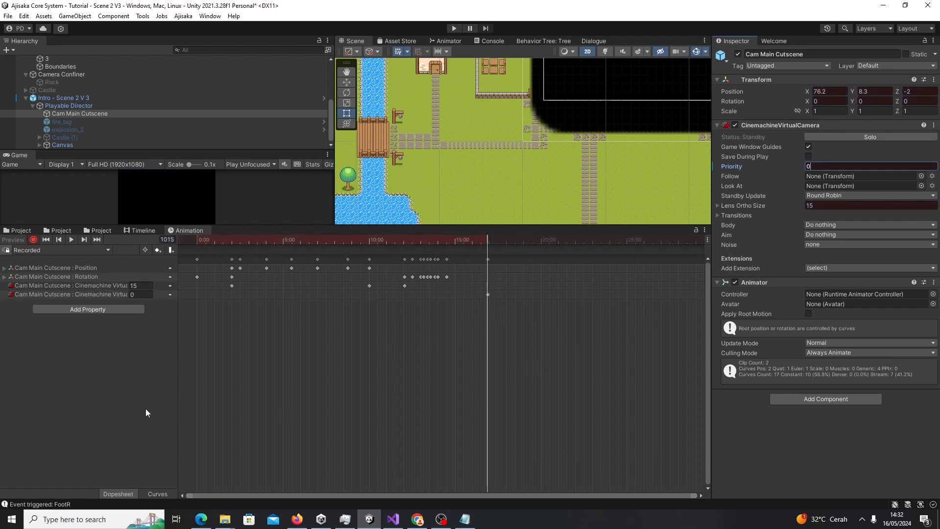
- Record a Priority keyframe of 50 for Cam Main Cutscene's virtual camera at frame 950
left_click(33, 239)
left_click(412, 242)
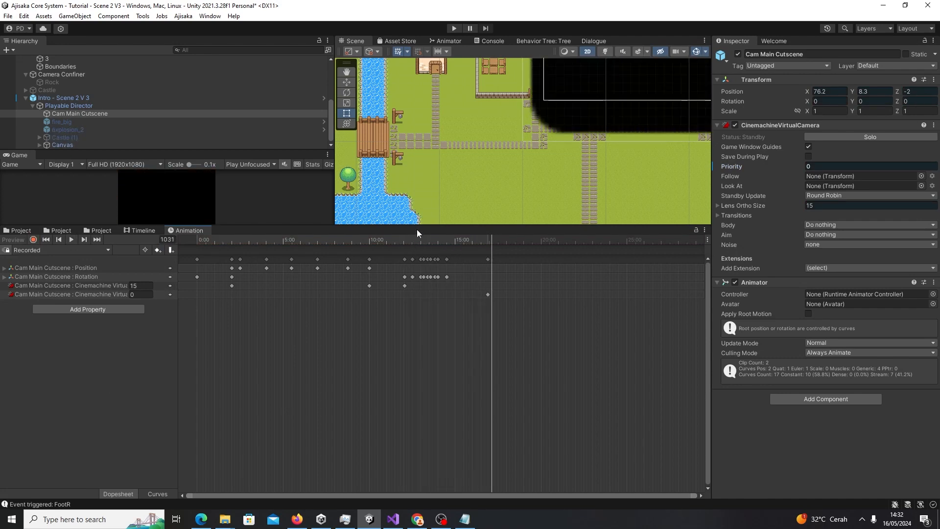
mouse_move(485, 240)
left_mouse_down()
mouse_move(401, 241)
mouse_move(469, 242)
left_mouse_up()
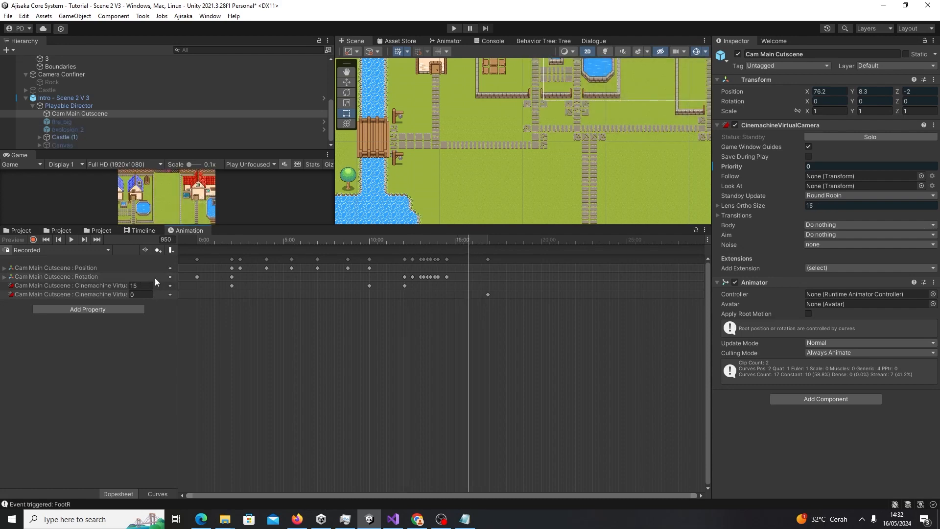
left_click(33, 240)
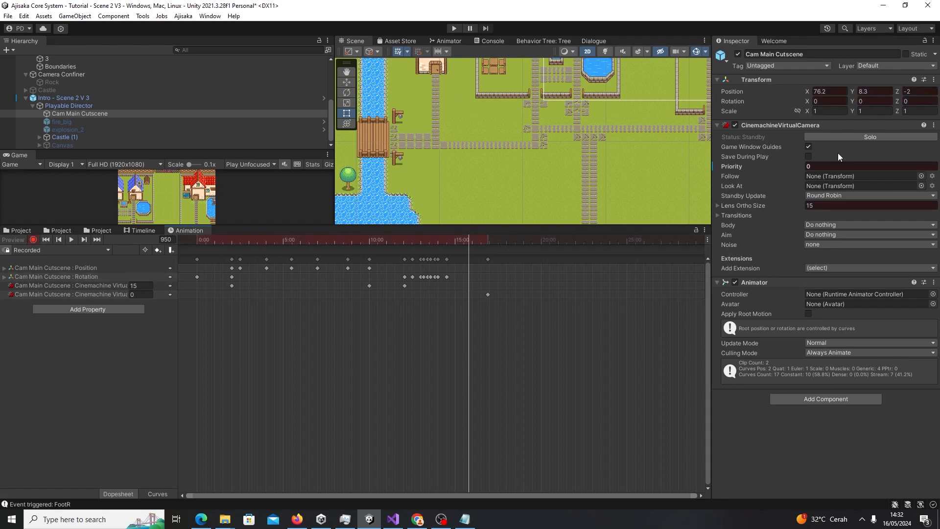
type("50")
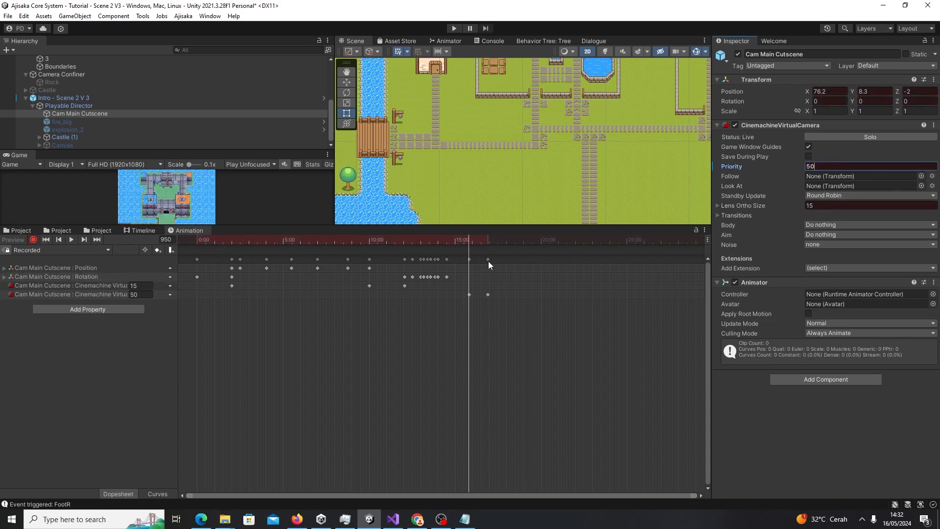
left_click(34, 239)
- Record a Priority keyframe of 50 for Cam Main Cutscene's virtual camera at frame 0
scroll(403, 259, "up", 2)
left_click(187, 240)
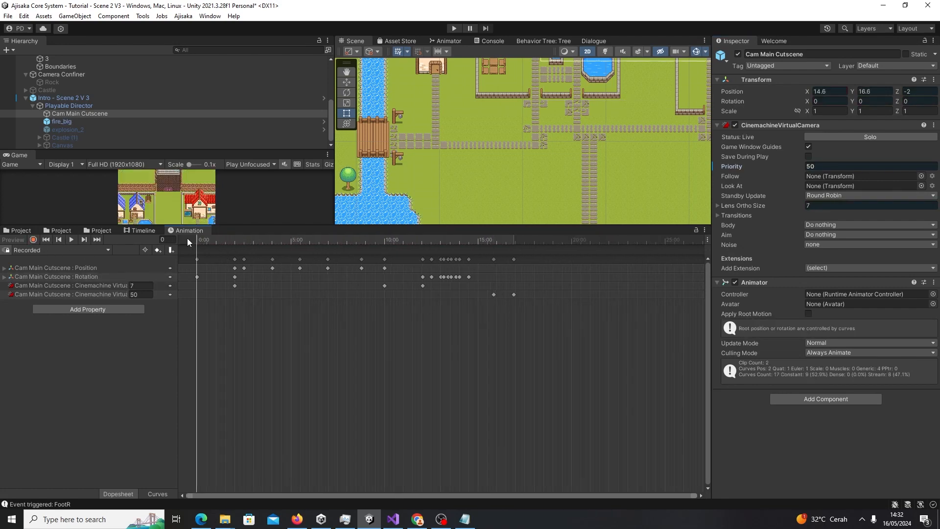
mouse_move(197, 241)
left_mouse_down()
mouse_move(271, 246)
mouse_move(197, 242)
left_mouse_up()
left_click(33, 239)
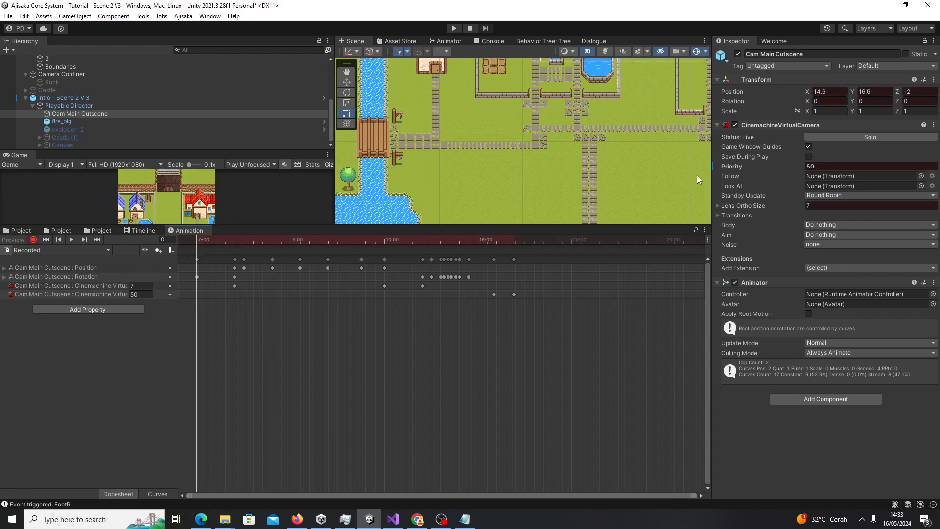
type("50")
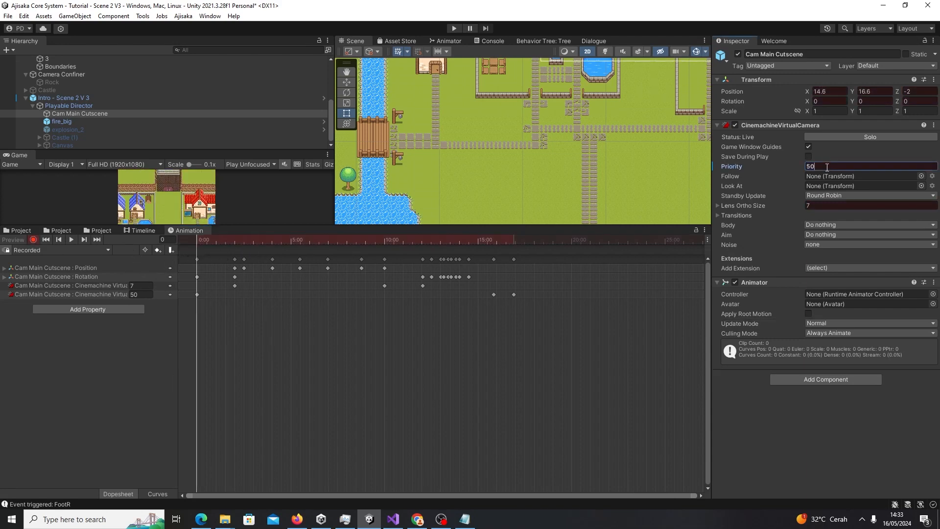
- Record a Priority keyframe of 50 for Cam Main Cutscene's virtual camera at frame 1003, just before the last keyframe
left_click_drag(197, 240, 510, 267)
left_click(34, 239)
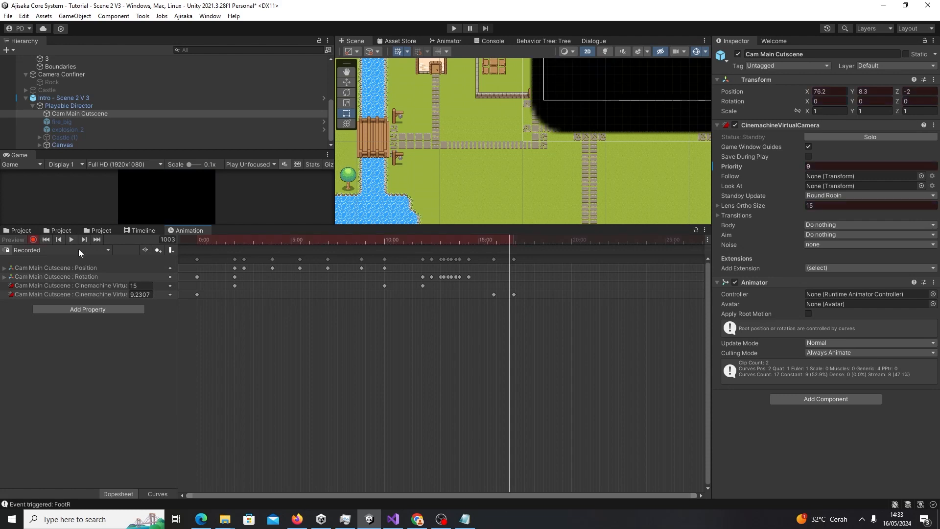
left_click(832, 166)
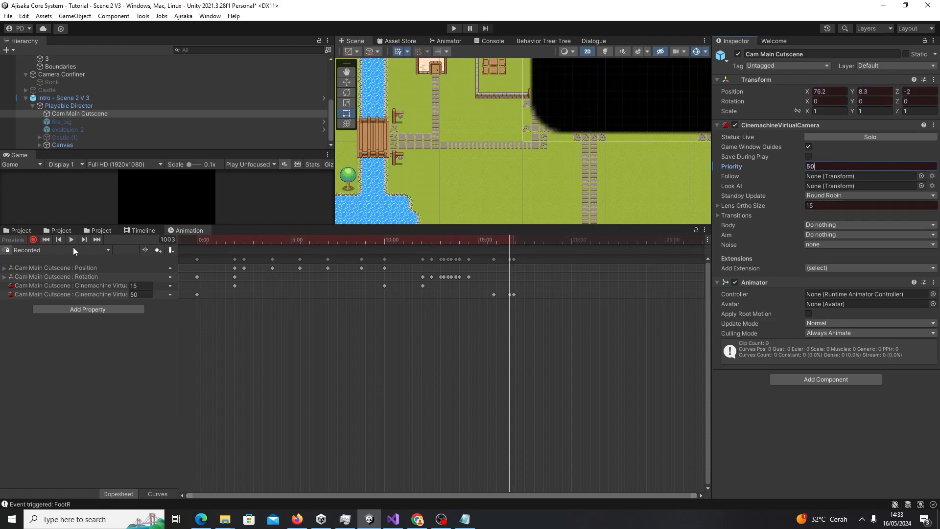
left_click(33, 239)
- Apply the overrides of Intro - Scene 2 V 3 to its prefab and deactivate the object
left_click_drag(473, 243, 493, 243)
left_click(67, 98)
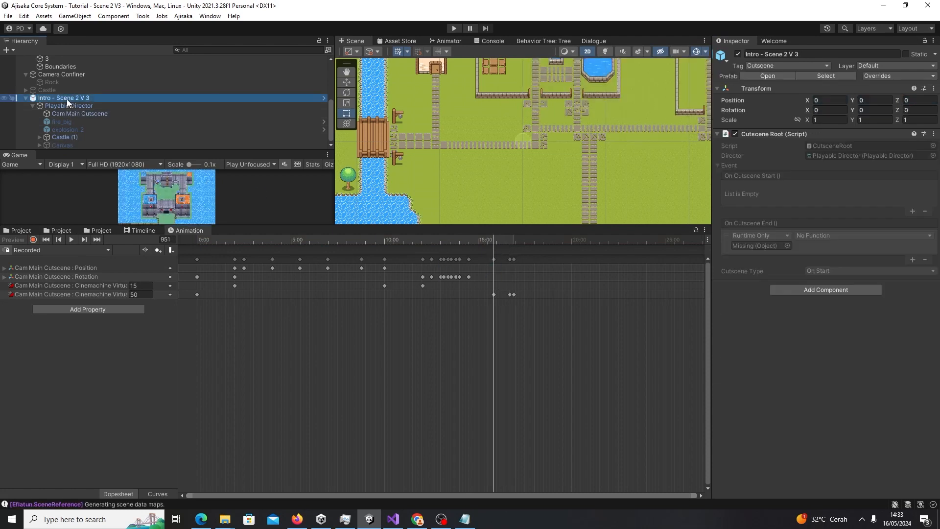
left_click(897, 75)
left_click(898, 172)
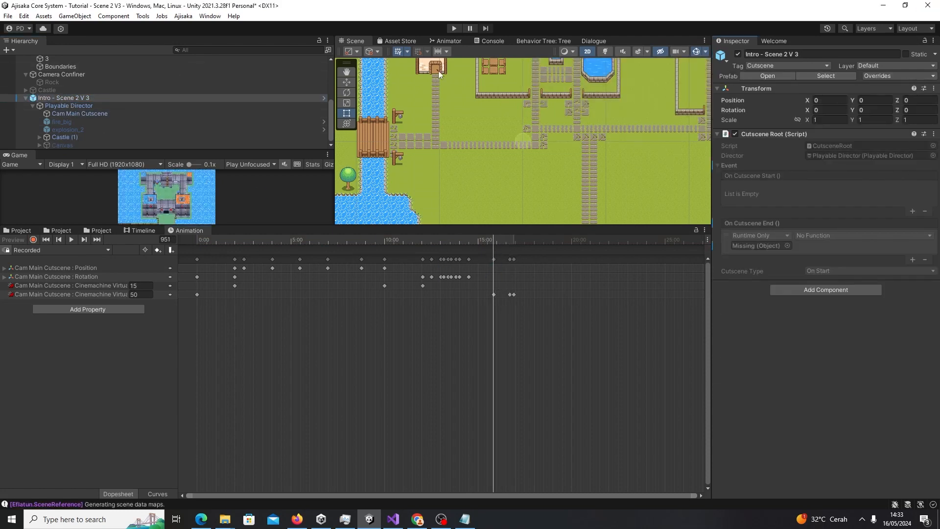
left_click(738, 54)
- Set the Game view to Play Maximized, play through the cutscene, walk the player around briefly, and stop Play mode
left_click(250, 164)
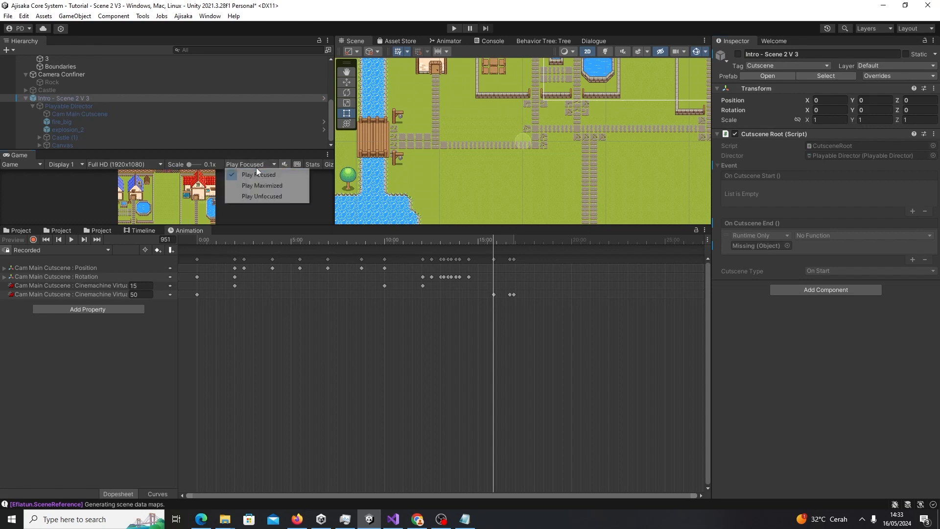
left_click(266, 185)
left_click(480, 43)
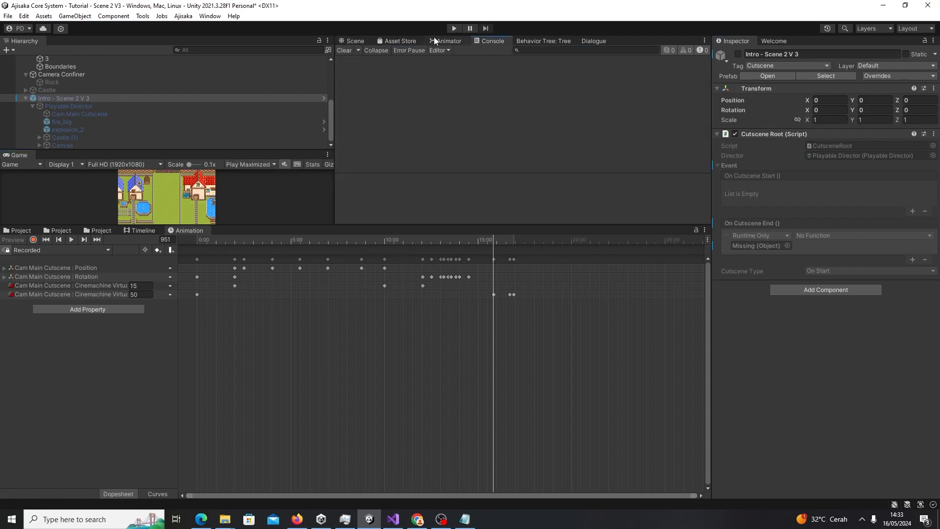
key("ctrl+p")
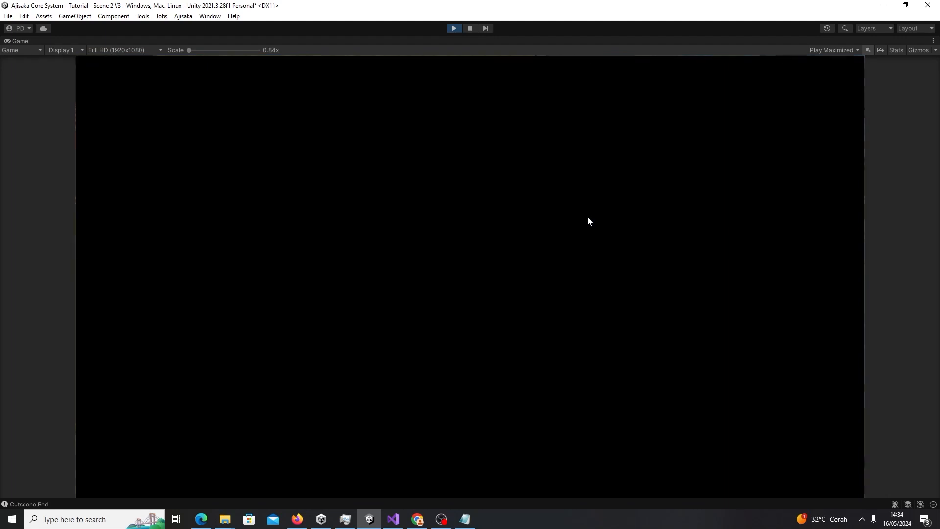
key("s")
key("a")
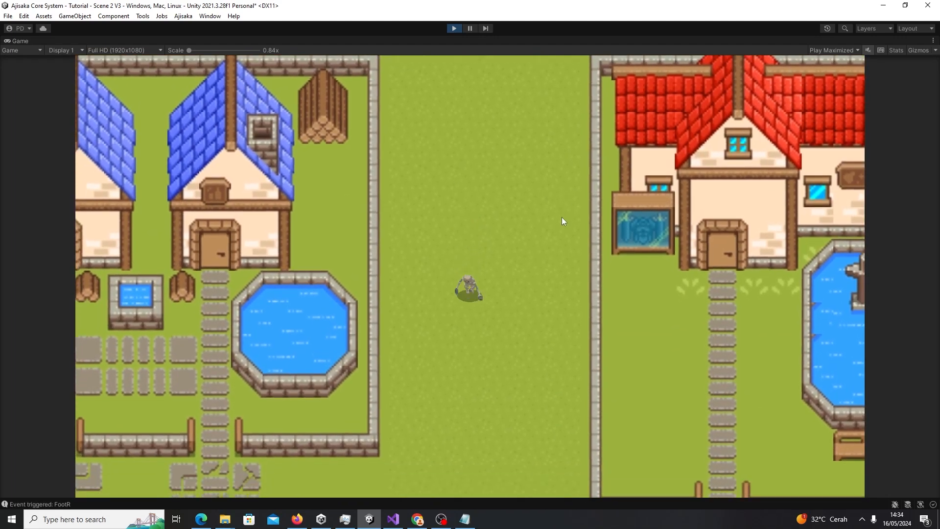
key("d")
left_click(453, 29)
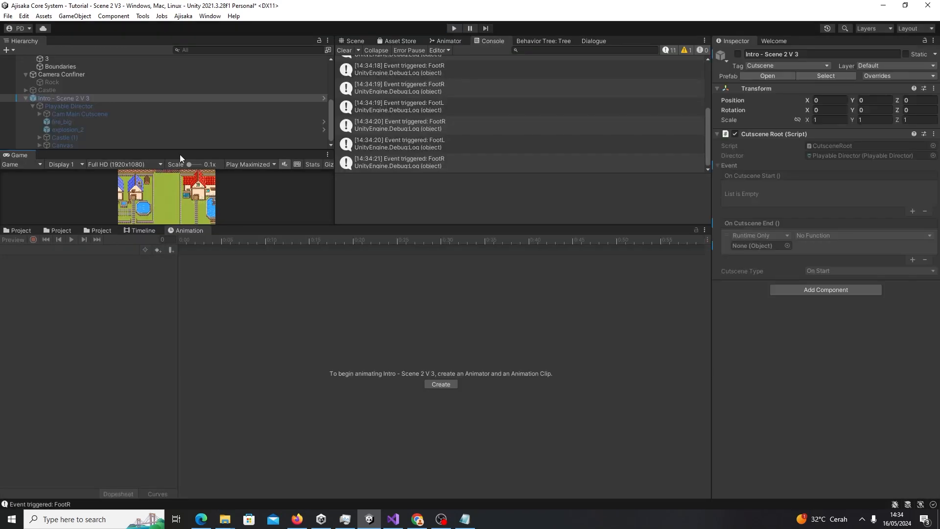
- Examine Game Manager's Instansiate Pos entries and locate Point One and Point Zero in the scene
left_click(347, 41)
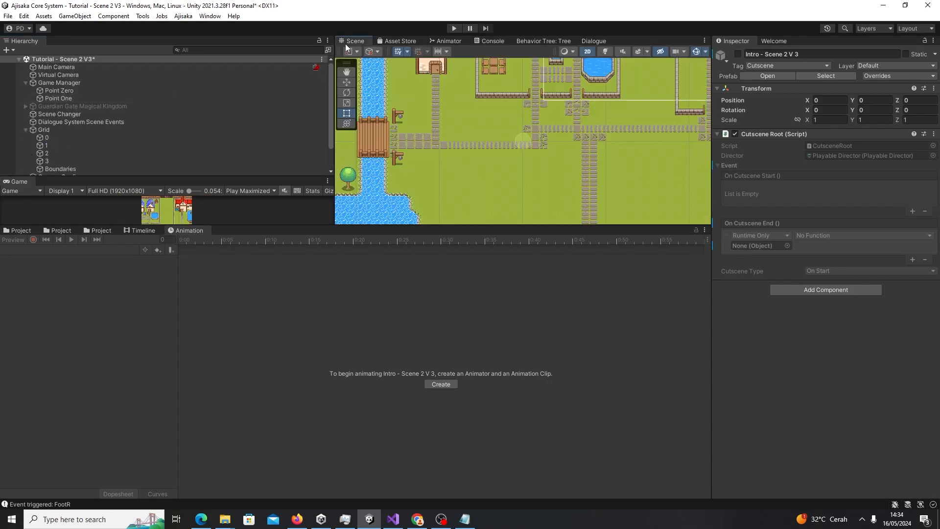
middle_click_drag(494, 78, 480, 143)
scroll(479, 143, "up", 2)
left_click(78, 75)
left_click(78, 83)
scroll(556, 143, "up", 3)
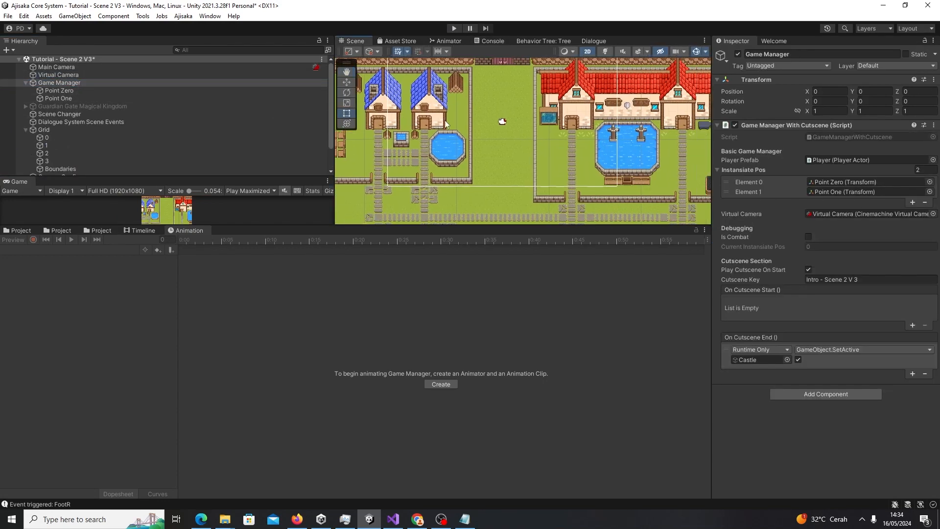
left_click(835, 191)
double_click(59, 69)
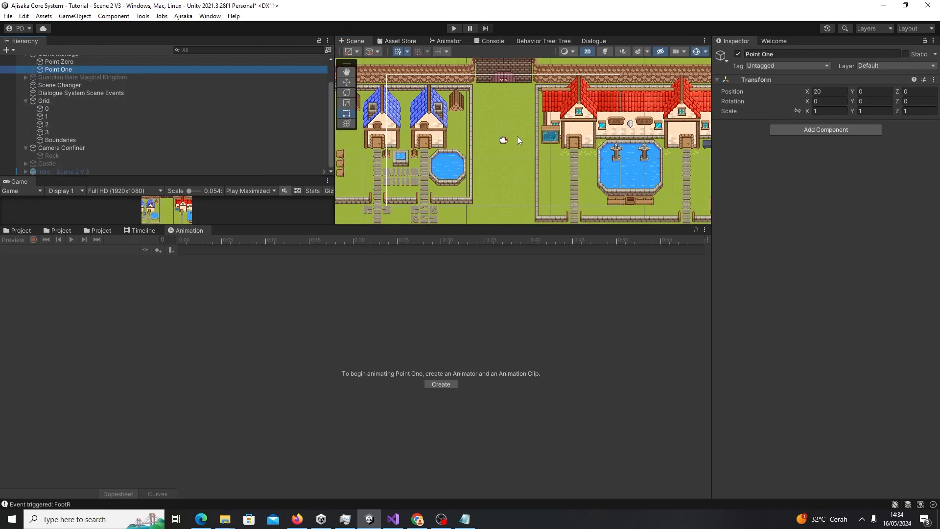
left_click(347, 82)
scroll(141, 77, "up", 2)
double_click(59, 90)
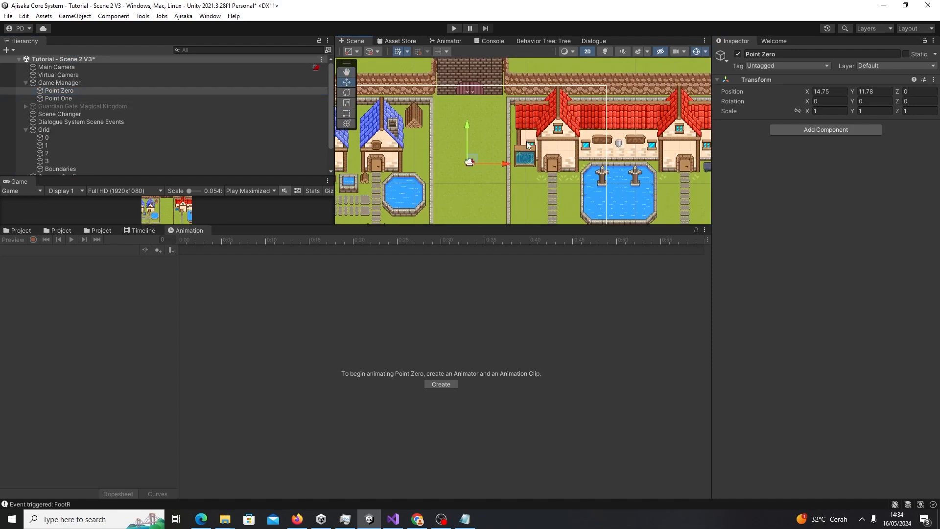
scroll(487, 142, "down", 3)
- Save the scene and enlarge the Scene view, with Virtual Camera selected
key("ctrl+s")
left_click_drag(449, 226, 449, 318)
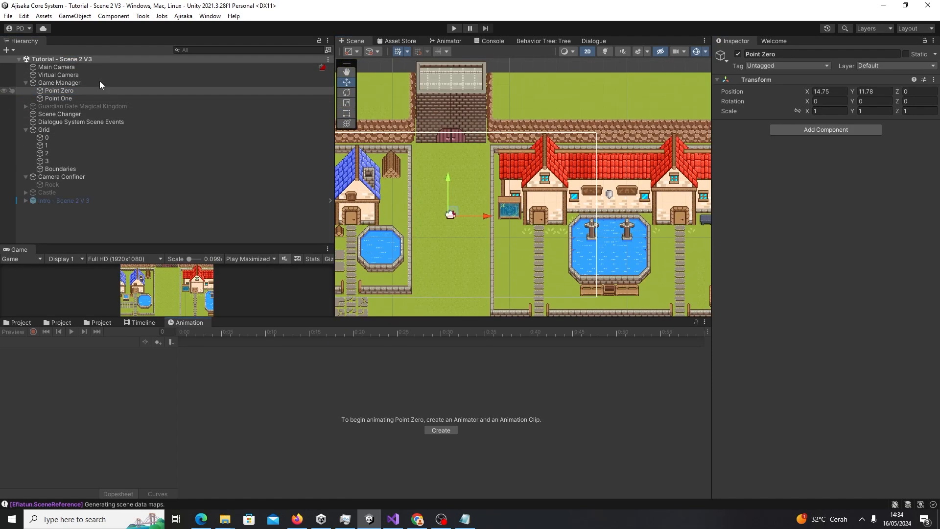
left_click(77, 75)
- Replace the Notepad note with "Cutscene nya udah. Tapi masih ada Pergeseran camera yang ga smooth" and return to Unity
left_click(464, 518)
key("ctrl+a")
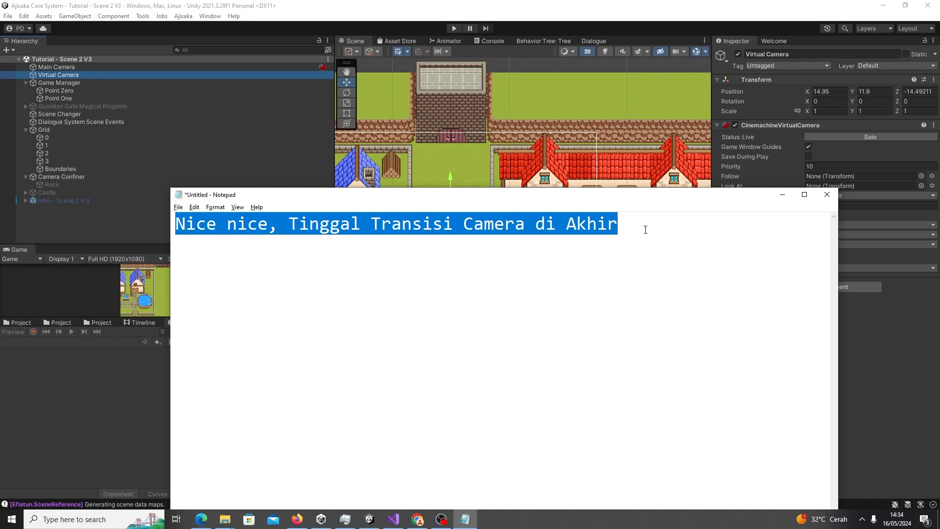
type("CUts")
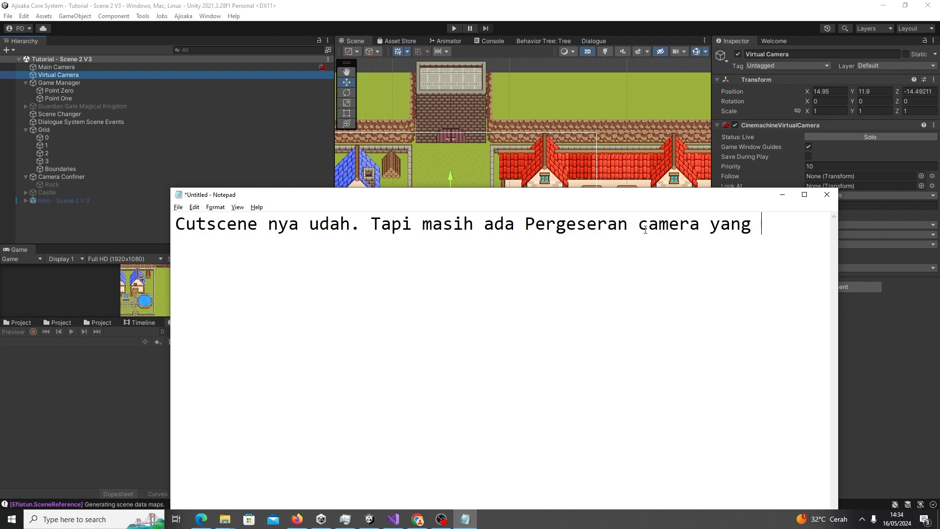
left_click(782, 195)
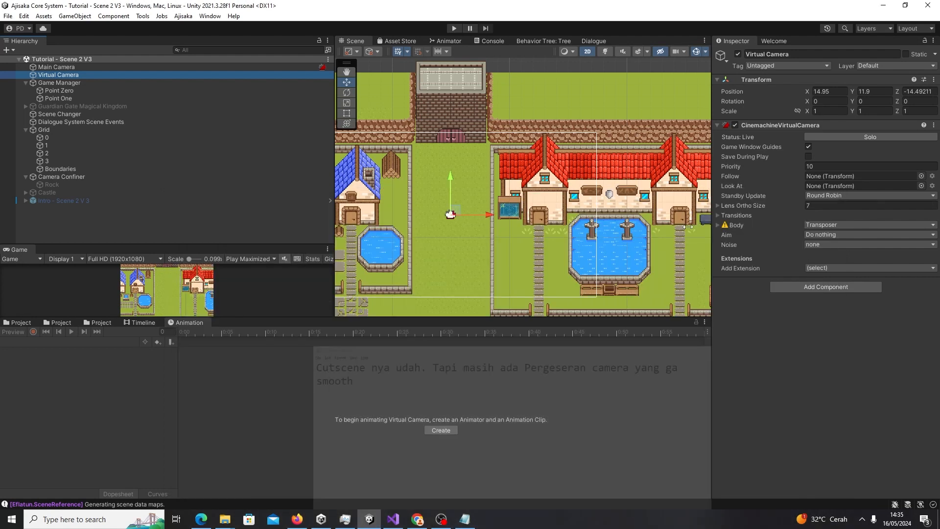
- Select Point Zero and switch the Game view's play behaviour to Play Focused
left_click(84, 127)
left_click(83, 90)
left_click(274, 261)
left_click(263, 271)
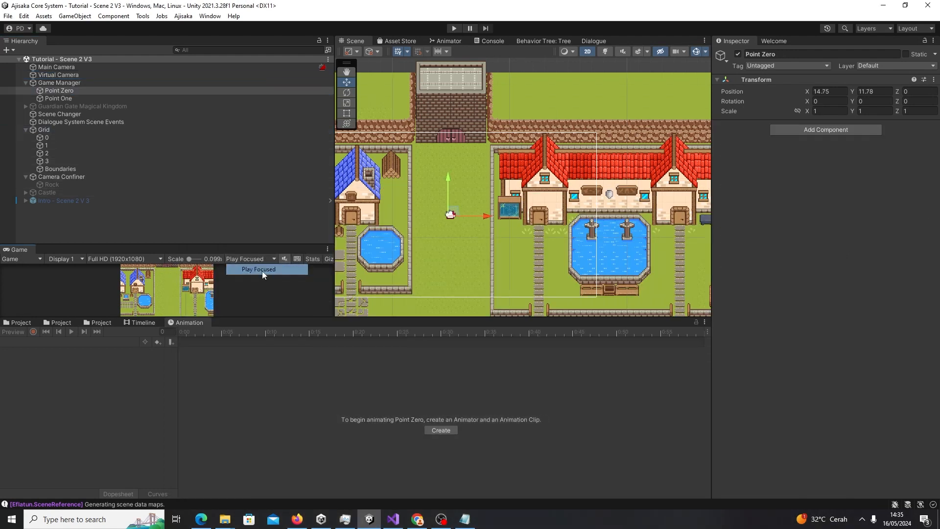
- Review the spawn points and Virtual Camera, and open the Default Blend time of Main Camera's CinemachineBrain for editing
left_click(61, 85)
left_click(60, 90)
left_click(58, 98)
left_click(57, 81)
left_click(59, 75)
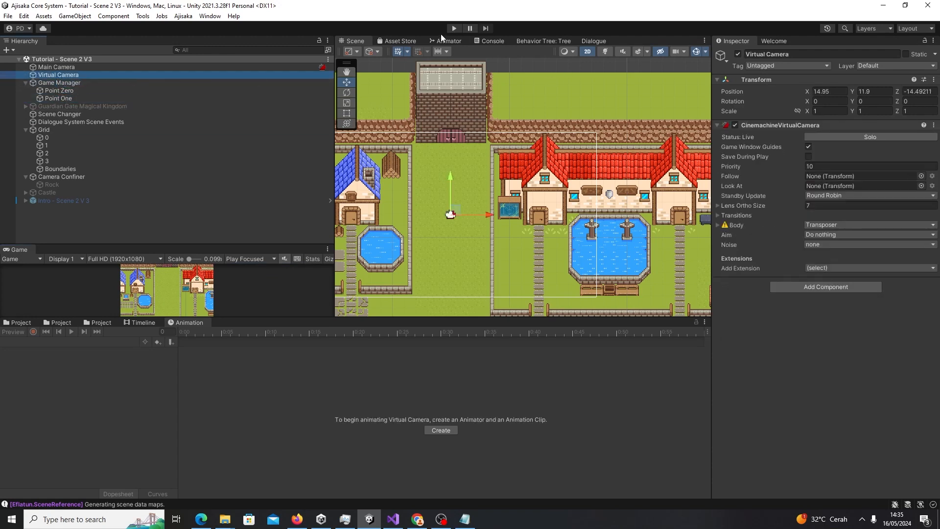
left_click(130, 66)
left_click(923, 421)
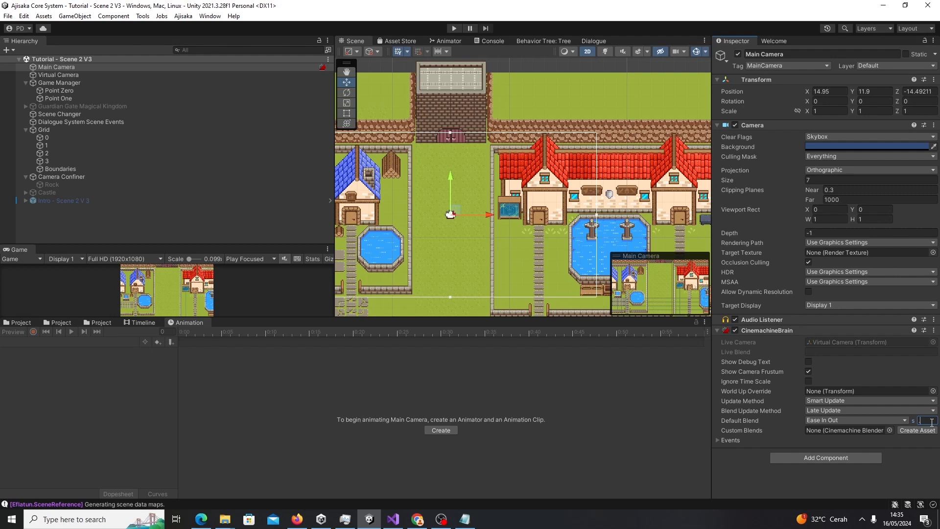
- Run the cutscene in Play mode and move Virtual Camera down to a Y position of about 8.09
left_click(452, 28)
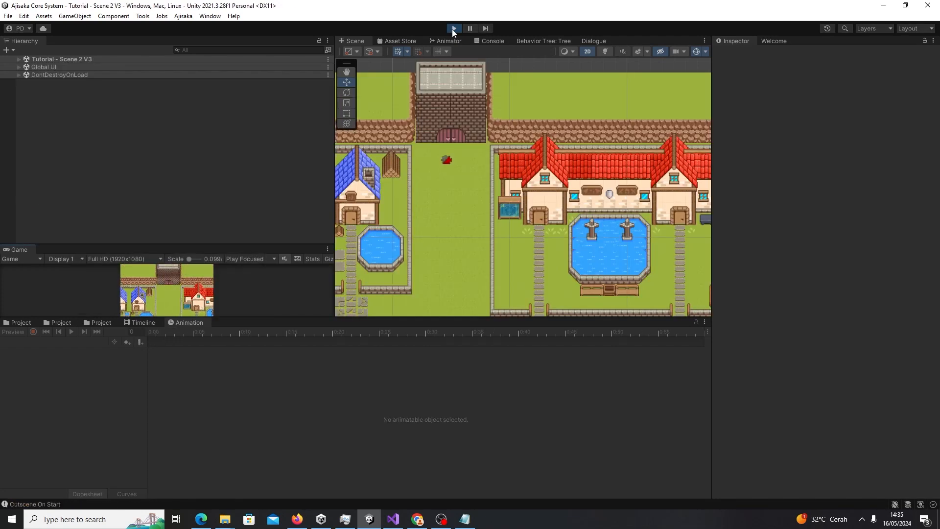
left_click(19, 59)
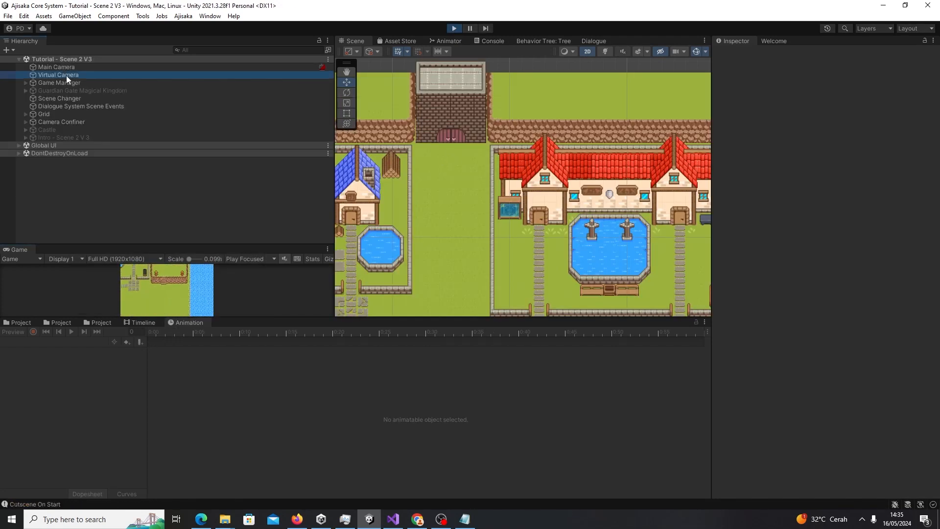
left_click(66, 75)
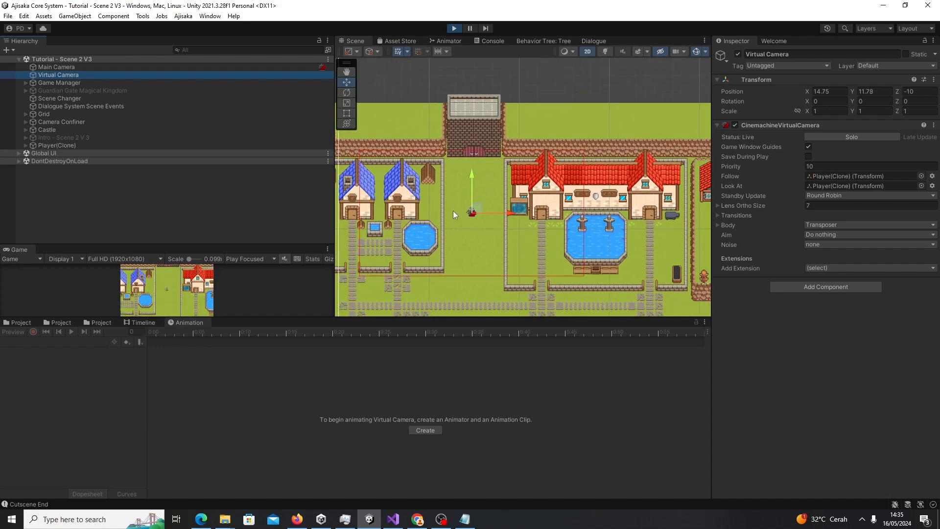
left_click_drag(472, 176, 495, 209)
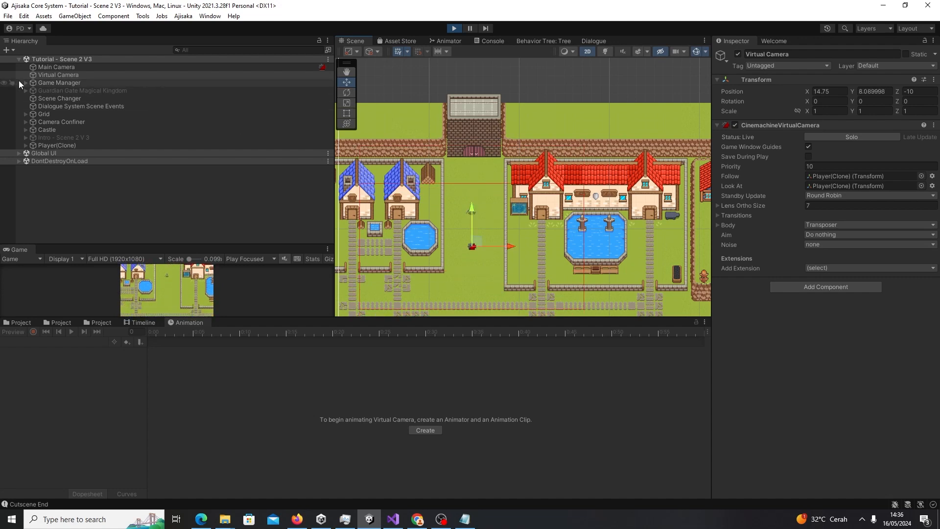
- Set Virtual Camera's Follow target to Game Manager's Point One, and replace it with Point Zero
left_click(26, 82)
left_click_drag(845, 180, 842, 178)
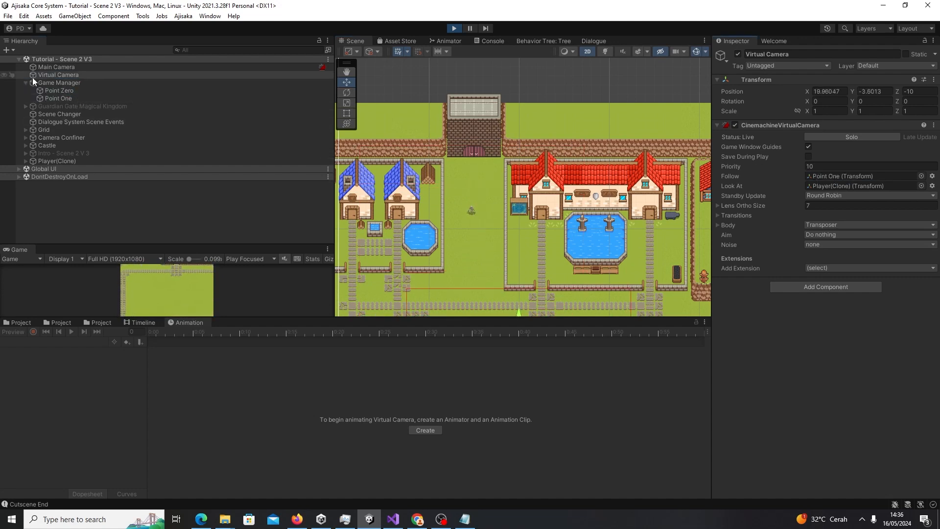
left_click_drag(59, 90, 842, 177)
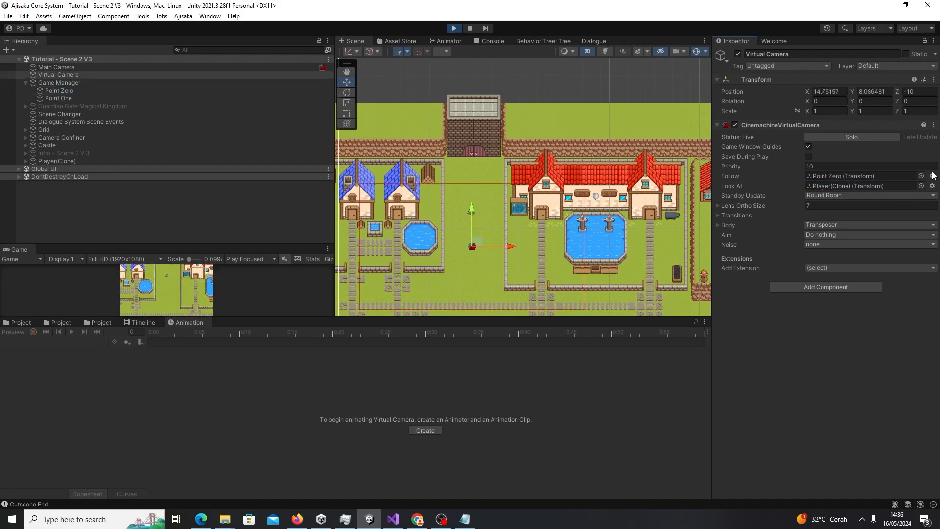
- Move Point One to about X 15.48, Y 9.54 during Play mode and make it Virtual Camera's Follow target
scroll(560, 180, "down", 3)
left_click(71, 99)
middle_click_drag(521, 274, 486, 235)
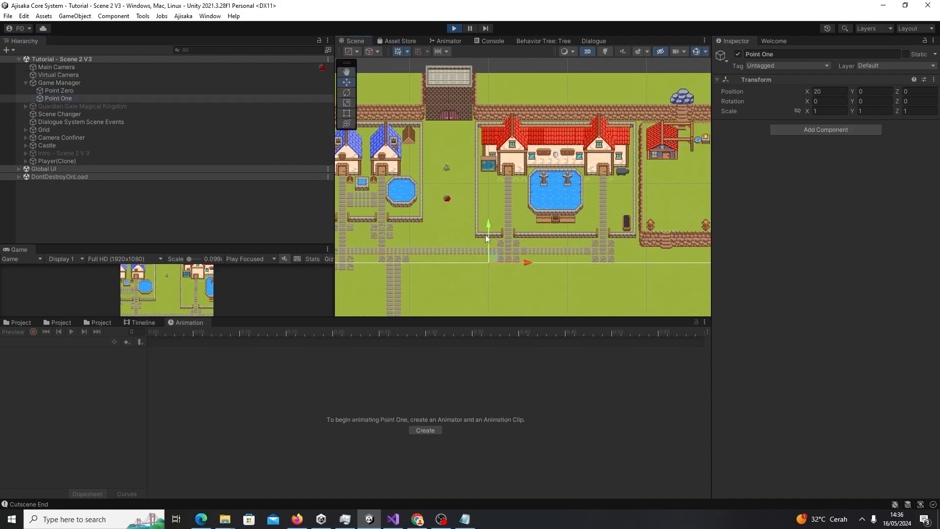
left_click(107, 75)
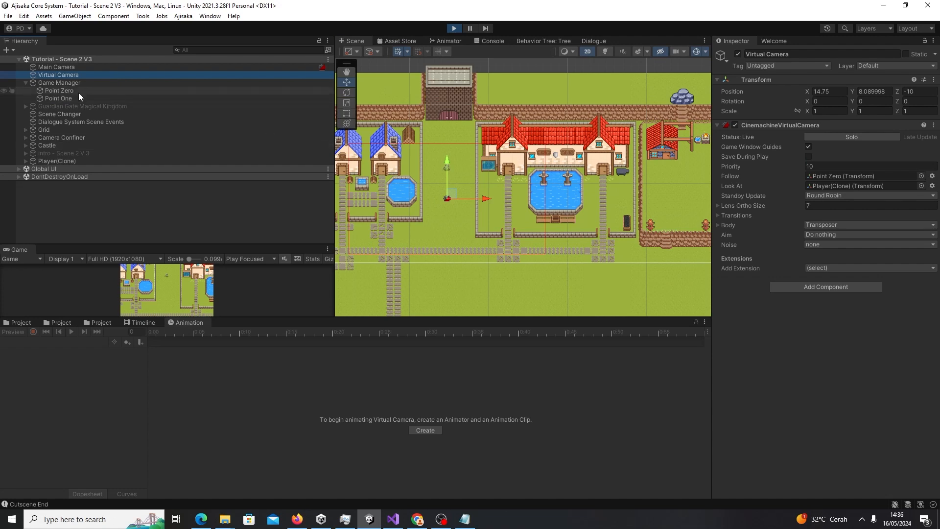
left_click_drag(830, 181, 830, 180)
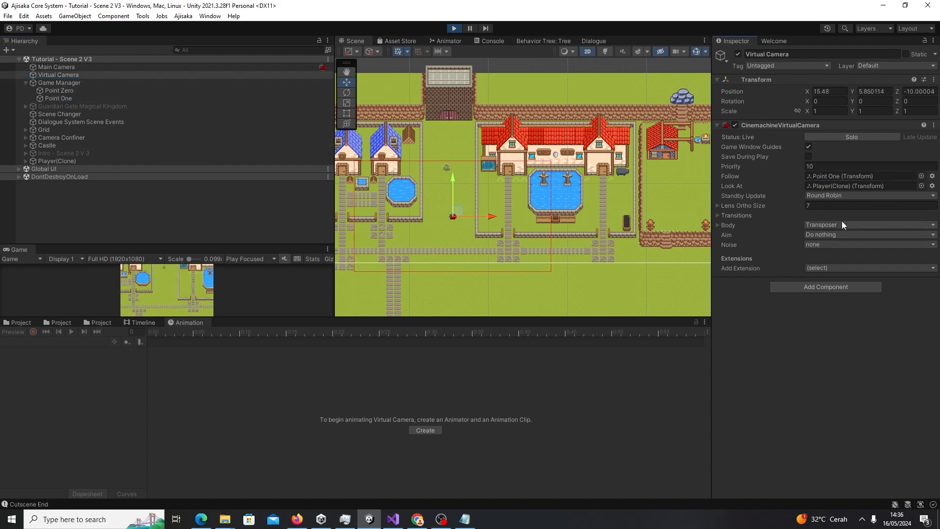
- Examine Virtual Camera's Aim and Noise options and its Transposer Body damping settings
left_click(841, 233)
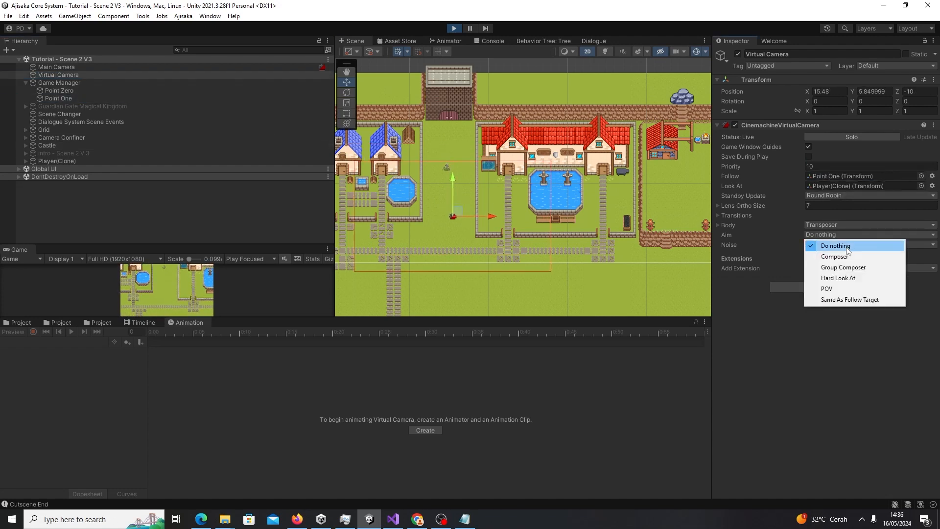
left_click(727, 225)
left_click(727, 226)
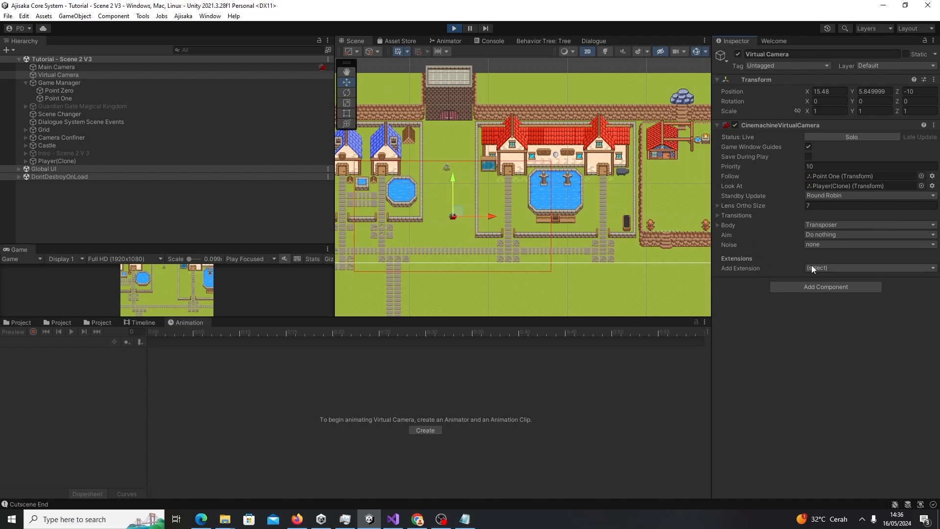
left_click(819, 245)
left_click(747, 245)
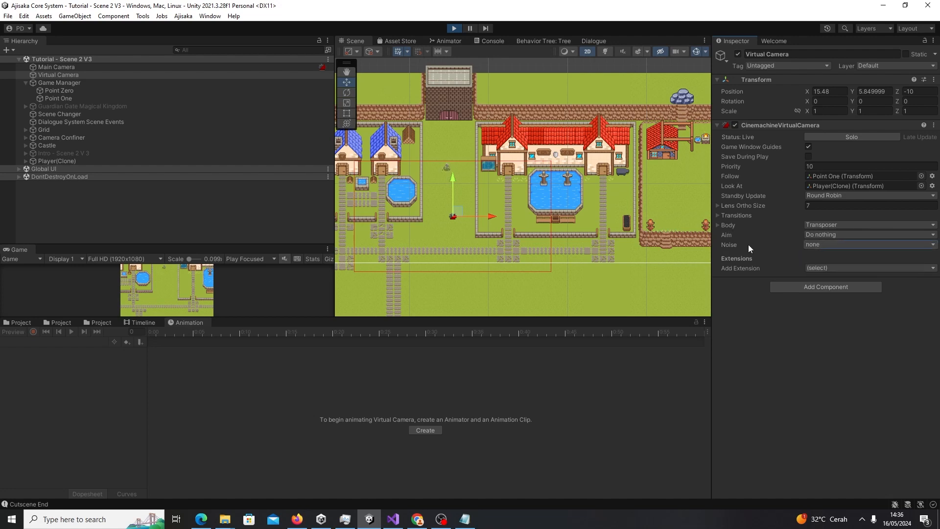
left_click(728, 223)
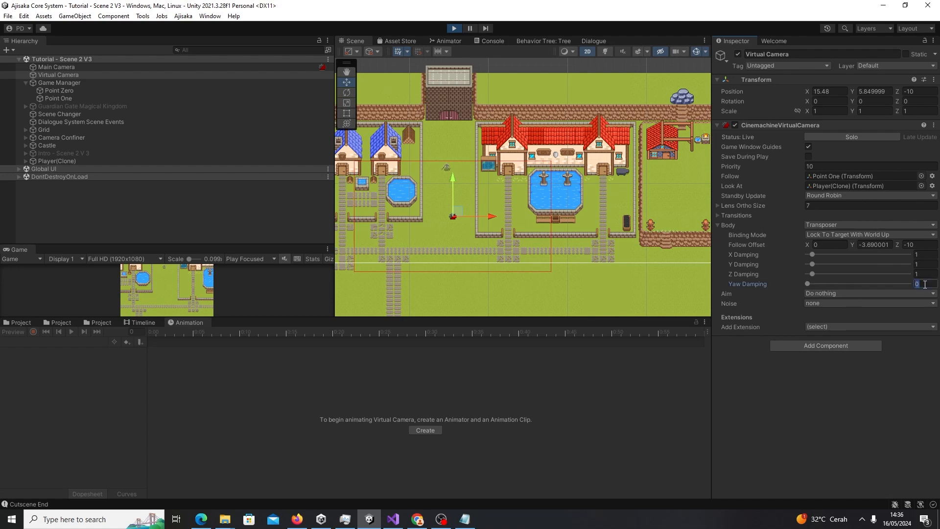
- Set Virtual Camera's Follow target to Point Zero, switch it to Player(Clone), and end Play mode
left_click(117, 97)
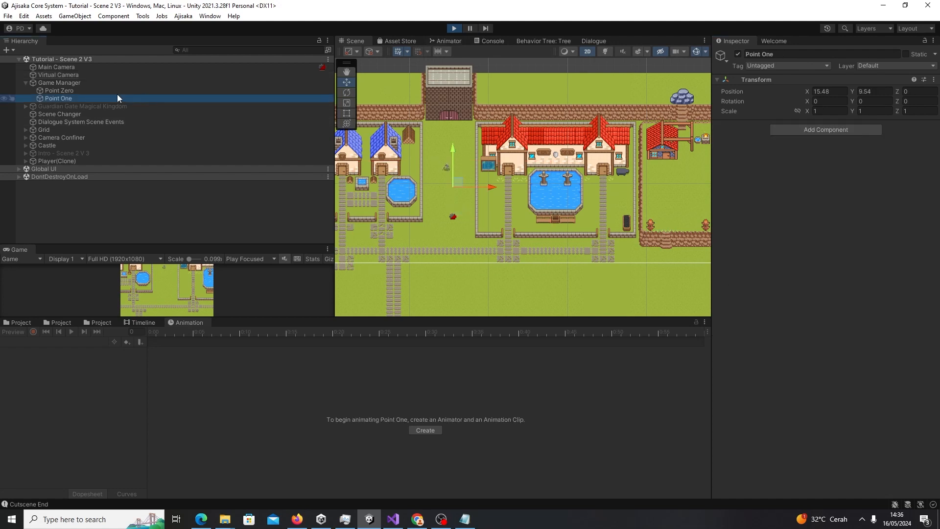
left_click(78, 75)
left_click_drag(59, 90, 861, 177)
left_click_drag(84, 160, 838, 177)
left_click(450, 28)
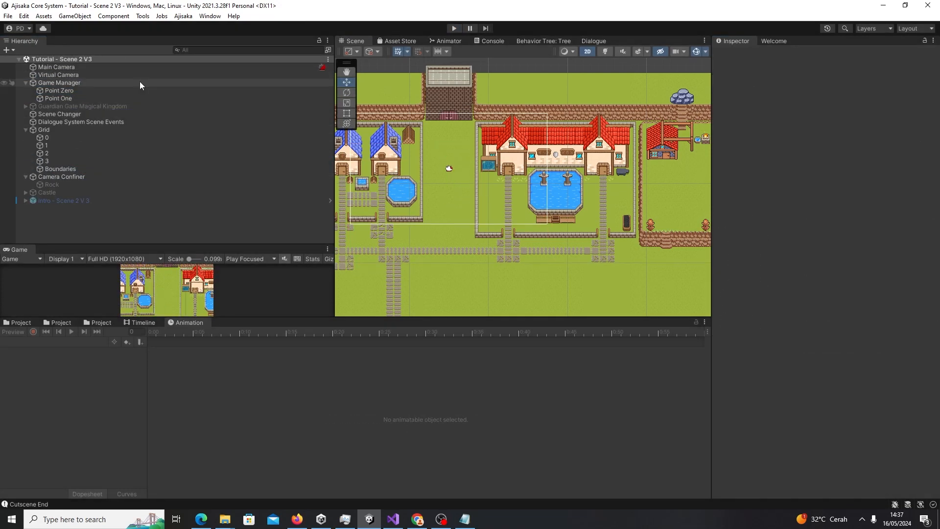
- Set the Yaw Damping of Virtual Camera's Transposer Body to 1
left_click(927, 305)
type("1")
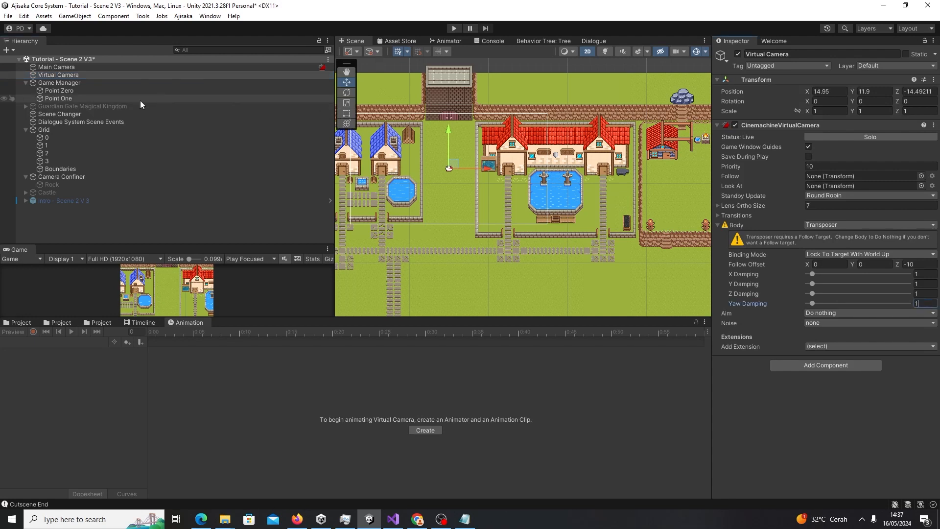
left_click(107, 83)
left_click(104, 77)
left_click(91, 82)
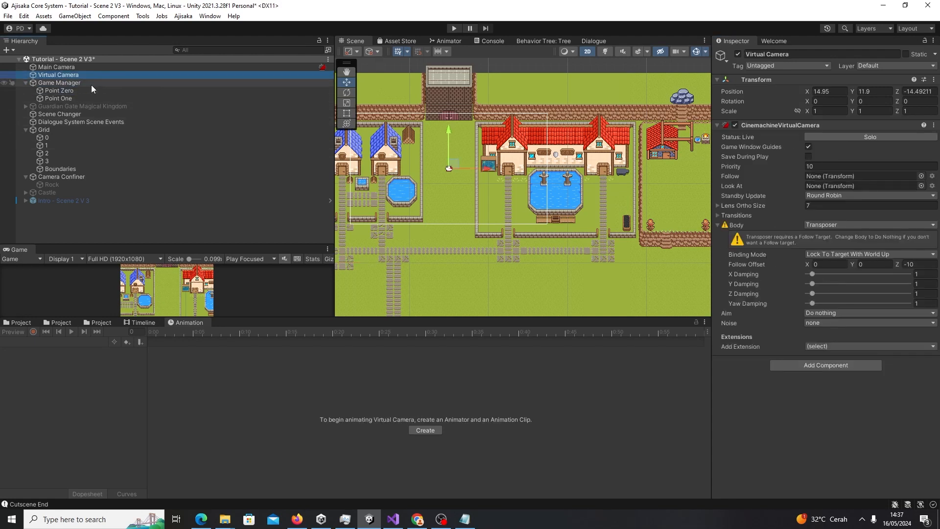
- Set Virtual Camera's Follow Offset Y to -3 and save the scene
left_click(844, 213)
left_click(83, 74)
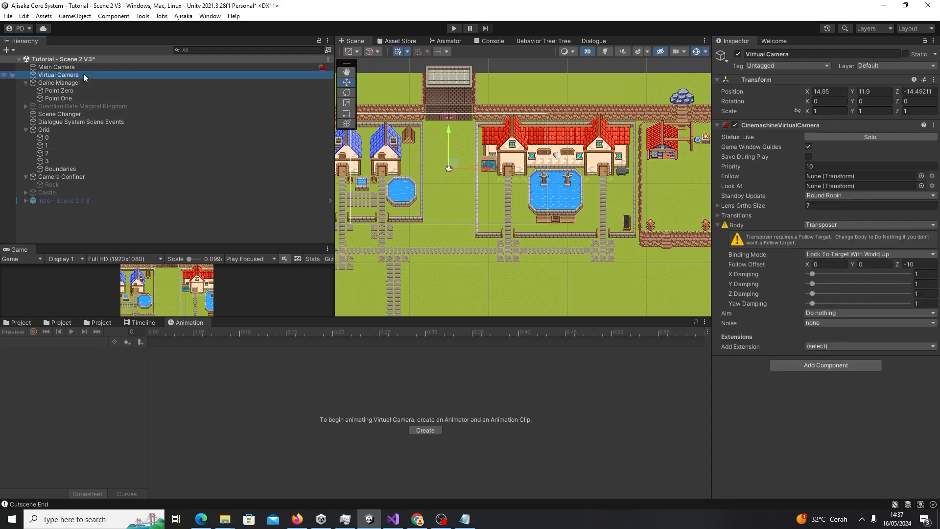
left_click(874, 264)
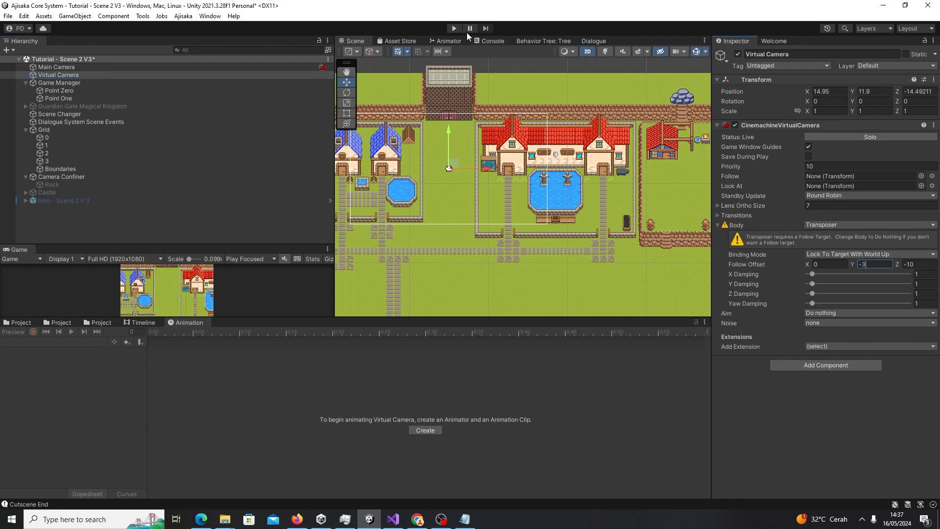
type("-3")
key("ctrl+s")
- Disable Play Cutscene On Start on Game Manager and test the scene in Play mode with a taller Game view
left_click(72, 82)
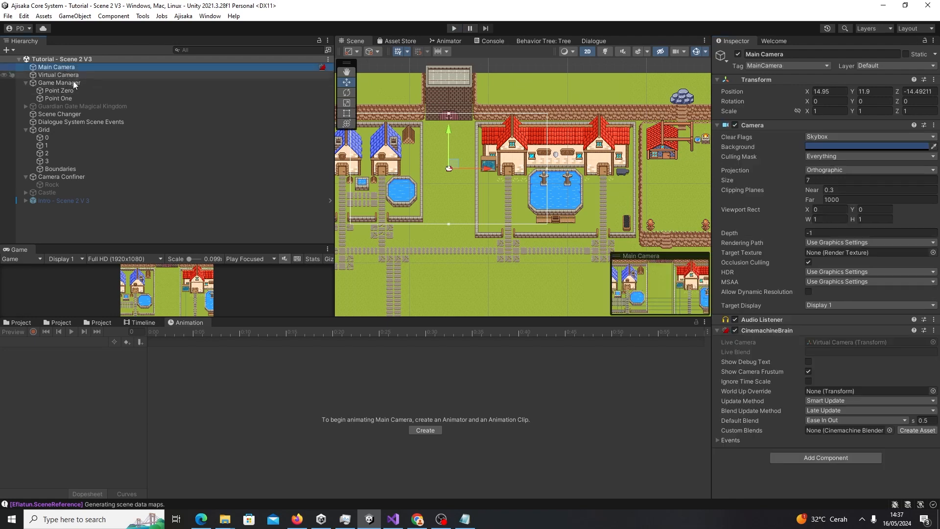
left_click(807, 269)
left_click(454, 28)
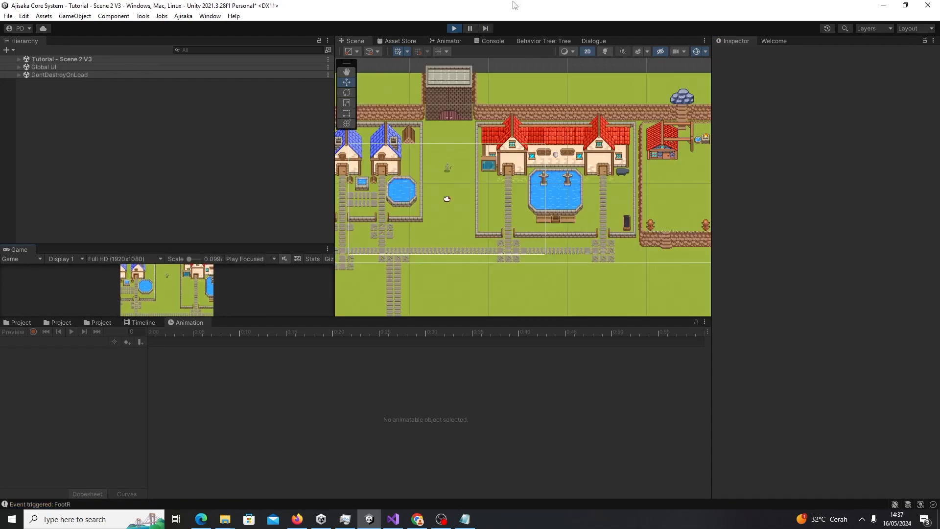
left_click_drag(219, 244, 218, 216)
left_click(454, 28)
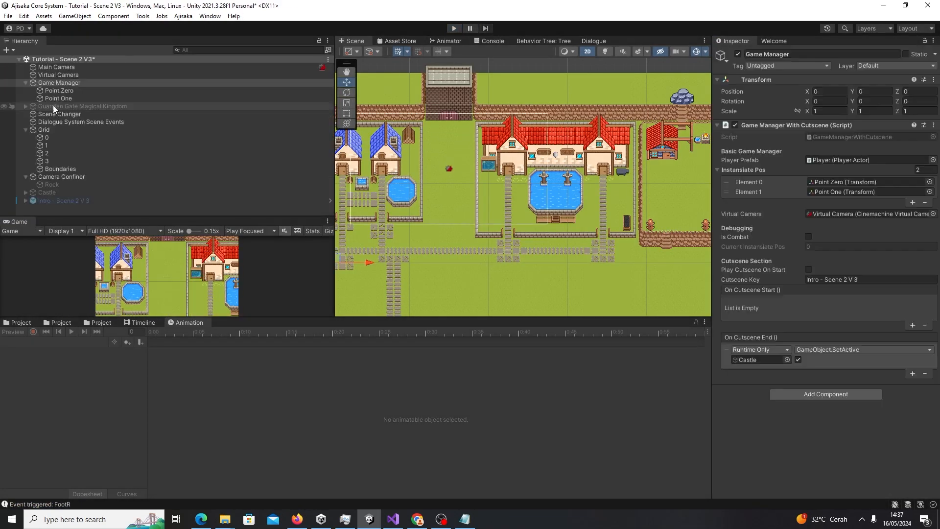
- Reset Virtual Camera's Follow Offset Y to 0, save the scene, and test it in Play mode
left_click(59, 82)
key("Up")
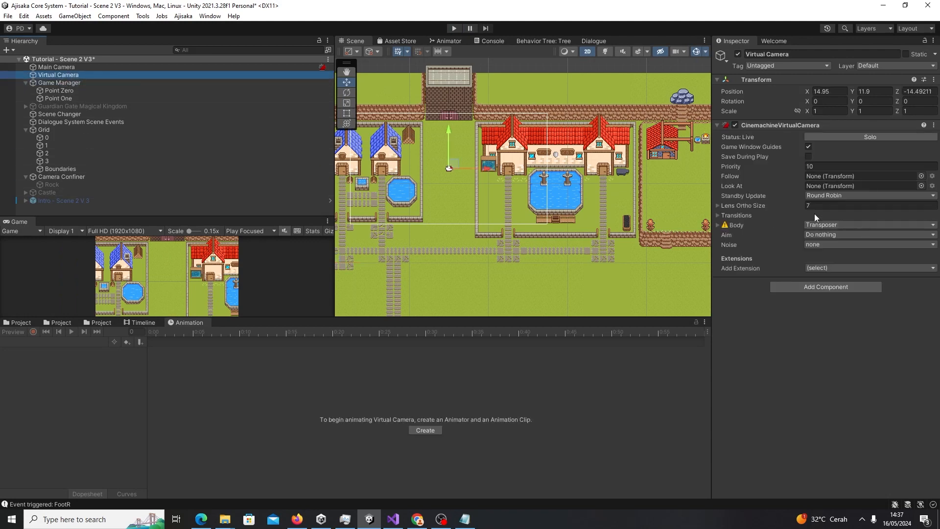
left_click(737, 227)
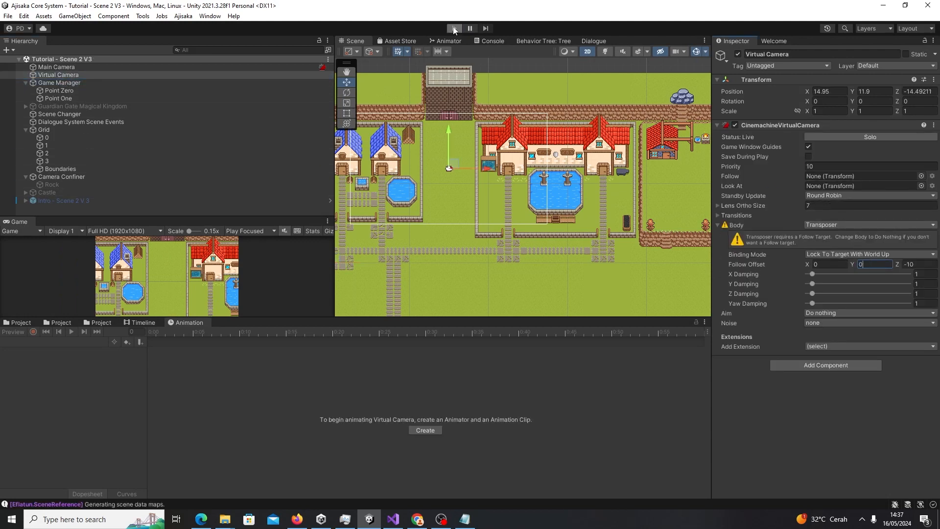
left_click(454, 29)
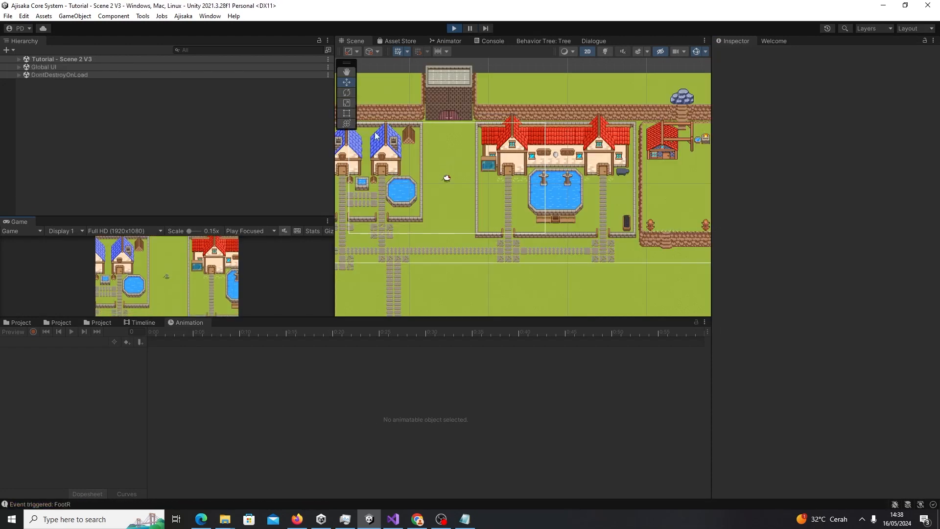
left_click(454, 29)
- Enable Play Cutscene On Start on Game Manager, add an On Cutscene End event that sets Guardian Gate Magical Kingdom active, and save
left_click(77, 82)
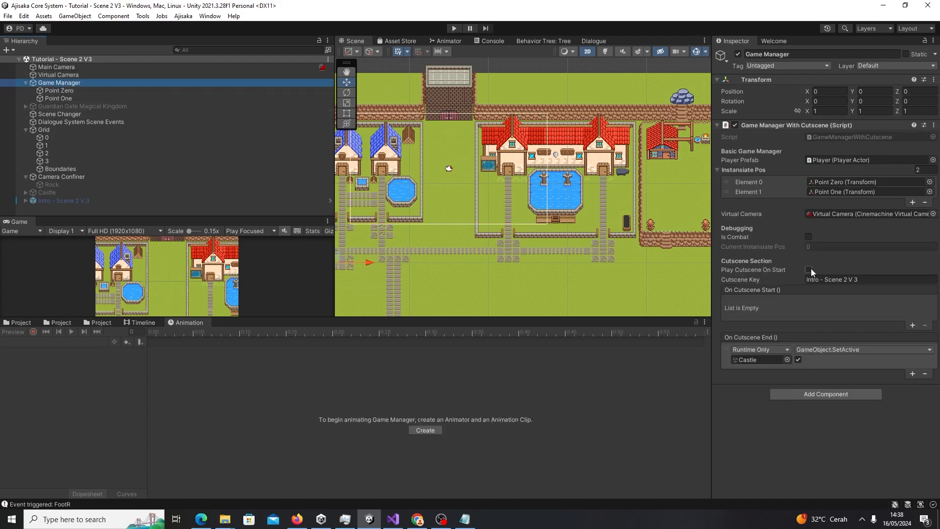
left_click(810, 269)
left_click(912, 374)
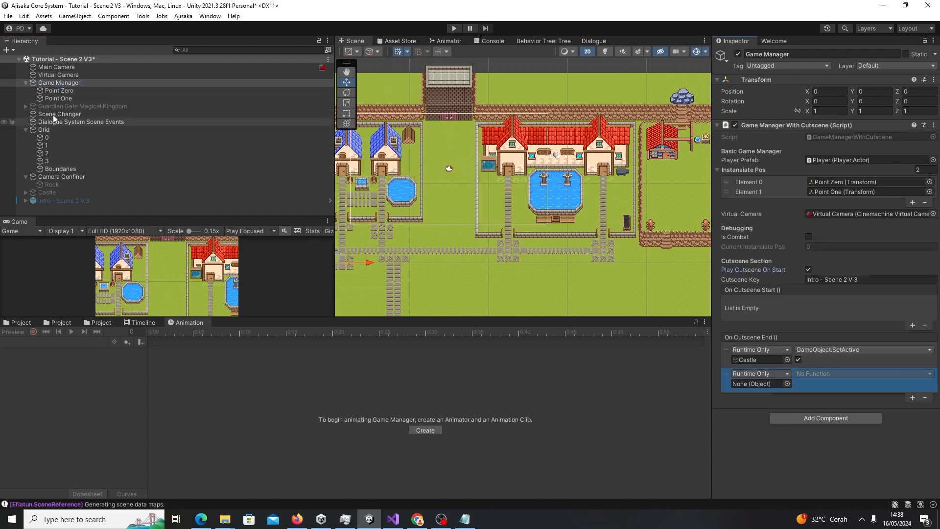
left_click_drag(63, 106, 793, 375)
left_click(862, 374)
mouse_move(842, 405)
left_click(735, 474)
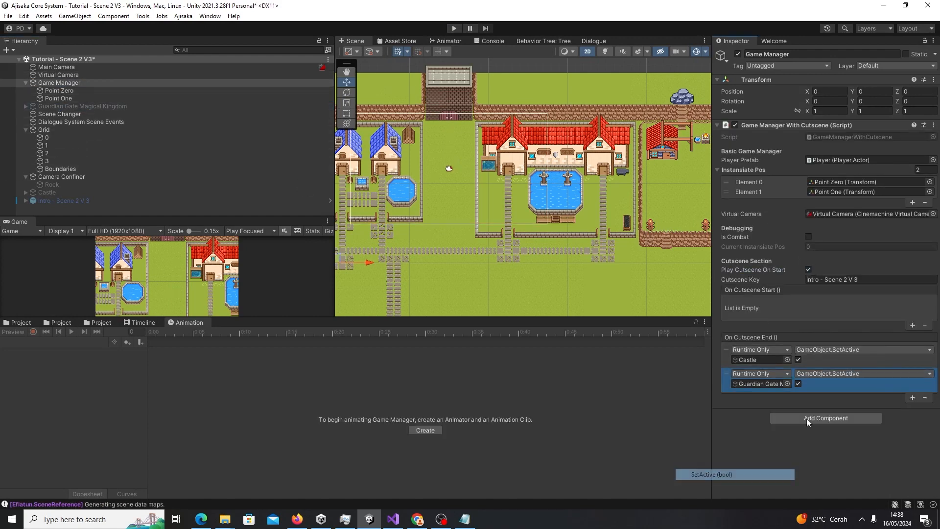
key("ctrl+s")
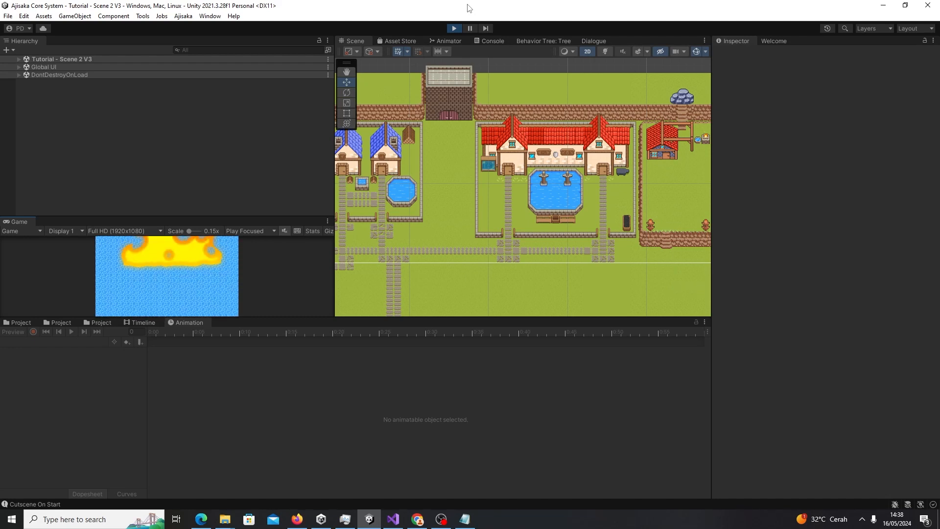
- Run the cutscene in Play mode and inspect Virtual Camera framed in the Scene view as the cutscene ends
left_click(18, 58)
left_click(54, 75)
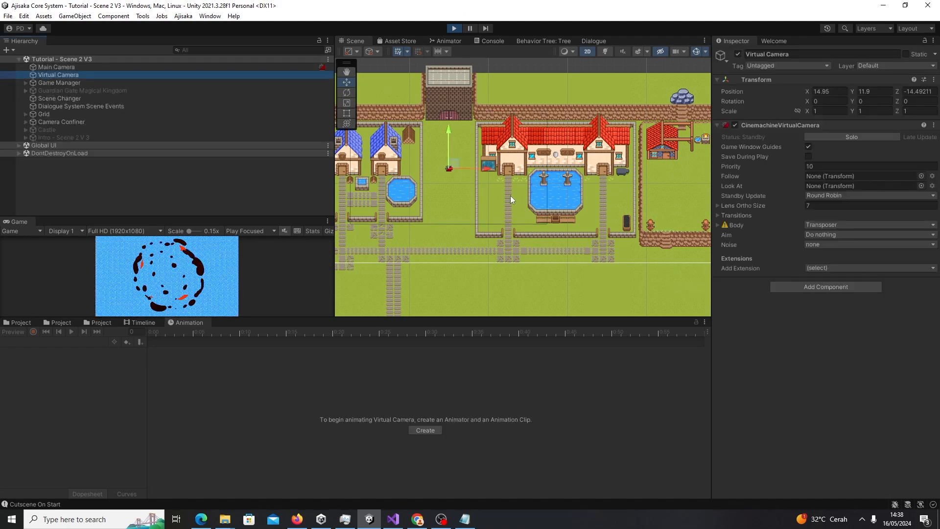
key("f")
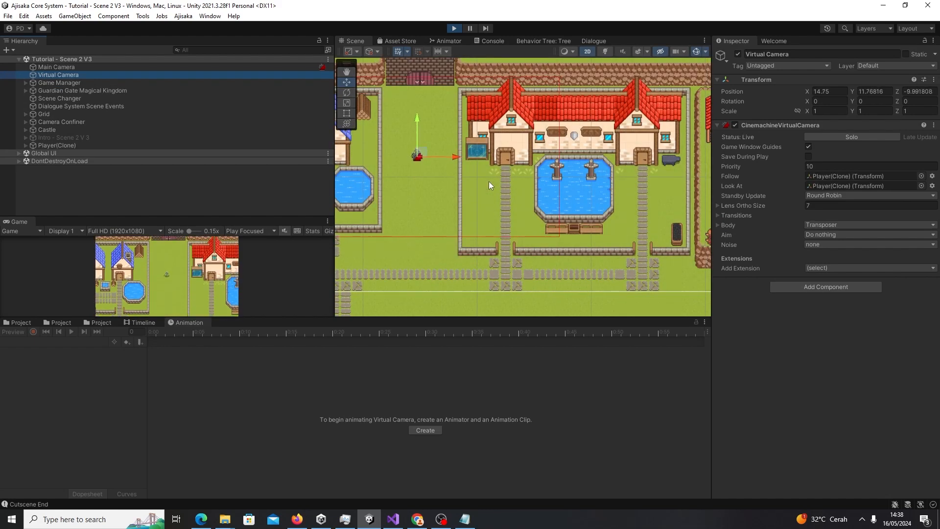
left_click(82, 84)
left_click(81, 77)
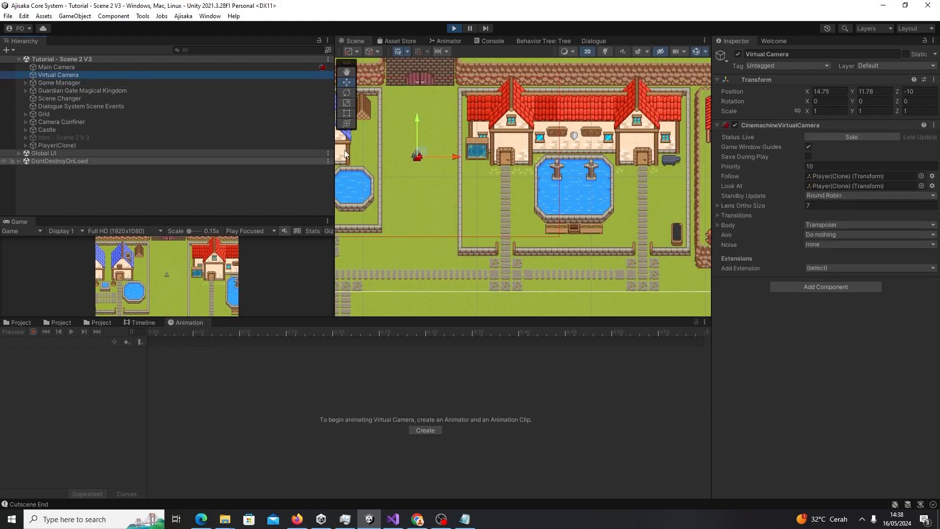
- Move Virtual Camera down to about Y 10.79, check its Body Follow Offset, and end Play mode
left_click_drag(421, 121, 423, 175)
left_click(729, 225)
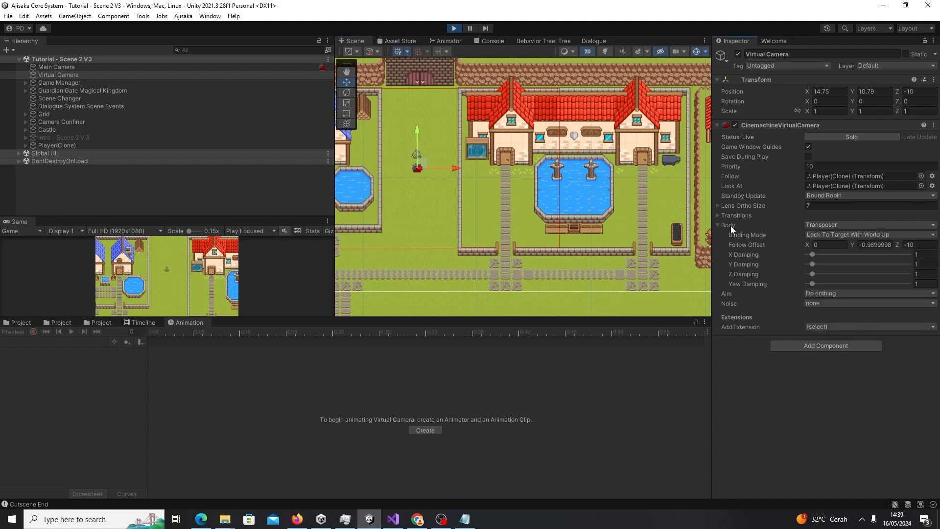
left_click(59, 82)
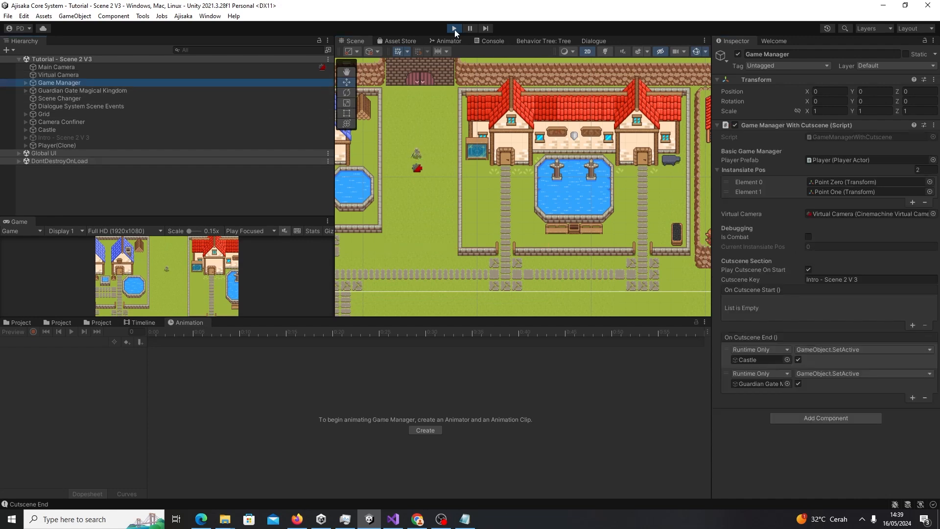
left_click(454, 29)
- Enlarge the Game view, and in Notepad replace the whole note with "Ga ada yang Salah si xD"
left_click_drag(248, 216, 252, 109)
left_click(463, 519)
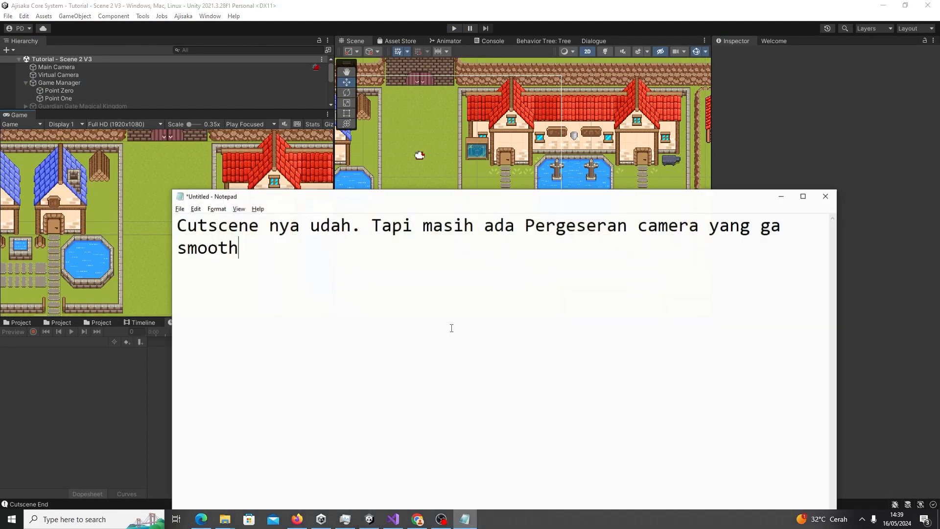
left_click_drag(451, 327, 197, 224)
left_click(582, 275)
key("ctrl+a")
left_click(779, 181)
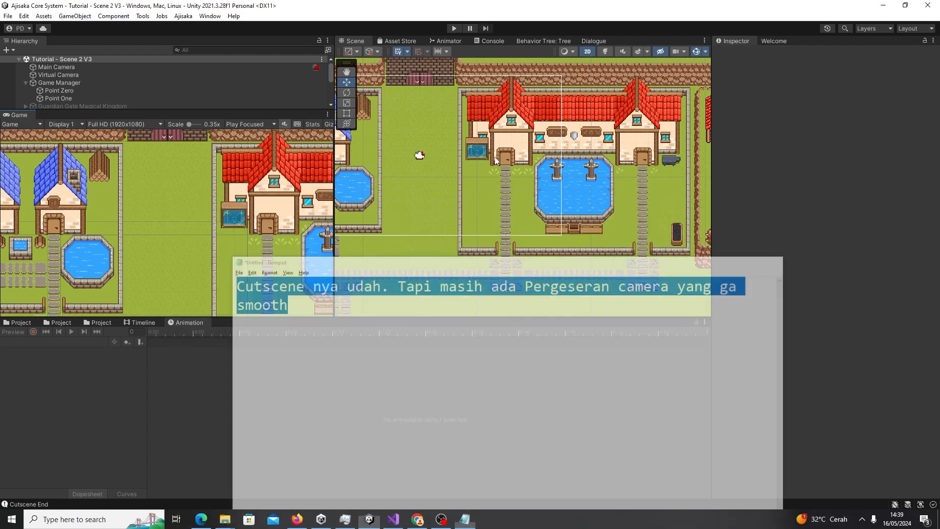
left_click(287, 250)
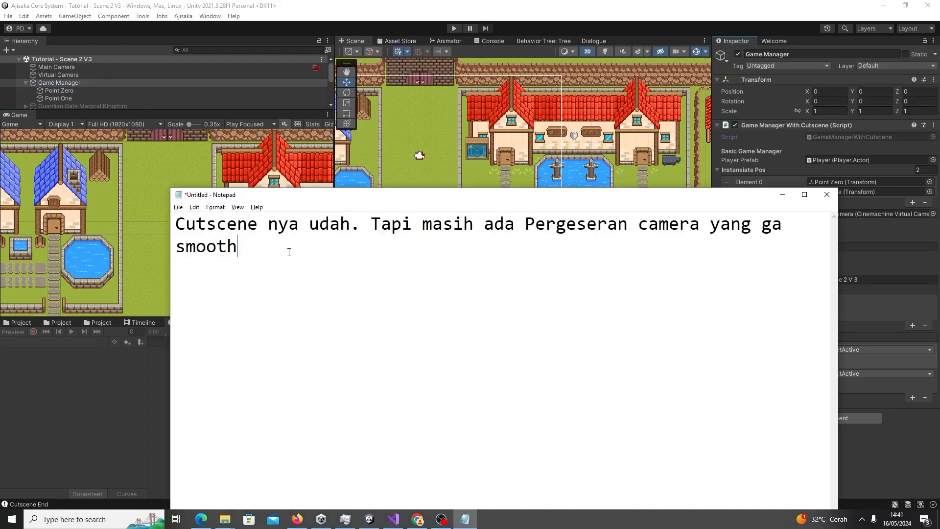
key("ctrl+a")
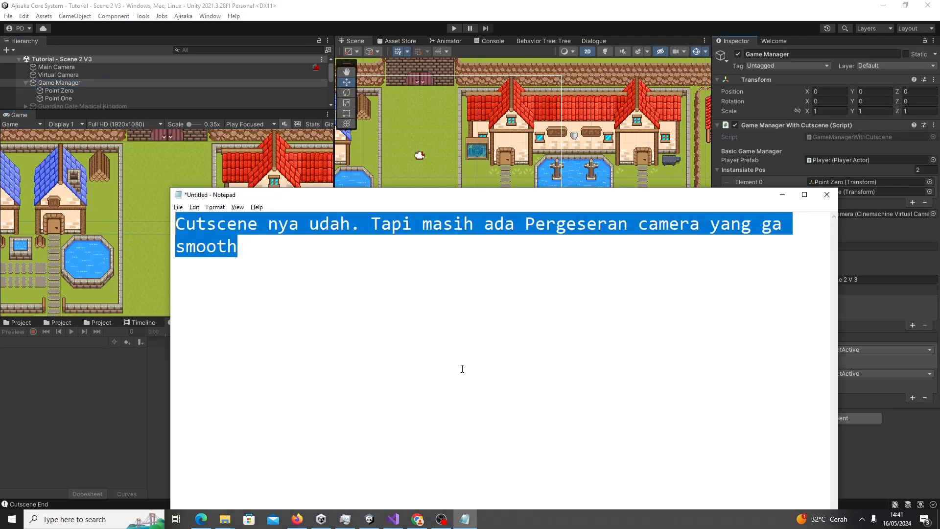
type("Ga ada yang Salah si xD")
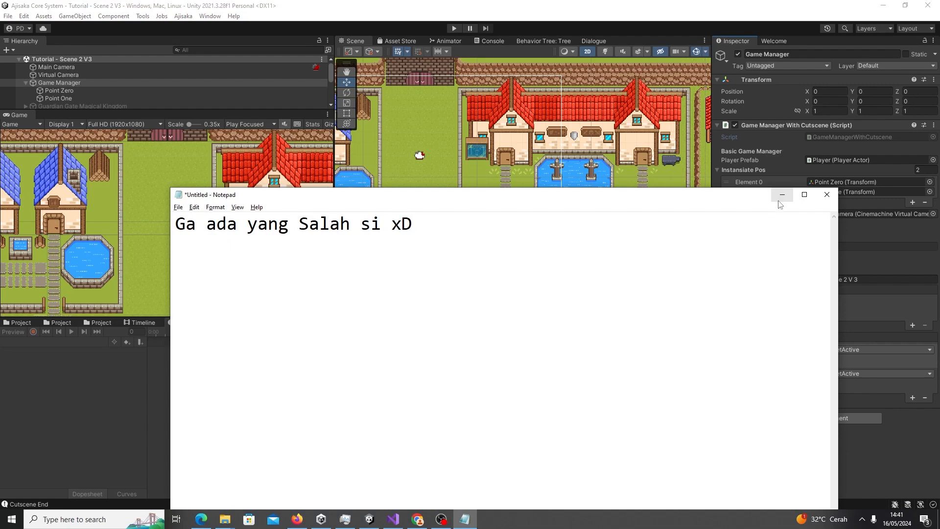
left_click(781, 196)
- Reduce the Game view's height, select Grid, and collapse its child layers in the hierarchy
left_click_drag(163, 112, 163, 155)
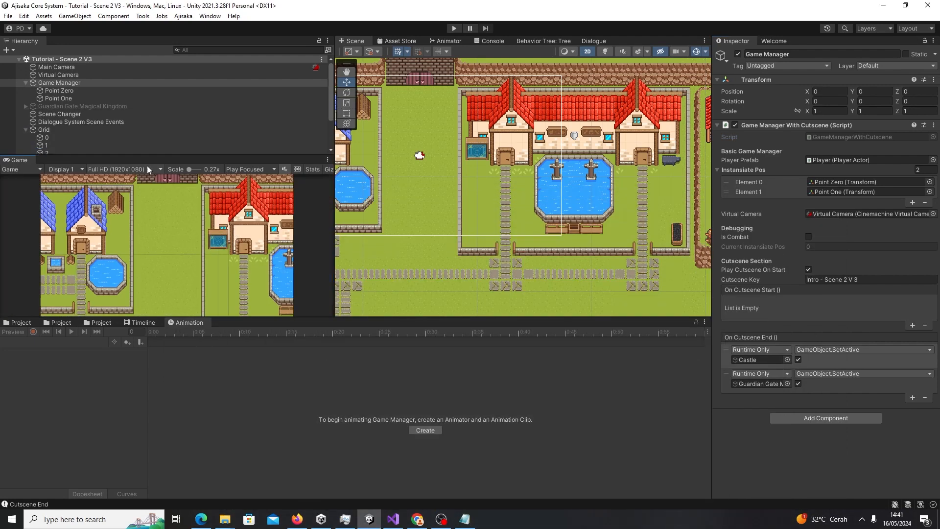
left_click(79, 129)
scroll(75, 137, "down", 2)
left_click(26, 81)
scroll(390, 172, "down", 1)
middle_click_drag(389, 173, 459, 213)
scroll(455, 133, "down", 1)
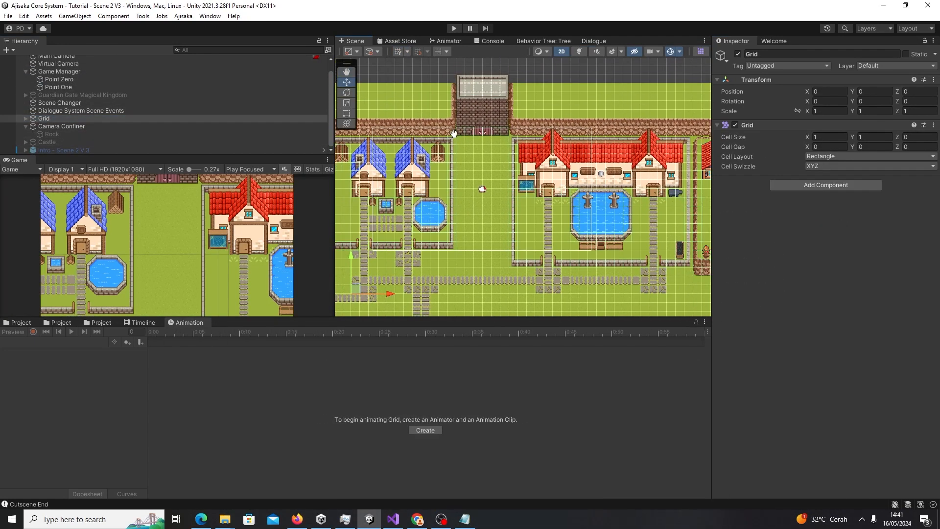
- Collapse Game Manager in the hierarchy, check its cutscene settings, and move Virtual Camera slightly down in the Scene view
middle_click_drag(454, 133, 466, 143)
scroll(104, 82, "up", 2)
left_click(26, 83)
left_click(58, 83)
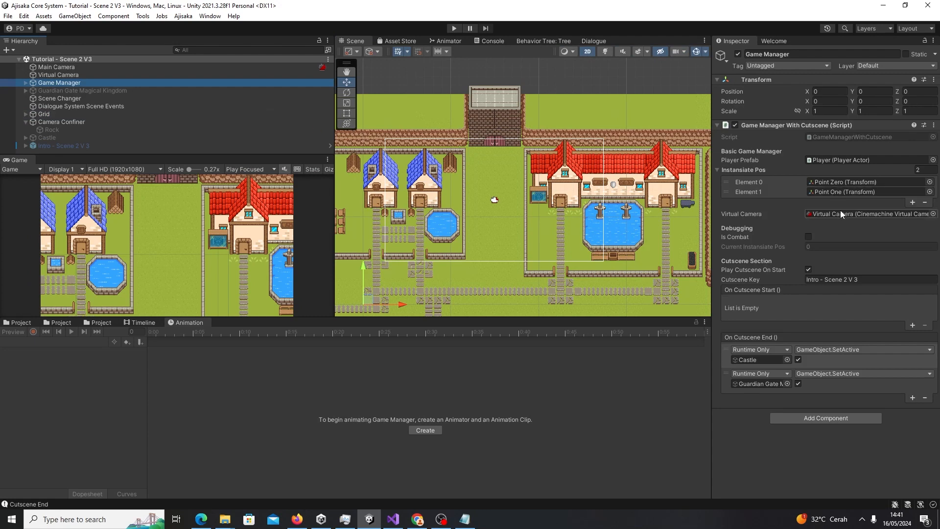
left_click(63, 75)
left_click_drag(499, 165, 498, 193)
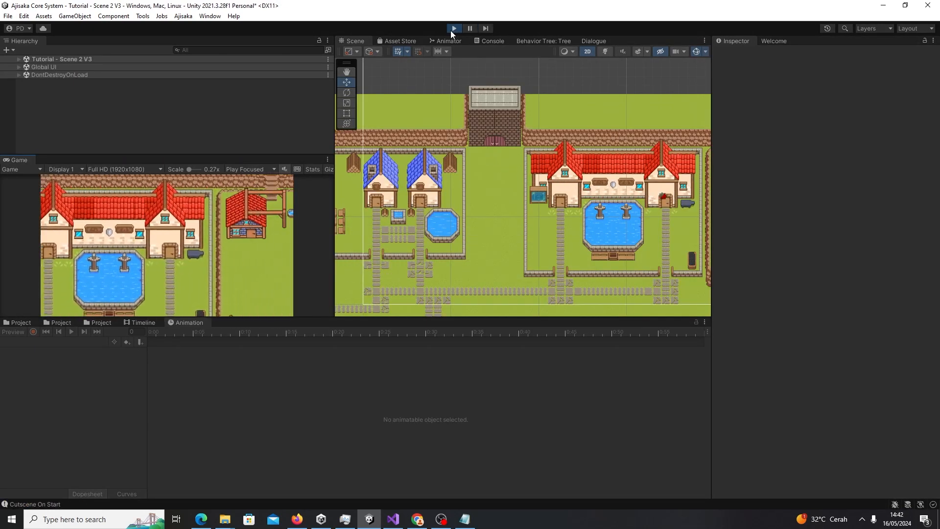
- Run the cutscene in Play mode and inspect Game Manager, Scene Changer and the Body settings of Virtual Camera
left_click(19, 59)
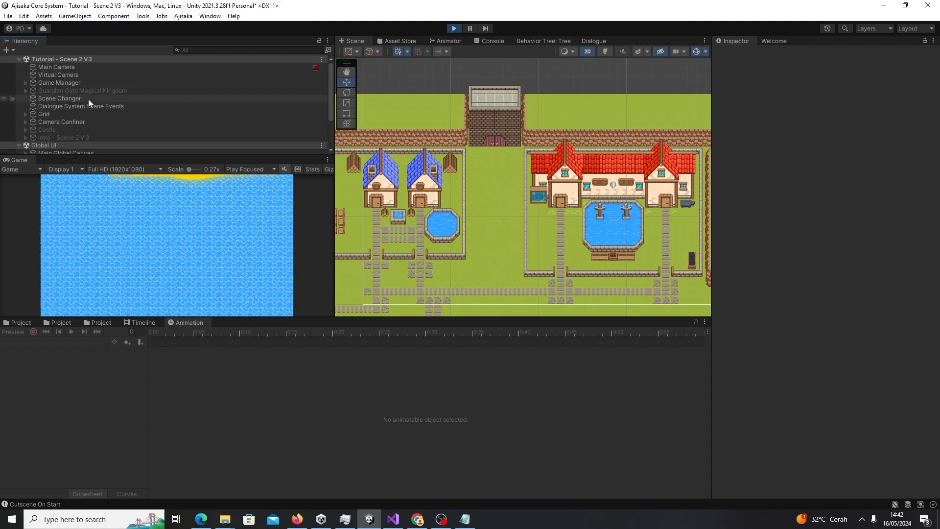
left_click(75, 82)
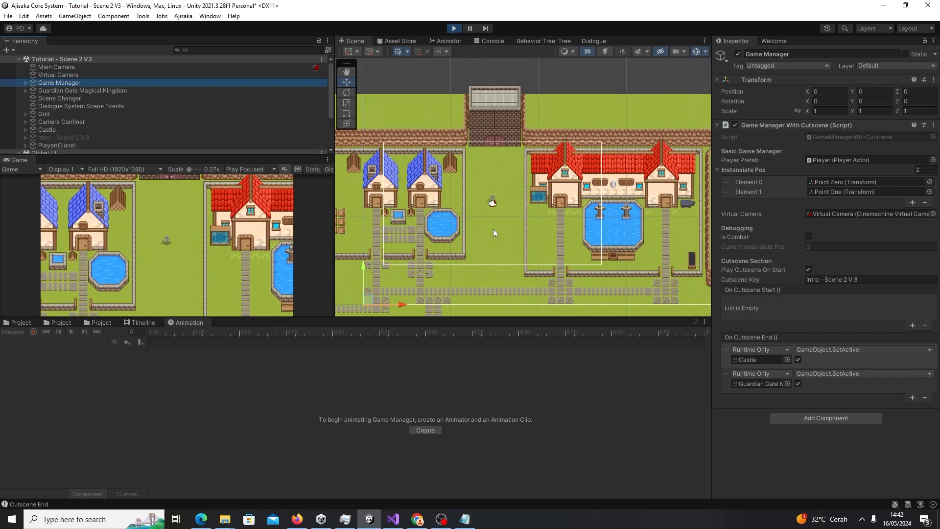
left_click(88, 98)
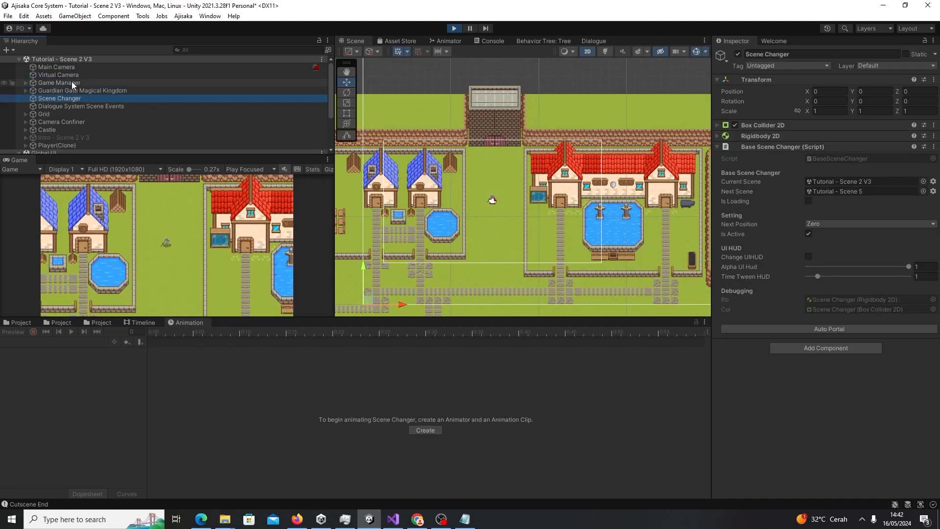
left_click(72, 82)
left_click(65, 90)
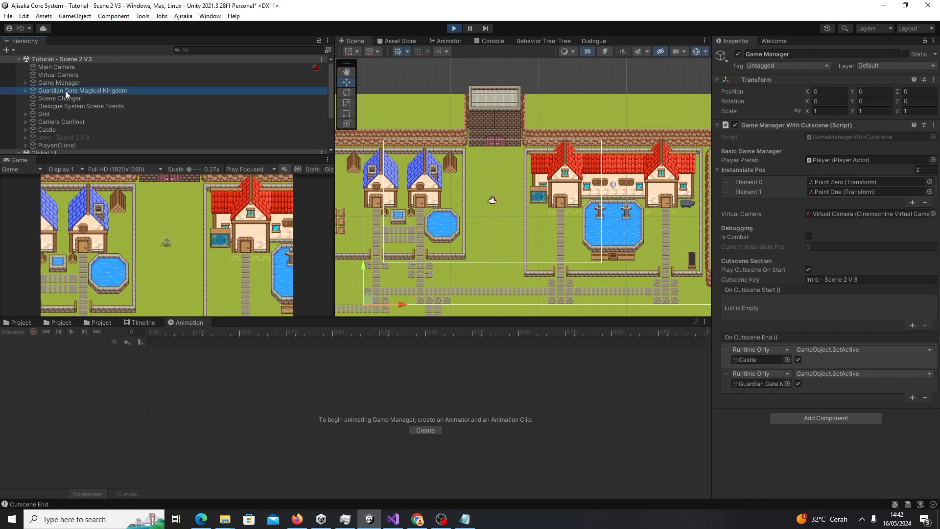
left_click(60, 75)
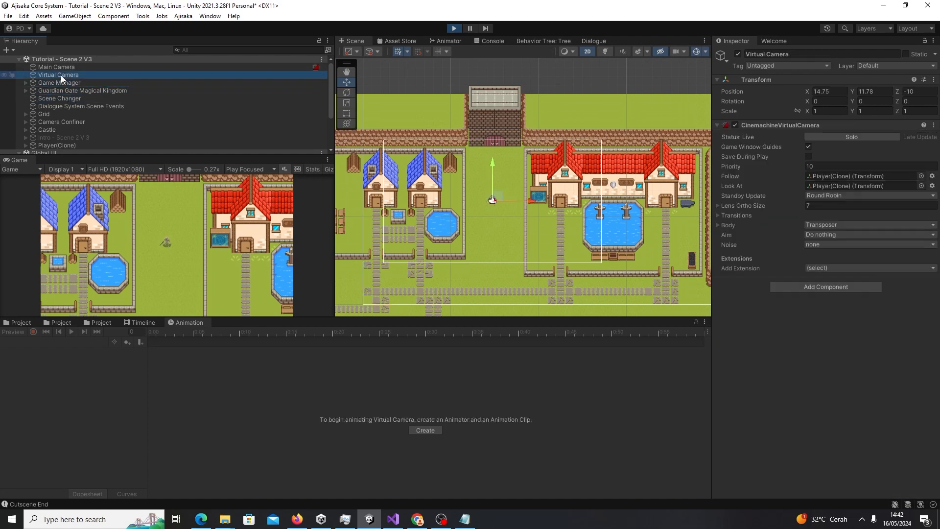
left_click(727, 226)
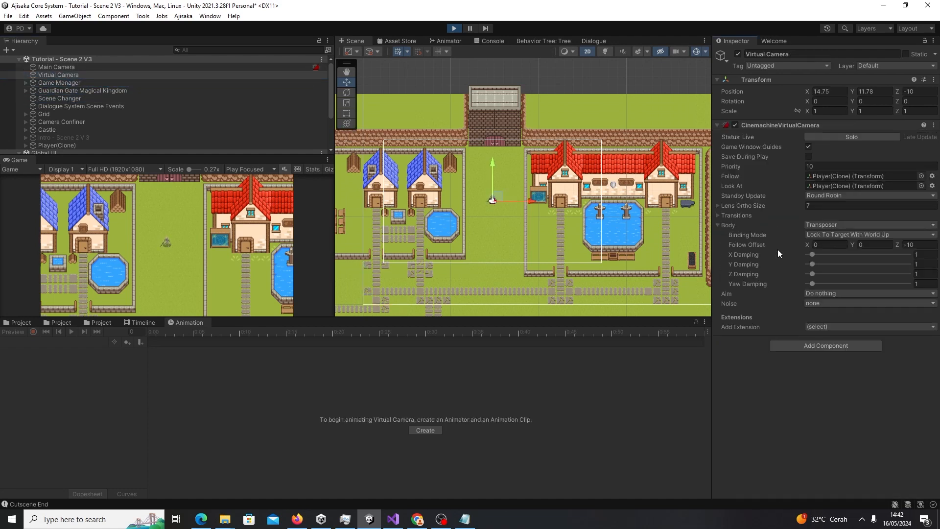
- Walk the player down from the spawn point and toward the red-roofed house's pool to test the camera follow
key("s")
key("a")
key("d")
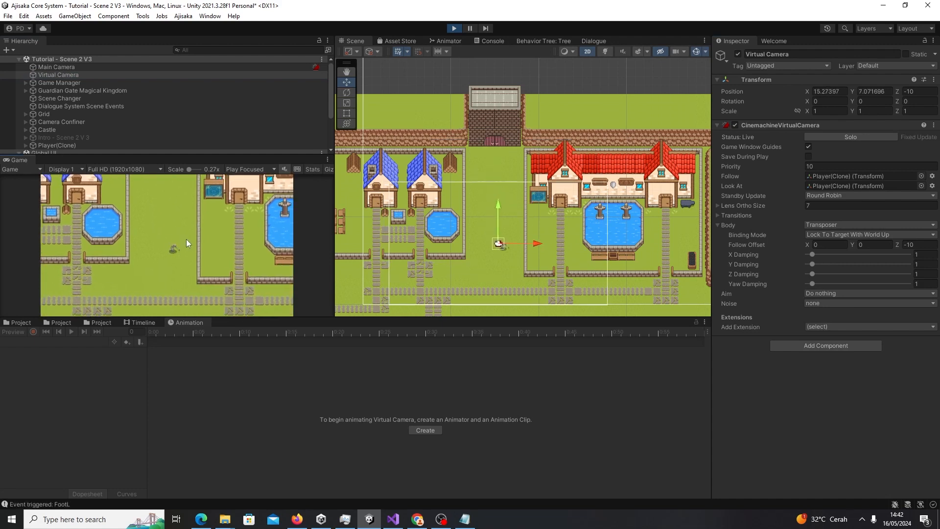
key("d")
- Enlarge the Game view in height and width while the player keeps walking
left_click_drag(216, 155, 247, 85)
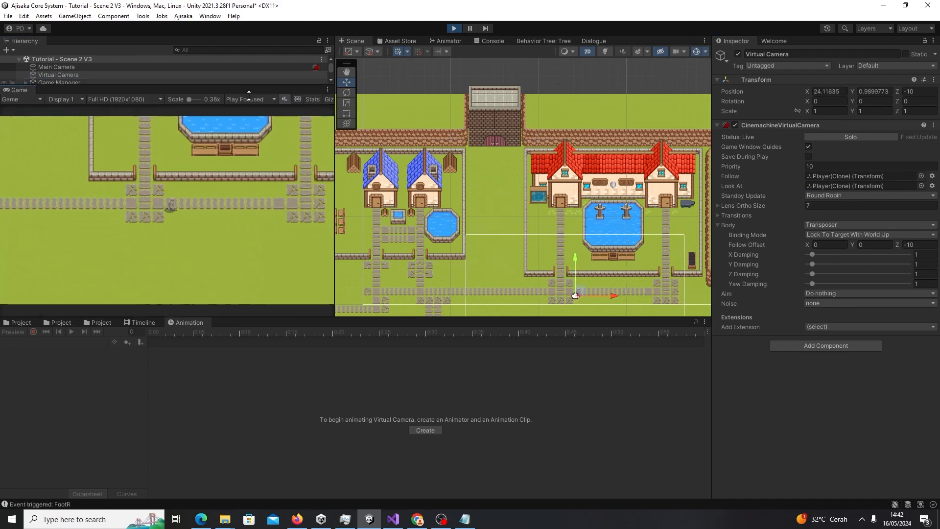
left_click_drag(335, 128, 574, 127)
key("s")
left_click_drag(338, 317, 357, 409)
- Walk the player across the wooden bridge to the castle gate and answer Yes to the Guardian's question about entering
key("d")
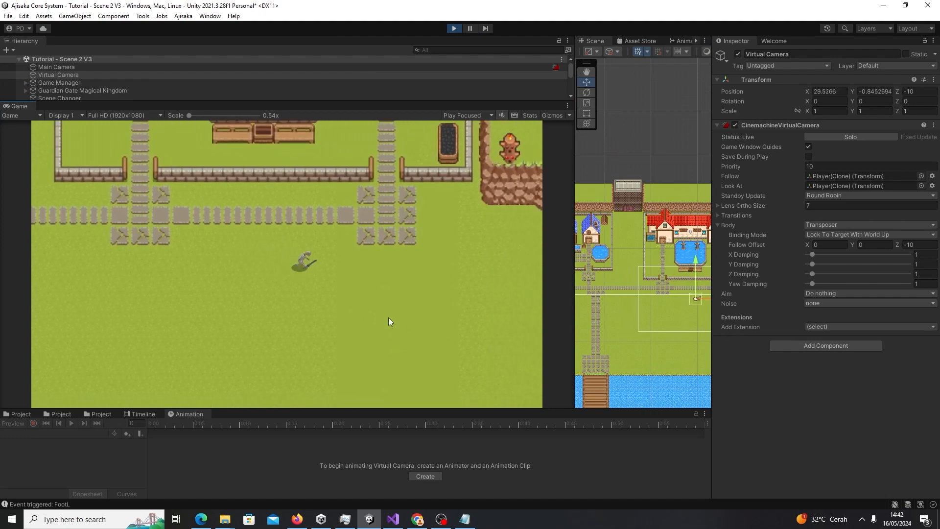
key("s")
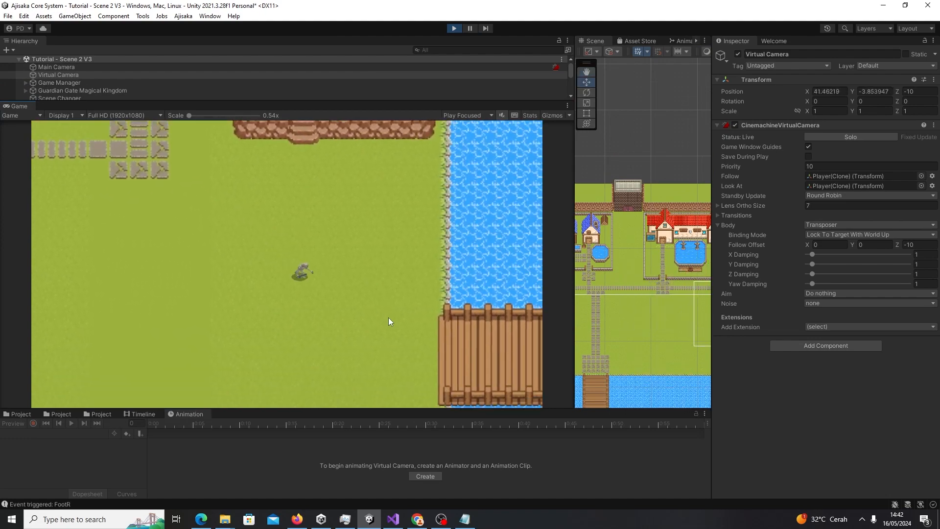
key("d")
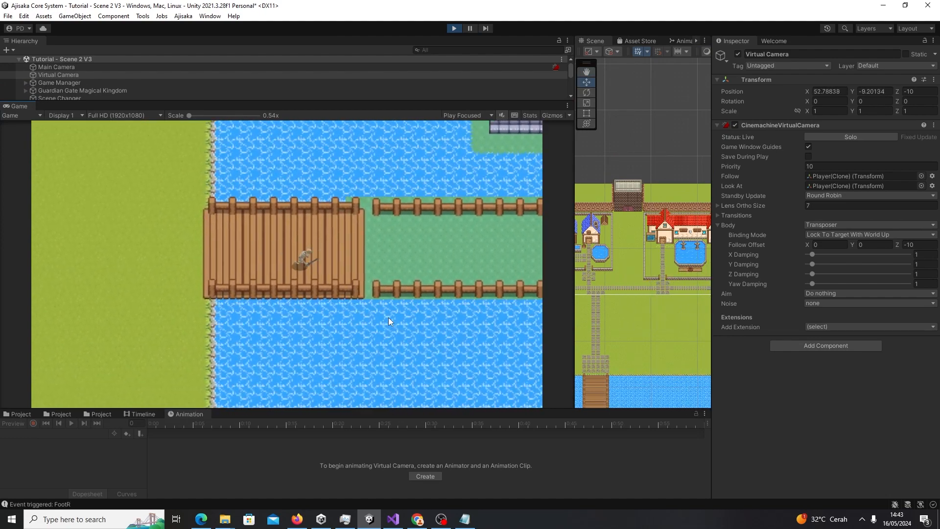
key("d")
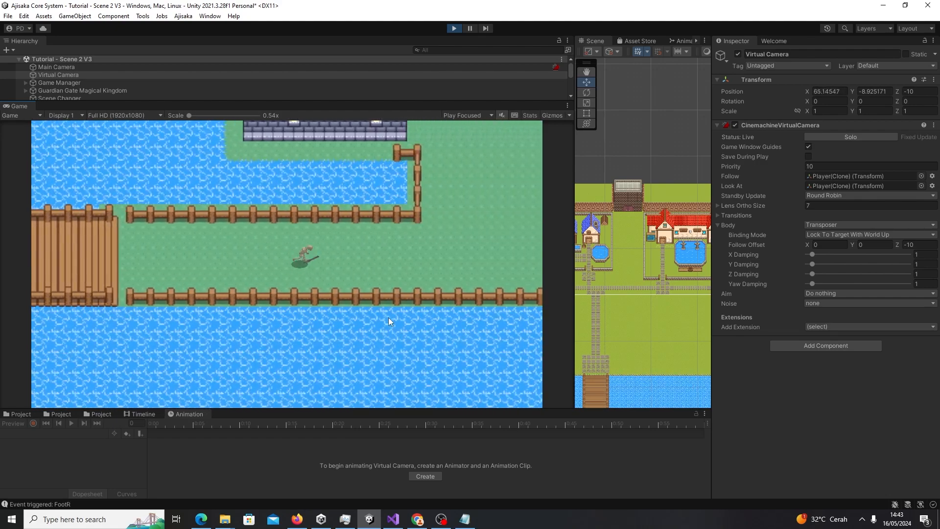
key("w")
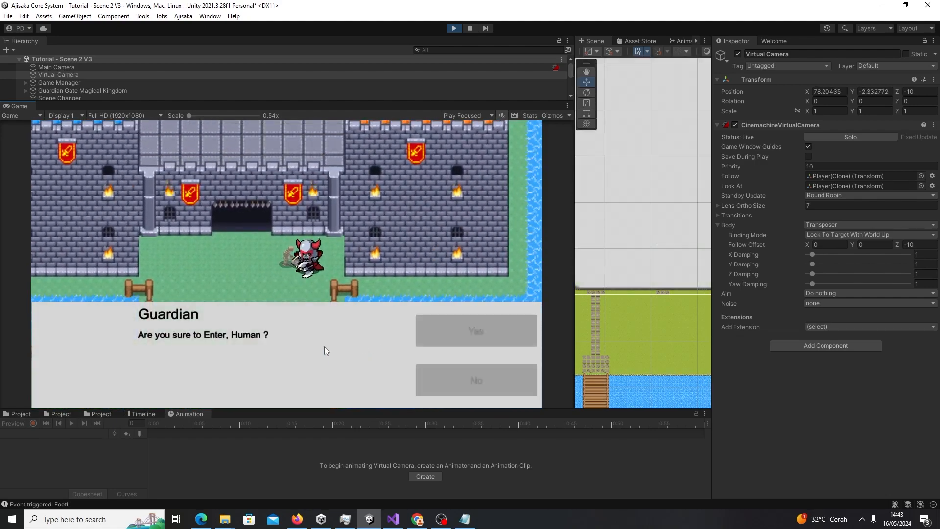
key("s")
key("w")
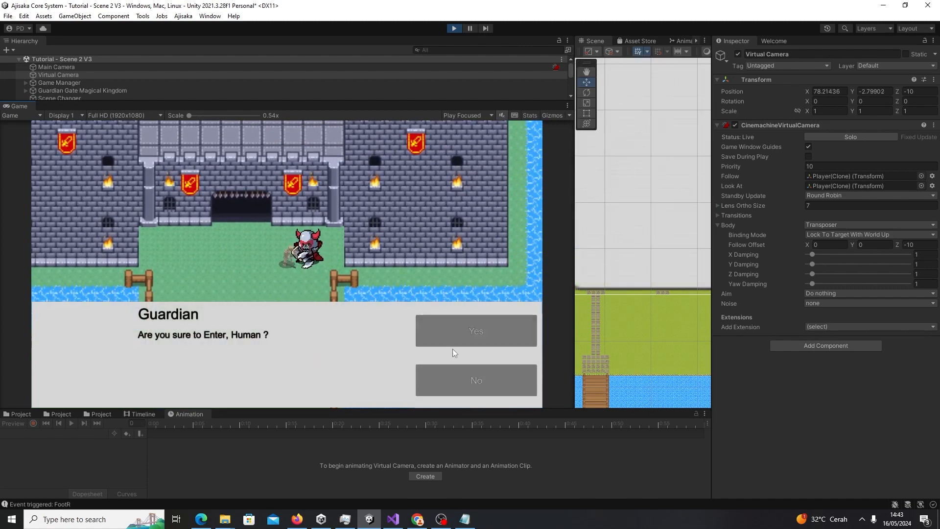
left_click(448, 324)
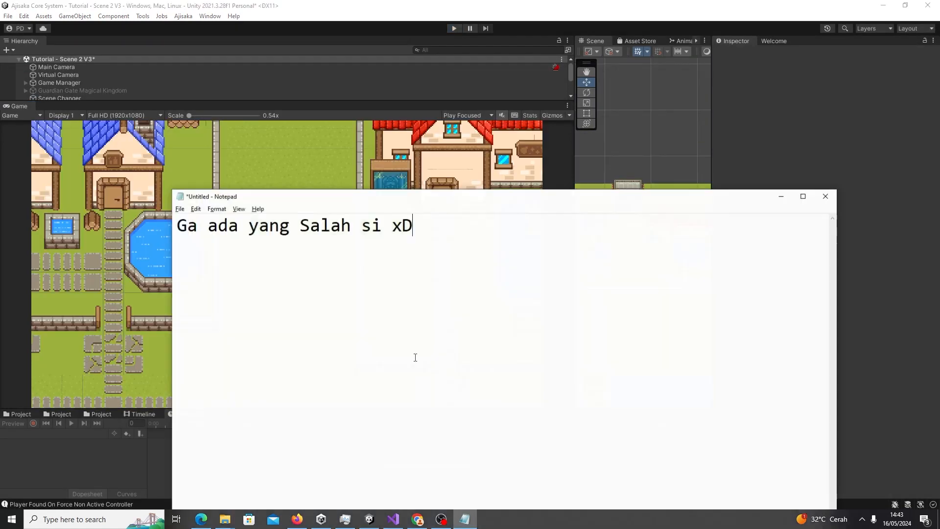
- In Notepad, replace the whole note with "Sip, Tengkyuu"
key("ctrl+a")
type("Sip, Tengkuy")
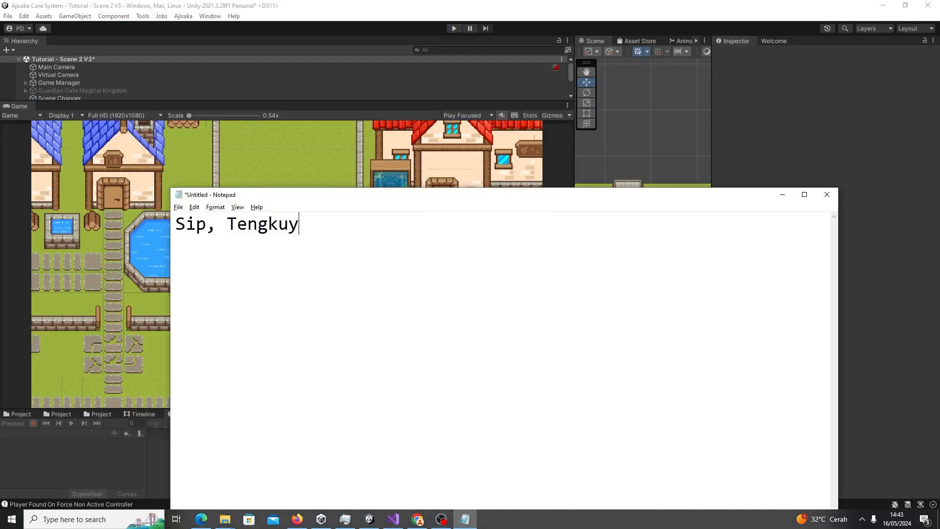
key("BackSpace")
key("BackSpace")
type("yuu")
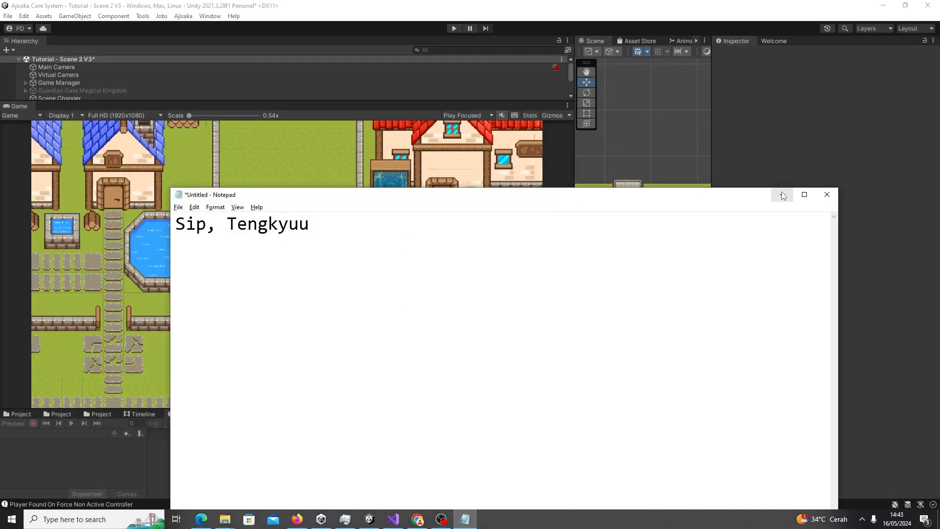
- Close Notepad without saving the note and switch to OBS
left_click(827, 194)
left_click(484, 258)
left_click(441, 519)
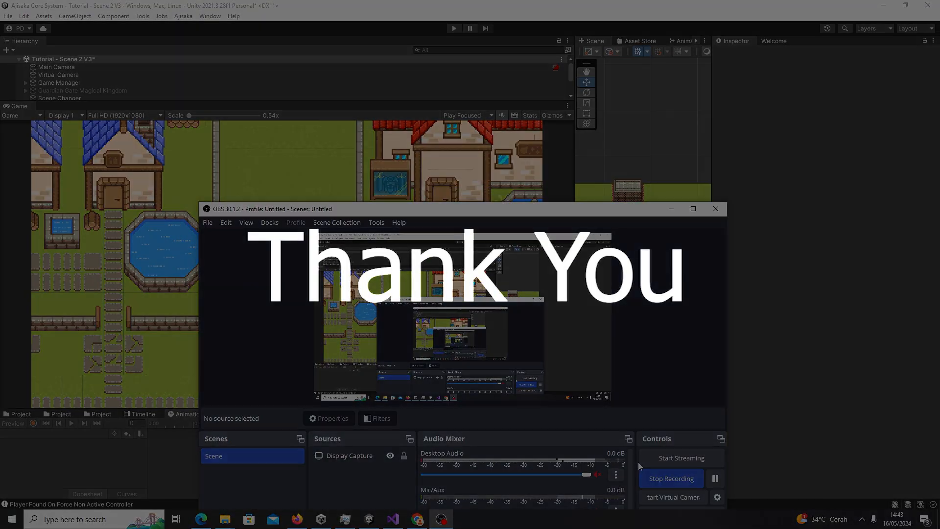